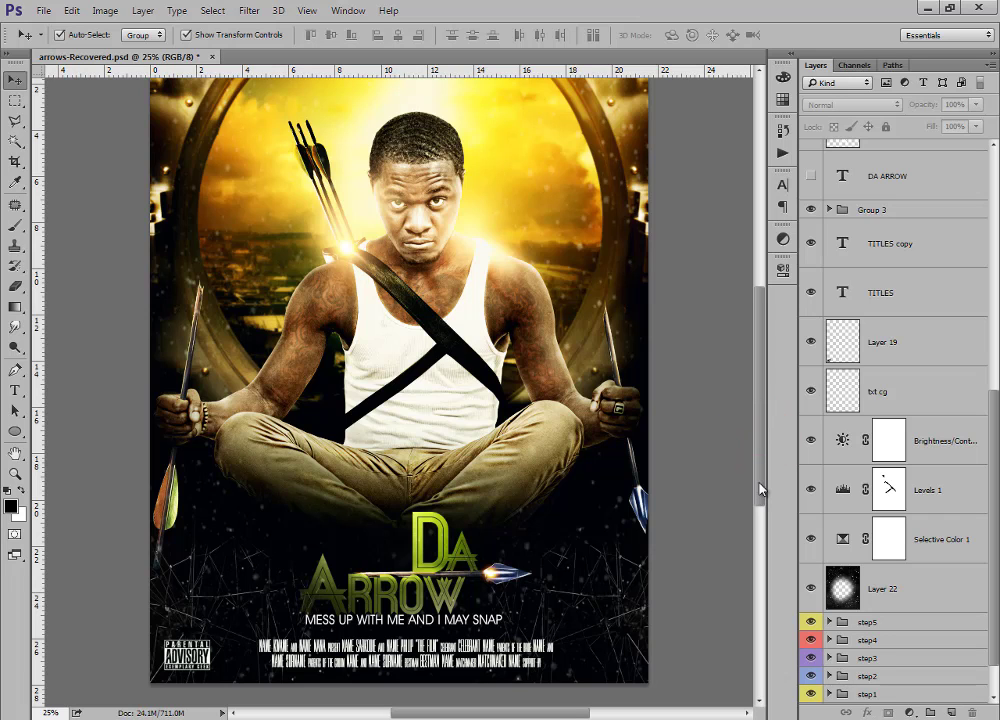
Look over the finished poster artwork and its layer stack, including the step1 to step5 groups.
left_click_drag(760, 470, 760, 430)
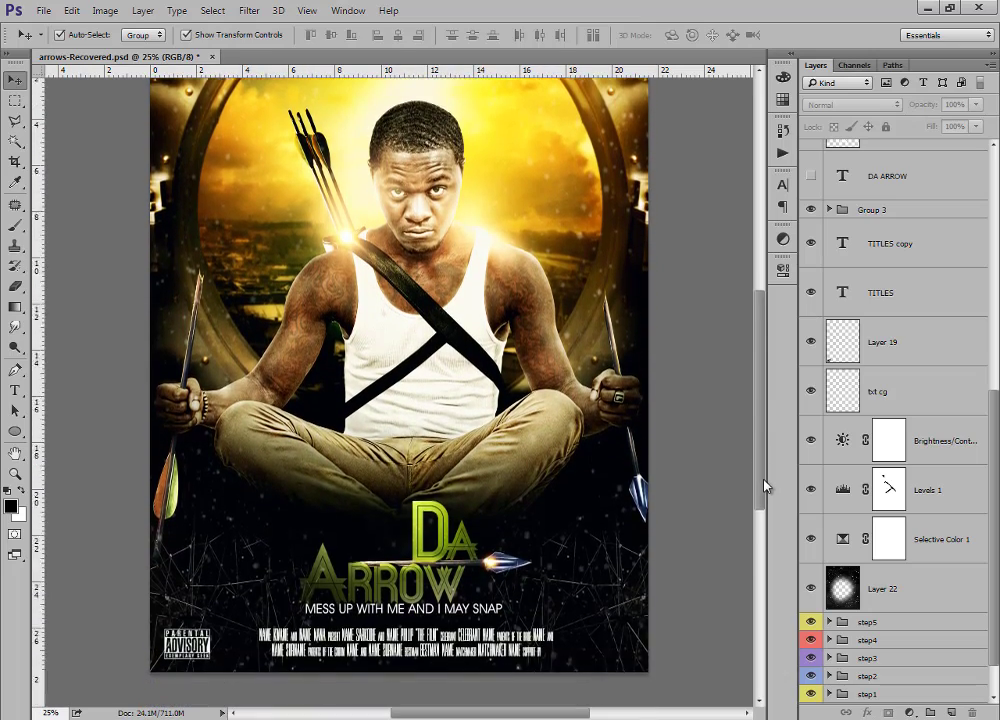
mouse_move(764, 486)
left_mouse_down()
mouse_move(754, 462)
mouse_move(753, 474)
mouse_move(755, 437)
mouse_move(752, 518)
mouse_move(752, 417)
mouse_move(759, 487)
left_mouse_up()
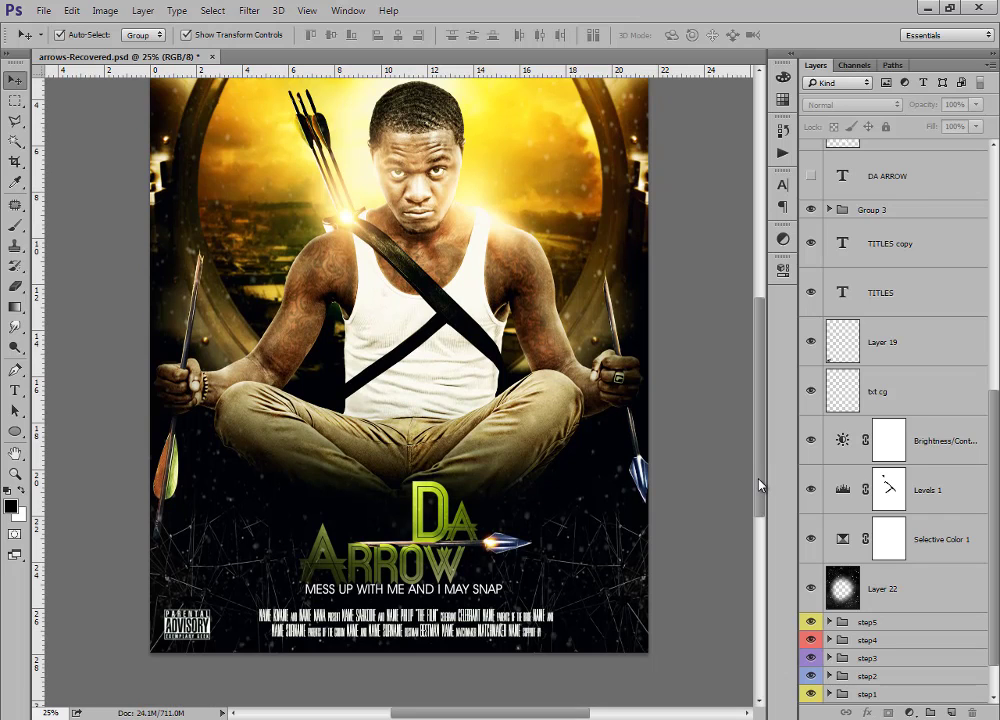
mouse_move(760, 467)
left_mouse_down()
mouse_move(757, 516)
mouse_move(761, 449)
left_mouse_up()
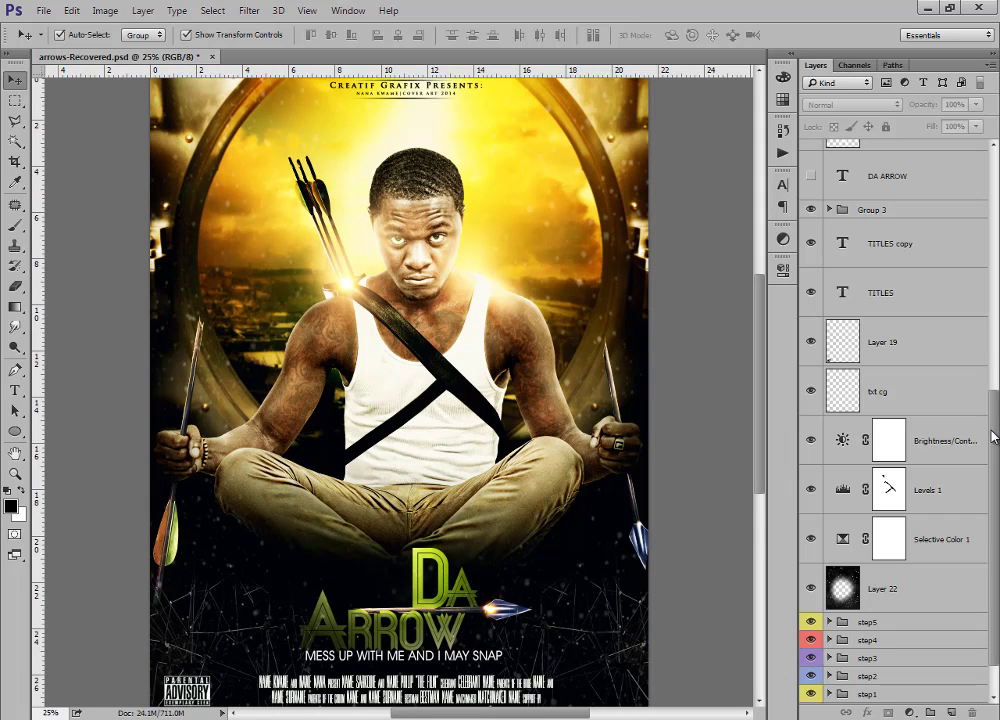
left_click_drag(995, 445, 996, 262)
scroll(920, 263, "down", 5)
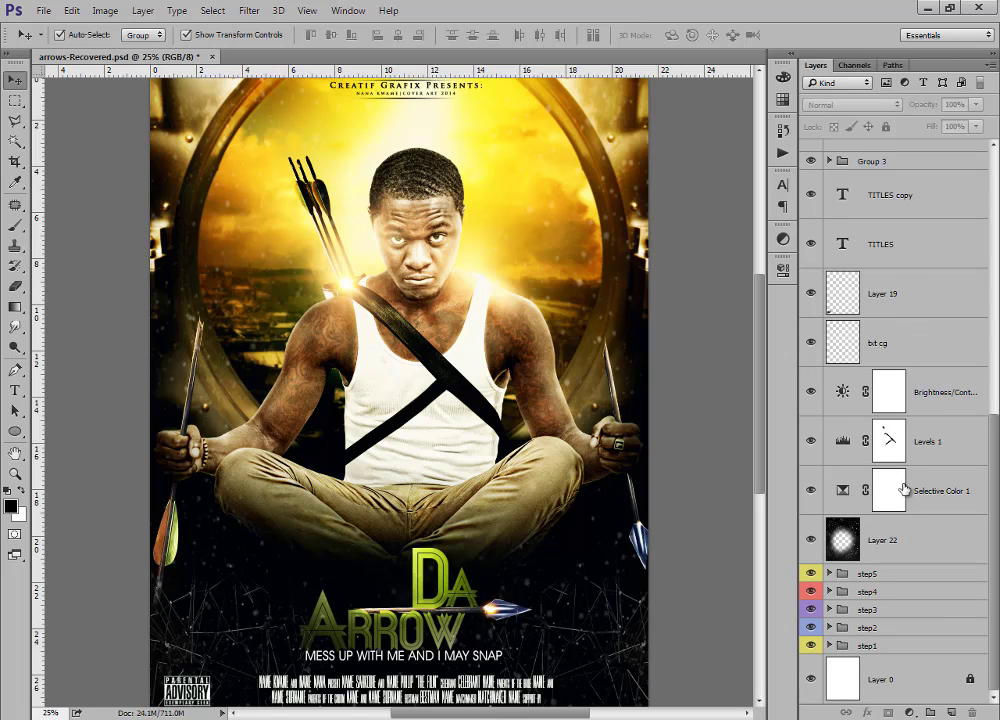
left_click(993, 517)
mouse_move(762, 328)
left_mouse_down()
mouse_move(763, 405)
mouse_move(776, 255)
mouse_move(771, 402)
mouse_move(766, 316)
left_mouse_up()
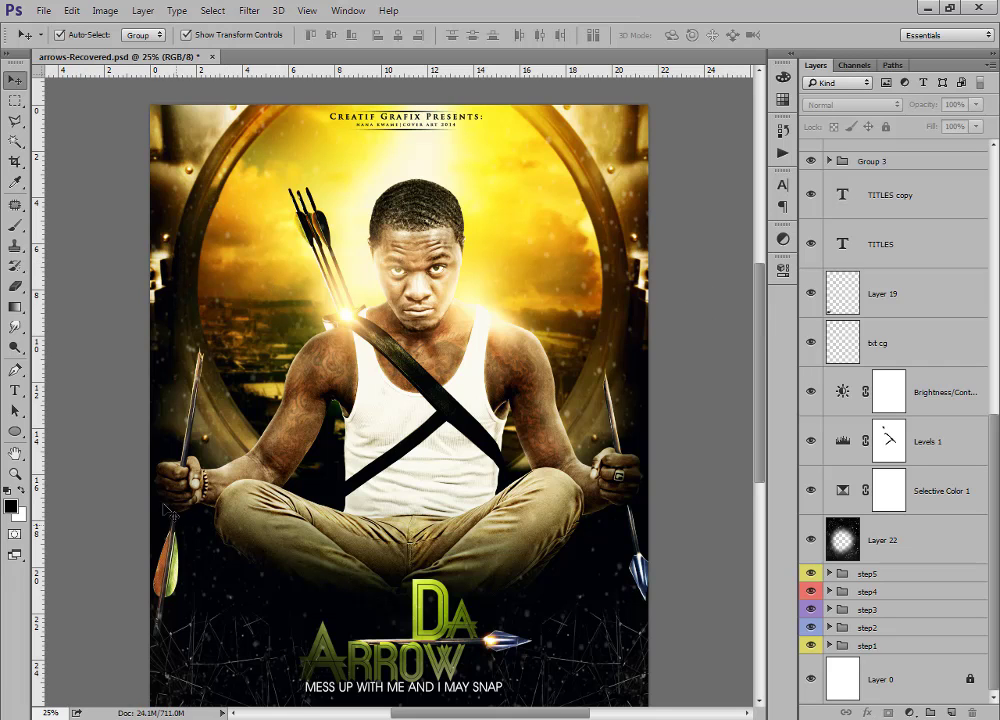
Switch to the THE ARROW folder in Windows Explorer, review all its stock files, and return to Photoshop.
key("alt+Tab")
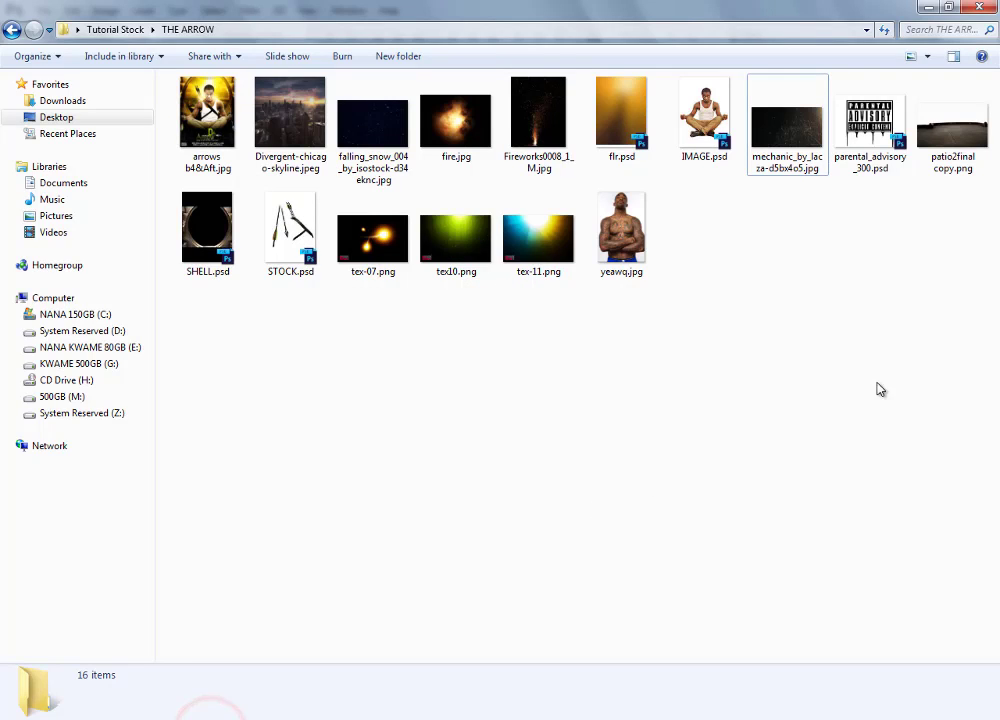
left_click_drag(989, 330, 170, 125)
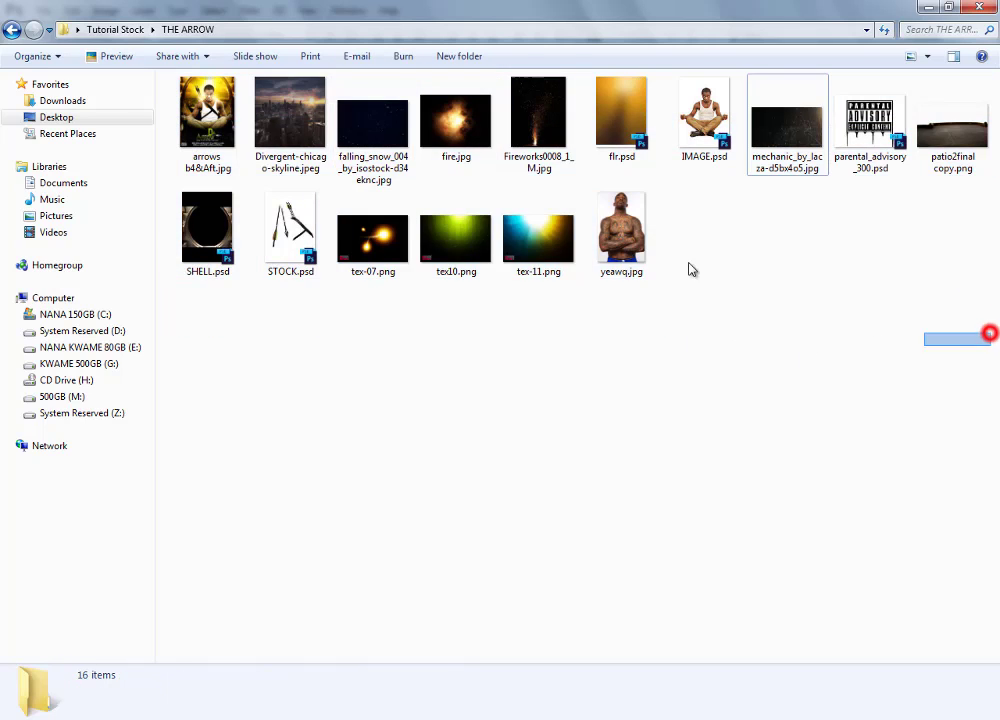
left_click_drag(984, 333, 212, 85)
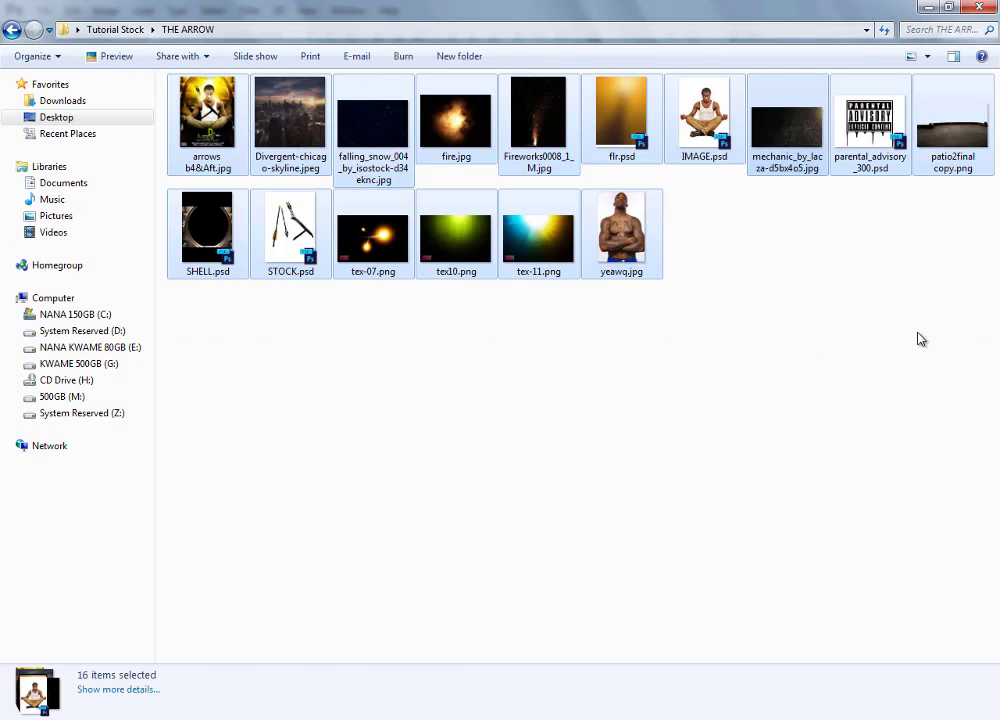
left_click_drag(997, 330, 180, 90)
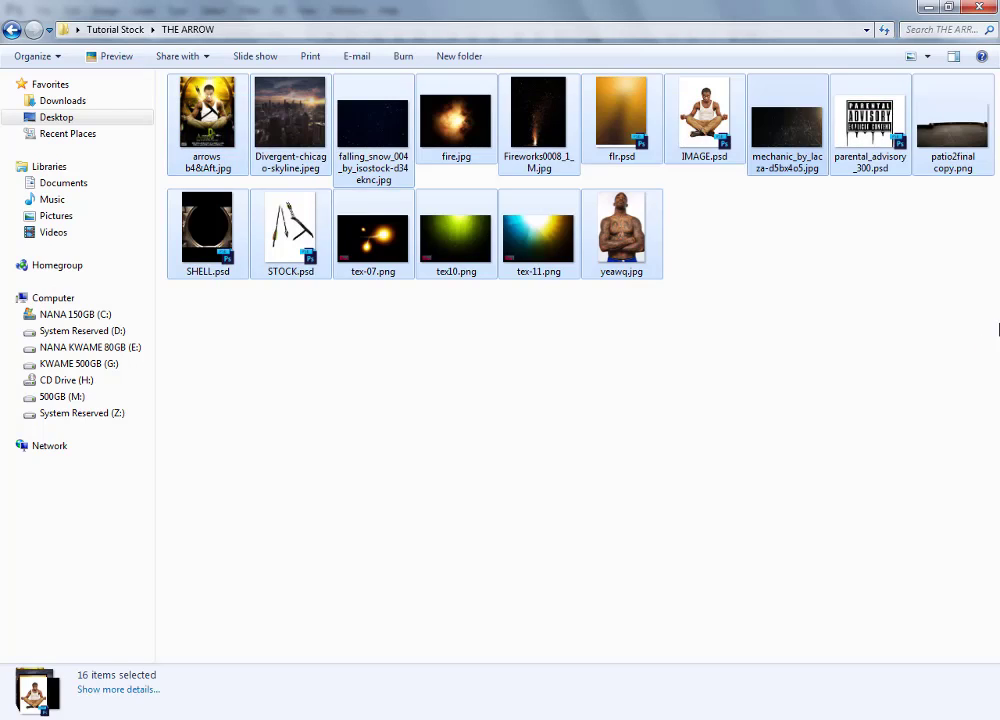
left_click_drag(995, 330, 150, 70)
left_click_drag(934, 334, 200, 75)
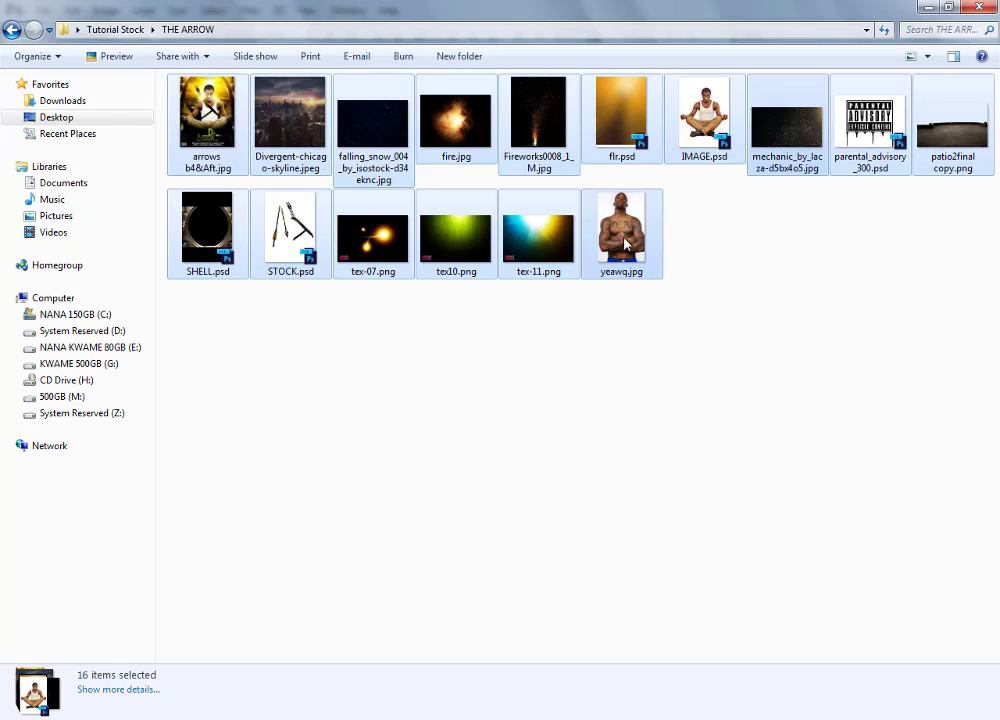
left_click(721, 275)
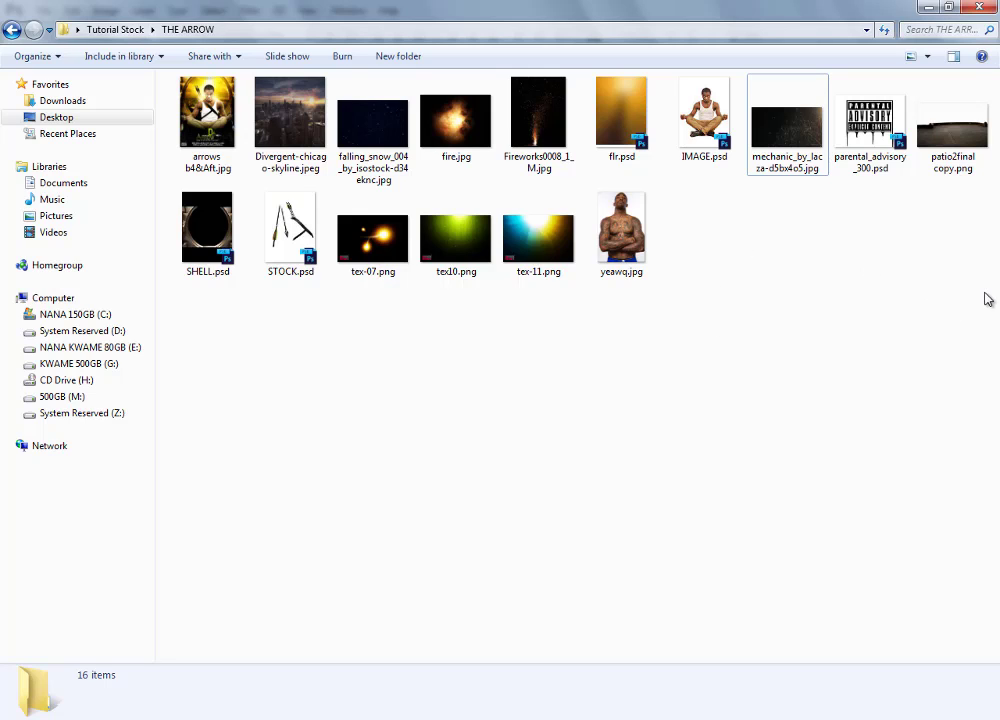
left_click_drag(985, 290, 165, 75)
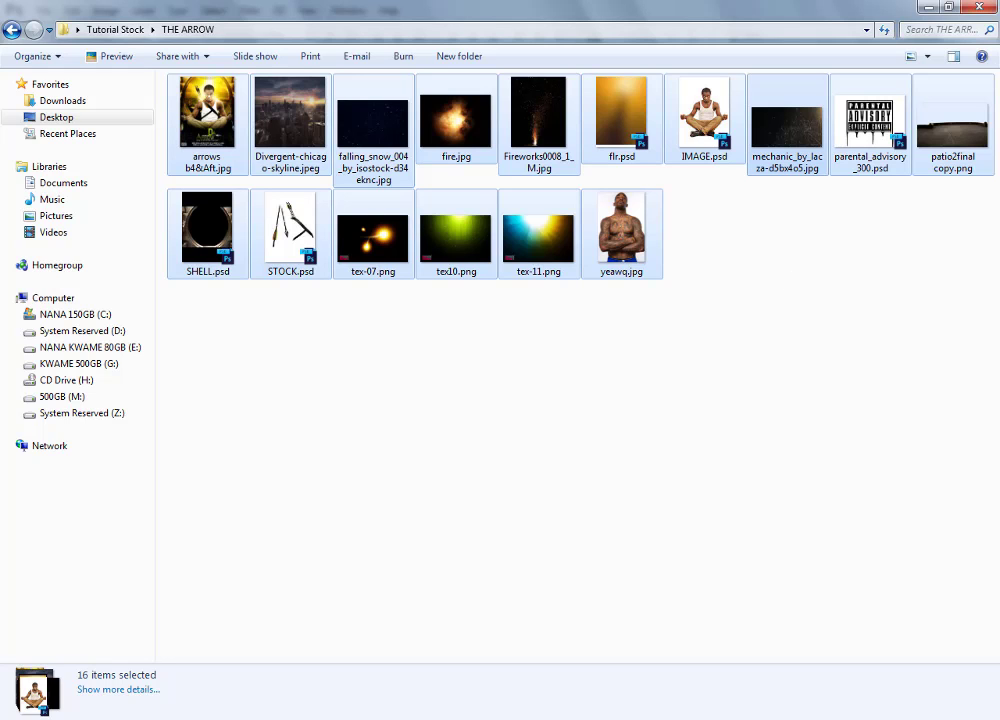
left_click(928, 7)
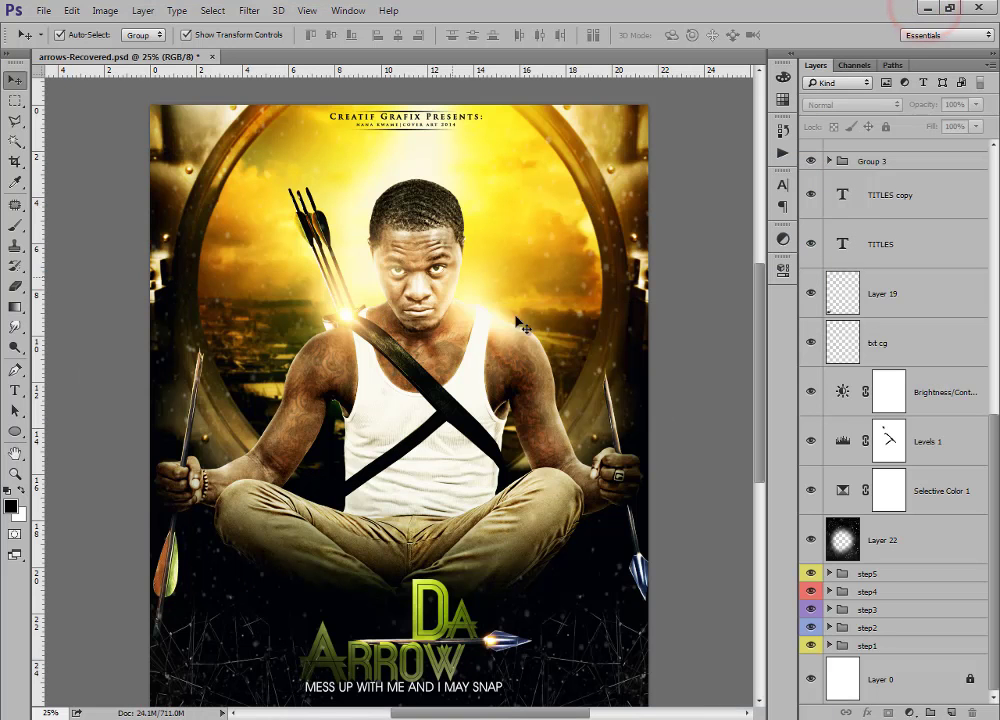
Create a new RGB document of 2550 × 3300 pixels at 300 pixels/inch with a white background.
mouse_move(758, 293)
left_mouse_down()
mouse_move(755, 350)
mouse_move(754, 274)
left_mouse_up()
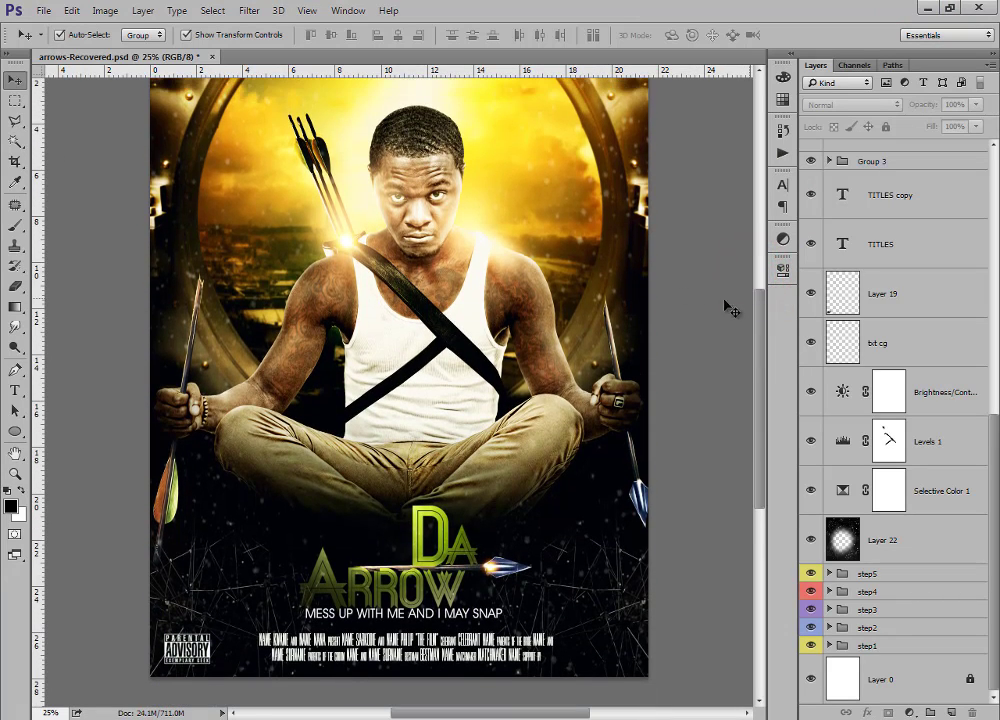
left_click(44, 11)
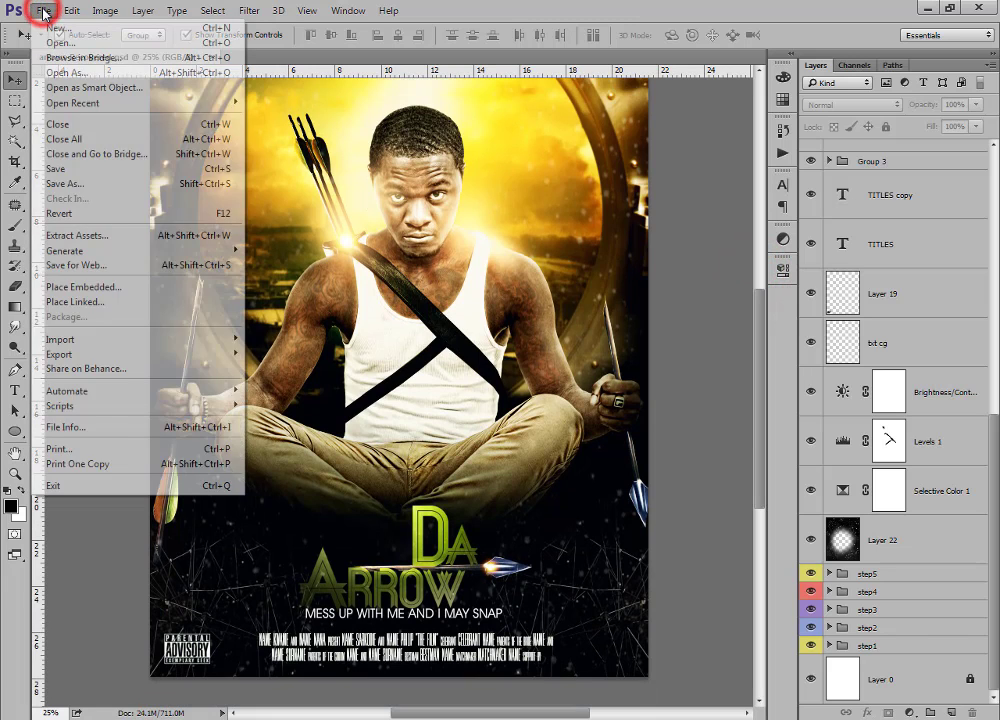
left_click(127, 30)
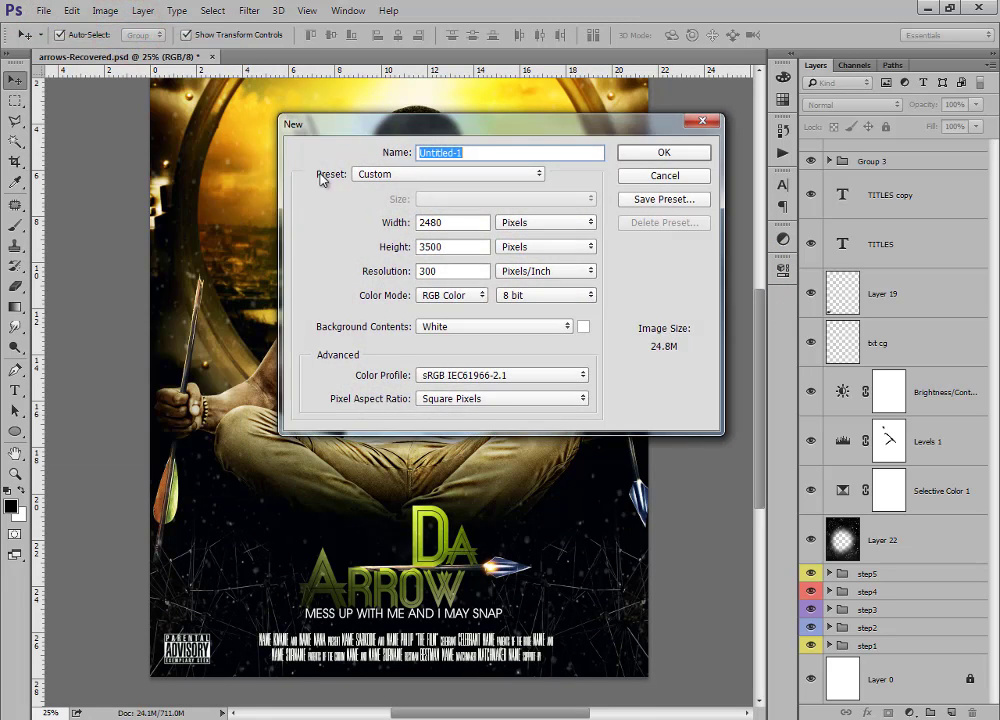
double_click(466, 223)
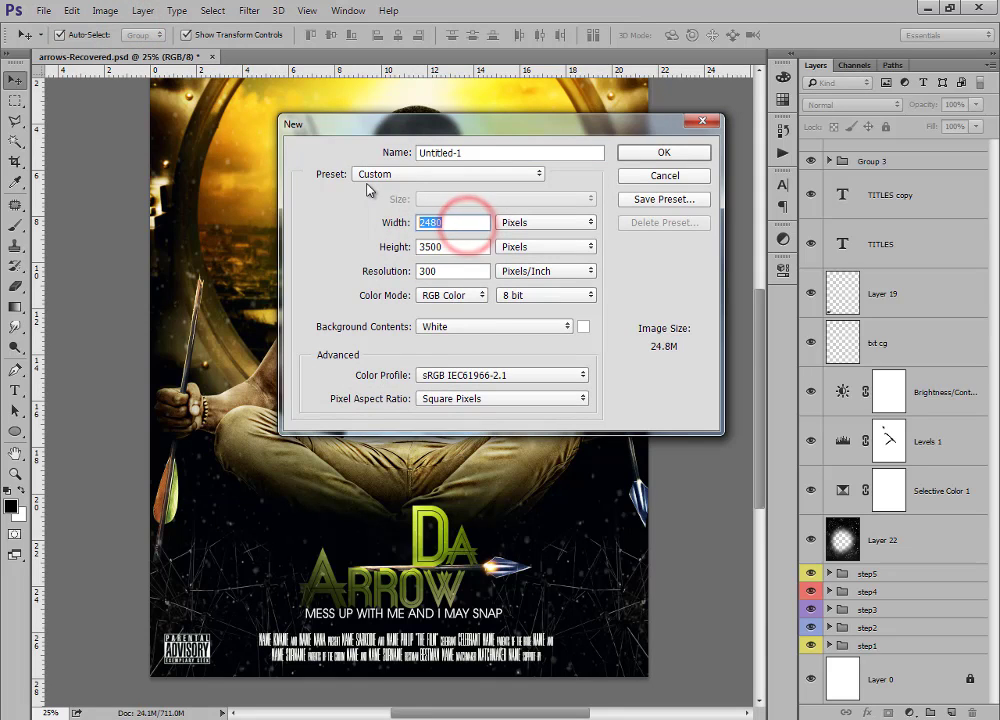
type("2")
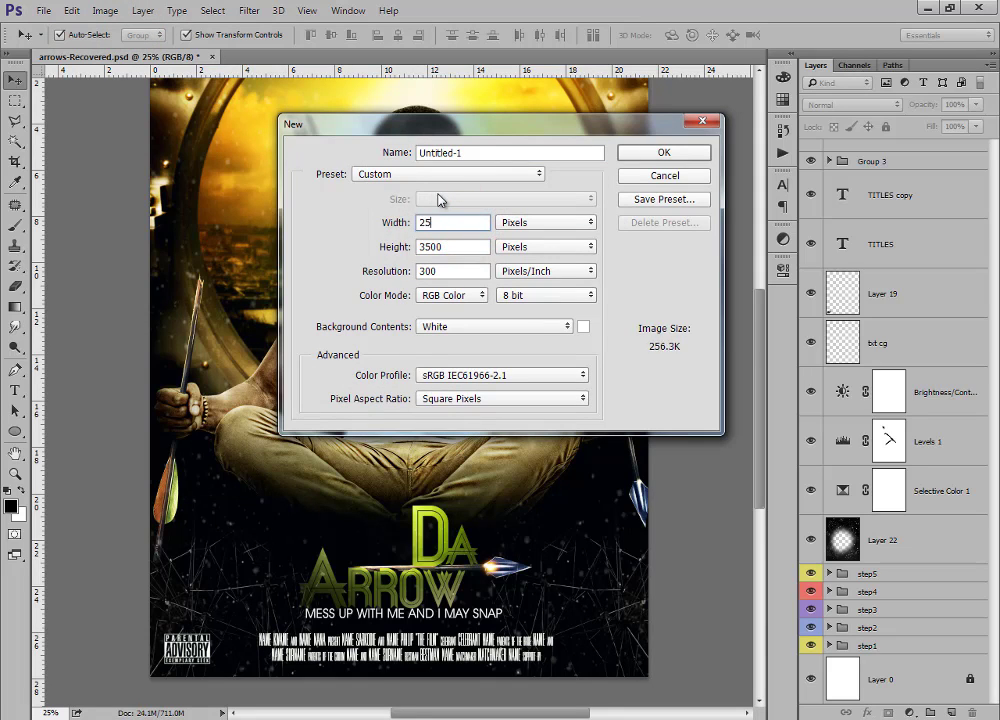
double_click(447, 247)
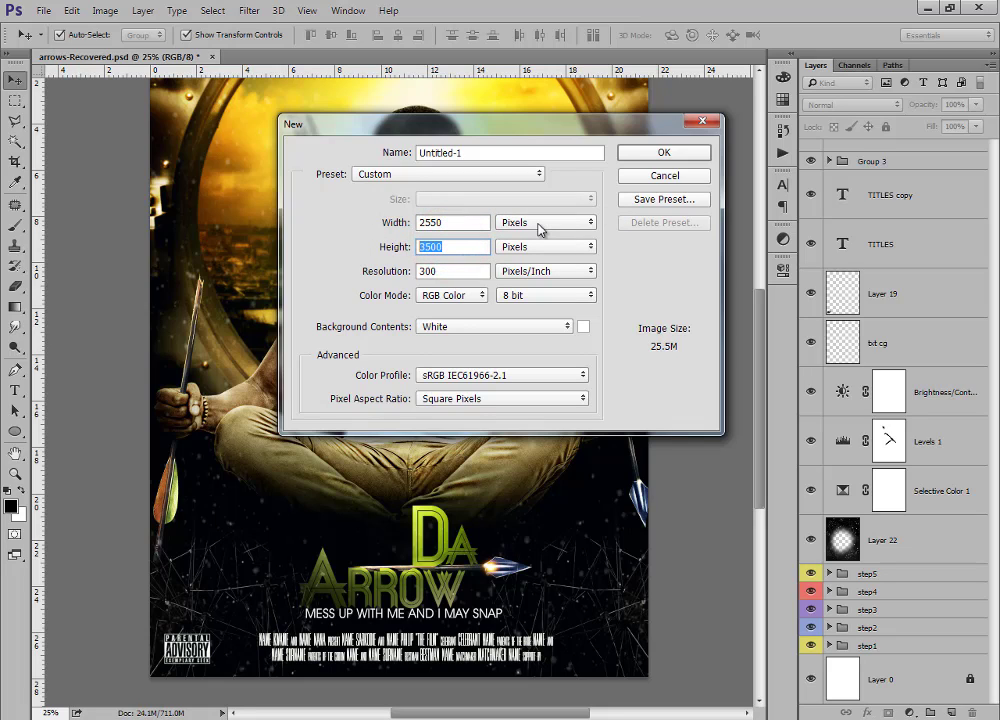
type("3300")
double_click(455, 272)
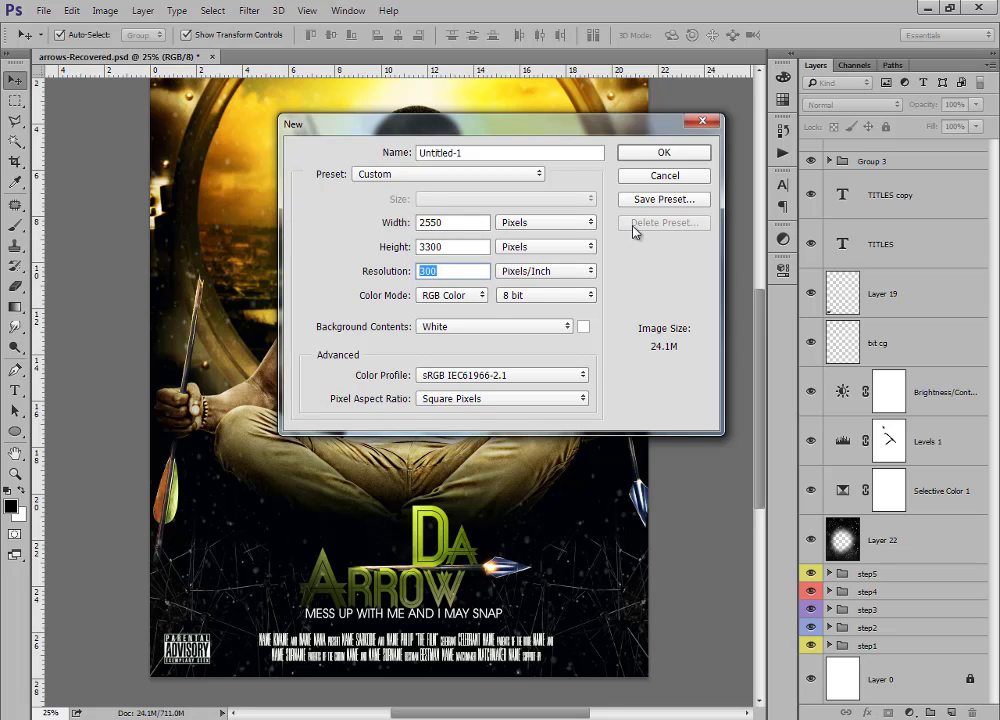
left_click(682, 154)
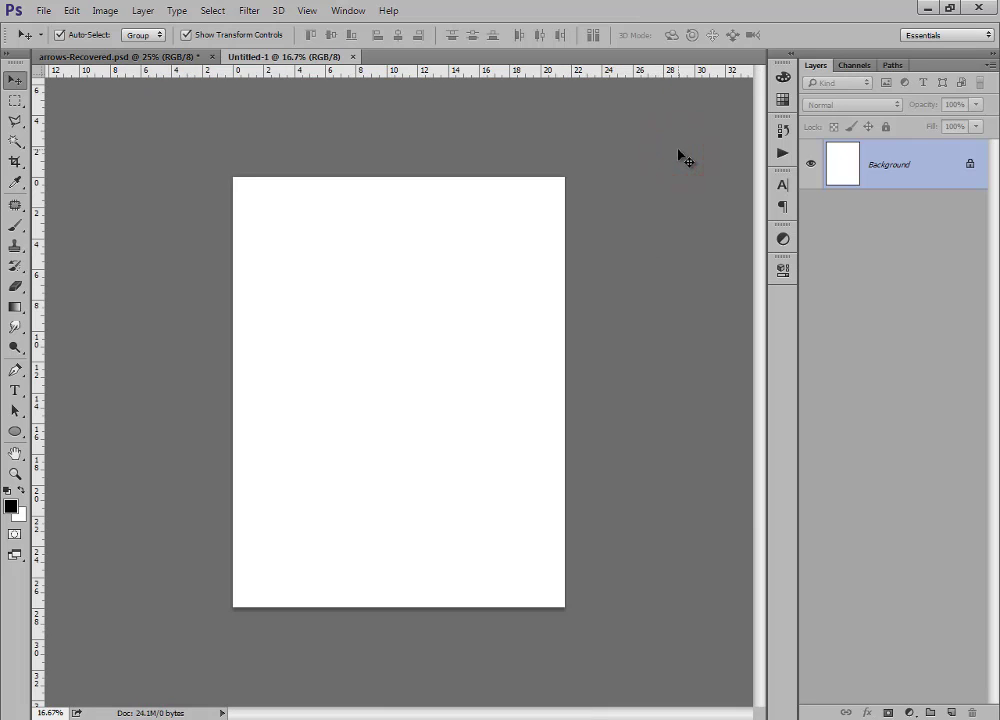
key("ctrl+plus")
key("ctrl+minus")
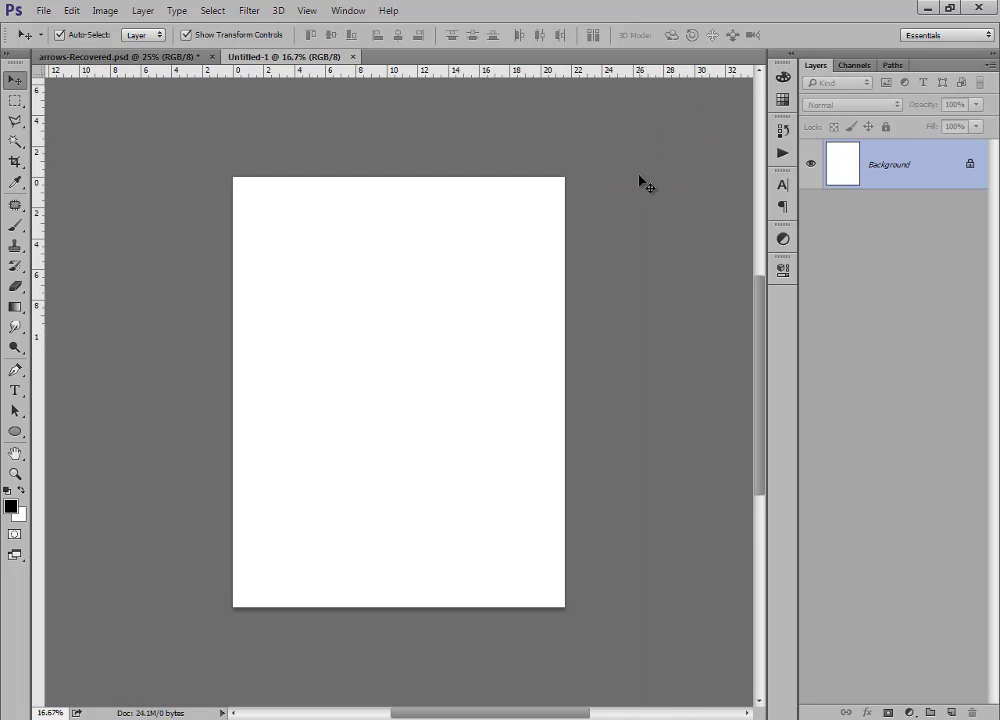
Switch back to arrows-Recovered.psd and expand its step1 layer group.
left_click(143, 35)
left_click(150, 48)
left_click(160, 53)
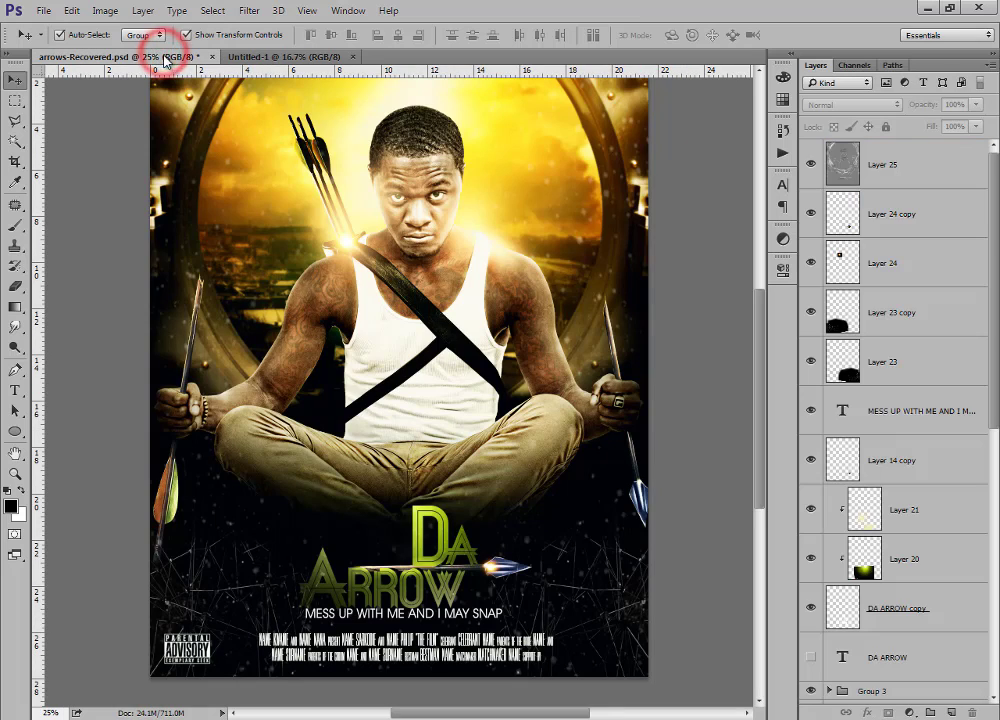
left_click_drag(990, 186, 997, 484)
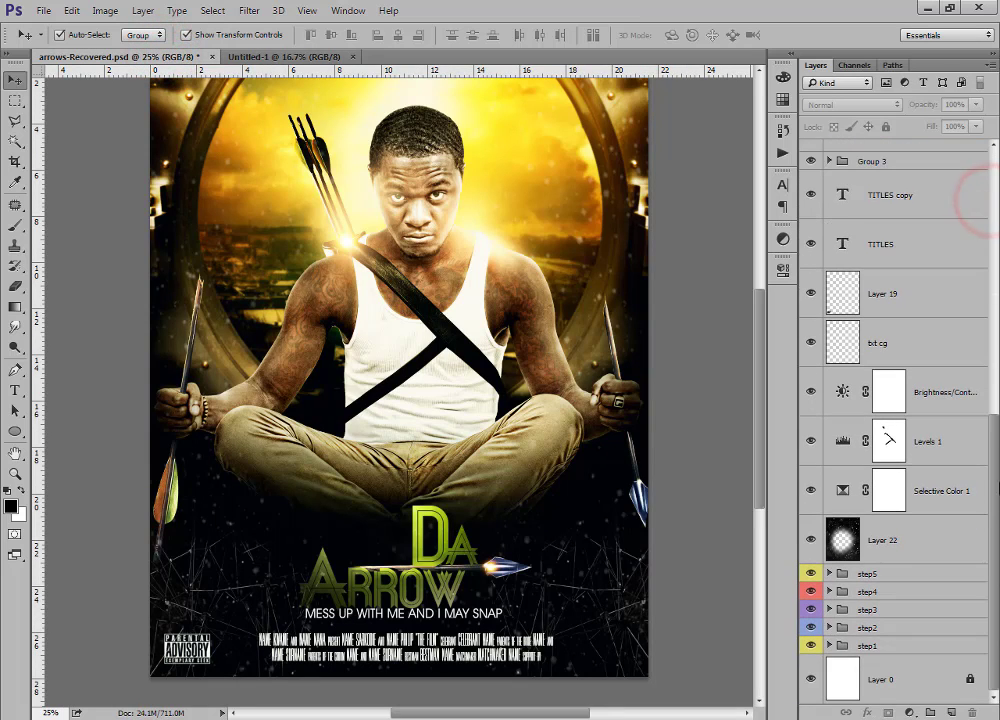
left_click(829, 646)
scroll(996, 417, "down", 5)
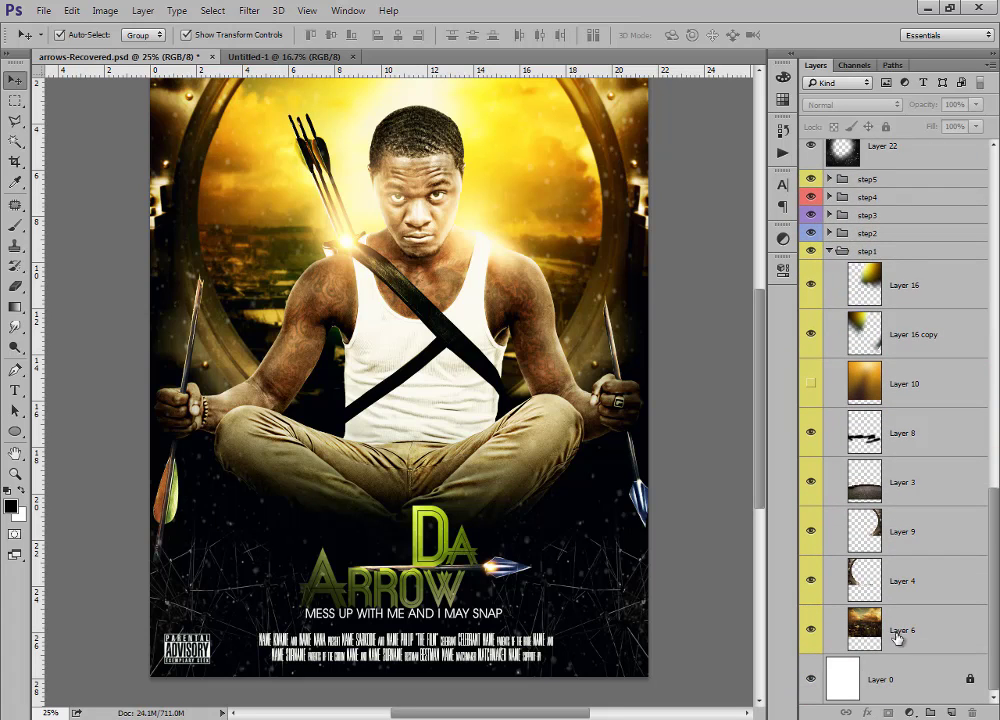
Examine Layer 6, Layer 4, Layer 9, Layer 3 and Layer 8 one by one in the step1 group.
left_click(903, 632)
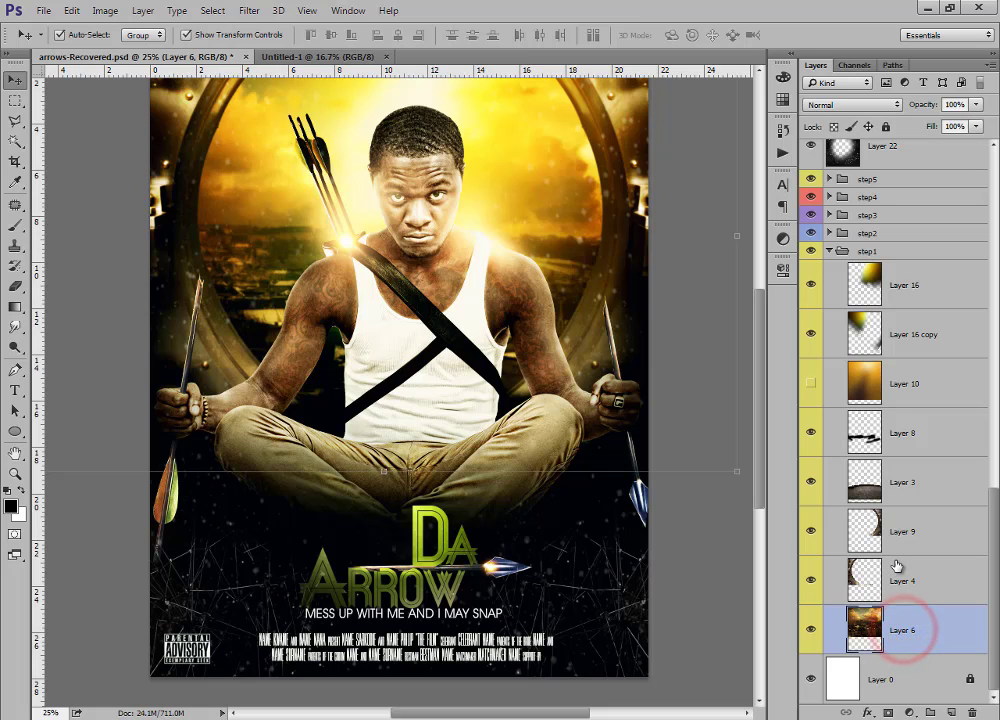
left_click(895, 567)
left_click(898, 525)
left_click(897, 565)
left_click(900, 533)
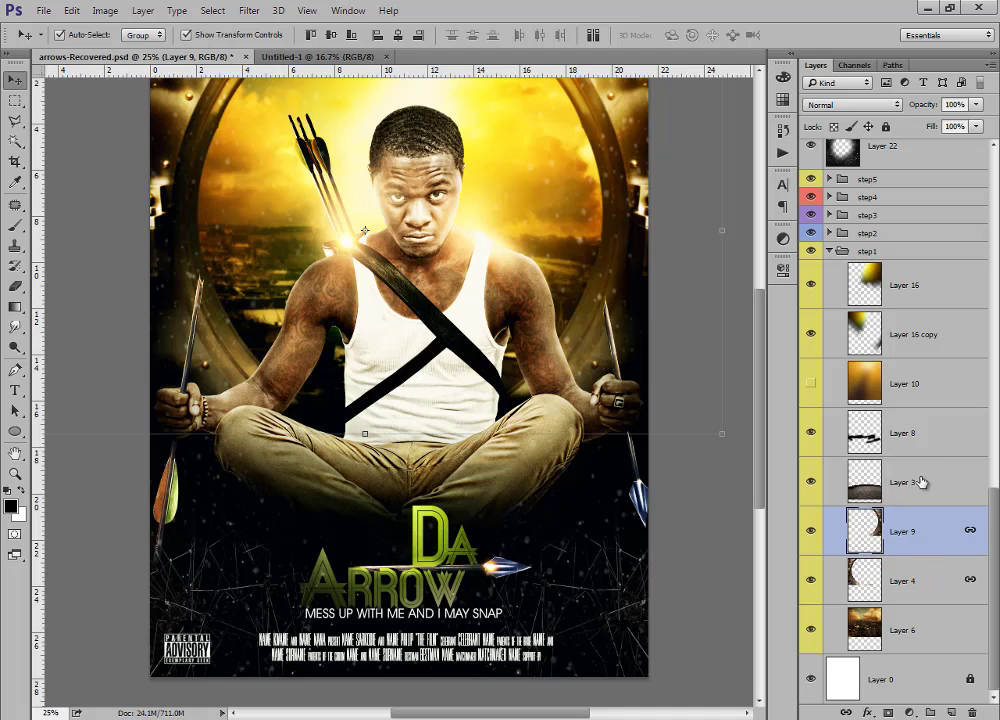
left_click(920, 480)
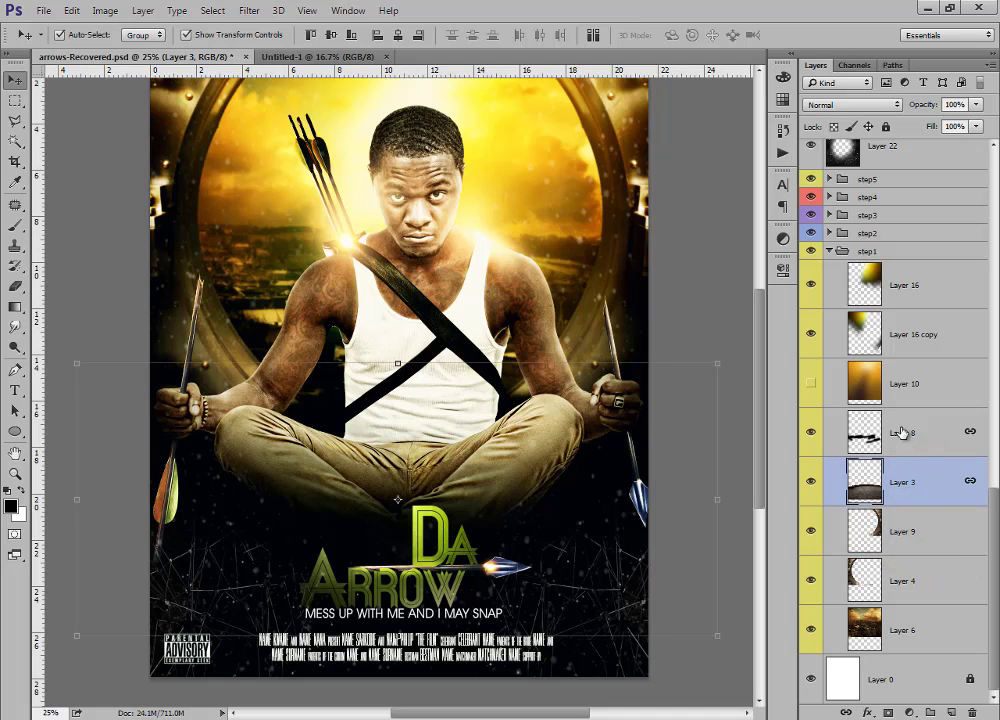
left_click(902, 430)
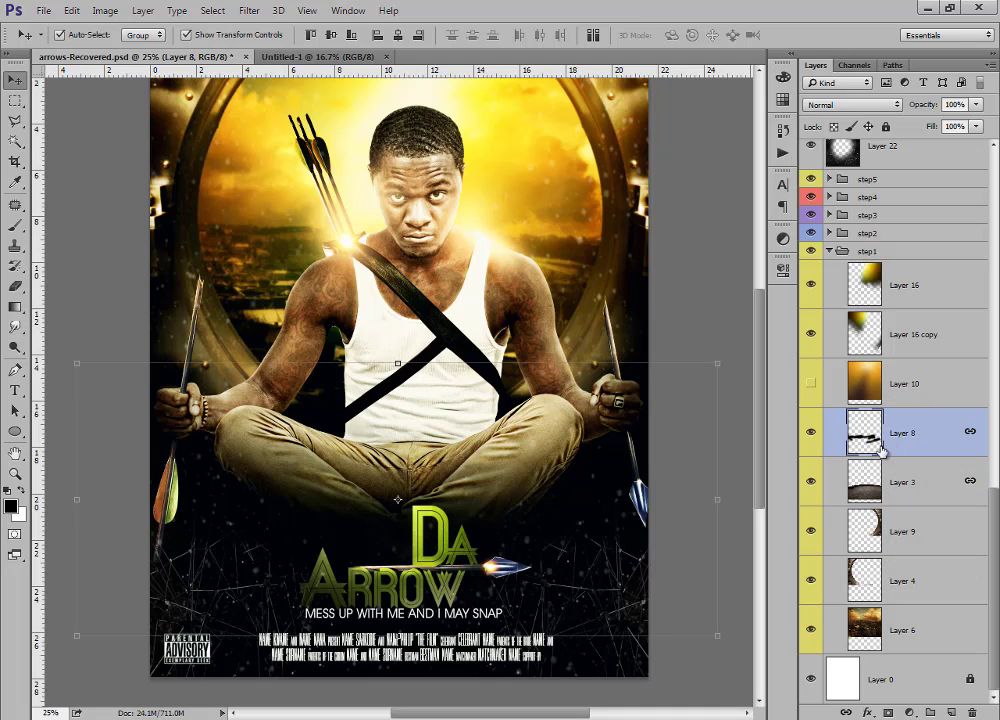
Turn on the visibility of Layer 10 in the step1 group and select that layer.
left_click(811, 383)
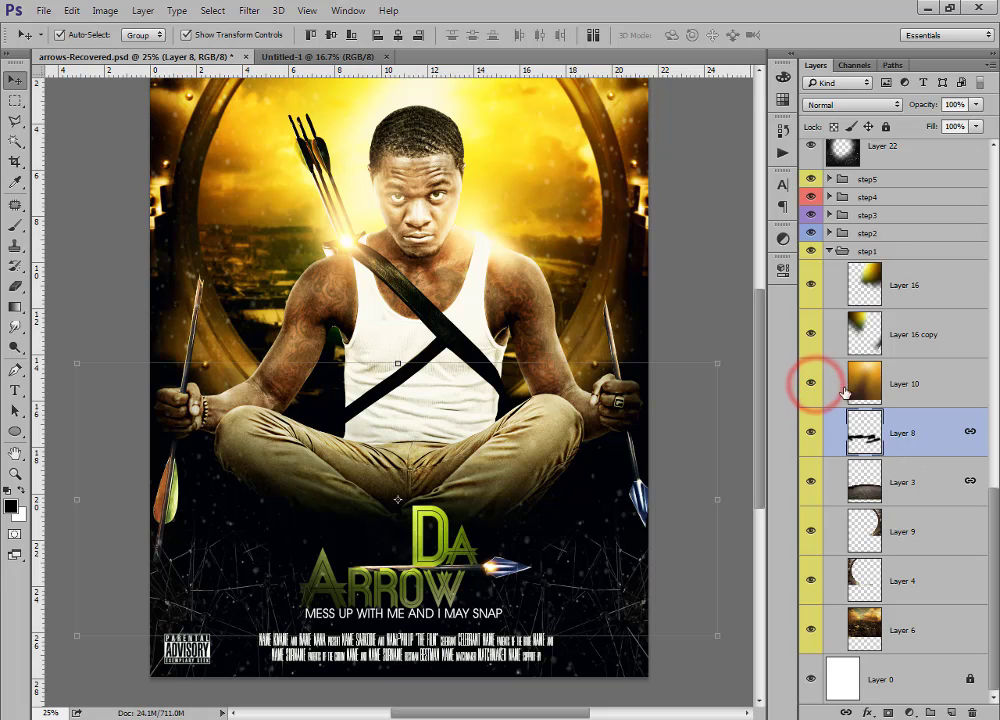
left_click(911, 384)
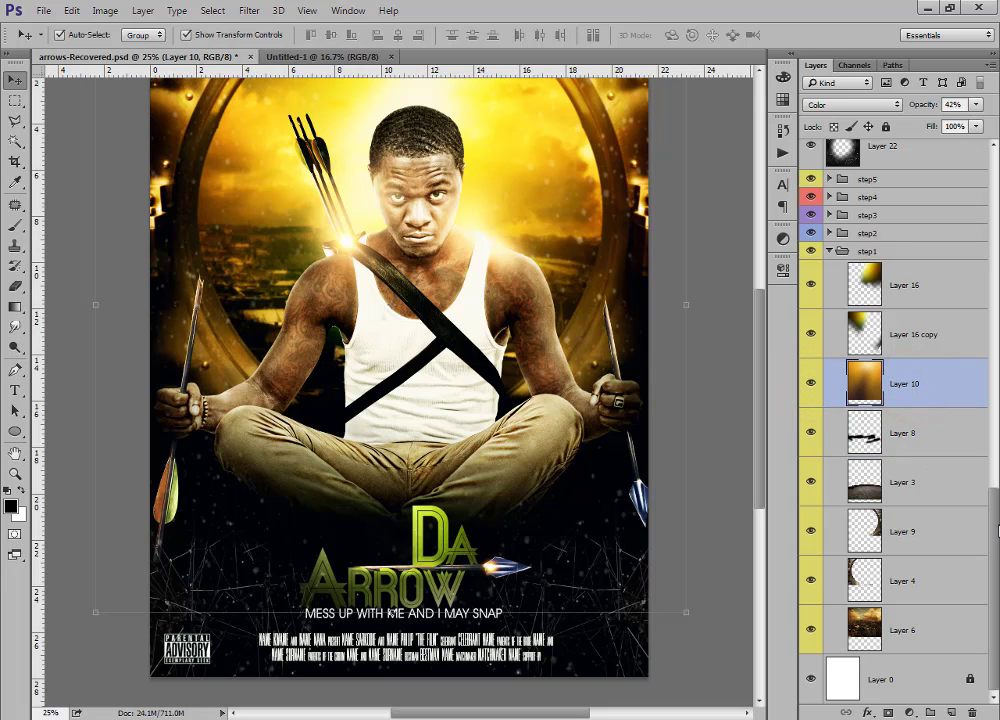
Examine the yellow light layers Layer 16 copy and Layer 16 in the step1 group.
left_click_drag(993, 519, 994, 490)
left_click(908, 440)
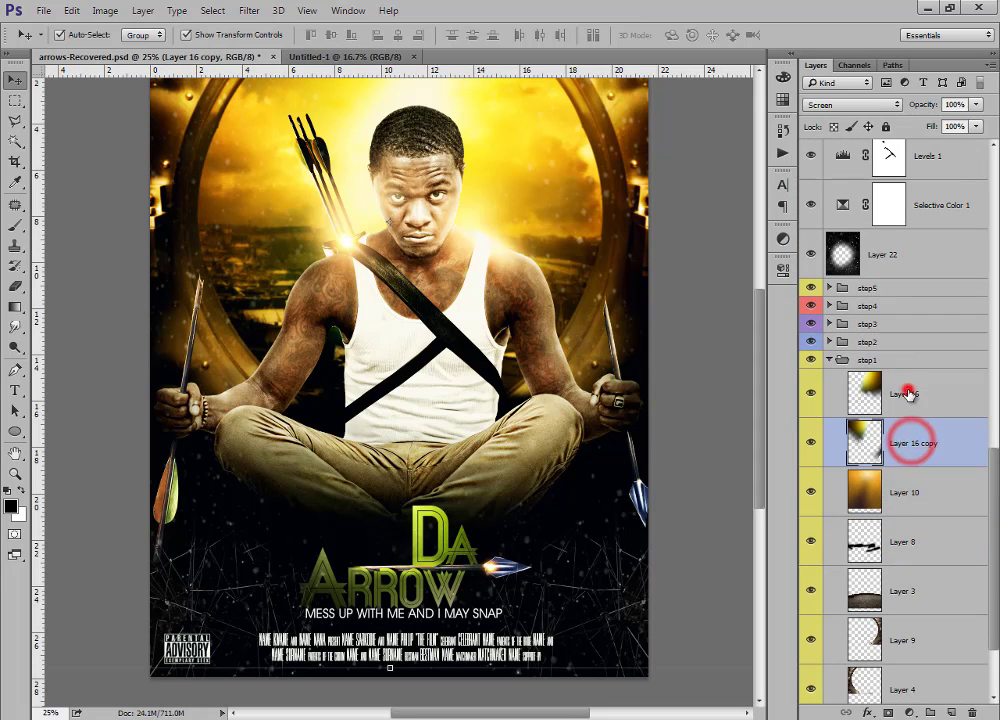
left_click(912, 393)
left_click(911, 441)
left_click(910, 394)
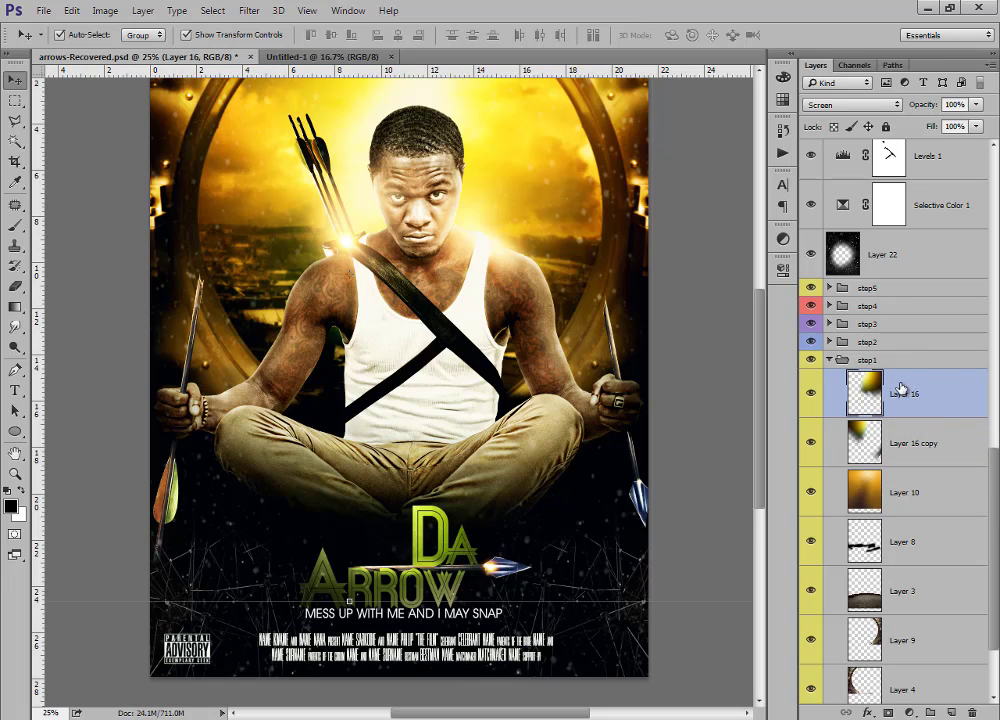
Select the city background layer, Layer 6, in the step1 group and switch to the blank Untitled-1 document.
left_click(991, 470)
left_click(911, 626)
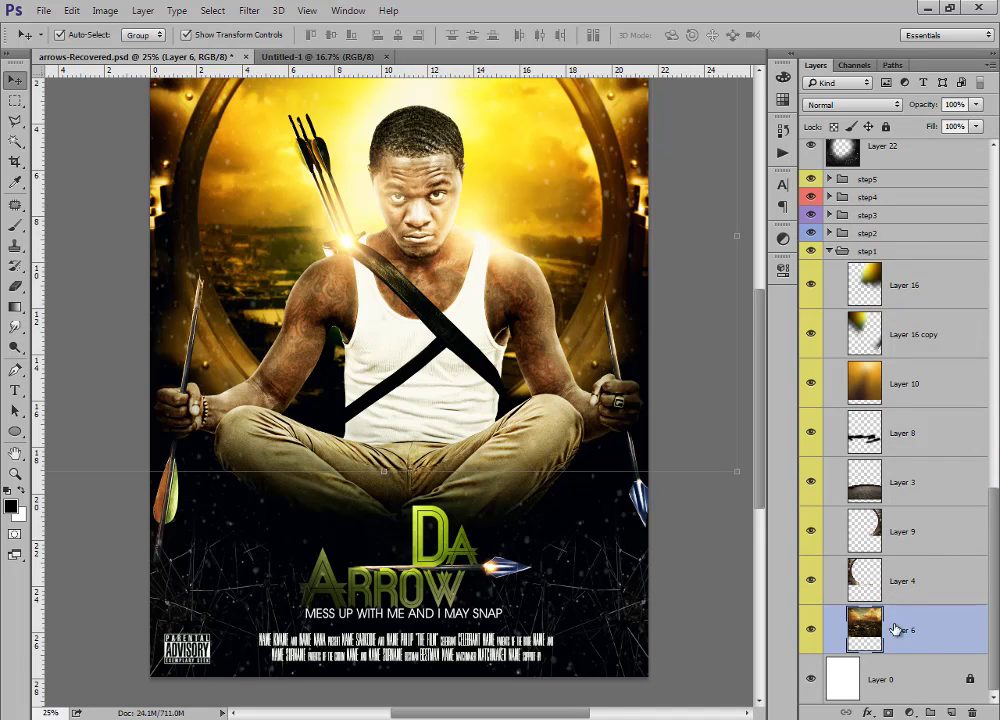
left_click(320, 55)
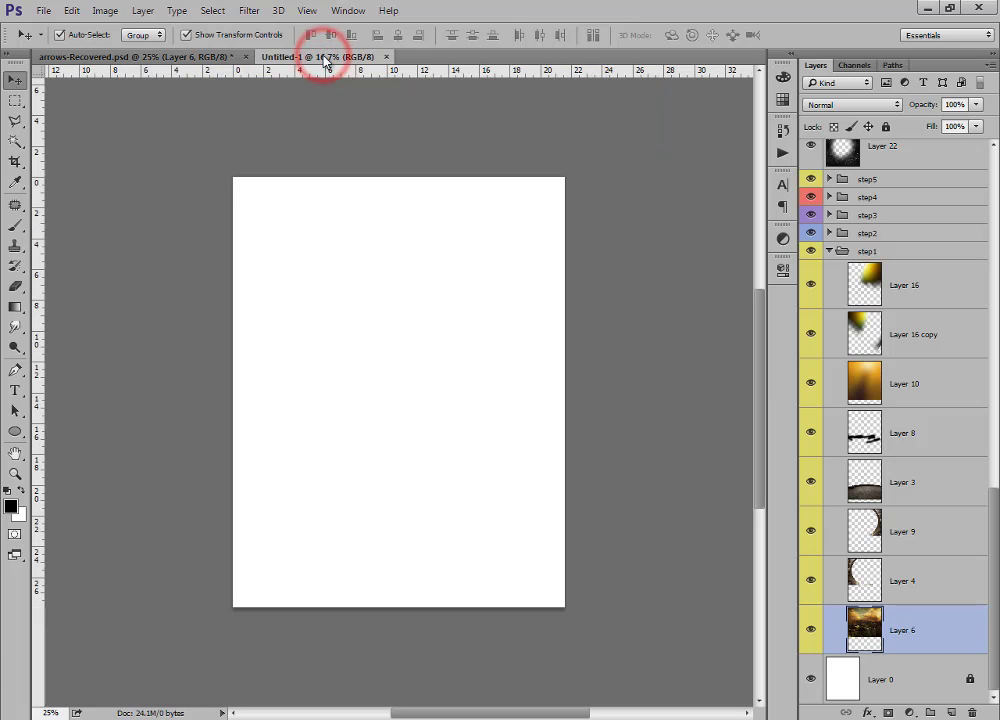
Open Divergent-chicago-skyline.jpeg from the stock folder and copy the city image into the top-left corner of the Untitled-1 canvas.
left_click(212, 712)
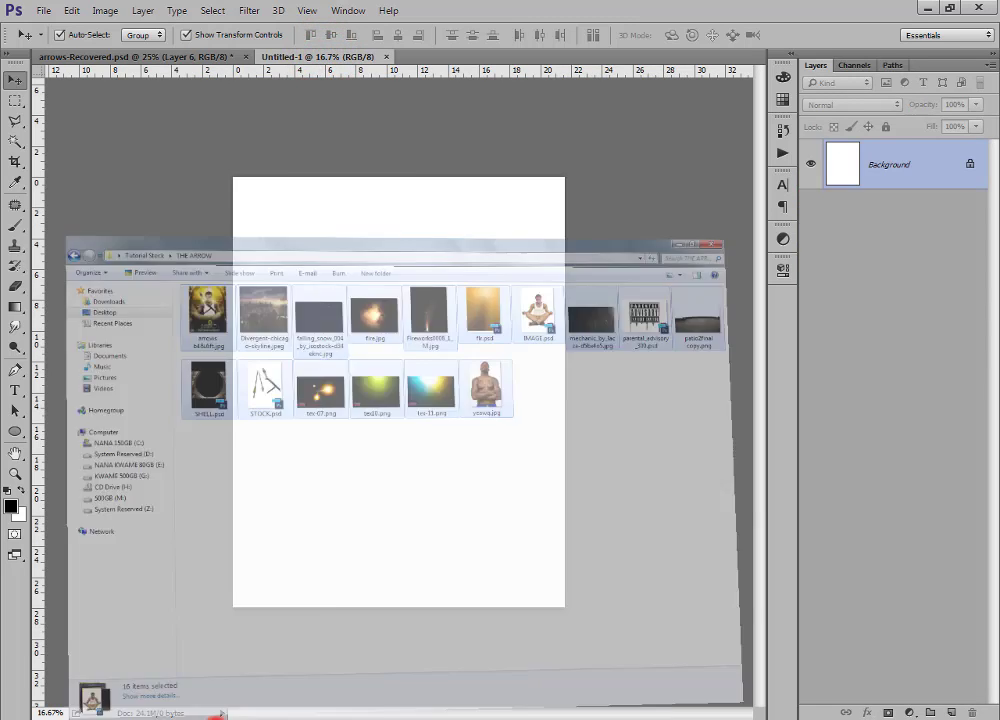
left_click(478, 401)
left_click_drag(290, 118, 382, 268)
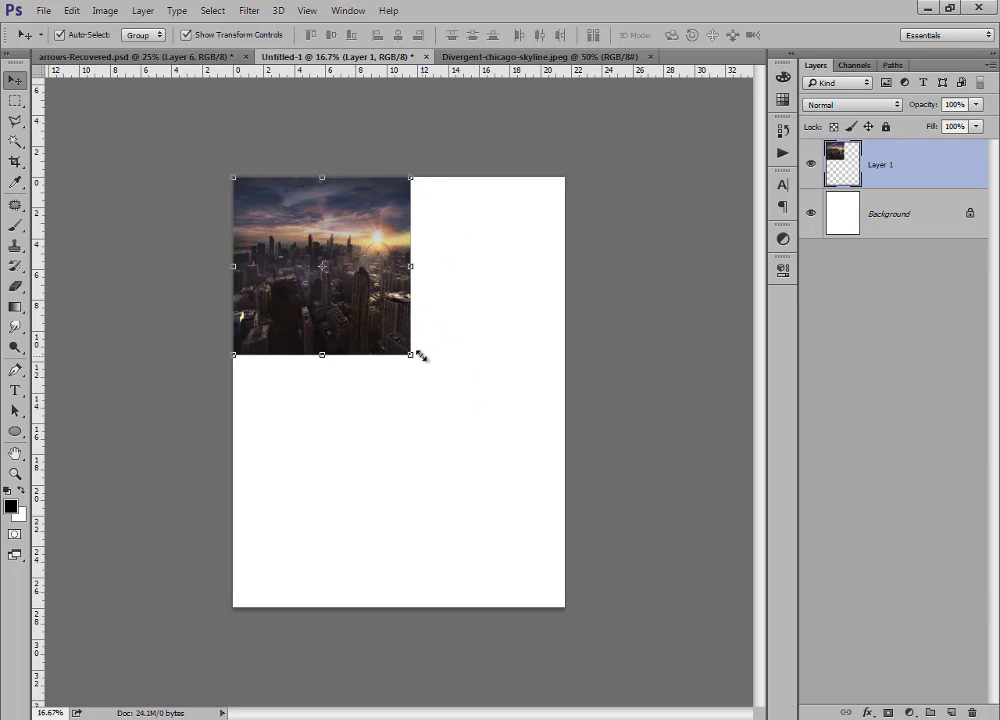
Enlarge the city image proportionally until it slightly exceeds the canvas width, and shift it up a little past the canvas's top edge.
left_click_drag(411, 354, 562, 520)
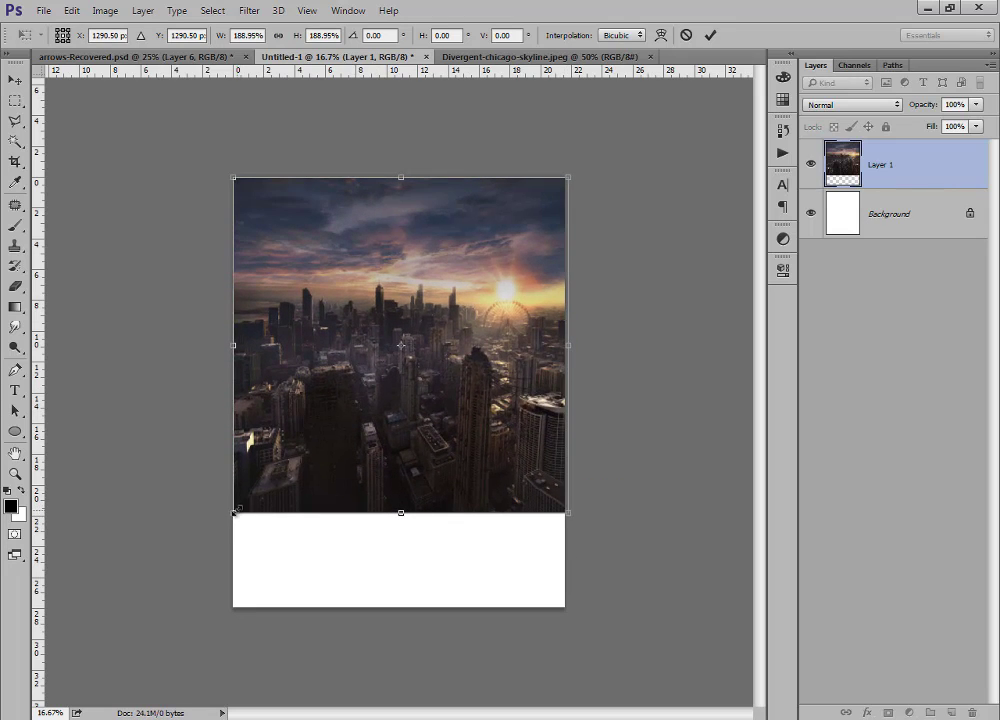
left_click_drag(234, 512, 223, 522)
double_click(431, 264)
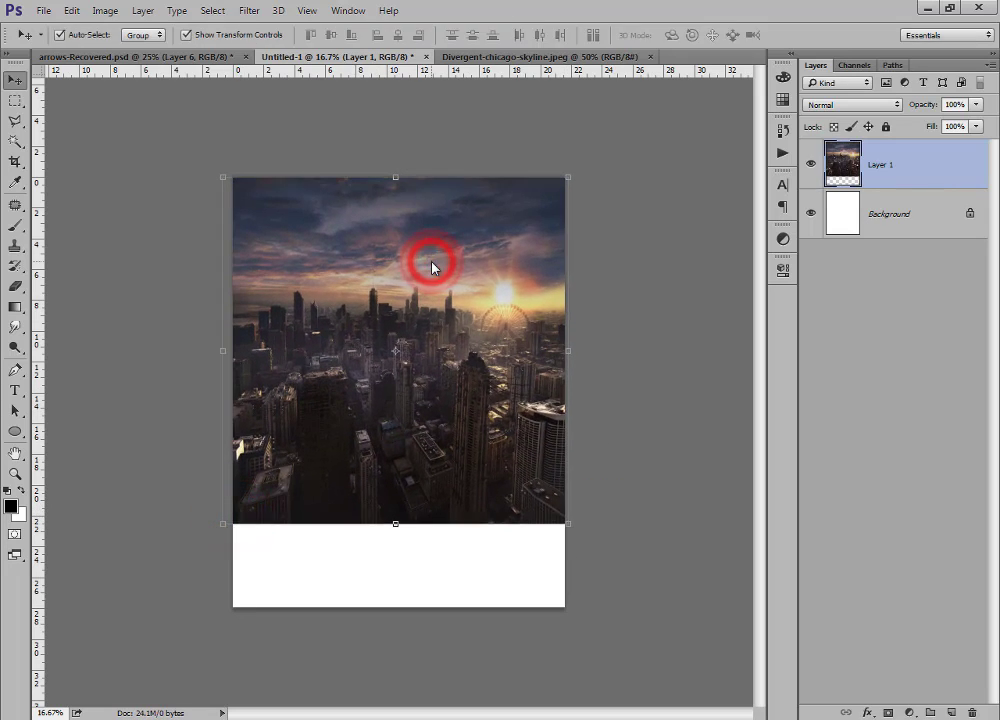
left_click_drag(440, 276, 441, 251)
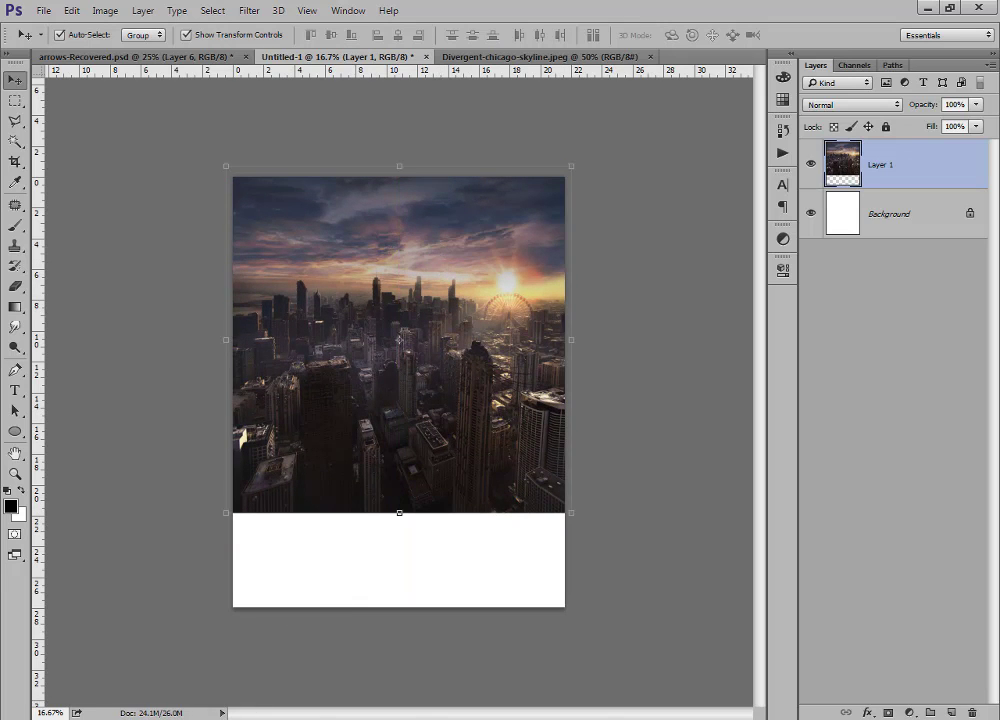
Open SHELL.psd from the THE ARROW stock folder and close the Divergent-chicago-skyline.jpeg document.
left_click(222, 716)
left_click(428, 346)
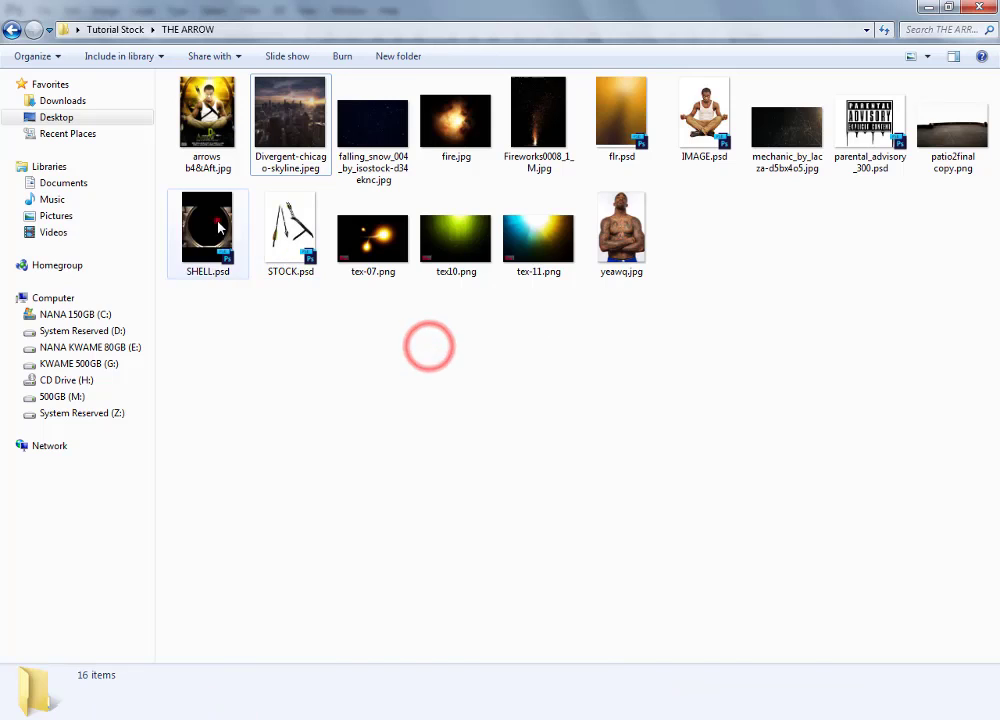
left_click_drag(220, 228, 696, 22)
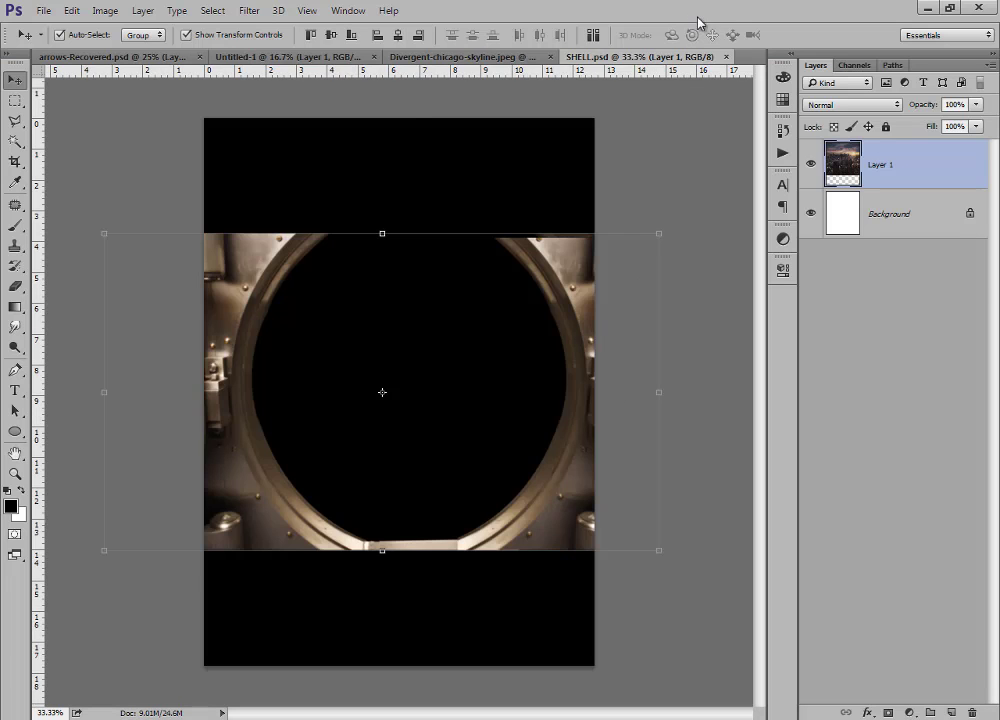
left_click(425, 57)
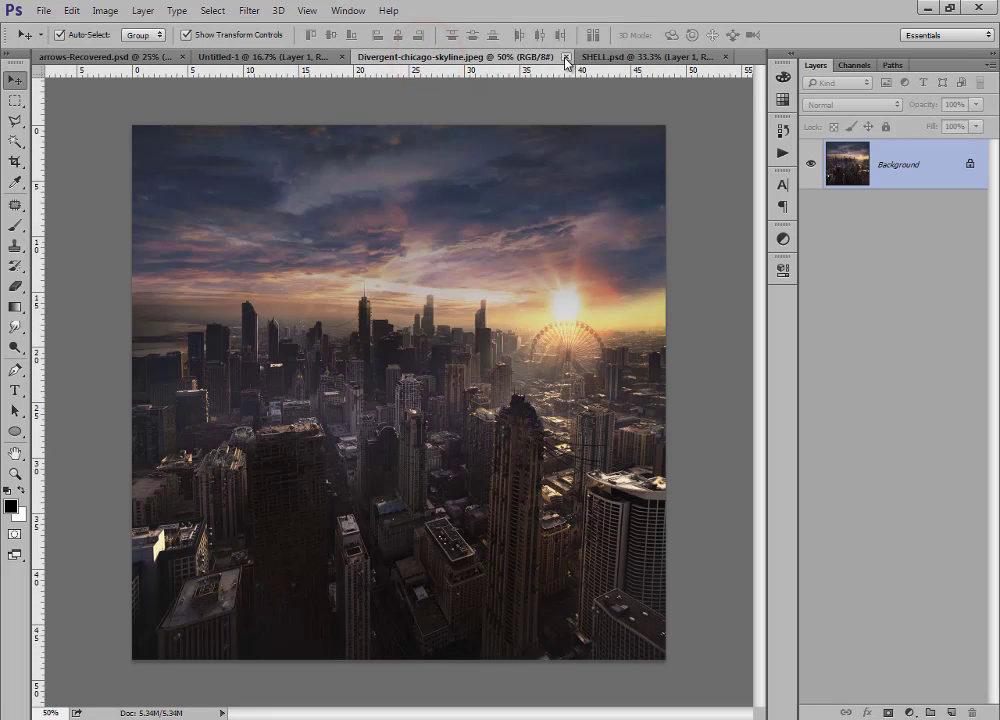
left_click(565, 57)
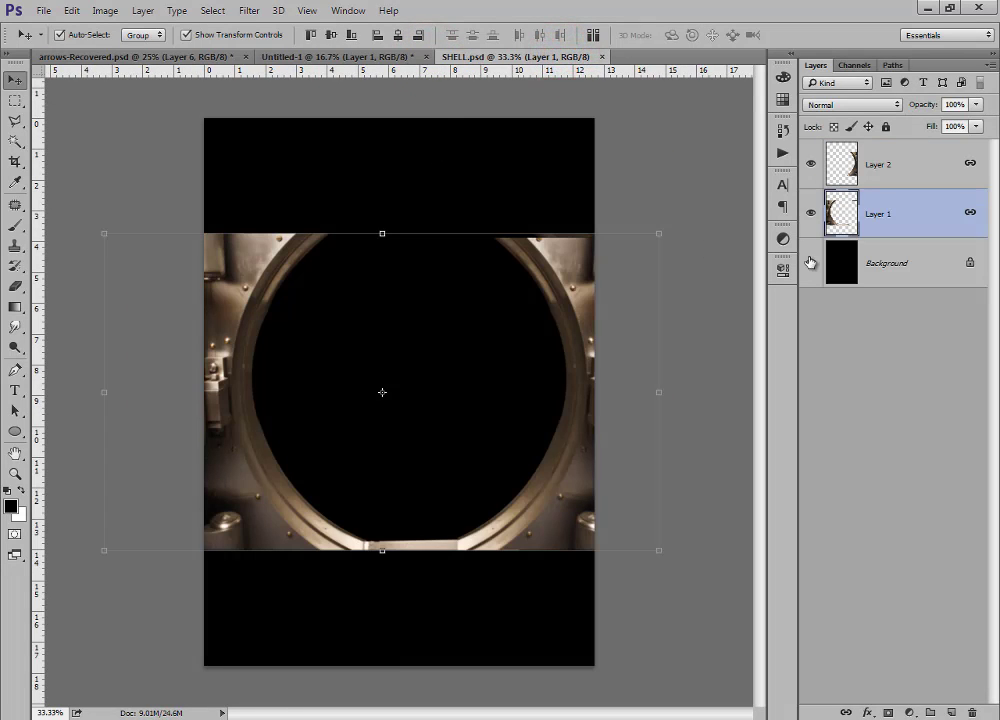
Hide the black Background in SHELL.psd and copy the two linked shell layers into the Untitled-1 document.
left_click(812, 263)
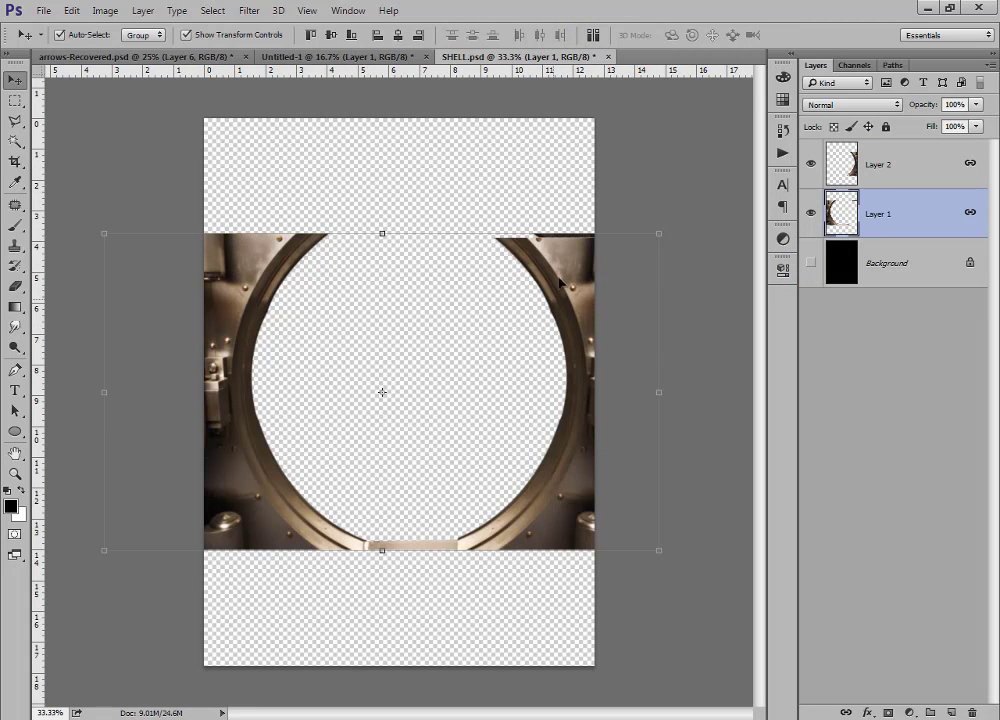
left_click_drag(569, 290, 406, 216)
Scale the linked shell layers proportionally to about 178% and position them so the round window is centred in the canvas's upper part.
left_click_drag(443, 337, 598, 471)
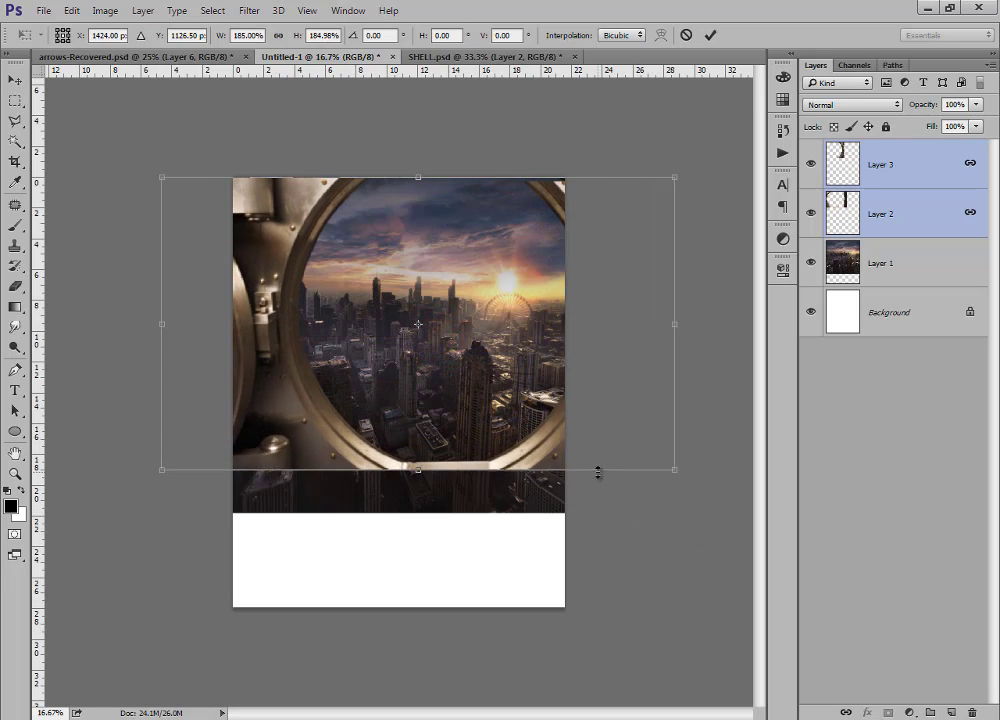
left_click_drag(542, 453, 493, 457)
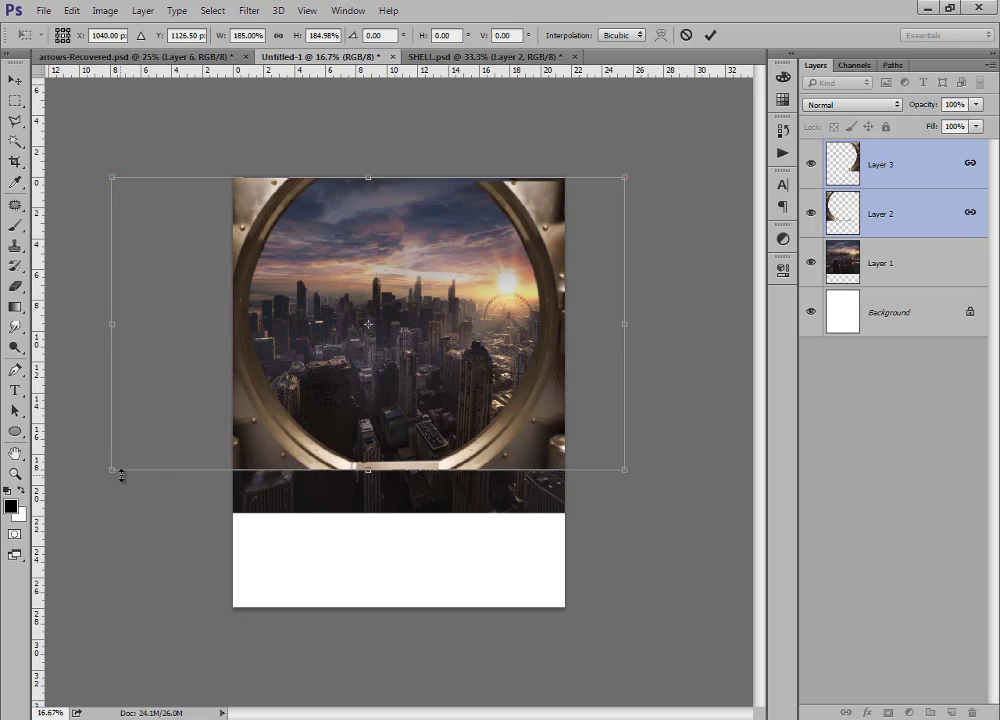
left_click_drag(115, 470, 129, 461)
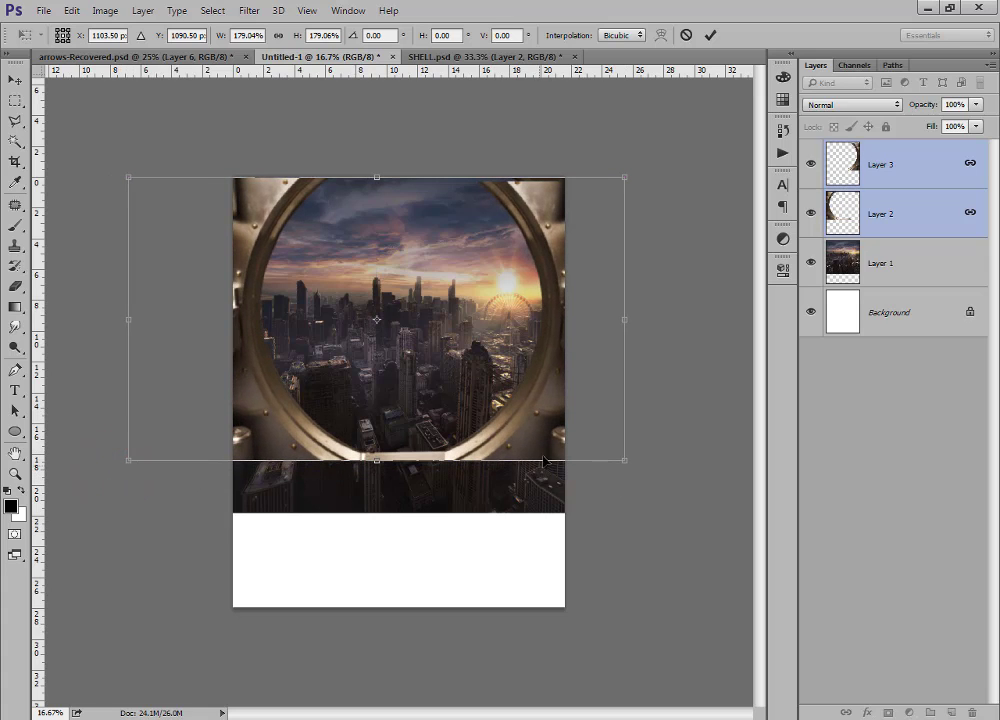
left_click_drag(626, 460, 622, 456)
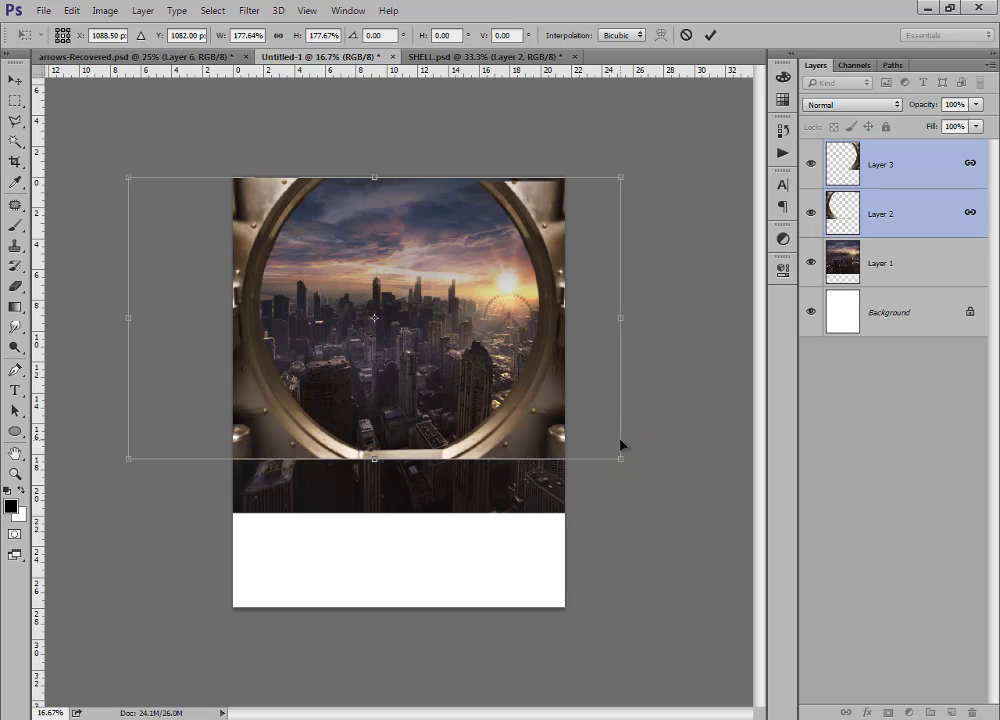
key("Up")
key("Up")
key("Up")
key("Up")
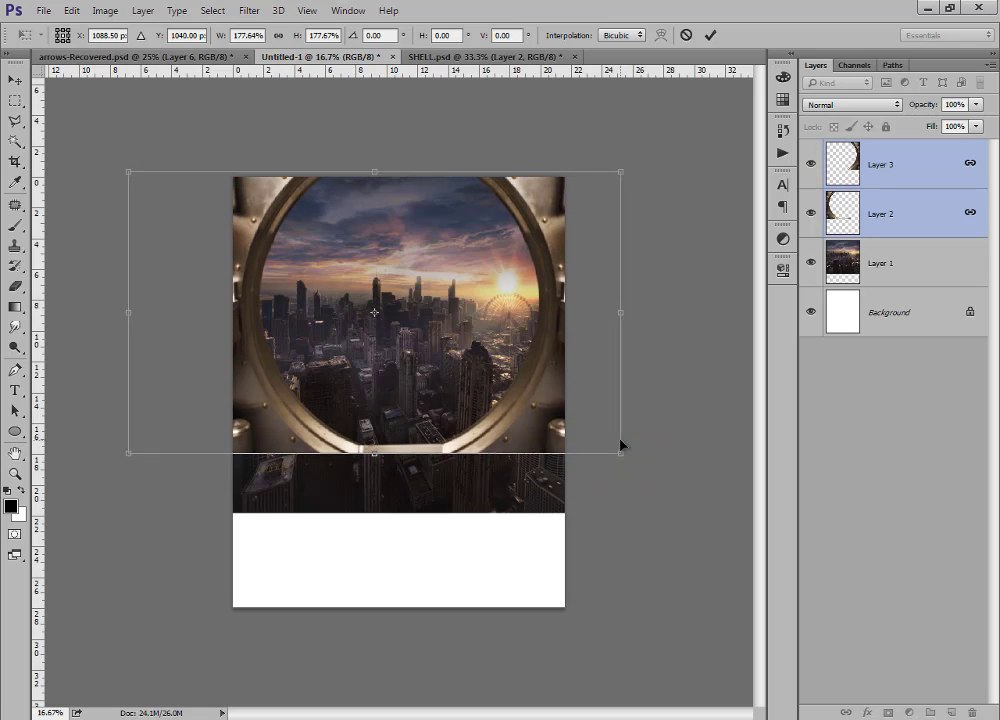
key("Return")
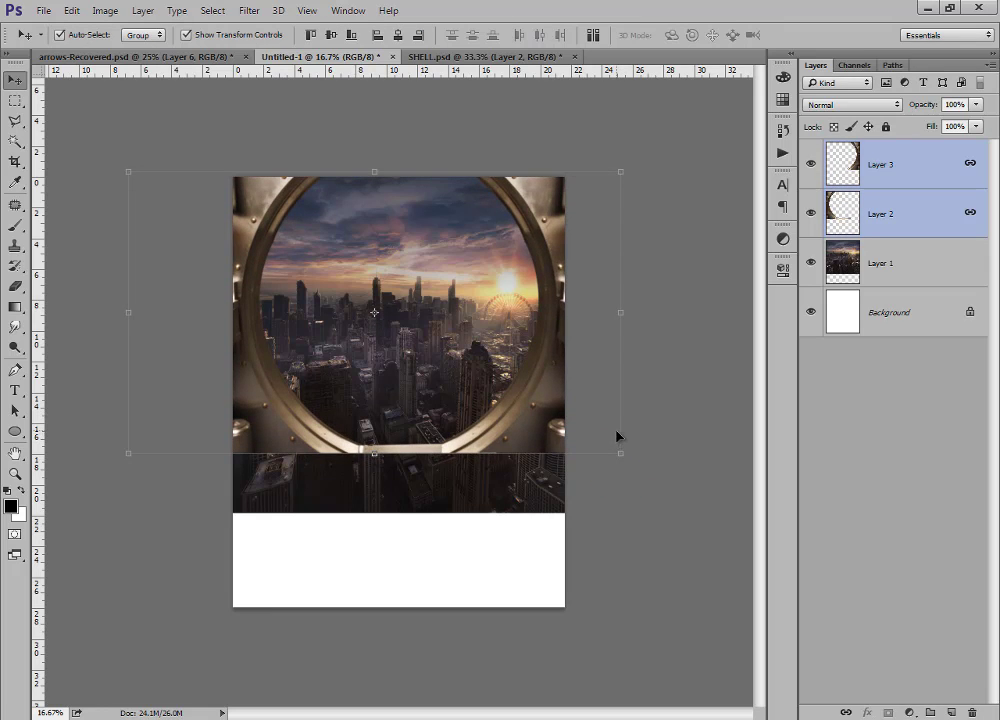
key("Left")
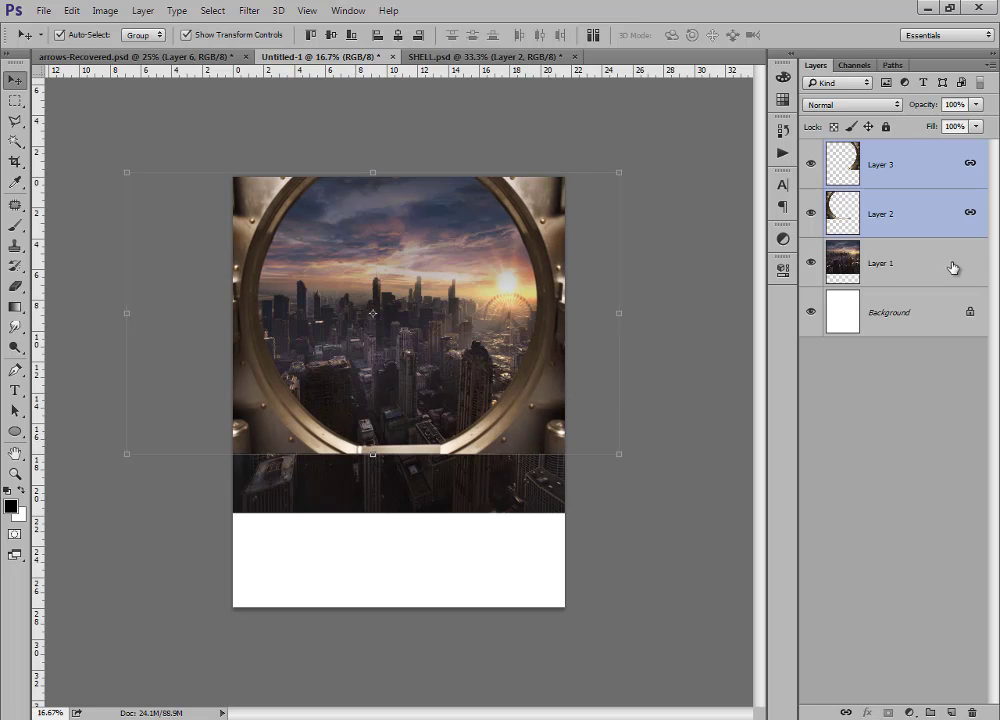
Scale the city layer, Layer 1, down to about 86% and position it behind the round window, ending level with the shell's lower edge.
left_click(891, 265)
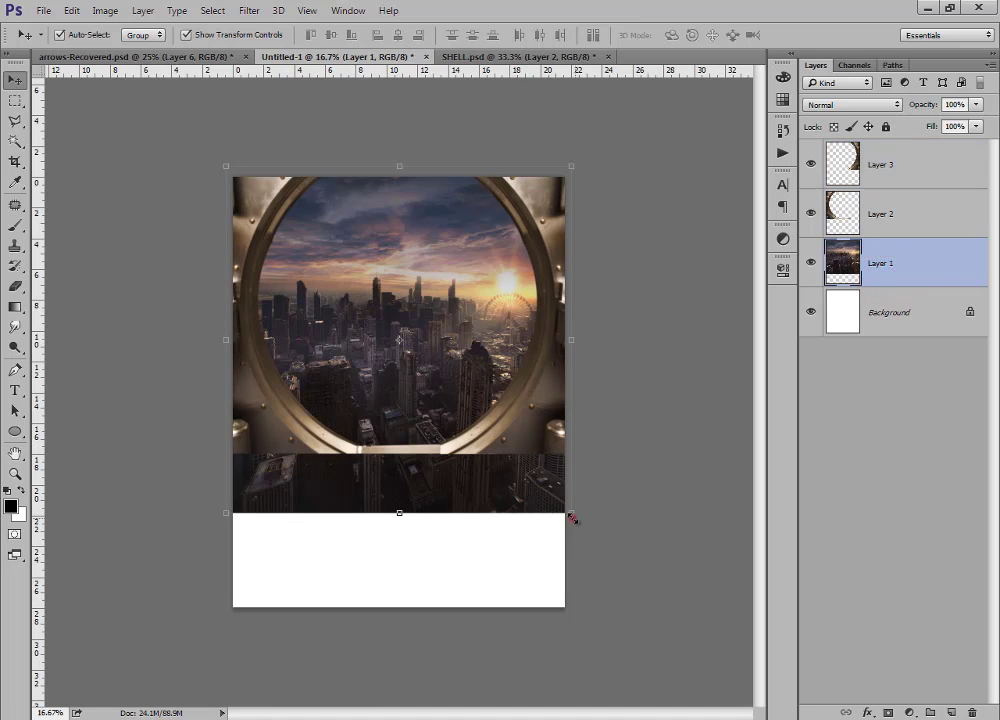
key("ctrl+t")
left_click_drag(568, 515, 540, 480)
left_click_drag(224, 482, 242, 465)
left_click_drag(401, 344, 408, 332)
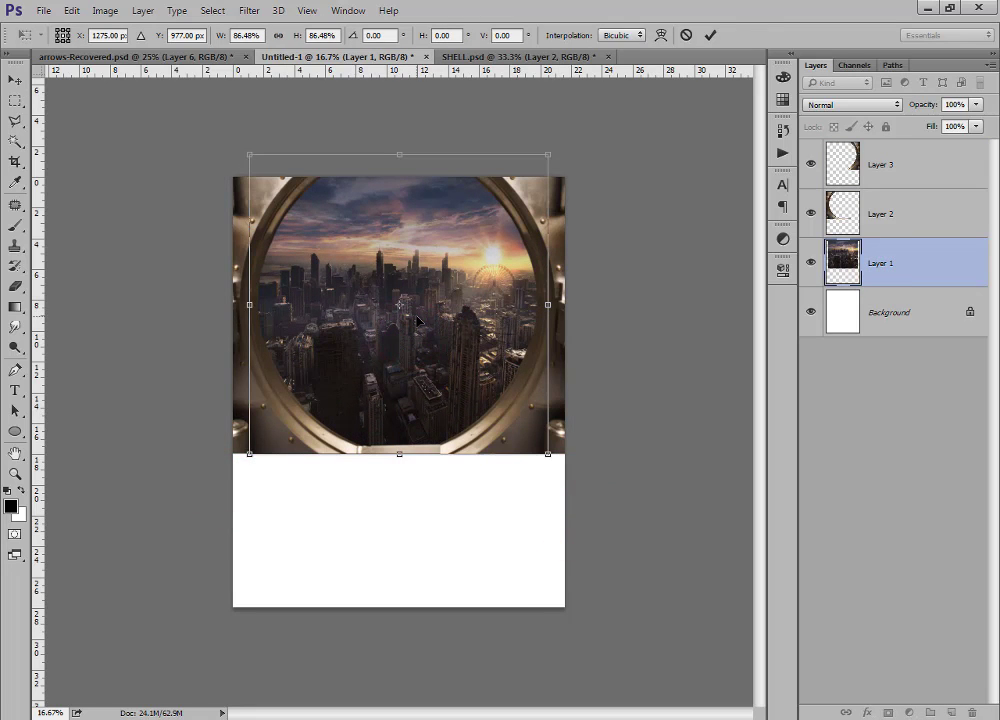
double_click(454, 333)
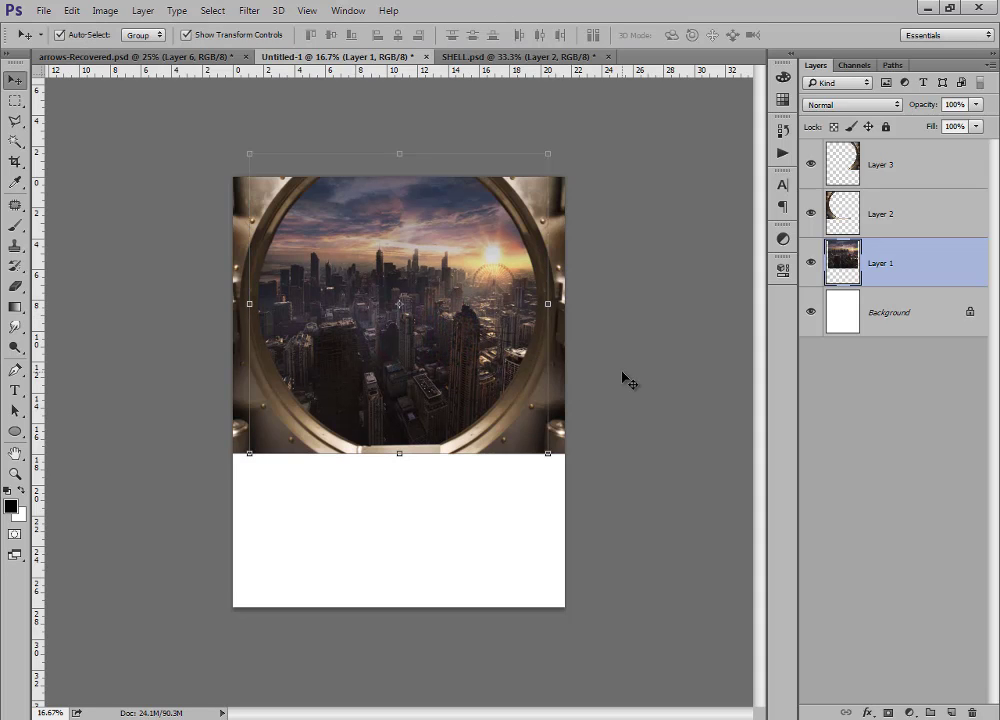
key("Up")
key("Right")
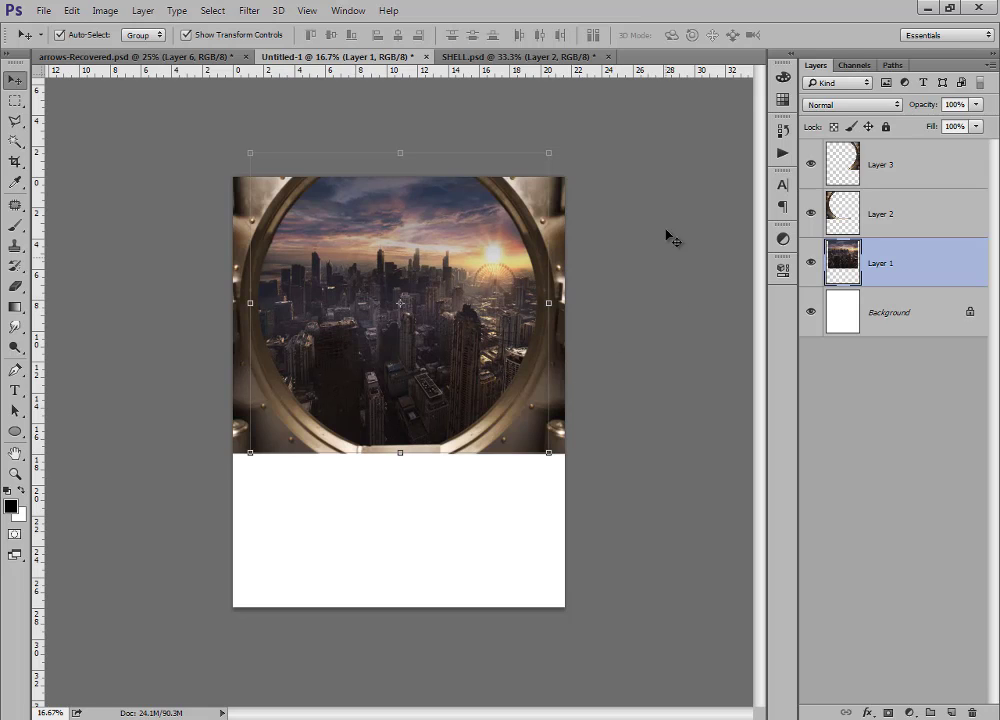
left_click(598, 182)
Close SHELL.psd without saving its changes.
left_click(496, 57)
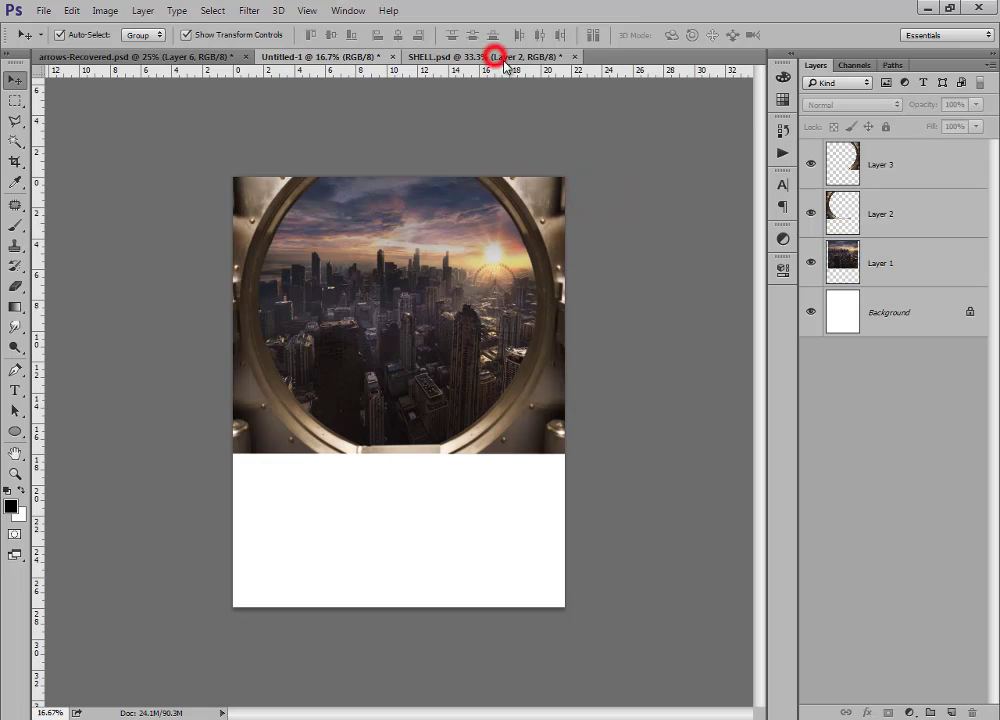
left_click(576, 57)
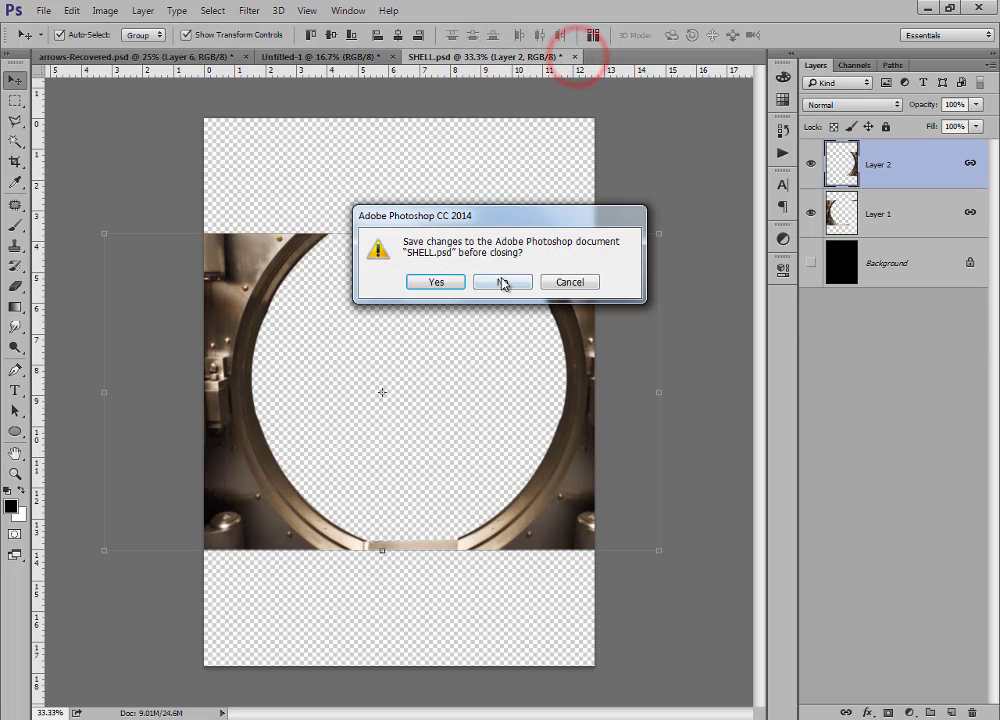
left_click(500, 285)
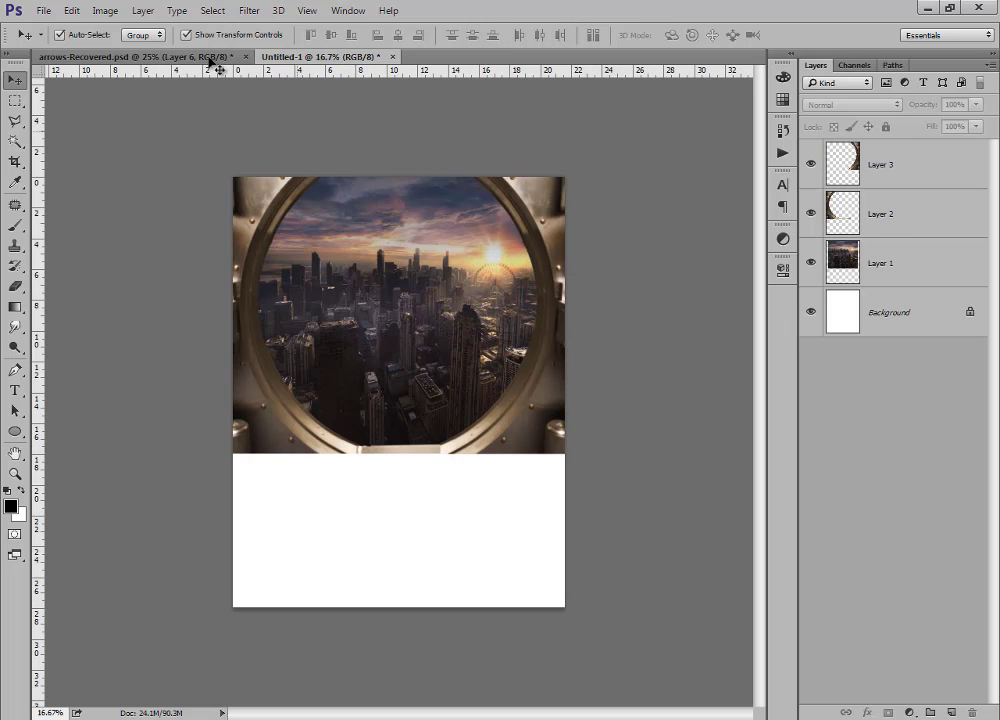
Check the step1 layers of the finished arrows-Recovered.psd and open IMAGE.psd from the stock folder.
left_click(210, 58)
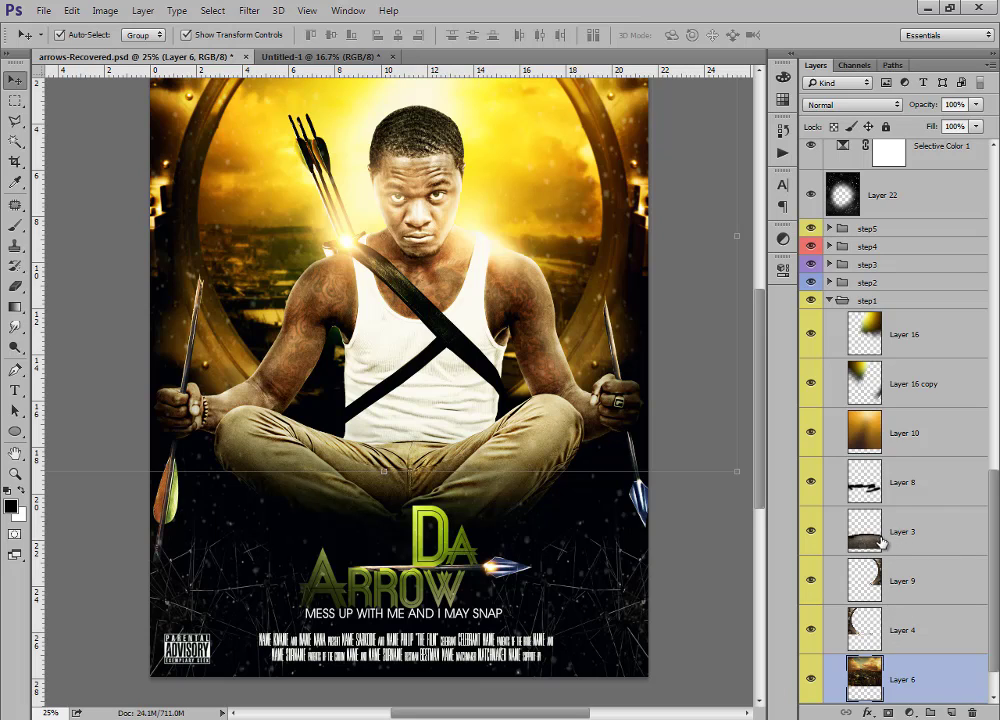
left_click(312, 56)
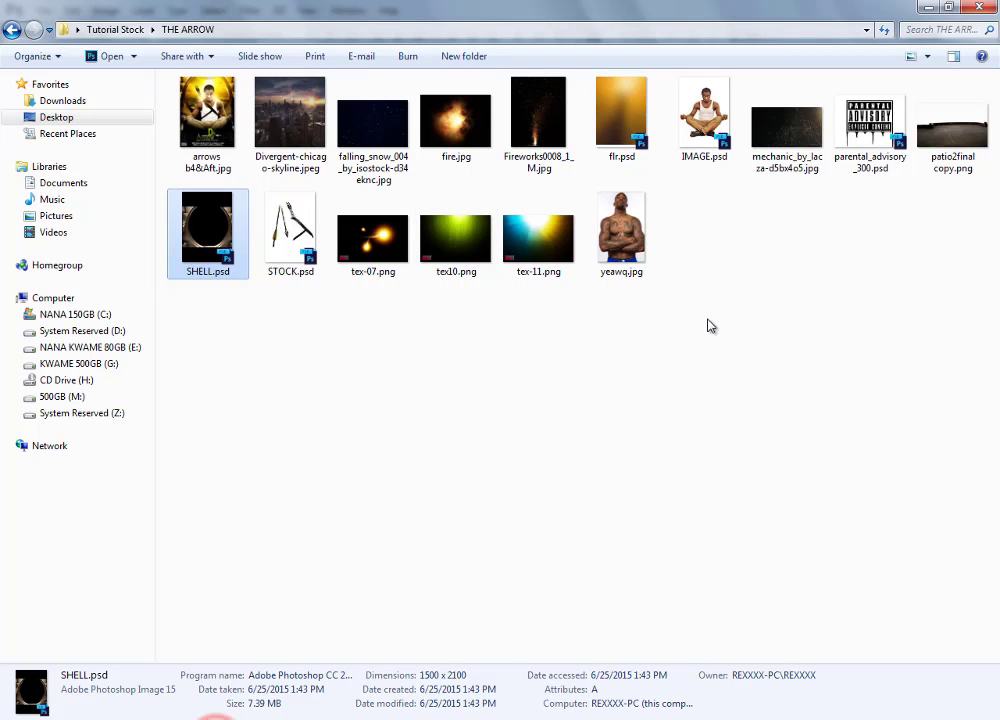
left_click(708, 317)
left_click_drag(705, 115, 731, 30)
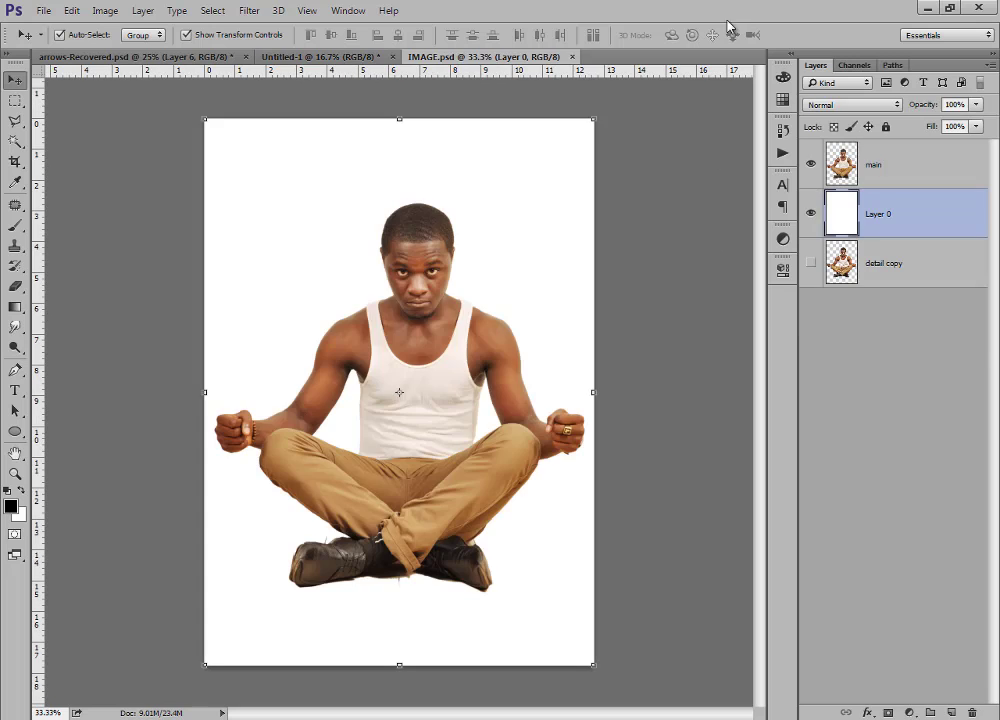
Try selecting the empty area around the seated man on the main layer with the Magic Wand, and clear the selection.
left_click(808, 215)
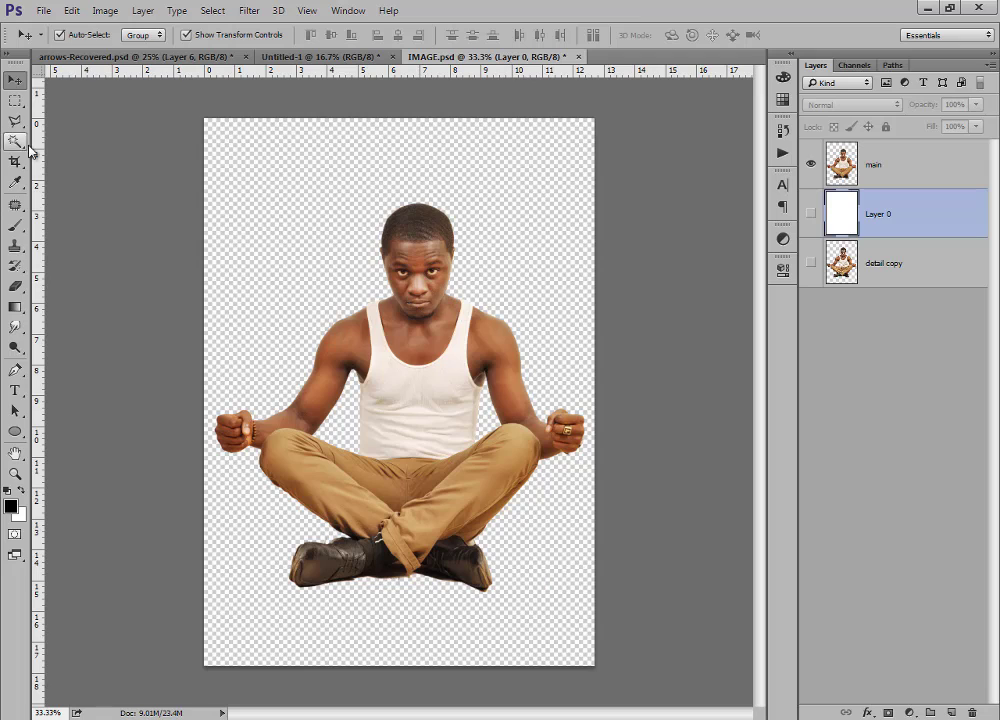
left_click(810, 213)
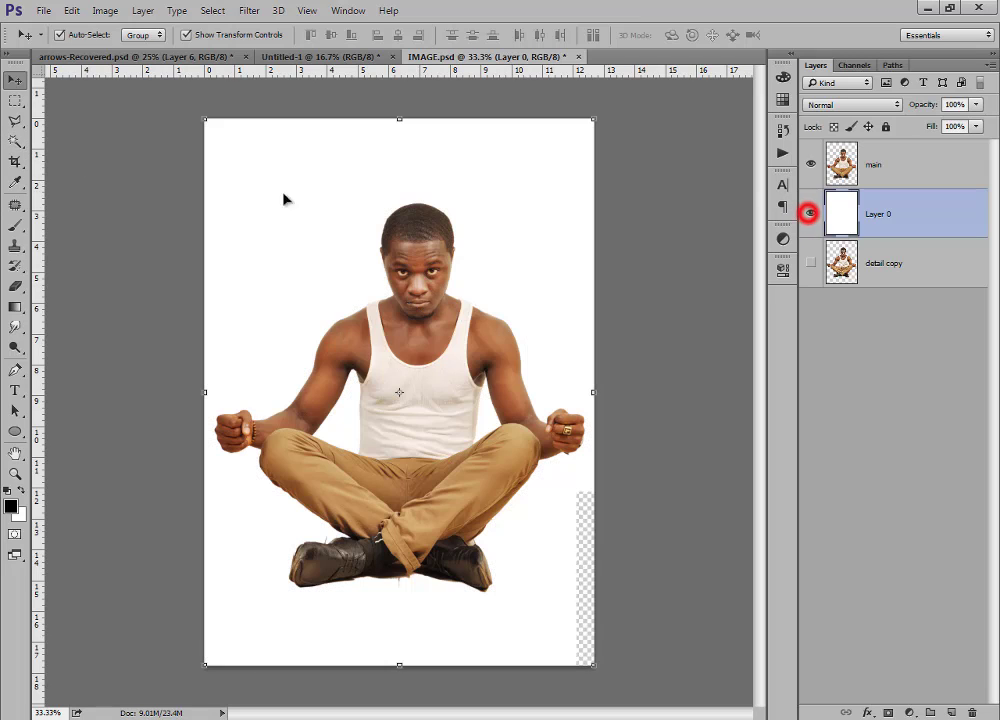
left_click(17, 142)
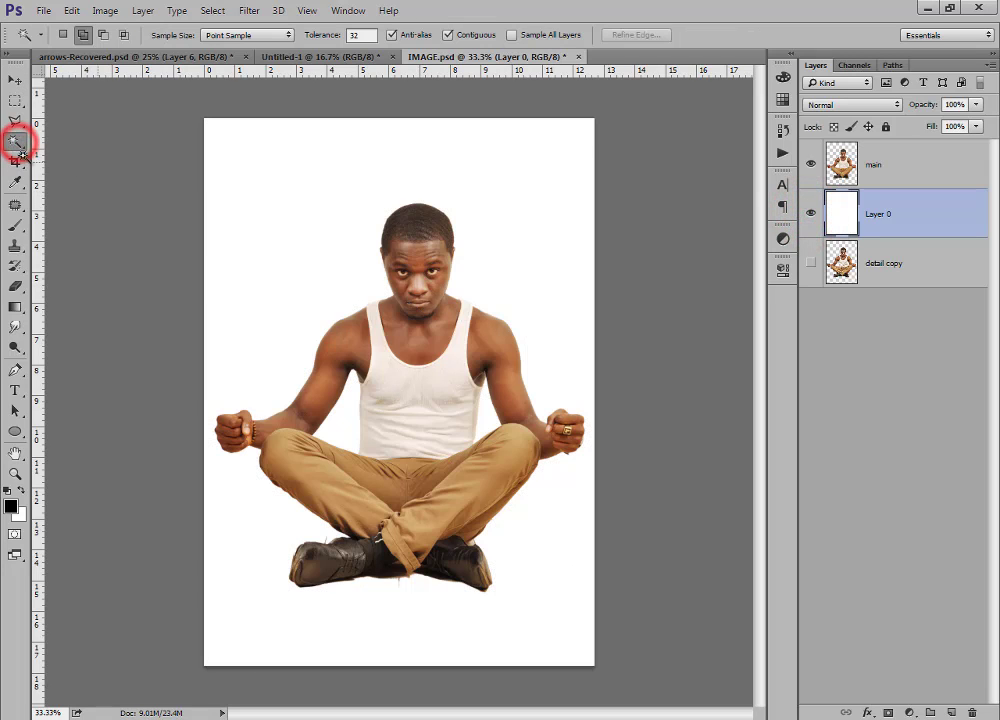
left_click(900, 170)
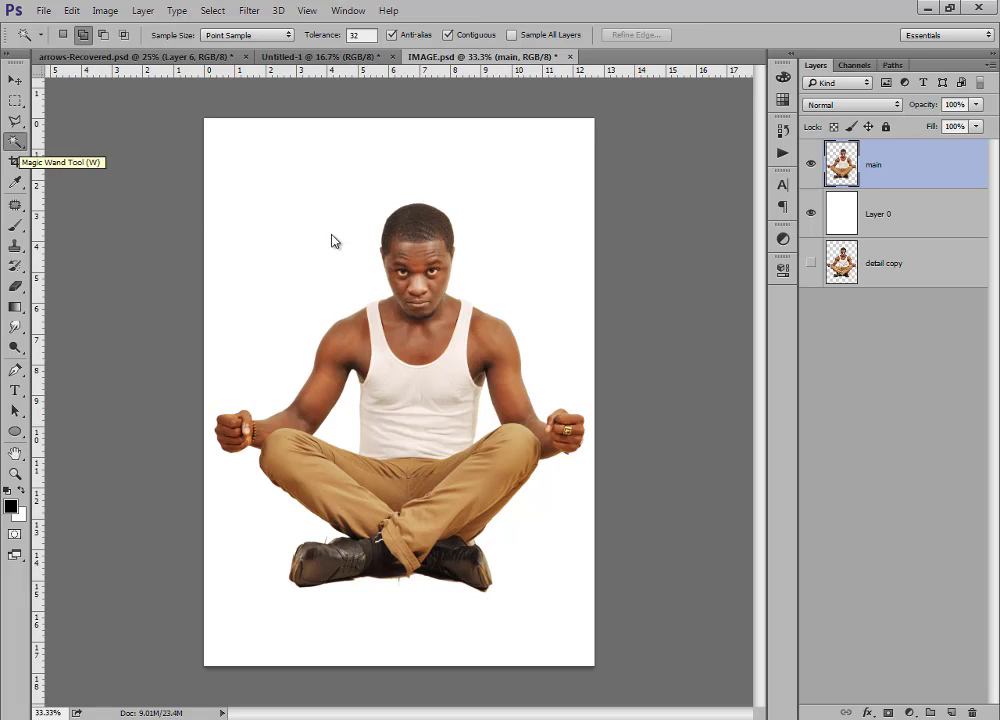
left_click(339, 203)
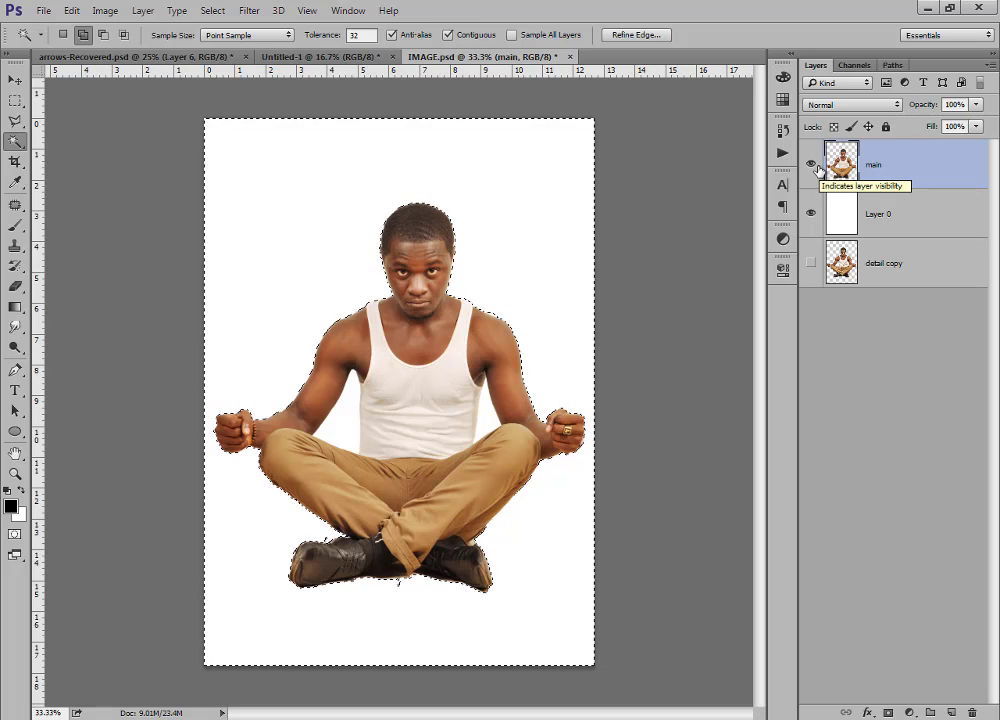
key("ctrl+d")
Hide the white Layer 0 in IMAGE.psd and return to the Untitled-1 document with the Move tool active.
left_click(812, 215)
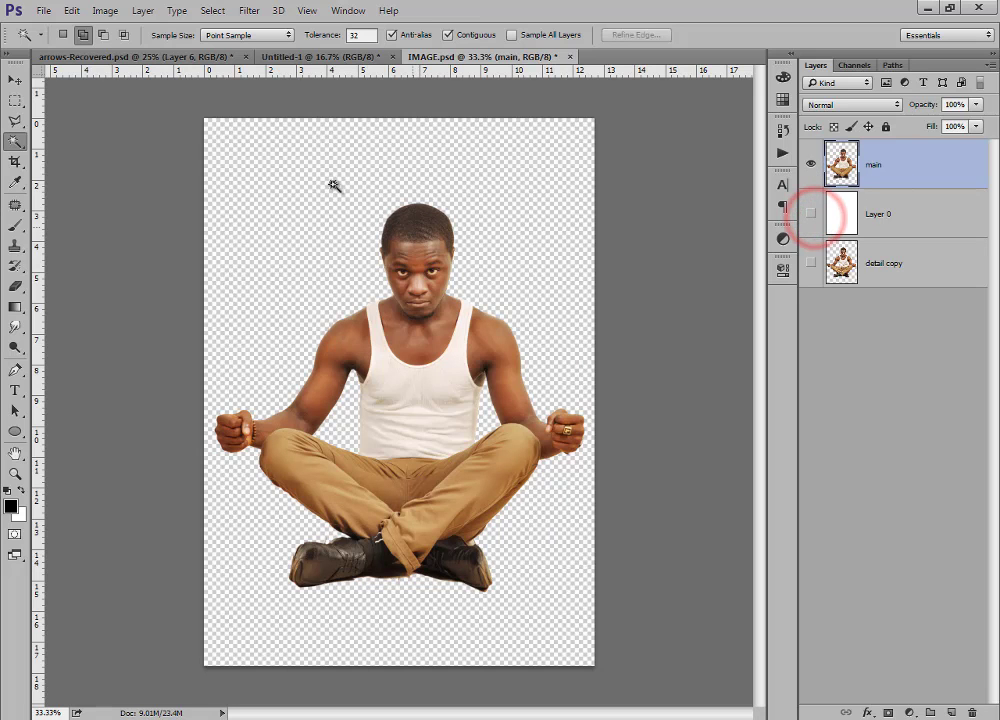
left_click(15, 79)
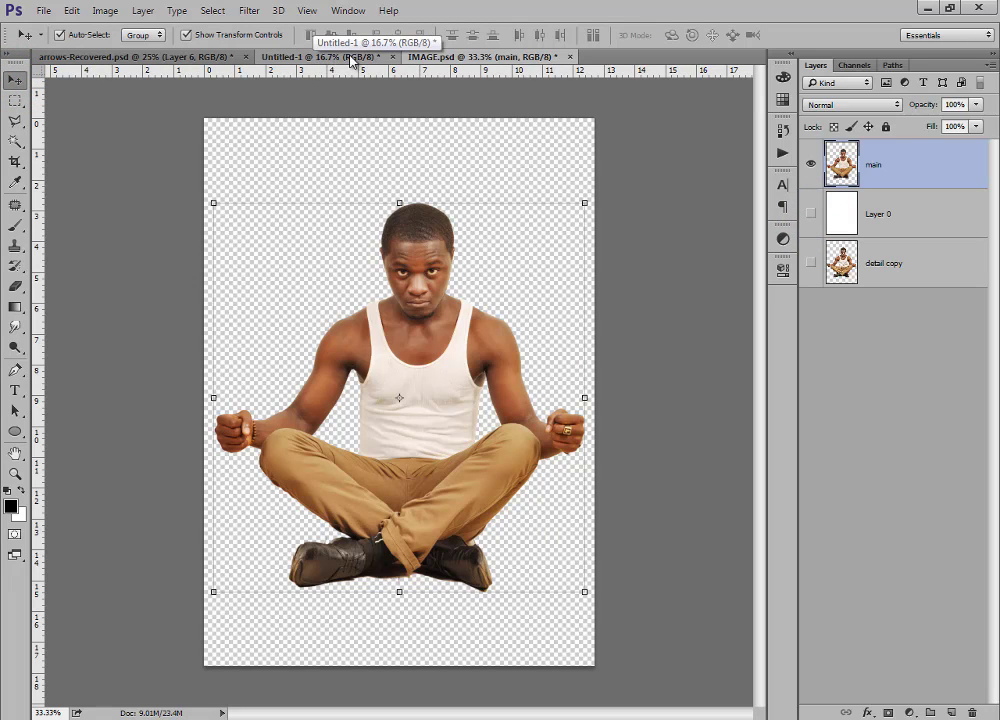
left_click(350, 57)
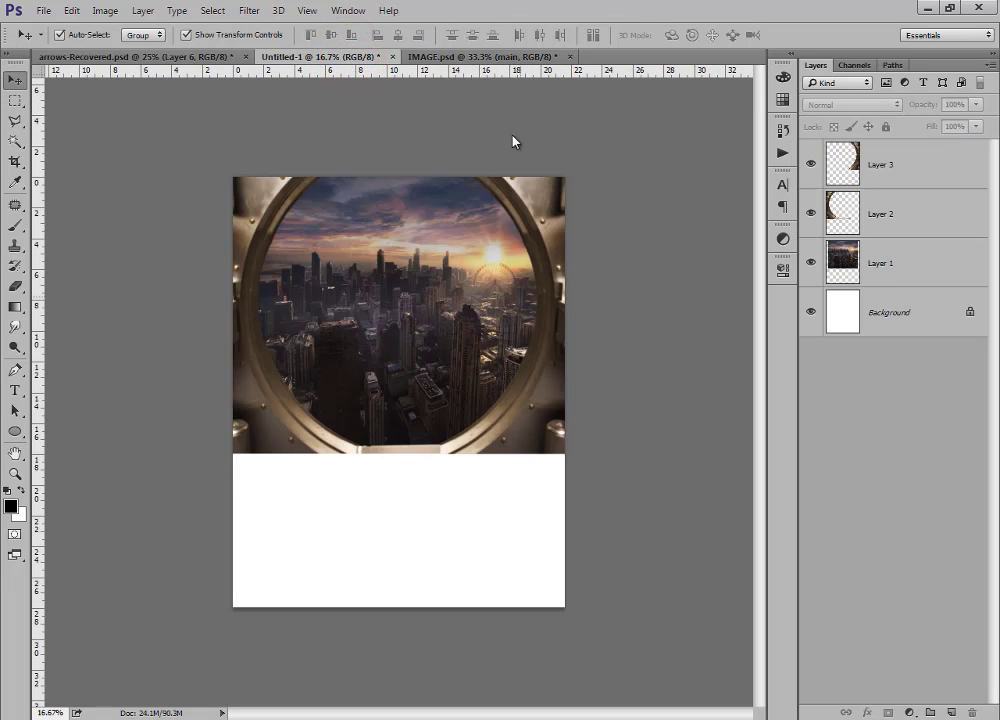
Open patio2final copy.png from the THE ARROW stock folder and place its floor in Untitled-1 below the circular shell.
left_click(485, 57)
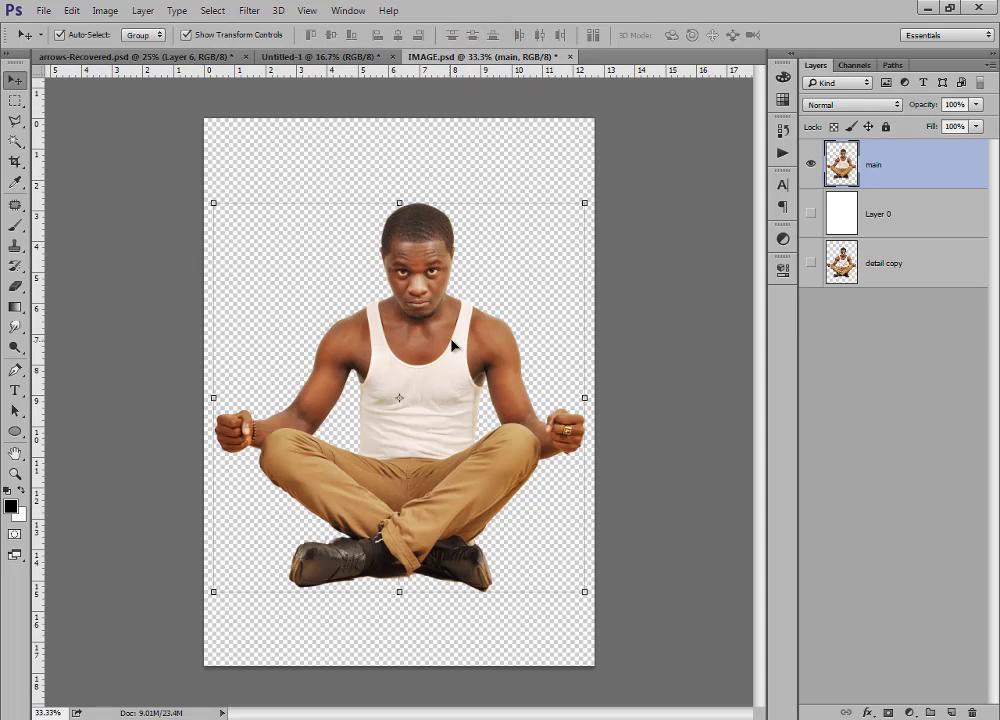
left_click(335, 58)
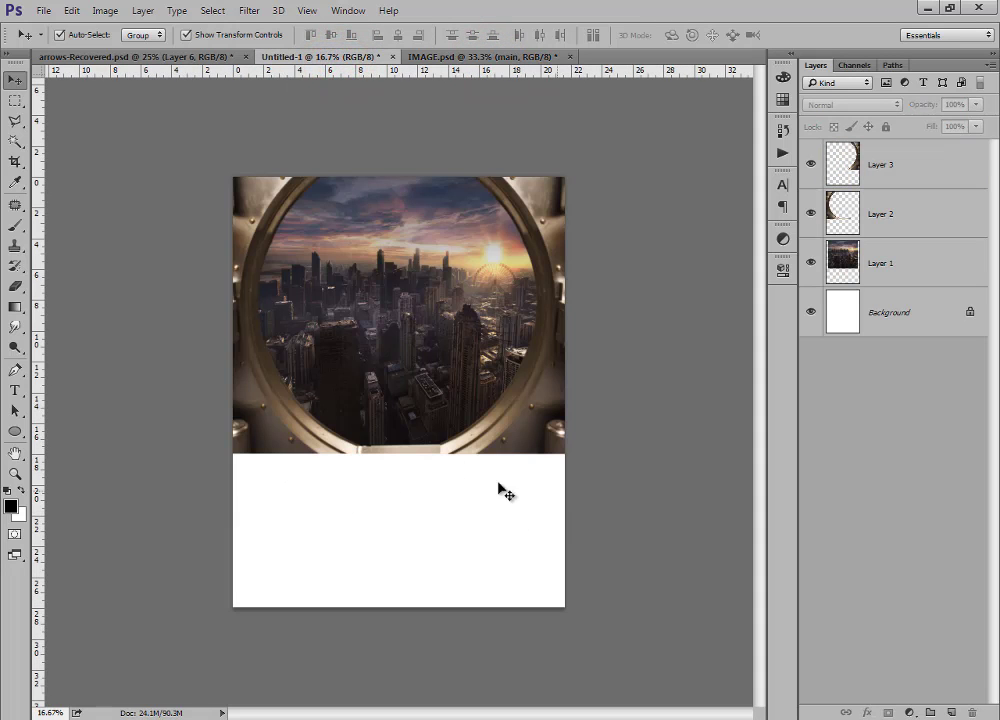
key("alt+Tab")
left_click(549, 400)
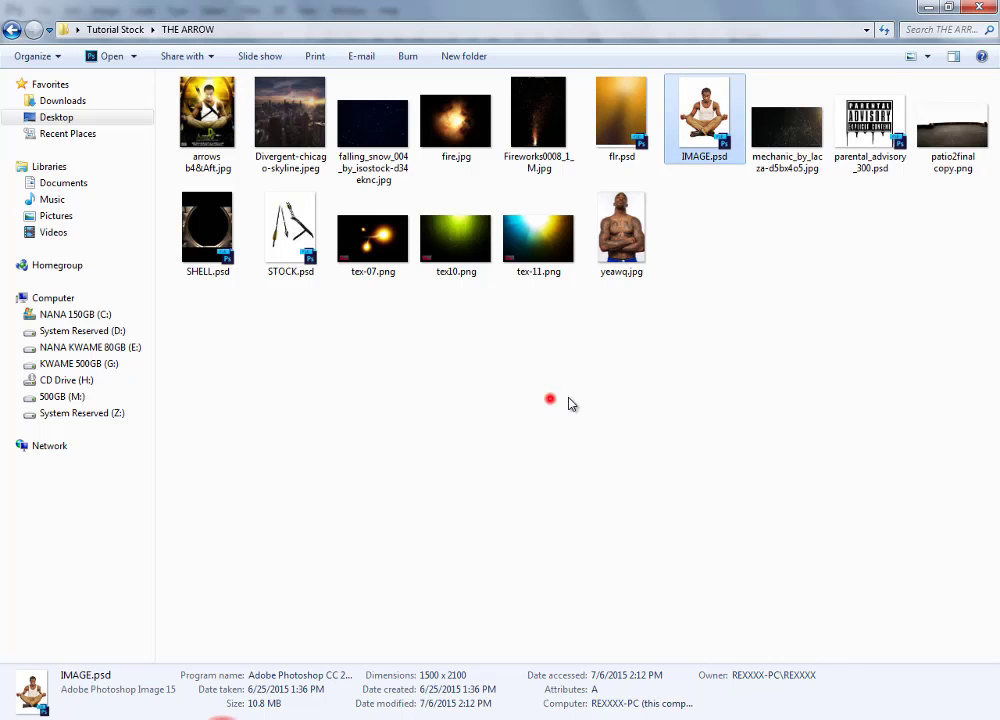
left_click_drag(952, 129, 722, 37)
left_click_drag(473, 422, 463, 516)
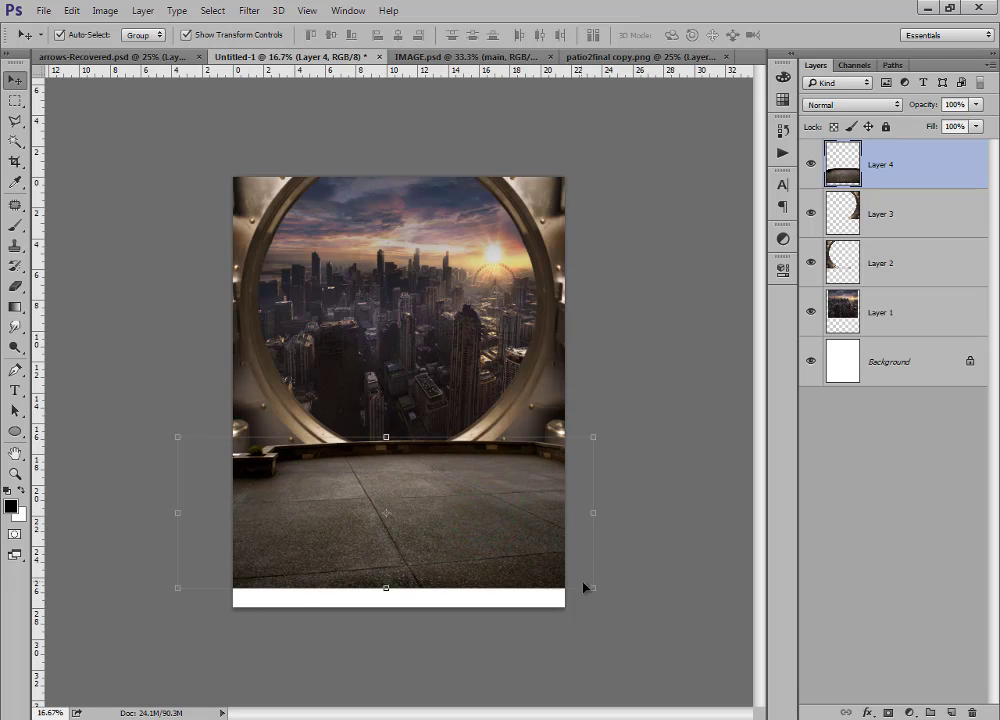
Enlarge the patio floor on Layer 4 to about 120% and position it to cover the white area at the poster's base.
left_click_drag(593, 588, 627, 629)
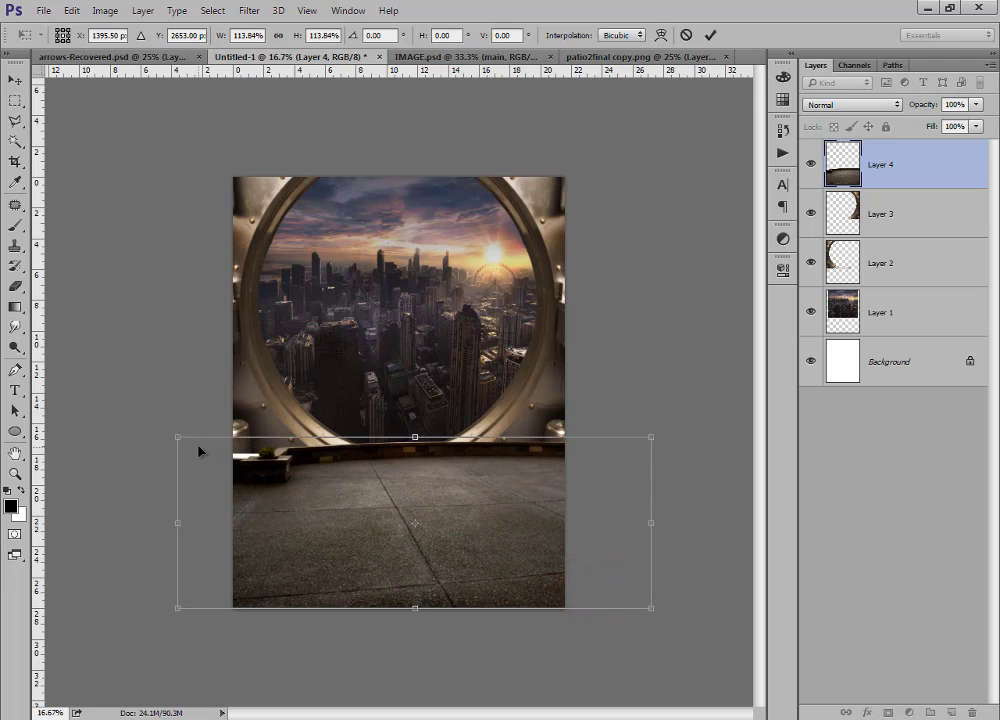
left_click_drag(176, 433, 152, 426)
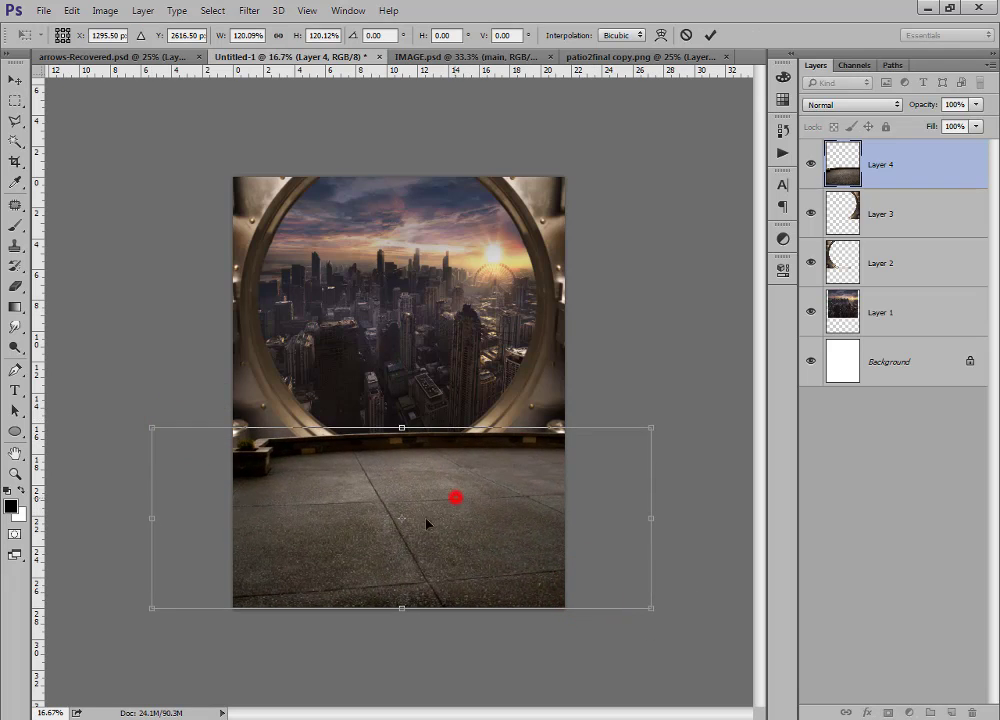
left_click_drag(455, 496, 429, 502)
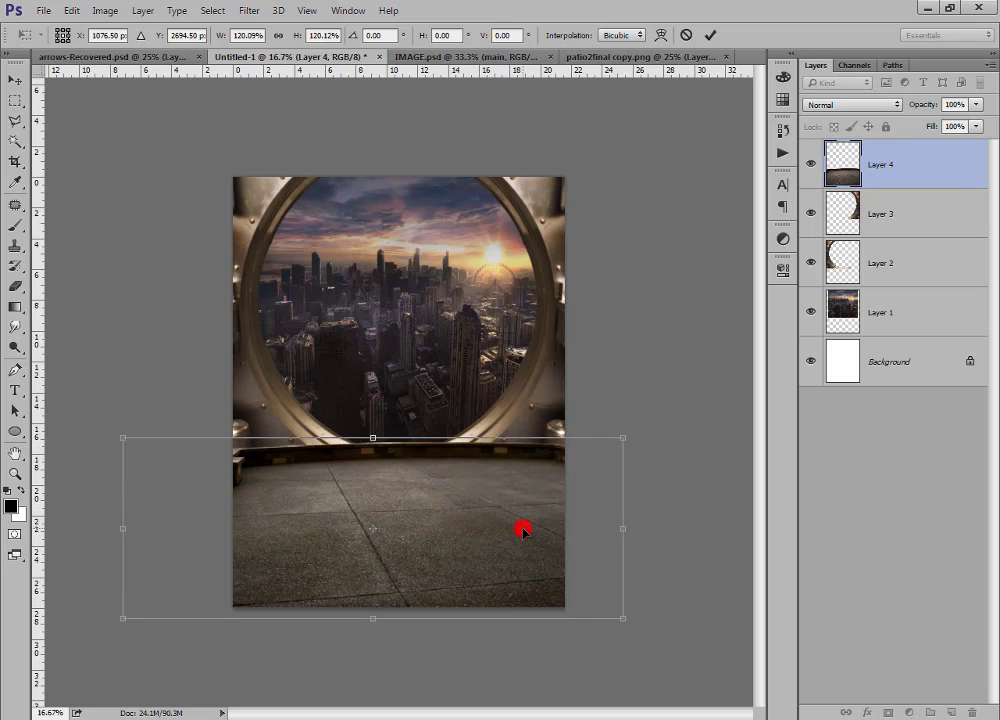
double_click(522, 531)
Rotate the patio floor clockwise by about 0.5° so its back edge runs level beneath the shell.
left_click_drag(627, 433, 648, 418)
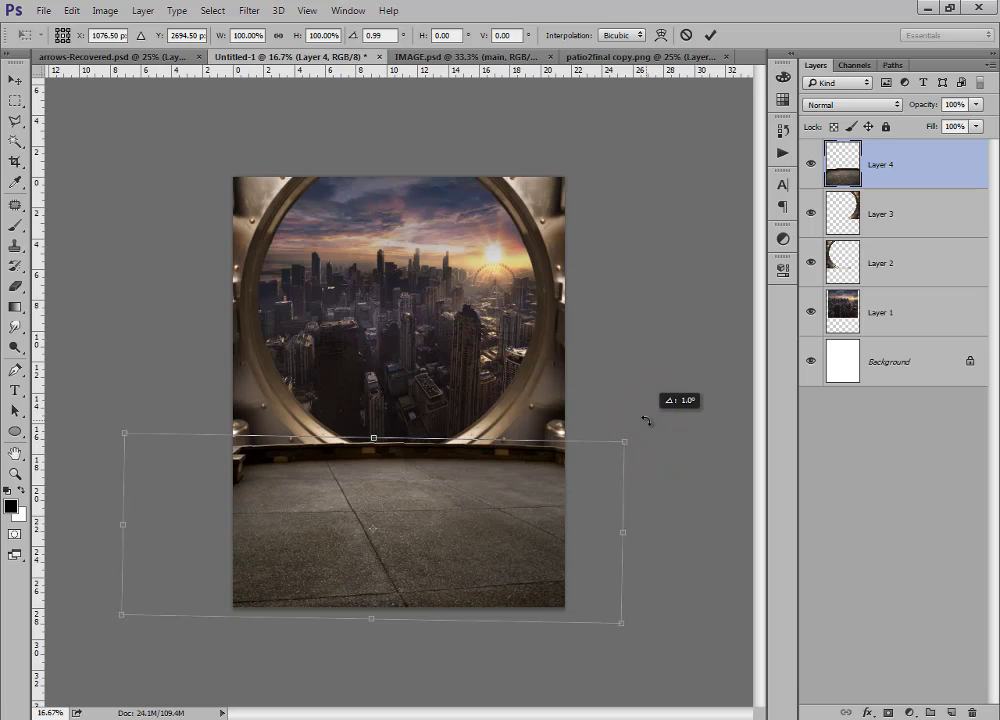
left_click_drag(646, 420, 645, 418)
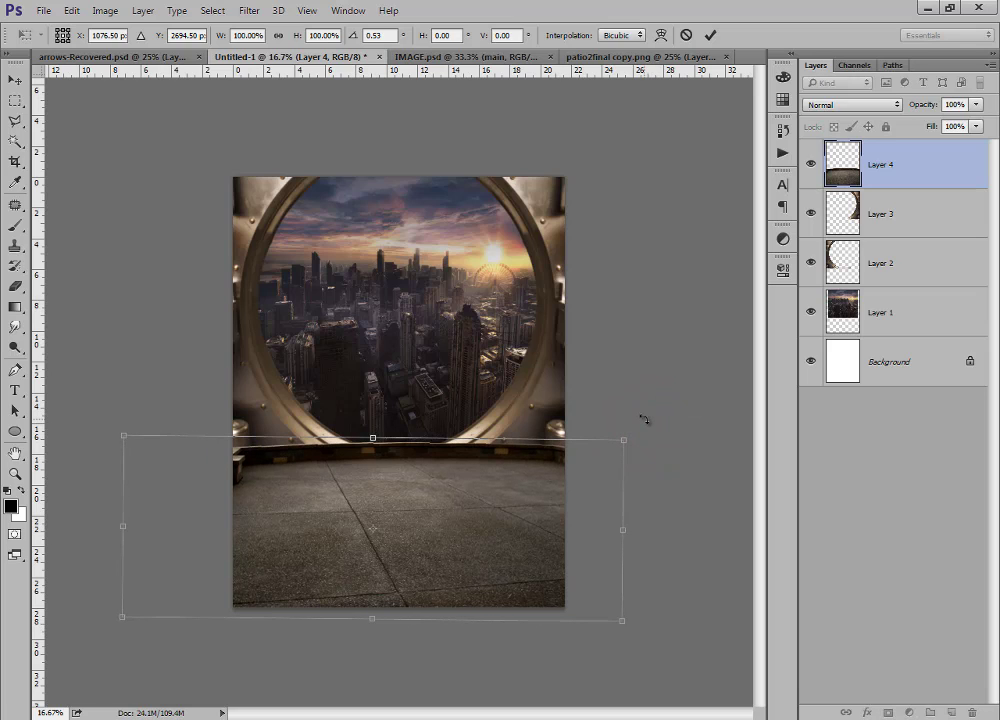
key("Return")
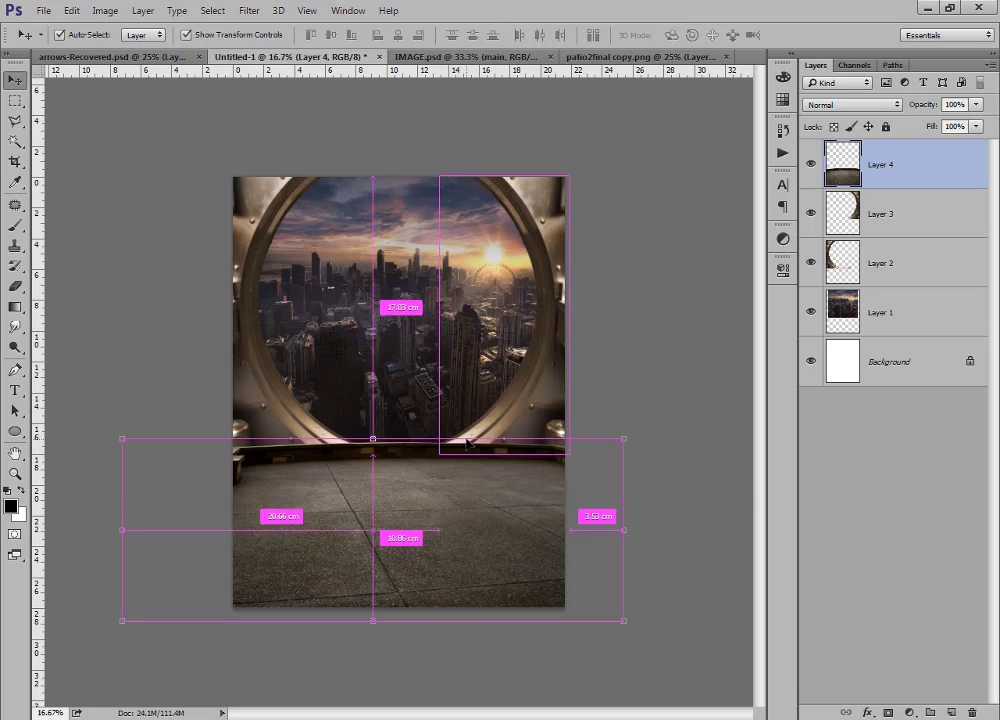
Add a new layer and paint a soft black band across the floor's back edge with a 288 px brush, then compare it hidden and shown.
key("ctrl+plus")
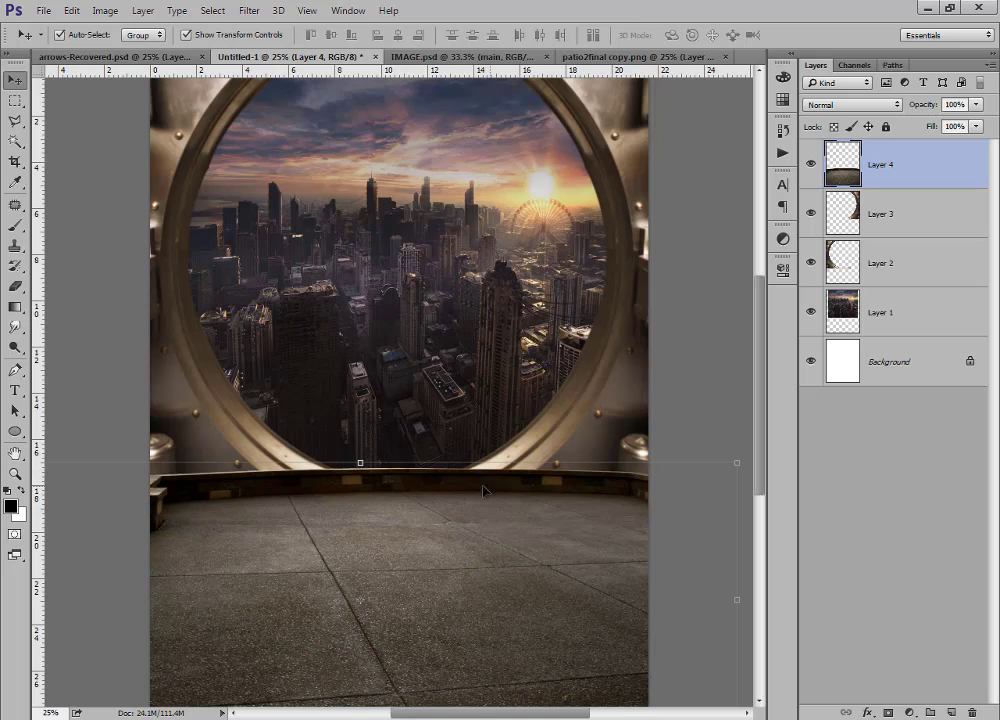
left_click(953, 713)
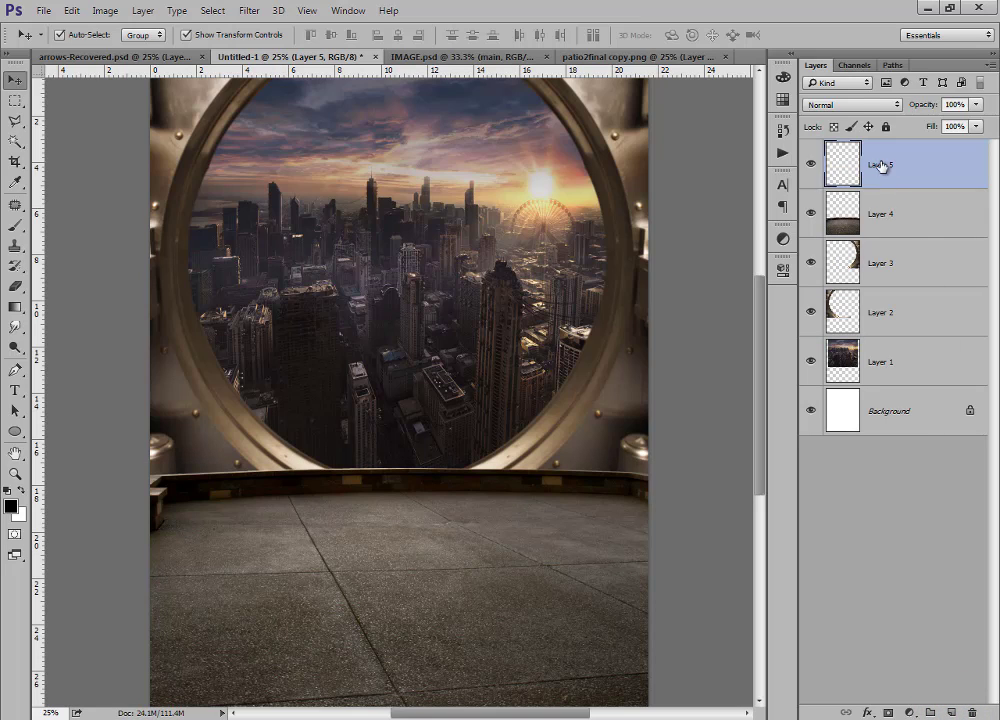
left_click(15, 224)
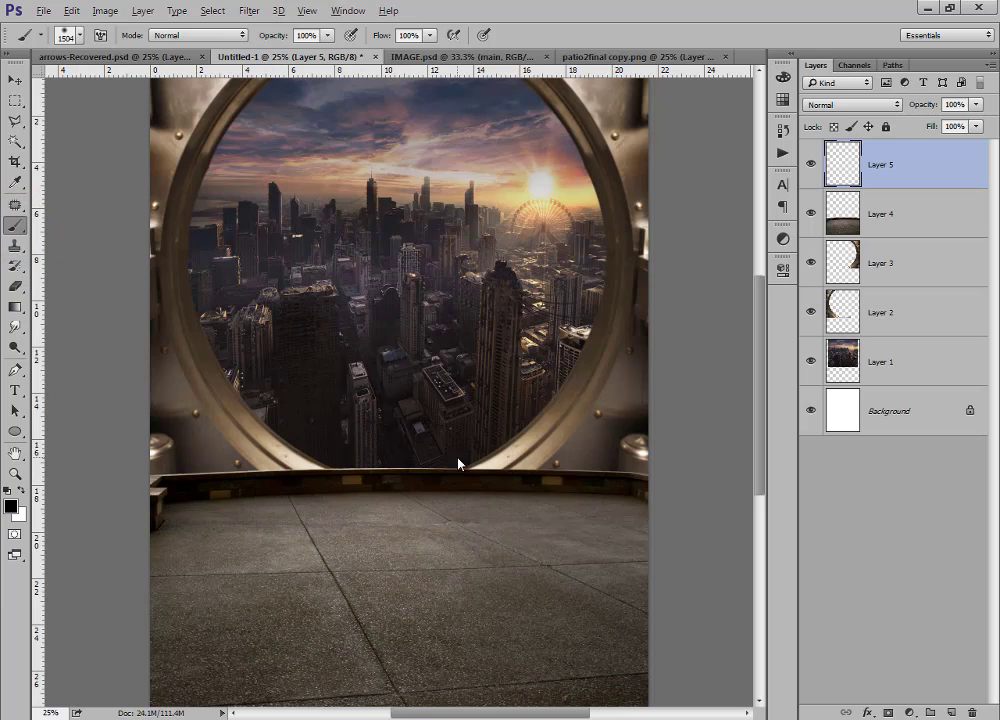
left_click_drag(458, 462, 340, 466)
mouse_move(647, 482)
left_mouse_down()
mouse_move(431, 473)
mouse_move(163, 482)
mouse_move(150, 513)
mouse_move(152, 483)
mouse_move(650, 480)
mouse_move(598, 513)
left_mouse_up()
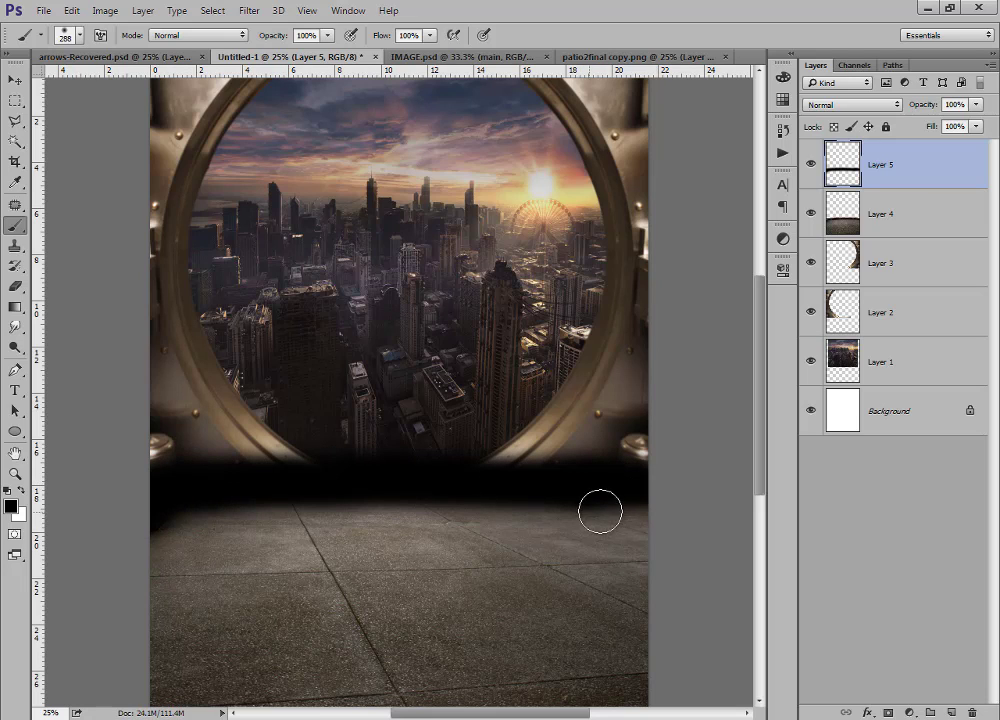
left_click(811, 164)
left_click(811, 164)
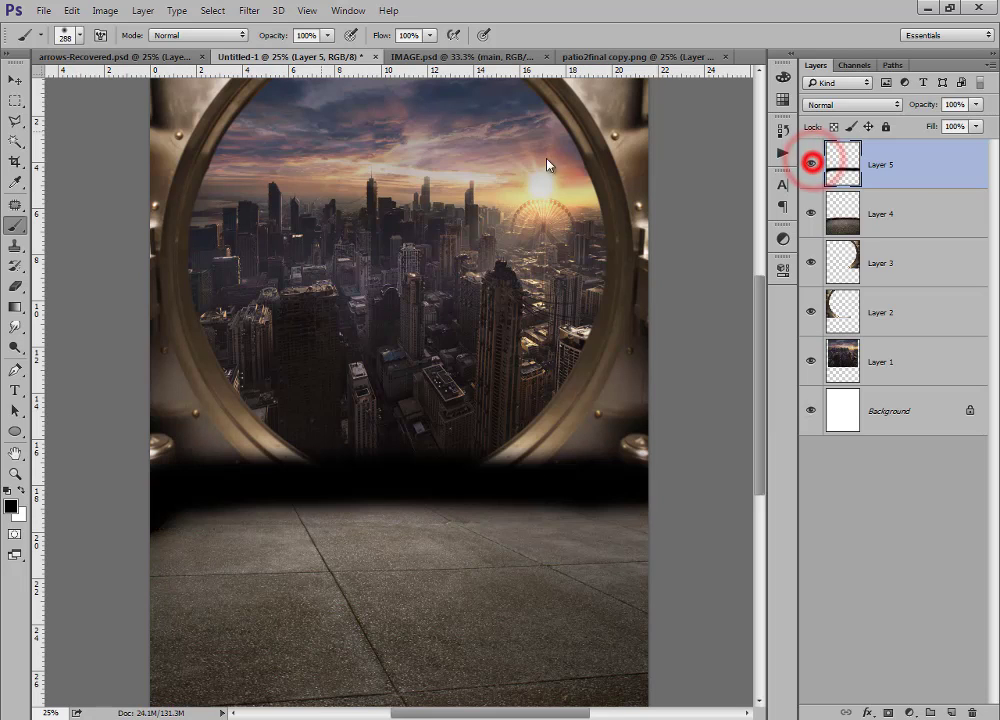
Activate the Move tool and close patio2final copy.png.
left_click(15, 77)
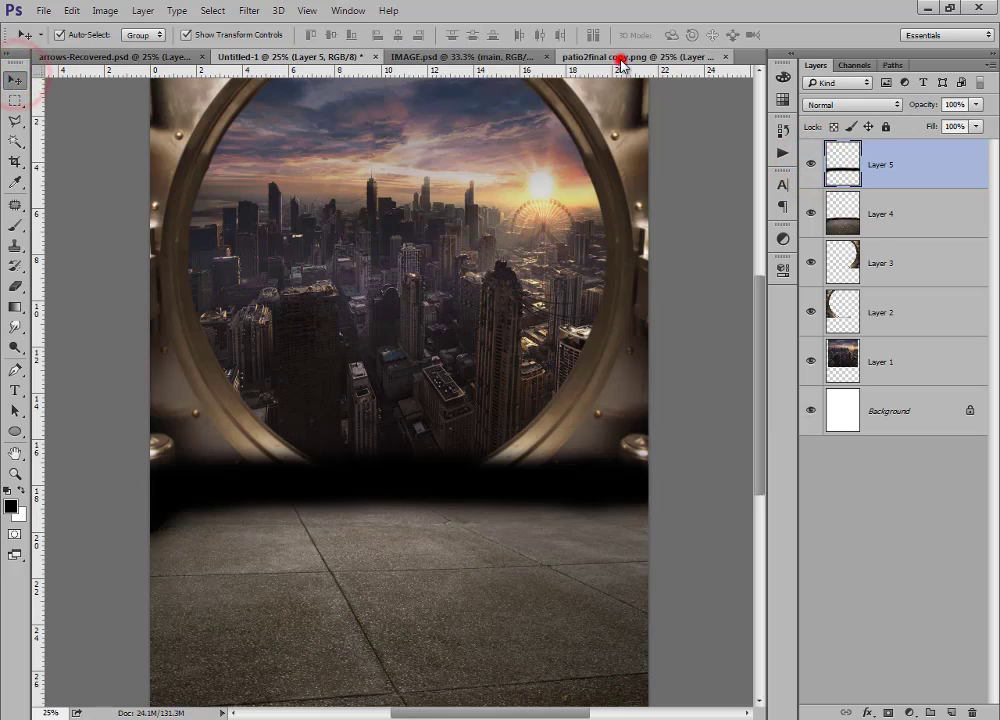
left_click(620, 57)
left_click(726, 58)
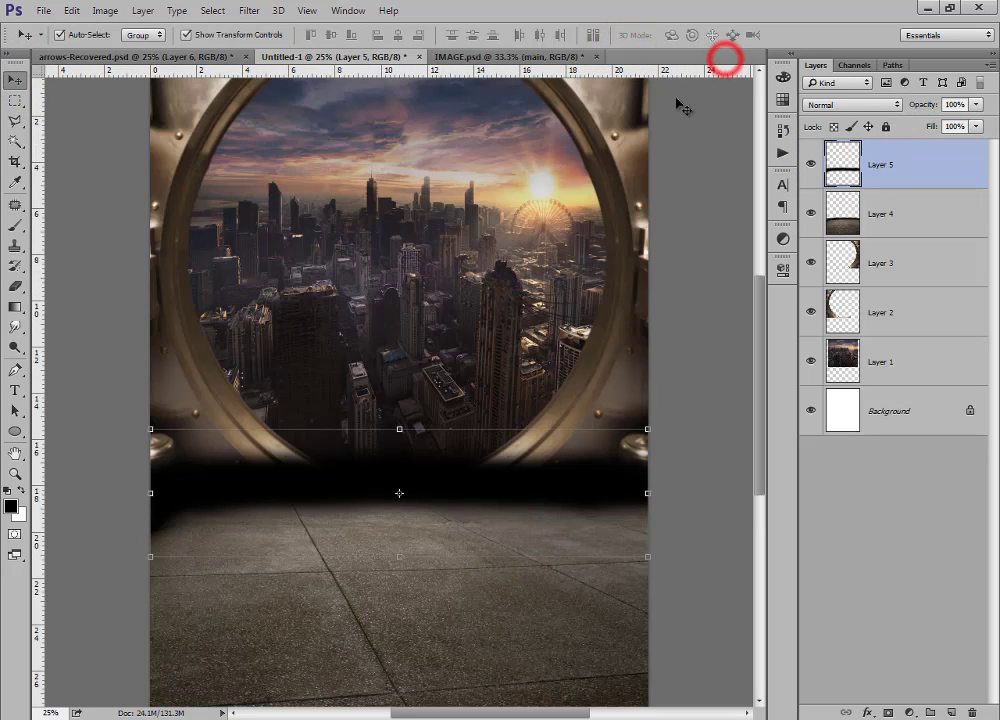
left_click(499, 58)
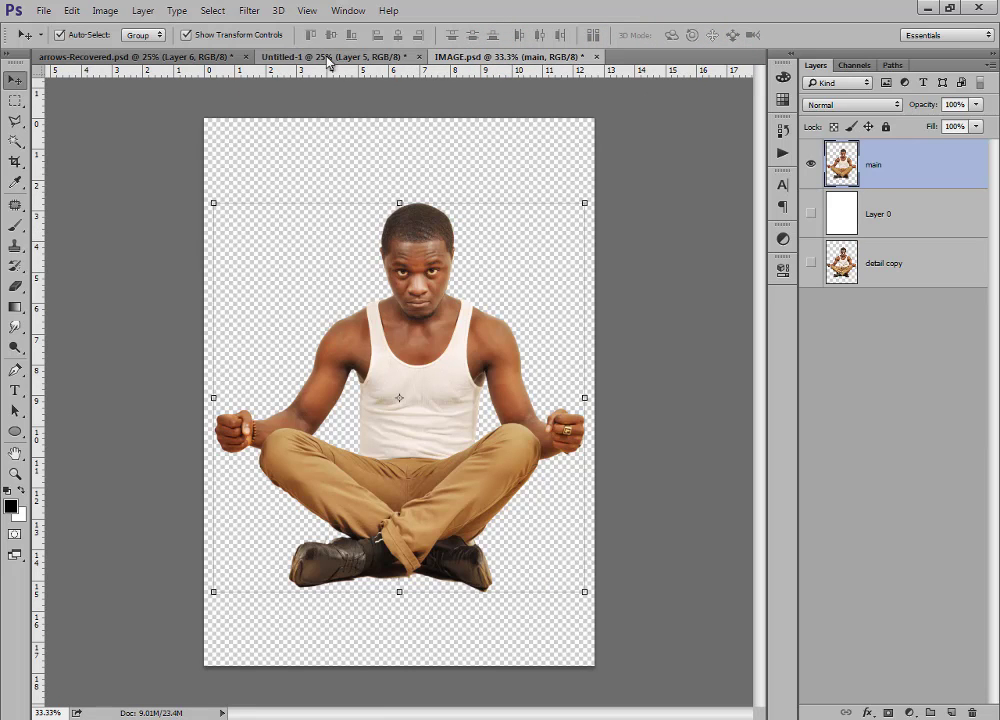
left_click(357, 57)
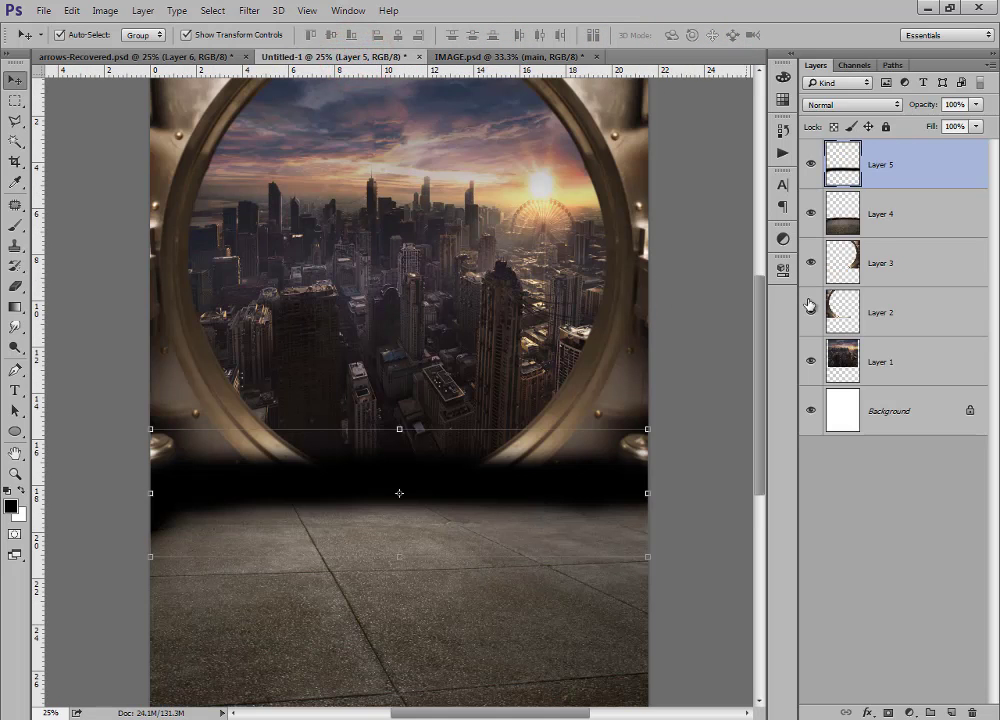
left_click_drag(757, 343, 754, 350)
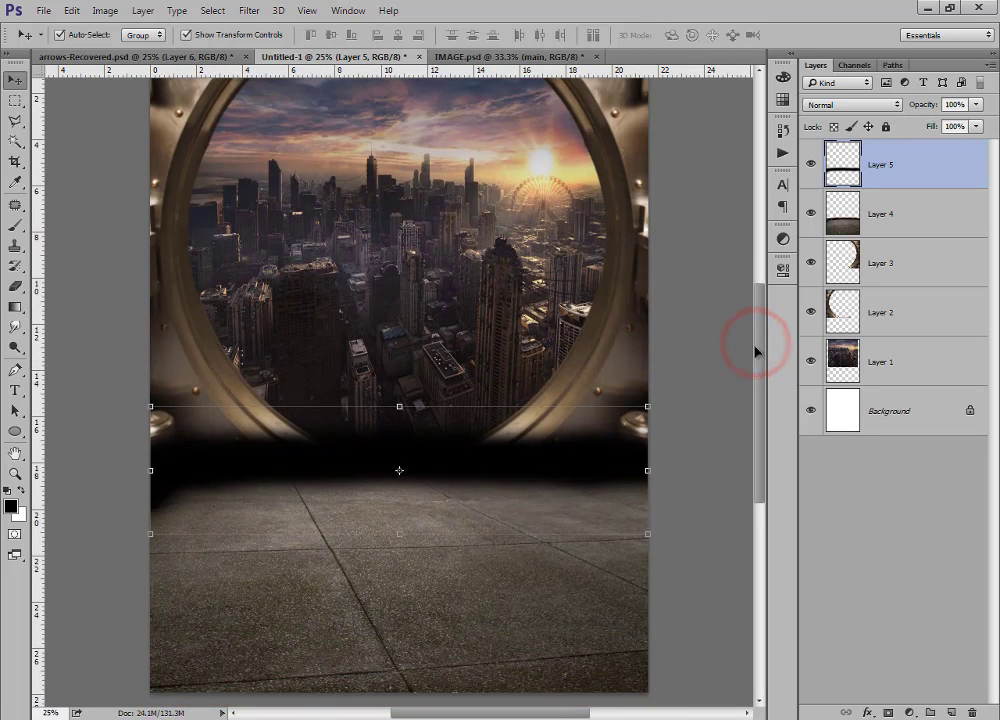
Open flr.psd from the stock folder and place its orange gradient as a new top layer in Untitled-1.
left_click(167, 716)
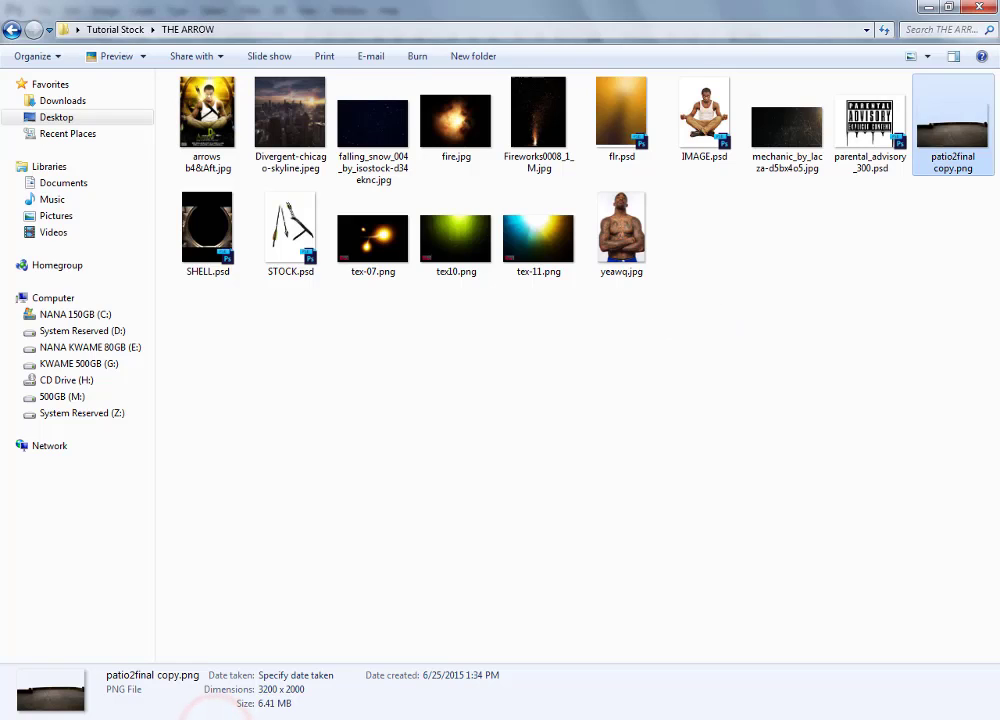
left_click_drag(632, 107, 627, 137)
left_click_drag(509, 267, 416, 265)
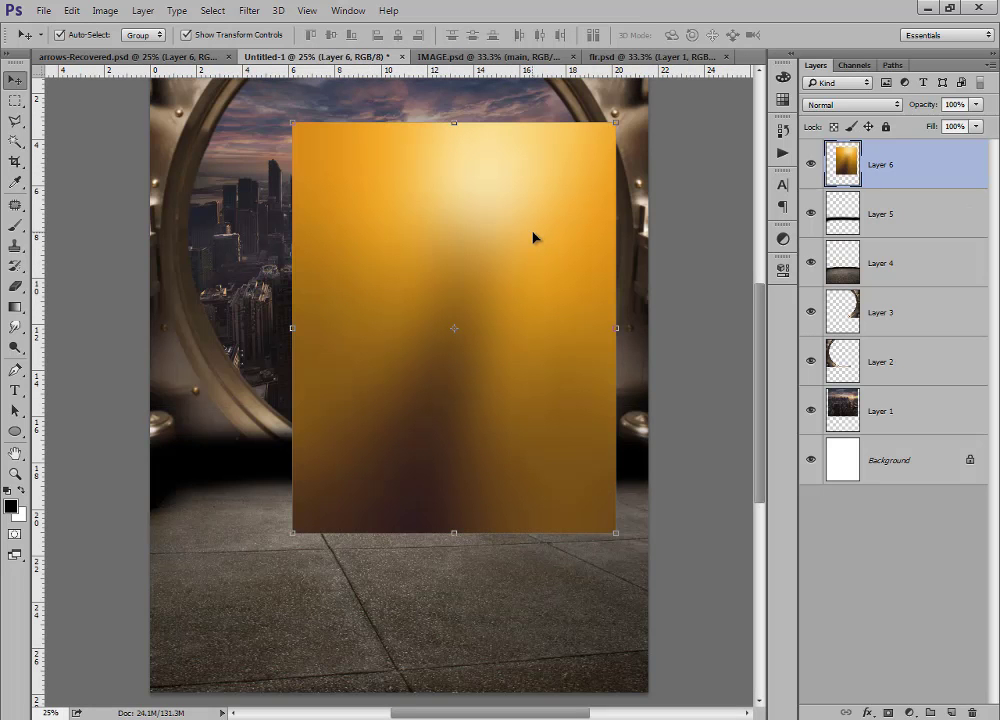
Scale the orange gradient on Layer 6 to about 162% and nudge it until it covers the whole poster.
key("ctrl+minus")
left_click_drag(536, 232, 406, 230)
left_click_drag(440, 438, 610, 598)
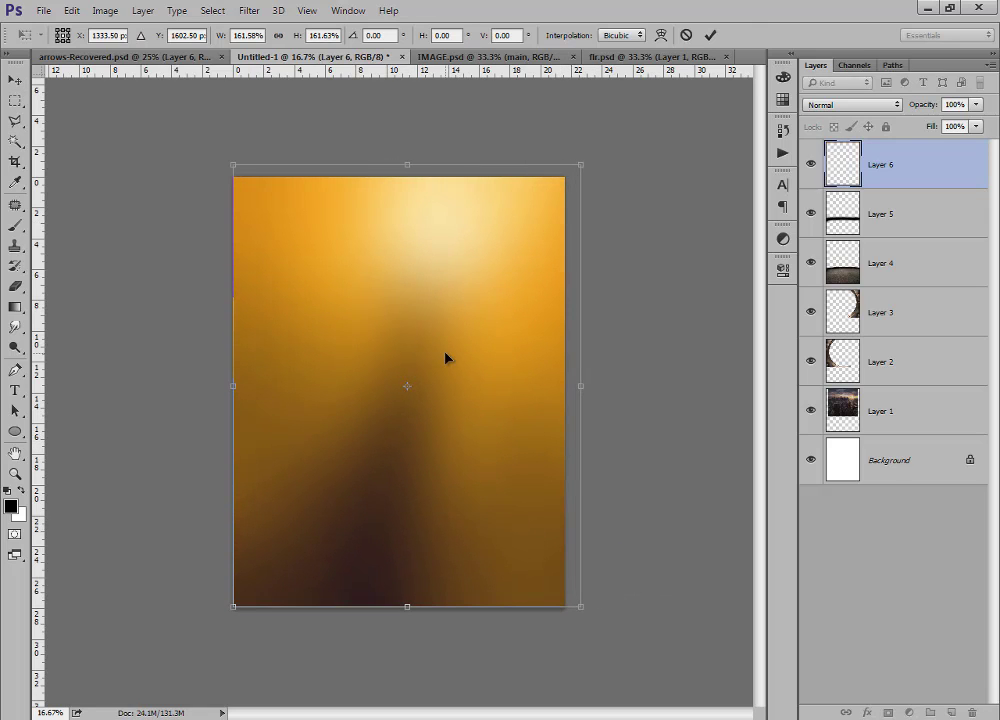
key("Left")
key("Left")
key("Left")
key("Left")
key("Left")
key("Left")
key("Left")
key("Left")
key("Left")
key("Left")
key("Left")
key("Left")
key("Left")
key("Left")
key("Left")
key("Left")
key("Left")
key("Left")
key("Left")
key("Left")
key("Down")
key("Down")
key("Down")
key("Down")
key("Down")
key("Down")
key("Down")
key("Down")
key("Down")
key("Down")
key("Down")
key("Down")
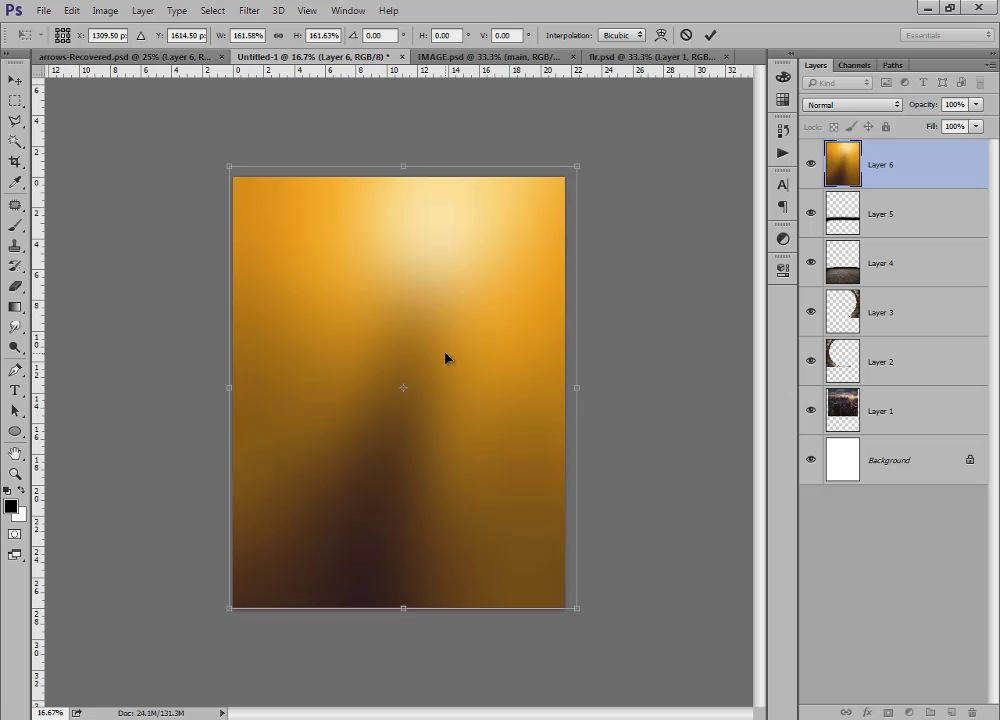
key("Return")
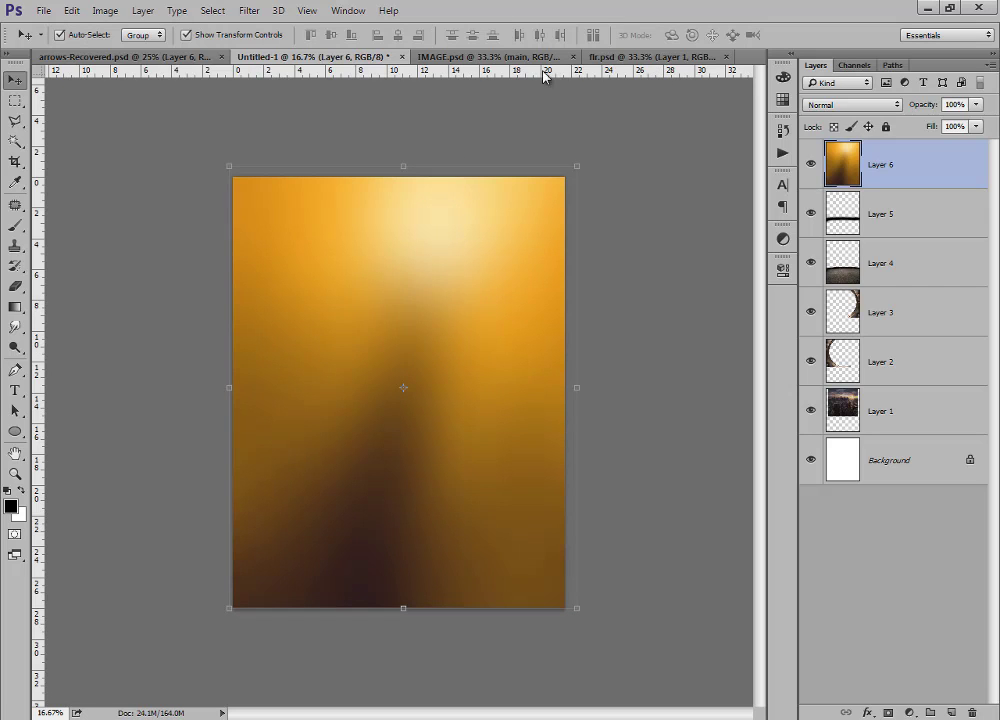
Close flr.psd and check the blend mode and opacity of the gradient Layer 10 in arrows-Recovered.psd.
left_click(627, 58)
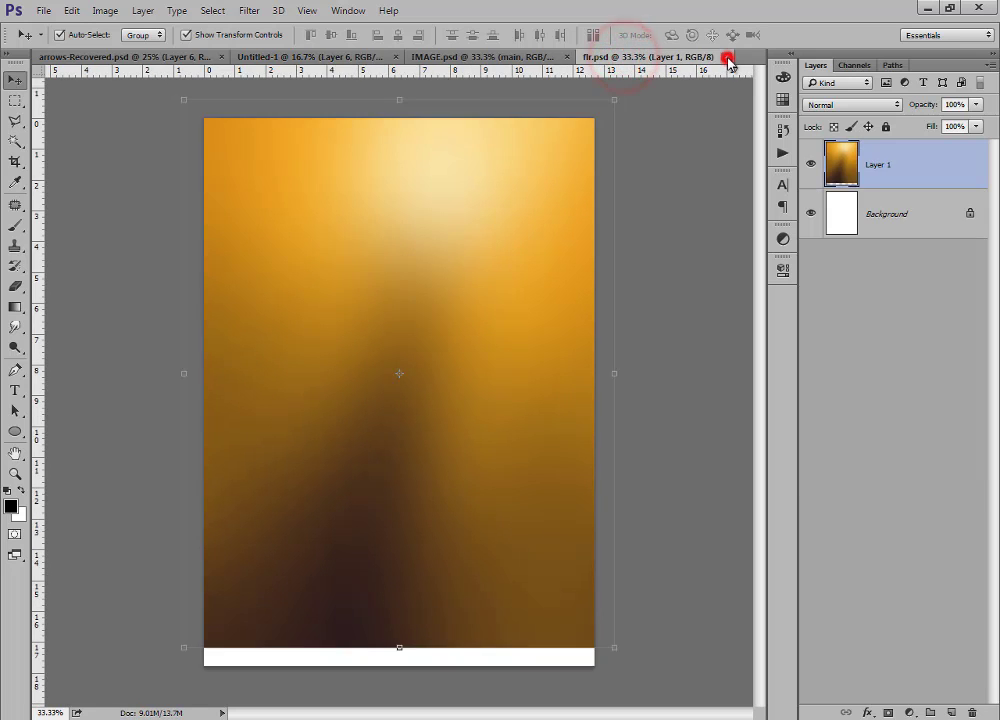
left_click(727, 58)
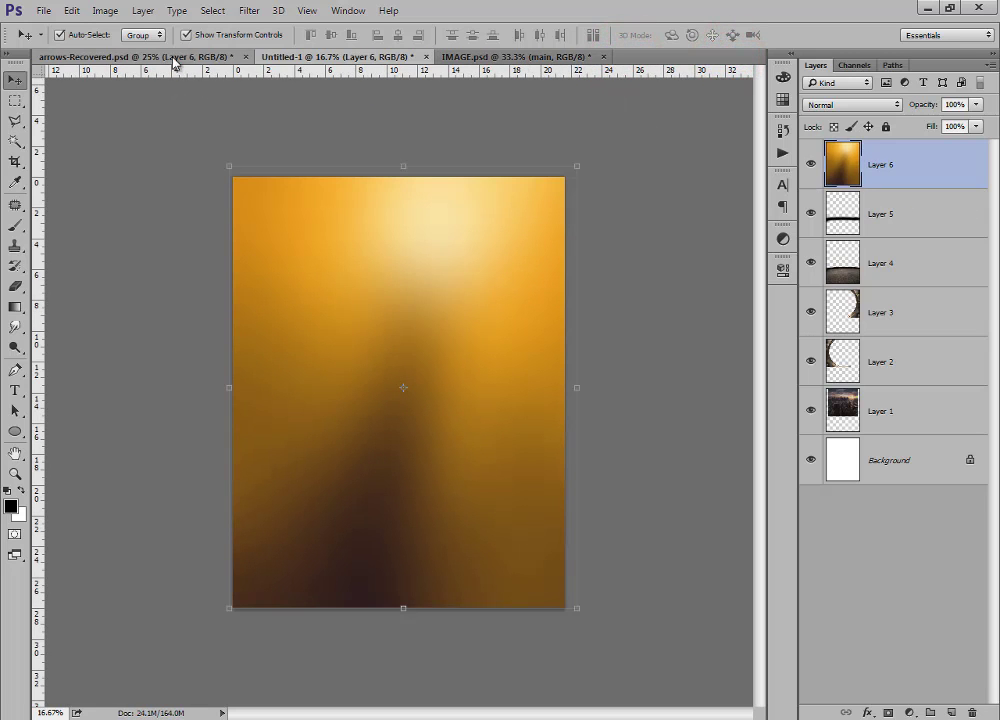
left_click(180, 57)
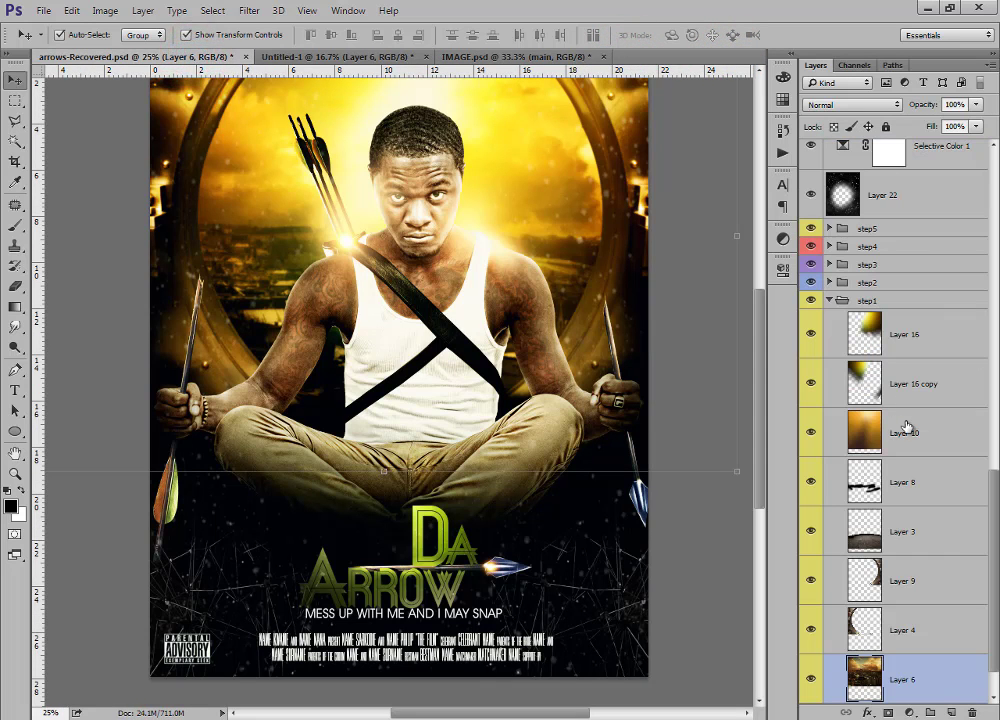
left_click(907, 428)
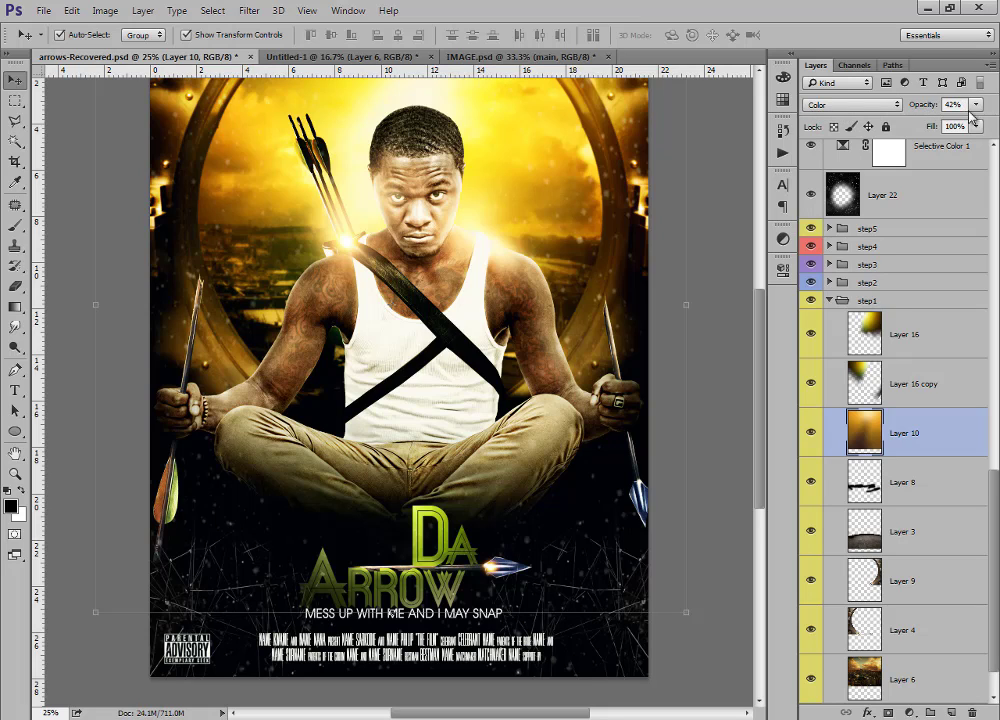
In Untitled-1, set Layer 6 to the Color blend mode, try 42% opacity, and settle on 50%.
left_click(391, 55)
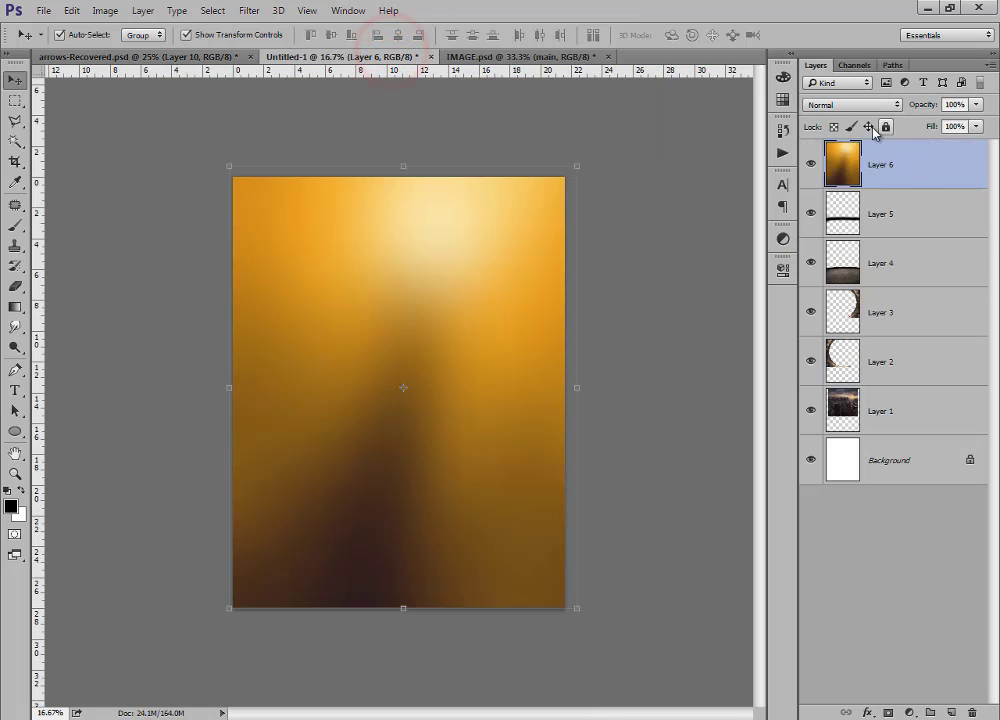
left_click(865, 105)
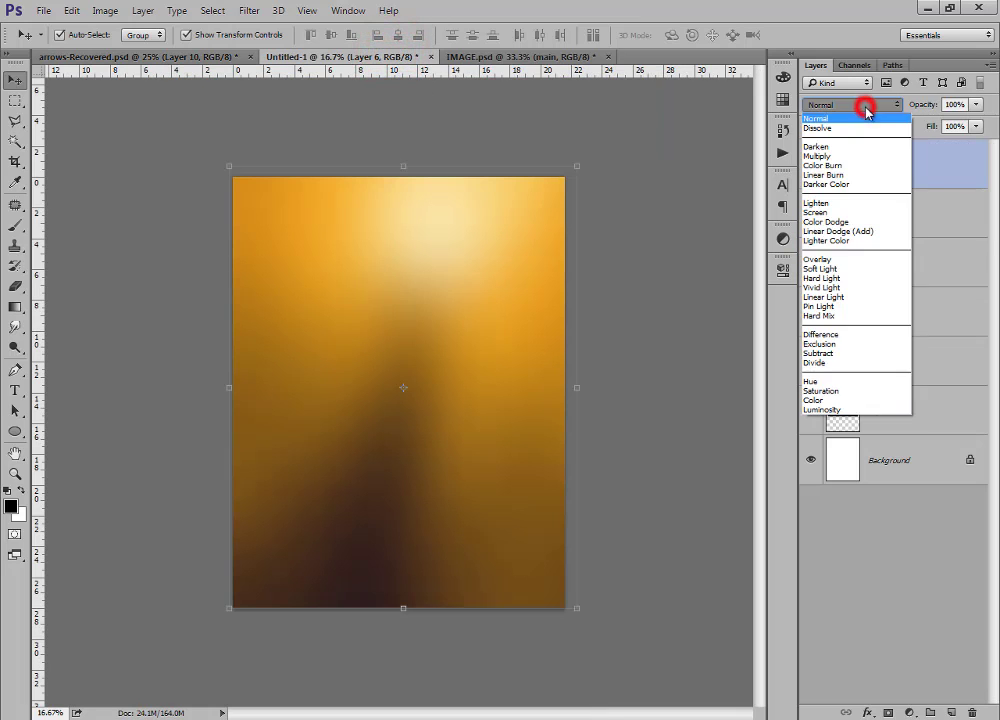
left_click(833, 401)
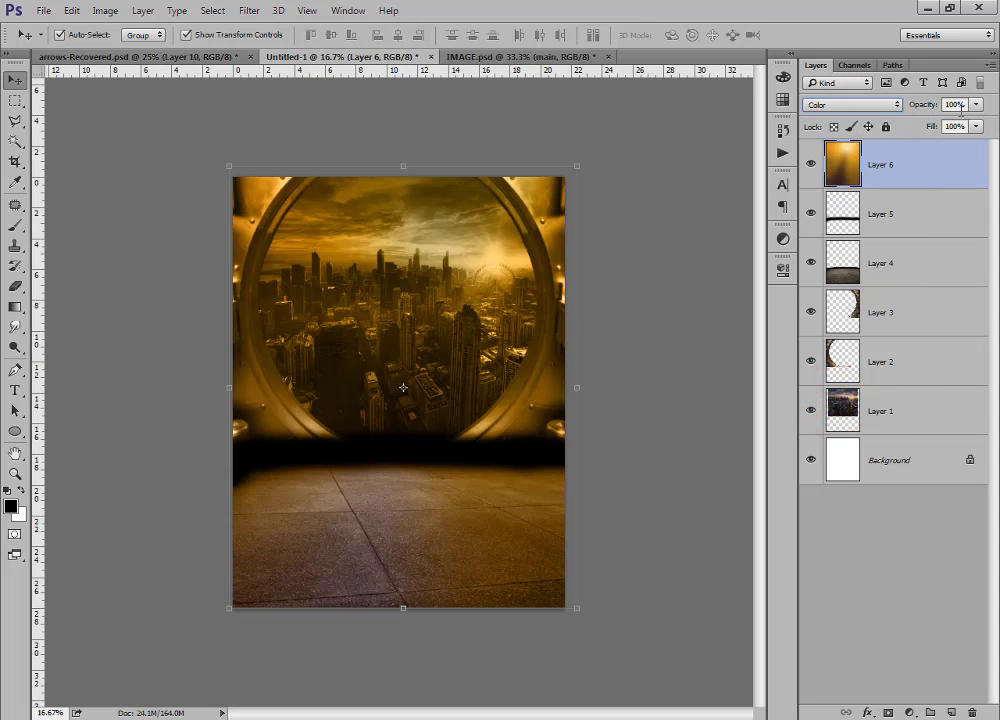
left_click(966, 104)
type("42")
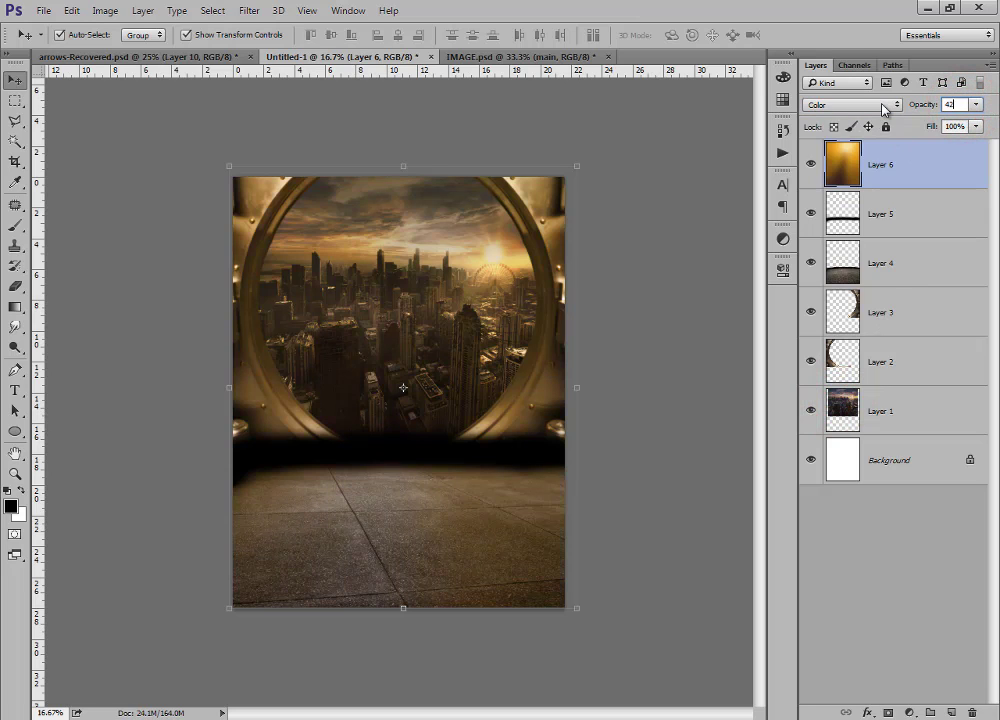
key("Return")
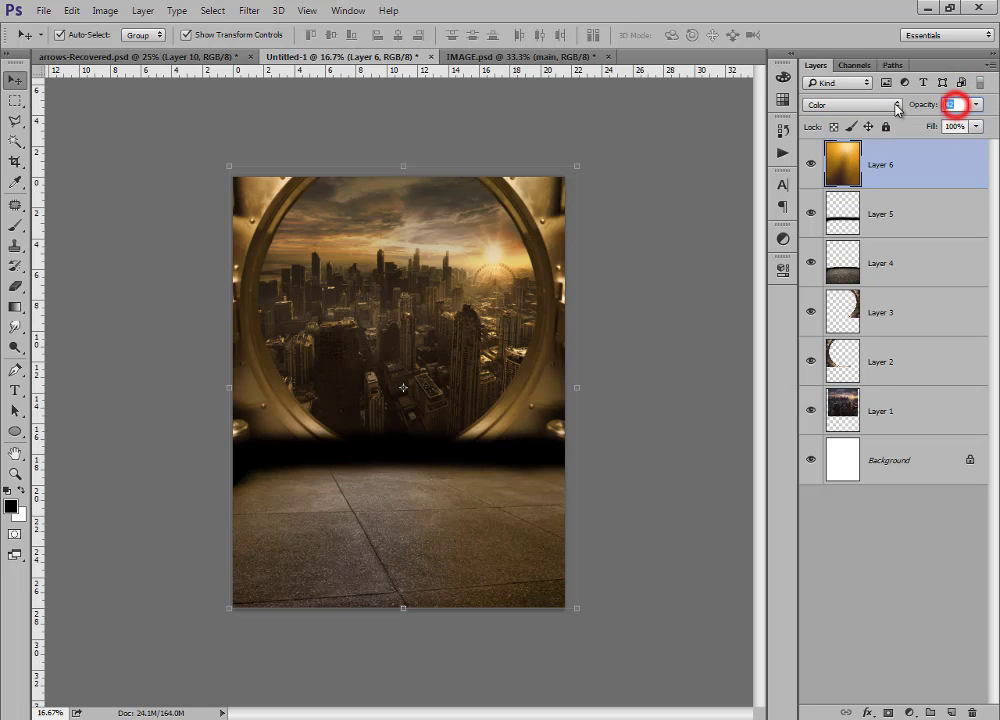
type("50")
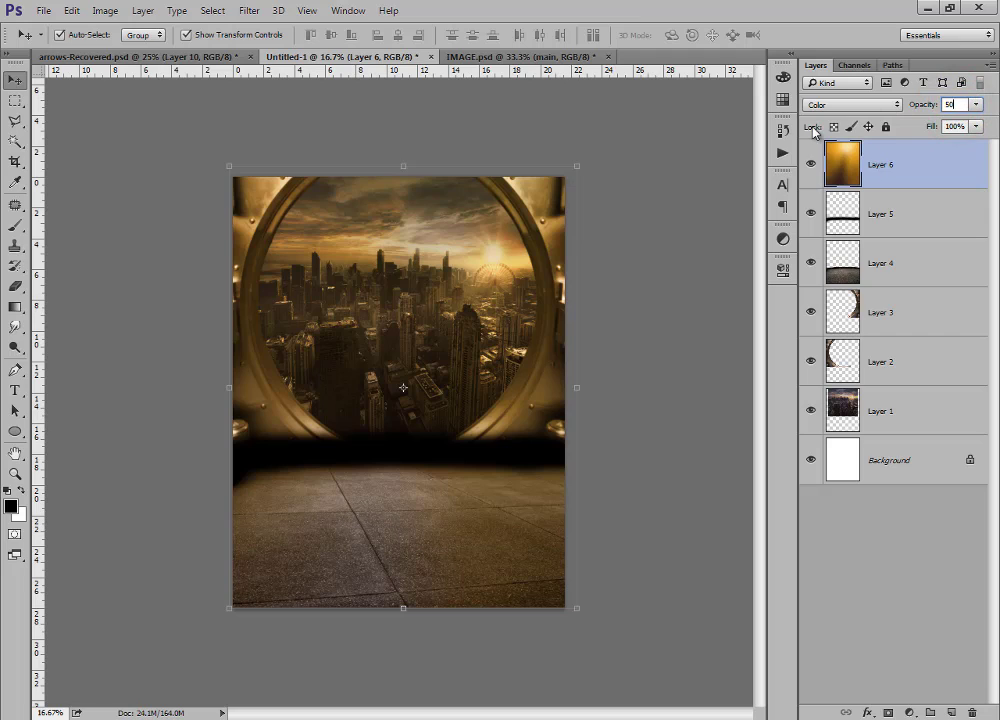
Confirm Layer 6's opacity, set the main layer's opacity in IMAGE.psd to 100%, and return to Untitled-1.
key("Return")
left_click(496, 57)
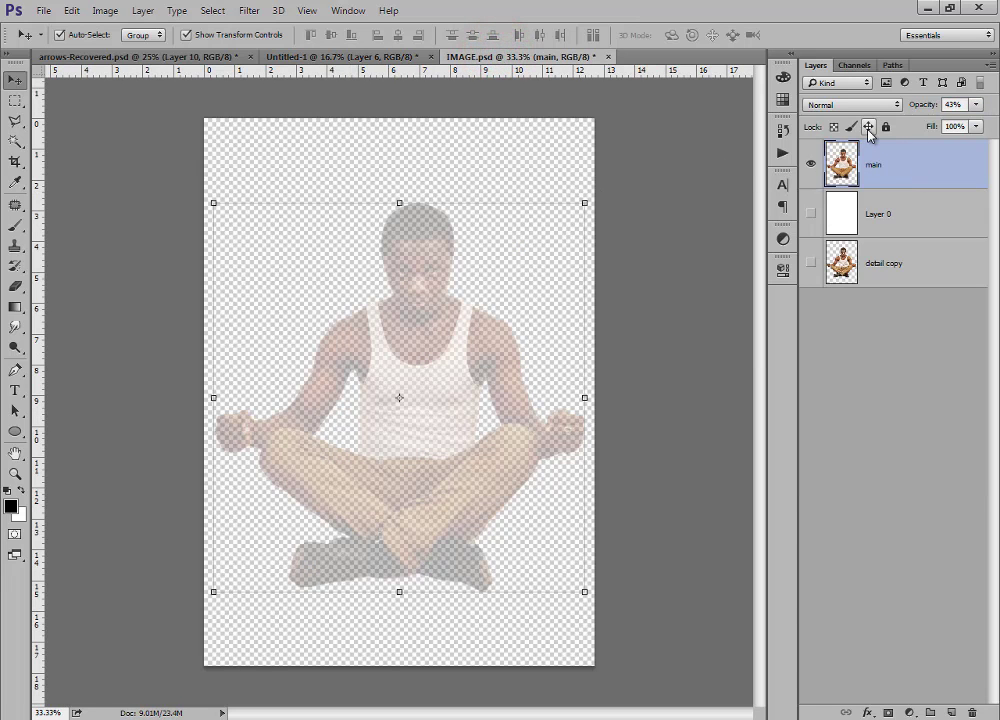
key("0")
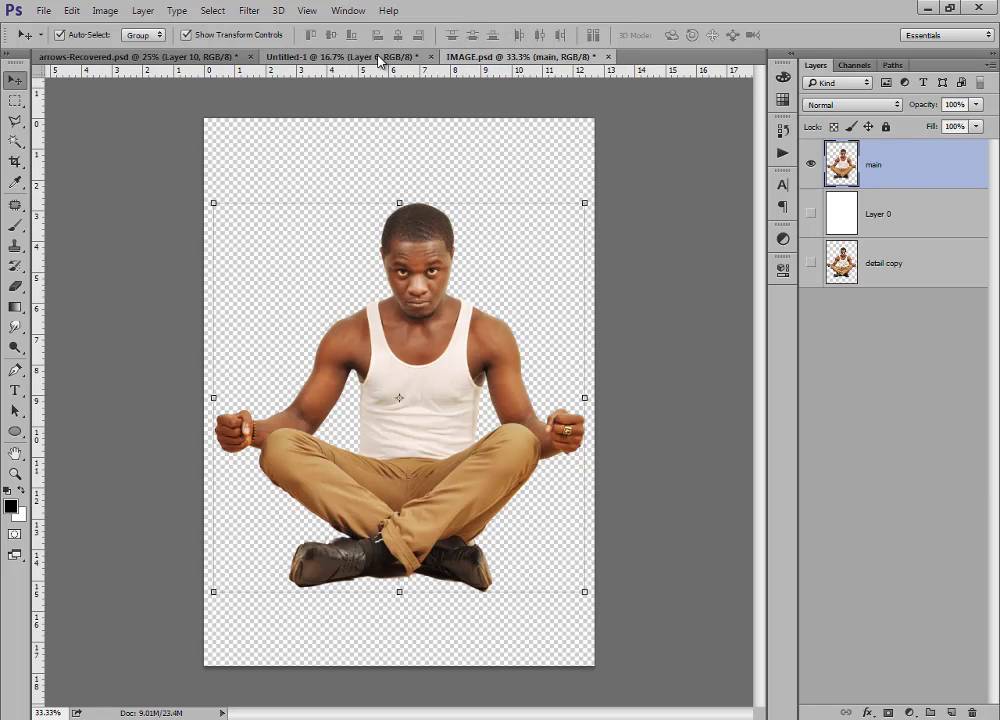
left_click(345, 57)
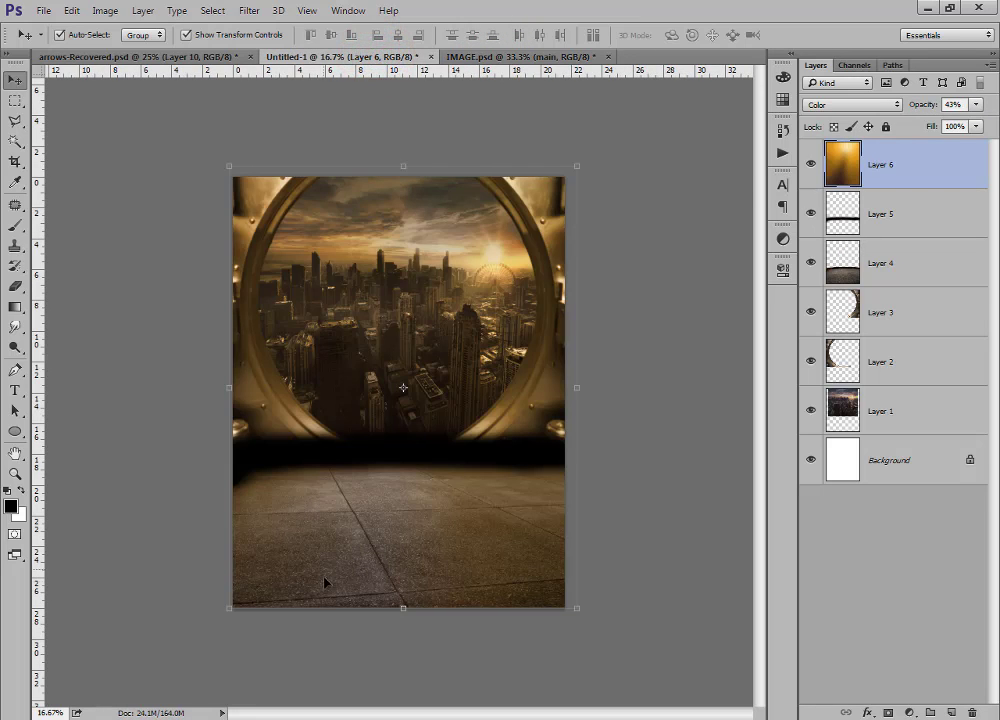
Open tex-11.png from the stock folder and apply a Gaussian Blur with a radius of about 89.2 pixels.
key("alt+Tab")
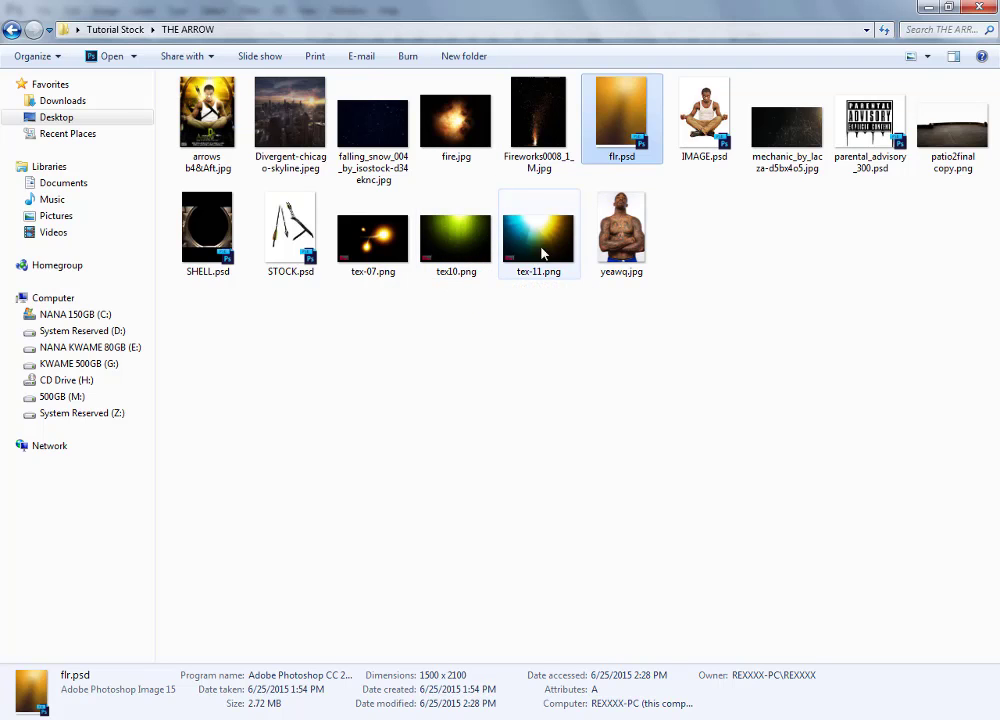
left_click_drag(538, 232, 693, 8)
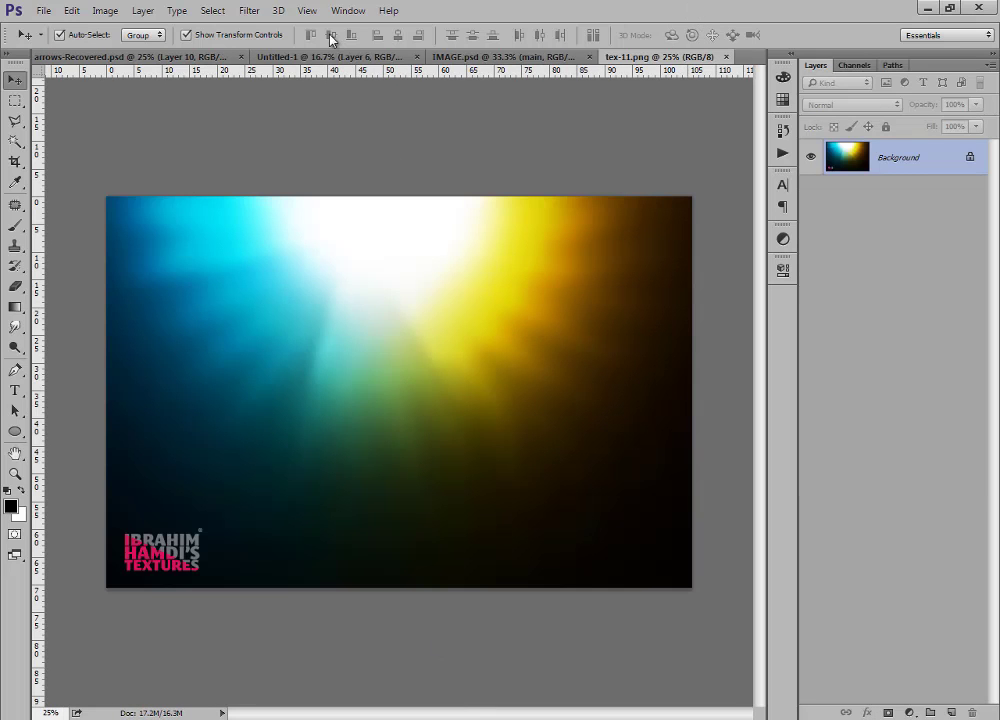
left_click(249, 11)
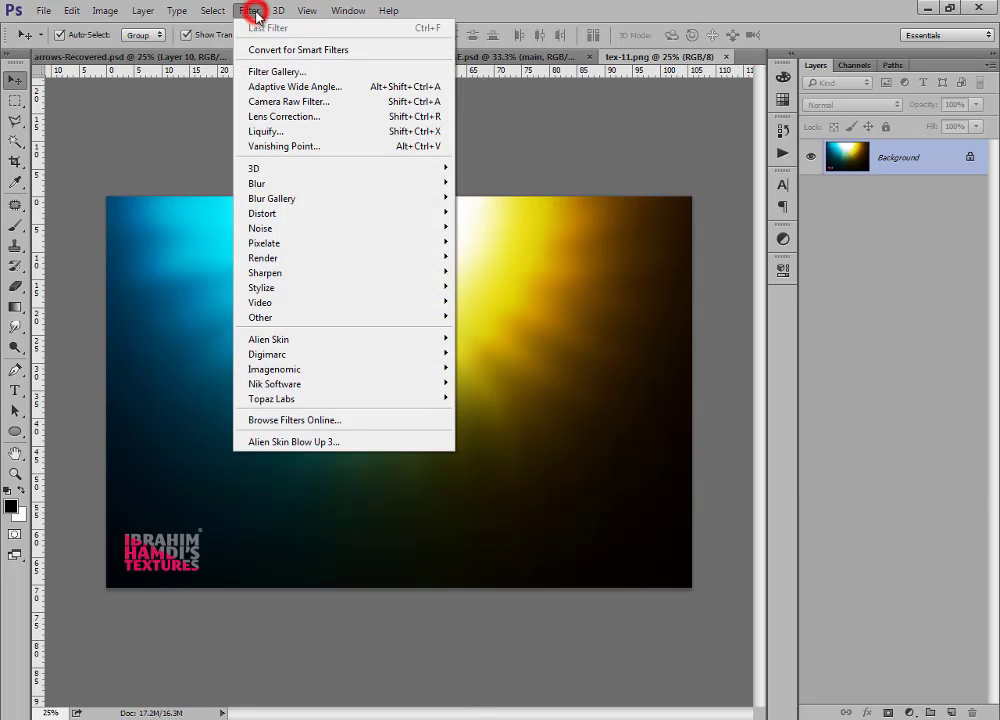
left_click(306, 183)
left_click(390, 190)
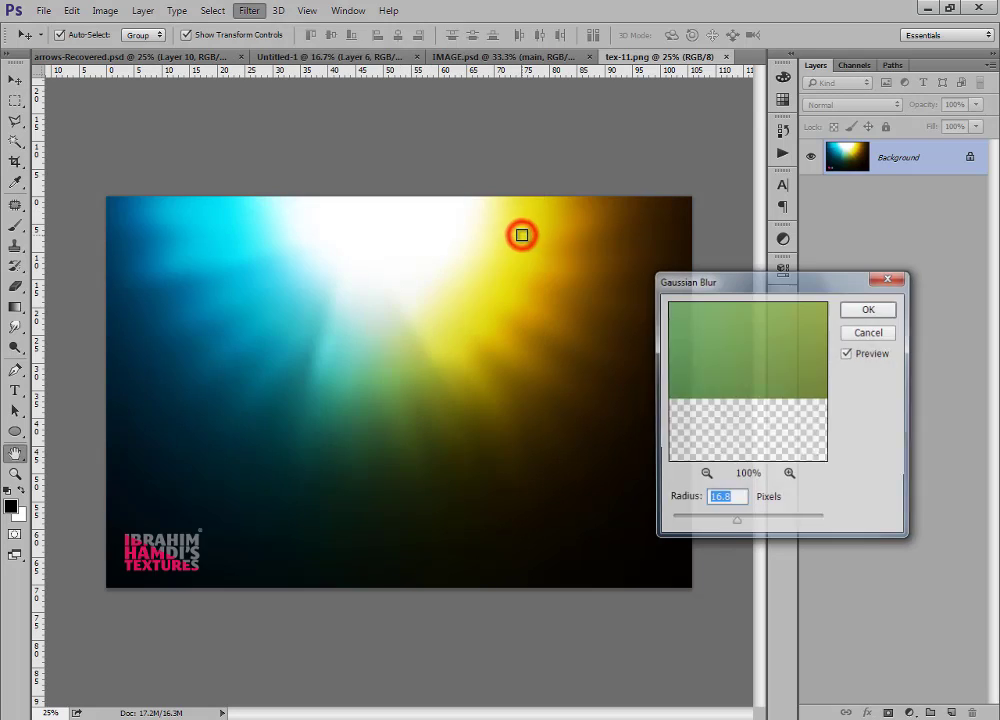
left_click(522, 235)
left_click_drag(752, 521, 766, 524)
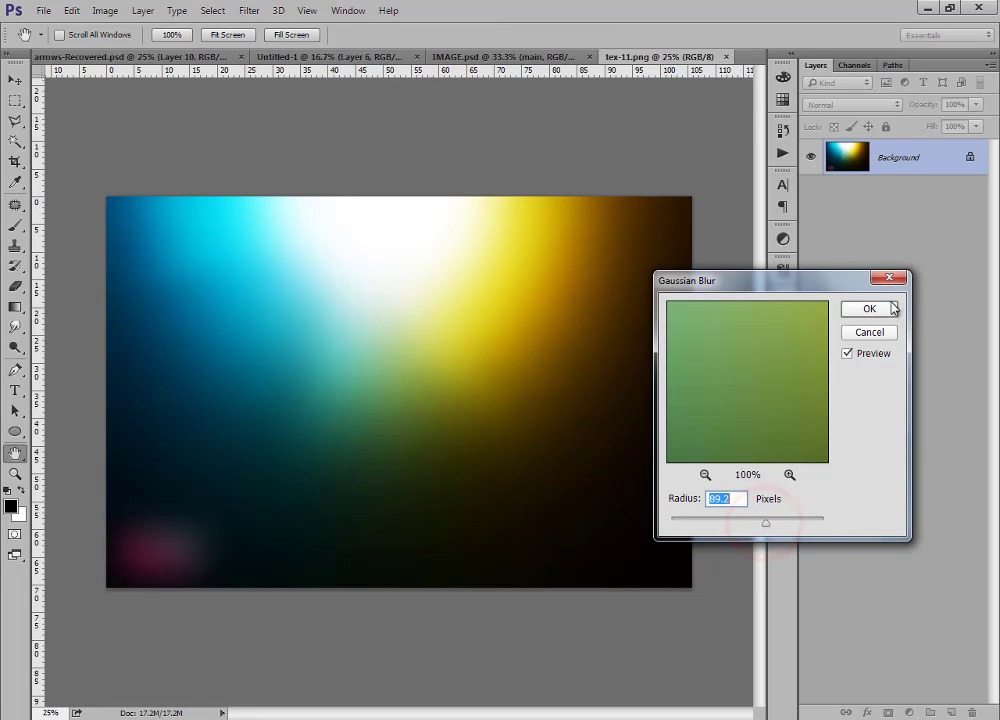
left_click(869, 309)
Place the blurred texture as a new top layer in Untitled-1, rotated about 14° and scaled to about 103% over the upper-left corner.
key("v")
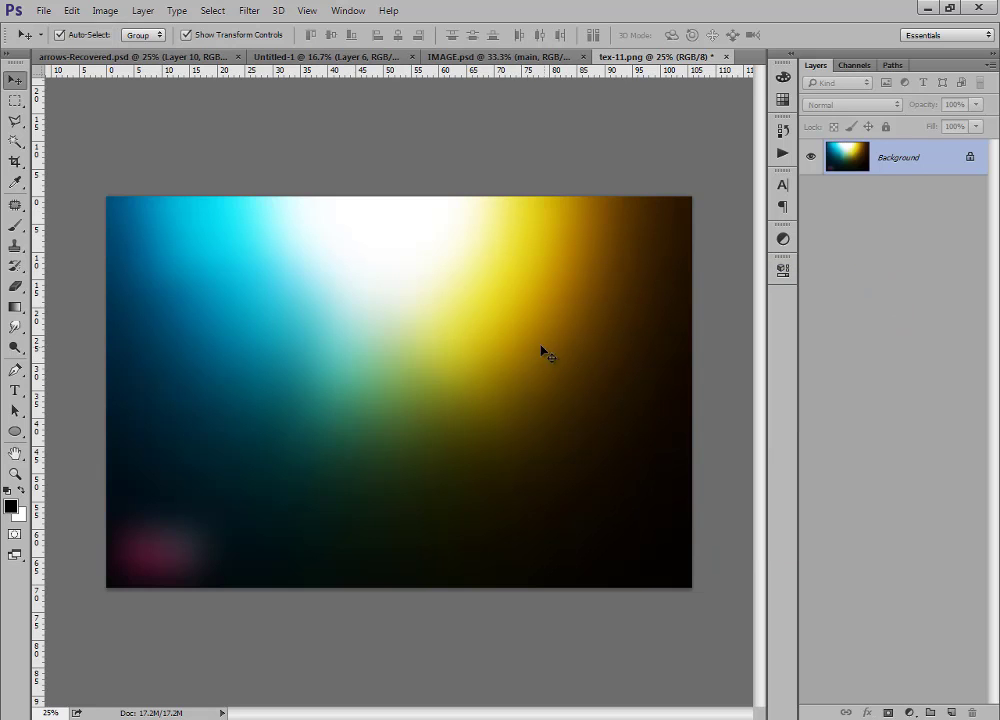
left_click_drag(541, 350, 353, 245)
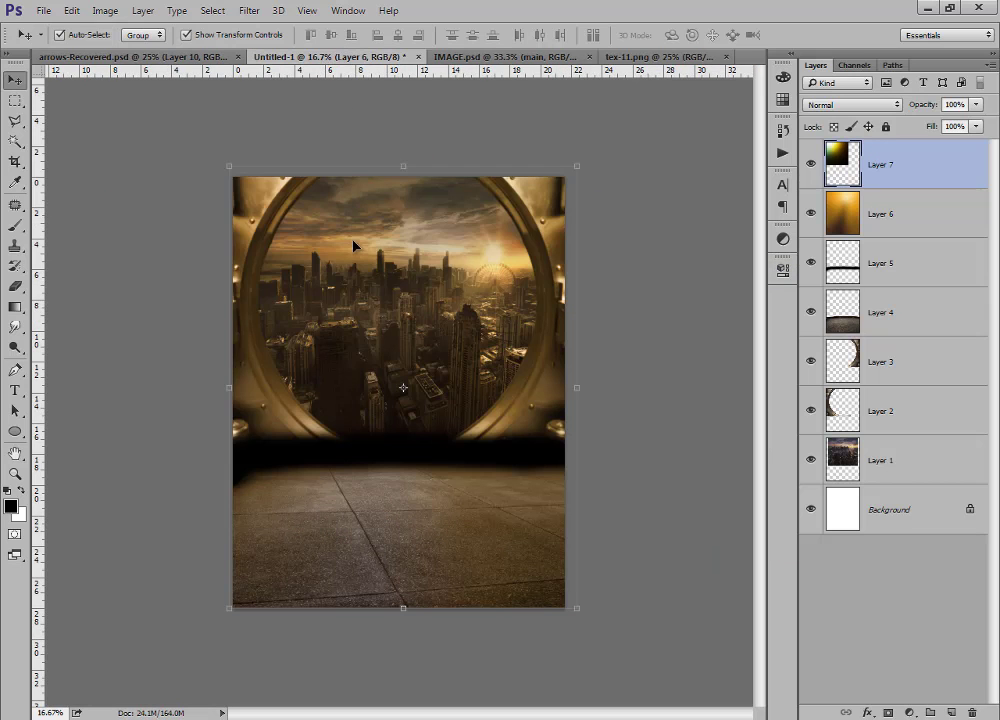
left_click_drag(455, 402, 487, 408)
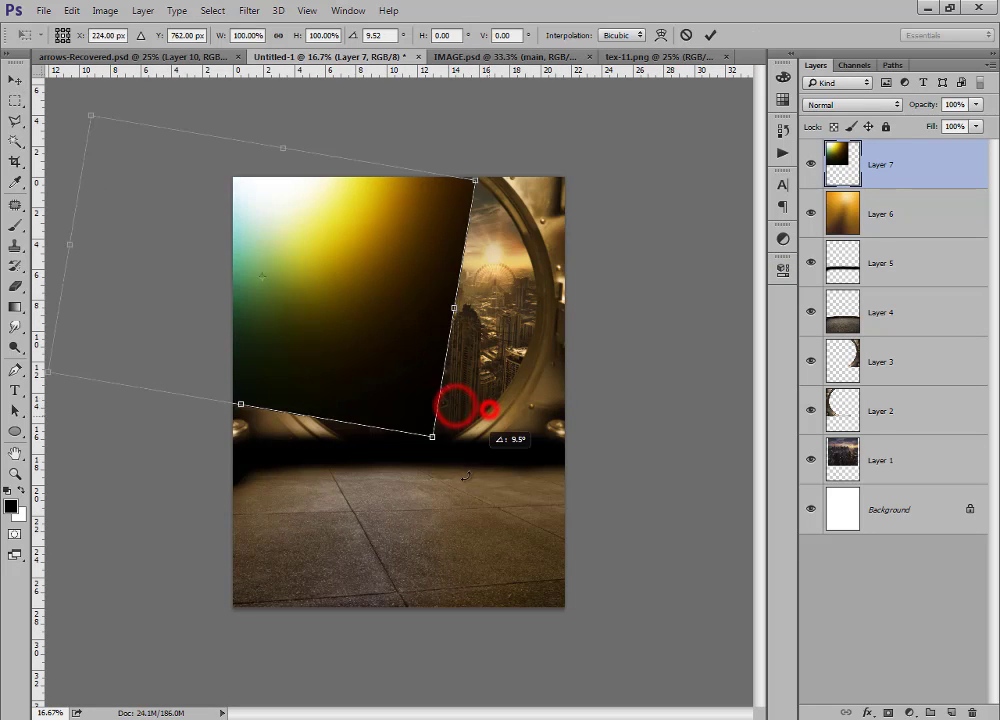
left_click_drag(395, 308, 340, 272)
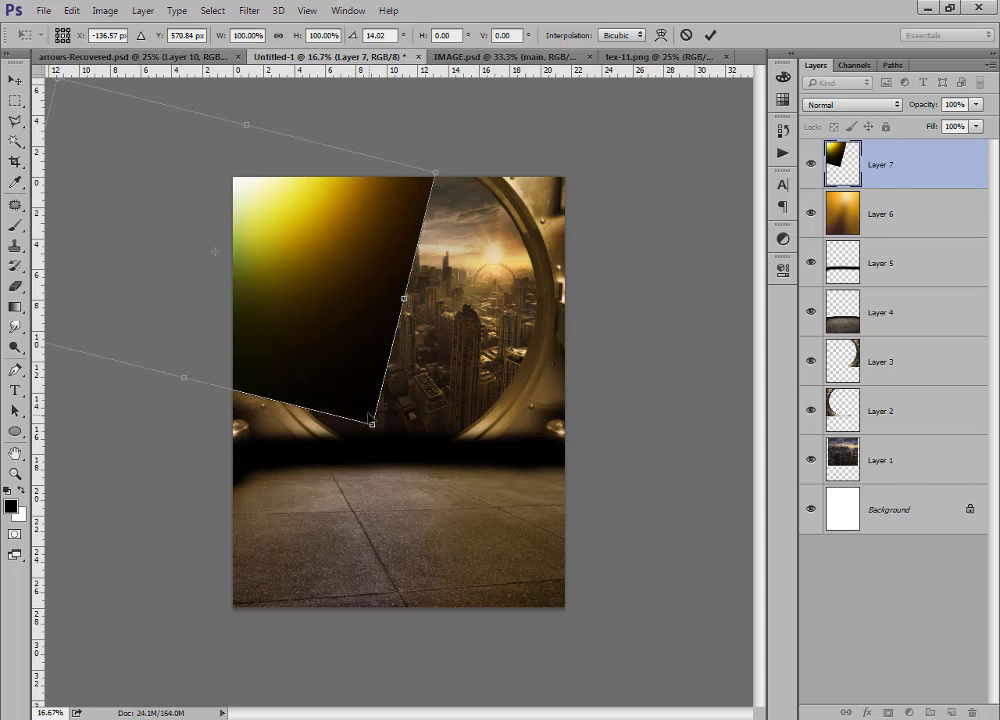
left_click_drag(369, 419, 382, 436)
double_click(339, 314)
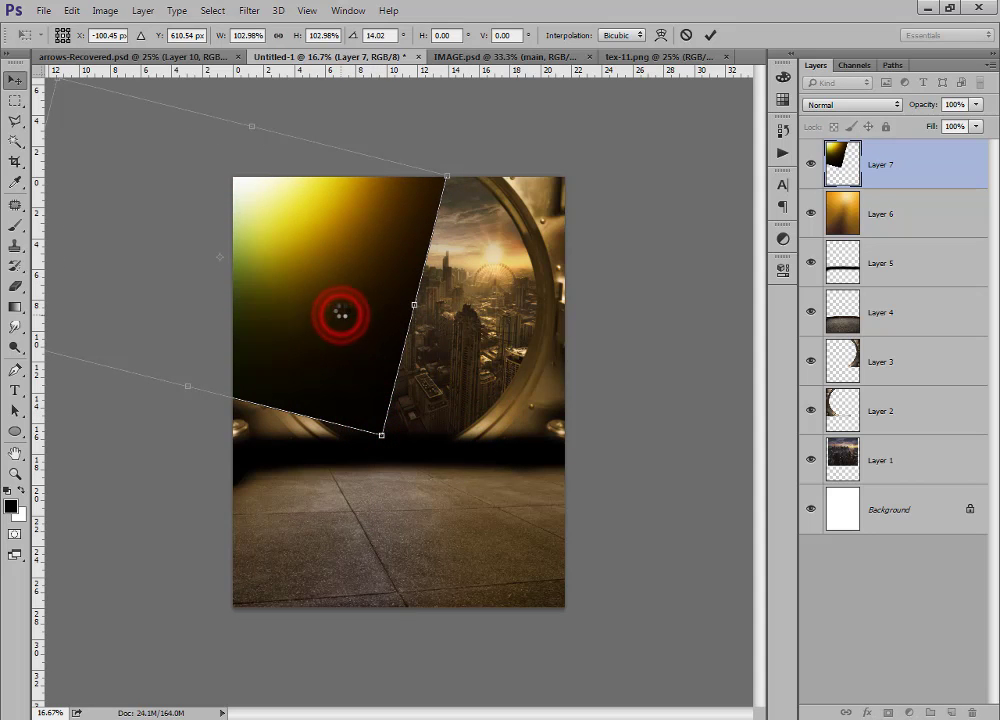
Try the Screen, Overlay and Linear Dodge (Add) blend modes on Layer 7 and settle on Screen.
left_click(830, 104)
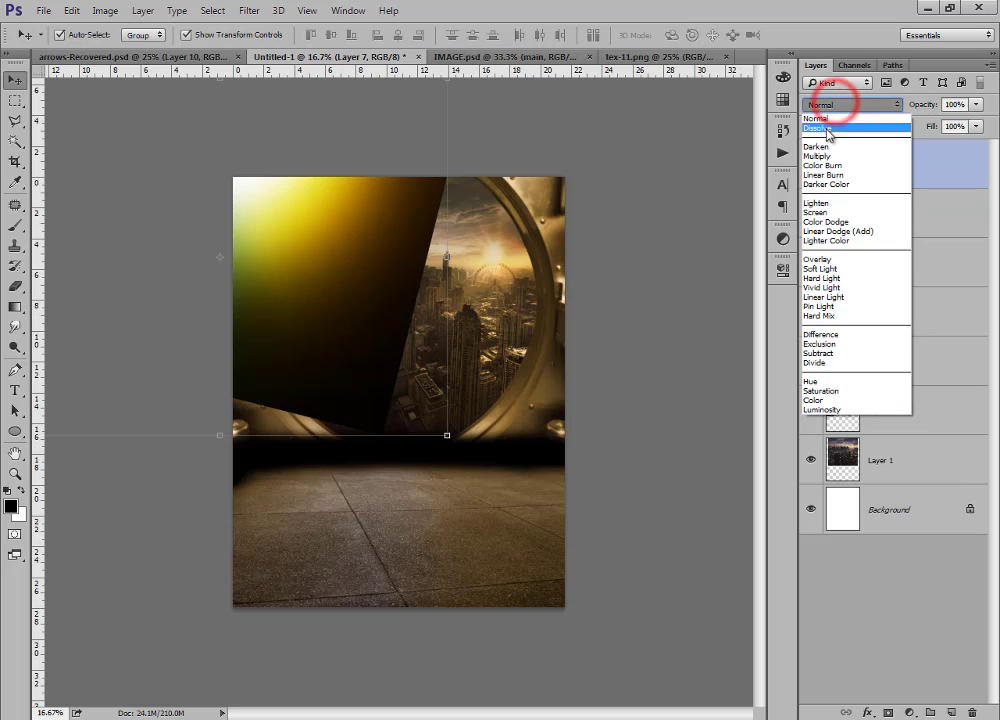
left_click(820, 212)
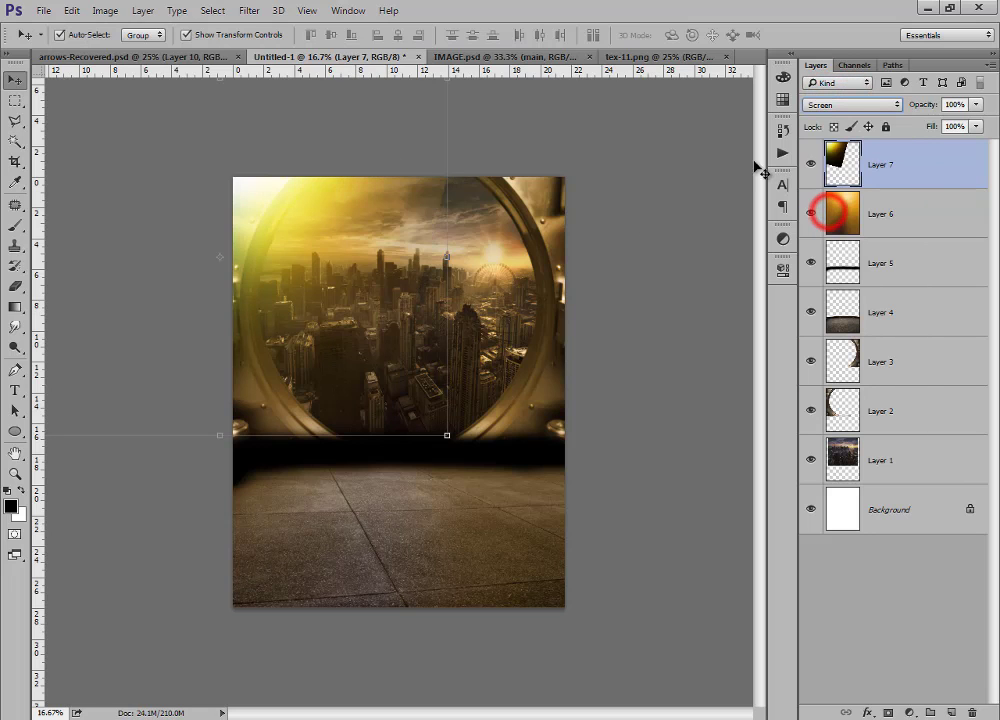
left_click(868, 104)
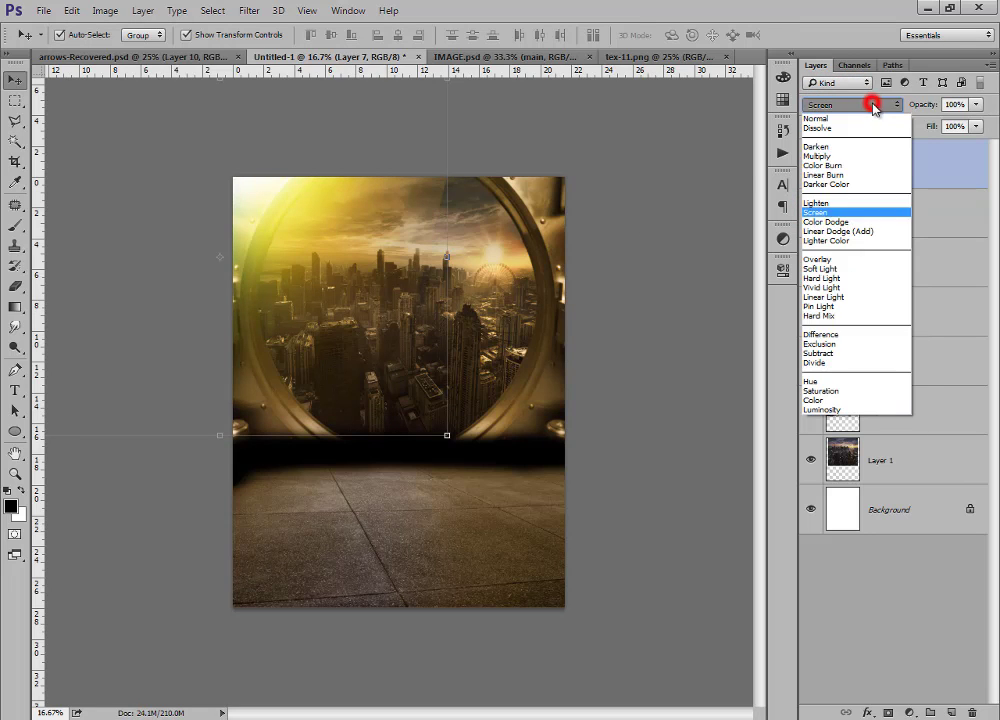
left_click(826, 261)
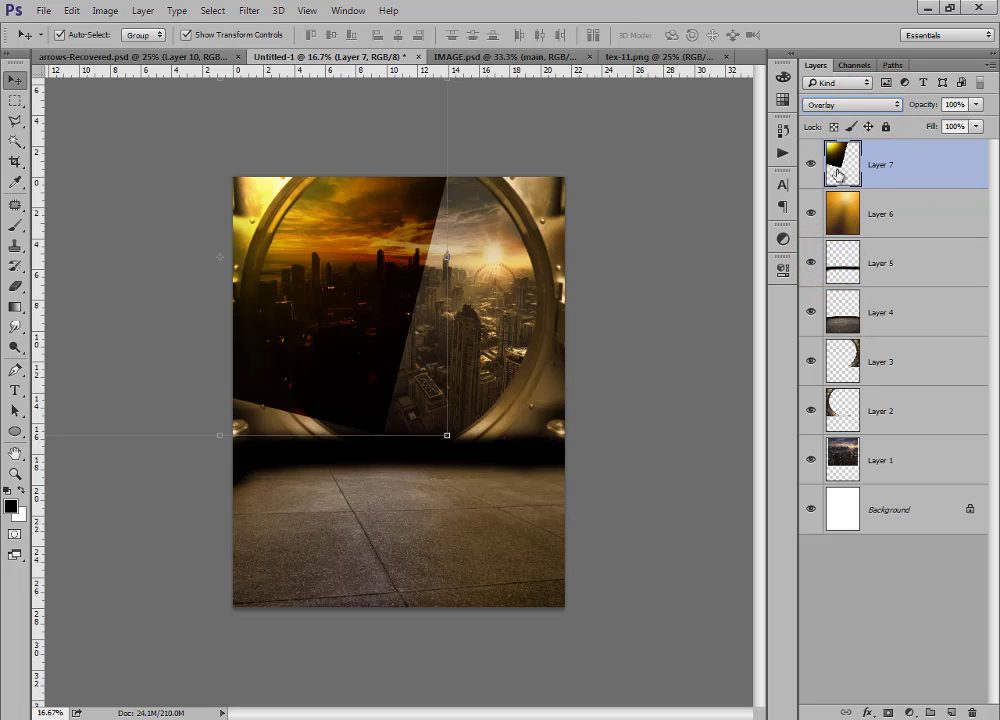
left_click(852, 106)
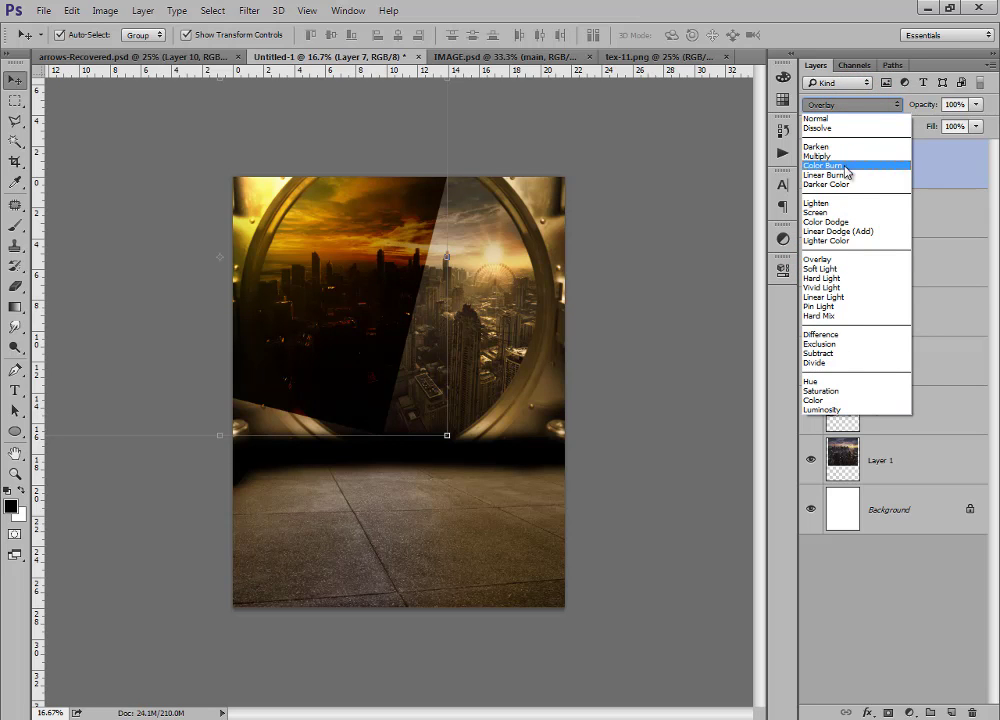
left_click(858, 231)
left_click(857, 105)
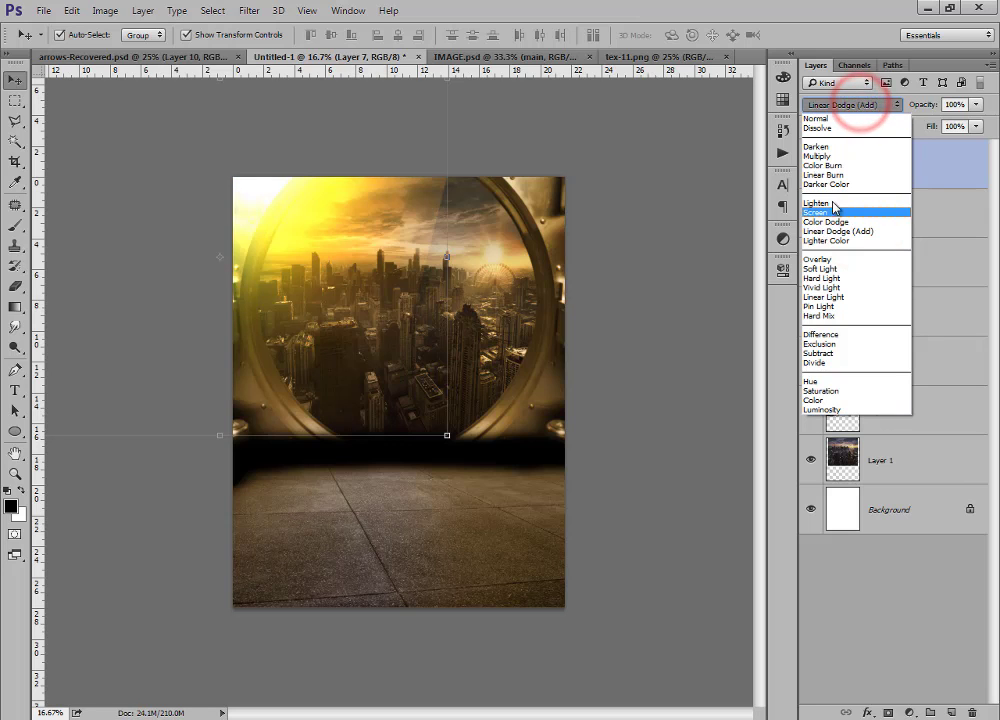
left_click(825, 213)
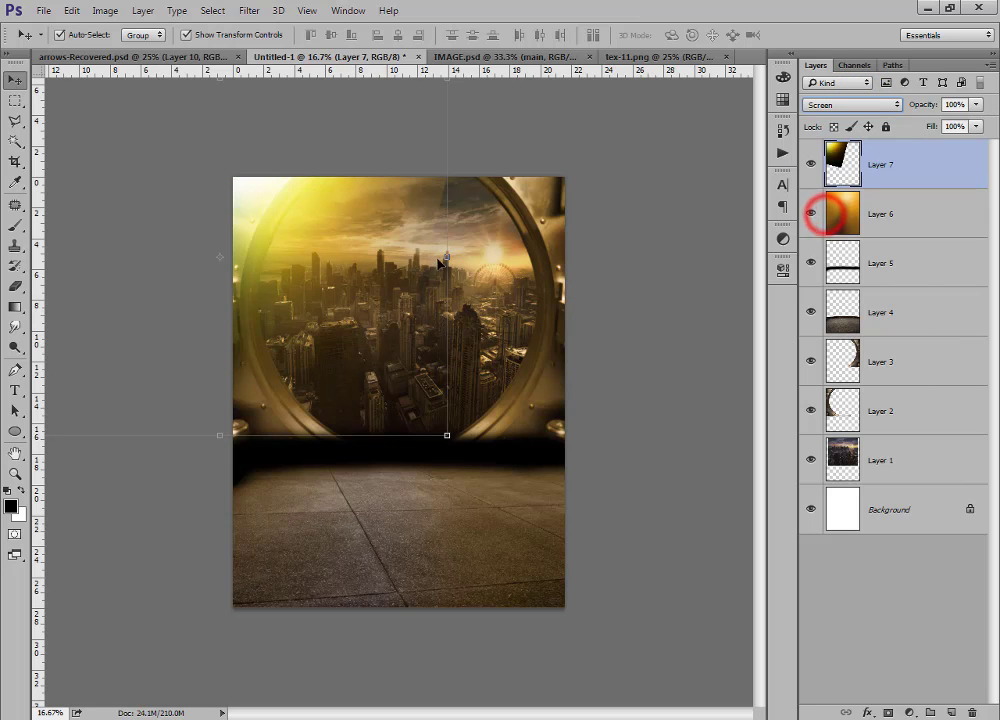
Erase the hard right and lower edges of Layer 7 with a large soft eraser of about 1016 pixels.
left_click(17, 286)
left_click_drag(424, 240, 482, 263)
left_click(470, 186)
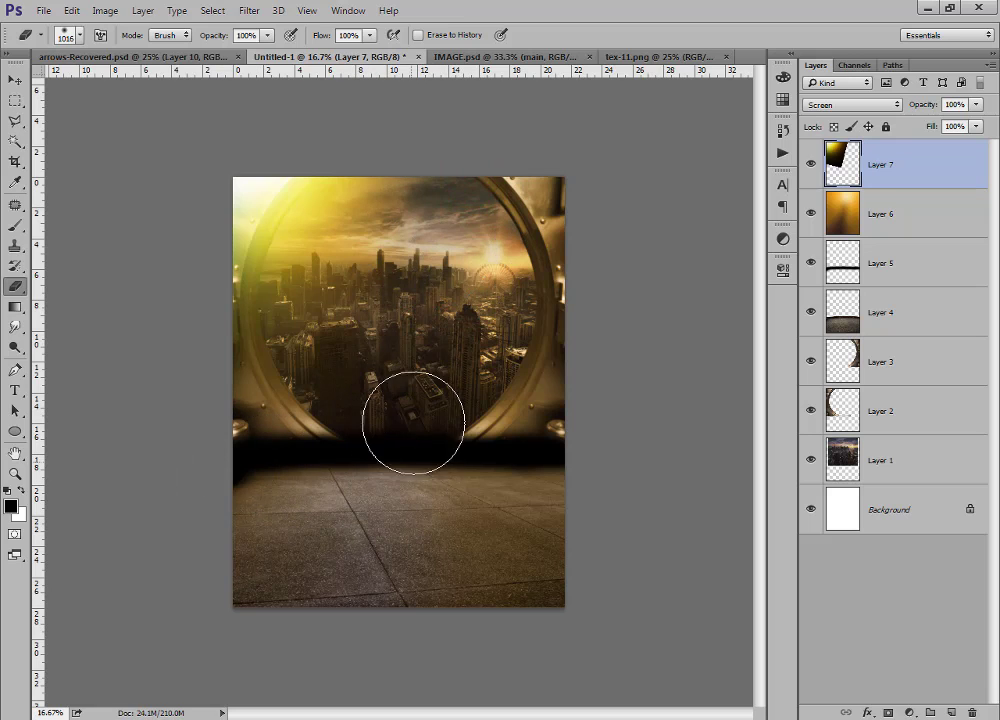
left_click_drag(410, 368, 431, 327)
left_click(431, 316)
left_click(440, 278)
left_click(445, 159)
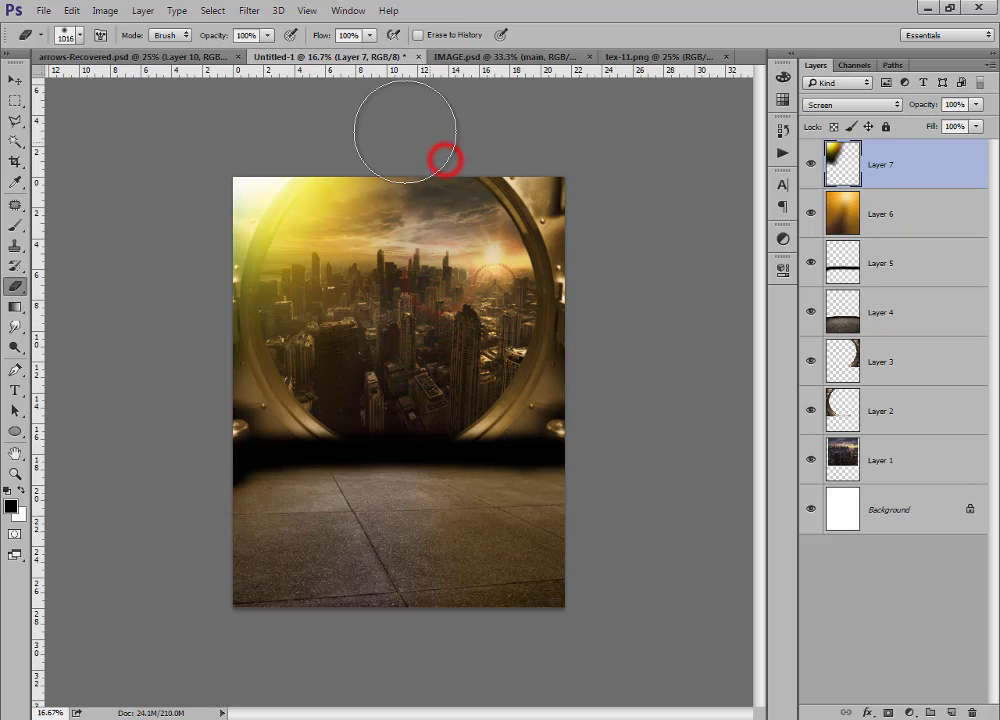
Rotate the yellow glow on Layer 7 about 7.7° clockwise.
left_click(12, 79)
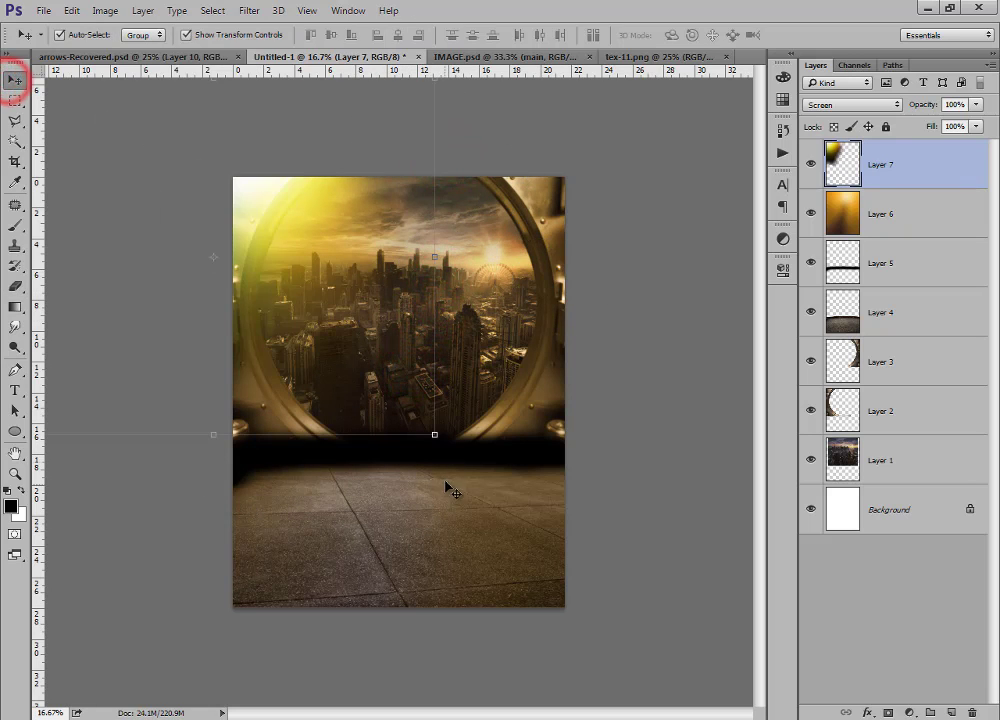
mouse_move(437, 439)
left_mouse_down()
mouse_move(466, 440)
mouse_move(462, 410)
mouse_move(453, 462)
left_mouse_up()
left_click(384, 293)
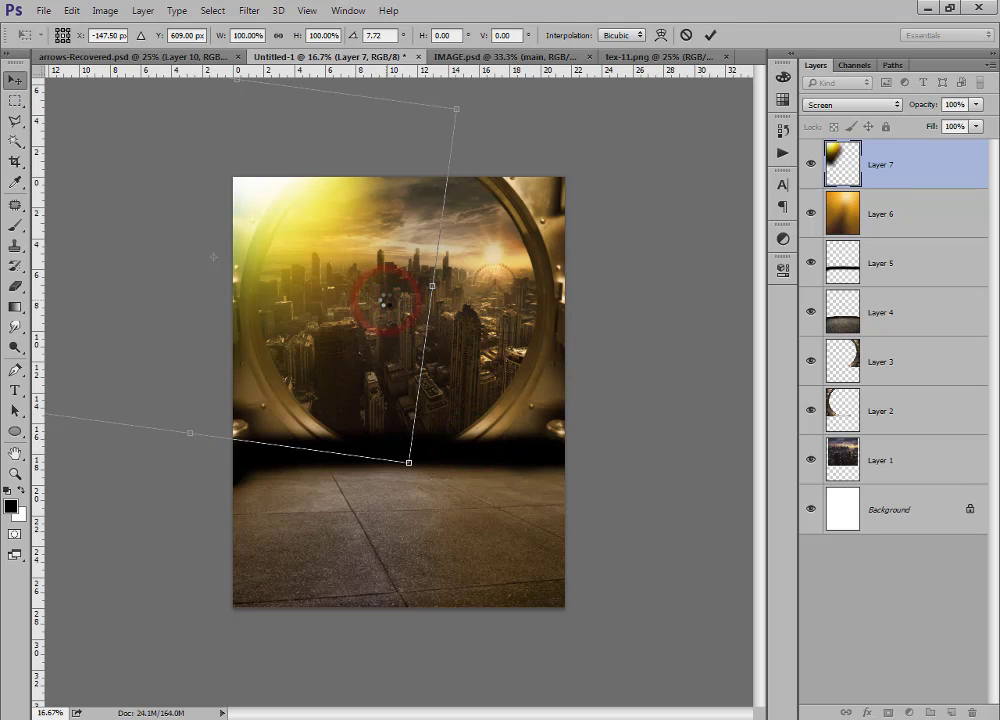
key("Escape")
In arrows-Recovered.psd, toggle Layer 16 in the step1 group off and on and check its blend mode and opacity.
left_click(214, 57)
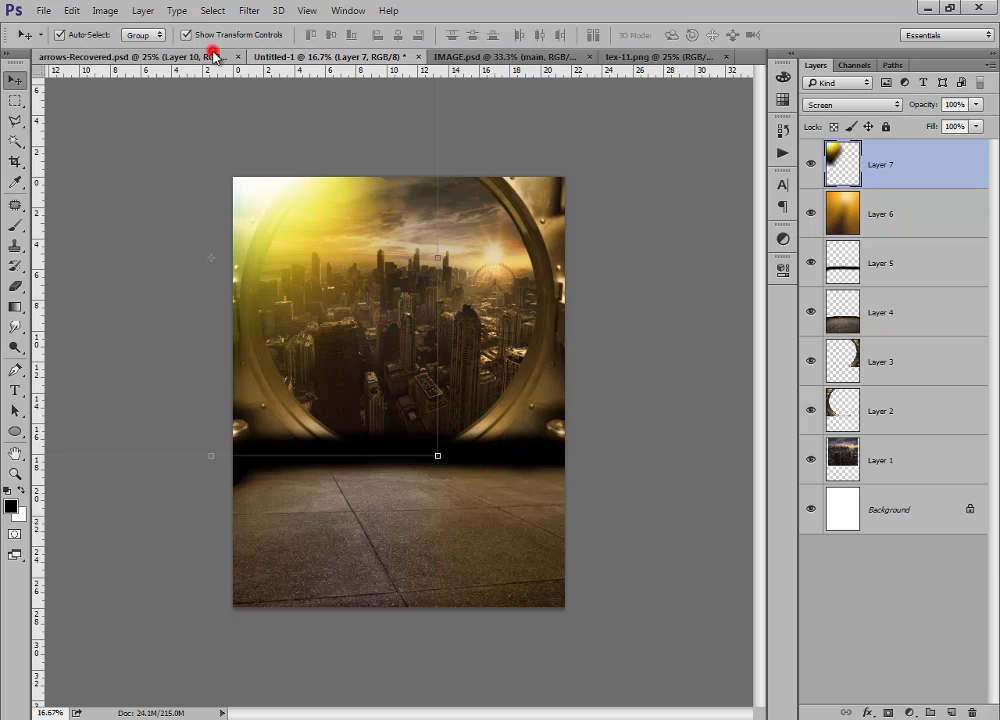
left_click_drag(521, 252, 524, 381)
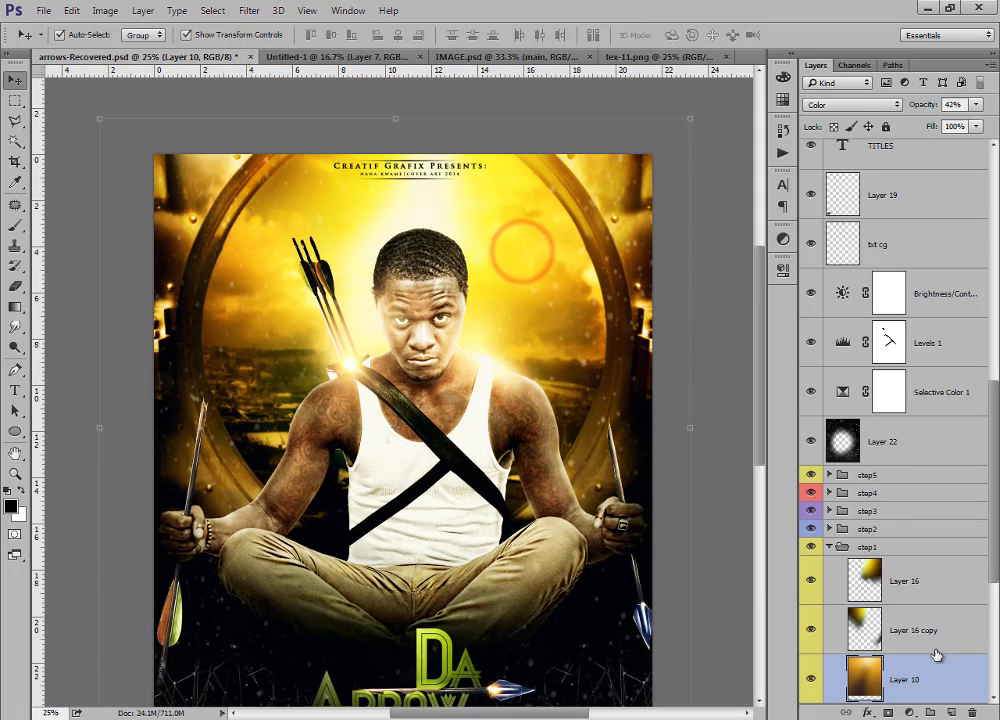
left_click(811, 580)
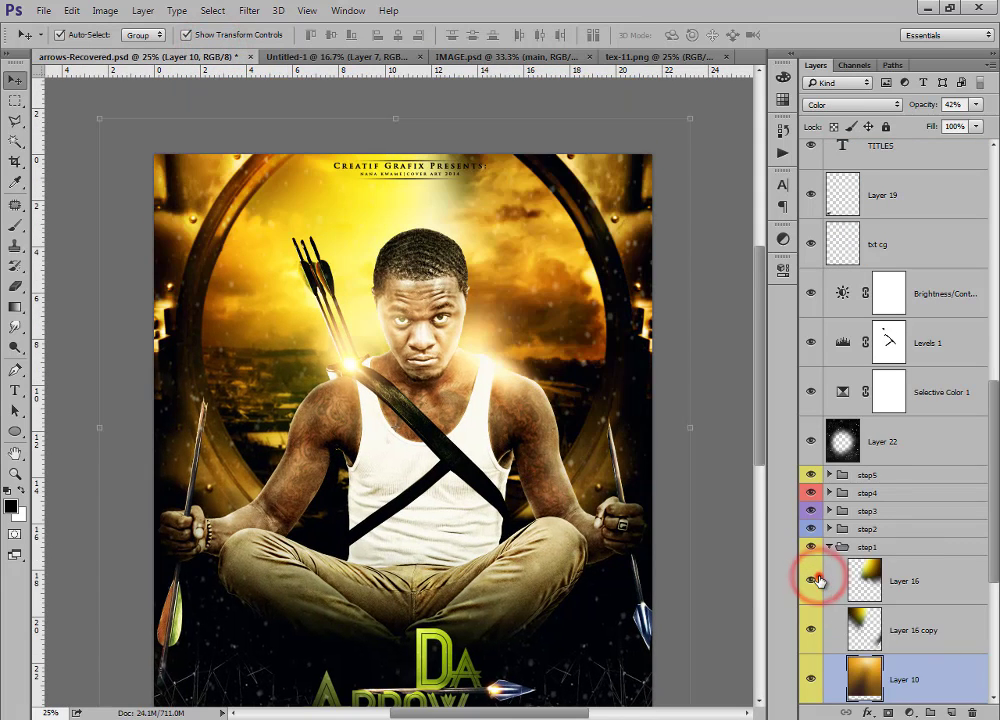
left_click(811, 580)
left_click(818, 580)
left_click(818, 580)
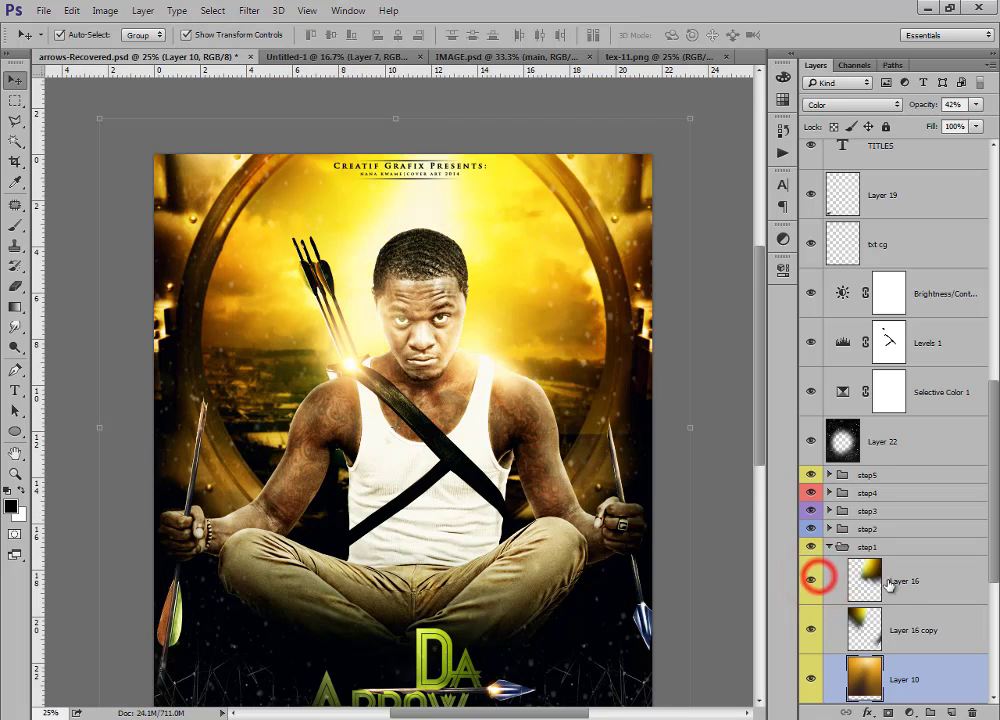
left_click(904, 578)
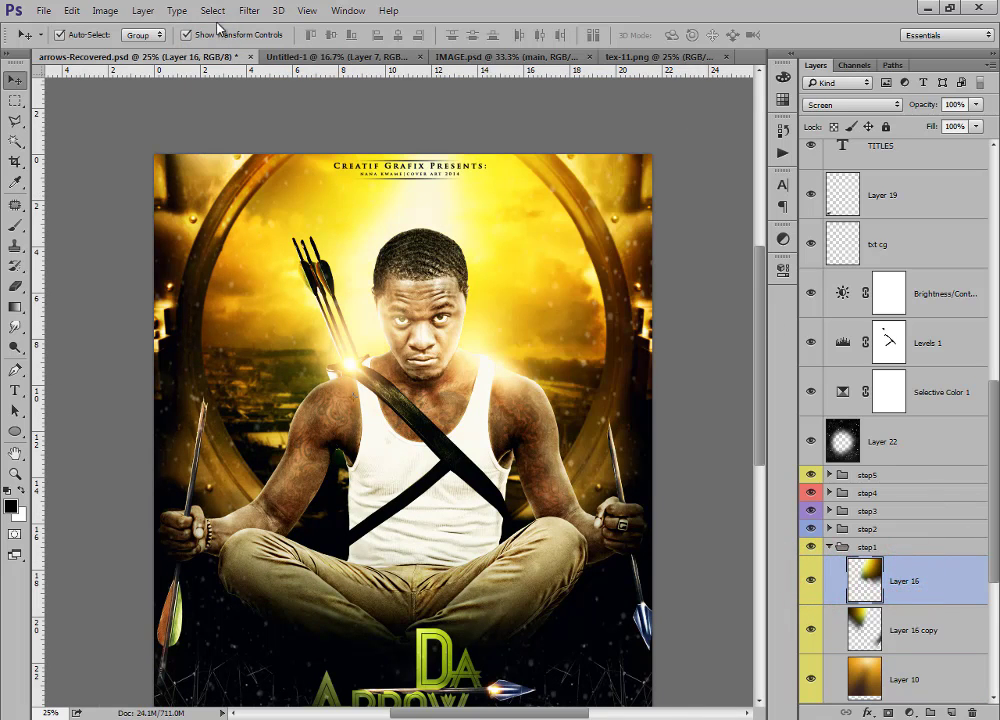
In Untitled-1, duplicate Layer 7, flip the copy horizontally, and move it to the poster's upper-right corner.
left_click(268, 55)
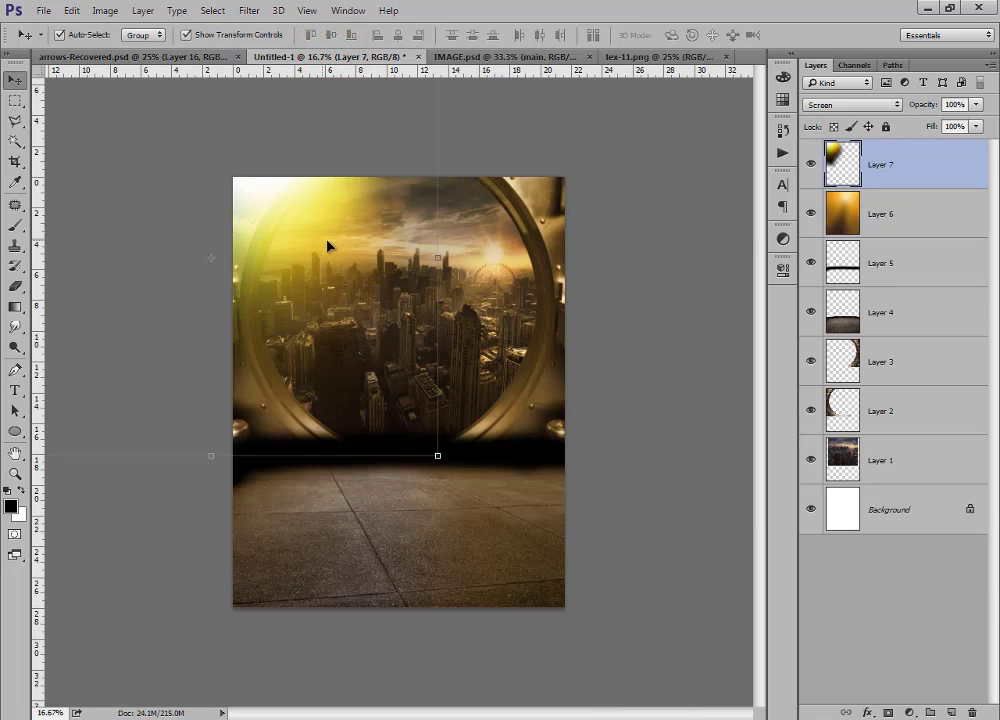
left_click_drag(327, 225, 335, 230)
left_click(440, 457)
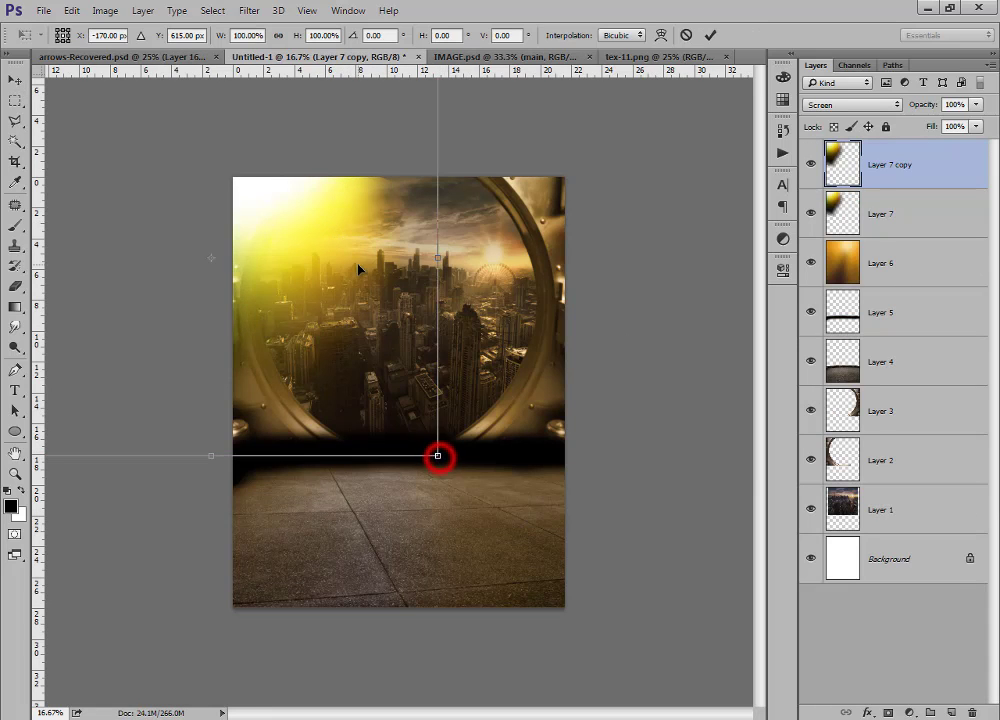
right_click(357, 266)
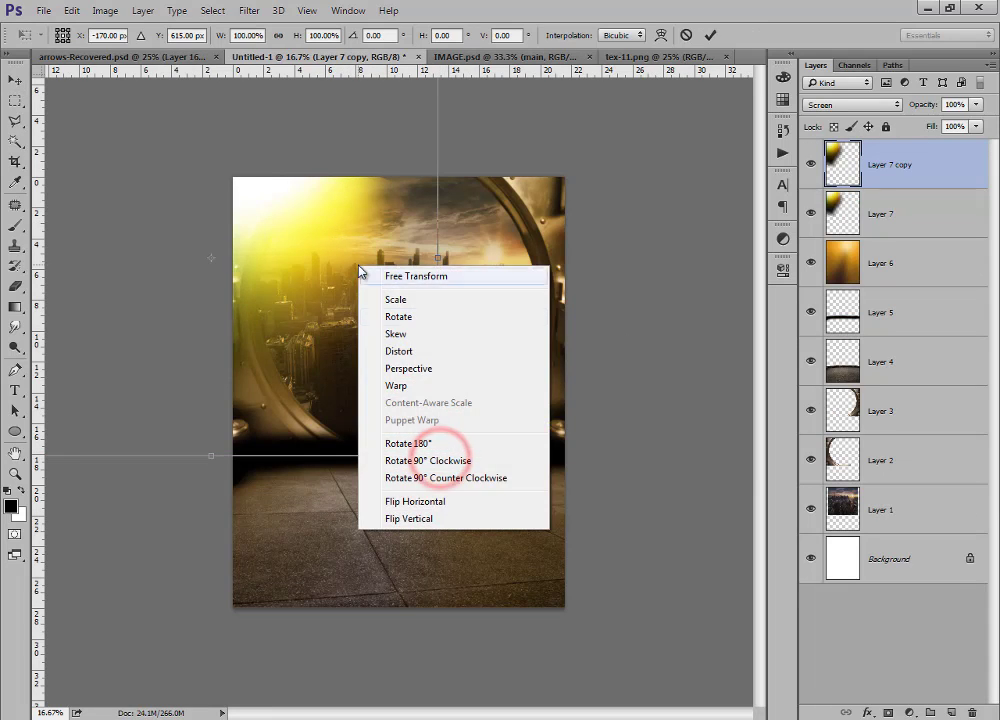
left_click(436, 500)
left_click_drag(292, 230, 549, 198)
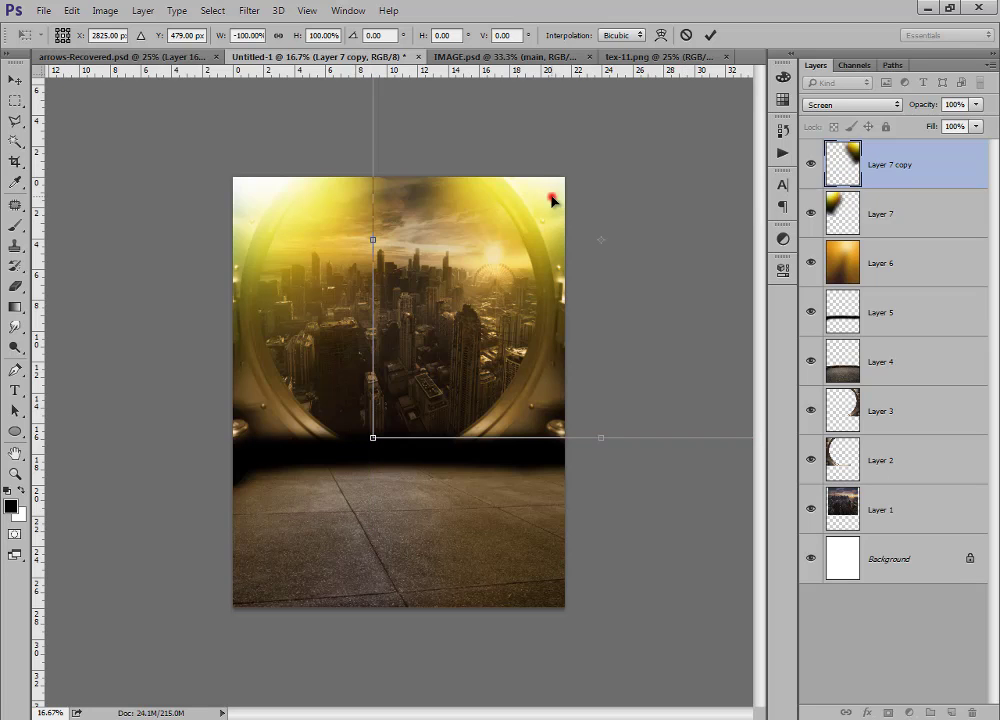
key("Return")
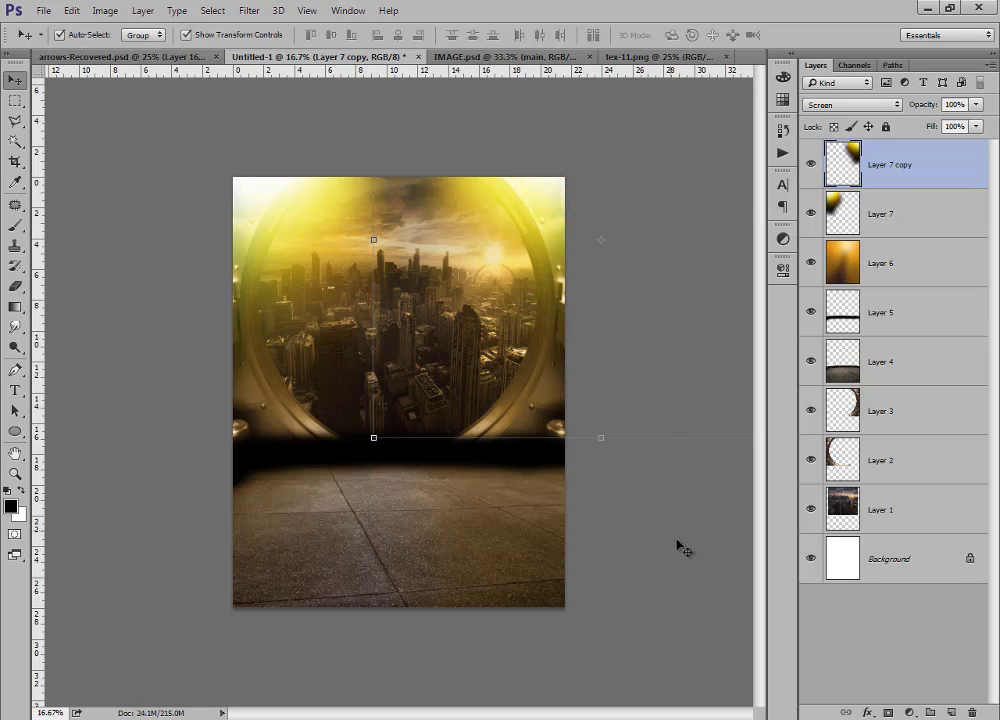
left_click(680, 540)
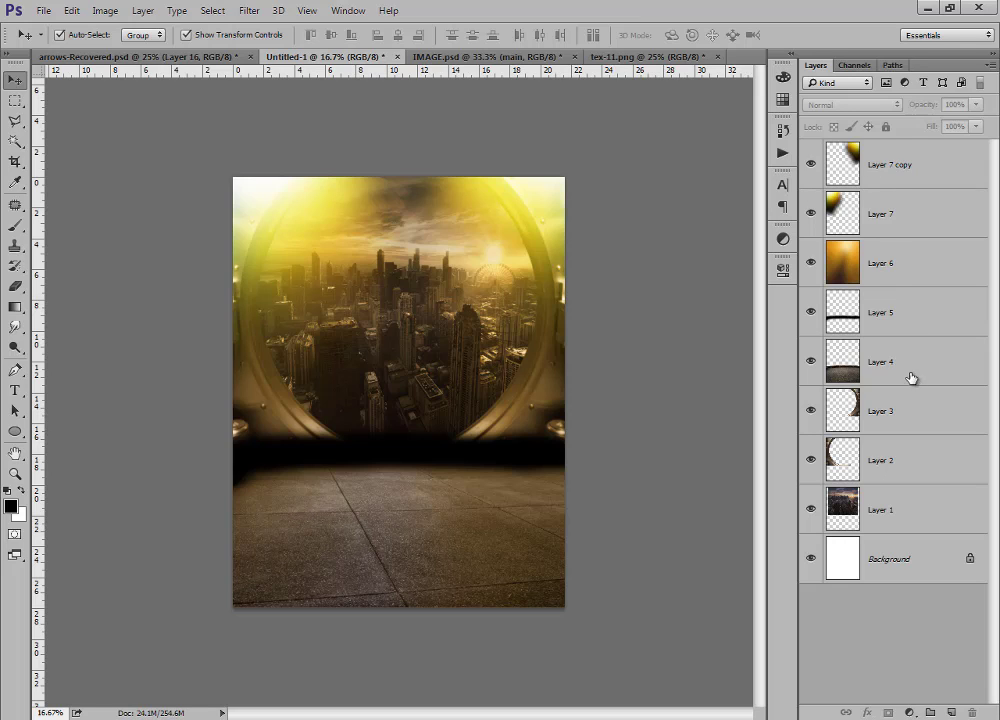
Group all layers from Layer 1 up to Layer 7 copy and name the group step1.
left_click(903, 511)
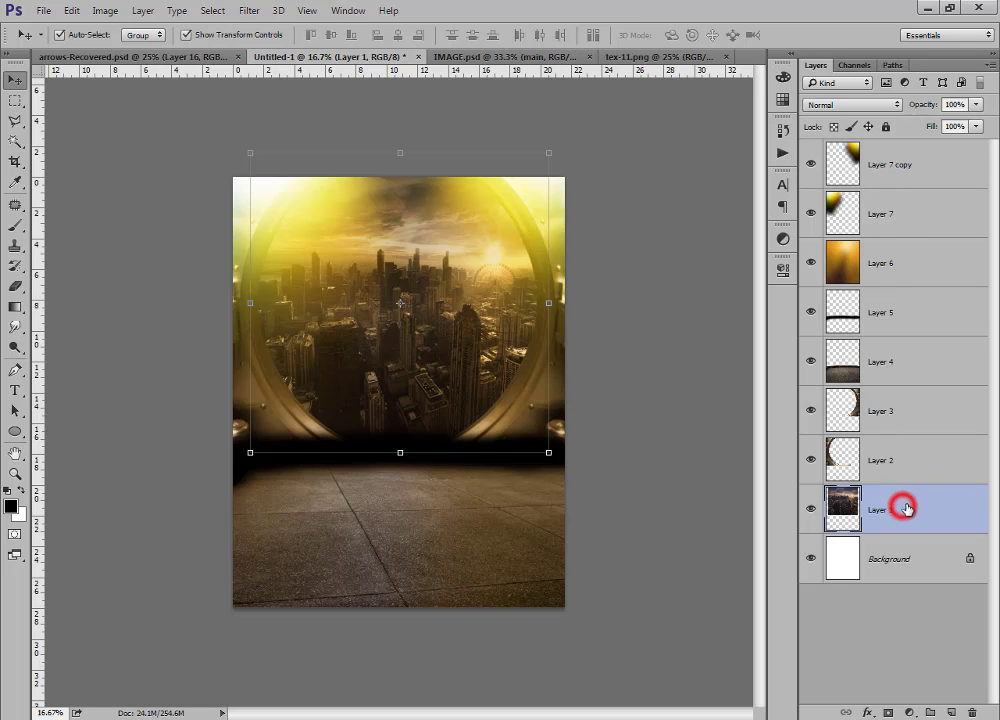
left_click(912, 169, "shift")
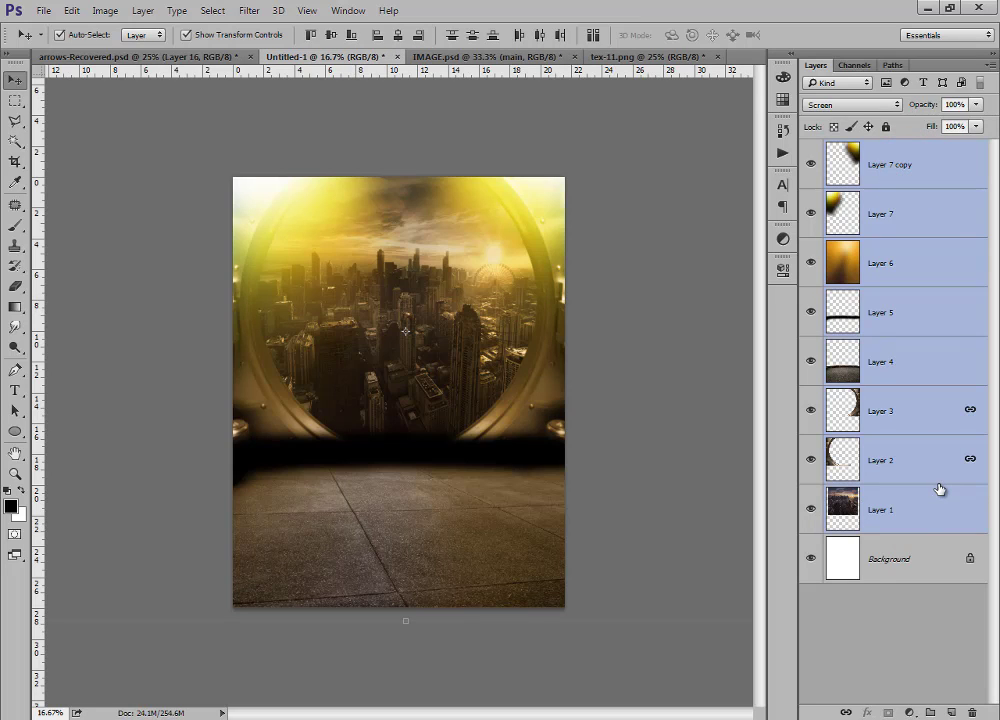
key("ctrl+g")
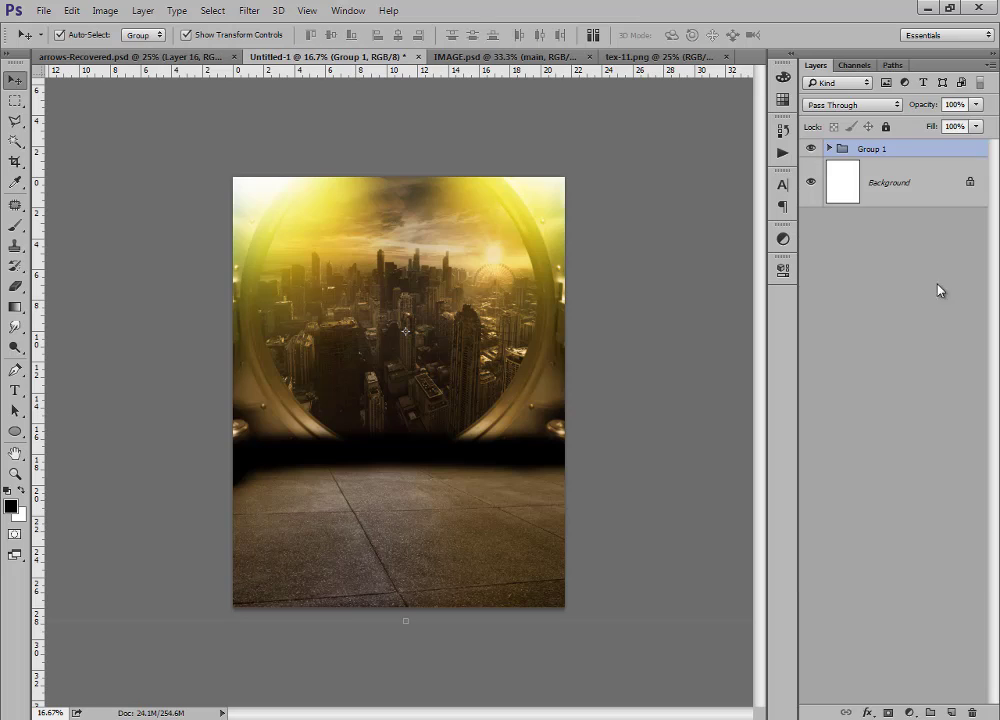
double_click(881, 150)
type("ste")
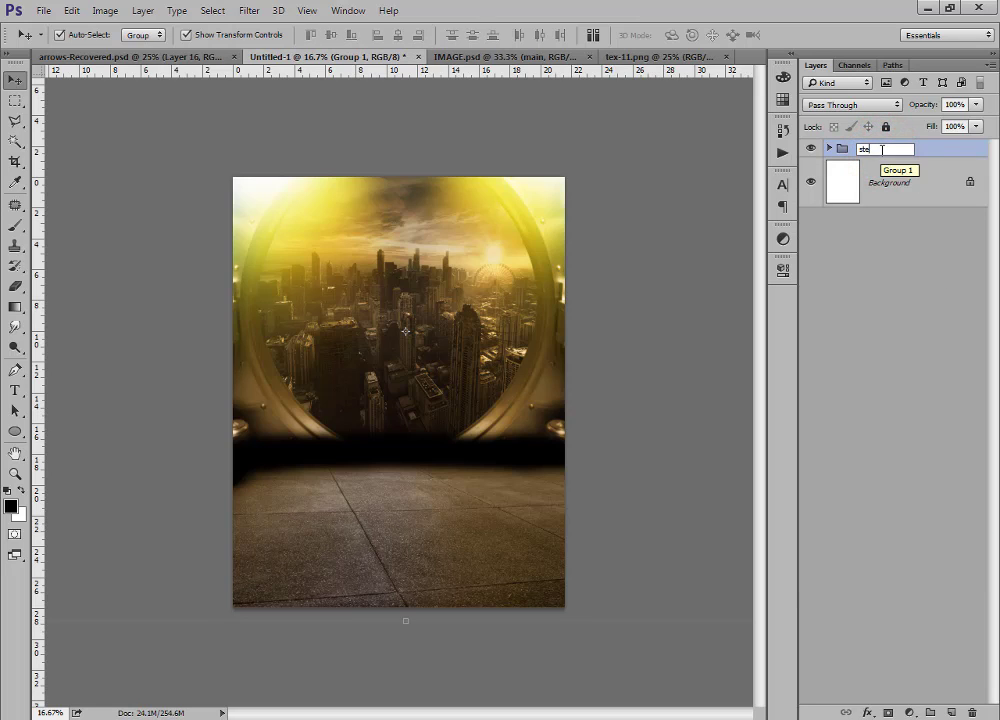
type("p1")
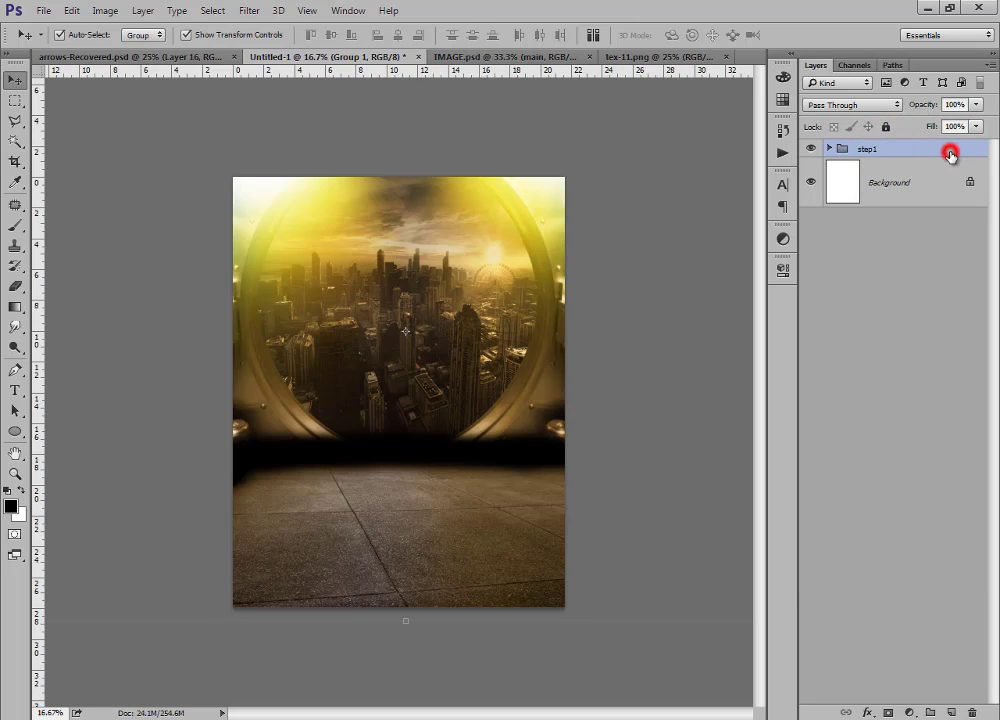
Colour-label the step1 group orange and toggle its visibility off and on.
right_click(949, 155)
left_click(853, 523)
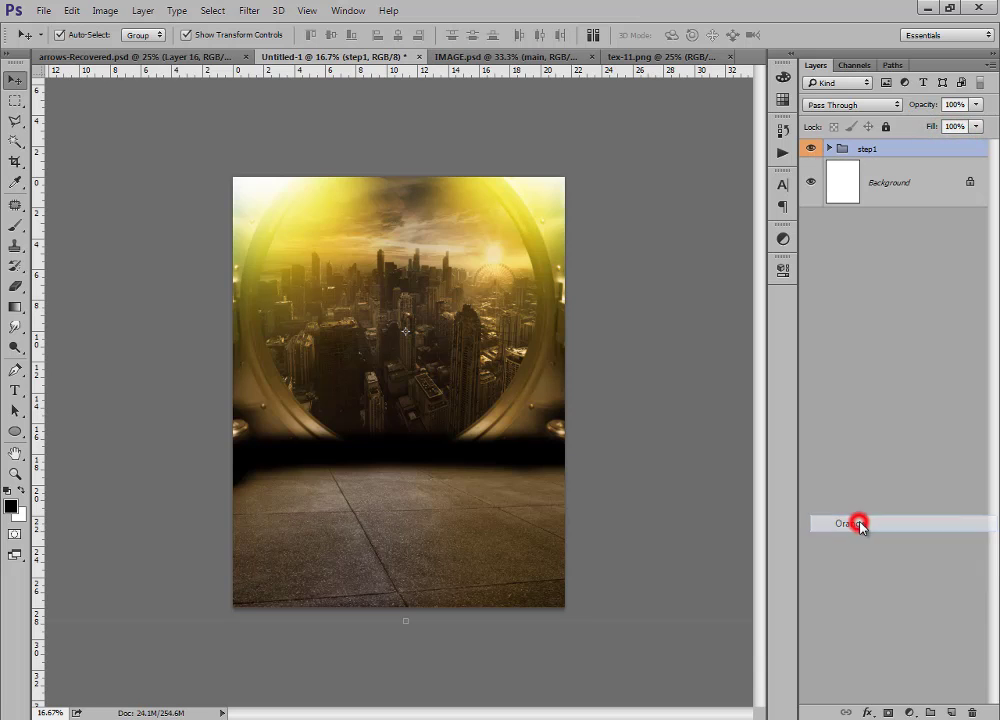
left_click(810, 148)
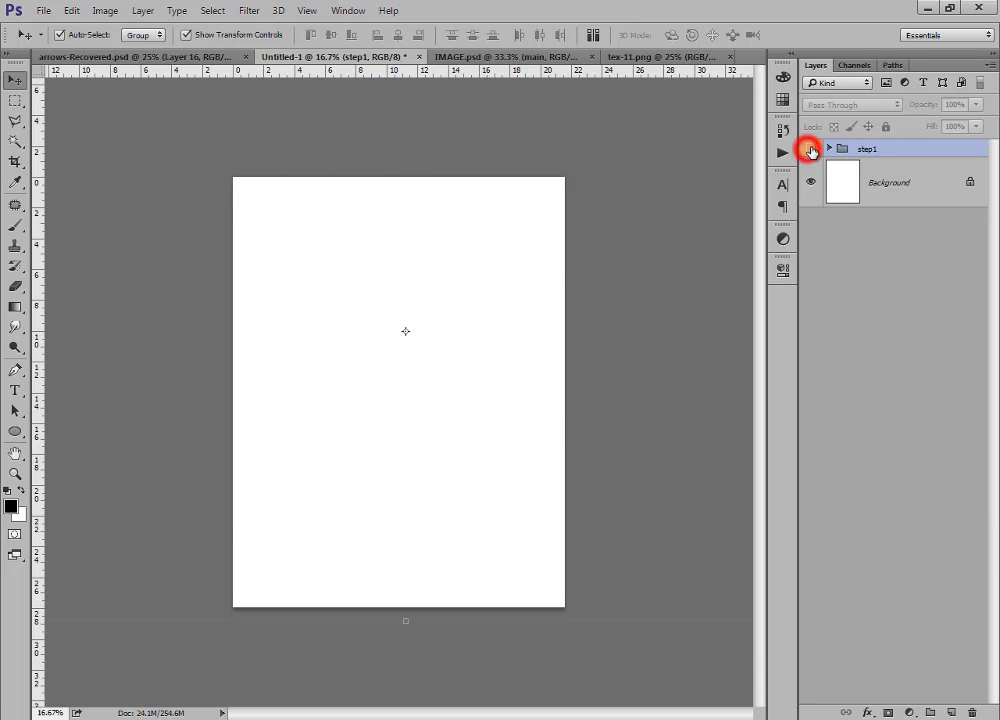
left_click(810, 148)
key("ctrl+plus")
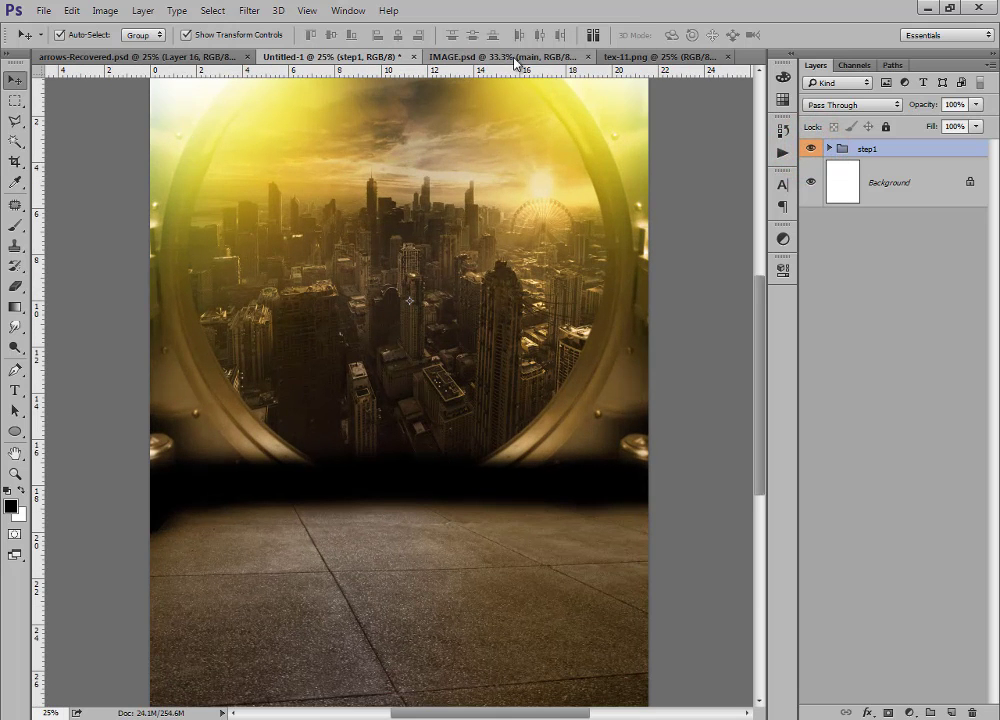
Close tex-11.png without saving its changes.
left_click(699, 56)
left_click(723, 56)
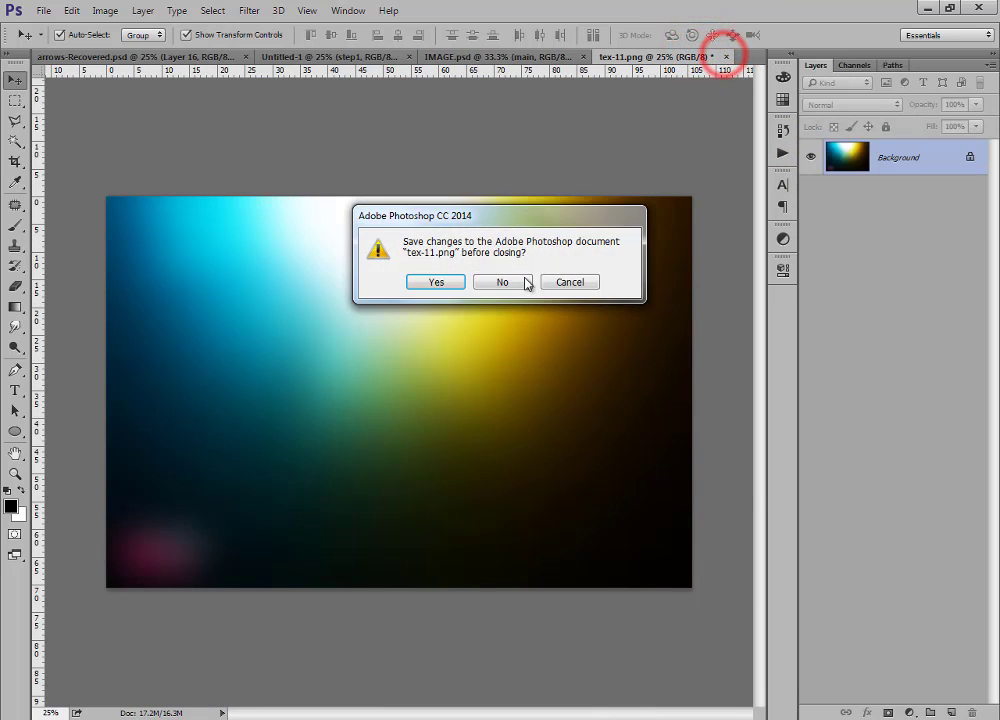
left_click(503, 280)
In arrows-Recovered.psd, collapse the step1 group and expand the step2 group to inspect its layers.
left_click(212, 56)
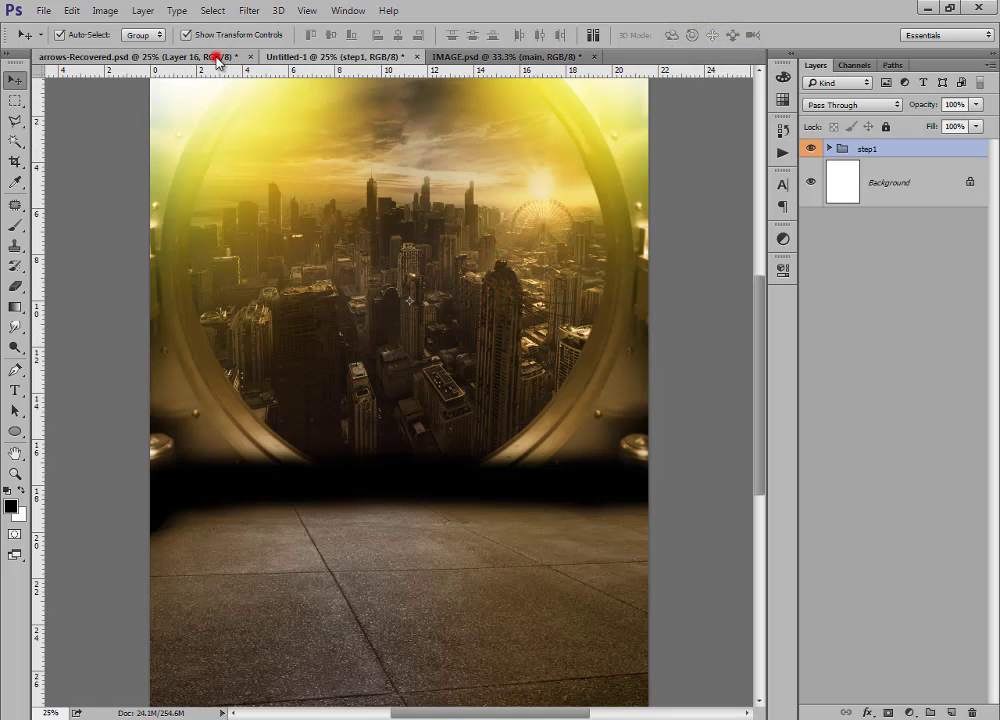
scroll(989, 435, "down", 3)
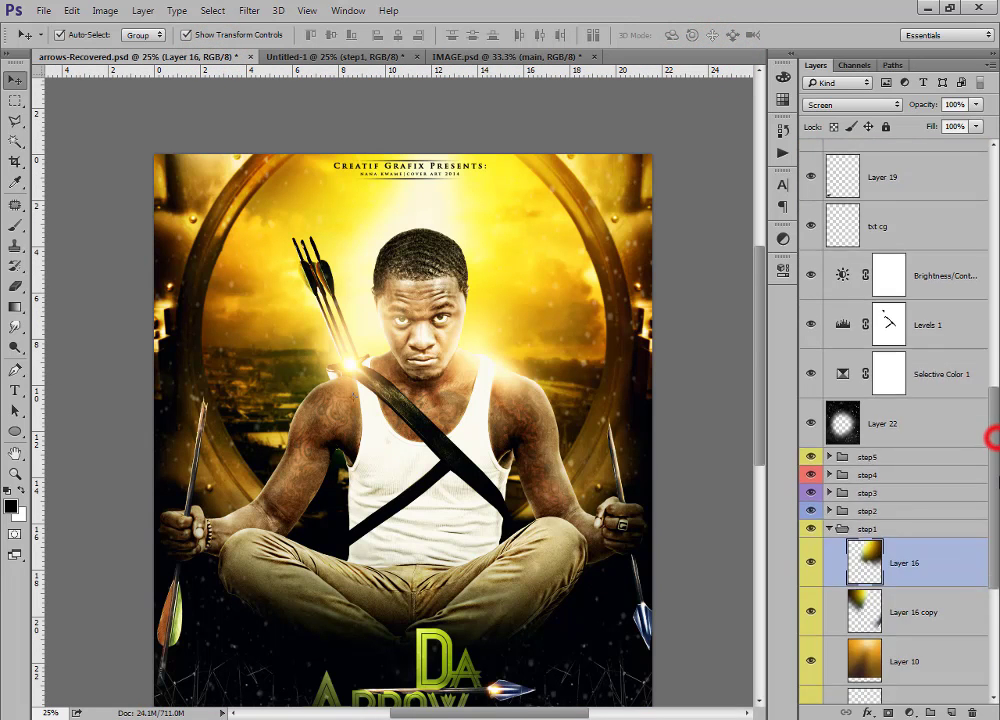
scroll(985, 435, "up", 10)
scroll(985, 435, "down", 12)
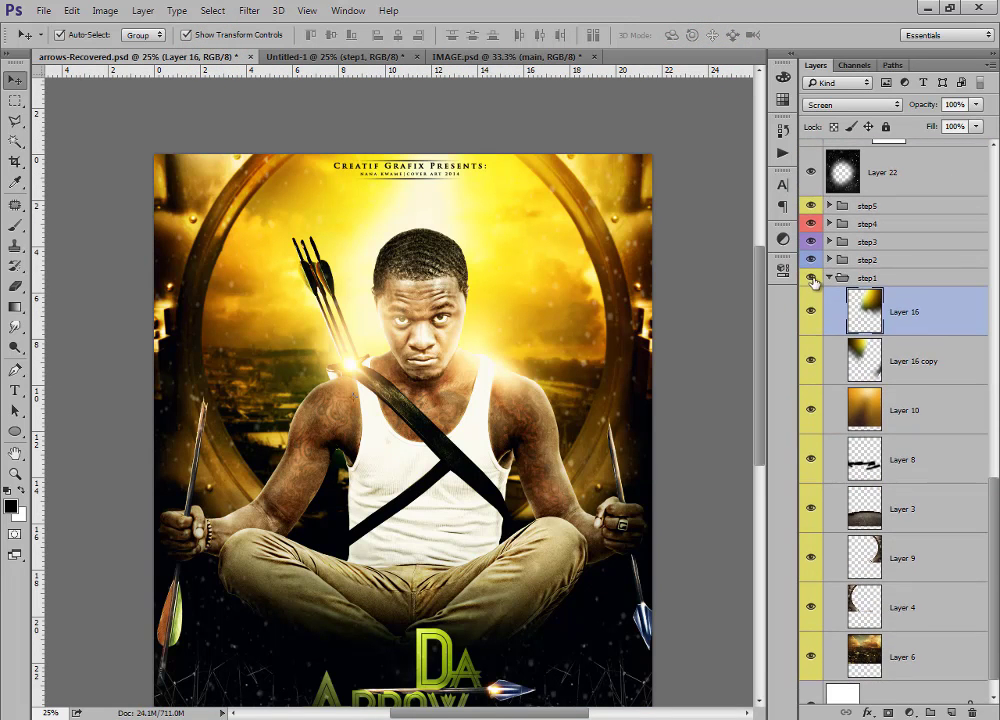
left_click(830, 278)
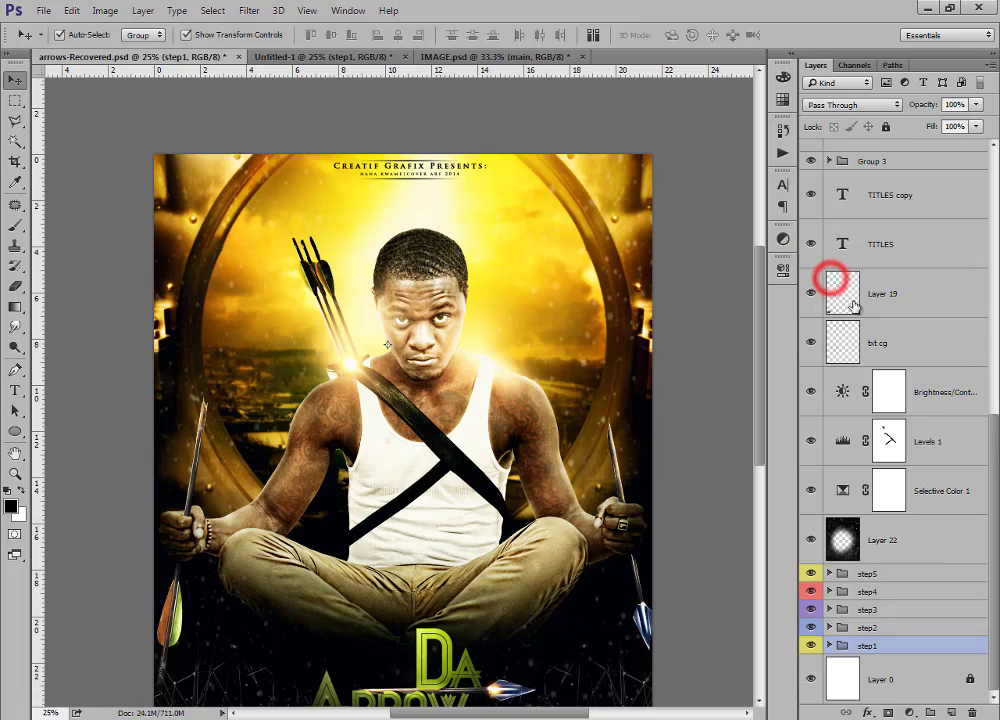
left_click(829, 627)
scroll(837, 603, "down", 4)
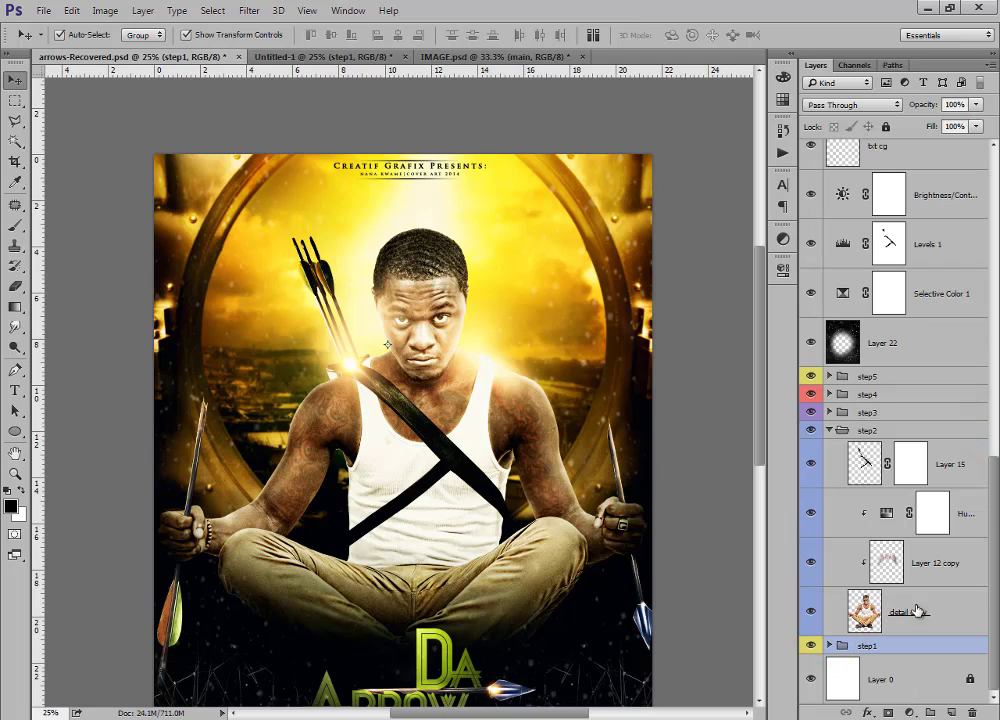
Toggle Layer 12 copy, the clipped adjustment layer and Layer 15 in the step2 group off and on, and select detail copy.
left_click(815, 564)
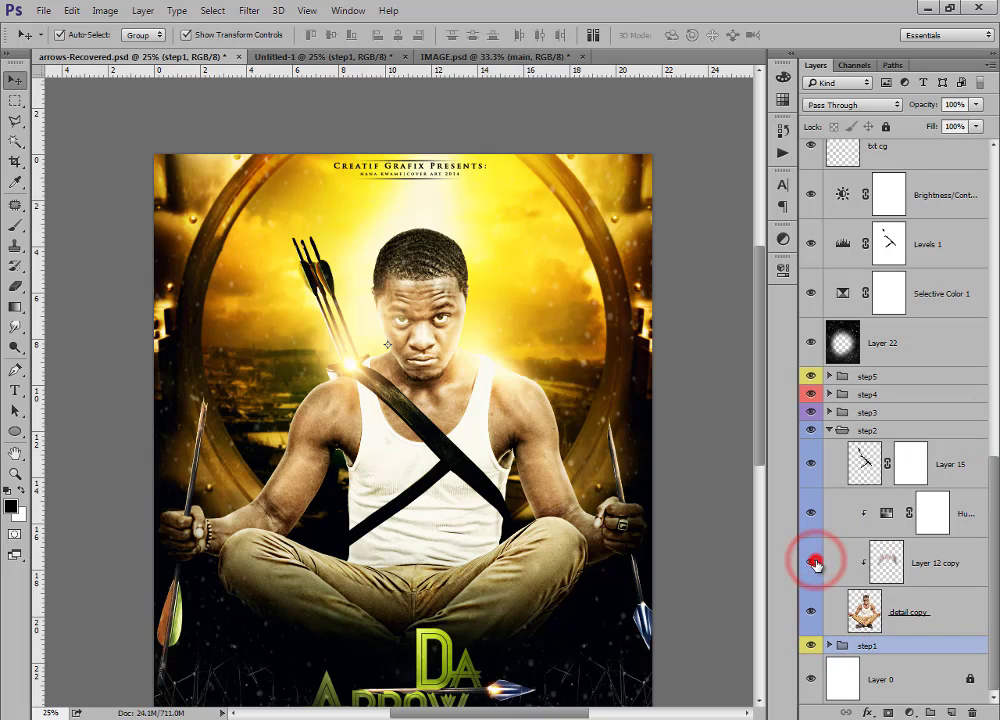
left_click(815, 564)
left_click(811, 515)
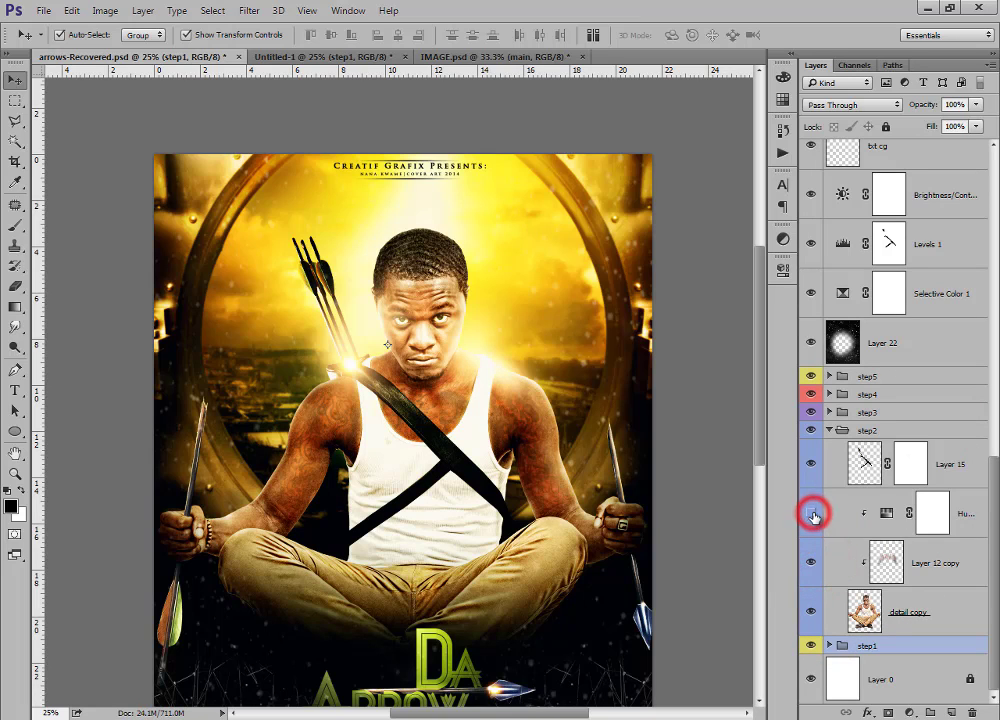
left_click(811, 515)
left_click(811, 462)
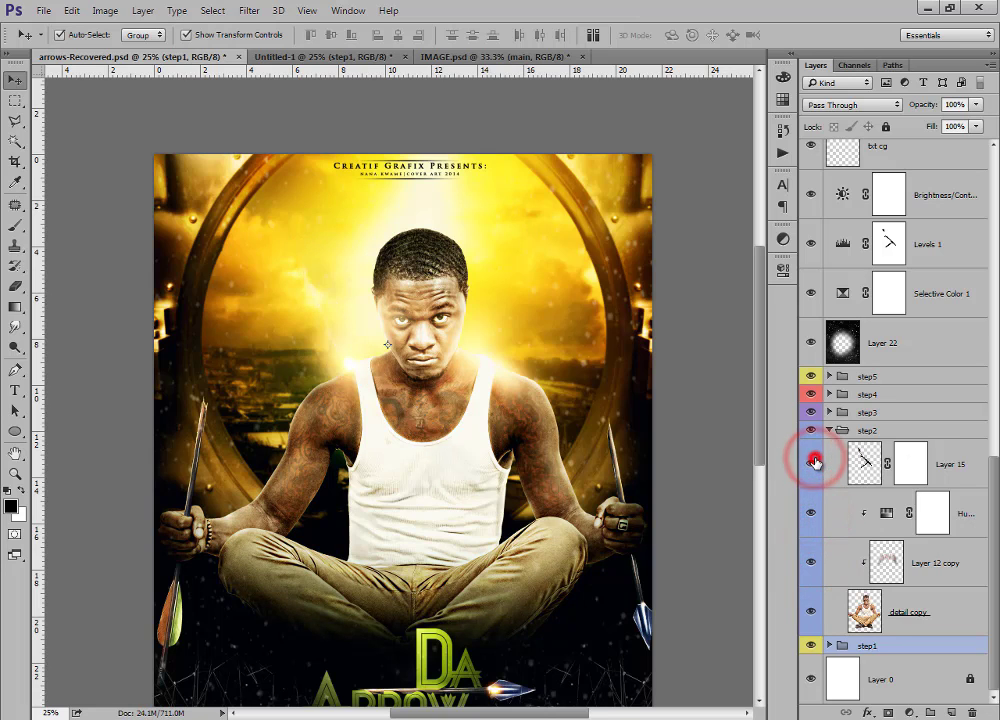
left_click(811, 462)
left_click(913, 614)
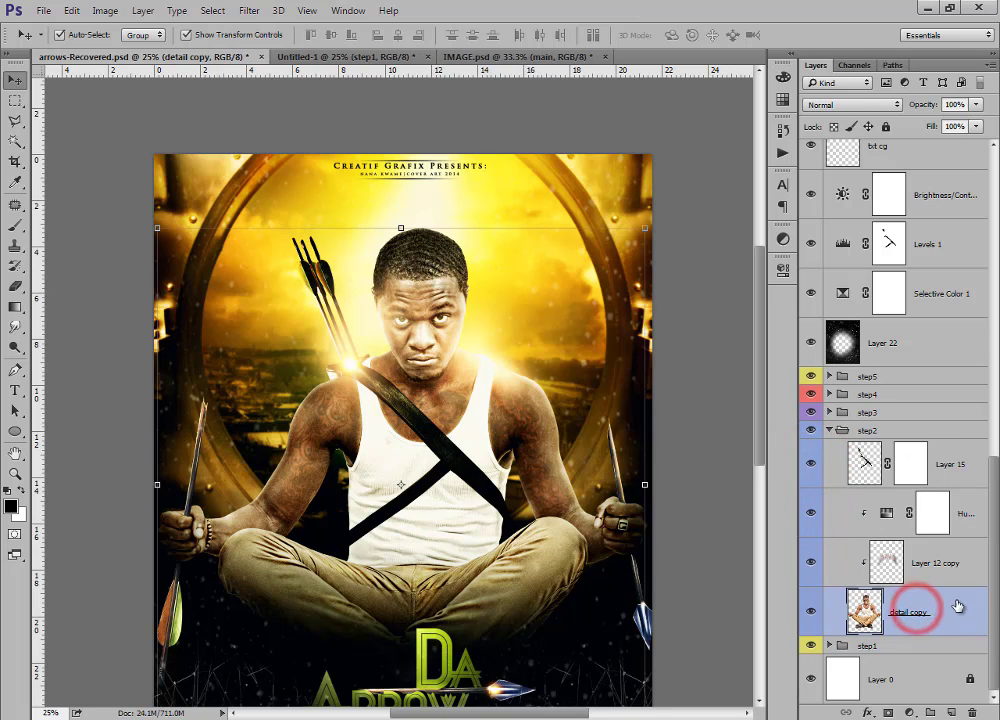
Compare the seated man in IMAGE.psd with the Untitled-1 background and the finished poster in arrows-Recovered.psd.
left_click(509, 56)
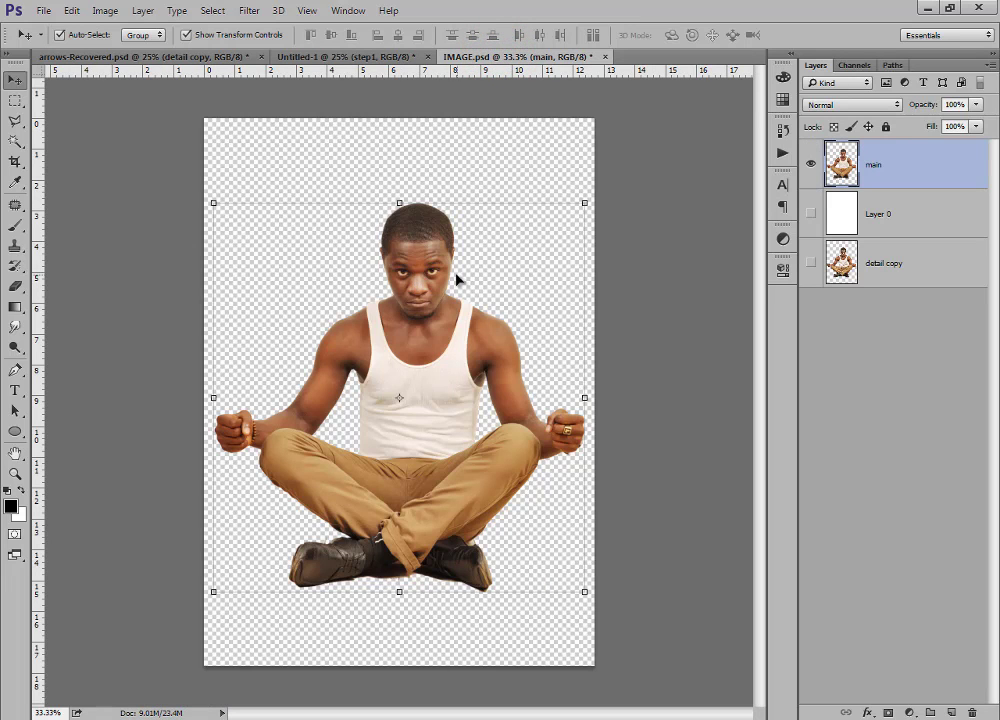
key("ctrl+plus")
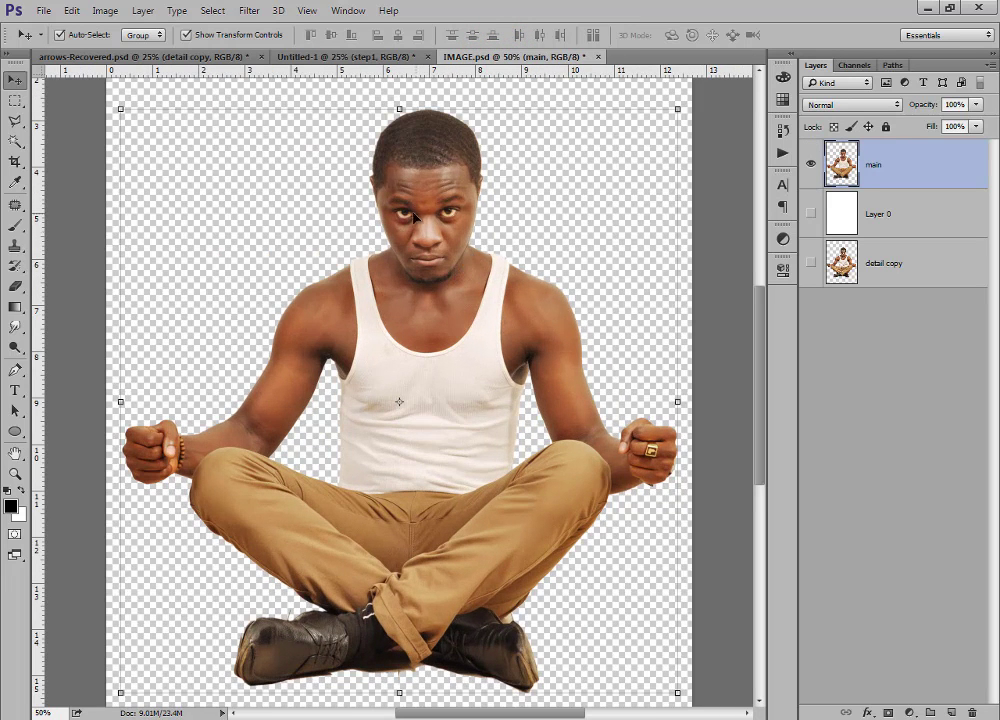
left_click(304, 56)
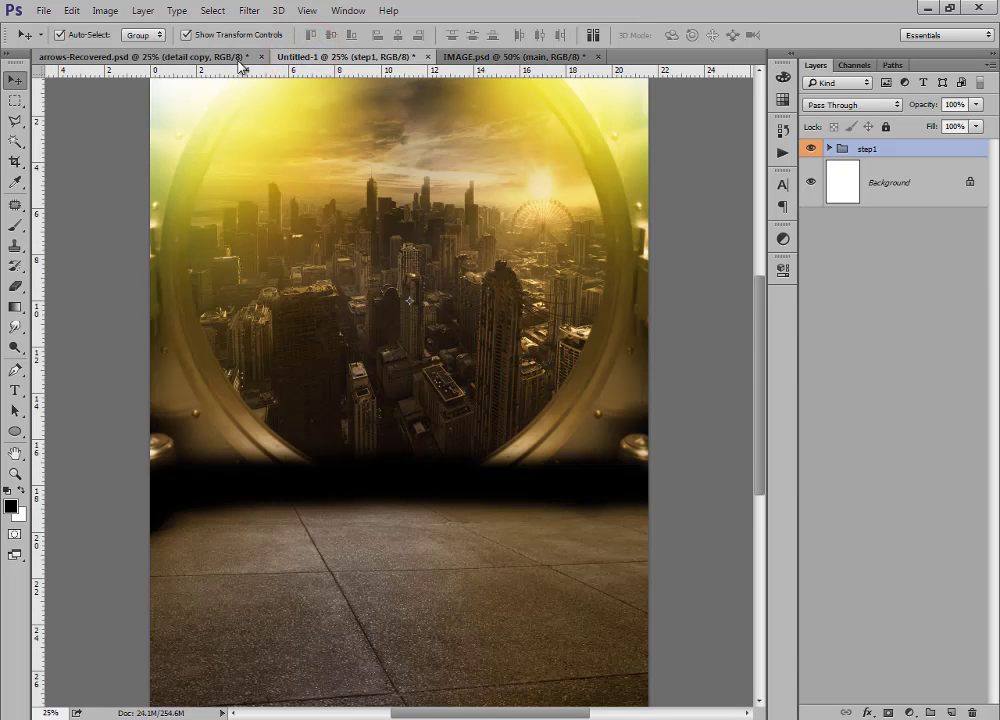
left_click(237, 56)
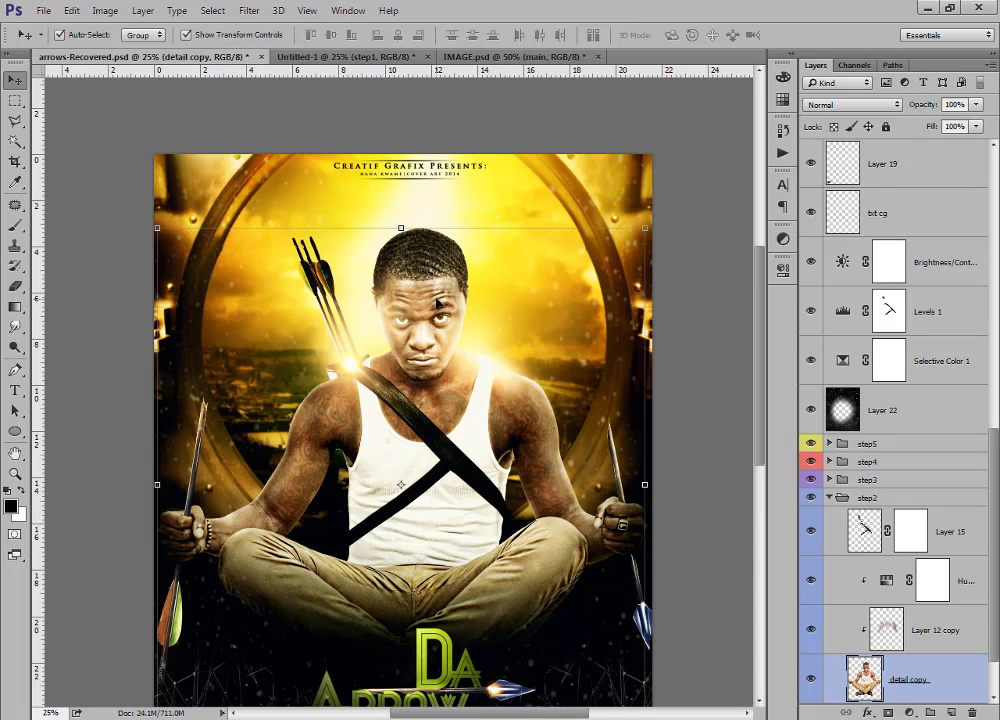
In IMAGE.psd, duplicate the main layer of the seated man.
left_click(500, 57)
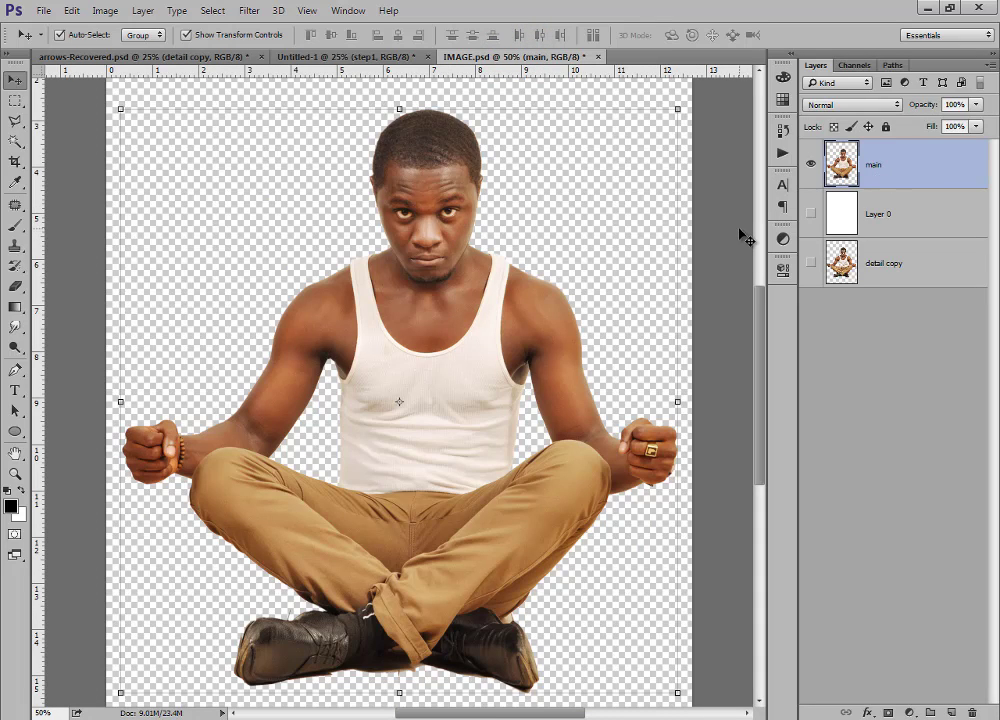
key("ctrl+j")
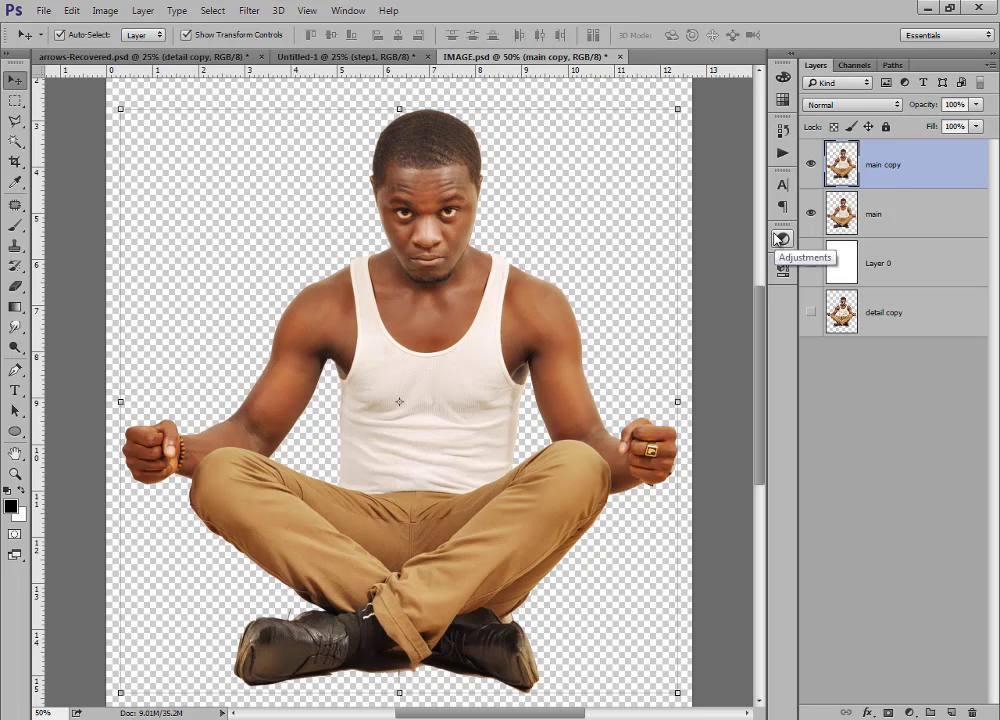
key("Delete")
left_click_drag(887, 163, 954, 712)
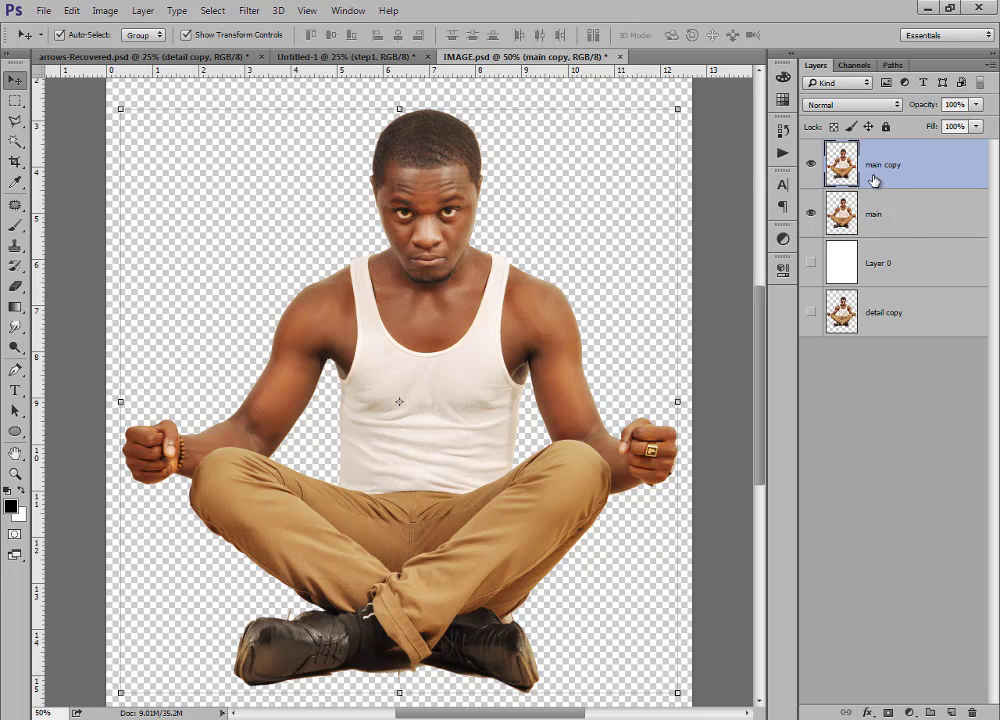
mouse_move(762, 318)
left_mouse_down()
mouse_move(771, 337)
mouse_move(771, 319)
left_mouse_up()
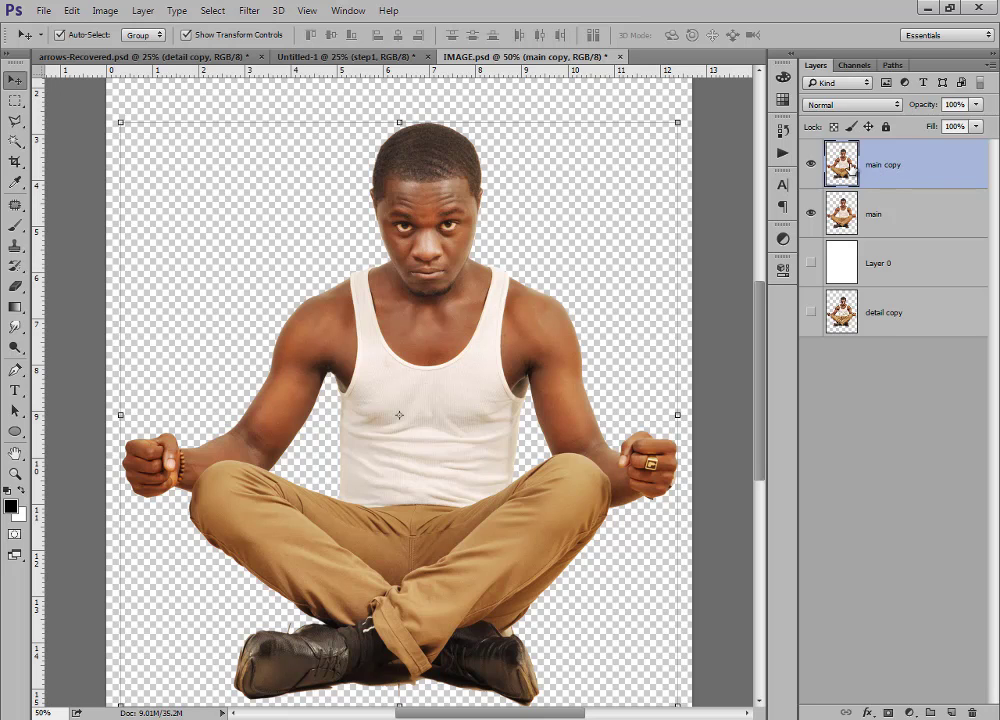
left_click(250, 11)
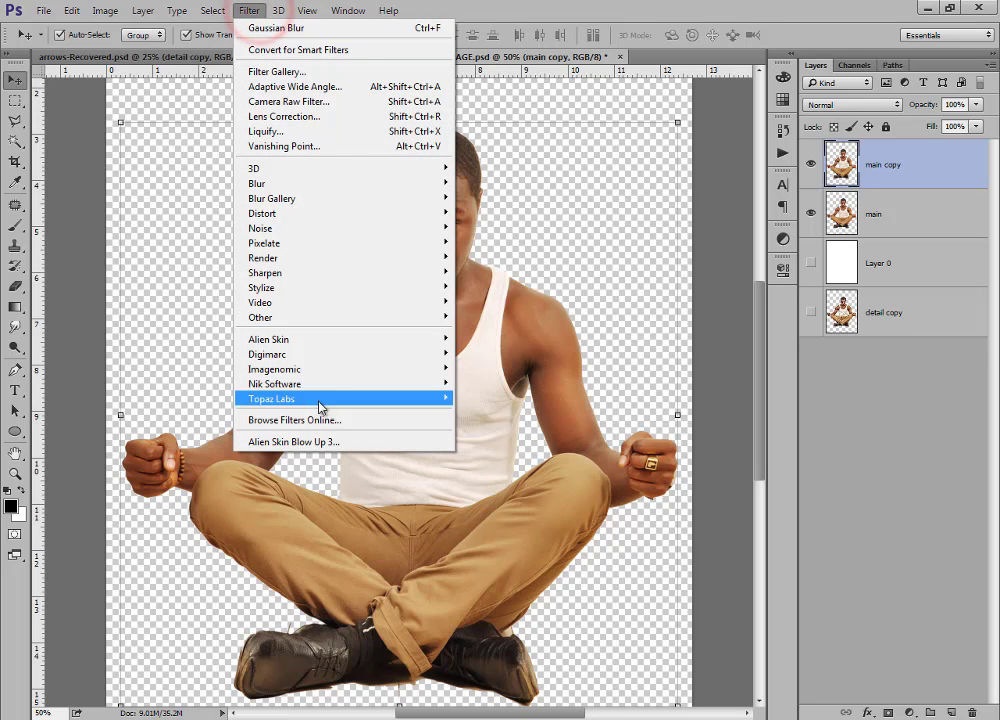
mouse_move(440, 400)
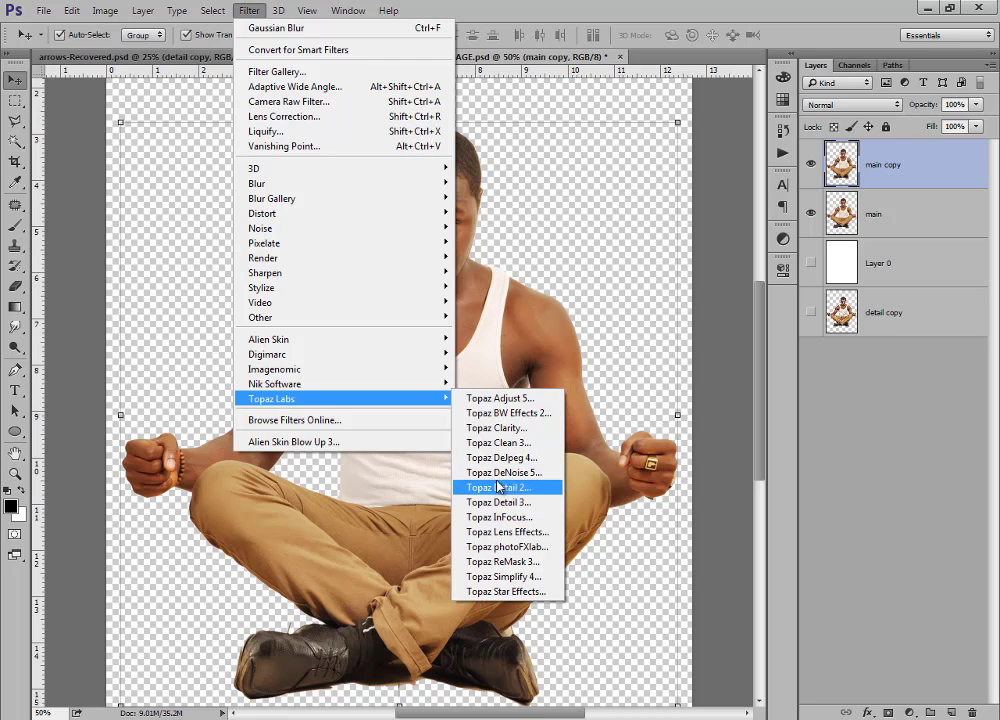
left_click(532, 10)
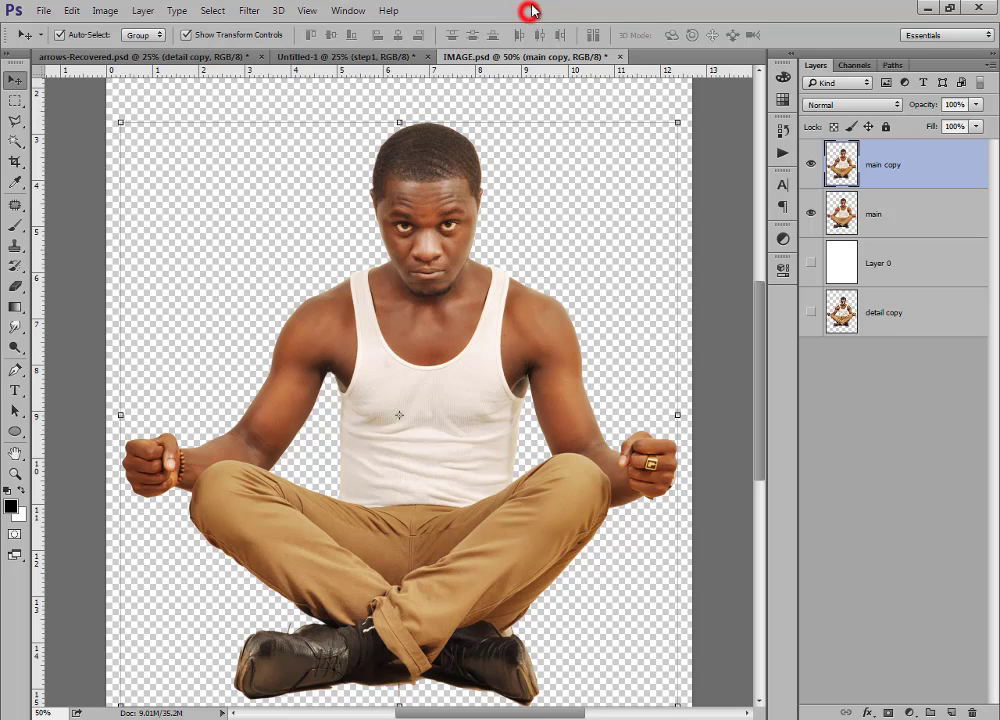
left_click(252, 11)
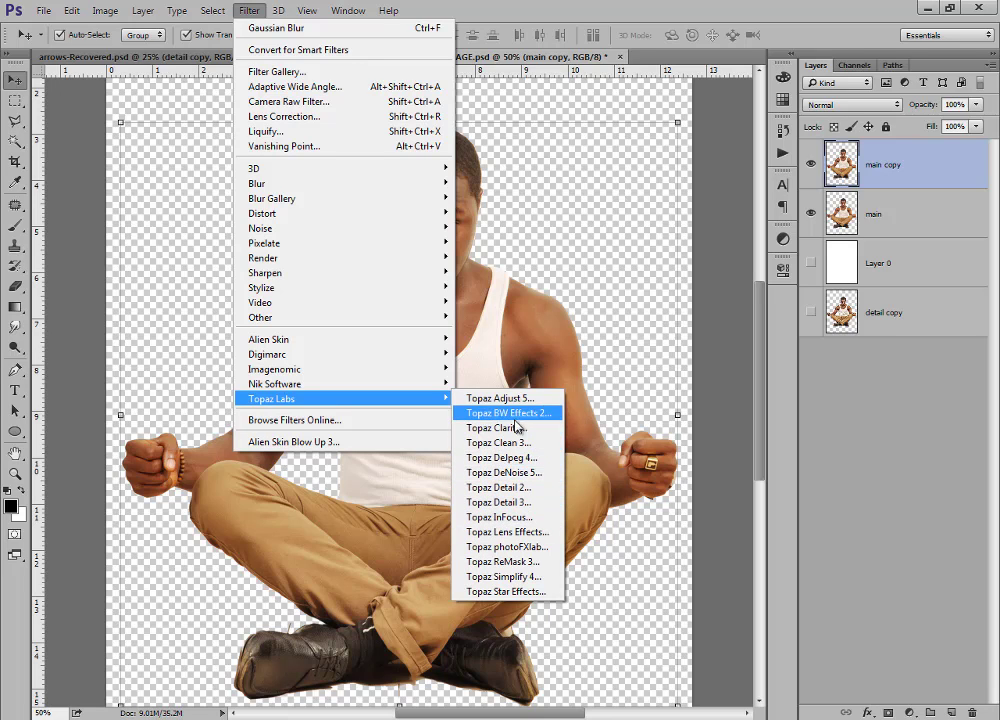
left_click(759, 345)
Rename the main copy layer as detail.
left_click(888, 165)
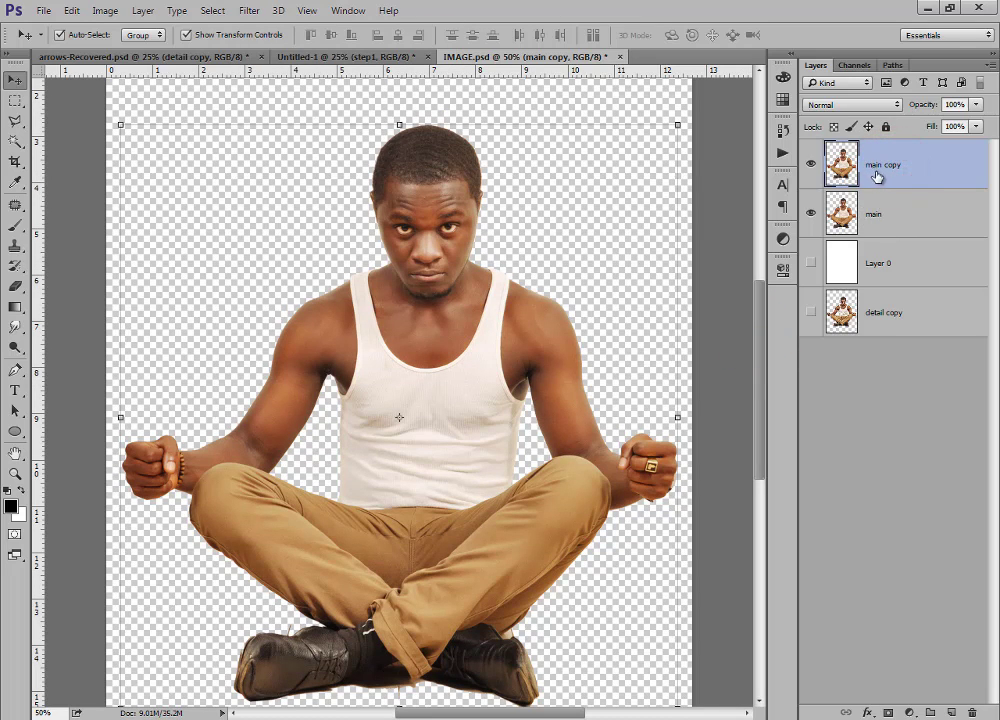
double_click(876, 168)
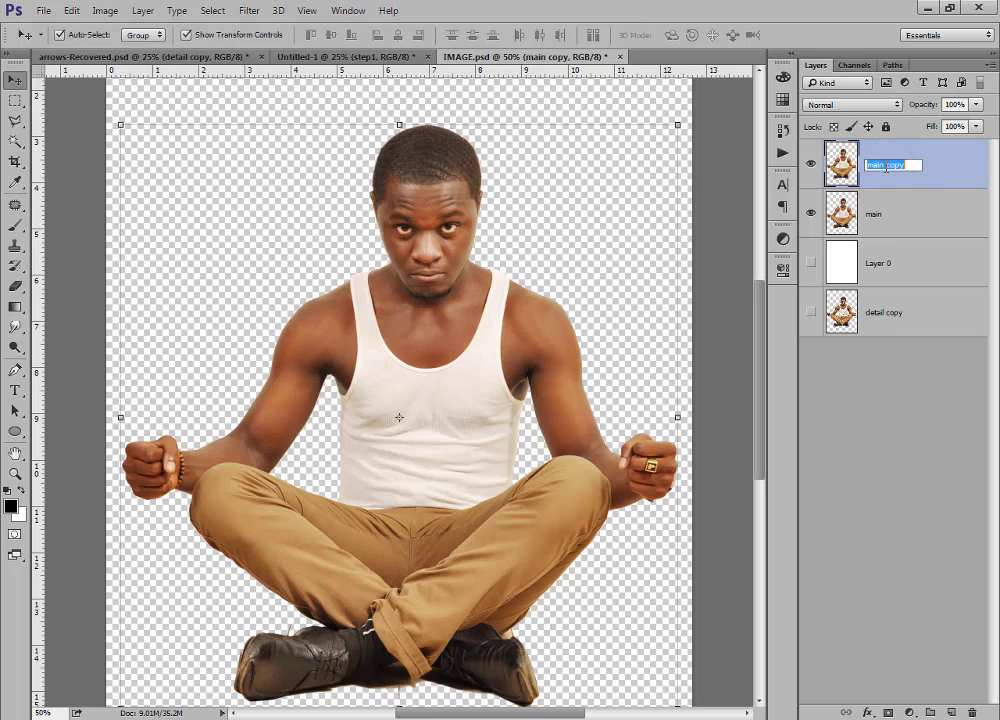
type("detail")
left_click(964, 161)
Open Topaz Detail 2 for the detail layer and choose the creatif GFX preset.
left_click(249, 10)
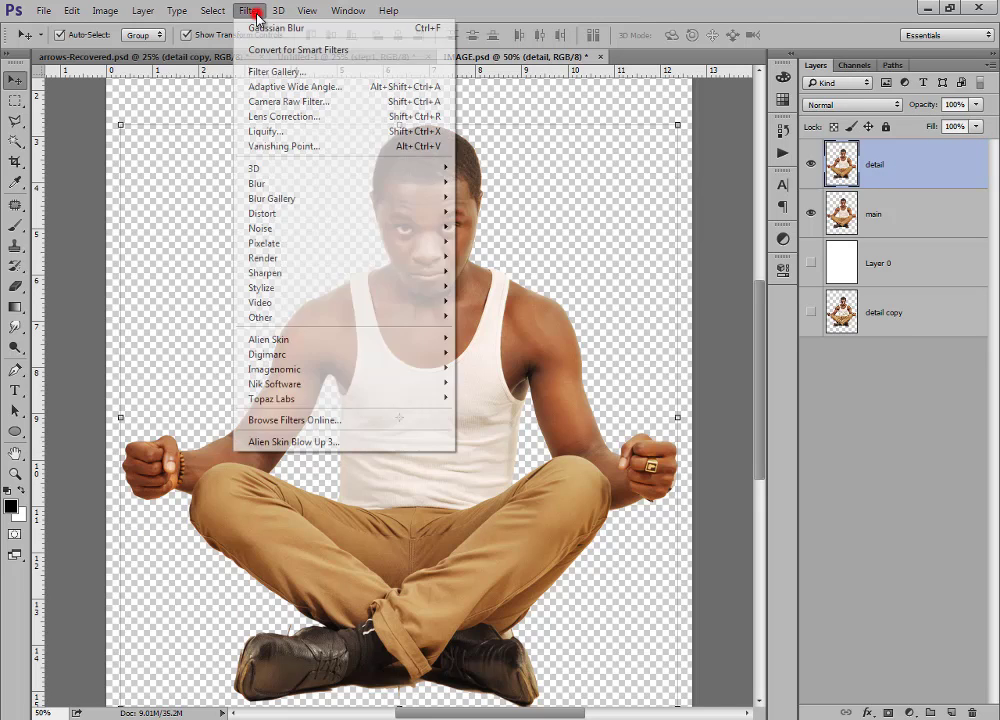
left_click(318, 399)
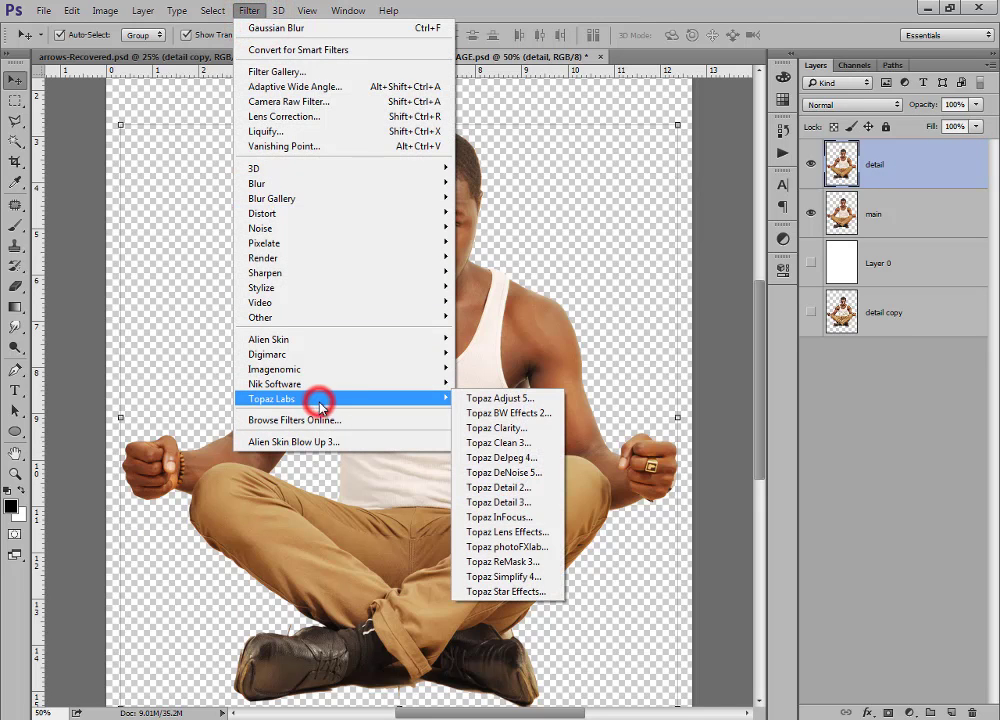
left_click(538, 487)
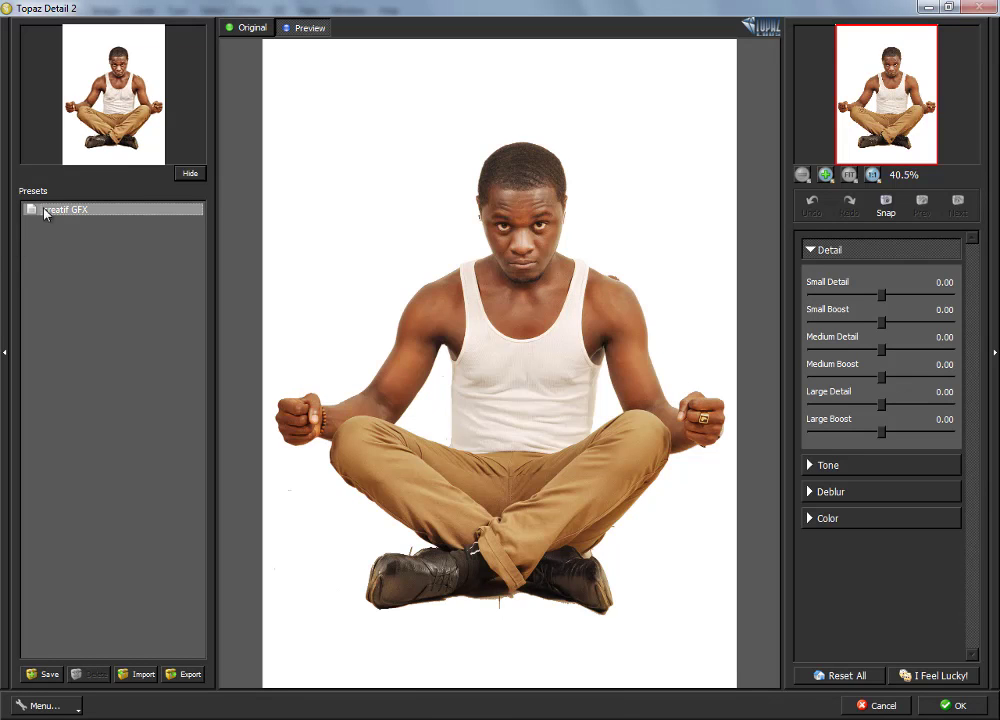
left_click(79, 214)
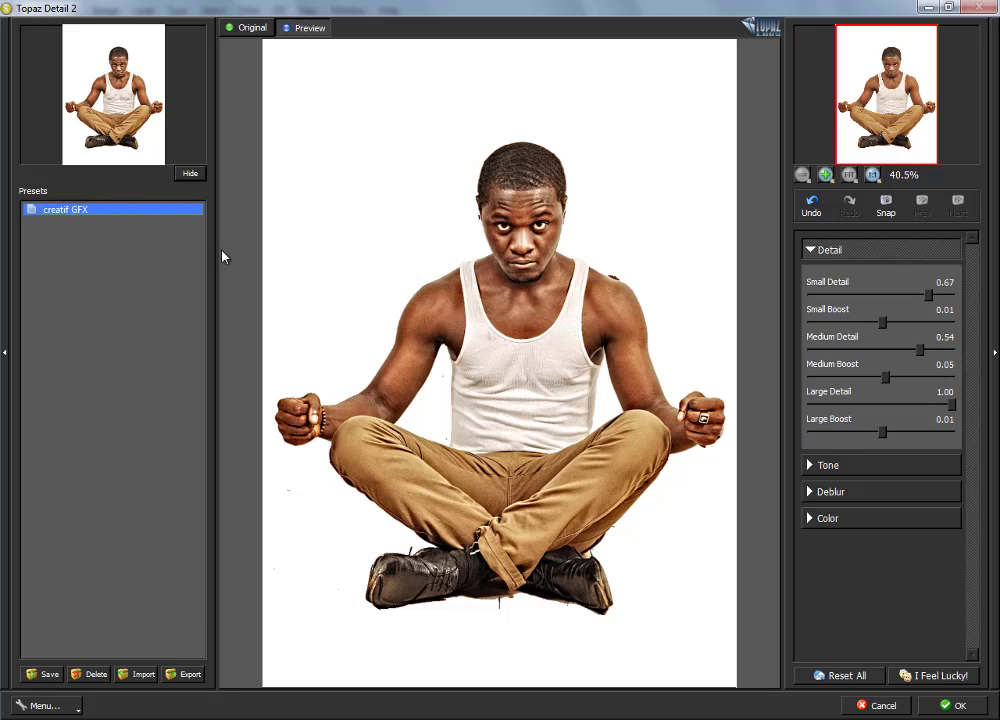
left_click(48, 672)
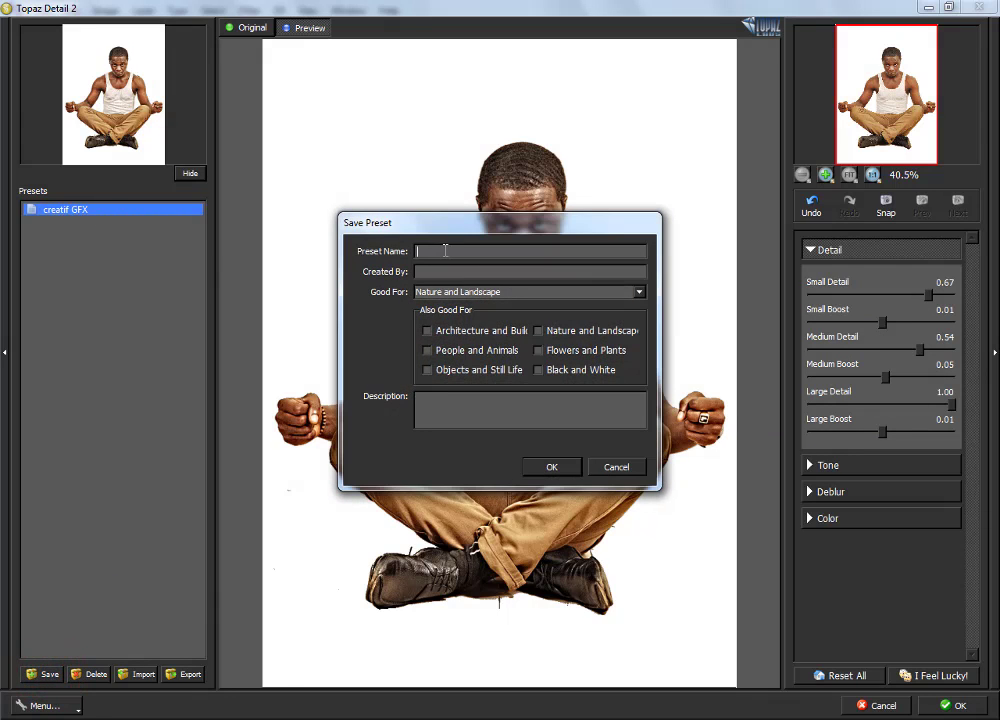
left_click(445, 251)
left_click(628, 467)
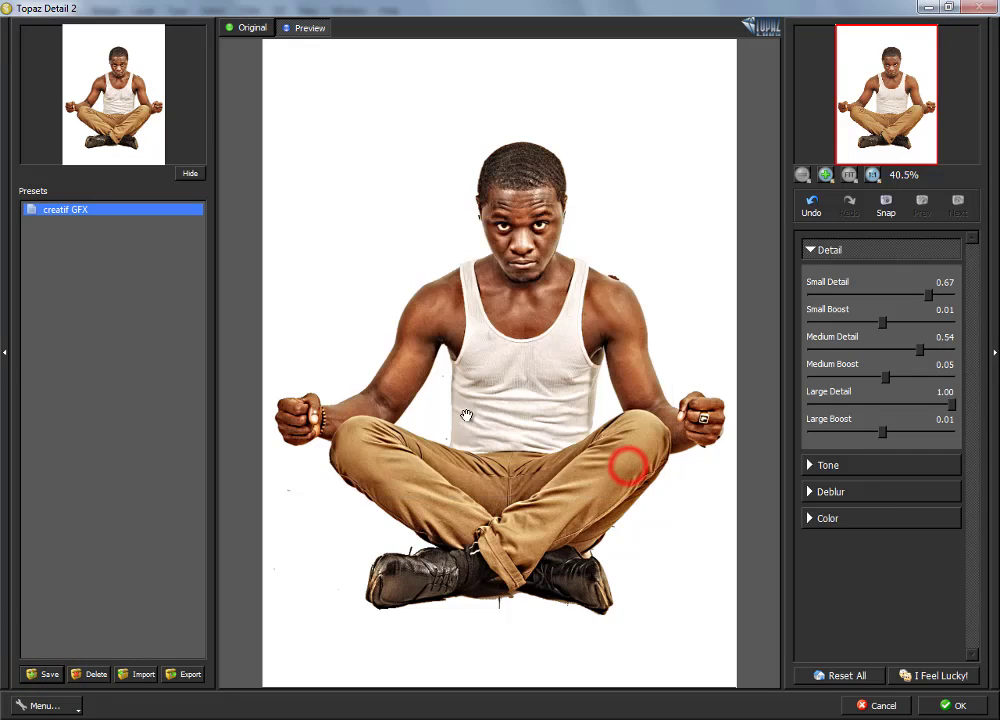
Apply the Topaz Detail 2 settings and compare the seated man with the detail layer hidden and shown.
left_click(960, 706)
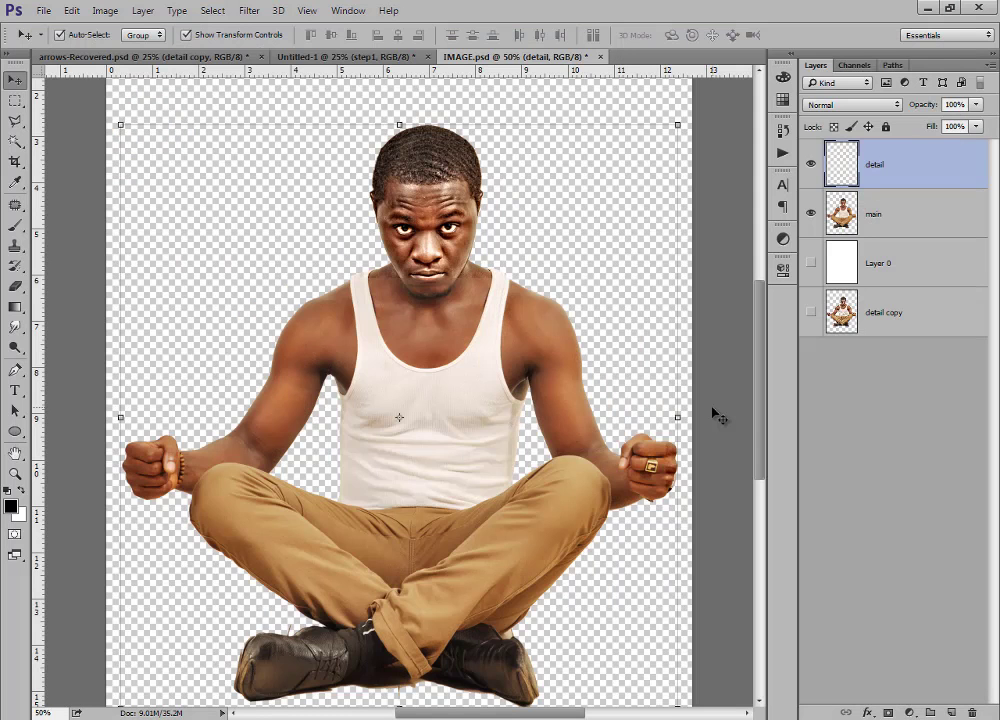
left_click(811, 164)
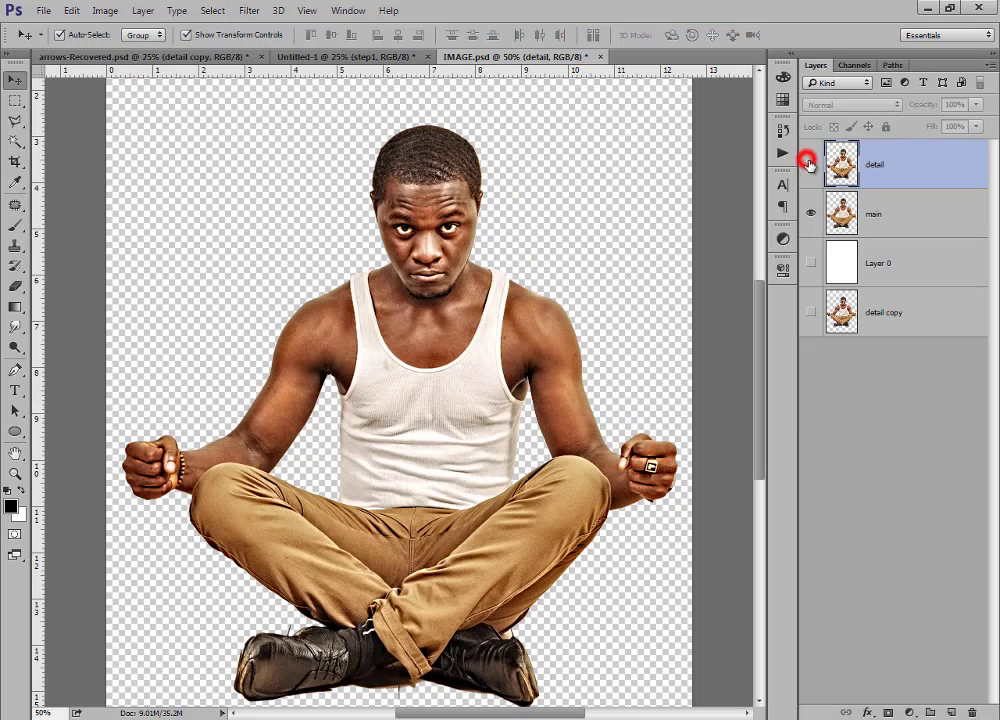
left_click(811, 164)
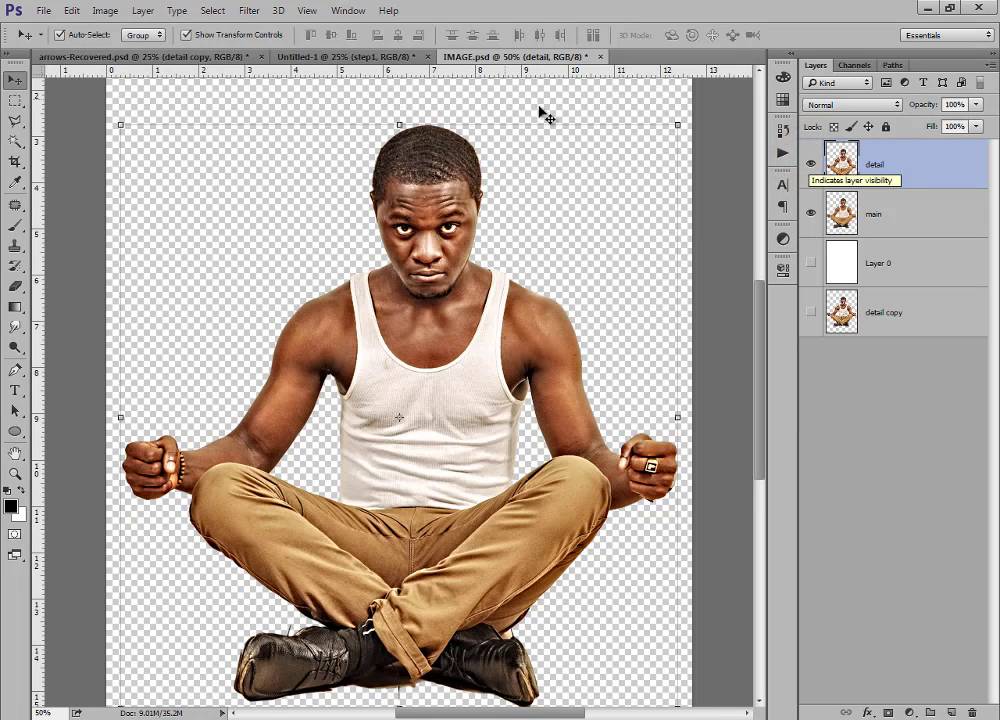
Open Topaz Clean 3 for the detail layer, choose the Creatif GFX preset and check the man's face.
left_click(249, 11)
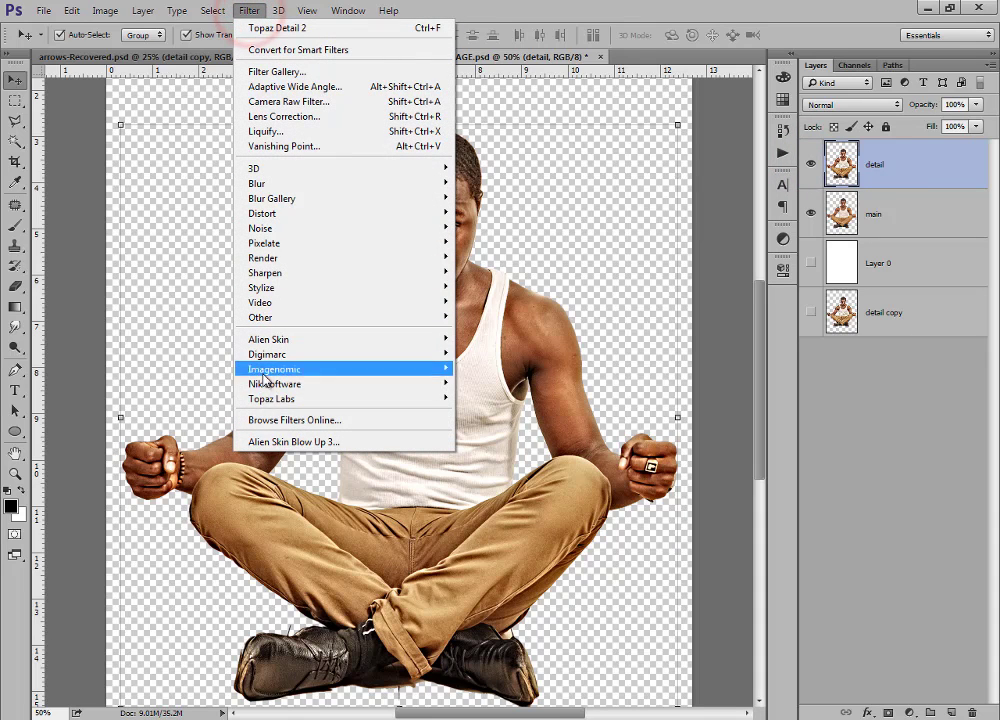
left_click(291, 399)
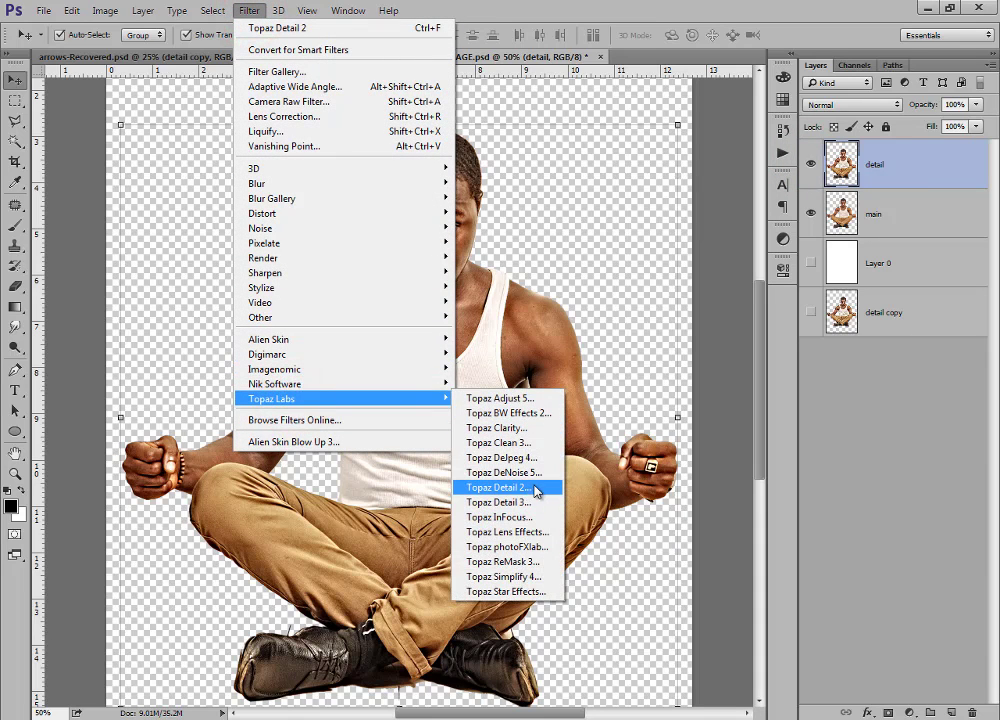
left_click(520, 443)
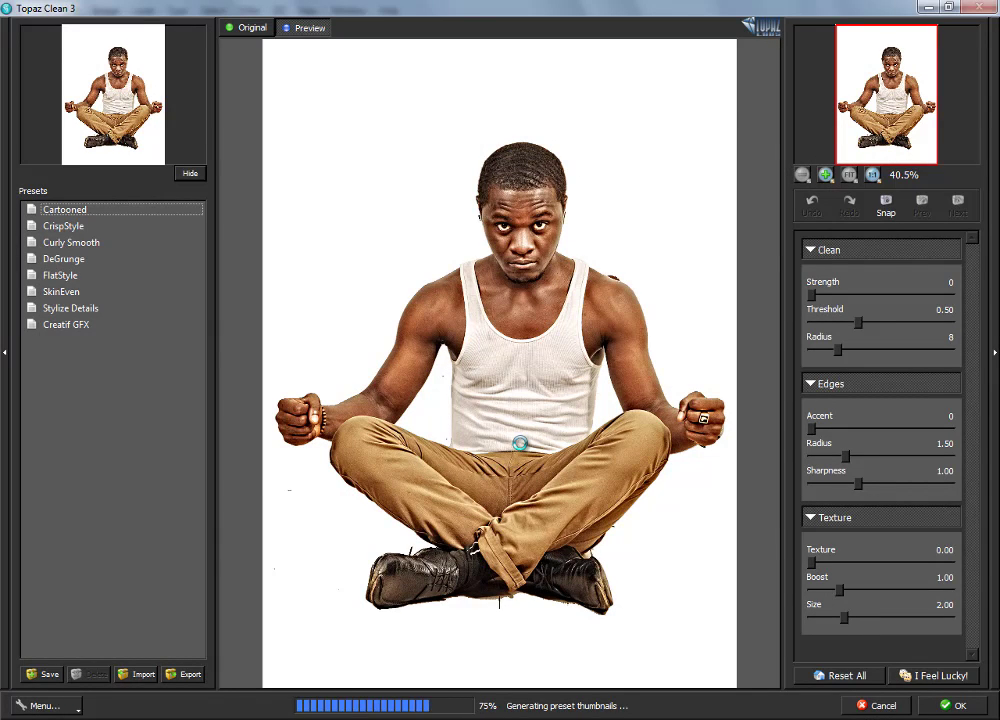
left_click(520, 443)
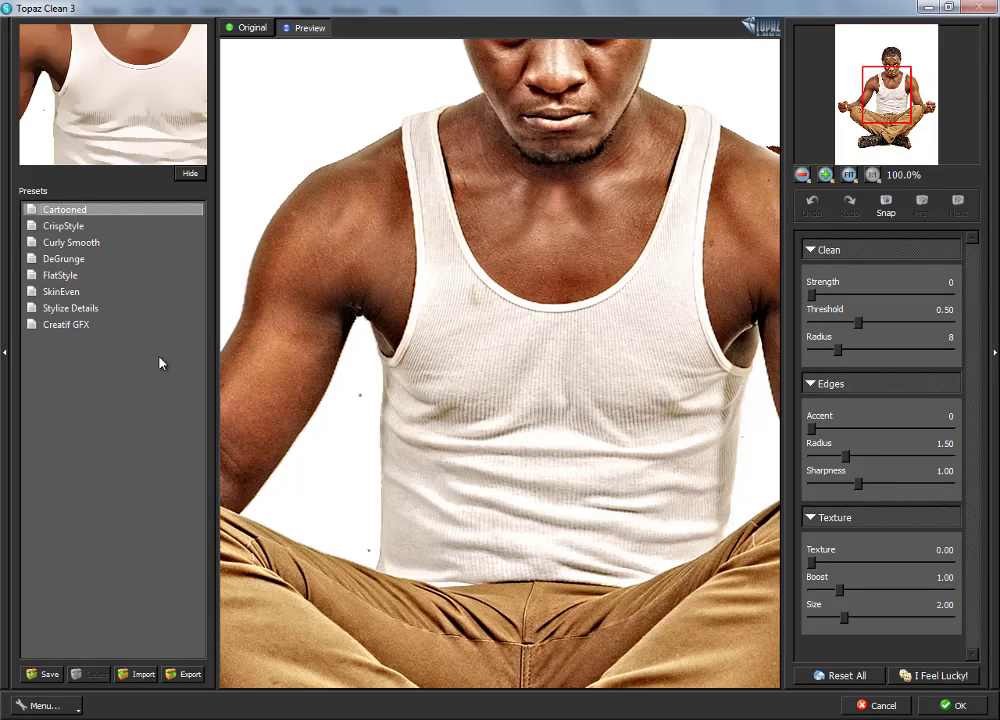
left_click(68, 329)
left_click(74, 331)
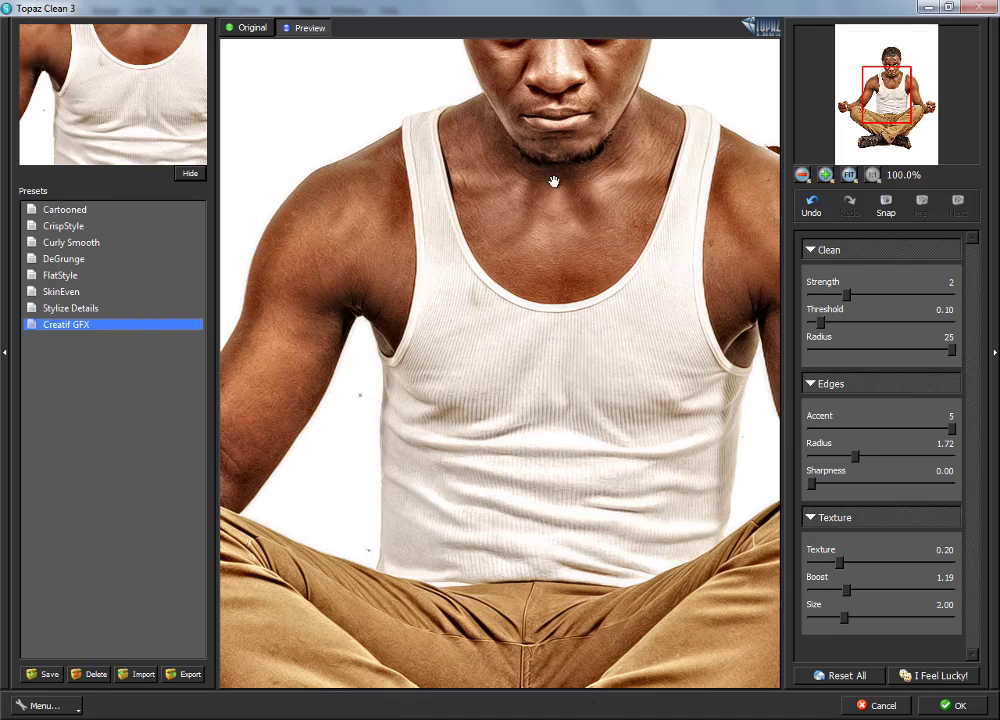
left_click_drag(553, 181, 547, 167)
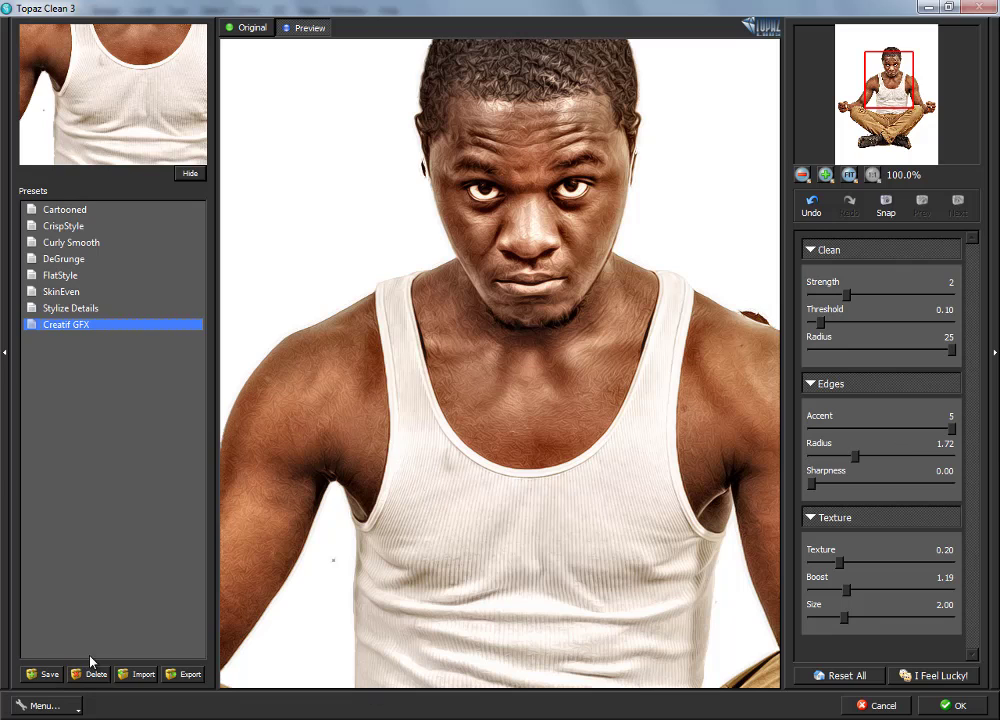
left_click(47, 676)
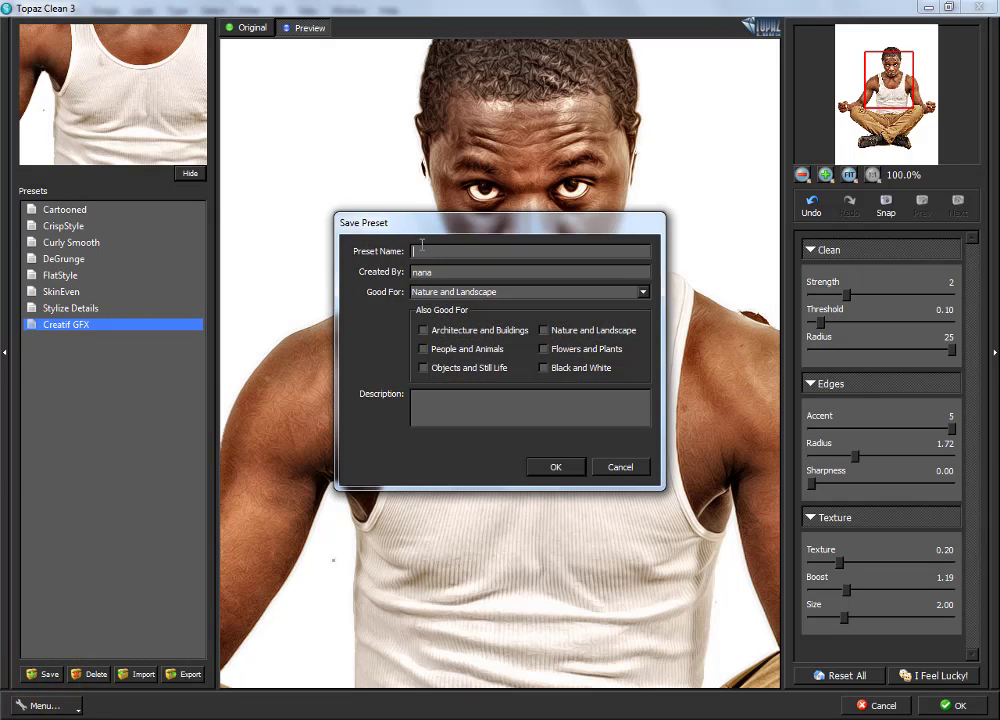
left_click(412, 249)
left_click(621, 467)
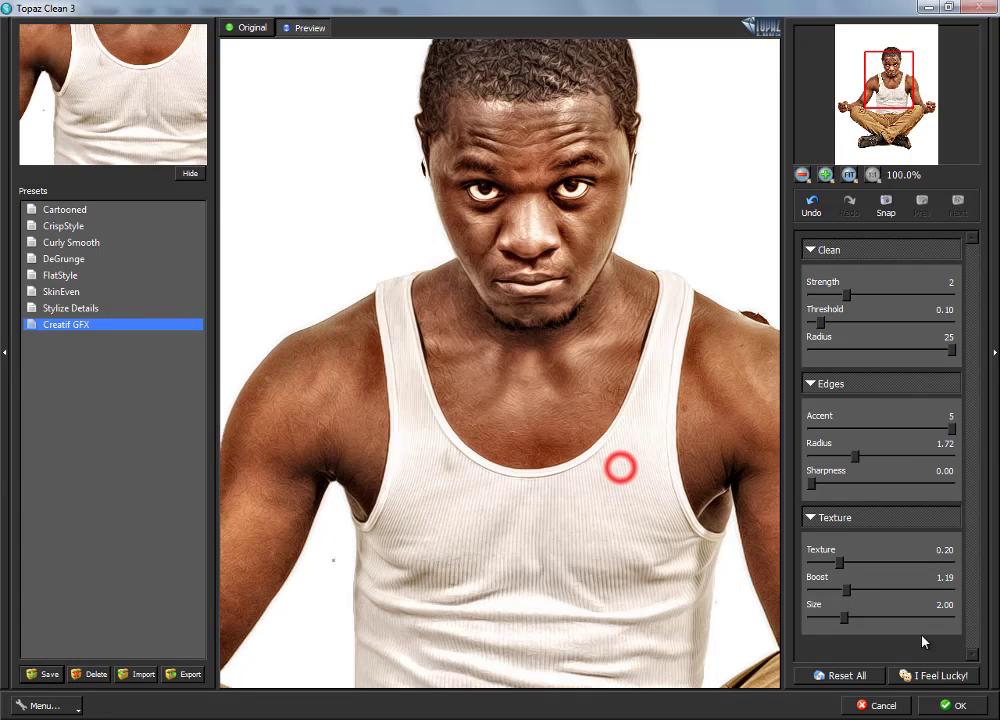
Apply the Topaz Clean 3 settings and compare the seated man with the detail layer hidden and shown.
left_click(953, 702)
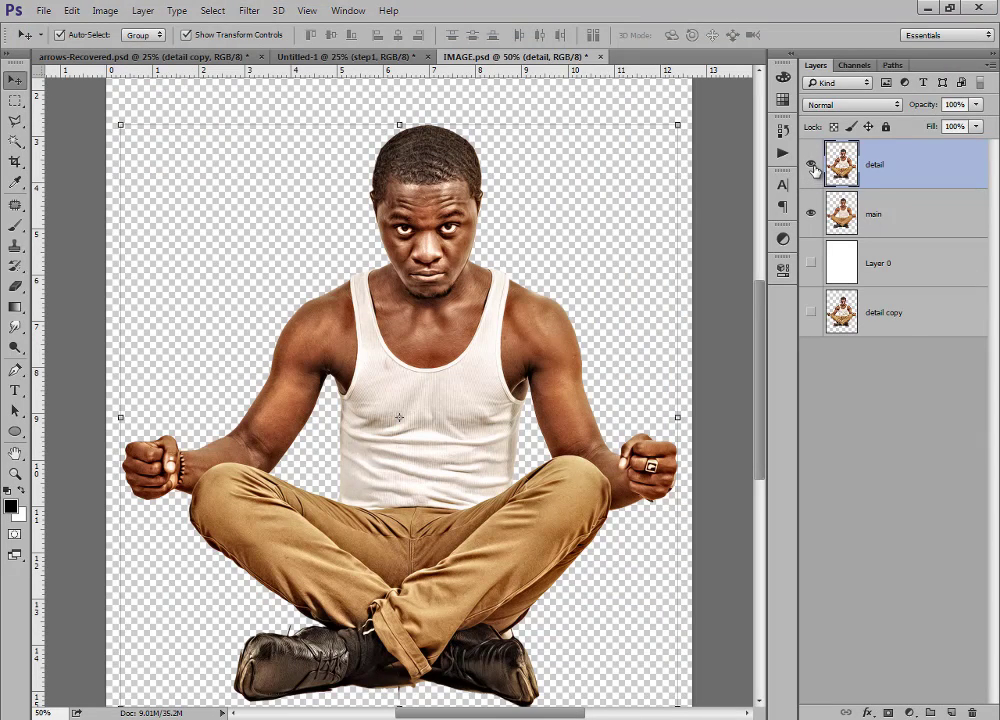
left_click(811, 166)
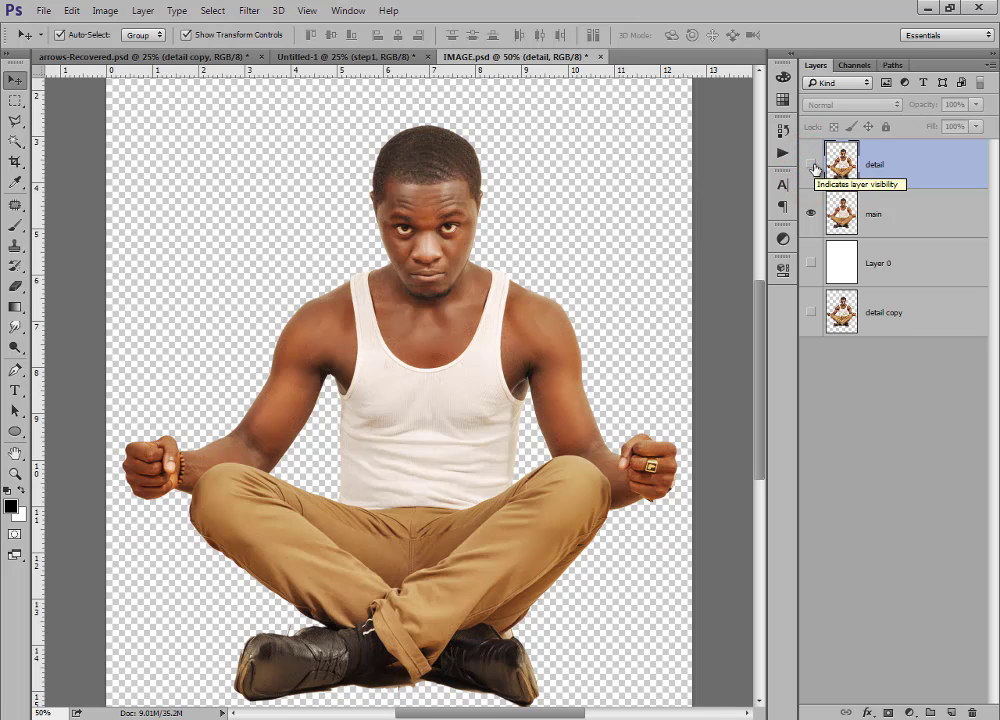
left_click(811, 164)
scroll(390, 368, "down", 1)
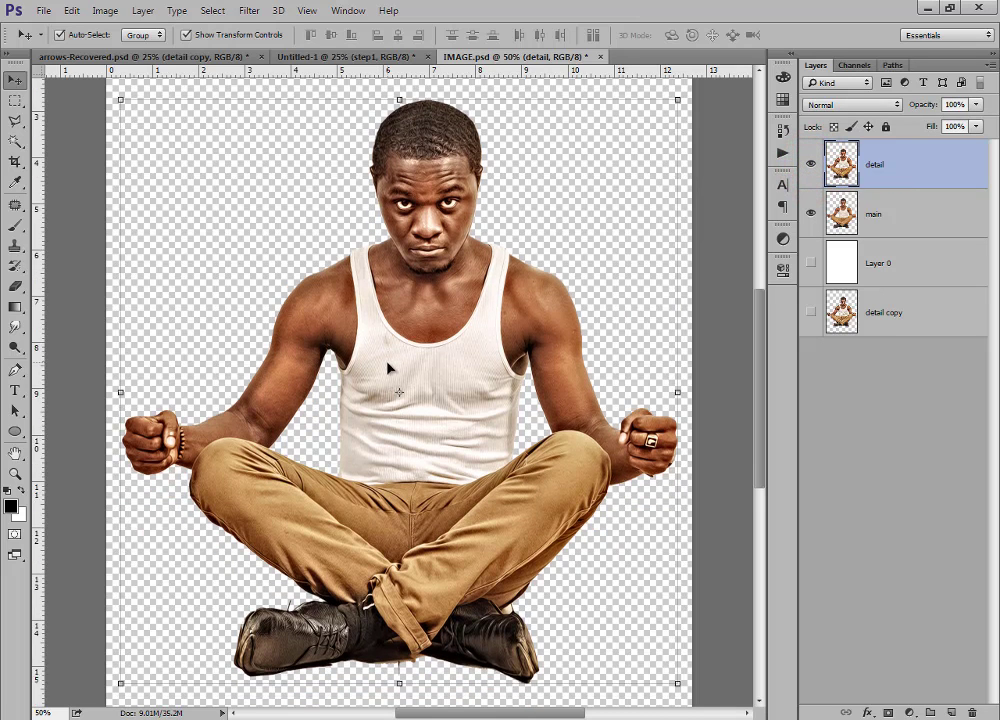
scroll(388, 367, "down", 2)
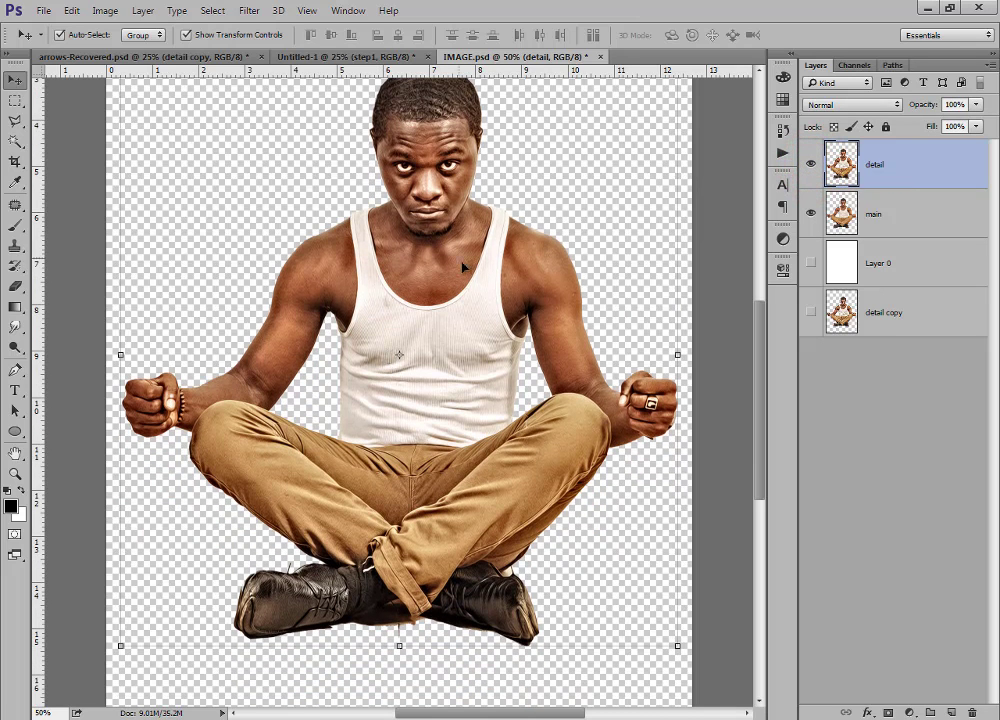
scroll(440, 385, "up", 1)
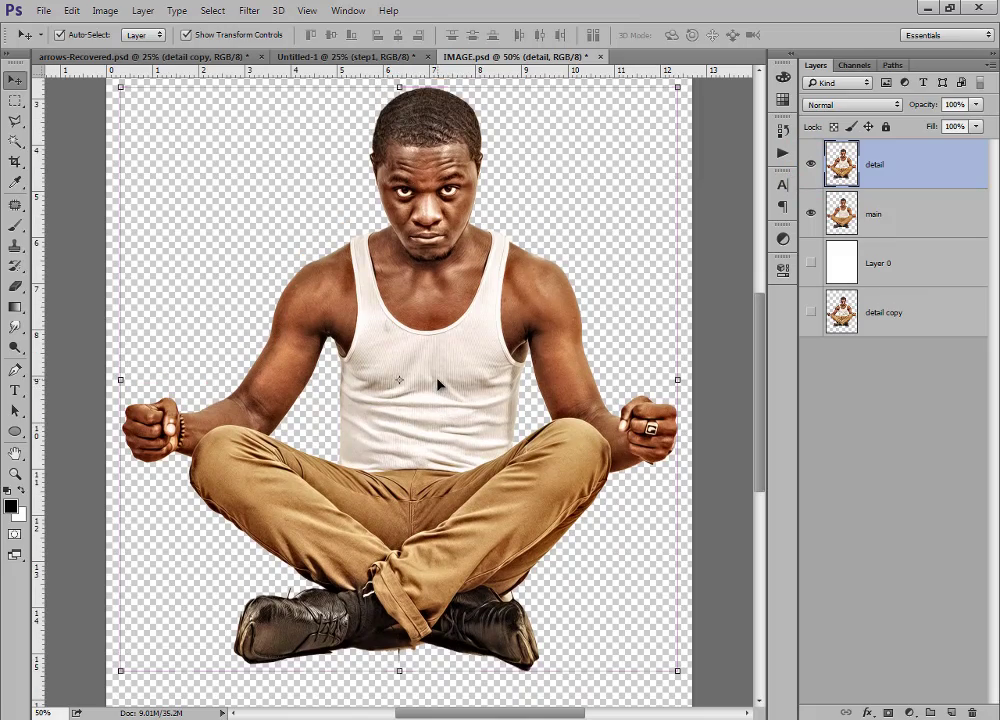
key("ctrl+plus")
key("ctrl+plus")
scroll(449, 328, "up", 3)
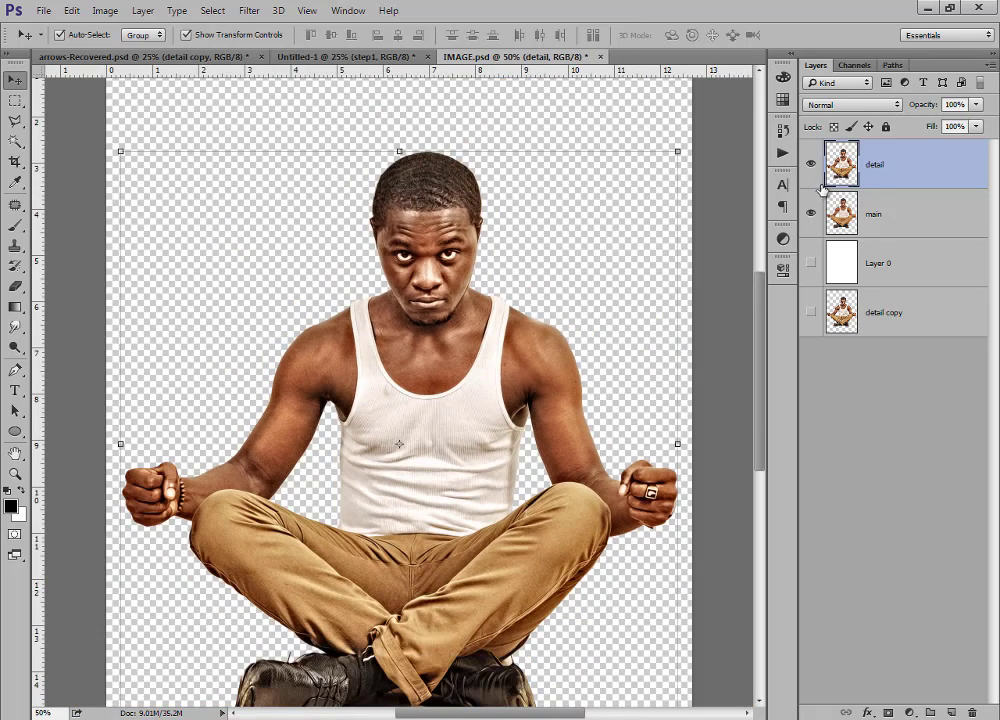
Merge the detail and main layers into a single layer.
left_click(886, 214, "ctrl")
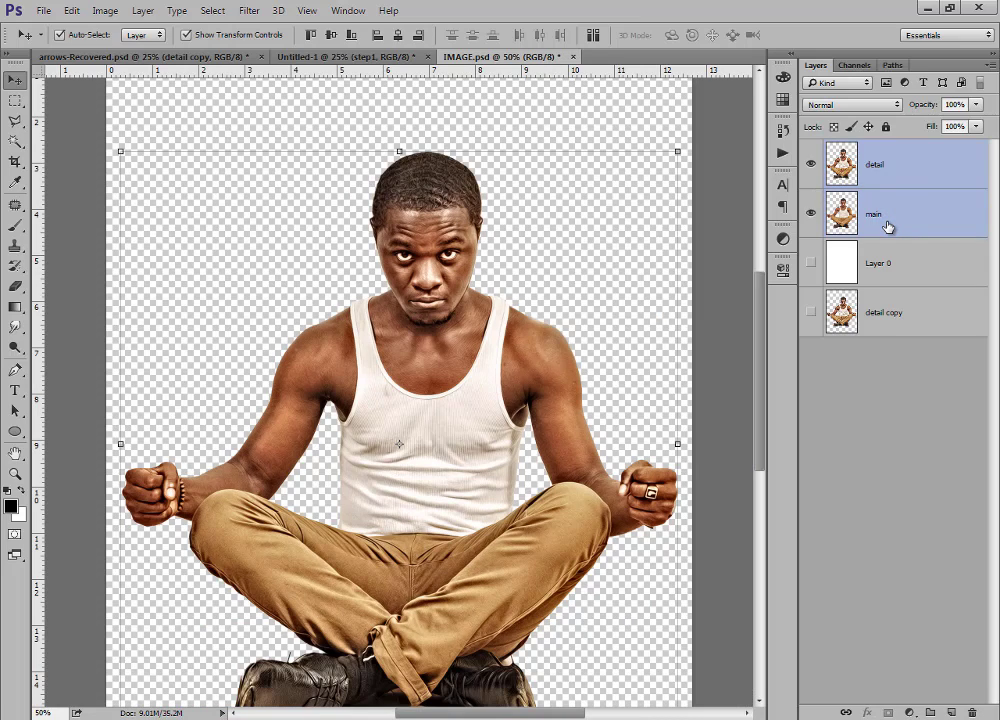
key("ctrl+e")
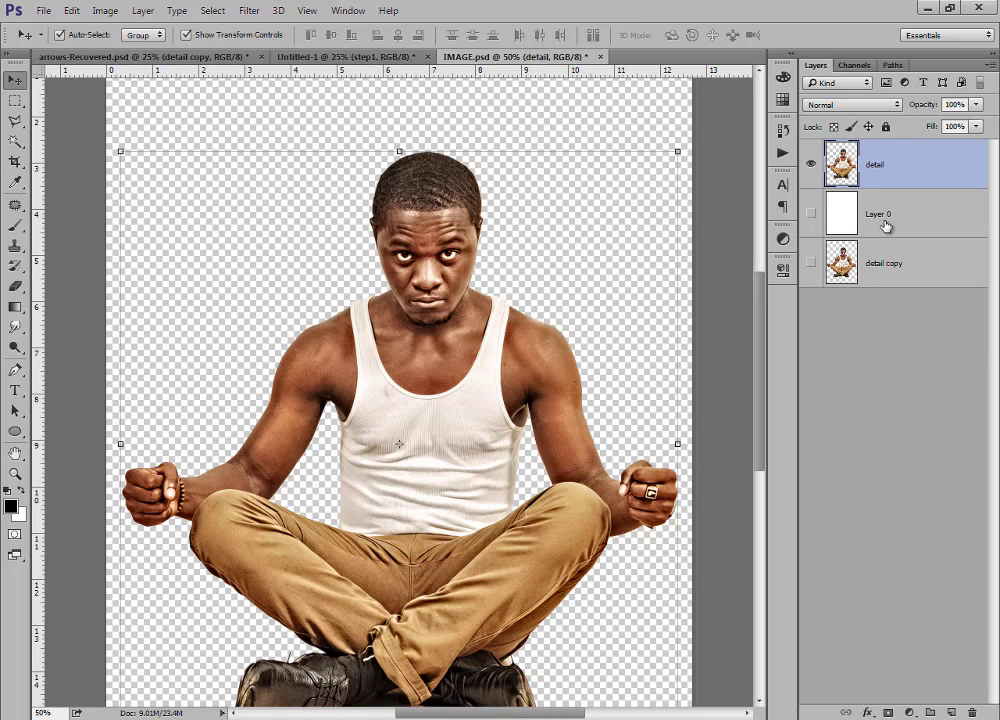
key("ctrl+z")
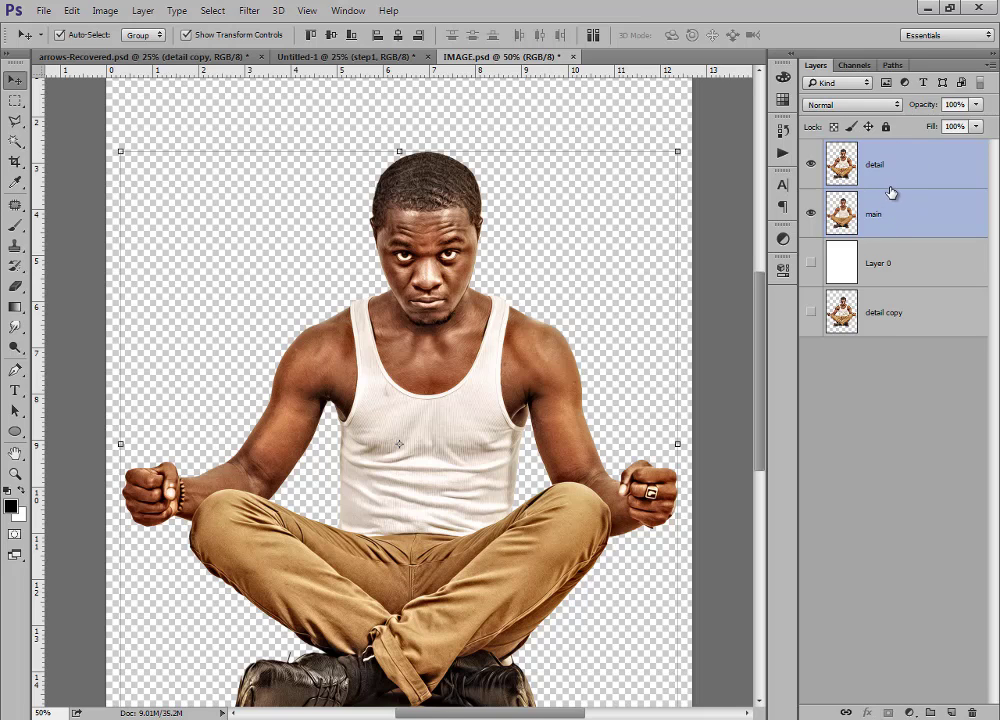
right_click(908, 175)
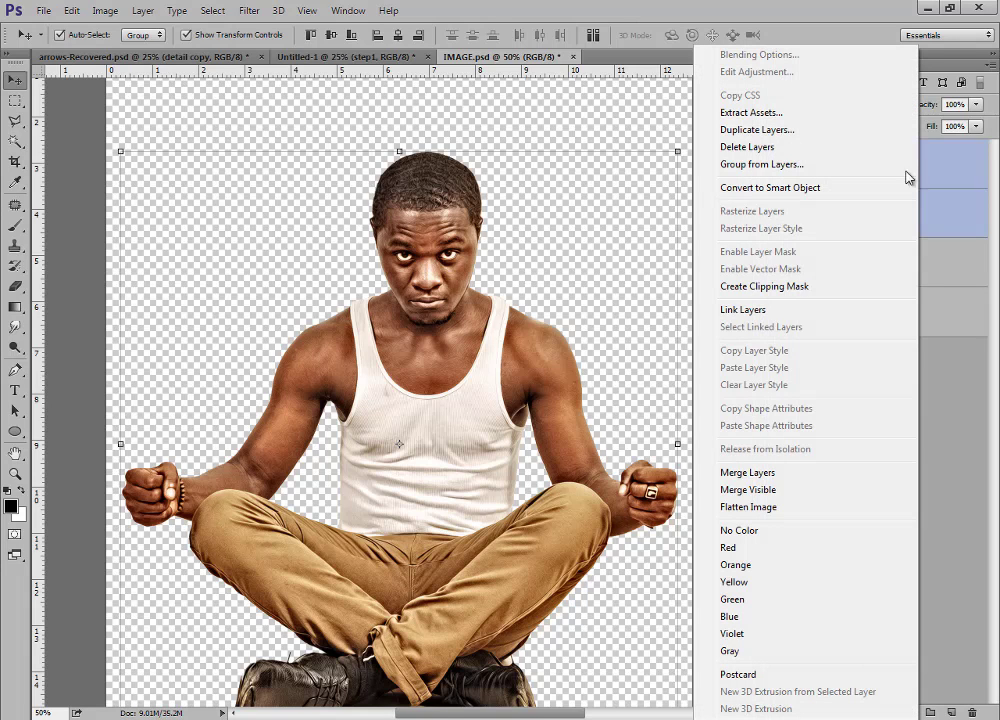
left_click(768, 474)
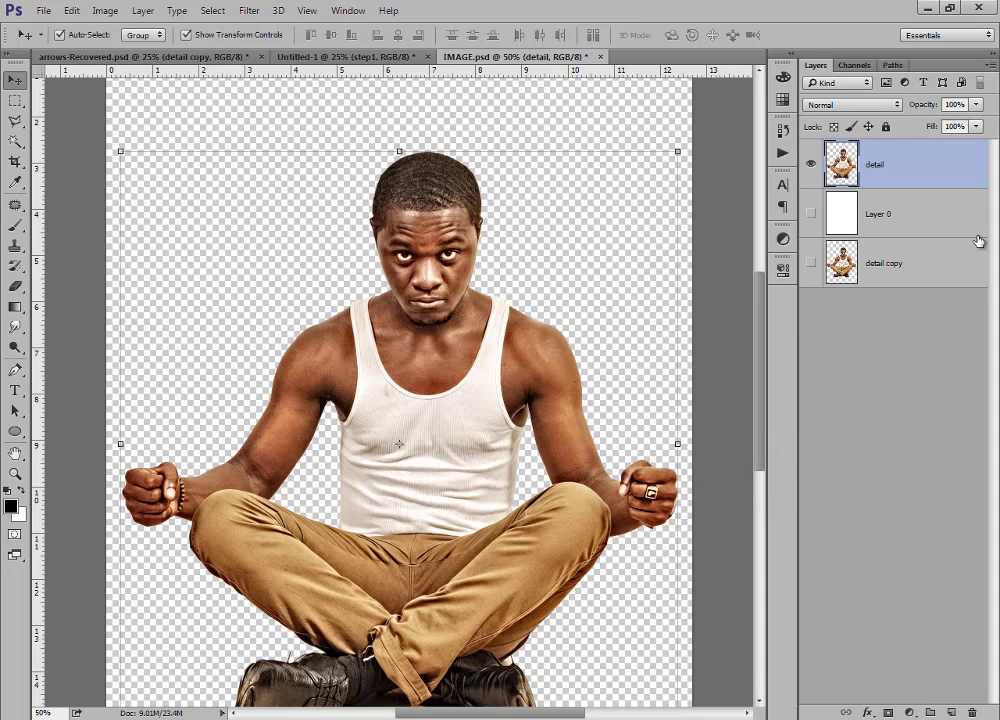
Bring the merged man into Untitled-1 and scale him proportionally to about 173%, spanning nearly the poster's full width in front of the round window.
left_click_drag(436, 238, 390, 320)
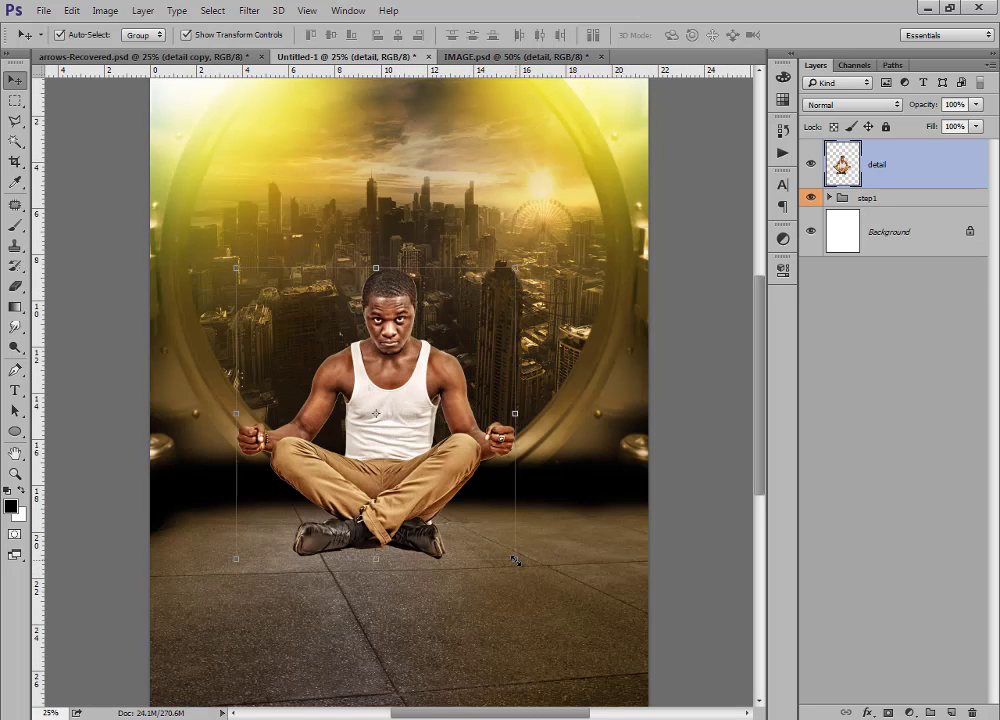
left_click(514, 559)
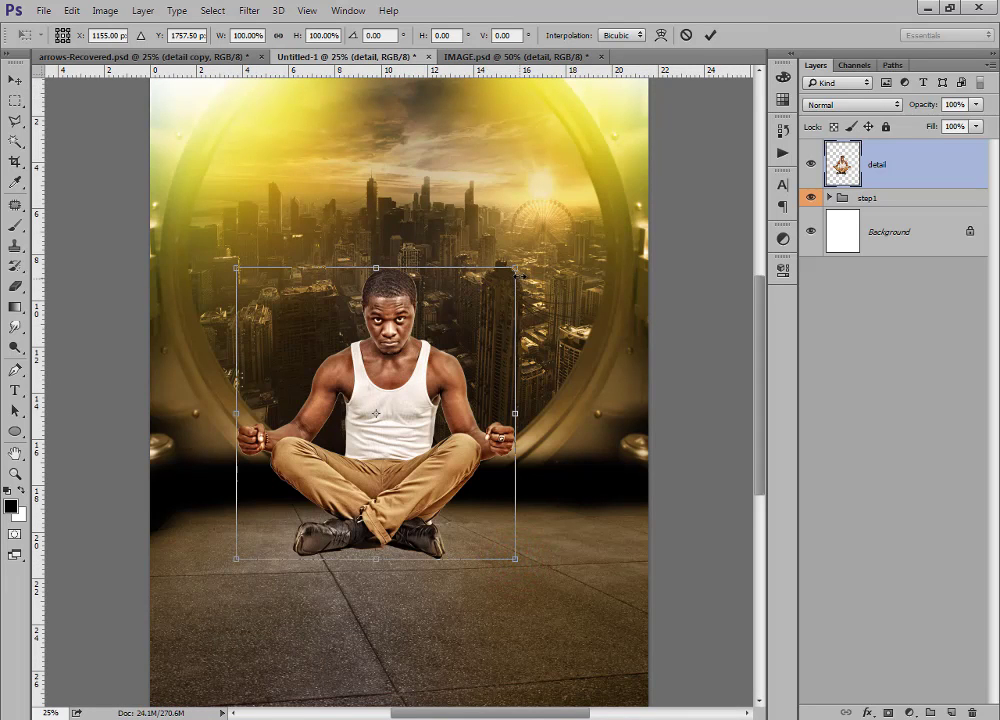
left_click_drag(516, 268, 609, 168)
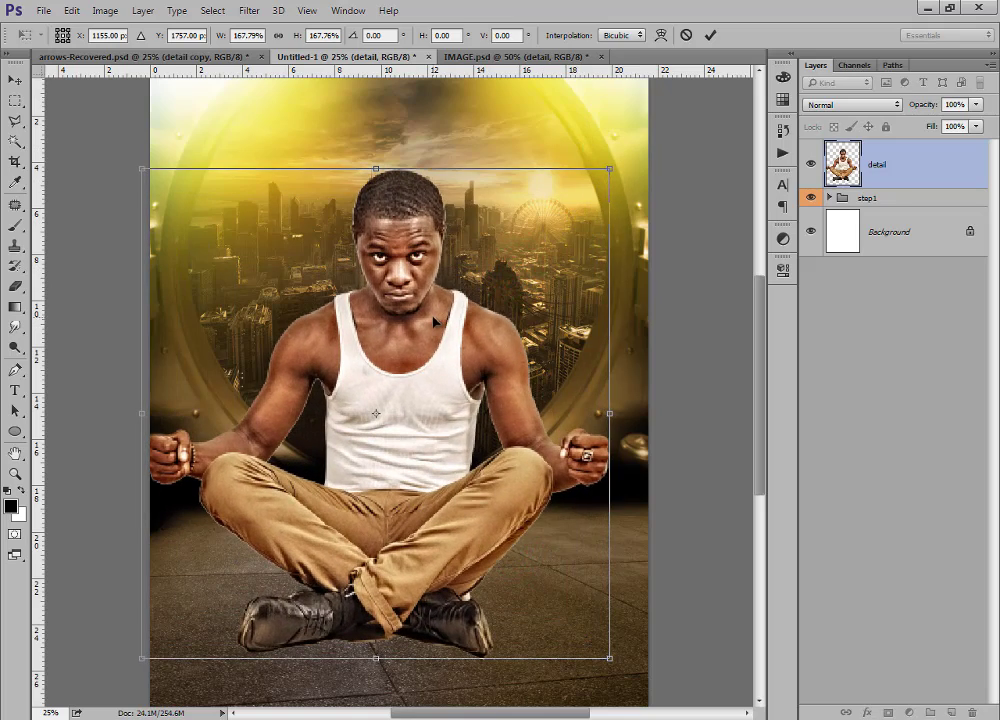
mouse_move(434, 321)
left_mouse_down()
mouse_move(475, 316)
mouse_move(449, 324)
left_mouse_up()
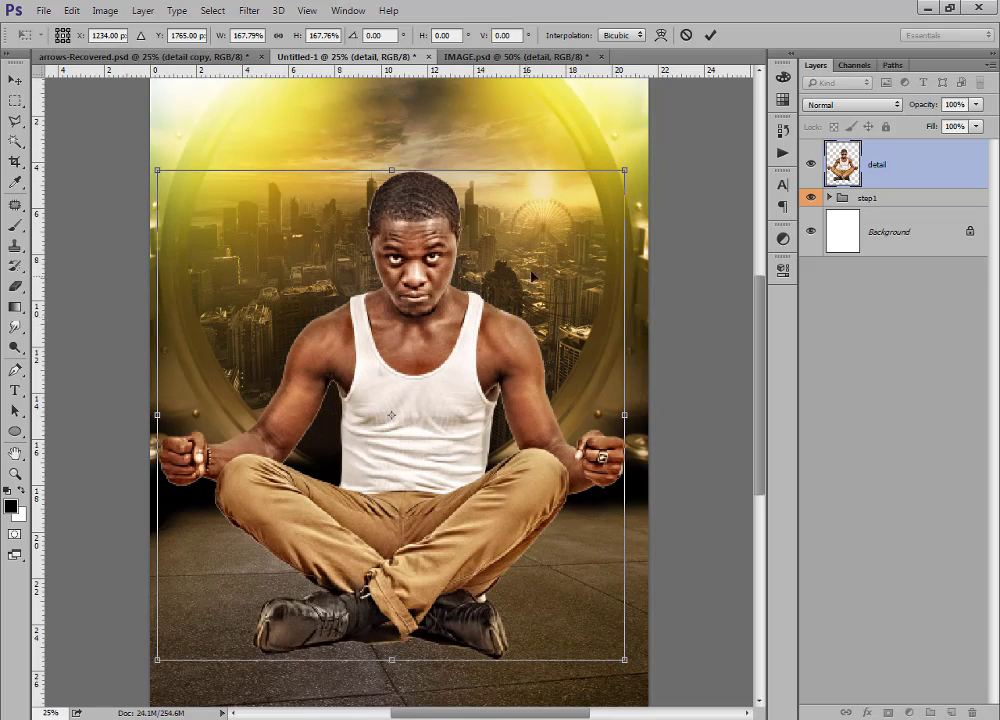
left_click_drag(622, 171, 640, 153)
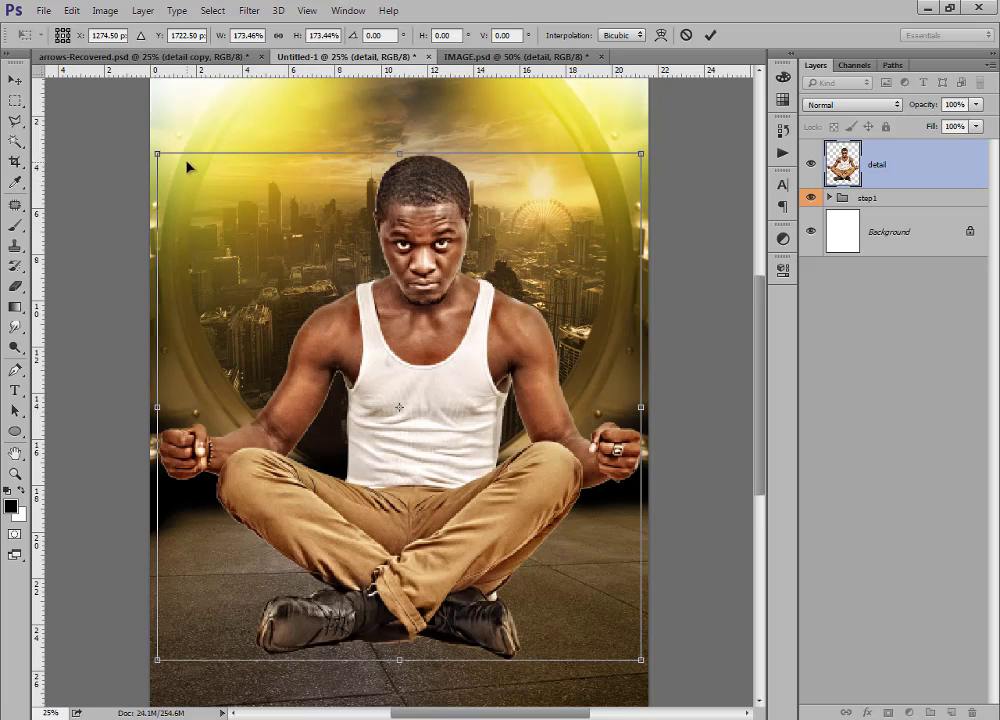
double_click(420, 205)
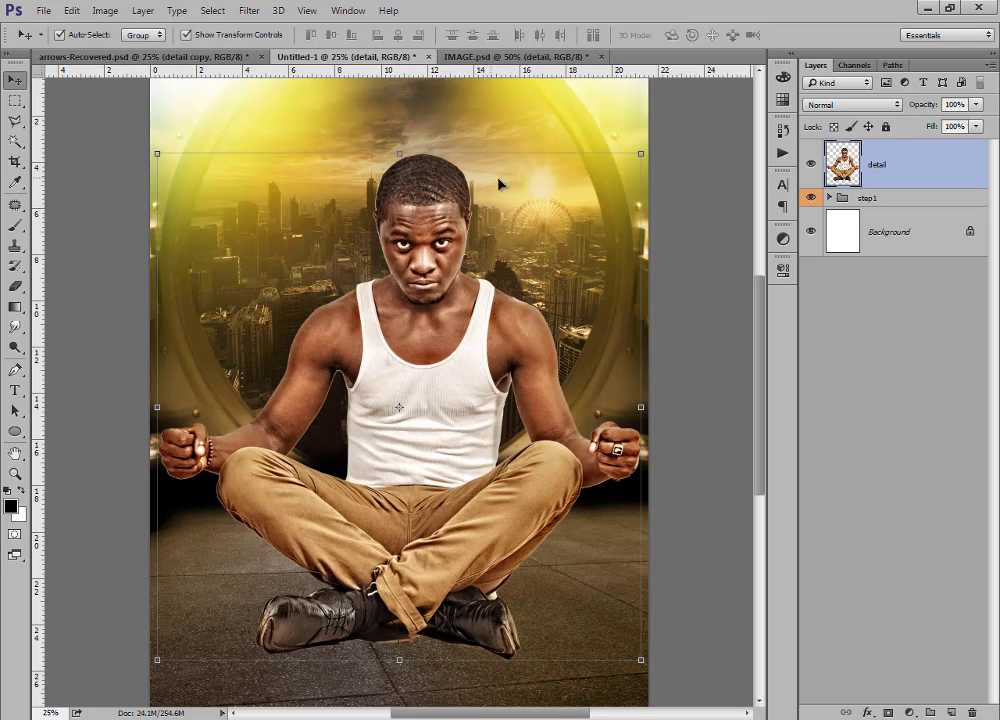
key("ctrl+minus")
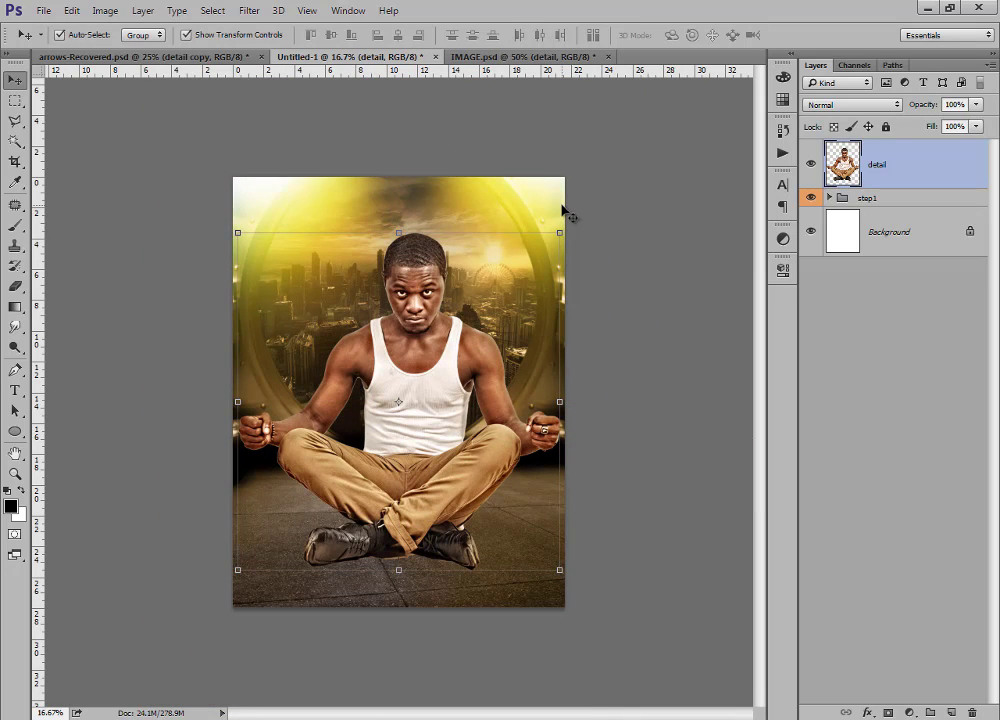
Nudge the seated man slightly left and a little lower in front of the round window.
key("shift+Left")
key("shift+Up")
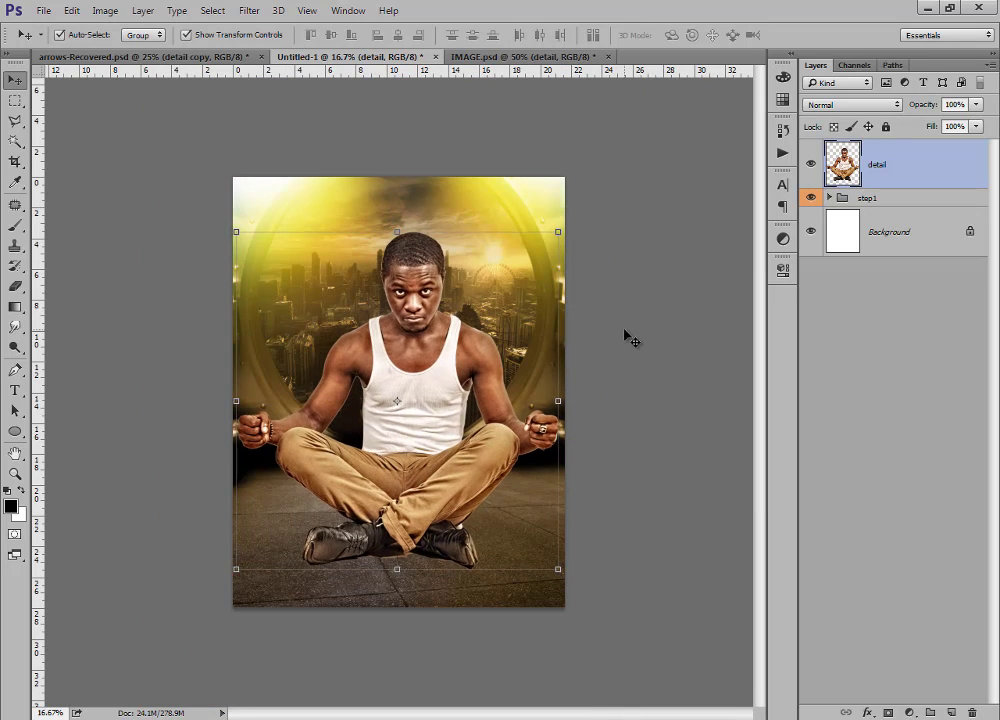
key("shift+Down")
key("shift+Down")
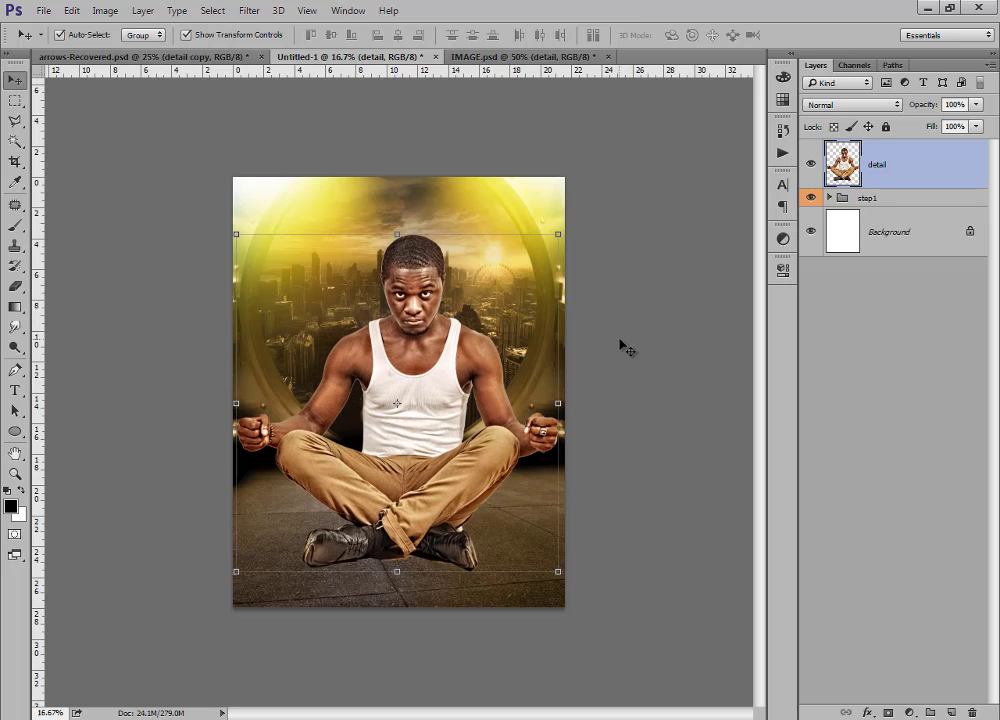
key("shift+Down")
key("shift+Down")
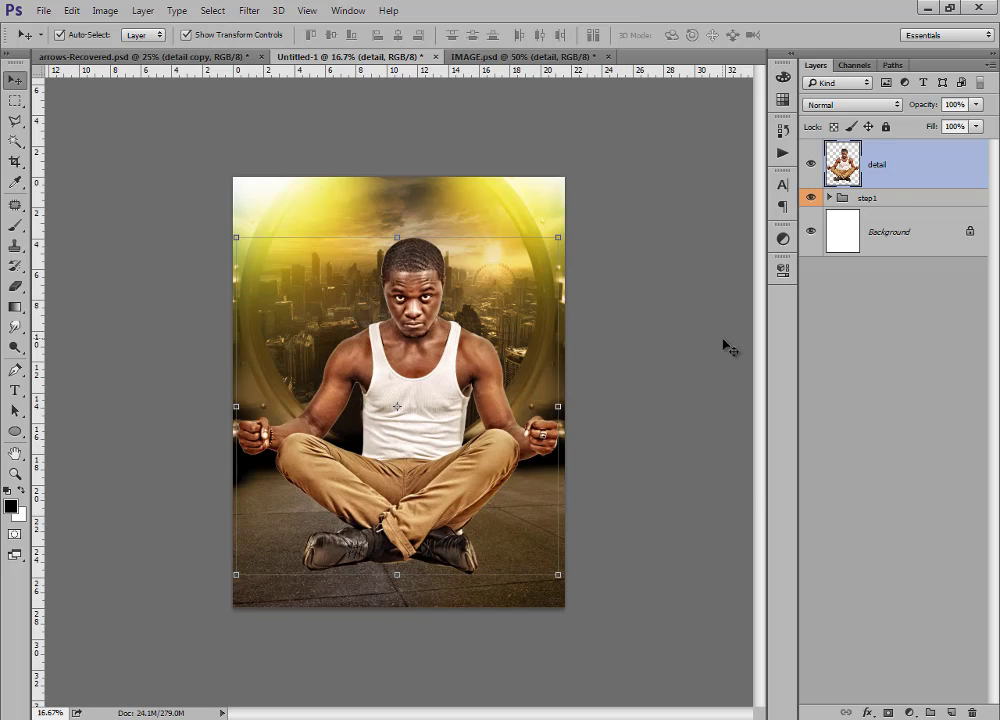
Trim the light fringe on the detail layer inside the gaps between the man's arms and torso, using Magic Wand selections at tolerance 32.
key("ctrl+plus")
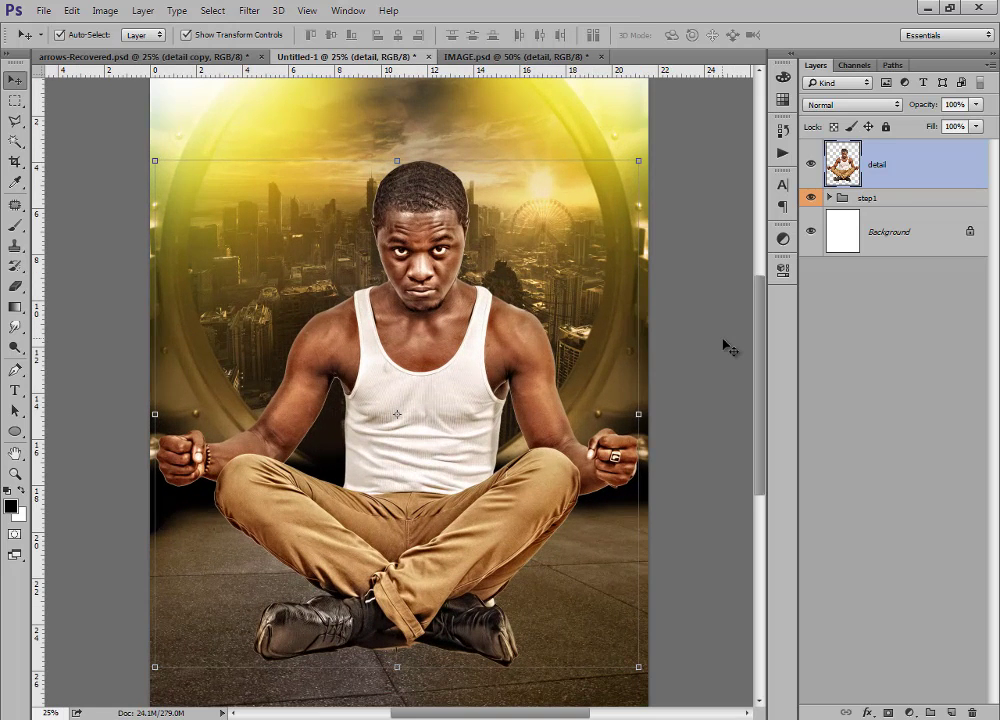
left_click(878, 168)
key("ctrl+plus")
key("ctrl+plus")
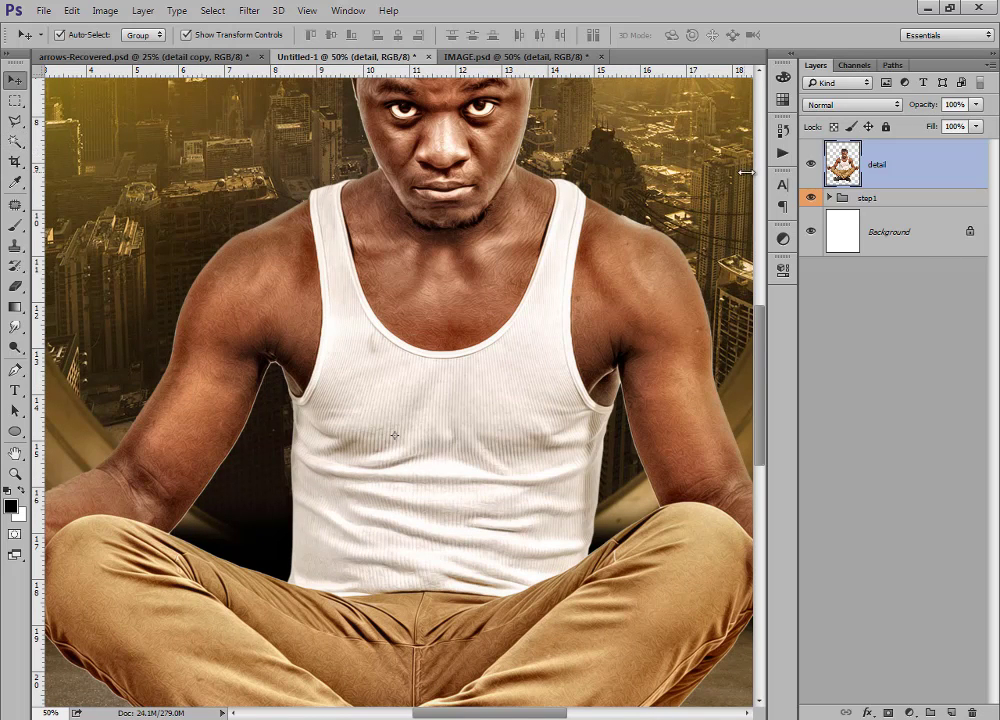
left_click(18, 143)
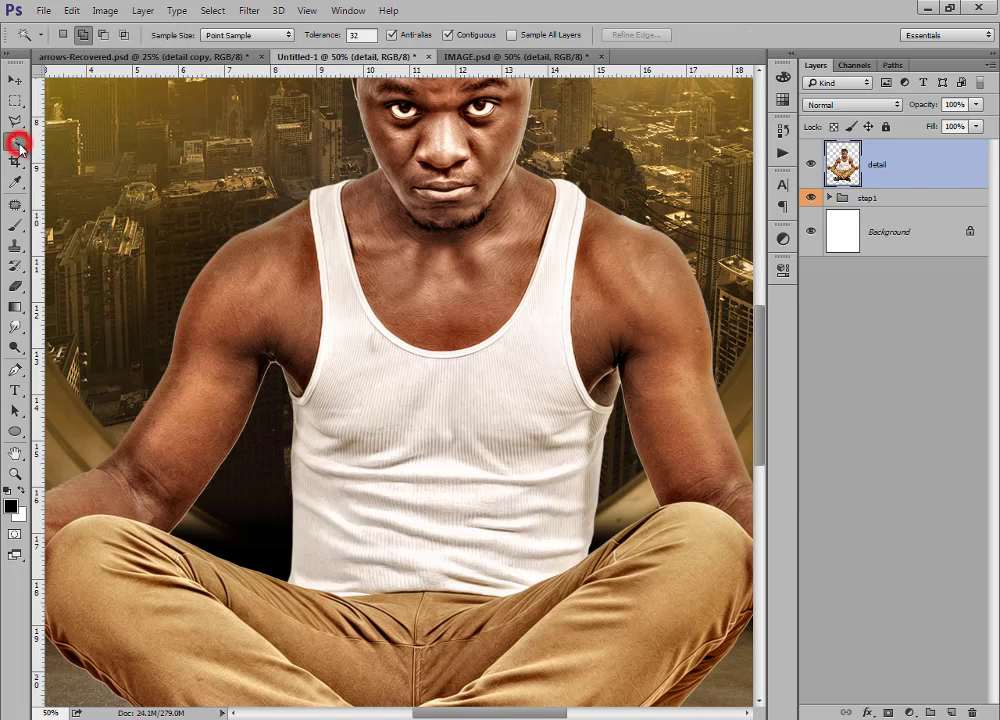
left_click(268, 440)
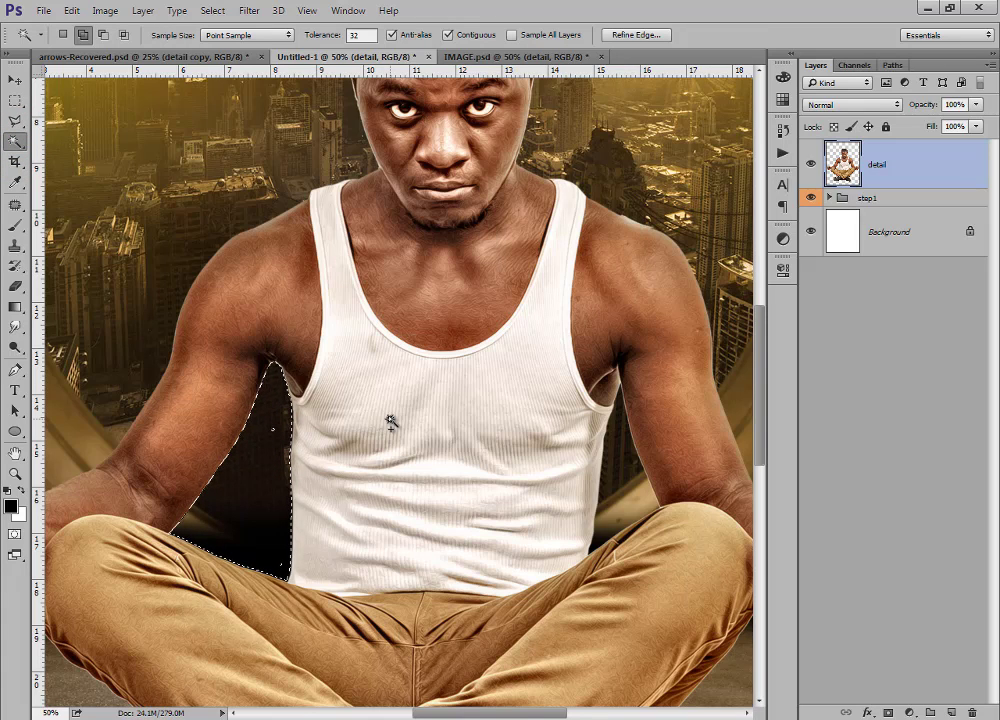
key("ctrl+d")
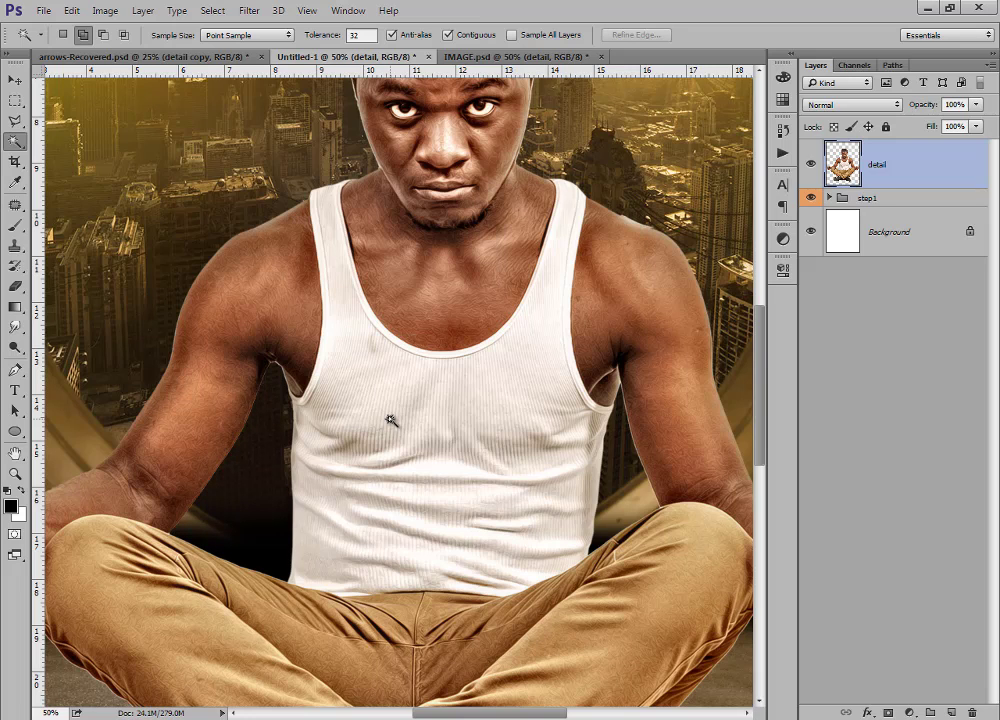
left_click(628, 481)
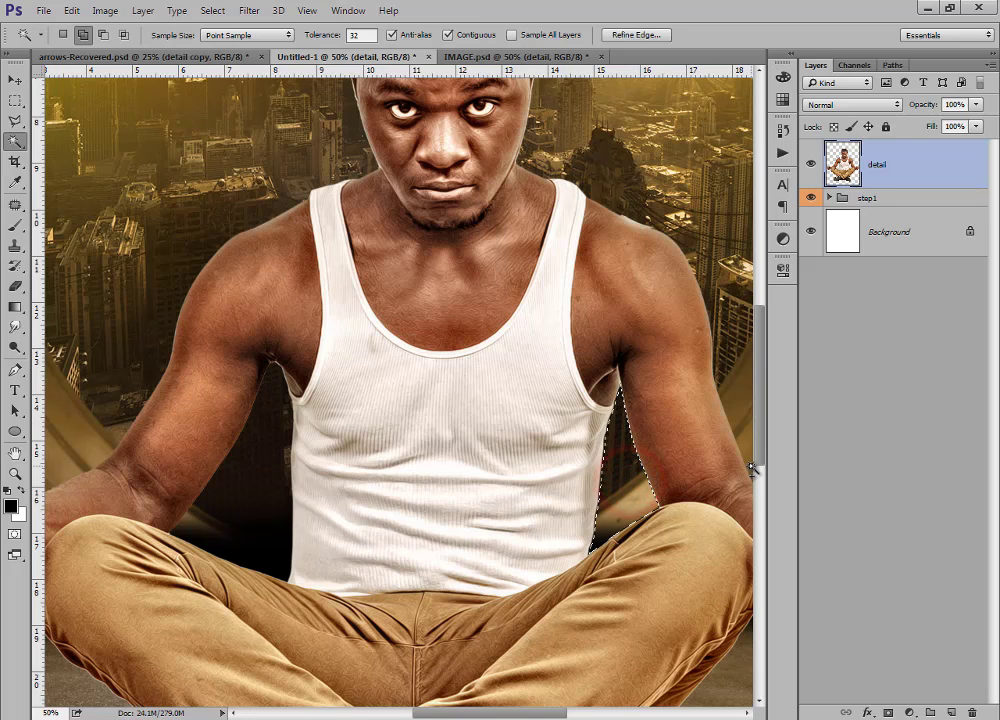
Trim the light fringe around the man's head and shoulders with a Magic Wand selection of the empty area outside him.
scroll(547, 214, "up", 5)
left_click(547, 214)
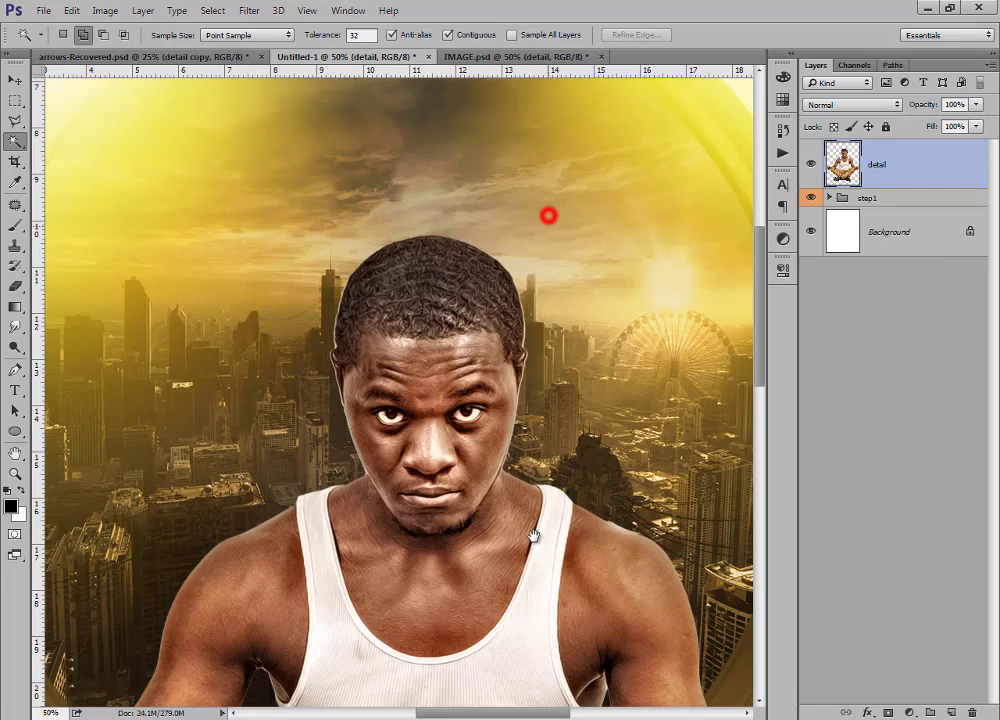
left_click(416, 232)
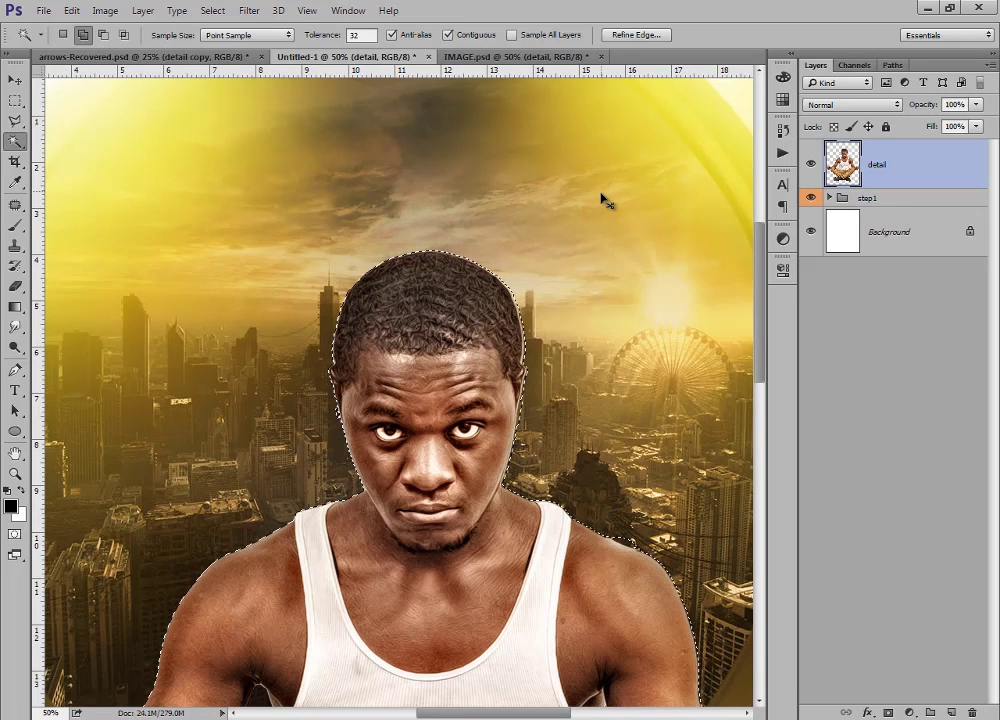
left_click(601, 196)
left_click(579, 307)
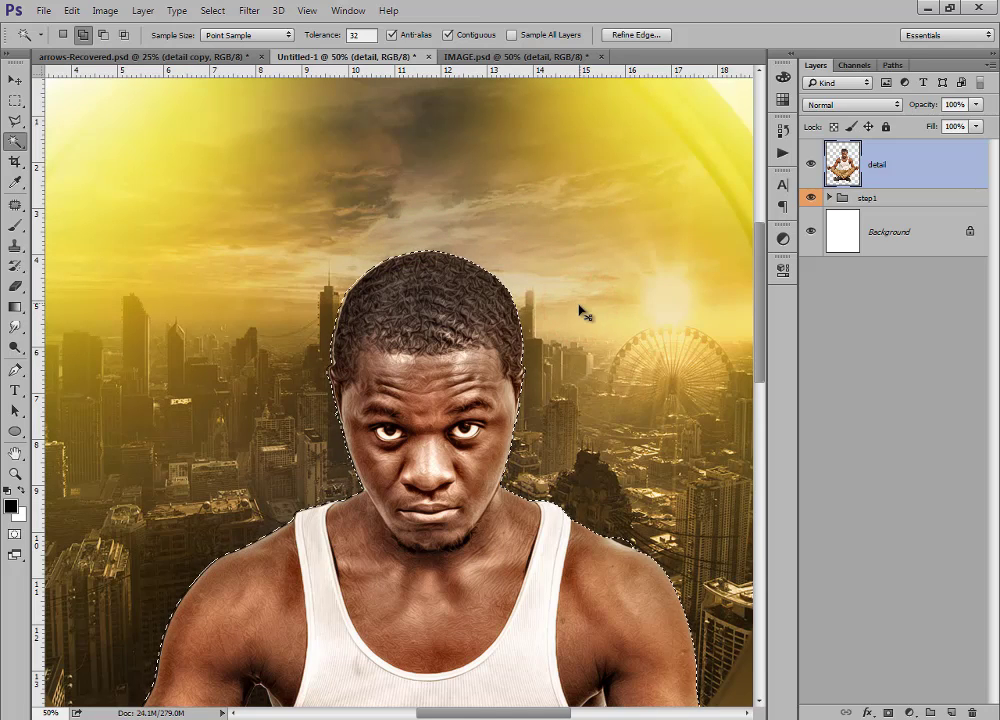
Rotate the seated man by about -0.2° and apply the transform.
scroll(576, 306, "down", 2)
left_click_drag(533, 562, 481, 314)
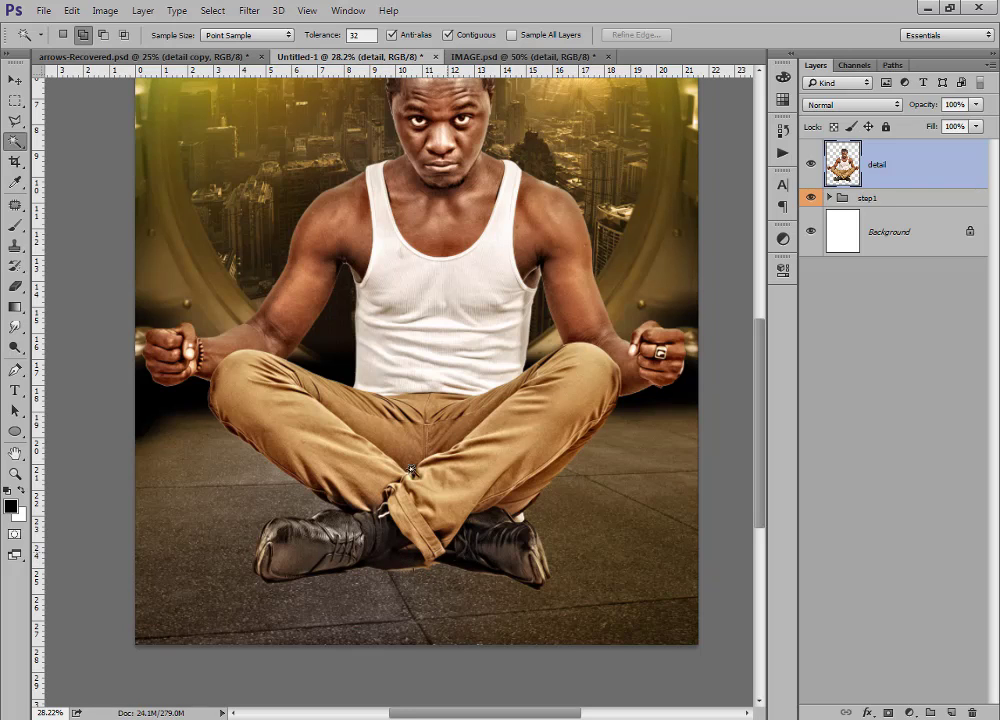
left_click(414, 332)
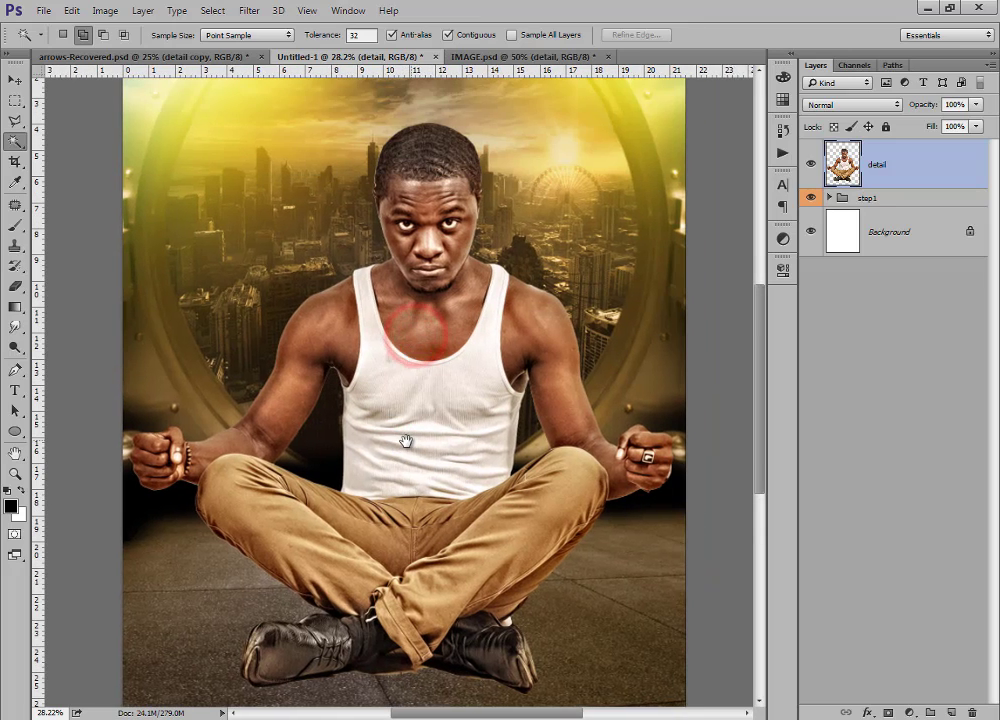
key("ctrl+plus")
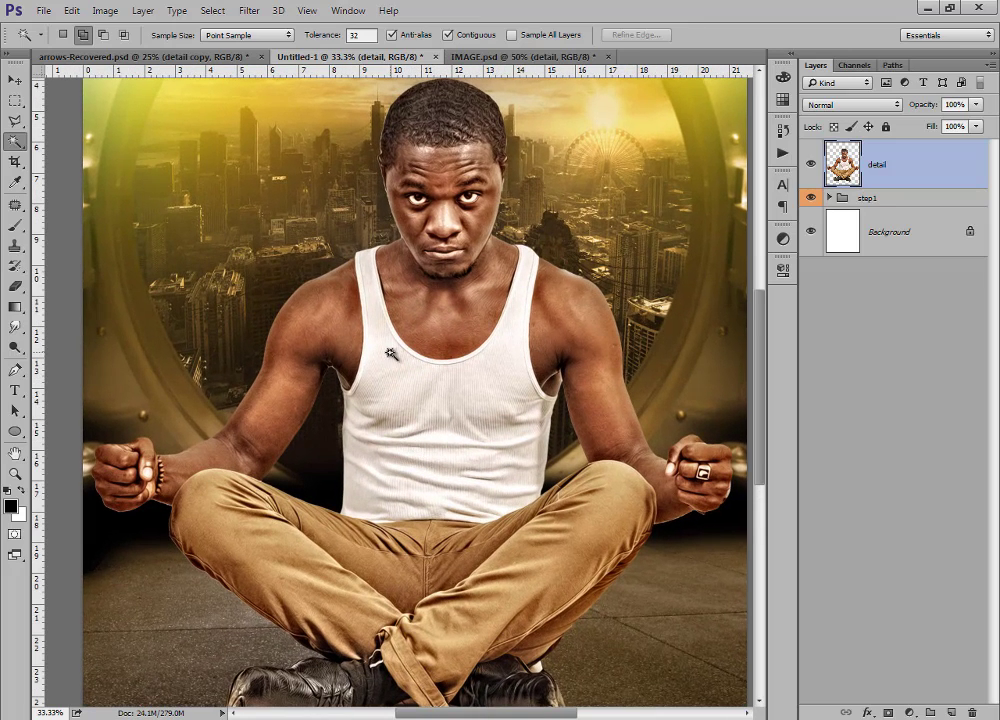
key("ctrl+minus")
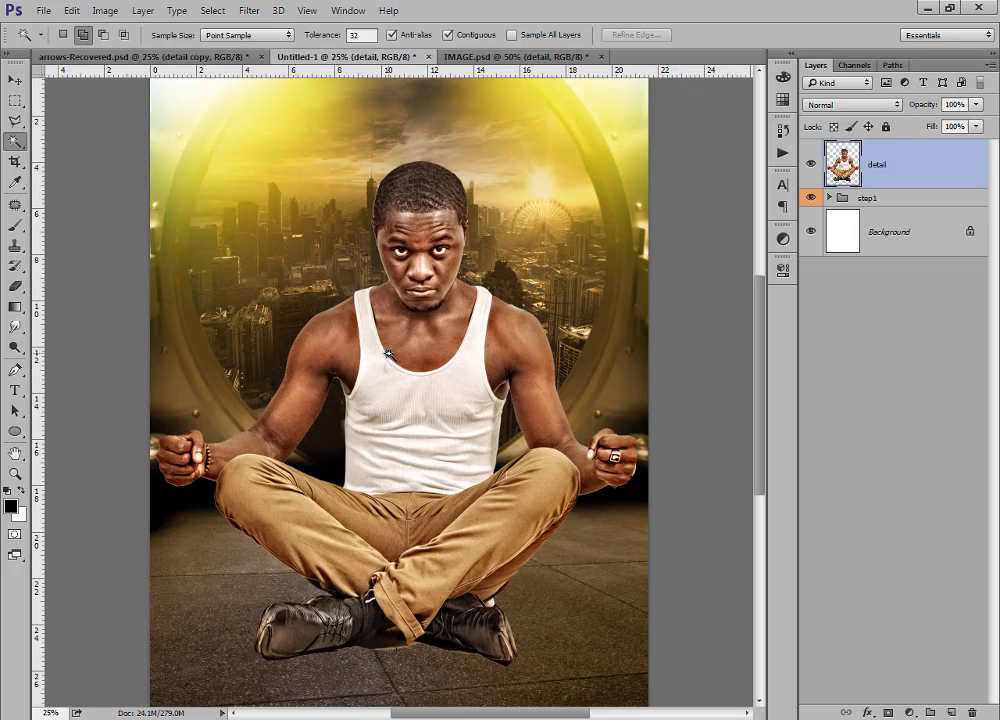
left_click(15, 79)
left_click(152, 158)
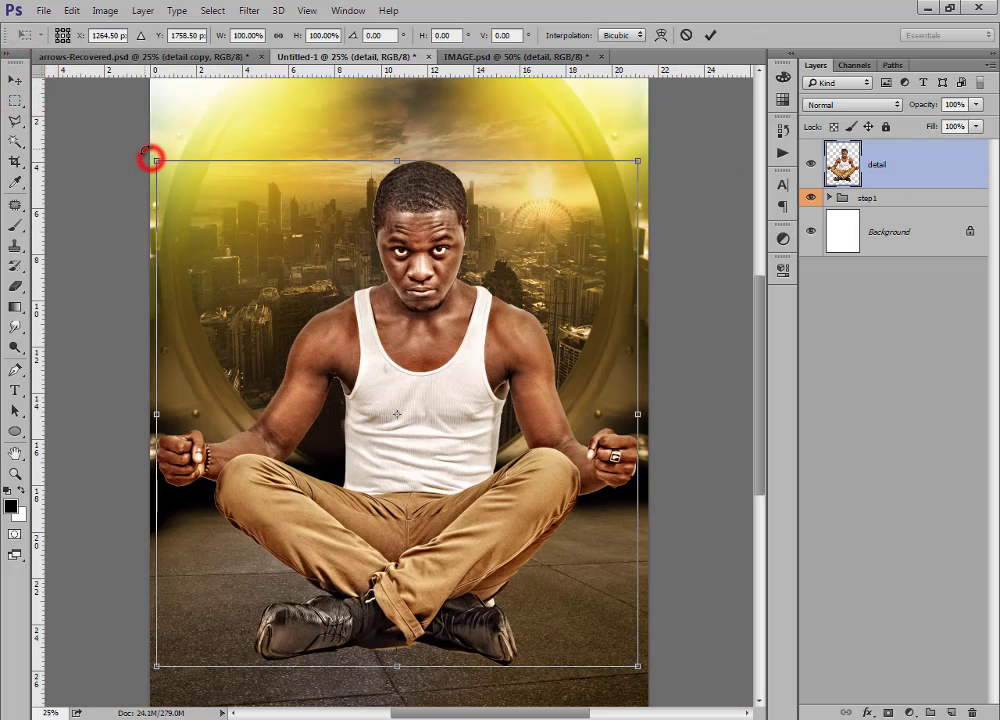
left_click_drag(143, 152, 147, 154)
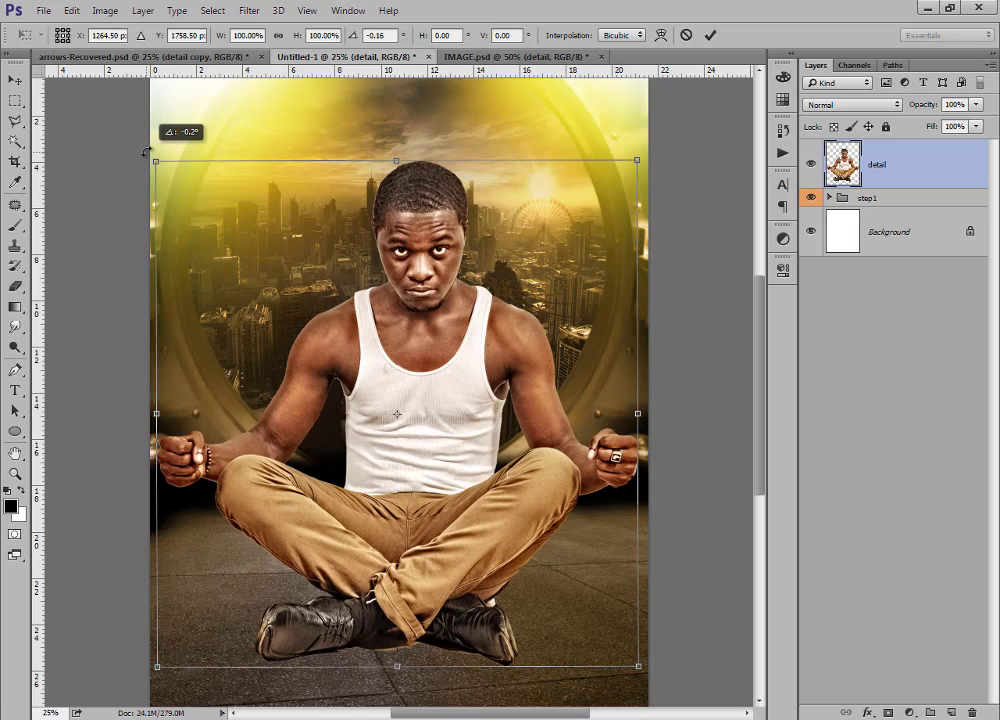
left_click(707, 36)
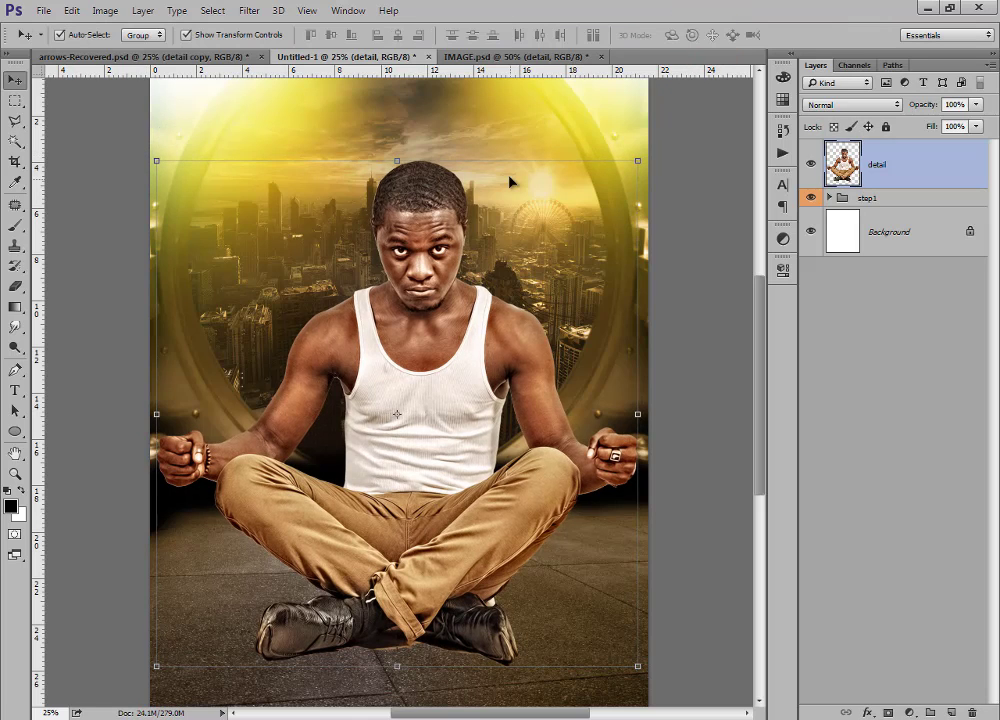
Examine what Layer 12 copy adds to the man's skin in arrows-Recovered.psd by hiding and showing it.
left_click_drag(760, 352, 759, 345)
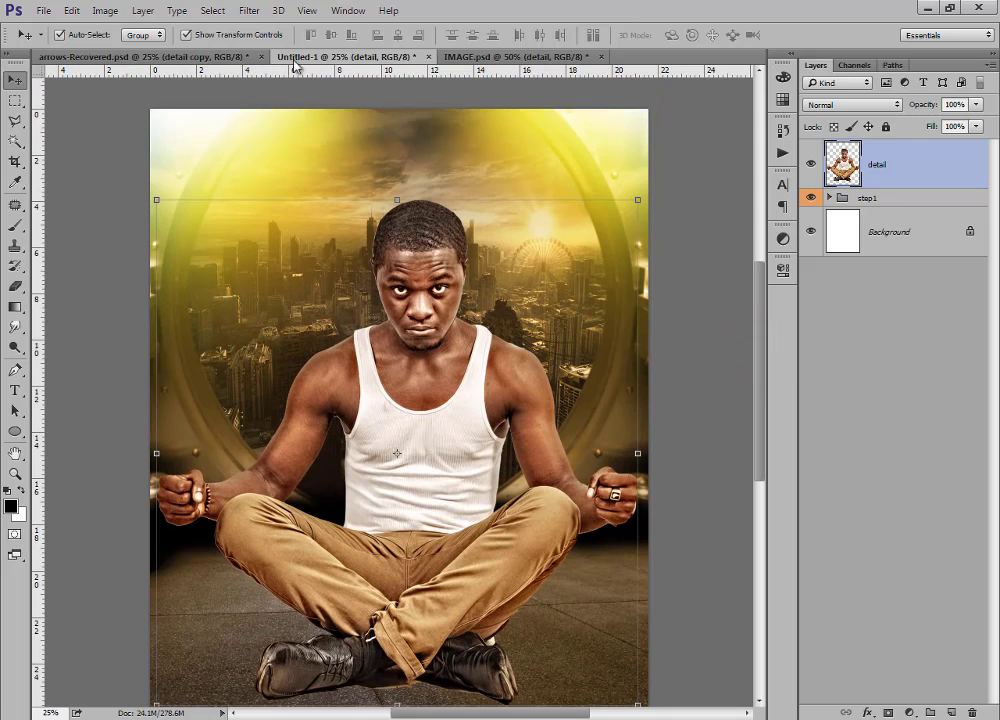
left_click(249, 57)
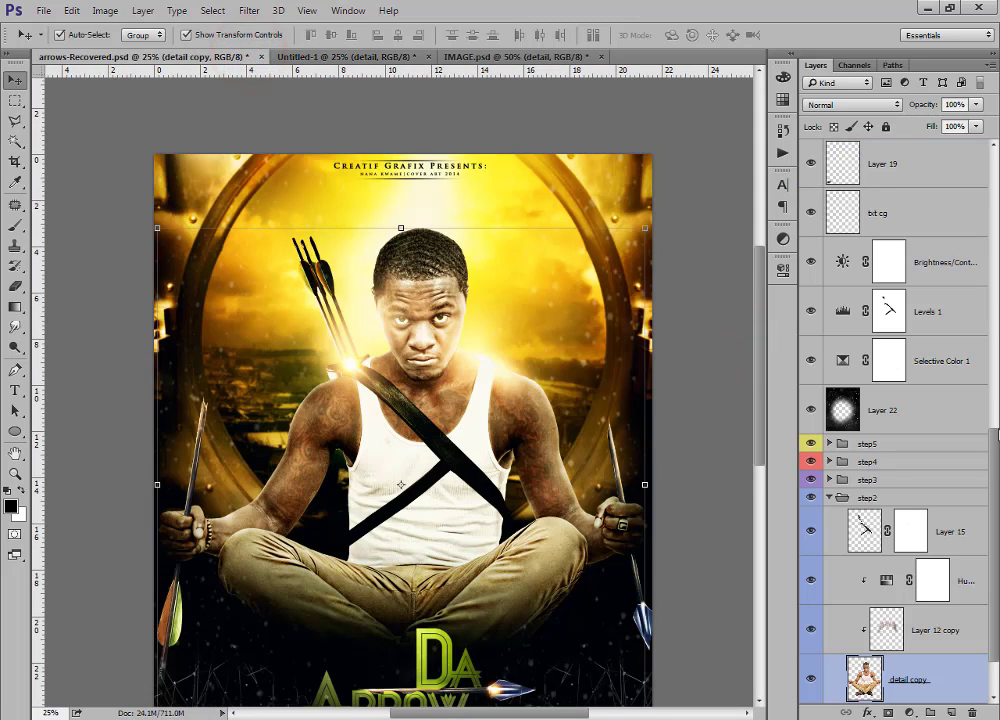
left_click(995, 447)
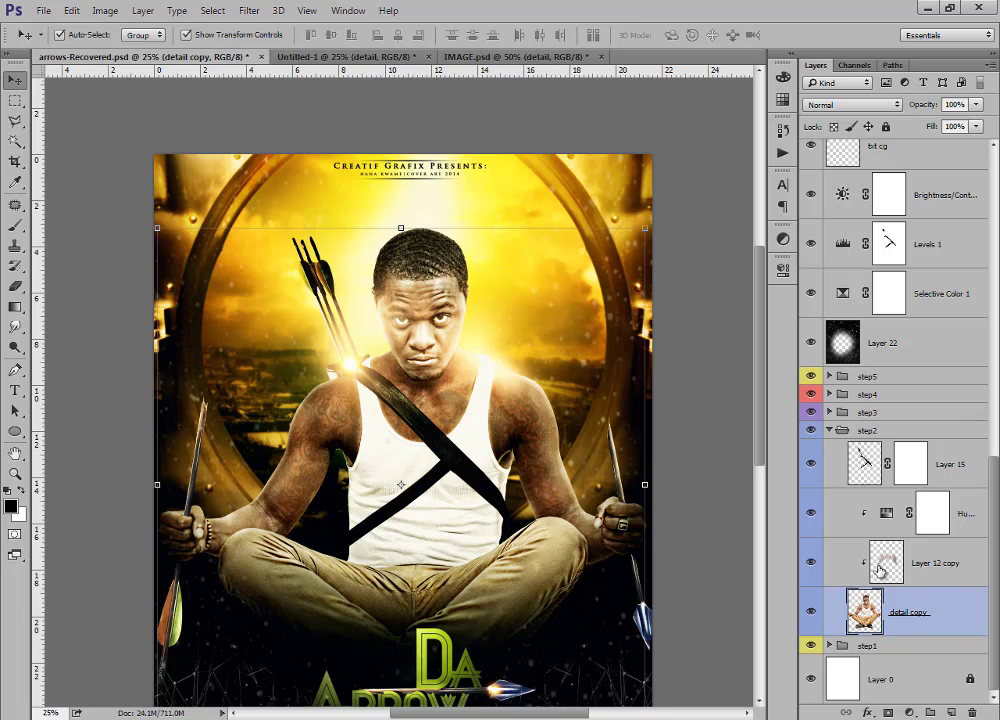
left_click(809, 563)
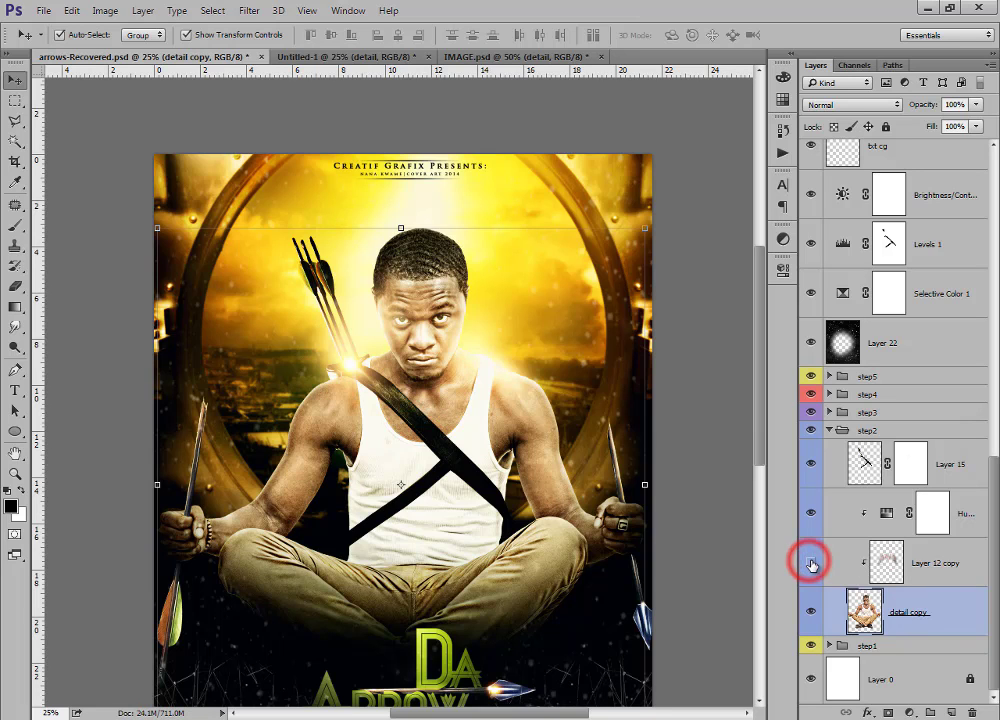
left_click(809, 563)
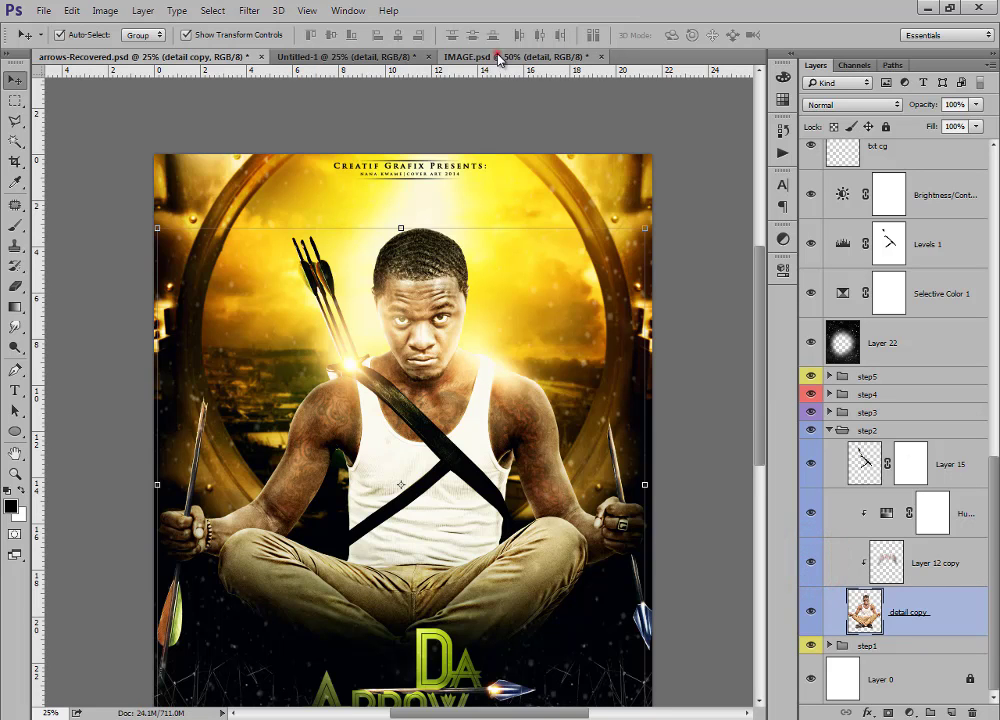
Close IMAGE.psd without saving its changes.
left_click(491, 55)
left_click(601, 56)
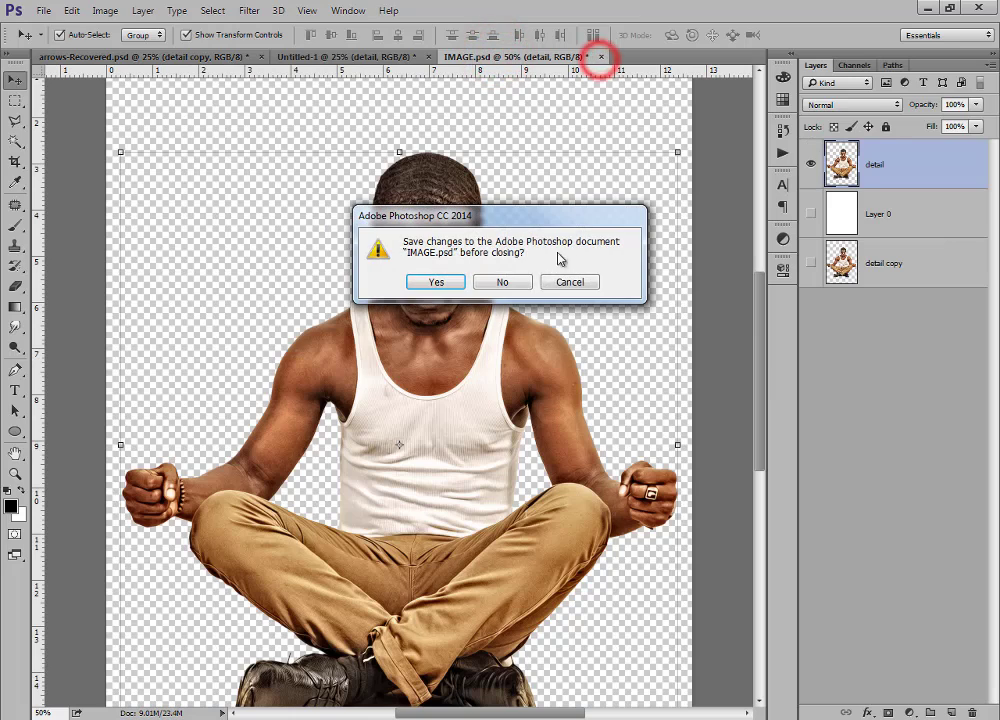
left_click(502, 282)
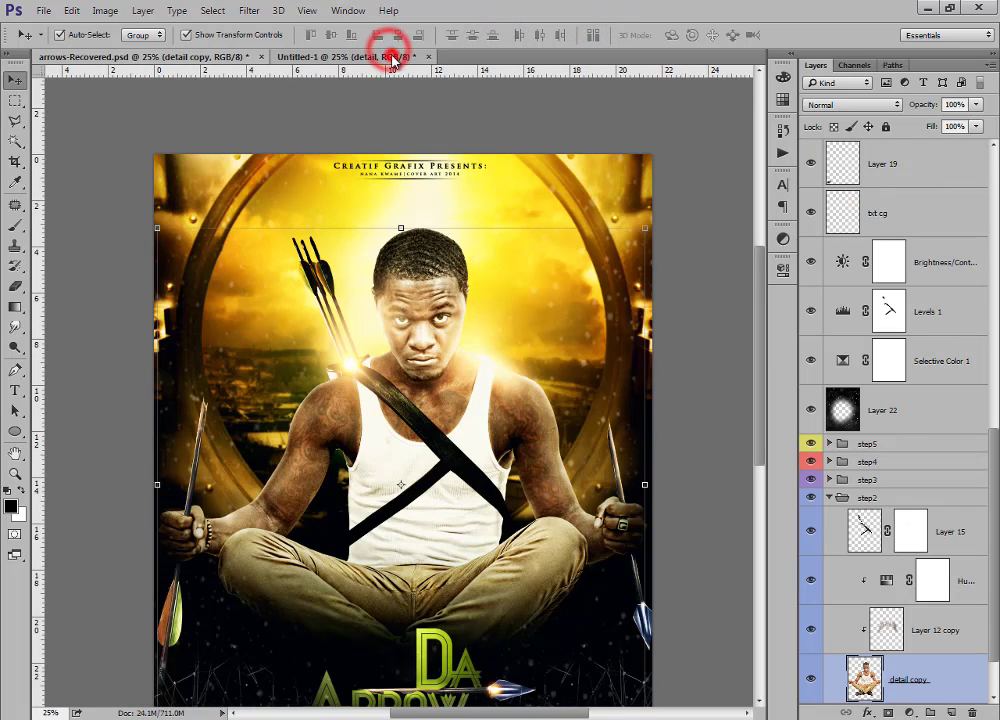
Open yeawq.jpg from the THE ARROW folder and convert its locked background into the editable Layer 0.
left_click(390, 55)
left_click_drag(463, 368, 475, 255)
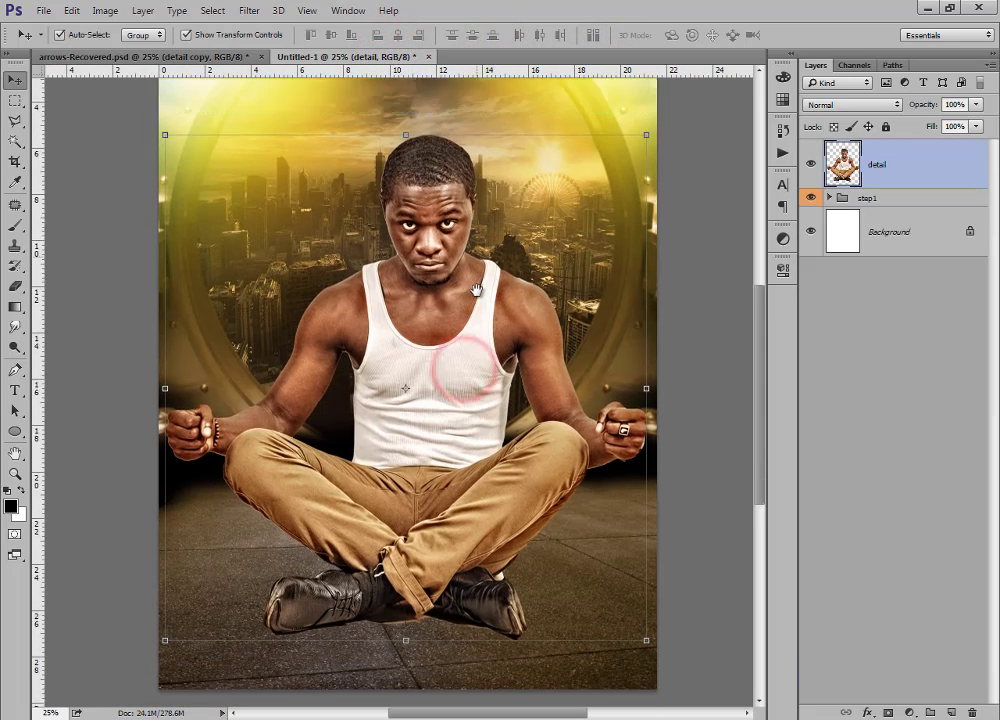
key("ctrl+minus")
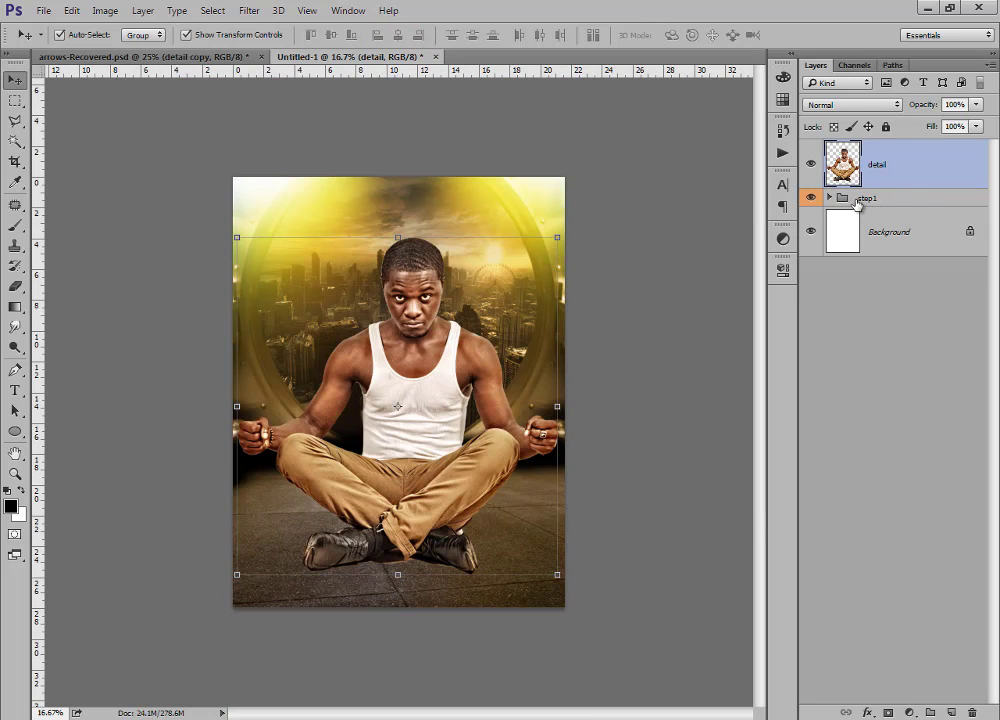
left_click(225, 712)
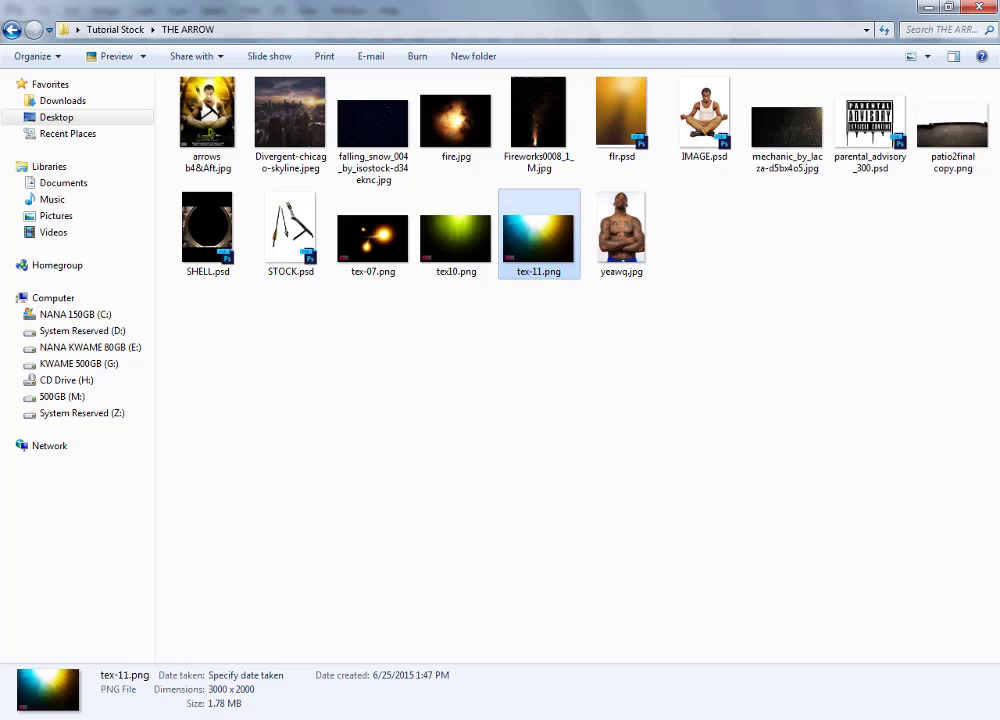
left_click_drag(621, 230, 807, 37)
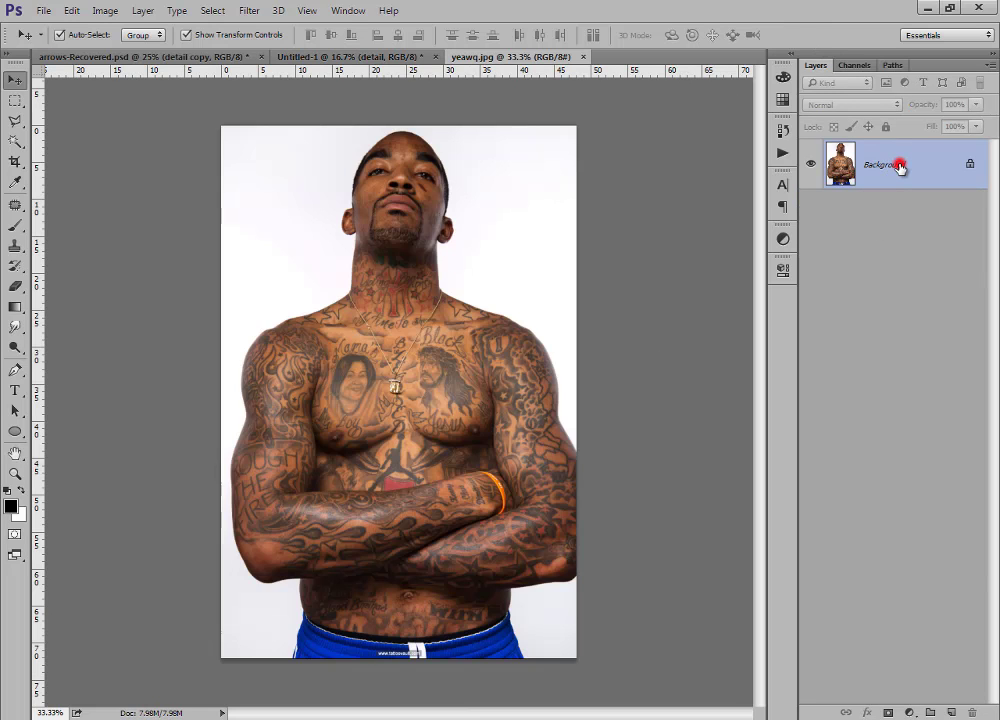
double_click(900, 167)
left_click(548, 363)
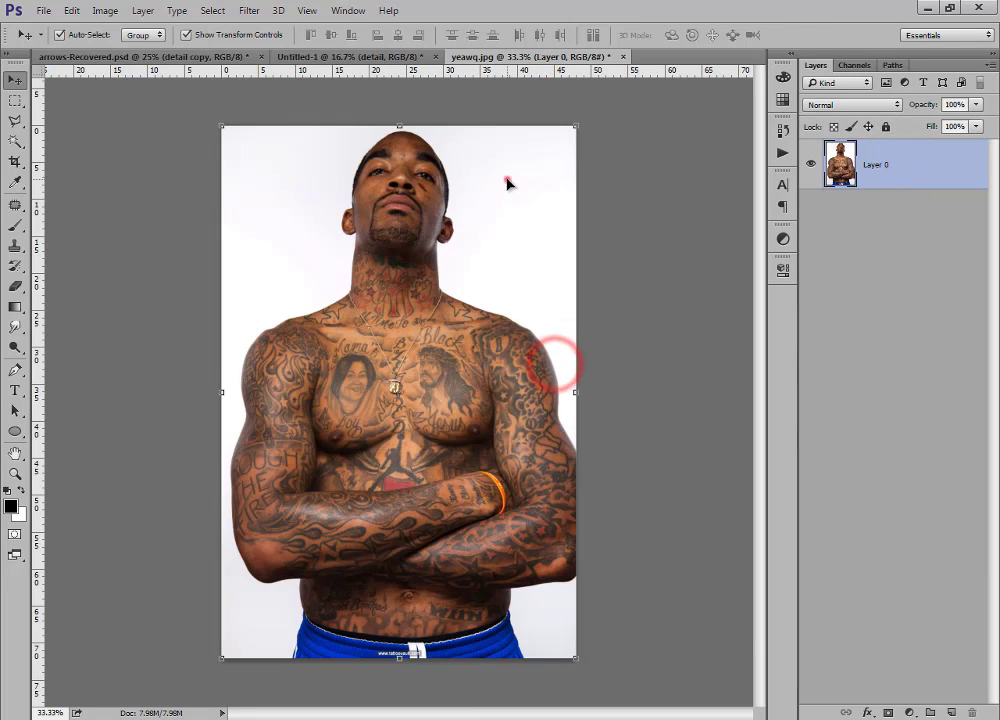
left_click(507, 181)
left_click(300, 205)
left_click(496, 212)
left_click(328, 204)
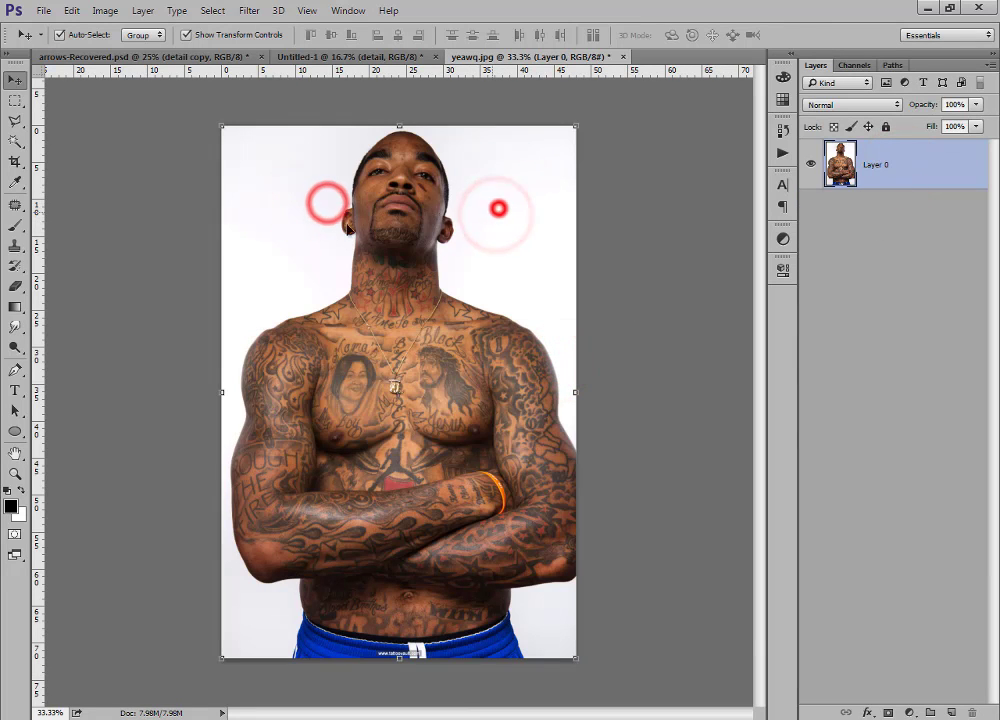
left_click(315, 212)
left_click(484, 228)
left_click(268, 610)
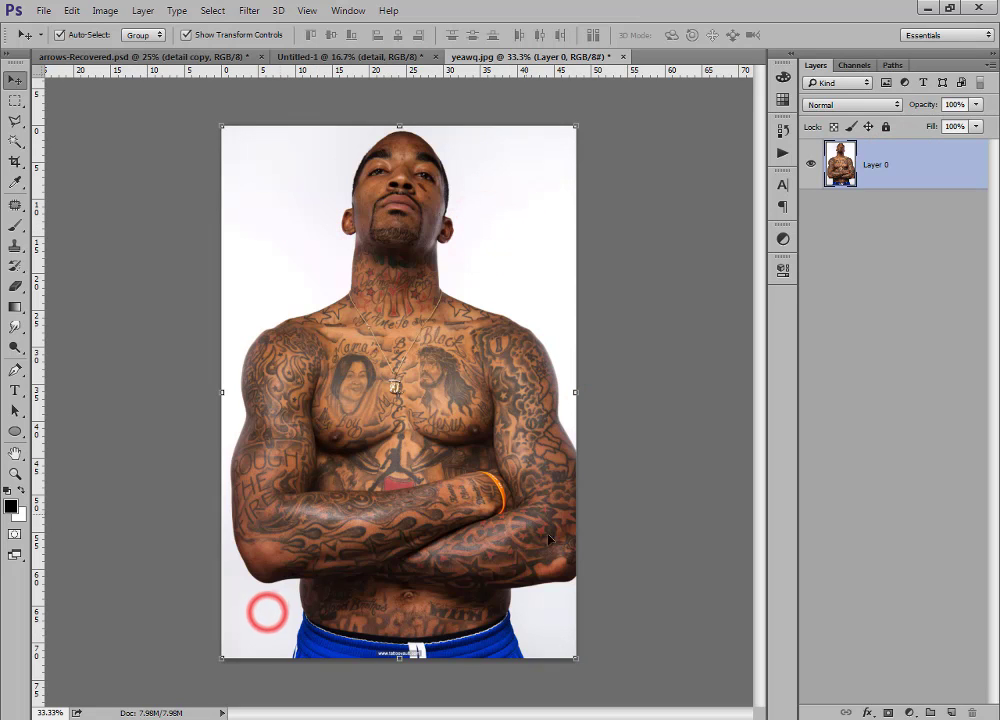
Select the white background around the tattooed man with the Magic Wand at tolerance 32, delete it and deselect.
left_click(15, 141)
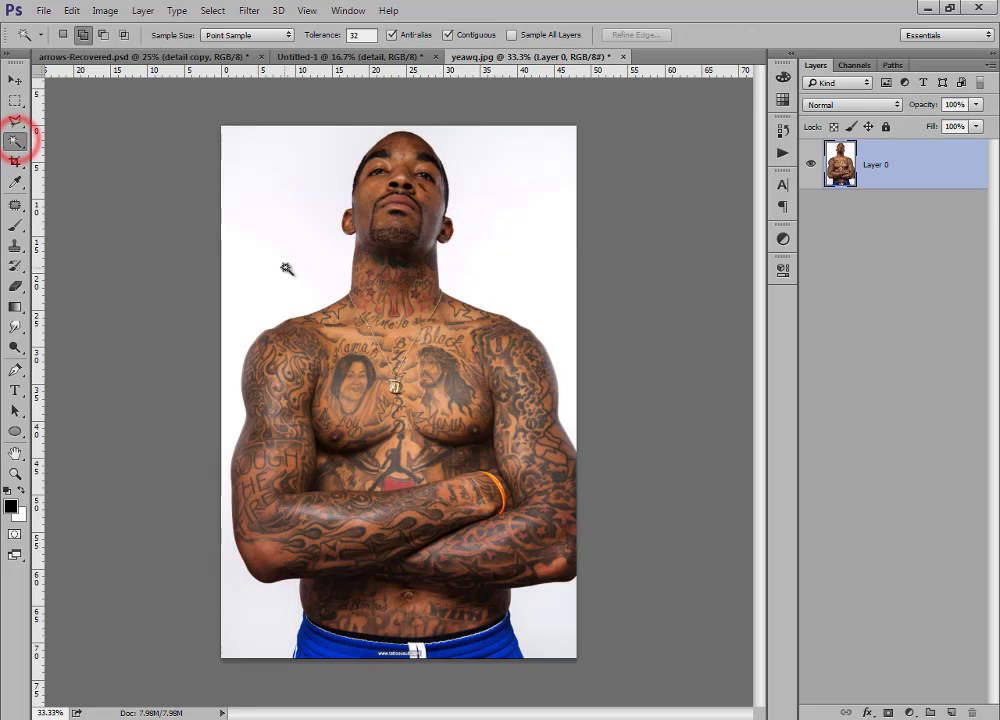
left_click(308, 179)
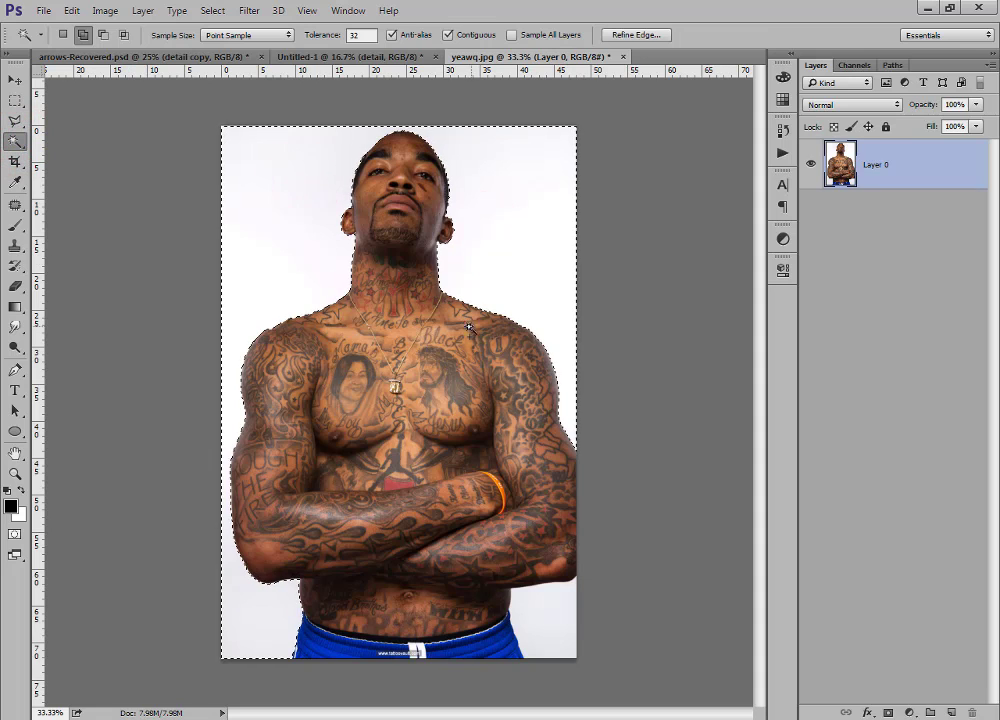
left_click(551, 598)
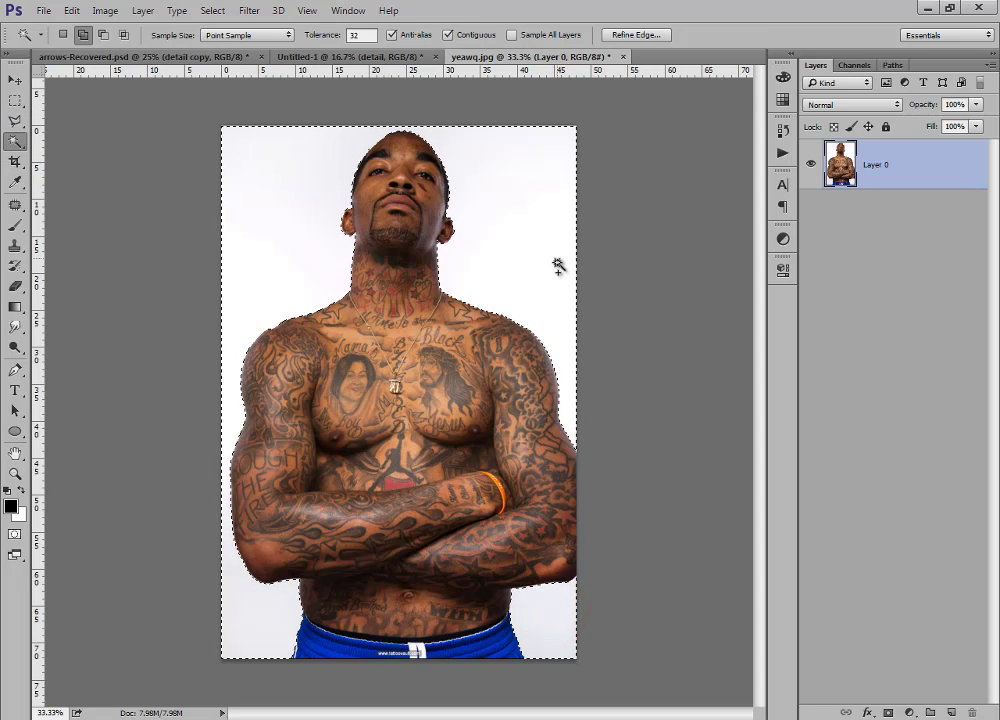
key("Delete")
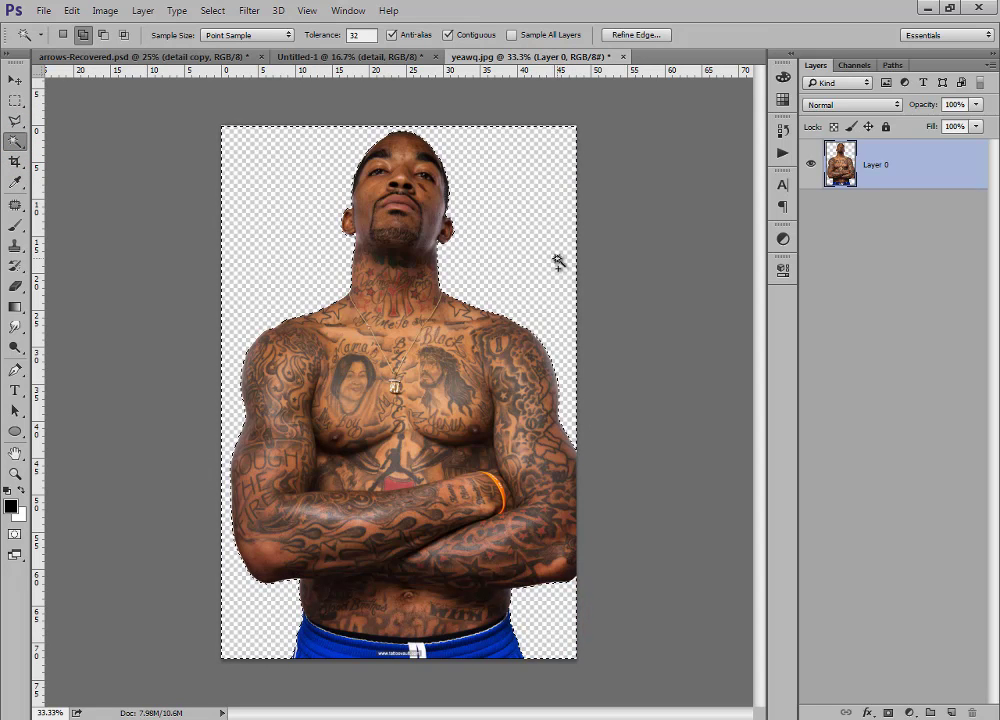
left_click(508, 259)
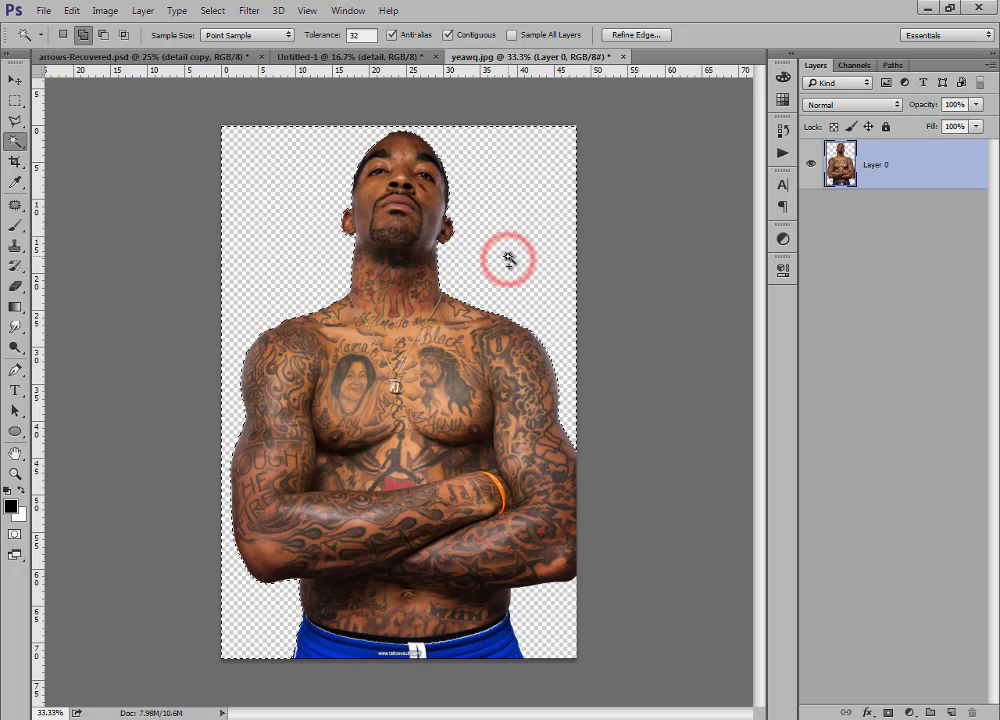
left_click(513, 260)
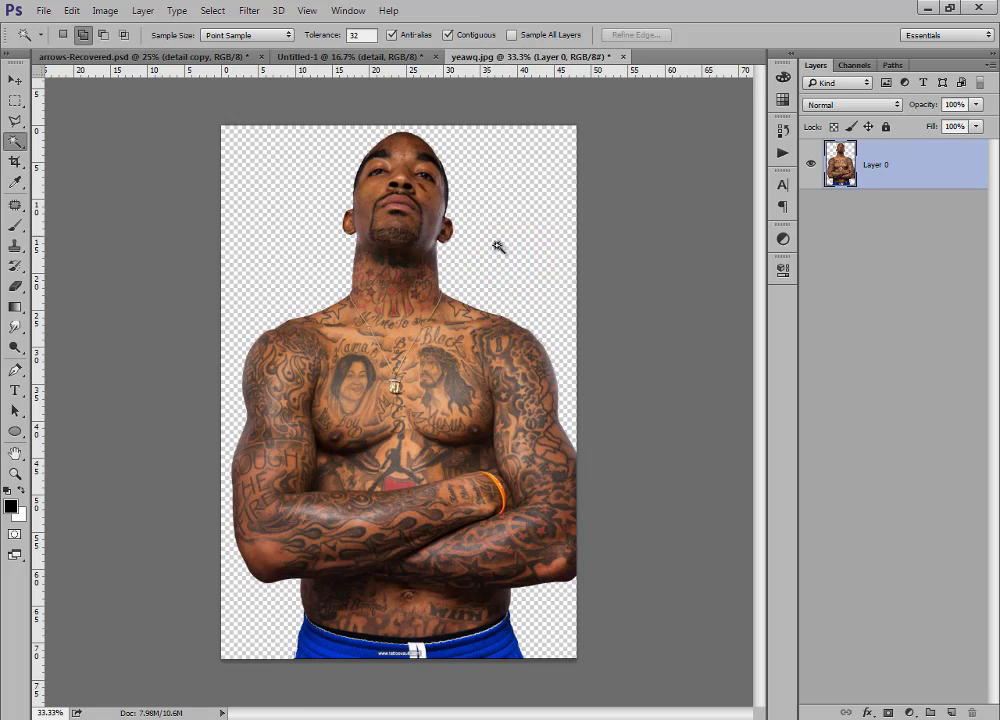
Brighten the tattooed man's midtones with a Curves adjustment, mapping input 125 to output 144.
left_click(15, 81)
left_click(413, 185)
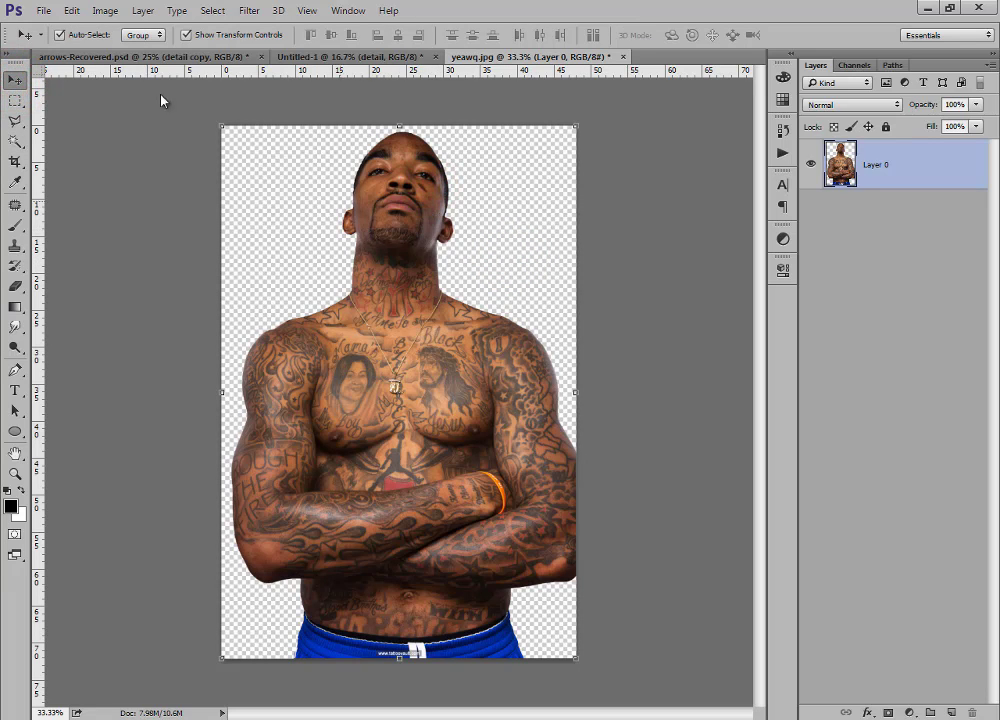
left_click(105, 11)
left_click(187, 48)
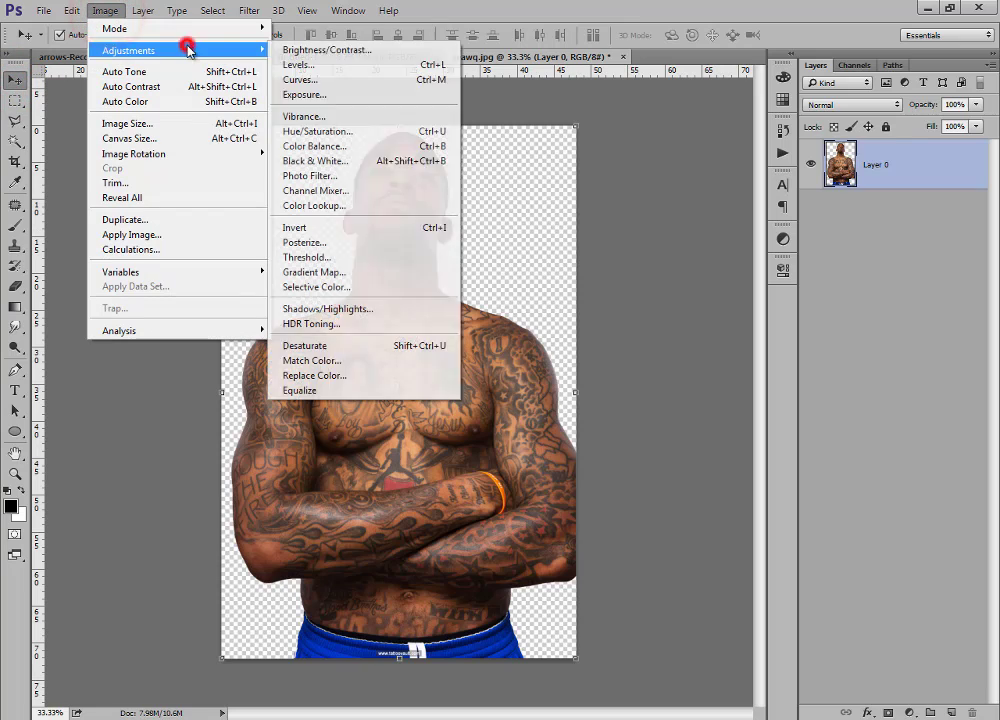
left_click(340, 80)
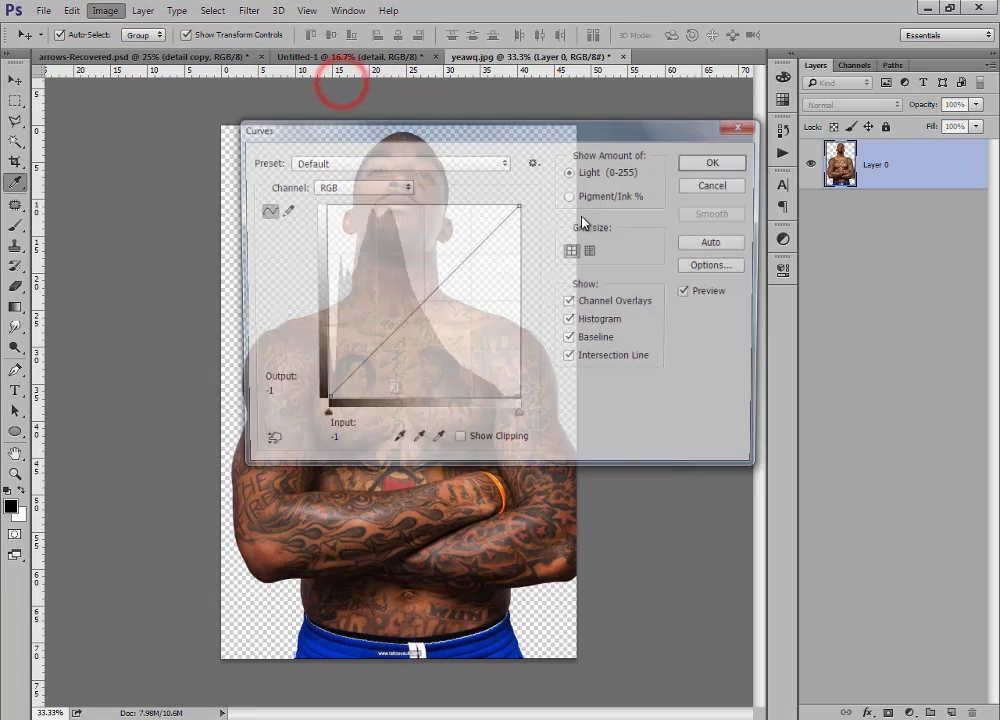
left_click_drag(505, 145, 861, 249)
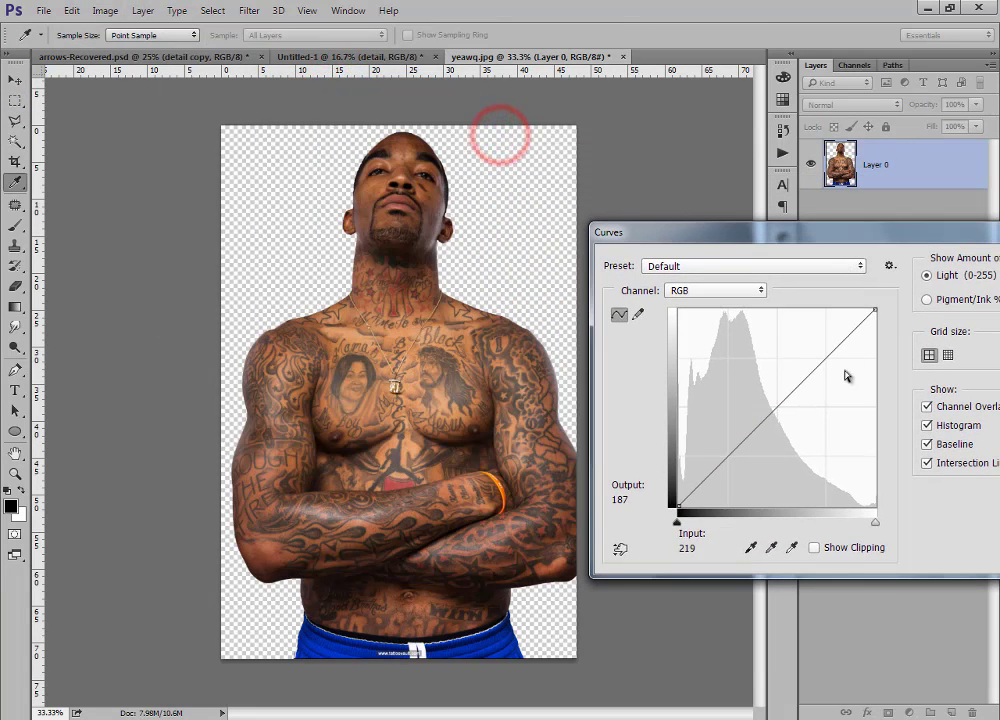
left_click(780, 399)
left_click_drag(780, 399, 776, 394)
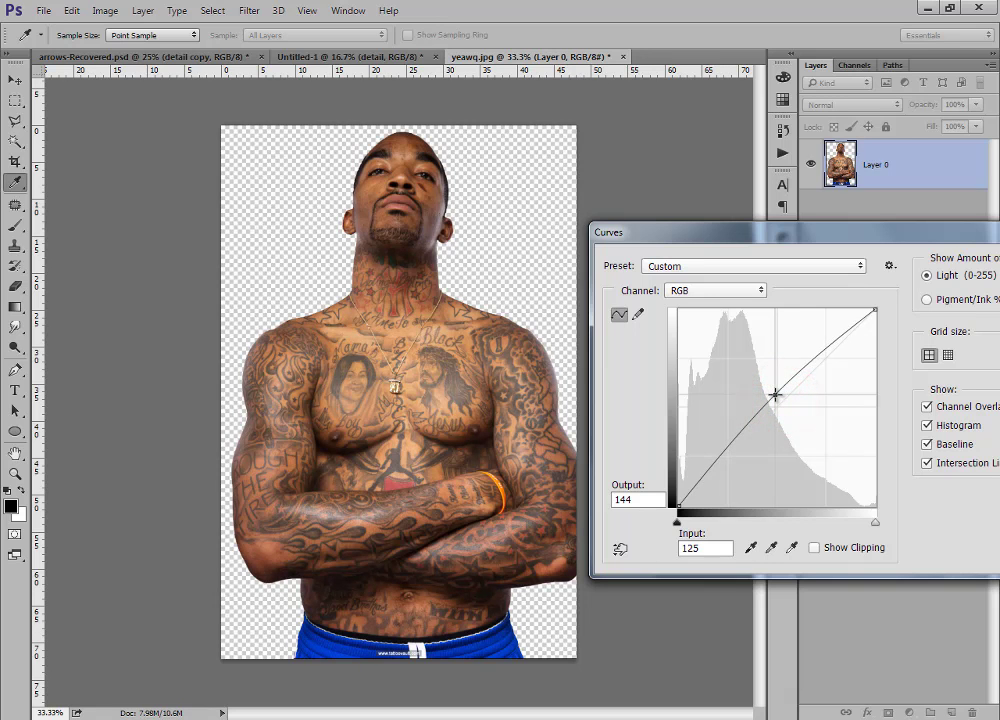
left_click_drag(883, 240, 561, 207)
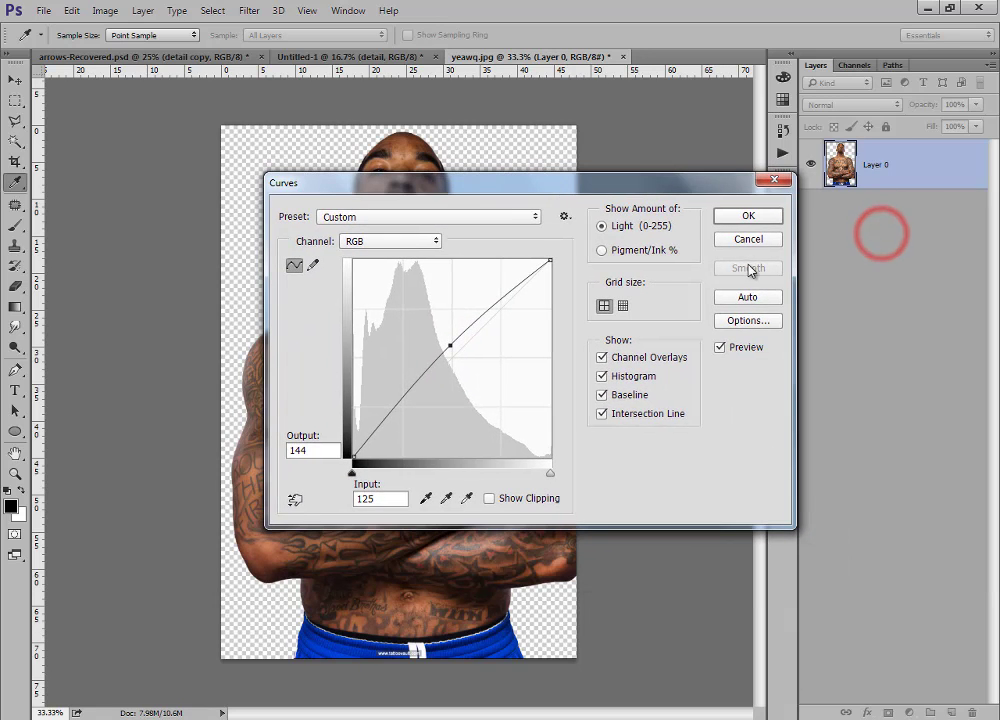
left_click(743, 216)
Copy the cut-out tattooed man into Untitled-1 and enlarge him to about 122%, placed over the seated man.
key("v")
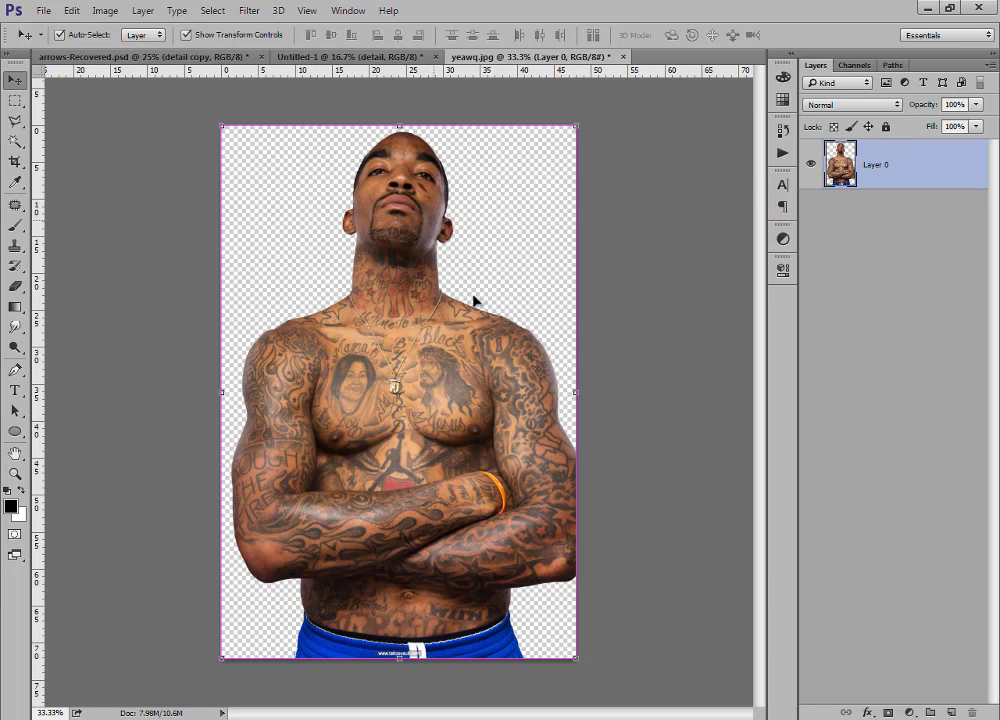
left_click_drag(429, 228, 433, 339)
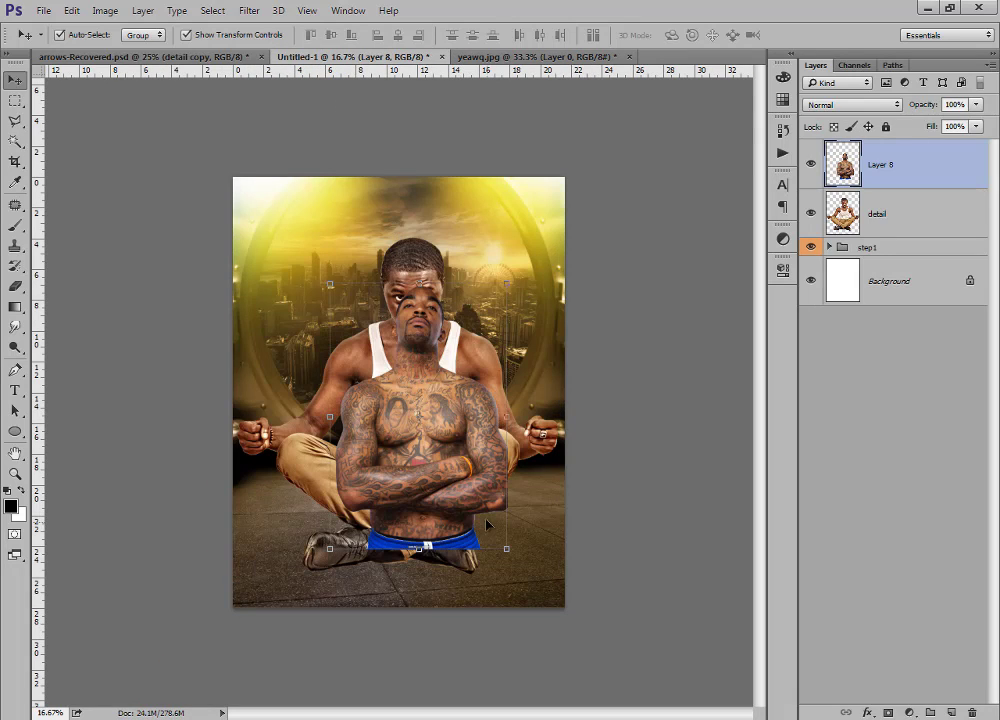
key("ctrl+plus")
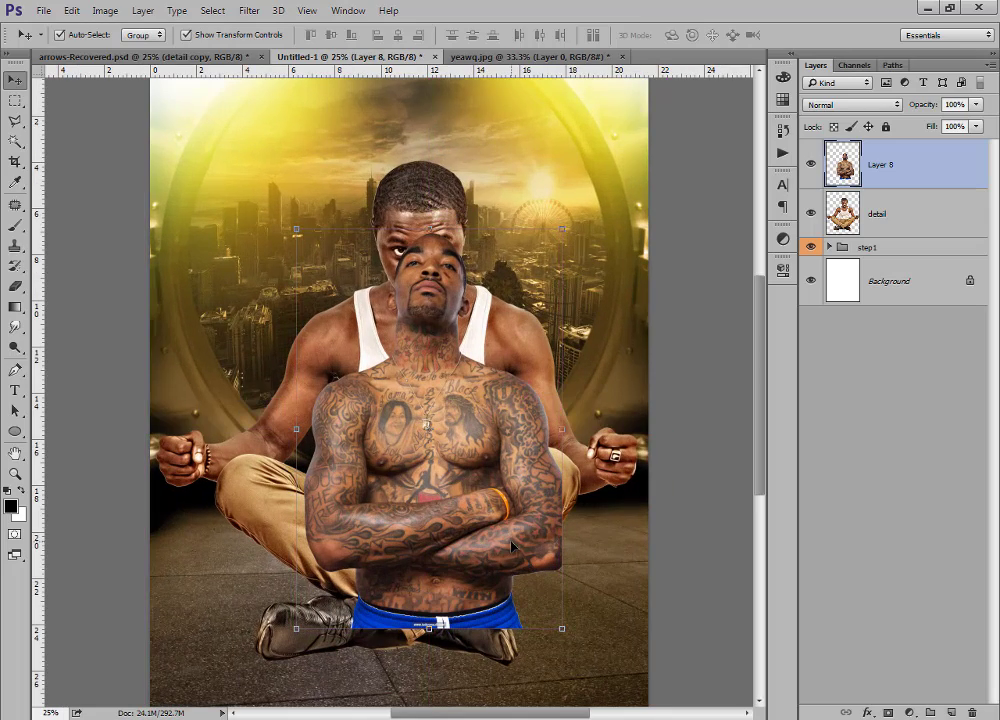
mouse_move(561, 628)
left_mouse_down()
mouse_move(591, 645)
mouse_move(598, 668)
left_mouse_up()
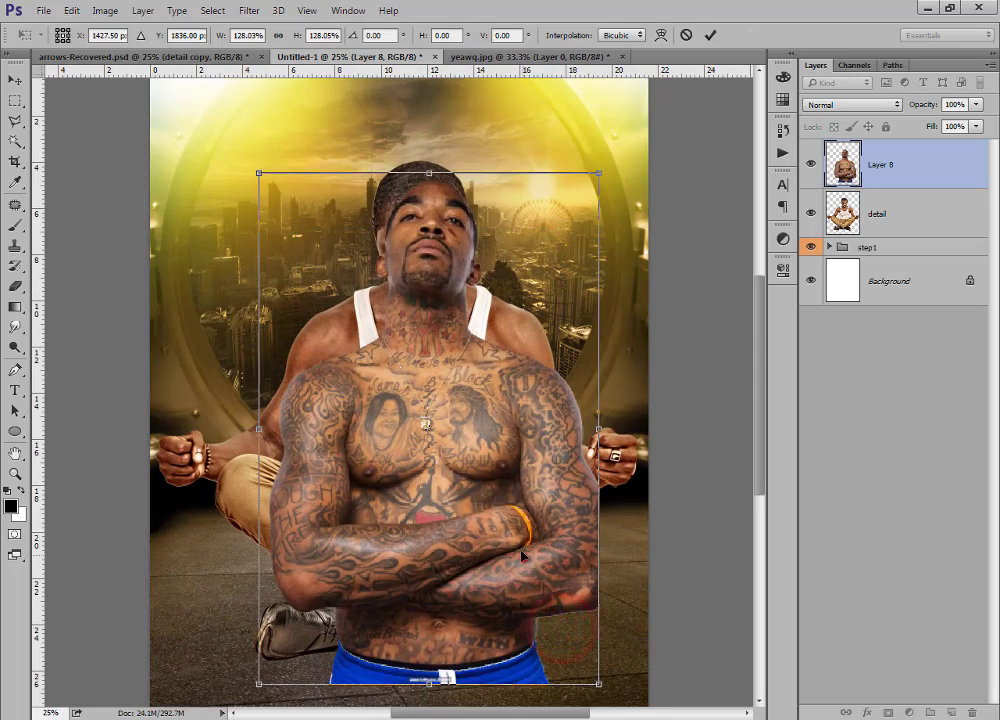
left_click_drag(530, 615, 532, 538)
left_click_drag(593, 635, 587, 623)
double_click(459, 357)
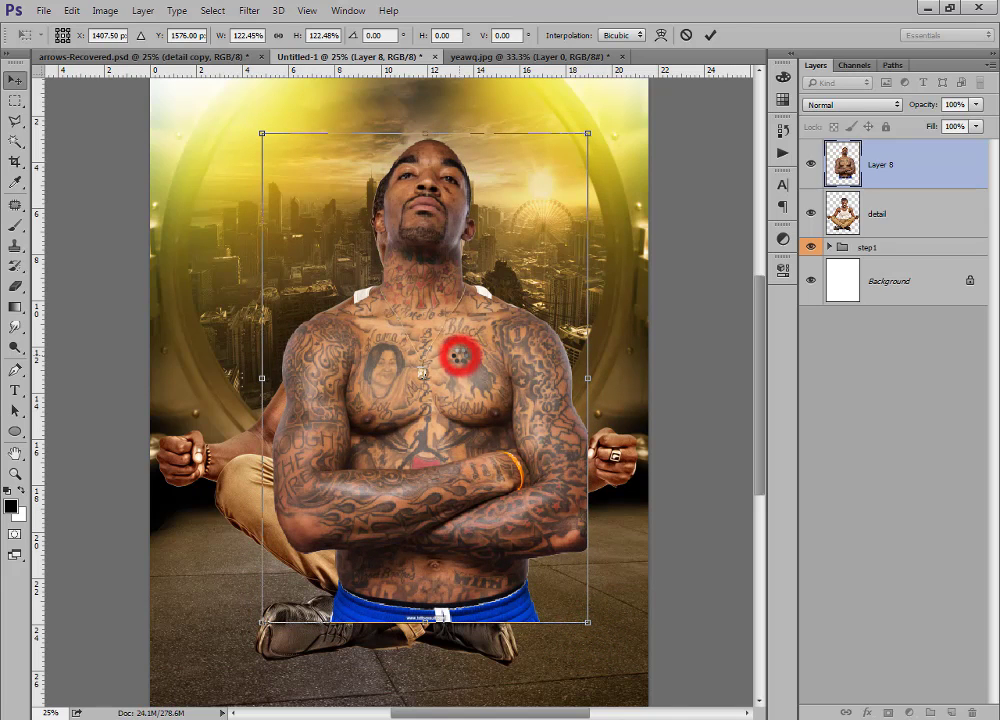
left_click_drag(430, 258, 423, 248)
Set Layer 8's blend mode to Multiply and scale it to about 94%, aligning its shoulders with the seated man's.
left_click(872, 105)
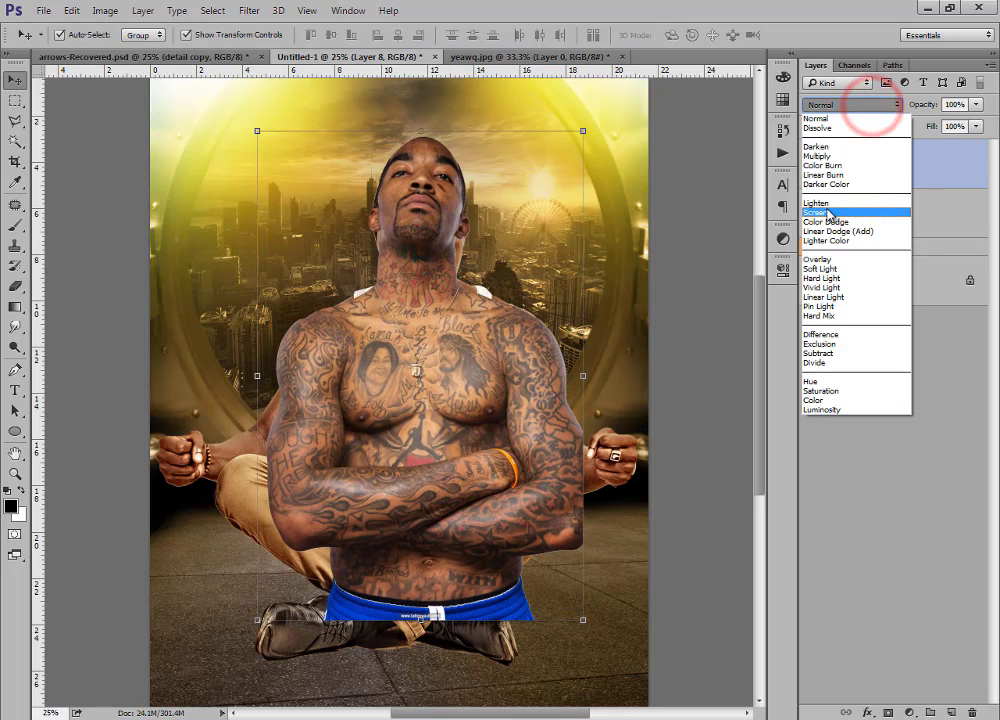
left_click(840, 158)
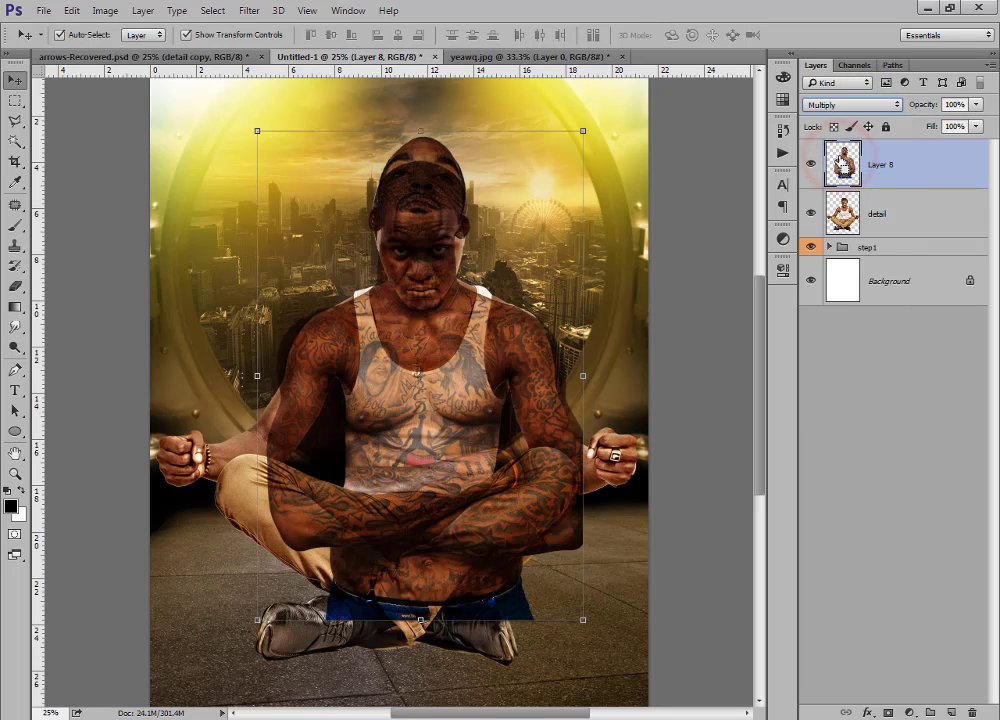
key("ctrl+plus")
left_click_drag(560, 250, 478, 310)
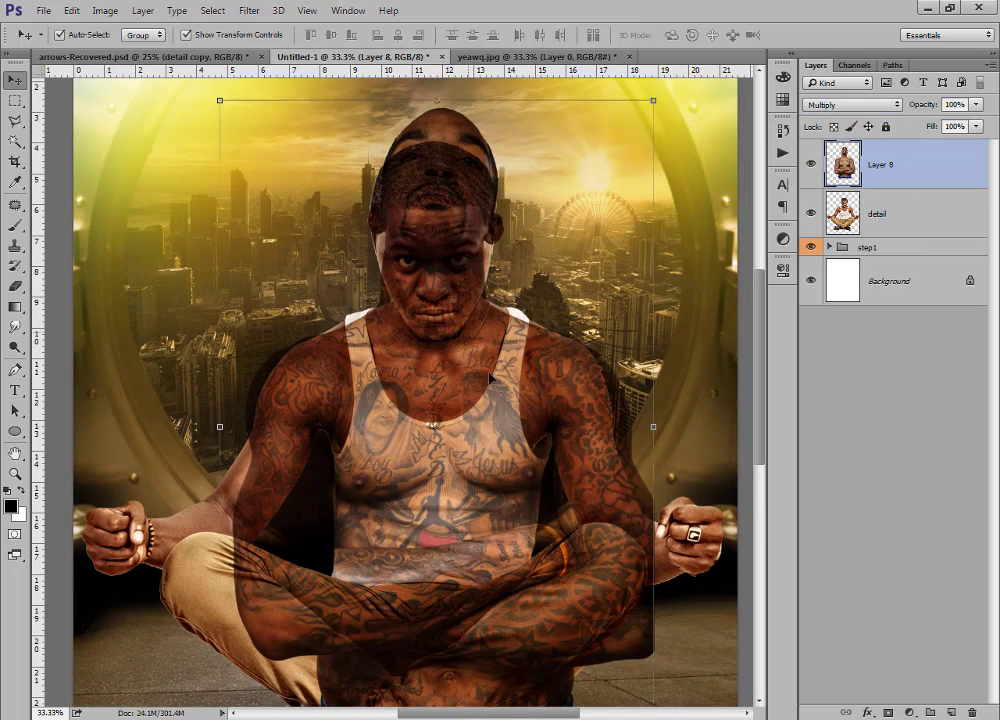
left_click_drag(655, 102, 640, 104)
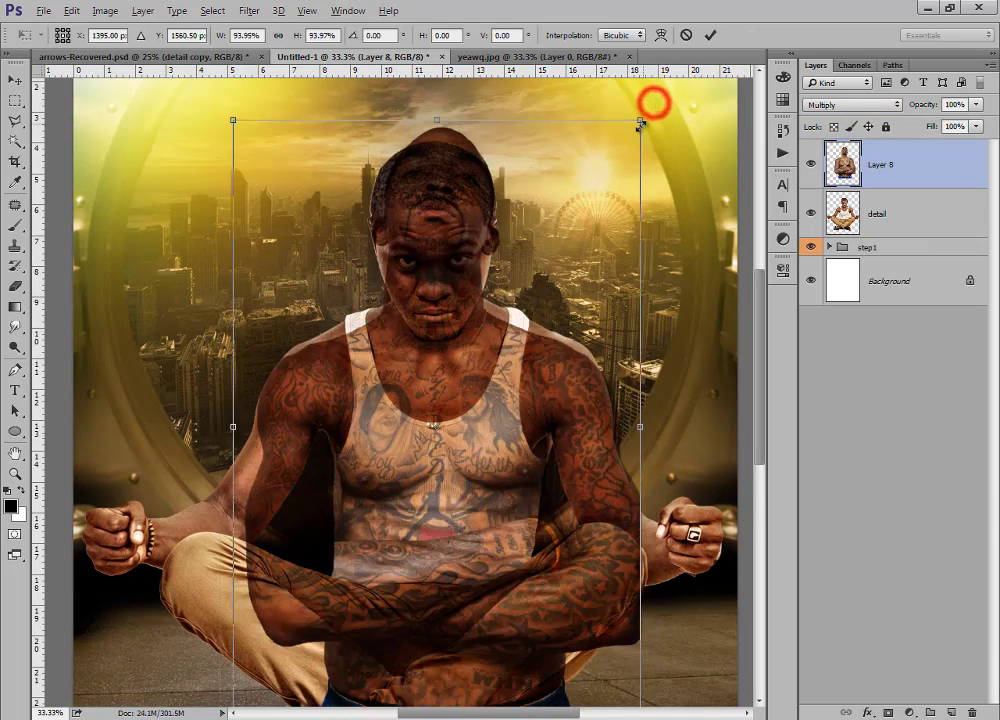
mouse_move(511, 300)
left_mouse_down()
mouse_move(511, 324)
mouse_move(511, 312)
left_mouse_up()
double_click(497, 346)
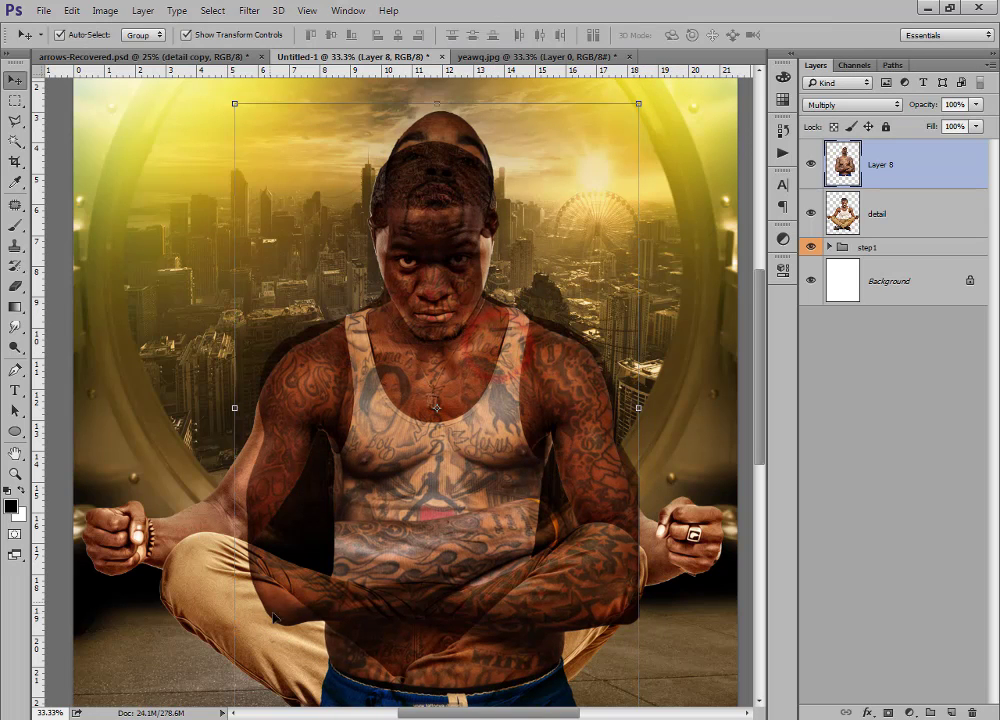
Distort Layer 8 by pulling its lower corners outward to fit the seated man's arms, and set its opacity to 77%.
key("ctrl+minus")
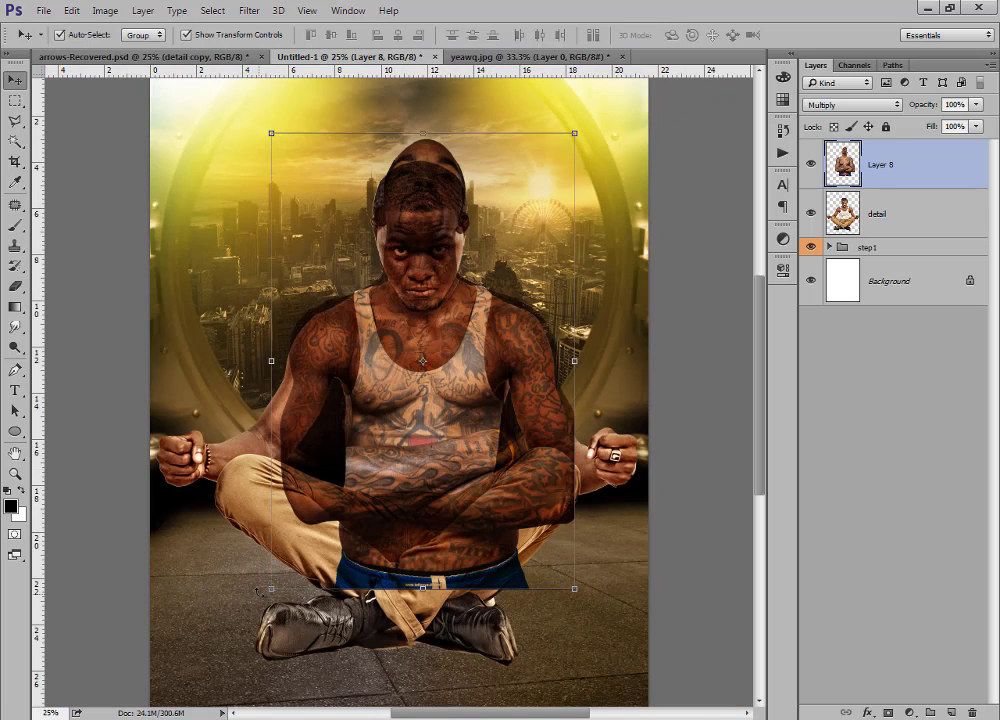
left_click(273, 590)
left_click_drag(271, 594, 243, 592)
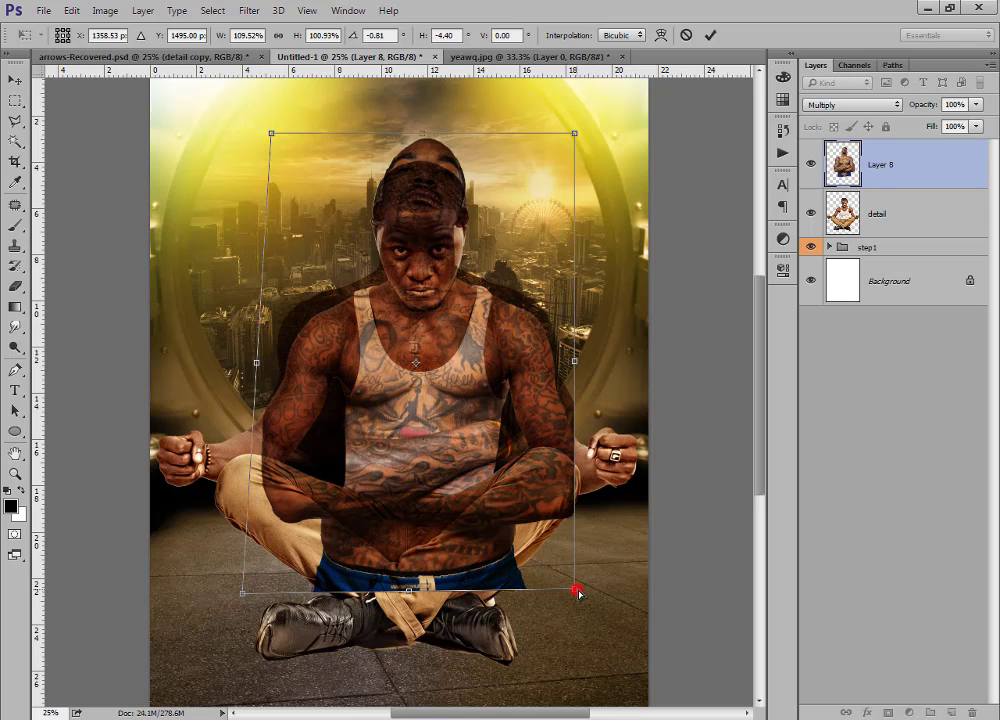
left_click_drag(579, 594, 582, 598)
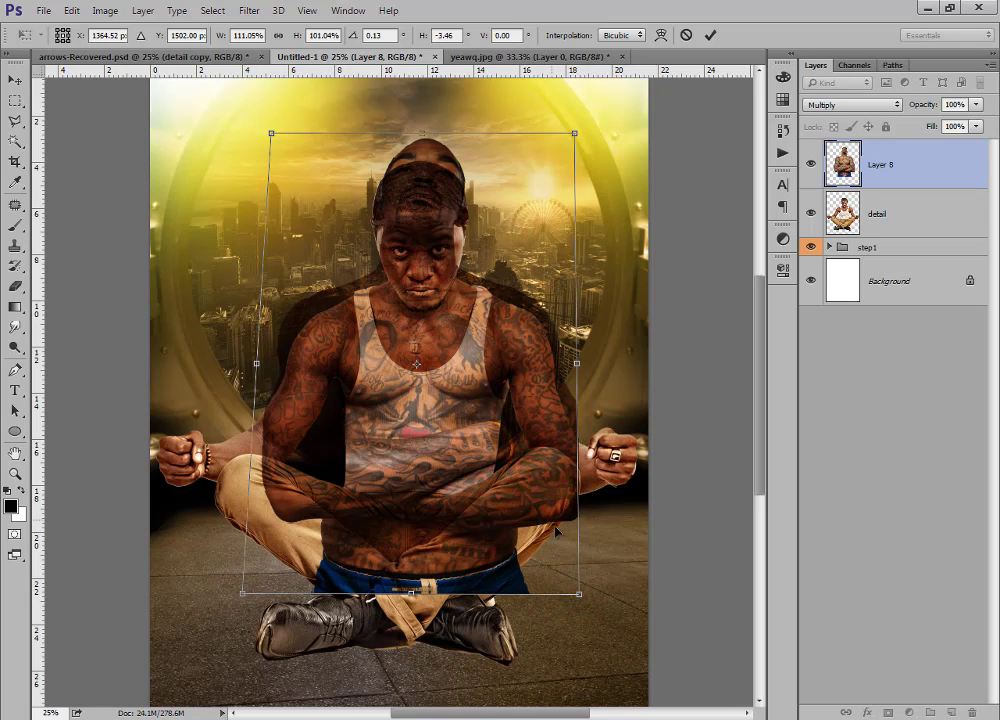
left_click(454, 365)
left_click(454, 362)
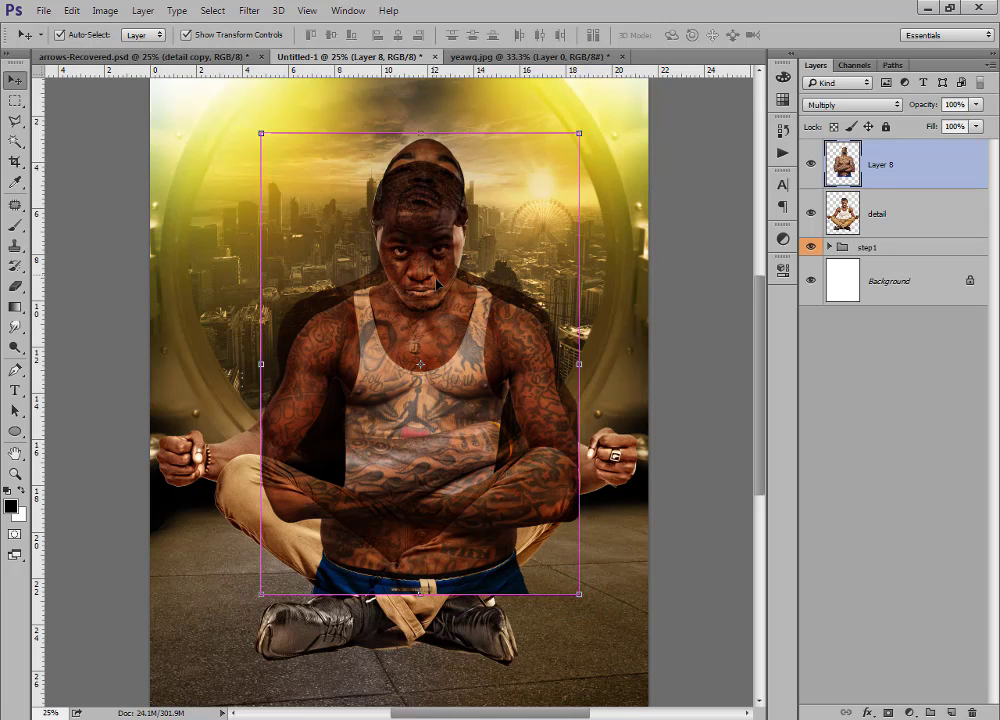
key("ctrl+plus")
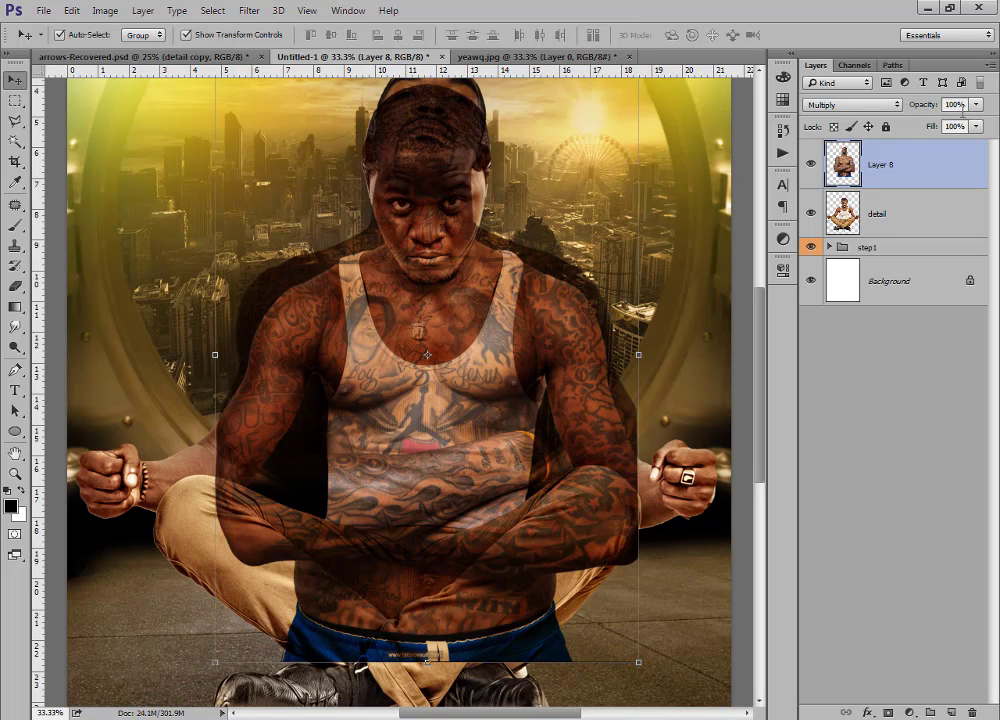
left_click_drag(917, 110, 921, 110)
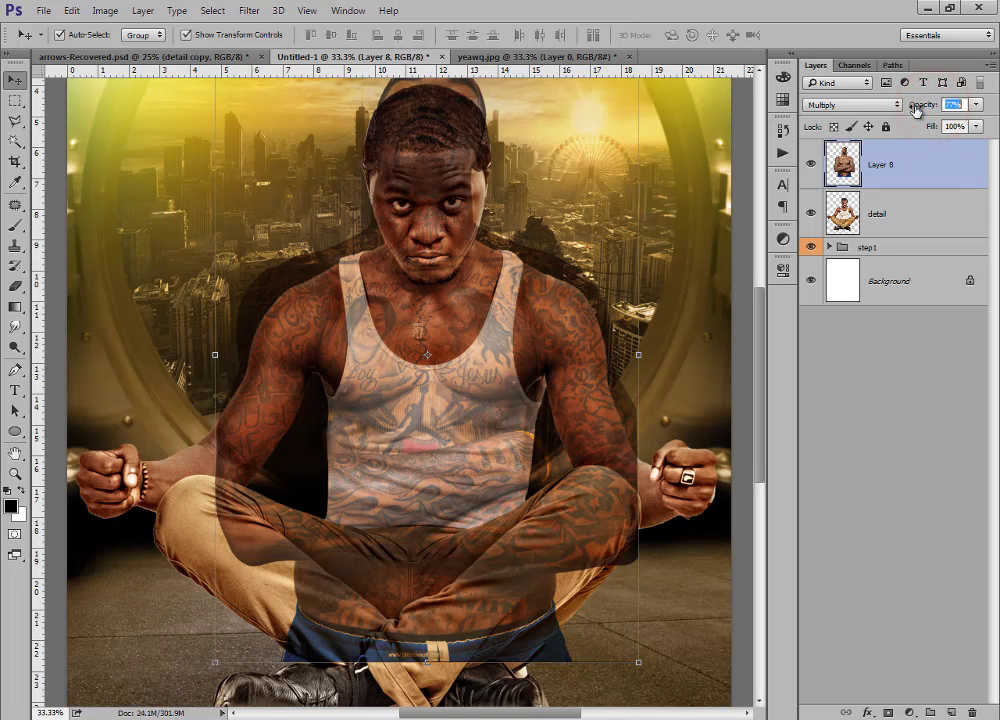
Erase the blue shorts and lower belly of Layer 8 over the seated man's crossed legs with a 250 px Eraser.
left_click(15, 285)
key("bracketleft")
key("bracketleft")
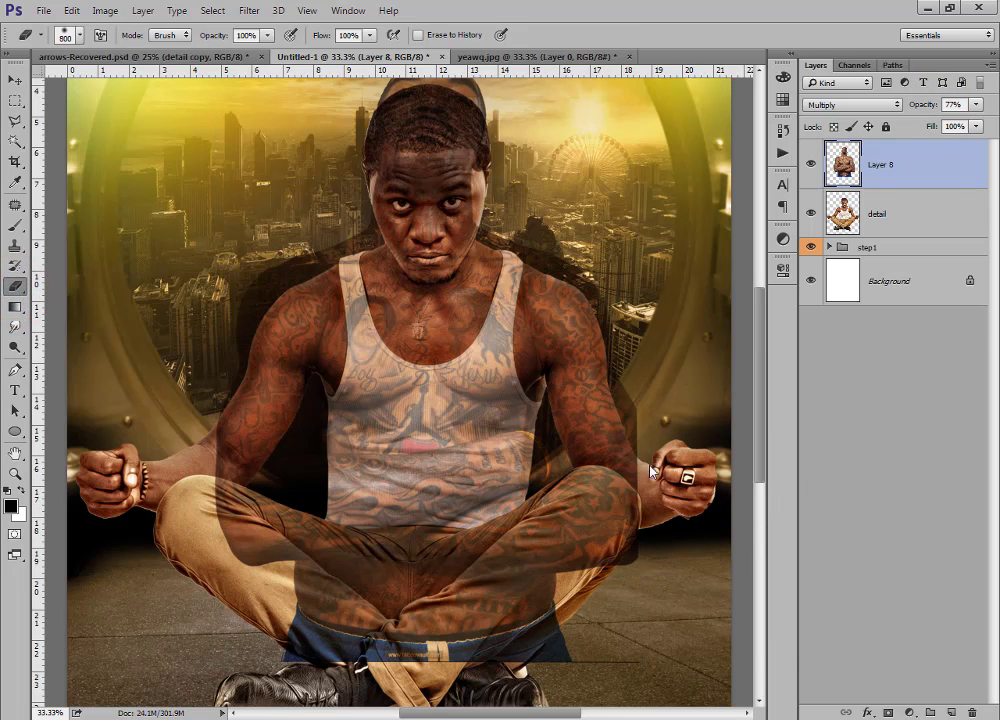
key("bracketleft")
key("bracketleft")
left_click(187, 58)
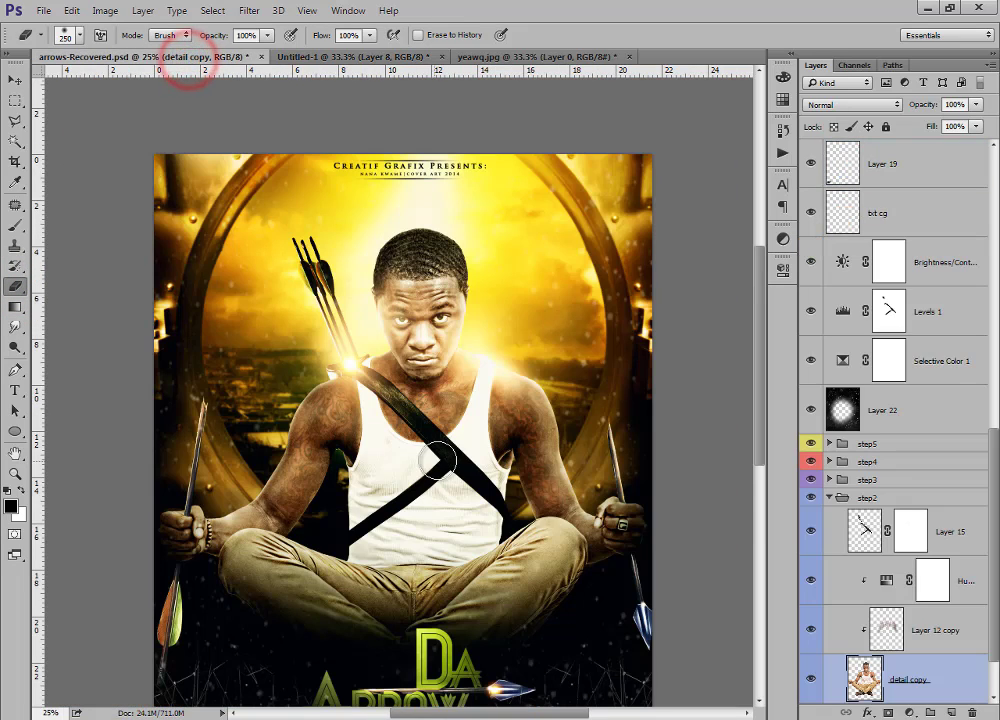
left_click(585, 57)
left_click(350, 56)
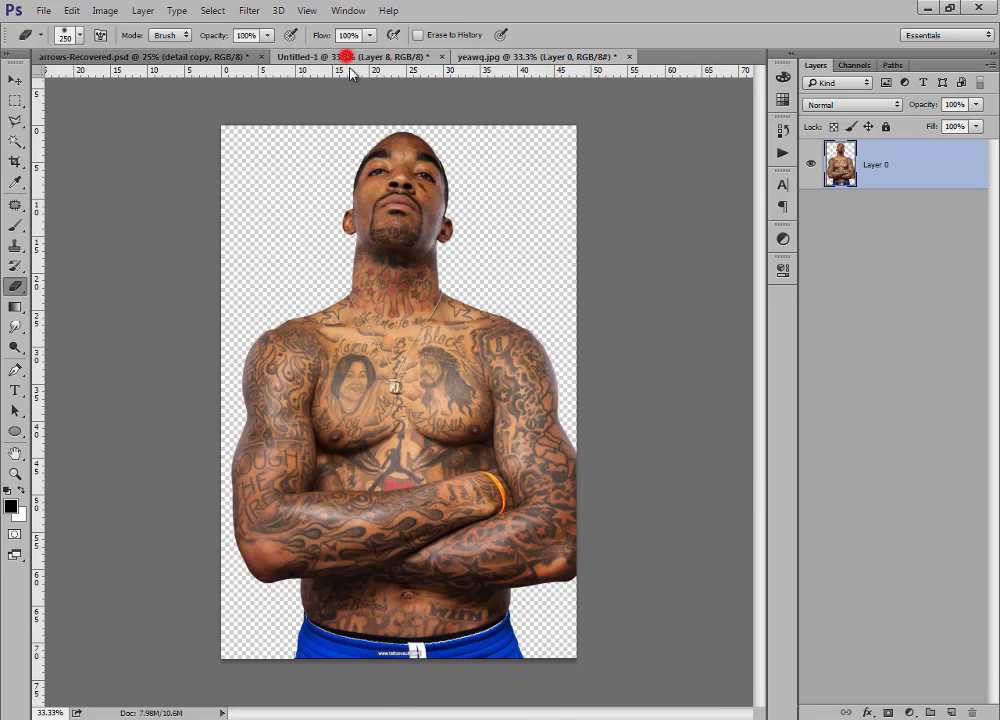
mouse_move(644, 543)
left_mouse_down()
mouse_move(551, 590)
mouse_move(579, 553)
mouse_move(506, 605)
mouse_move(460, 620)
mouse_move(481, 598)
mouse_move(432, 581)
mouse_move(385, 581)
mouse_move(416, 577)
mouse_move(341, 561)
mouse_move(388, 633)
mouse_move(566, 629)
mouse_move(304, 638)
mouse_move(500, 667)
left_mouse_up()
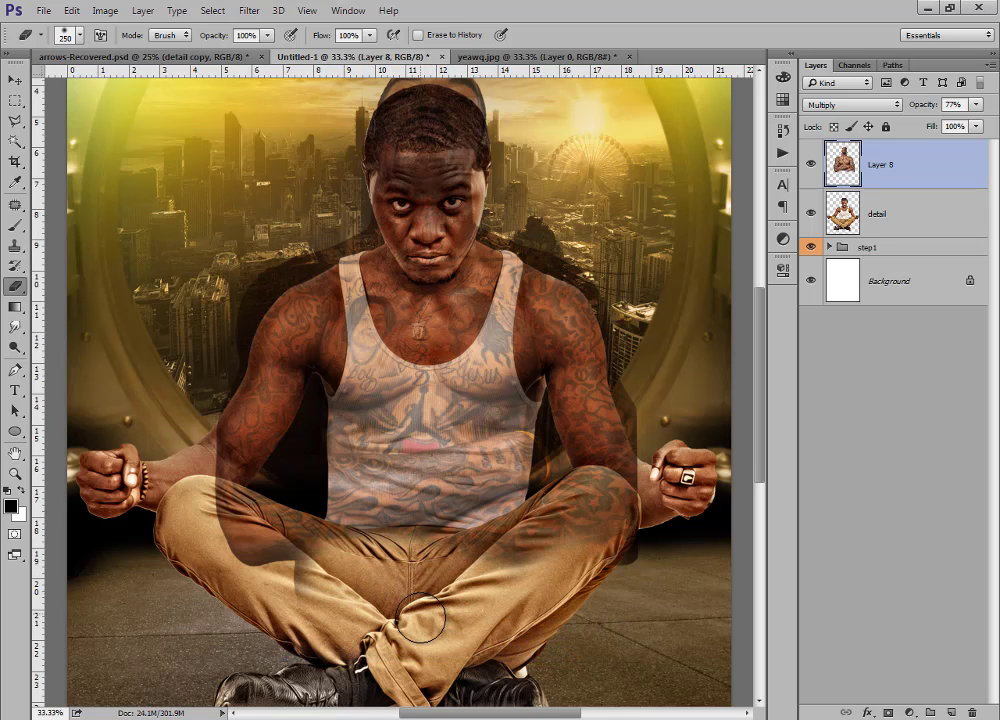
Erase Layer 8 from the lower tank top and the trousers, reducing the Eraser to 150 px, and compare with the layer hidden.
scroll(425, 590, "up", 1)
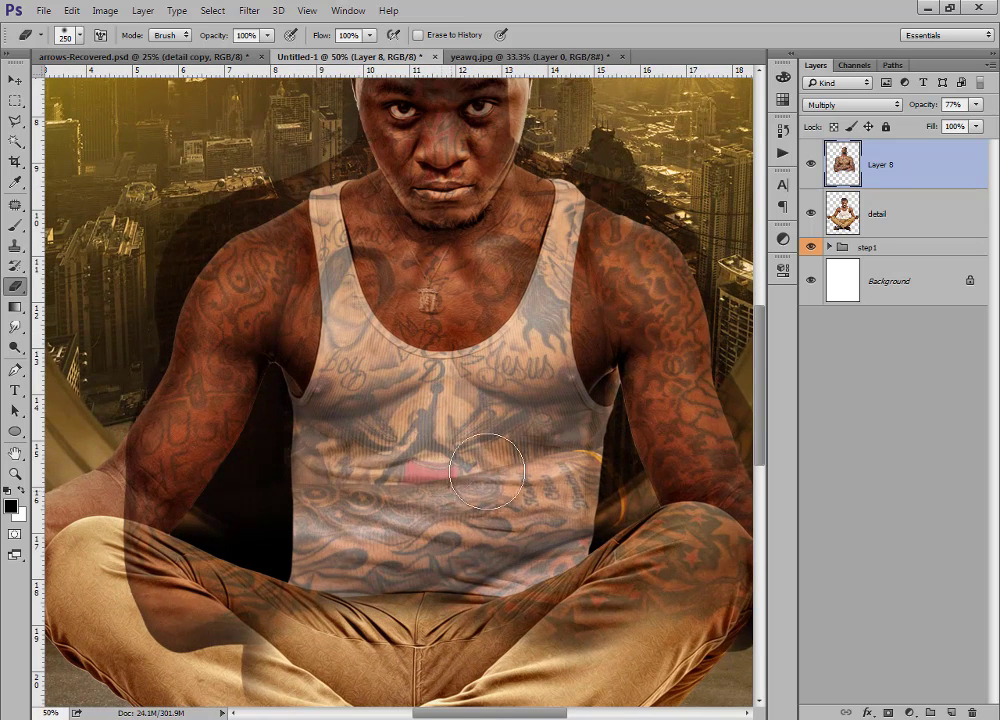
mouse_move(485, 468)
left_mouse_down()
mouse_move(491, 536)
mouse_move(378, 532)
mouse_move(322, 584)
mouse_move(315, 465)
mouse_move(253, 582)
mouse_move(255, 610)
mouse_move(170, 582)
left_mouse_up()
mouse_move(672, 614)
left_mouse_down()
mouse_move(603, 591)
mouse_move(633, 617)
mouse_move(537, 536)
left_mouse_up()
left_click(670, 546)
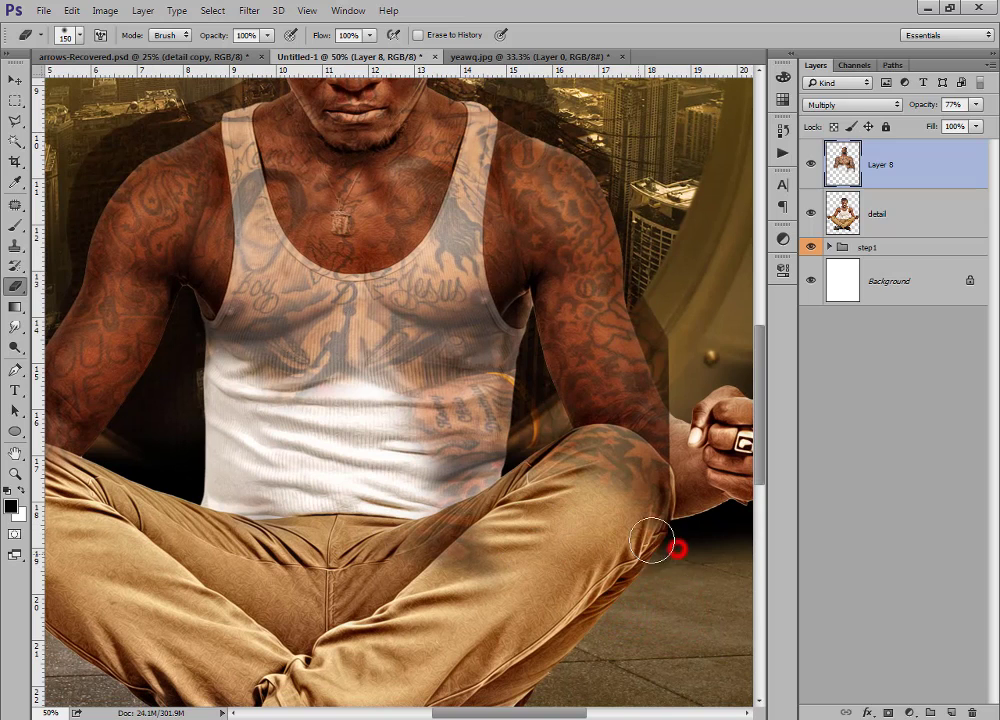
key("bracketleft")
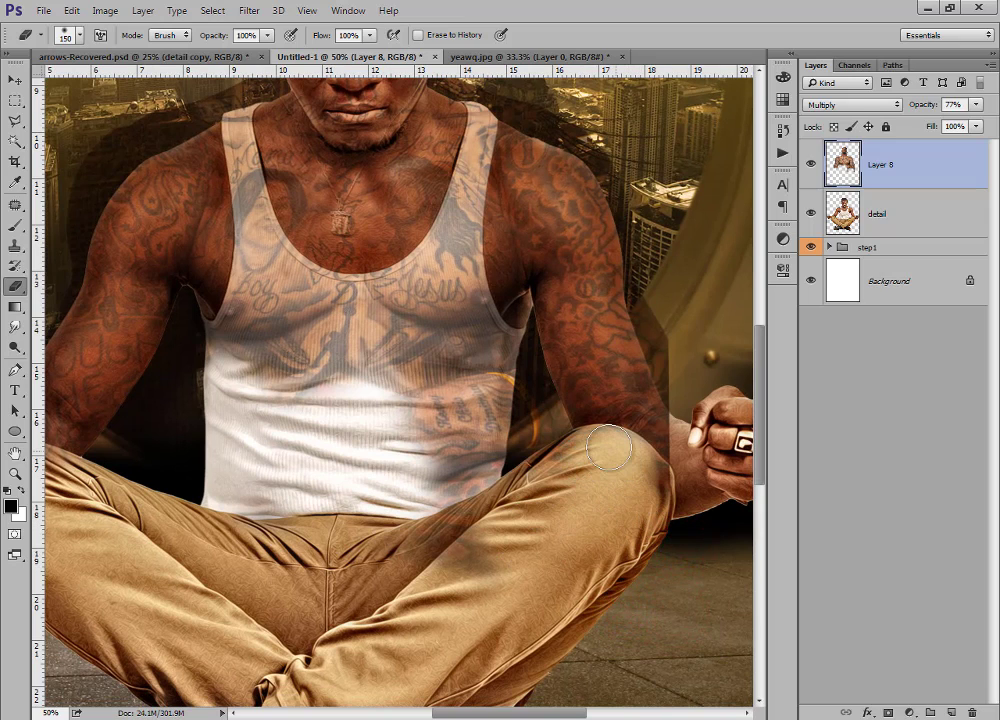
mouse_move(557, 468)
left_mouse_down()
mouse_move(489, 357)
mouse_move(413, 417)
mouse_move(335, 432)
mouse_move(340, 440)
left_mouse_up()
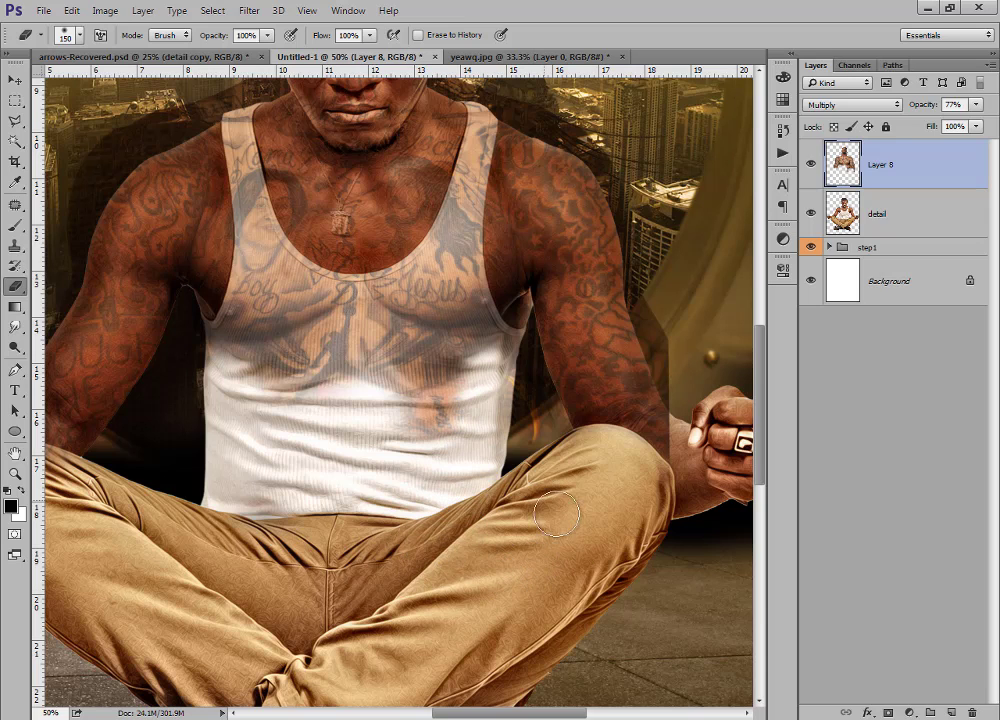
left_click(813, 166)
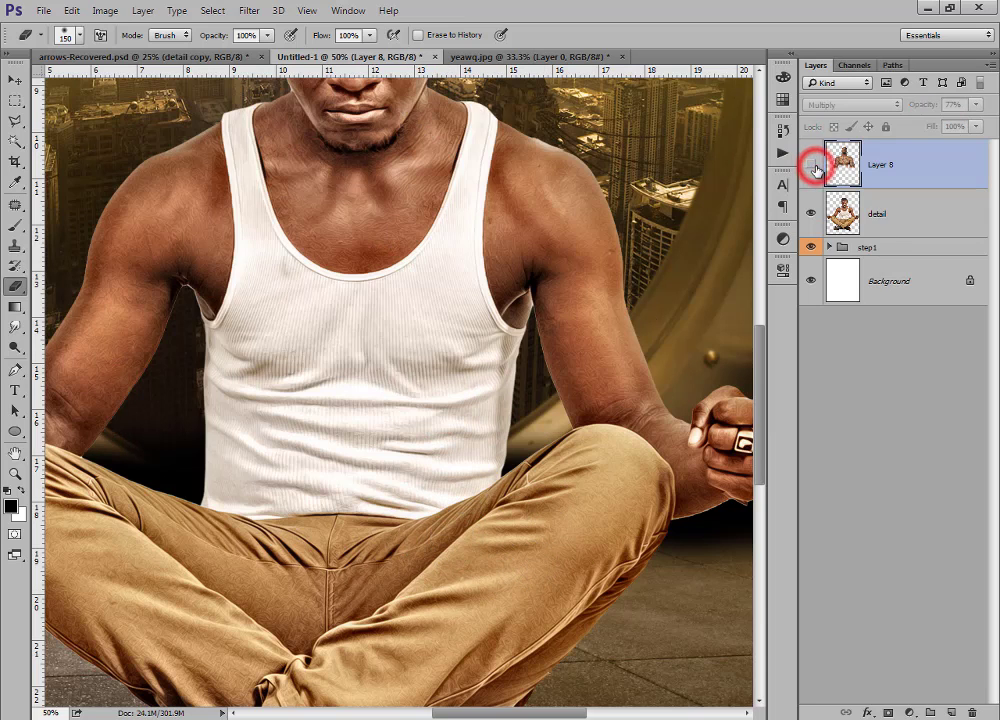
left_click(813, 166)
left_click(322, 502)
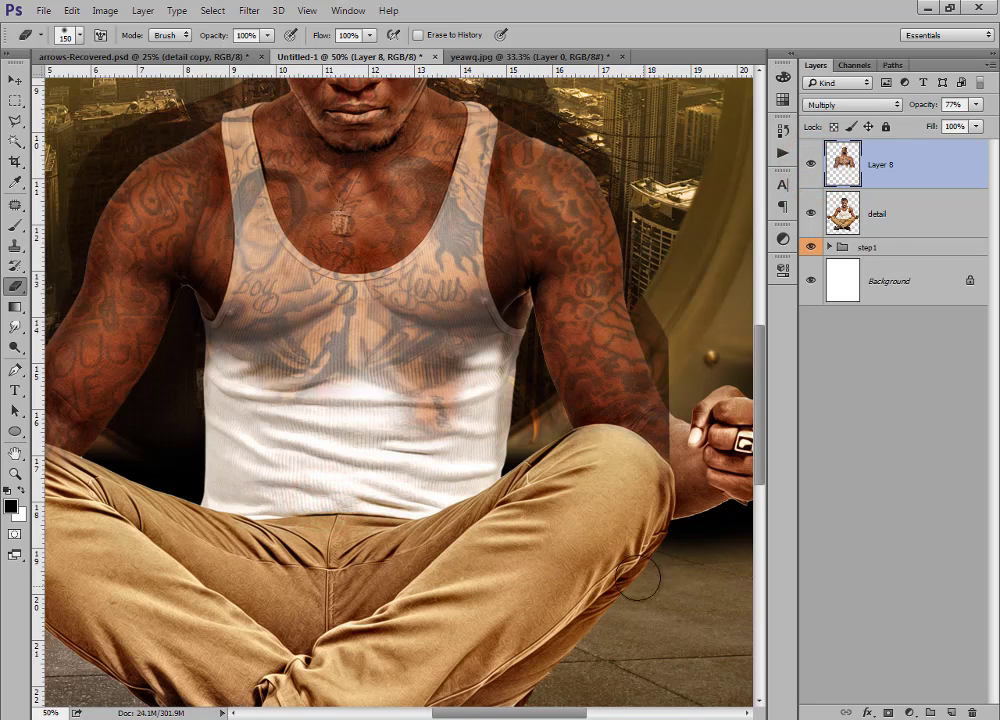
Erase Layer 8's spill outside the ringed-hand arm and beside the opposite elbow with the 150 px Eraser.
mouse_move(650, 520)
left_mouse_down()
mouse_move(674, 499)
mouse_move(689, 403)
mouse_move(687, 461)
mouse_move(675, 296)
left_mouse_up()
mouse_move(319, 397)
left_mouse_down()
mouse_move(272, 341)
mouse_move(216, 375)
mouse_move(177, 441)
left_mouse_up()
mouse_move(535, 396)
left_mouse_down()
mouse_move(565, 428)
mouse_move(654, 430)
mouse_move(663, 368)
left_mouse_up()
left_click(643, 368)
left_click(652, 358)
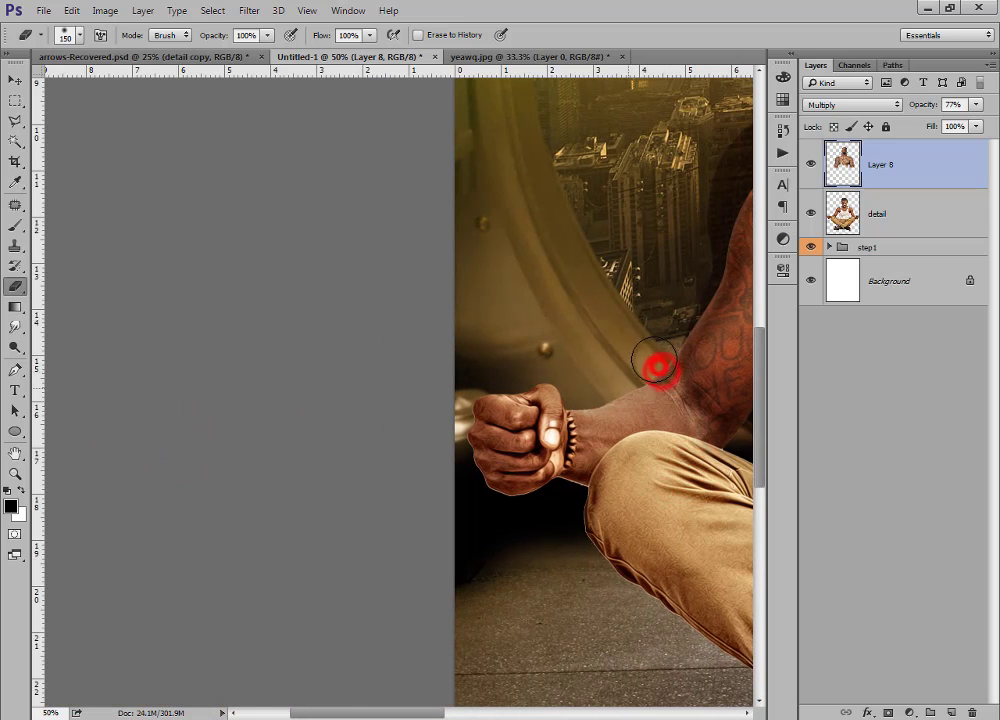
Erase Layer 8's dark spill over the city around the braceleted arm's shoulder and upper arm, using a 60 px Eraser.
mouse_move(661, 465)
left_mouse_down()
mouse_move(263, 518)
mouse_move(288, 560)
mouse_move(292, 552)
left_mouse_up()
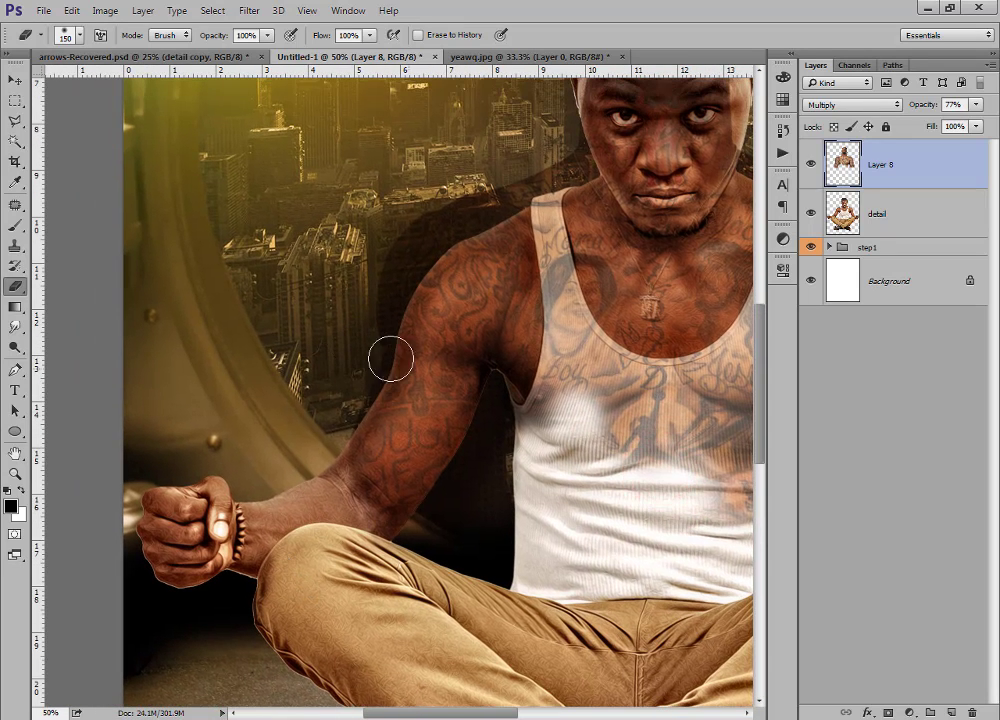
left_click(570, 157)
key("bracketleft")
key("bracketleft")
key("bracketleft")
mouse_move(531, 181)
left_mouse_down()
mouse_move(415, 234)
mouse_move(391, 258)
left_mouse_up()
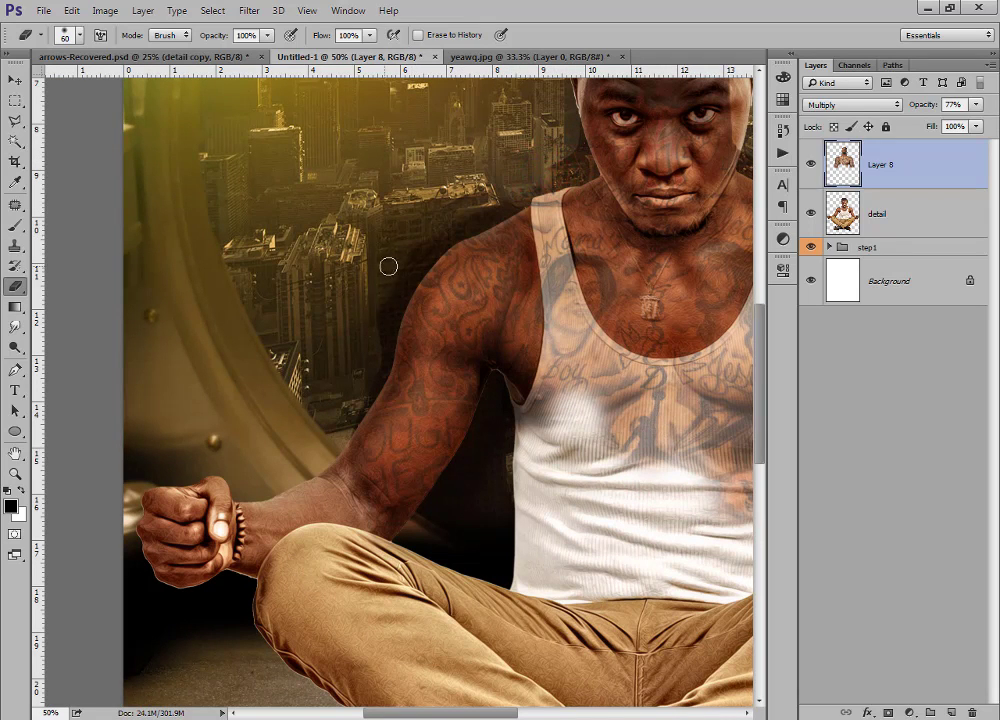
left_click(384, 317)
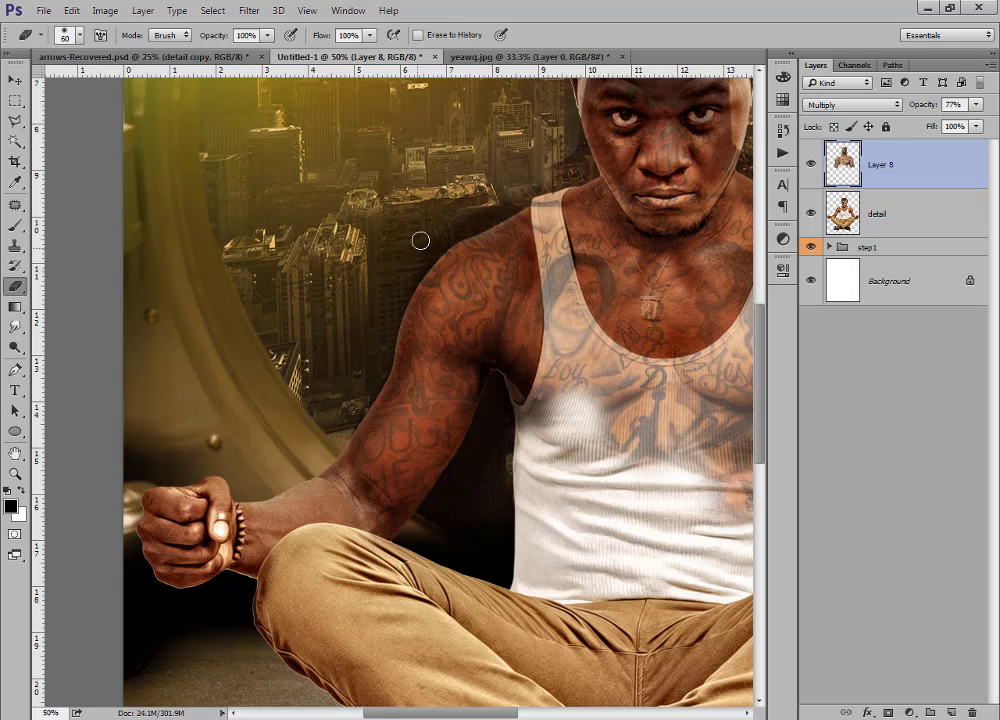
Erase the tattooed man's head from Layer 8 above and over the seated man's hair and face with a 200 px Eraser.
left_click_drag(428, 305, 350, 536)
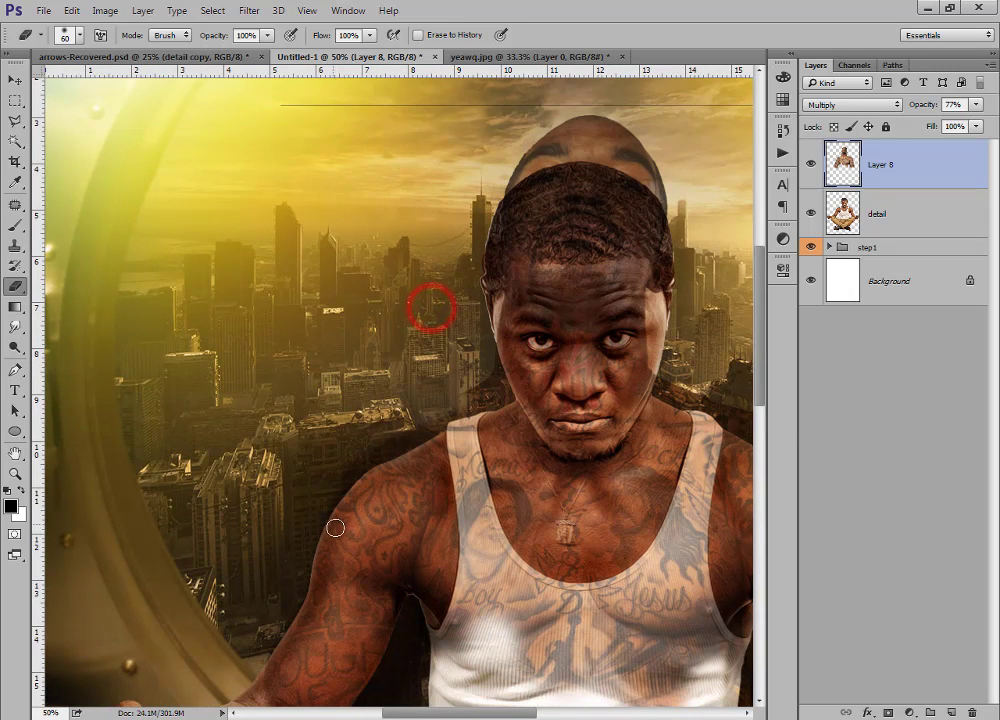
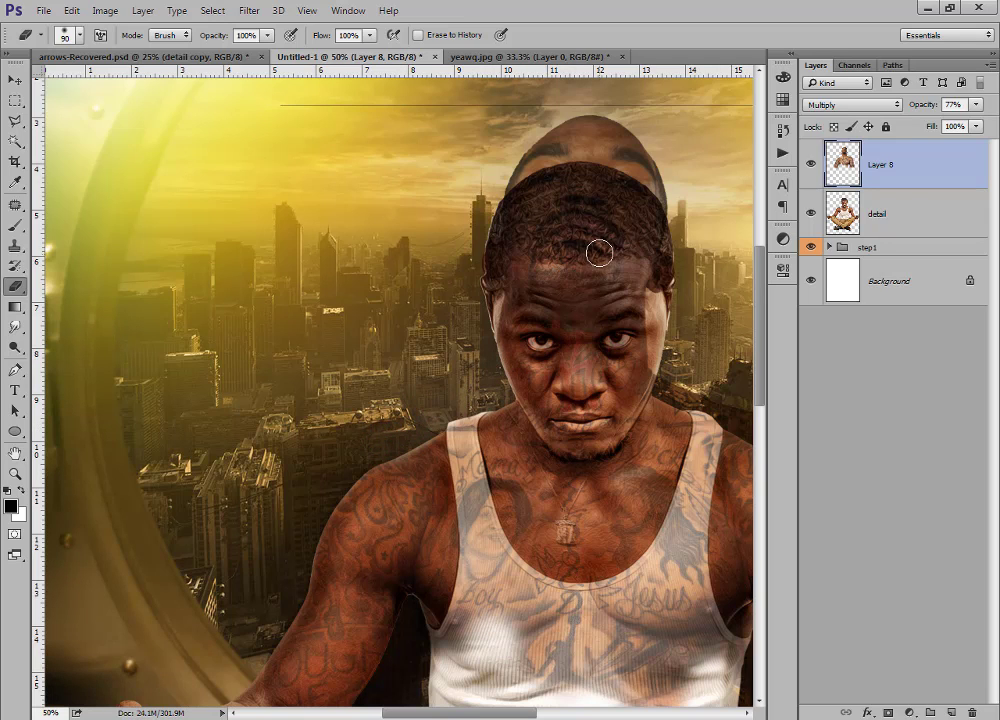
mouse_move(705, 148)
left_mouse_down()
mouse_move(402, 94)
mouse_move(232, 89)
left_mouse_up()
key("bracketright")
key("bracketright")
key("bracketright")
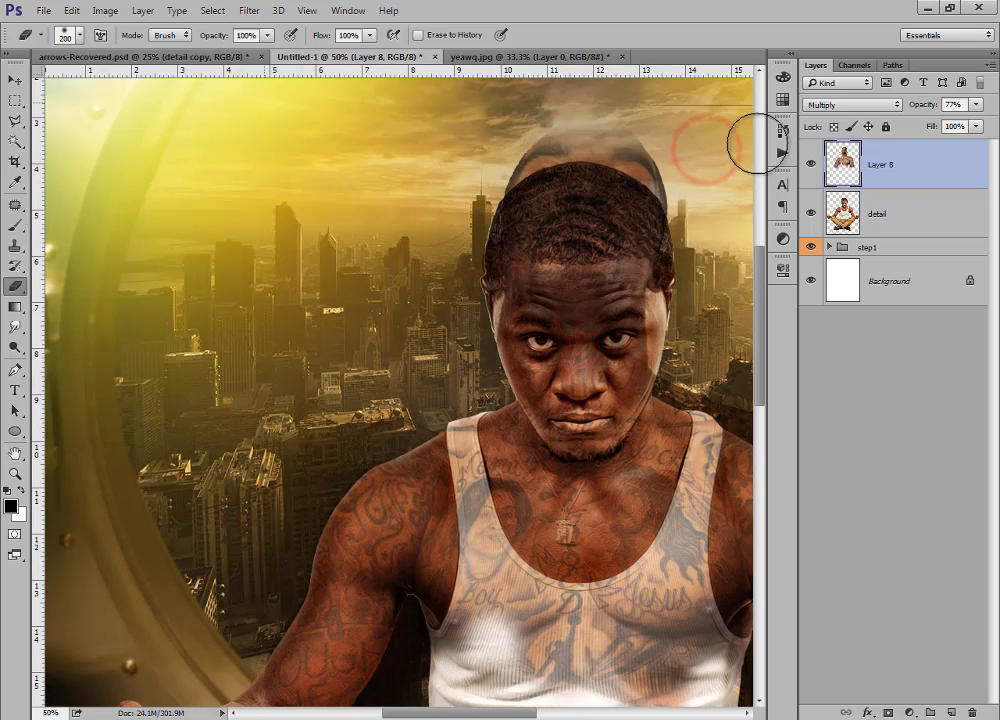
left_click(588, 128)
left_click_drag(500, 260, 600, 330)
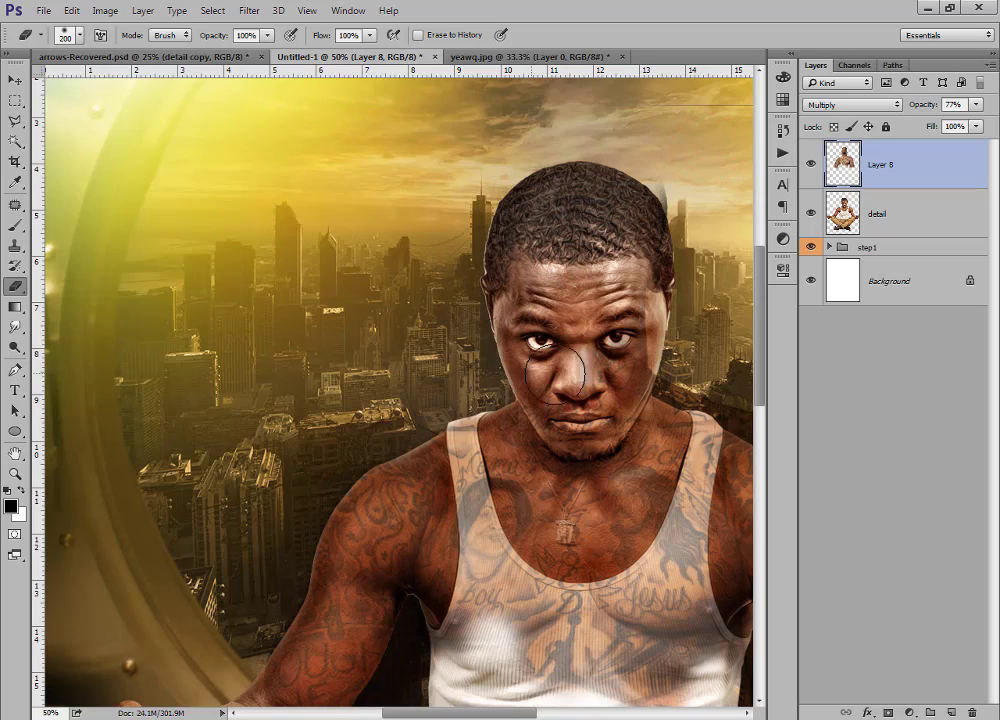
mouse_move(607, 274)
left_mouse_down()
mouse_move(537, 277)
mouse_move(424, 342)
left_mouse_up()
left_click(482, 185)
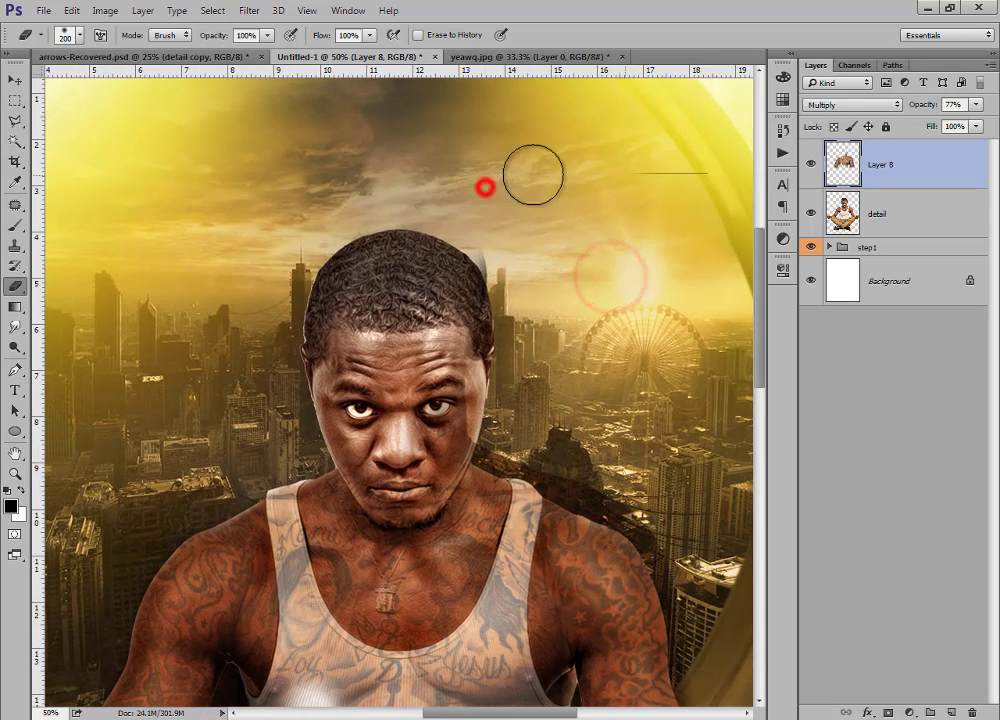
mouse_move(543, 335)
left_mouse_down()
mouse_move(538, 346)
mouse_move(556, 170)
left_mouse_up()
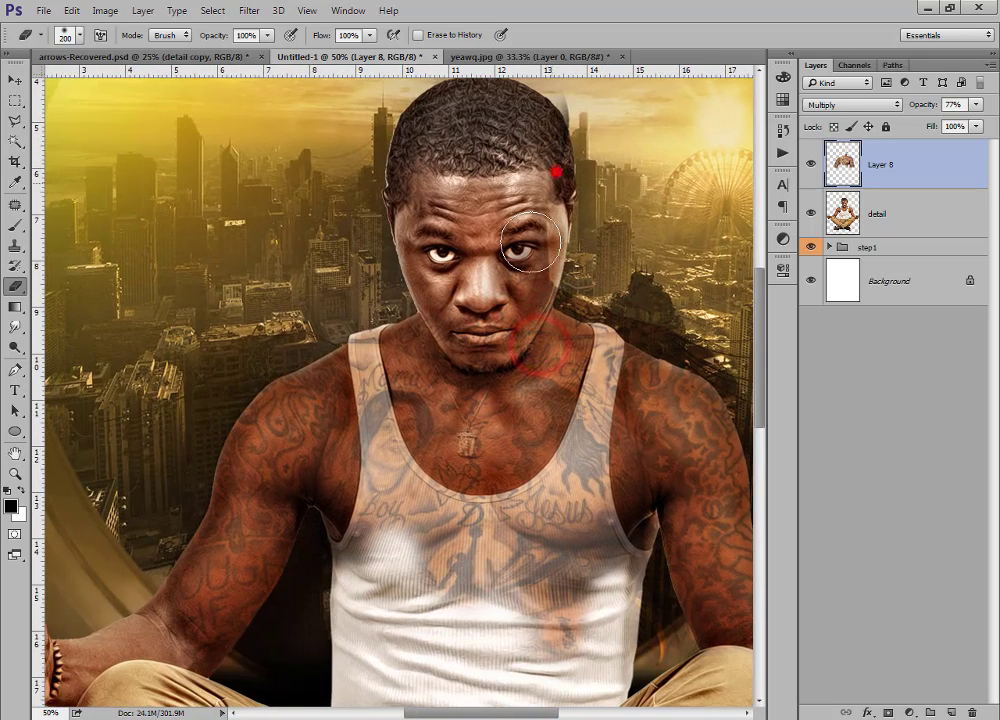
Clean Layer 8's remnants off the seated man's cheeks and jawline with a 100 px, then 80 px Eraser.
key("bracketleft")
key("bracketleft")
key("bracketleft")
key("bracketleft")
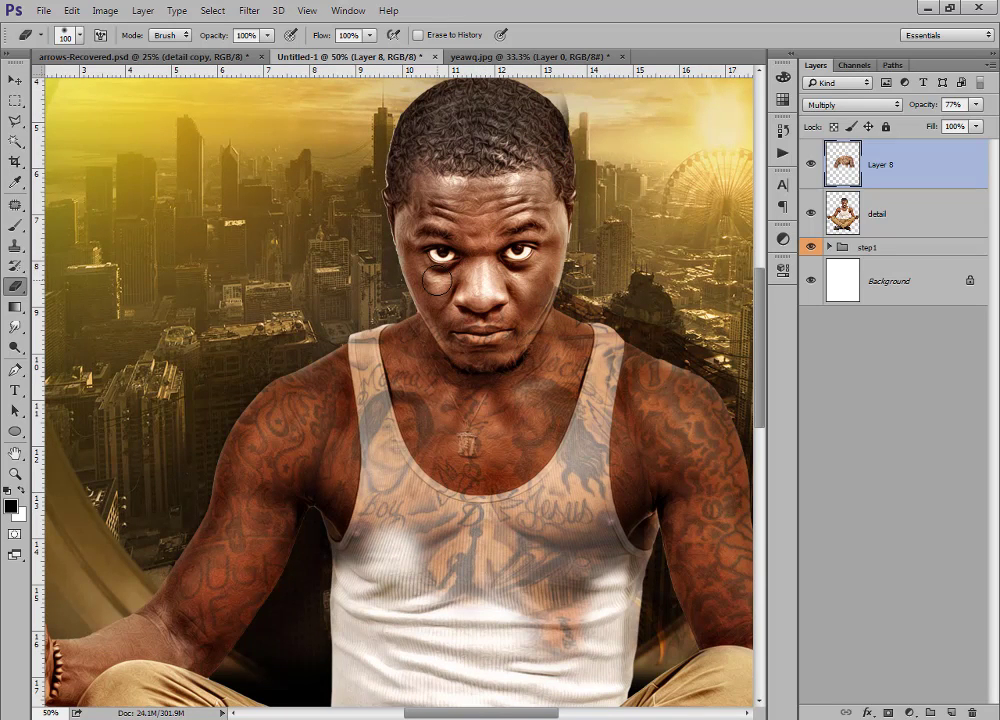
left_click_drag(438, 315, 458, 340)
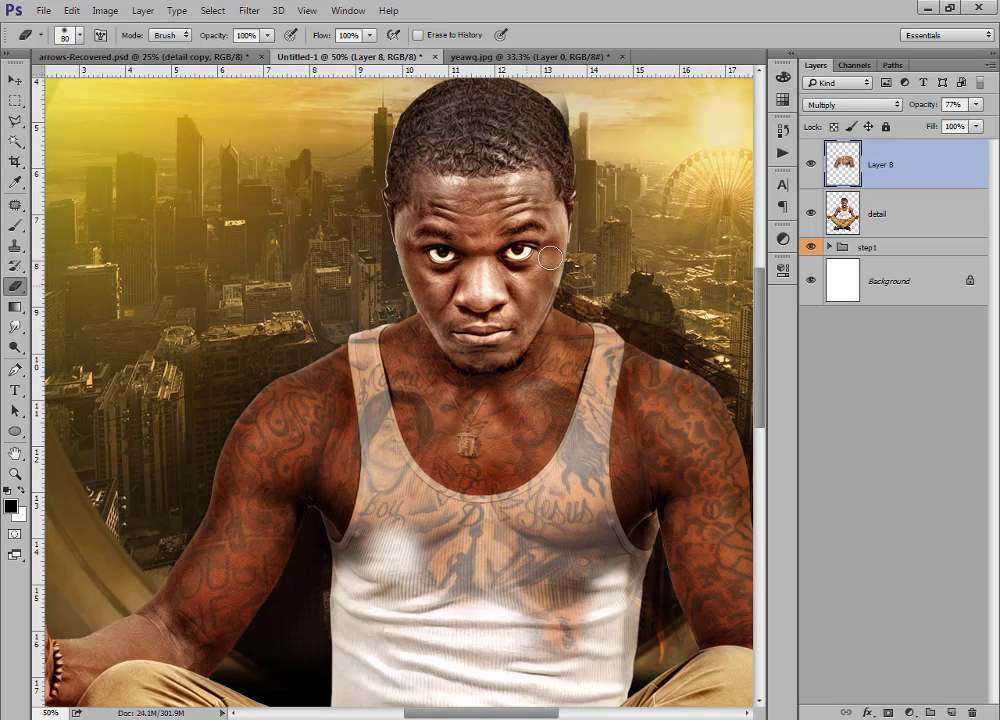
mouse_move(547, 279)
left_mouse_down()
mouse_move(529, 300)
mouse_move(545, 281)
mouse_move(565, 283)
mouse_move(573, 326)
mouse_move(606, 312)
mouse_move(706, 358)
mouse_move(512, 272)
left_mouse_up()
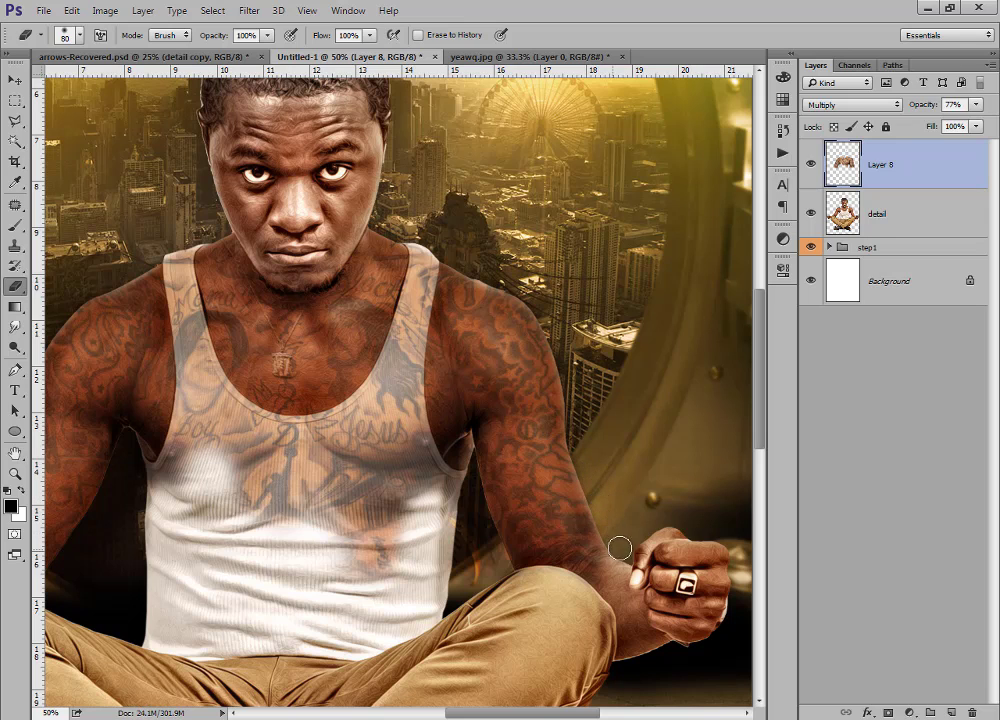
Erase Layer 8 from the gap beside the ringed-hand arm at 50 px and from the tank top's midsection at 80 px.
mouse_move(495, 573)
left_mouse_down()
mouse_move(475, 595)
mouse_move(462, 553)
left_mouse_up()
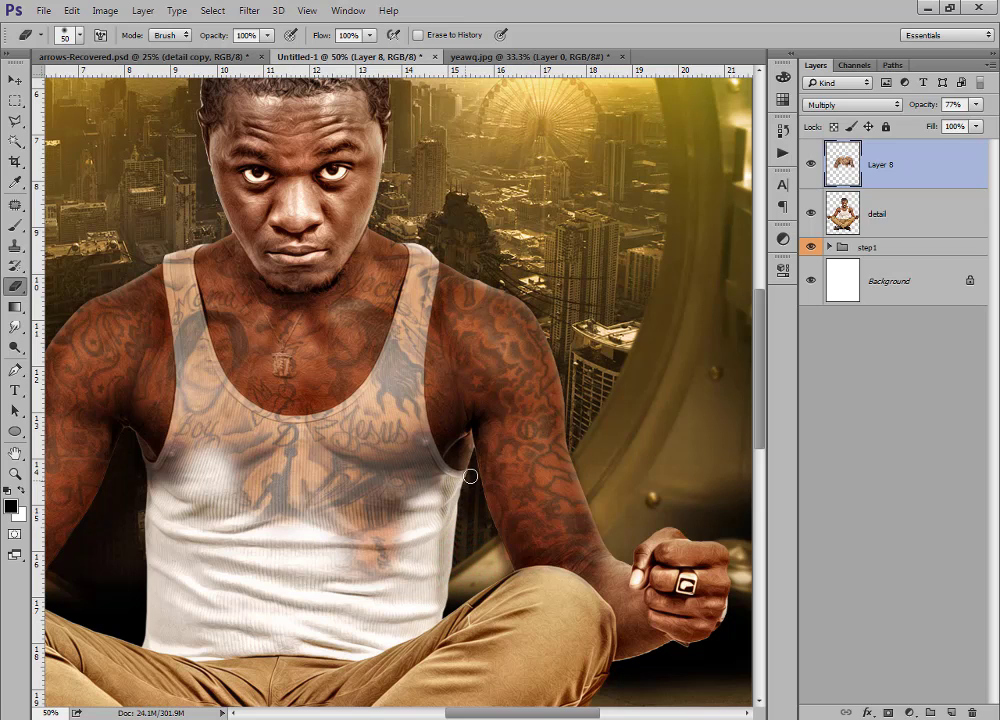
left_click_drag(473, 491, 475, 489)
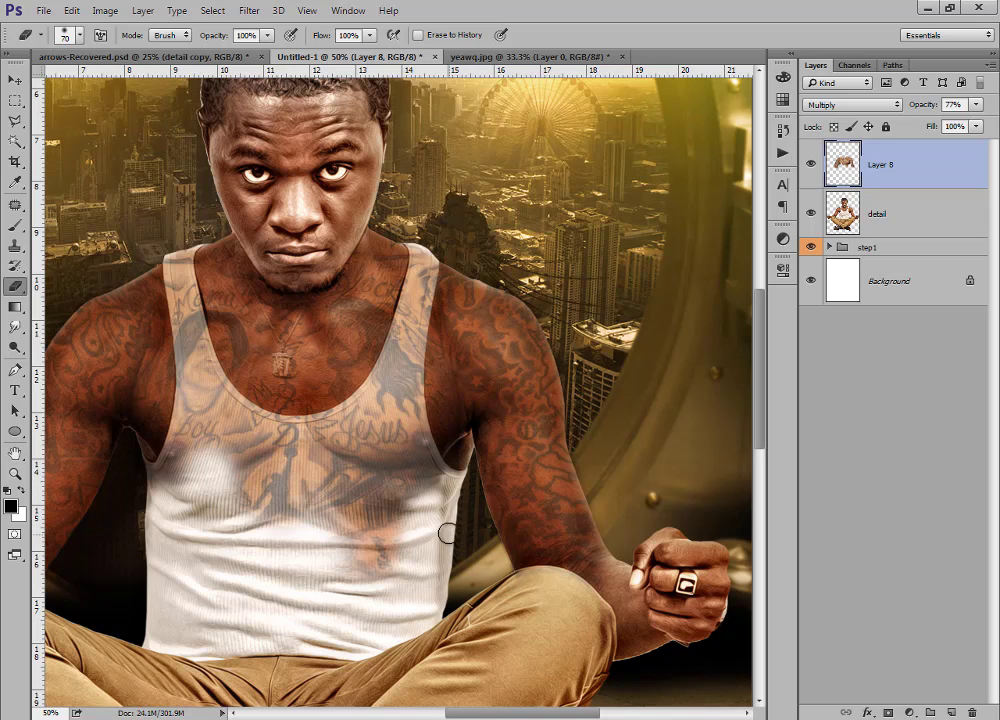
key("bracketright")
mouse_move(440, 518)
left_mouse_down()
mouse_move(366, 561)
mouse_move(373, 512)
mouse_move(364, 501)
mouse_move(204, 498)
mouse_move(294, 530)
mouse_move(298, 508)
mouse_move(457, 558)
mouse_move(412, 561)
mouse_move(394, 498)
left_mouse_up()
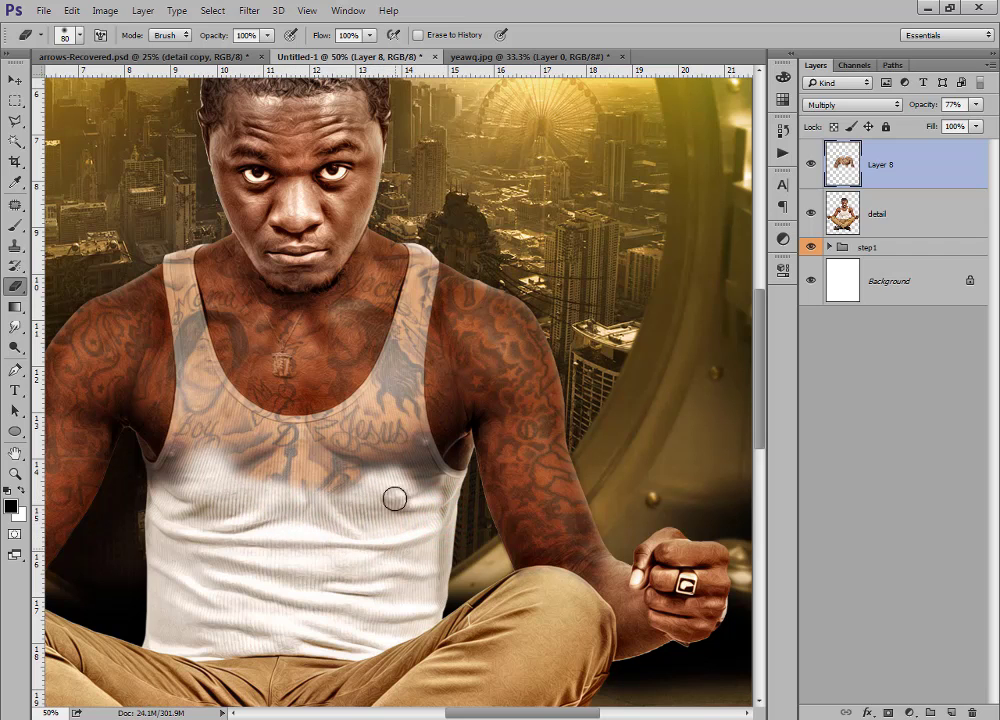
left_click(480, 542)
Erase Layer 8's spill along the inner and outer edges of the braceleted arm with a 60 px Eraser.
scroll(372, 548, "left", 5)
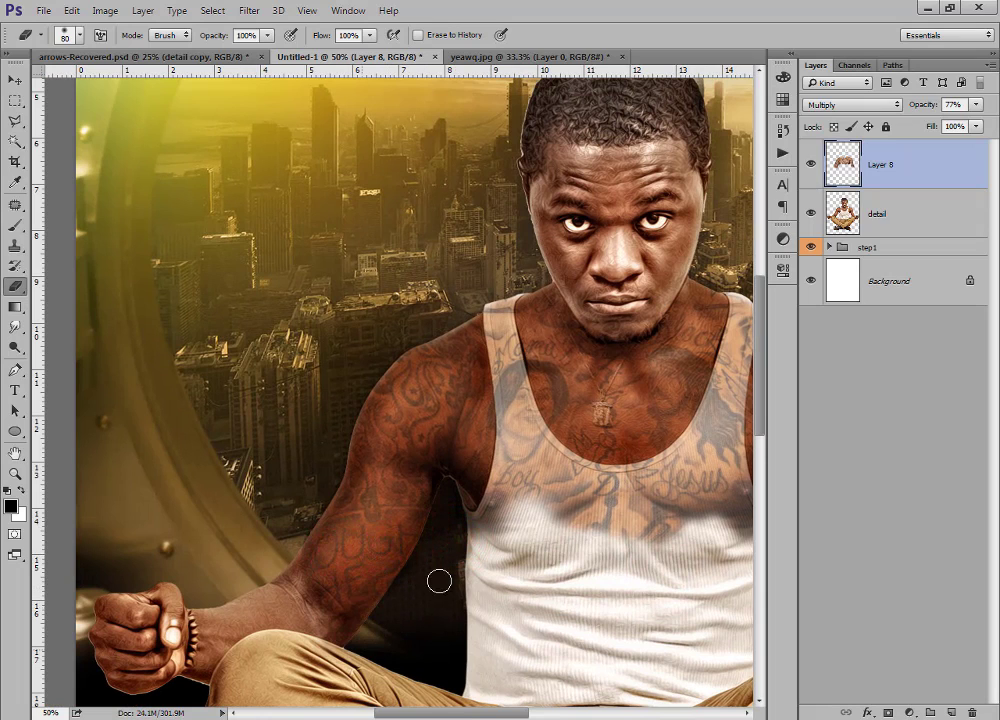
left_click(451, 588)
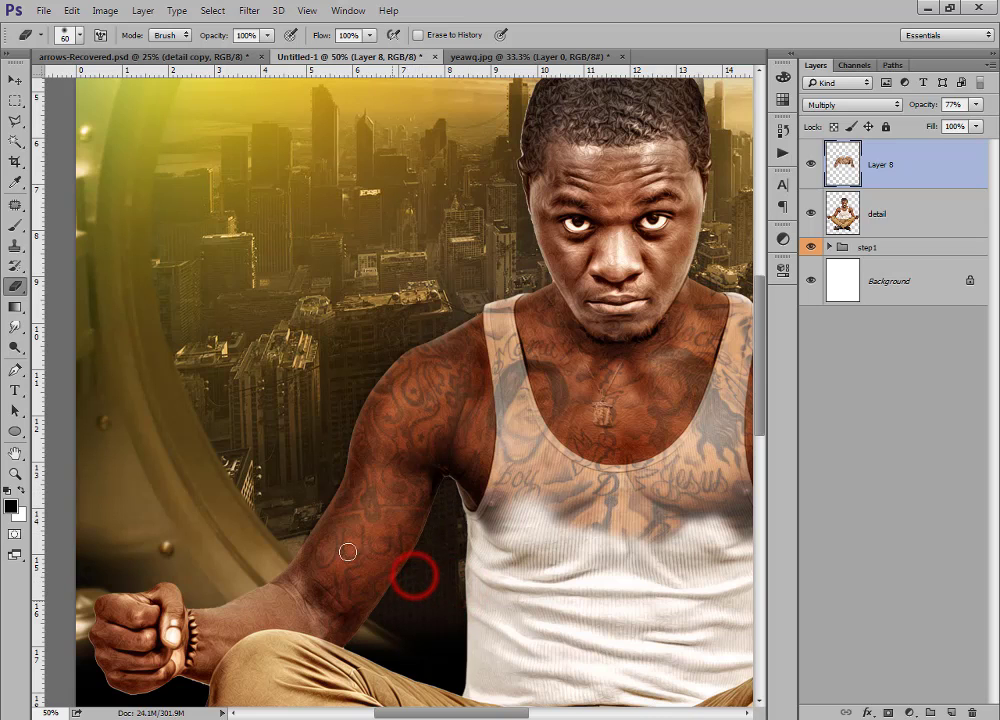
left_click(335, 438)
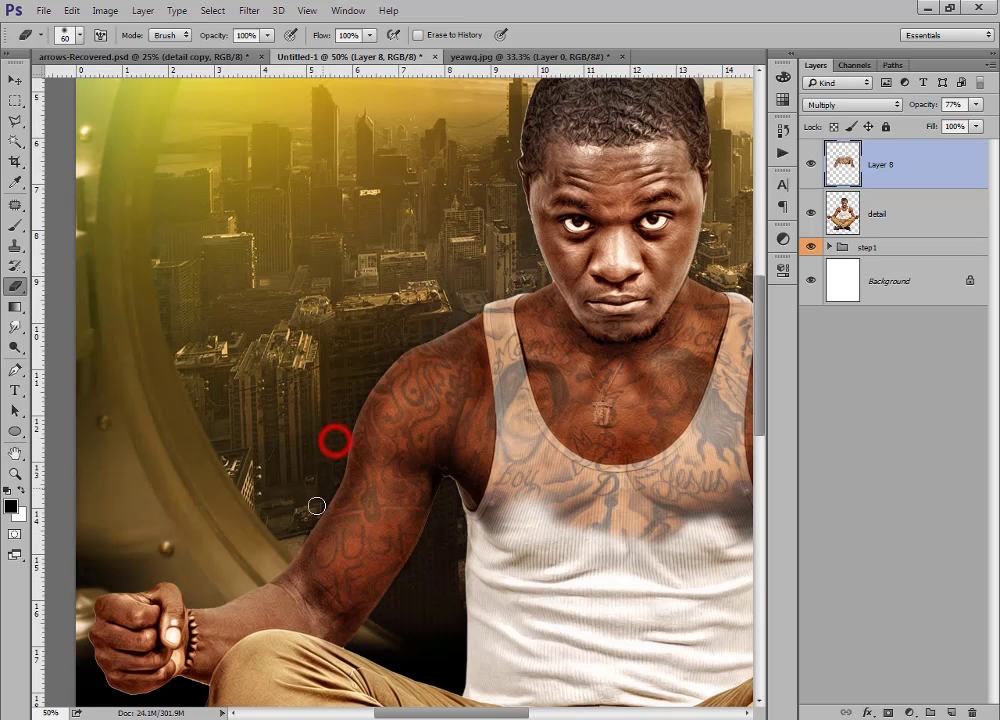
left_click(333, 452)
Erase the tattoos from the tank top strap and side next to the braceleted arm with the 60 px Eraser.
left_click(509, 299)
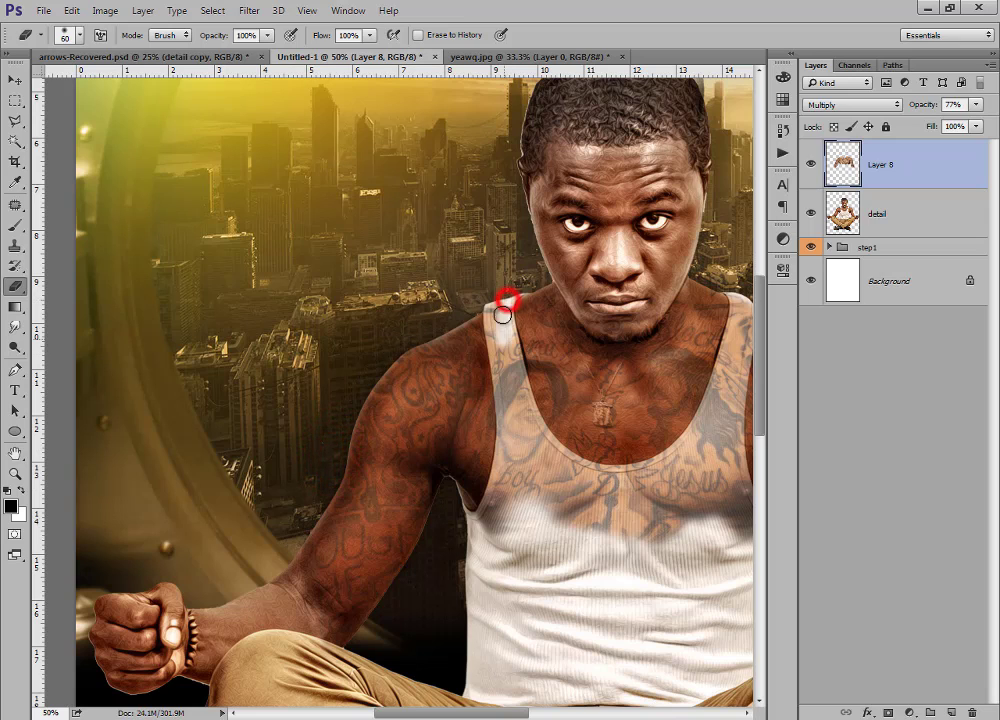
mouse_move(495, 330)
left_mouse_down()
mouse_move(539, 462)
mouse_move(505, 349)
mouse_move(504, 400)
mouse_move(518, 492)
mouse_move(531, 482)
mouse_move(531, 532)
mouse_move(513, 531)
mouse_move(504, 445)
mouse_move(500, 489)
left_mouse_up()
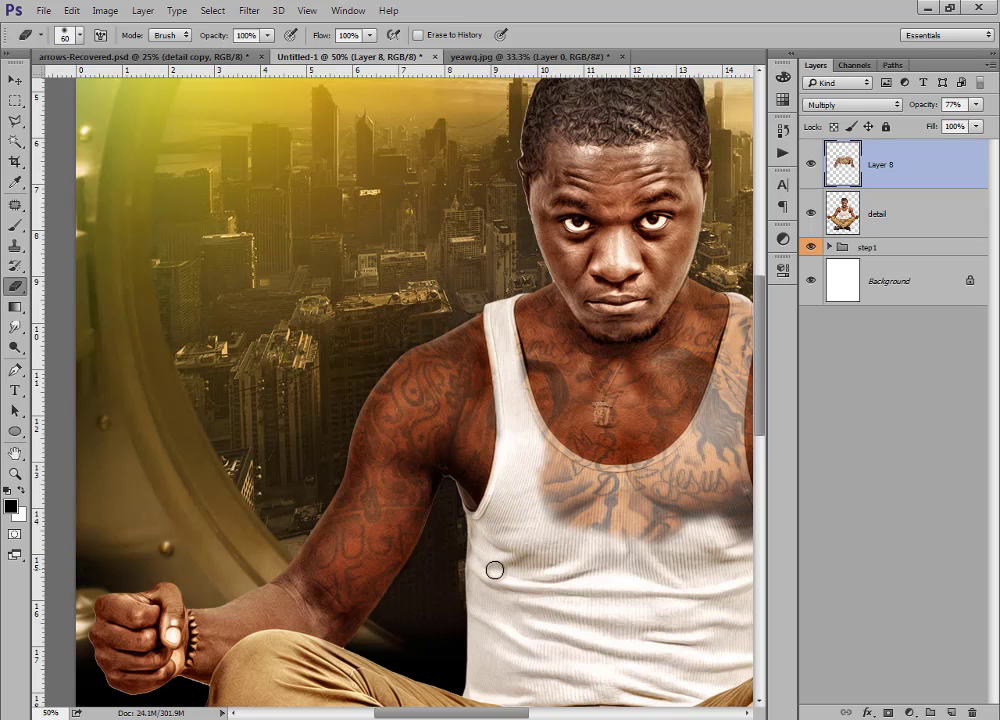
key("ctrl+plus")
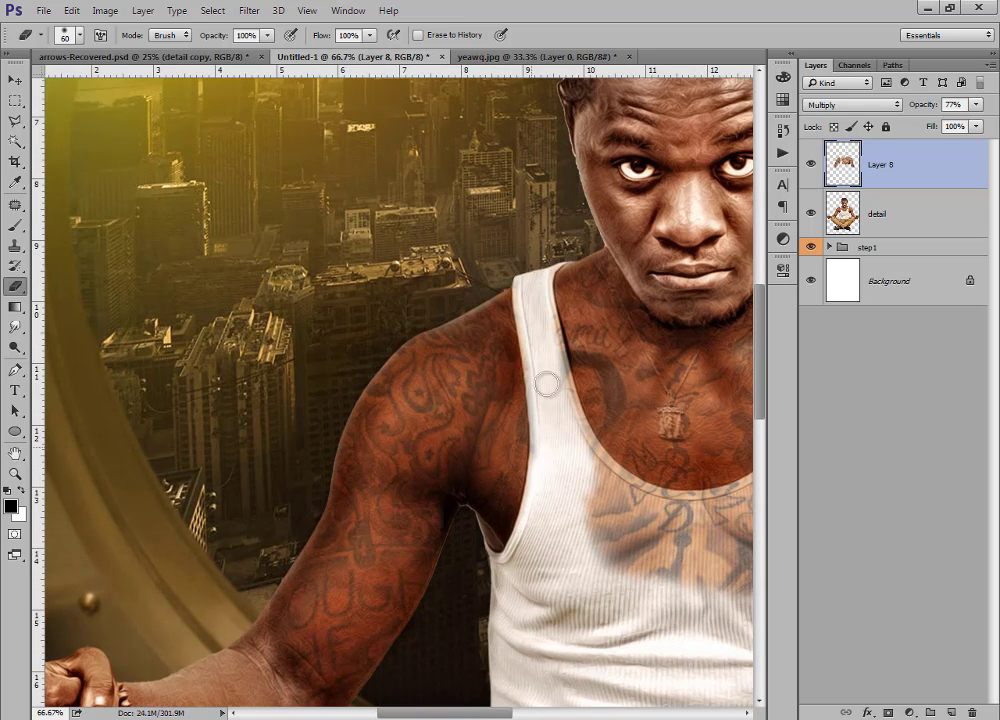
left_click_drag(530, 332, 534, 352)
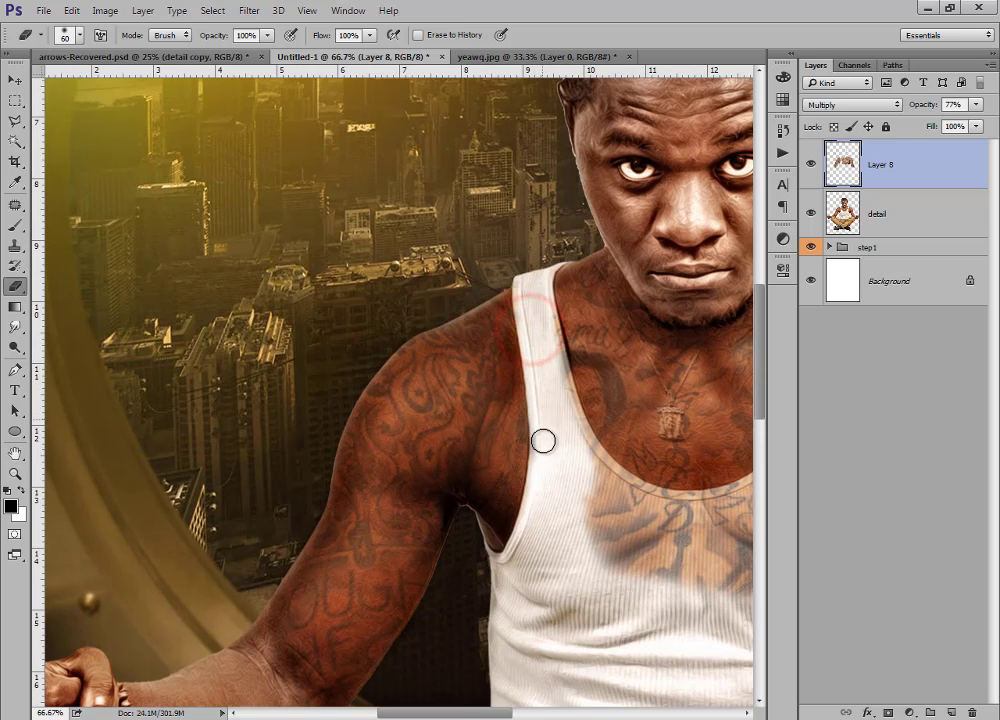
left_click(538, 293)
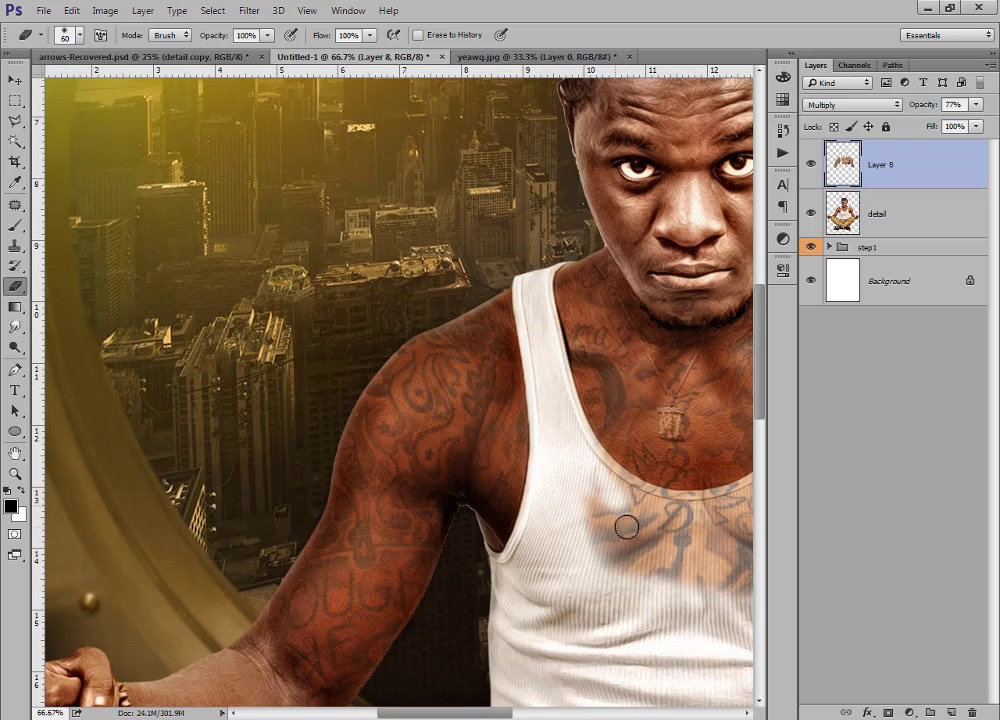
Erase the tattoos along the tank top's curved neckline with the 60 px Eraser, leaving the chest skin tattooed.
left_click_drag(626, 527, 411, 516)
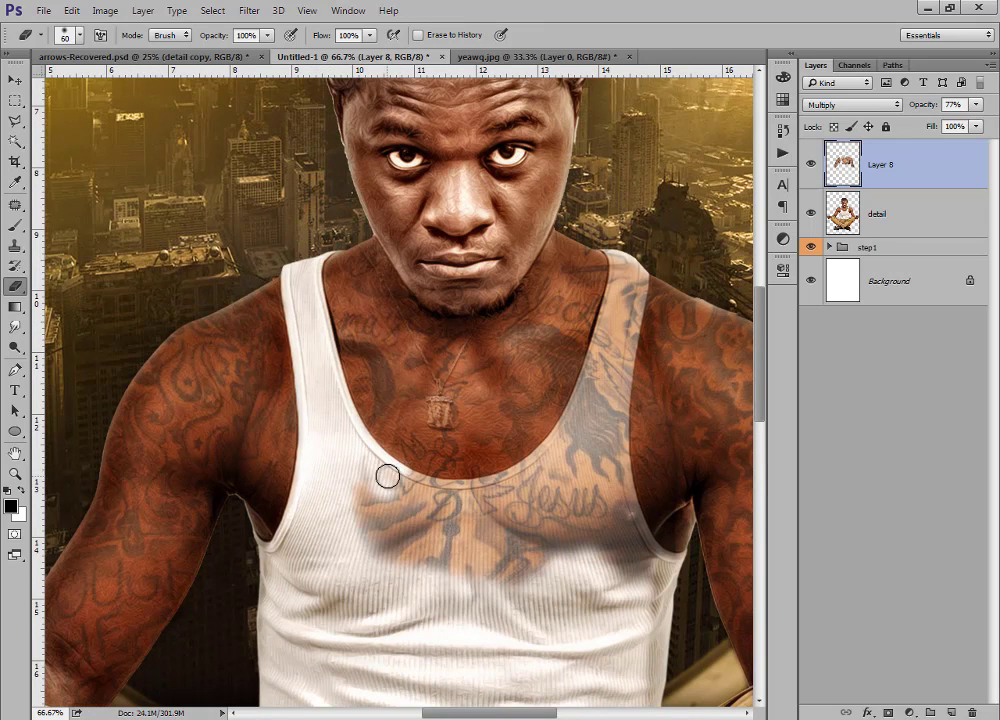
mouse_move(388, 477)
left_mouse_down()
mouse_move(490, 498)
mouse_move(549, 471)
left_mouse_up()
left_click(547, 458)
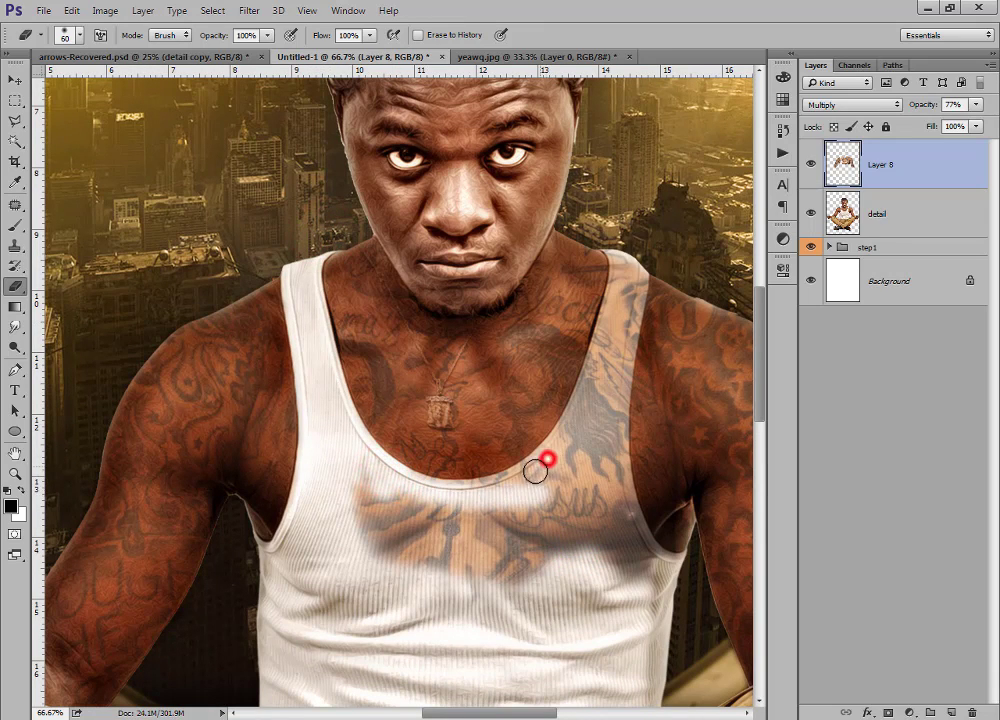
Erase the remaining tattoos from the tank top's chest on the braceleted-arm side and centre, enlarging the Eraser to 100 px.
left_click_drag(362, 518, 380, 545)
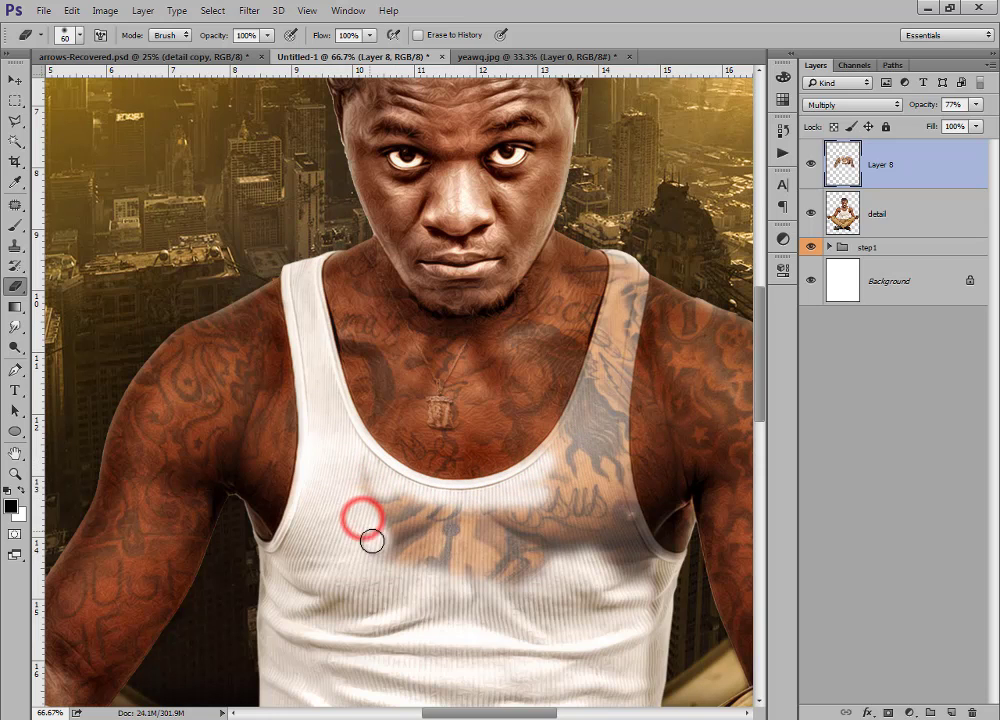
key("bracketright")
key("bracketright")
key("bracketright")
key("bracketright")
left_click(355, 475)
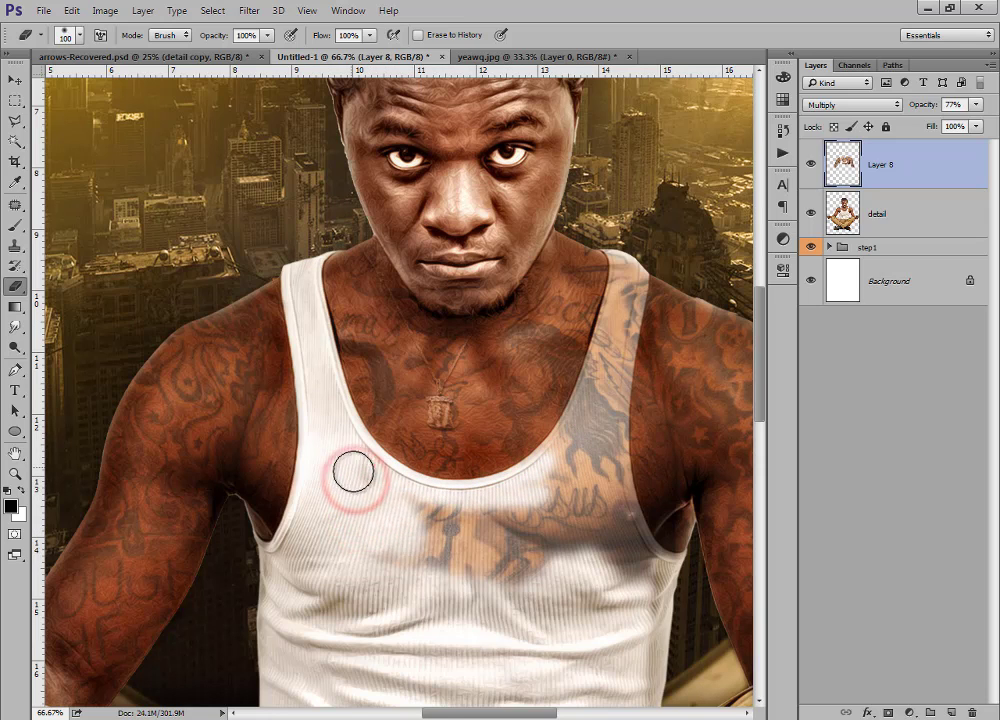
mouse_move(366, 484)
left_mouse_down()
mouse_move(474, 538)
mouse_move(377, 516)
left_mouse_up()
mouse_move(348, 465)
left_mouse_down()
mouse_move(402, 544)
mouse_move(577, 585)
mouse_move(465, 571)
mouse_move(520, 565)
left_mouse_up()
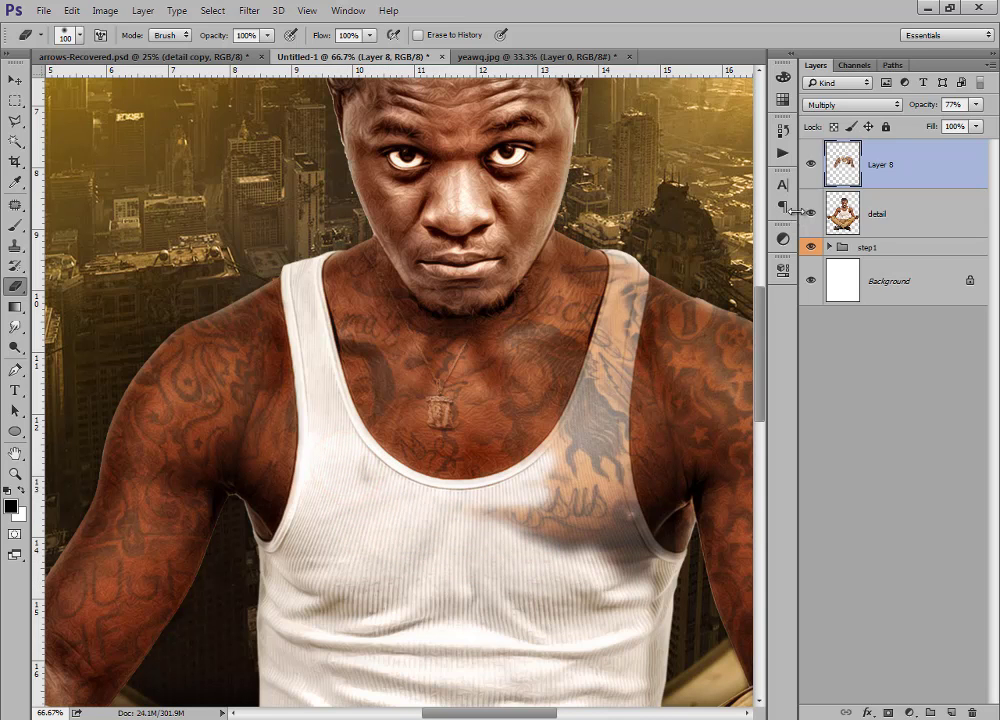
Erase the tattoos from the tank top's chest below the strap on the ring-hand side with the 100 px Eraser.
left_click(811, 165)
left_click(811, 165)
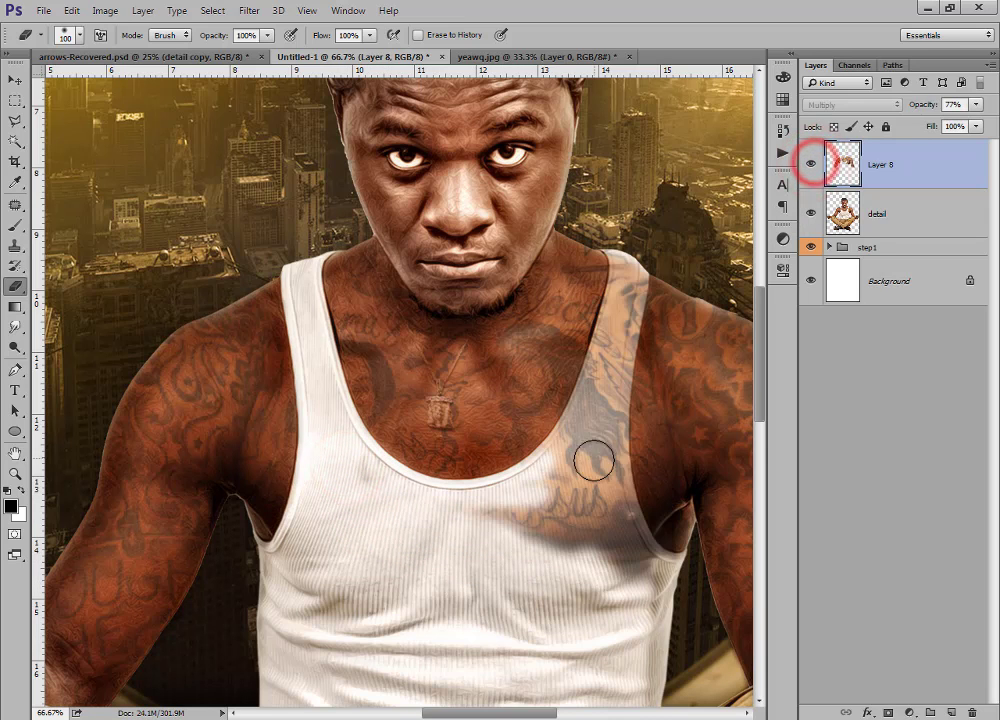
left_click_drag(586, 470, 531, 511)
mouse_move(567, 467)
left_mouse_down()
mouse_move(585, 530)
mouse_move(605, 519)
mouse_move(562, 543)
left_mouse_up()
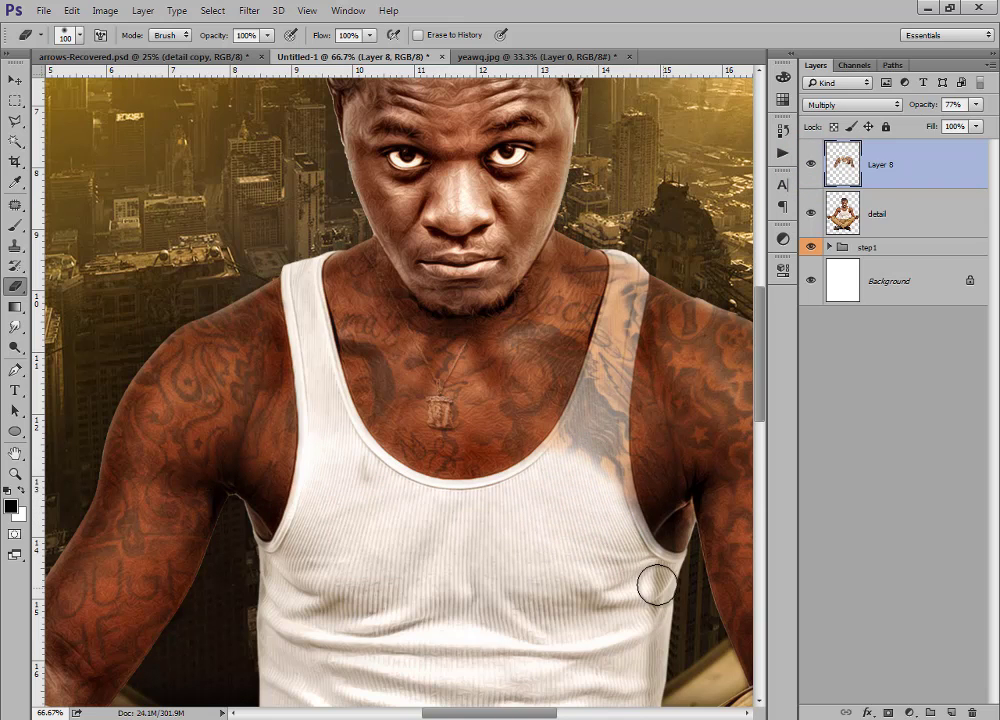
Erase the tattoos from the tank top strap and armhole on the ring-hand side with a 45 px Eraser.
key("bracketleft")
key("bracketleft")
key("bracketleft")
key("bracketleft")
mouse_move(683, 560)
left_mouse_down()
mouse_move(628, 330)
mouse_move(636, 257)
mouse_move(605, 330)
mouse_move(576, 464)
mouse_move(609, 391)
mouse_move(607, 483)
mouse_move(632, 319)
left_mouse_up()
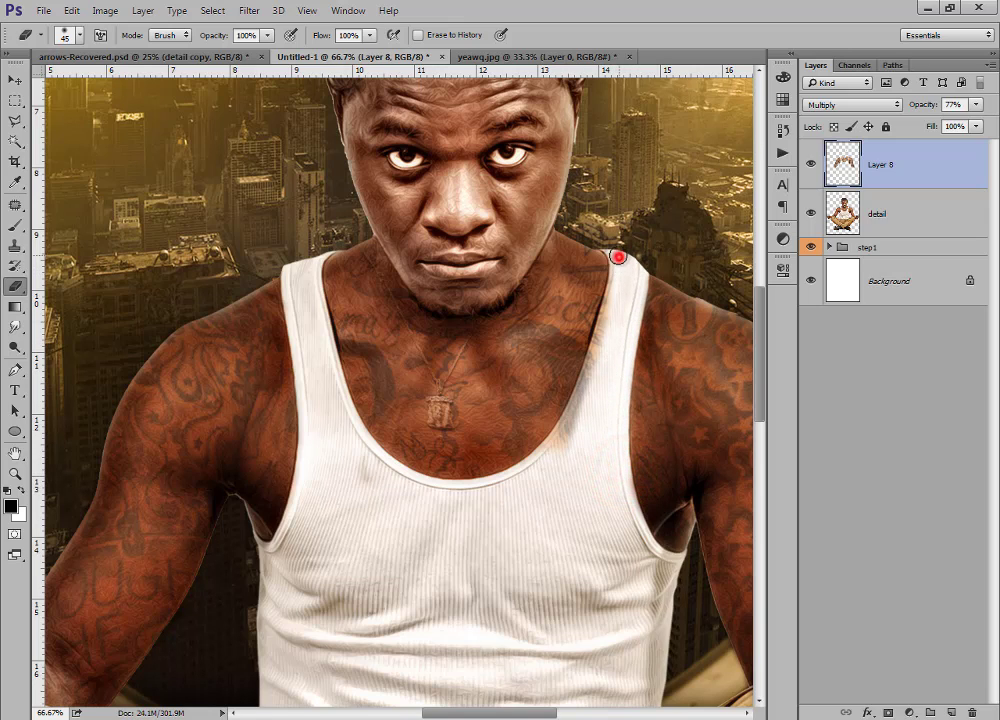
mouse_move(619, 257)
left_mouse_down()
mouse_move(575, 410)
mouse_move(546, 459)
left_mouse_up()
mouse_move(575, 417)
left_mouse_down()
mouse_move(547, 459)
mouse_move(606, 342)
left_mouse_up()
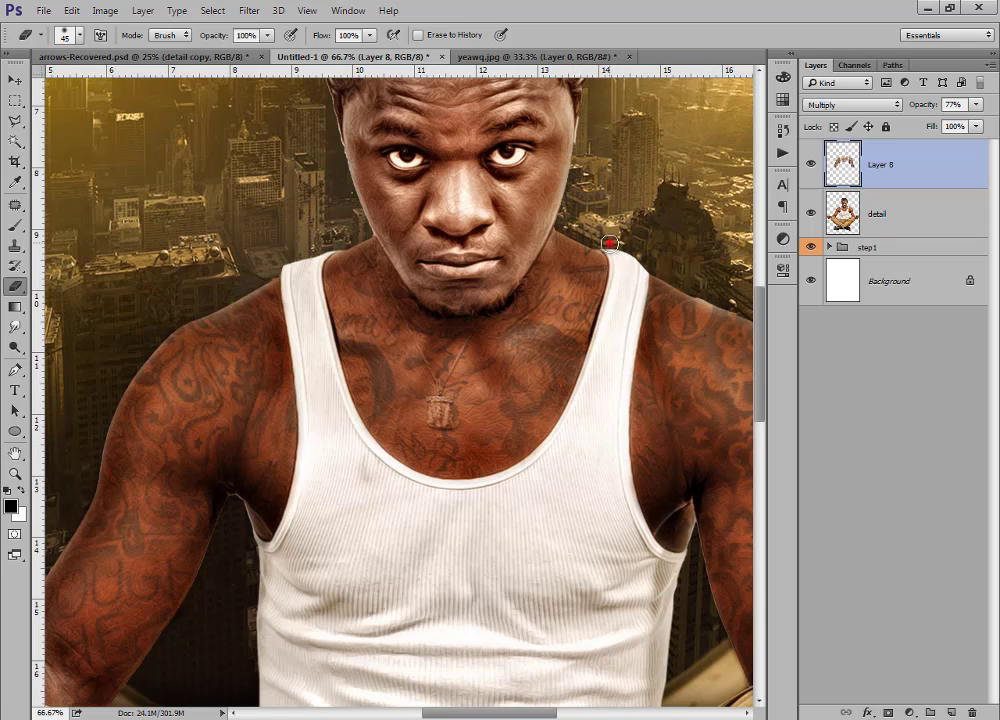
left_click(623, 325)
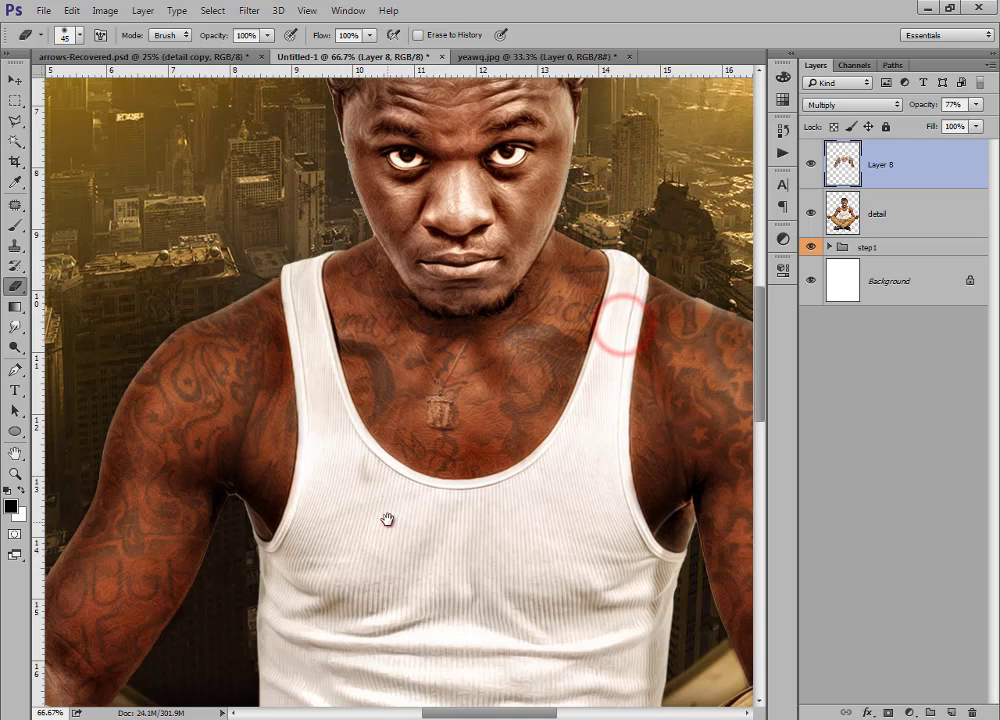
Clean up the tattoo edges along both tank top straps and the neckline, lowering the 45 px Eraser's opacity to 40%.
left_click(386, 519)
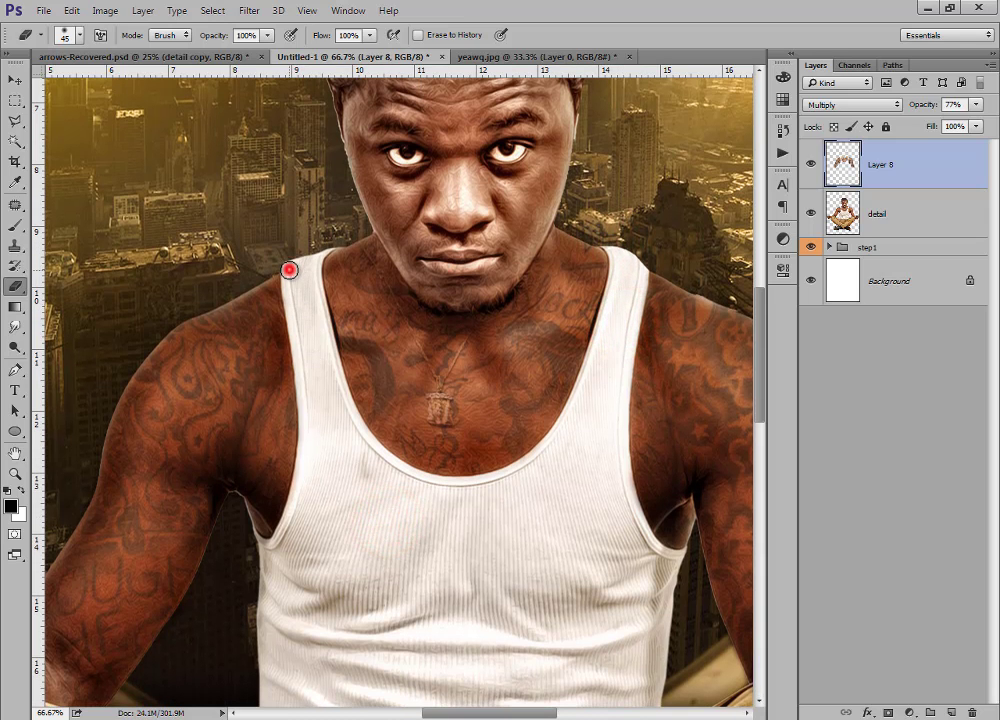
mouse_move(289, 269)
left_mouse_down()
mouse_move(330, 344)
mouse_move(322, 338)
left_mouse_up()
left_click_drag(289, 282, 305, 428)
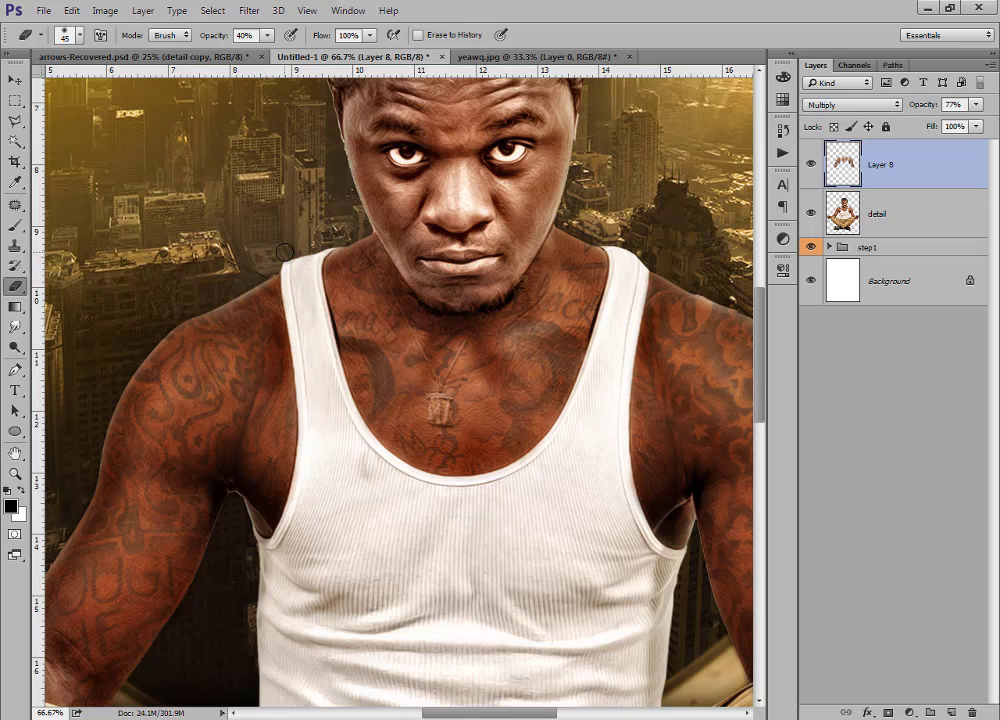
left_click_drag(318, 271, 356, 413)
mouse_move(636, 260)
left_mouse_down()
mouse_move(645, 315)
mouse_move(627, 424)
mouse_move(643, 524)
mouse_move(451, 446)
left_mouse_up()
left_click(490, 428)
Soften Layer 8's spill along the armhole and outer shoulder of the ring-hand arm at 40% Eraser opacity, comparing with the layer hidden.
left_click_drag(655, 460, 683, 520)
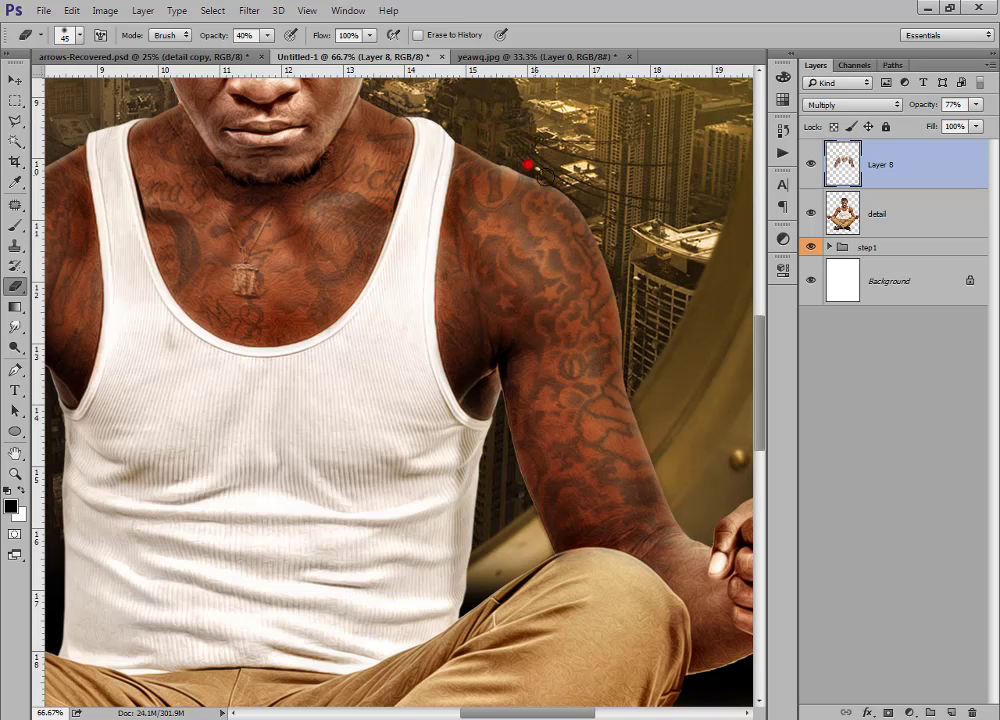
left_click_drag(542, 176, 602, 246)
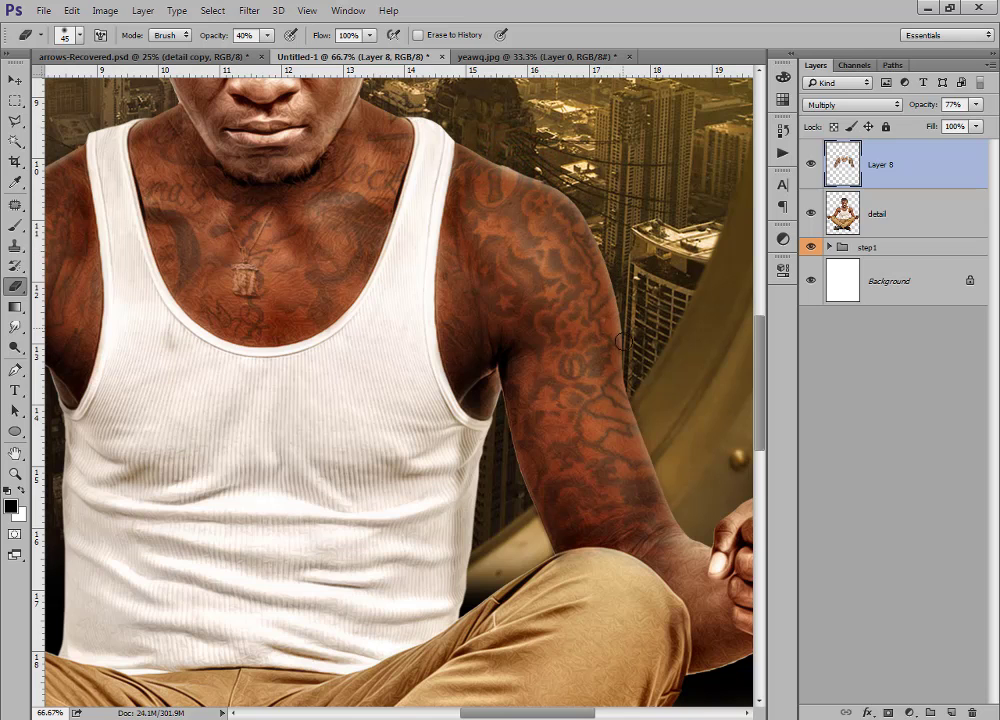
left_click_drag(354, 379, 464, 375)
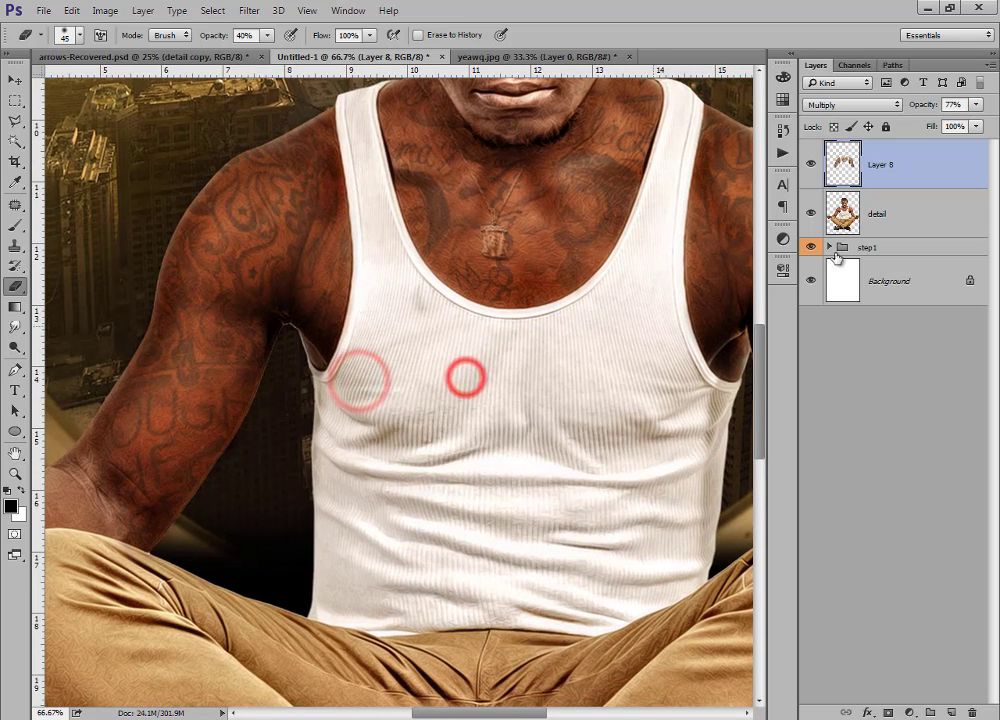
left_click(812, 162)
left_click(812, 162)
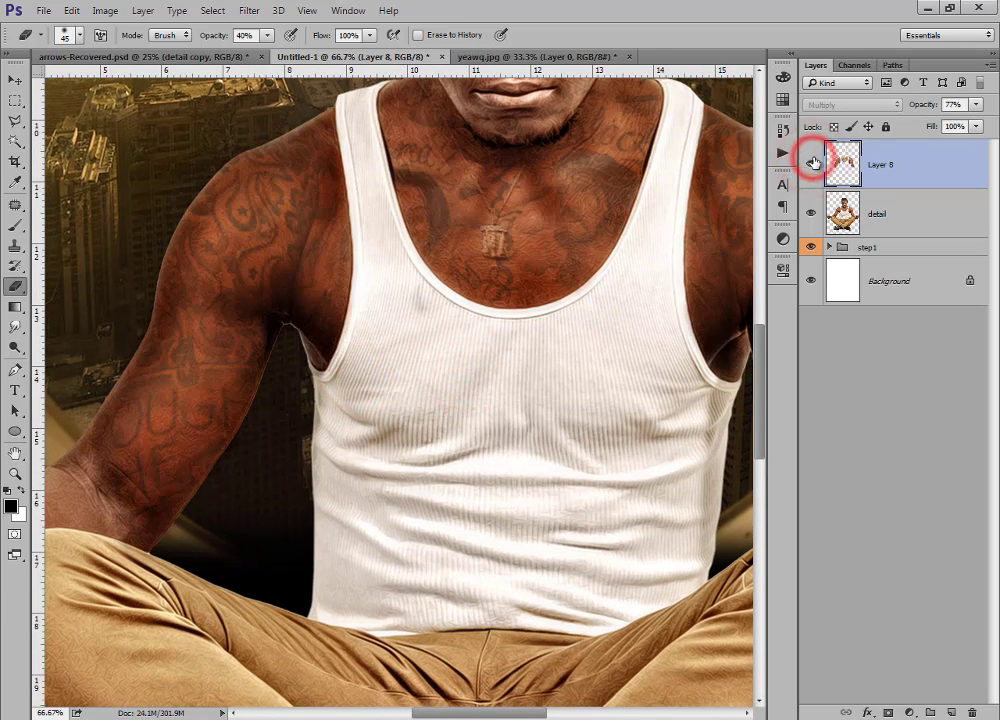
key("ctrl+minus")
key("ctrl+minus")
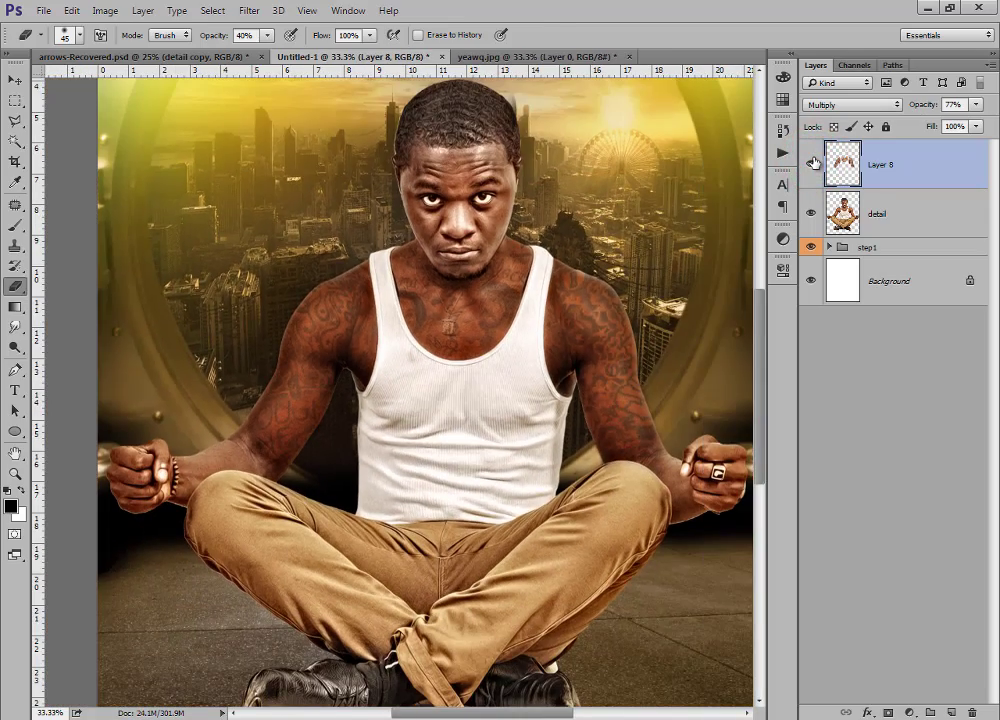
key("ctrl+minus")
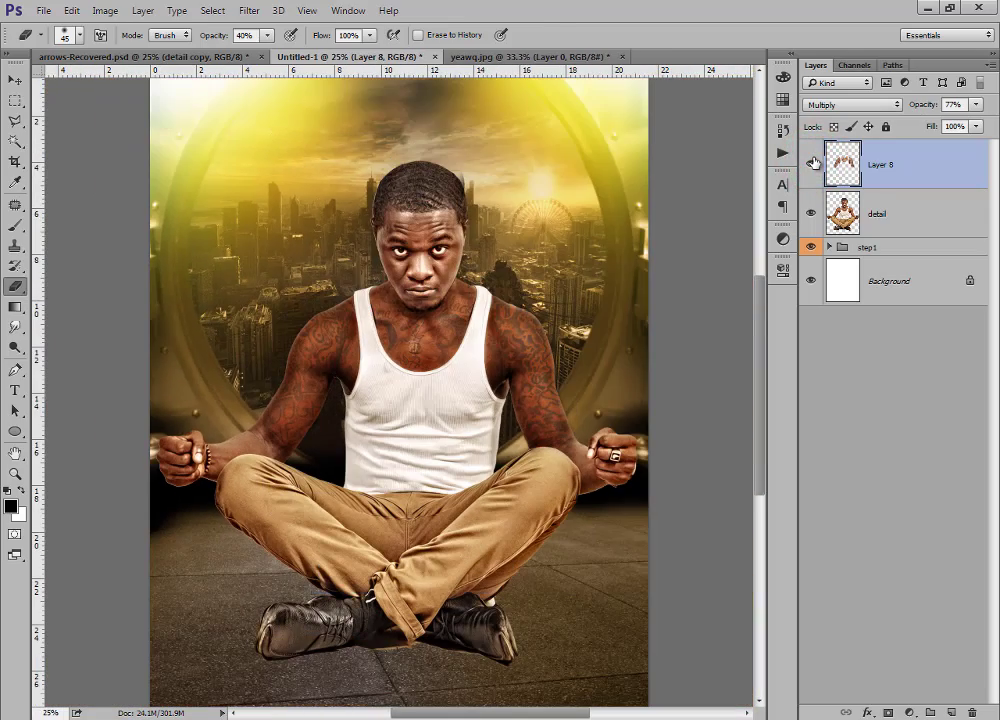
Check the blend mode and opacity of the tattoo layer, Layer 12 copy, in arrows-Recovered.psd.
left_click(15, 79)
left_click(183, 56)
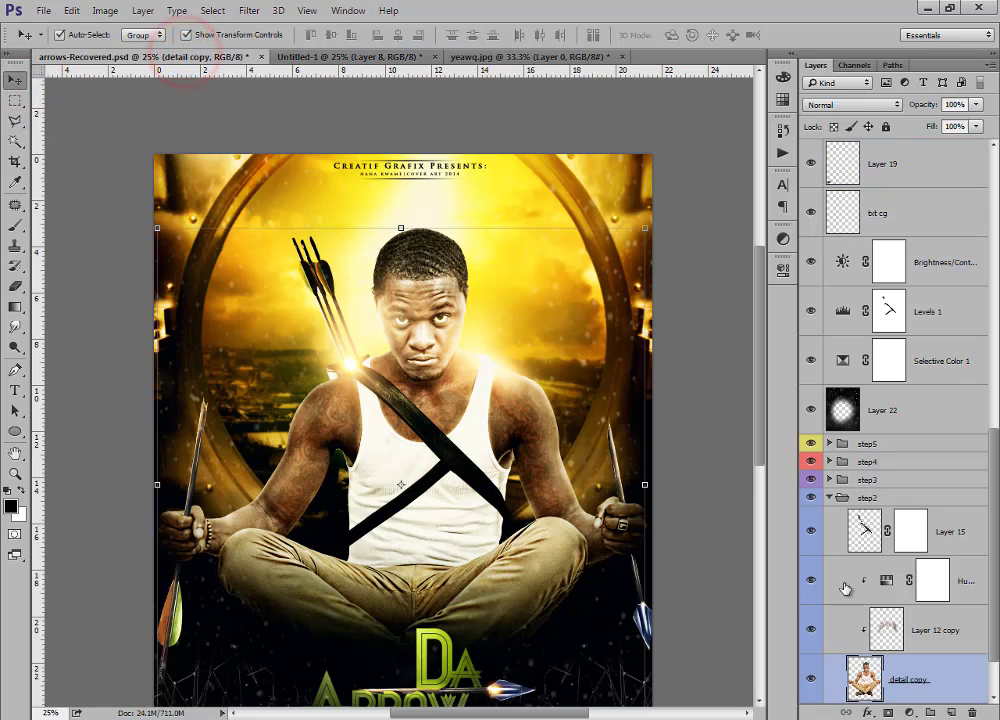
left_click(938, 629)
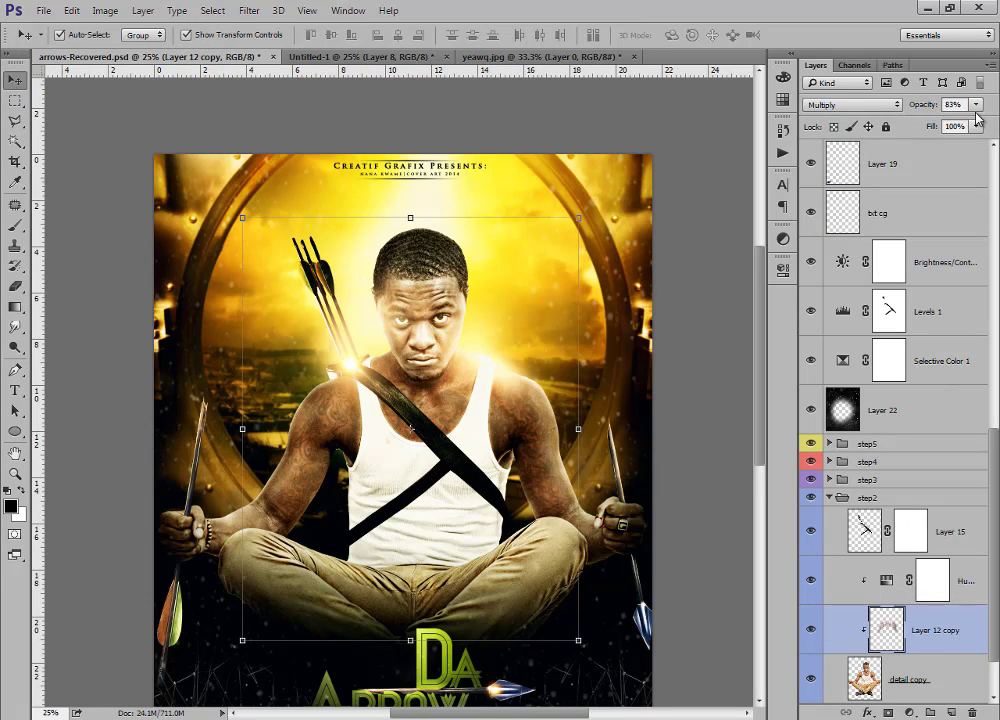
left_click(345, 57)
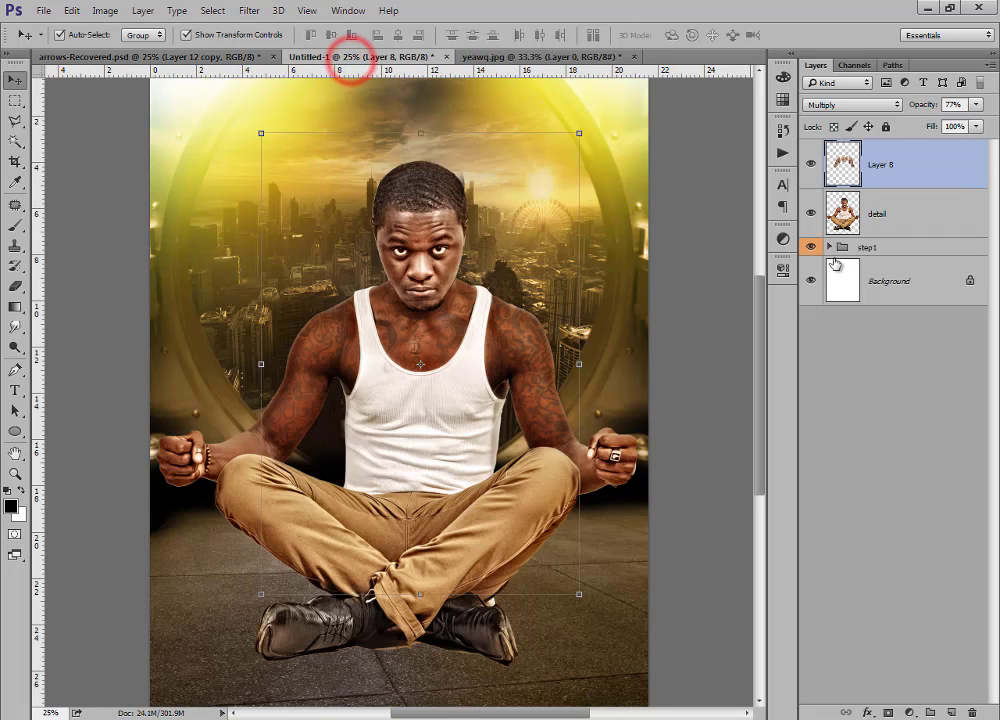
Set Layer 8's opacity to 83% and compare the figure with the layer hidden and shown.
left_click(963, 104)
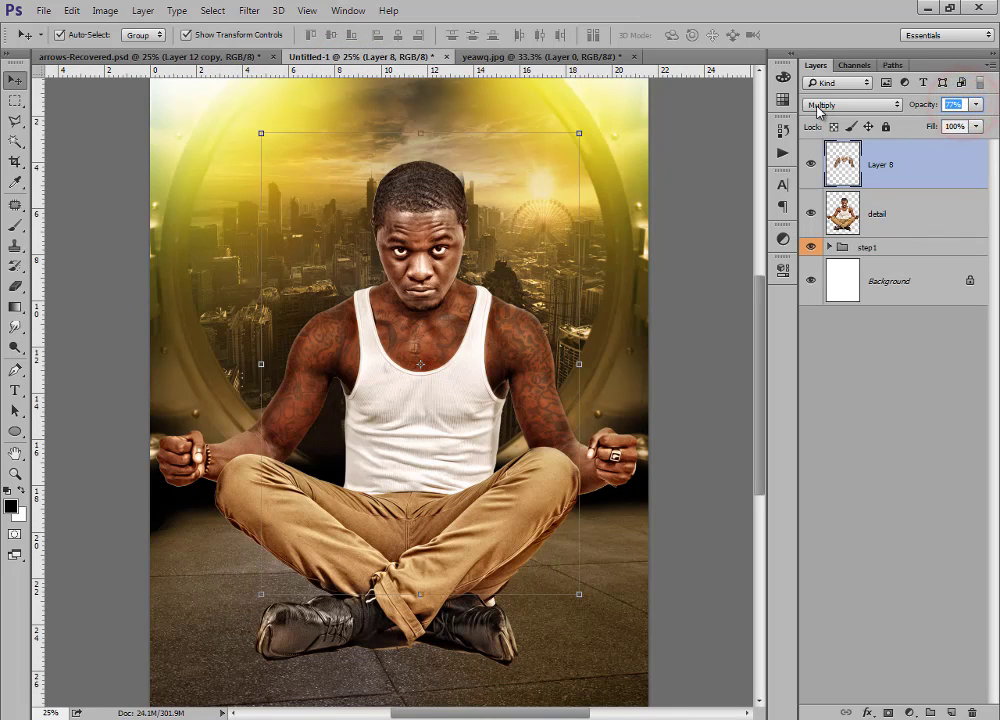
type("83")
left_click(812, 163)
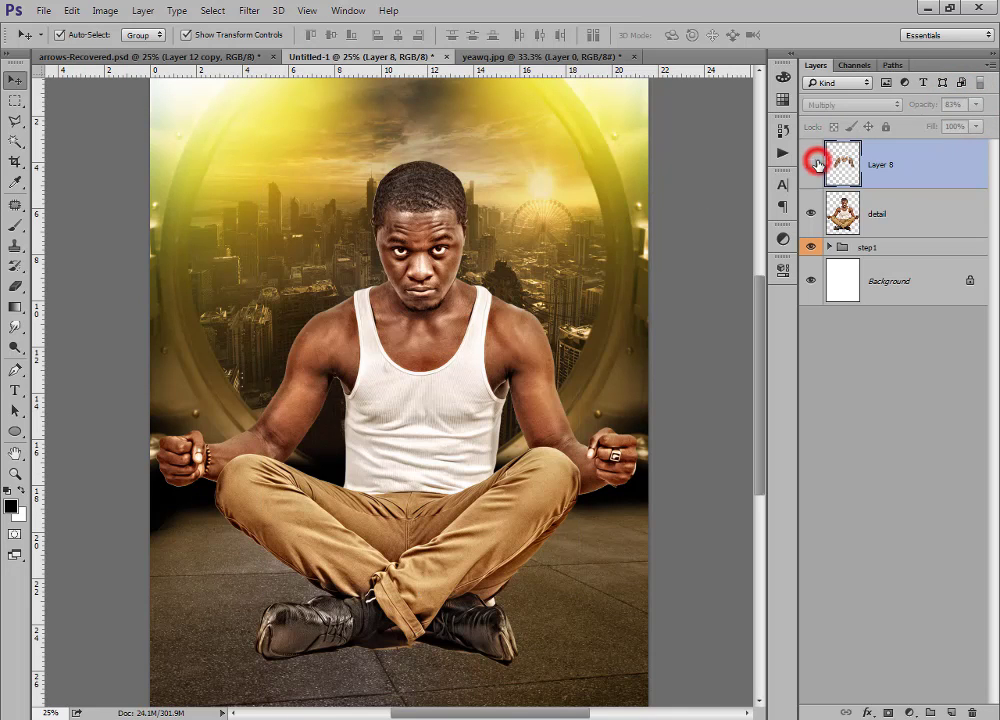
left_click(812, 163)
left_click(906, 161)
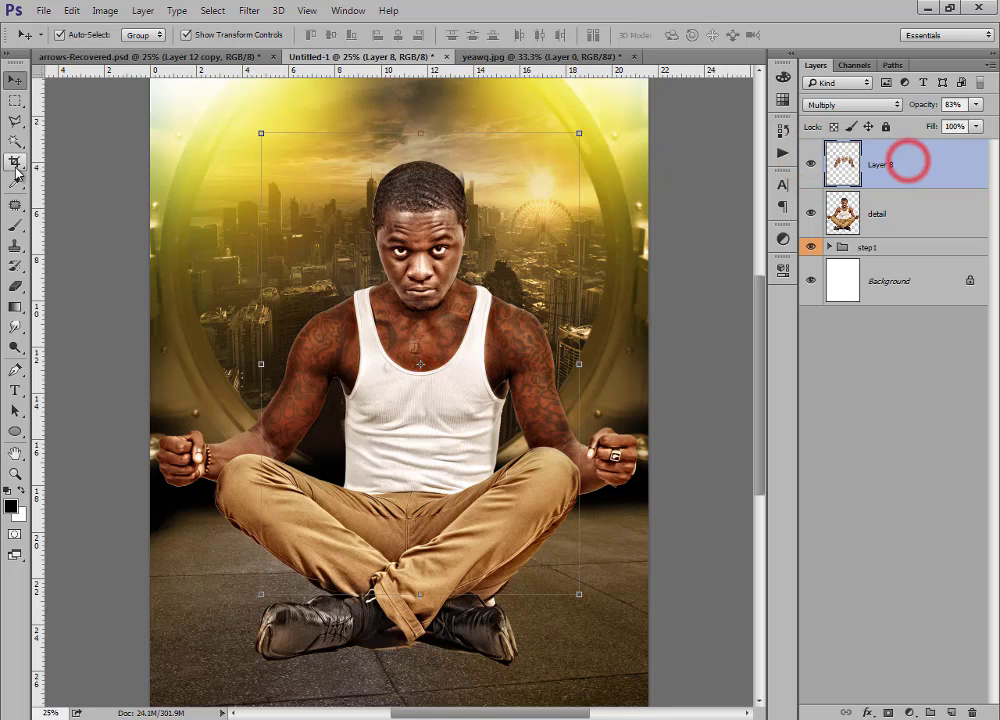
Erase Layer 8 remnants above the man's head with a 277 px Eraser at 100% opacity, comparing with the layer hidden.
left_click(16, 284)
key("0")
mouse_move(442, 199)
left_mouse_down()
mouse_move(458, 198)
mouse_move(465, 215)
left_mouse_up()
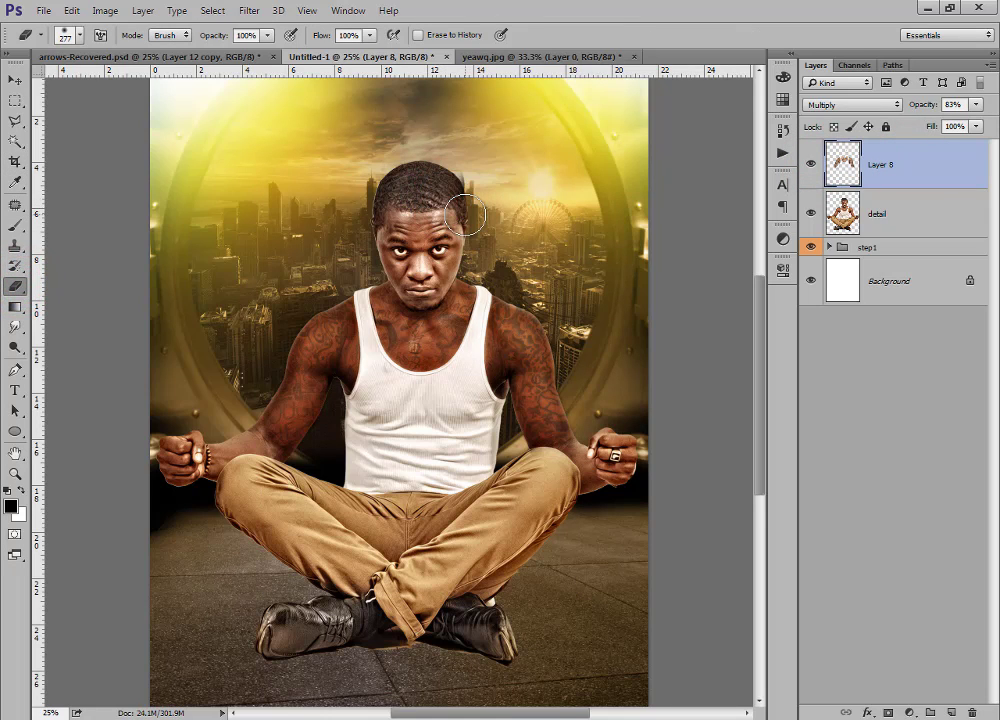
left_click(455, 136)
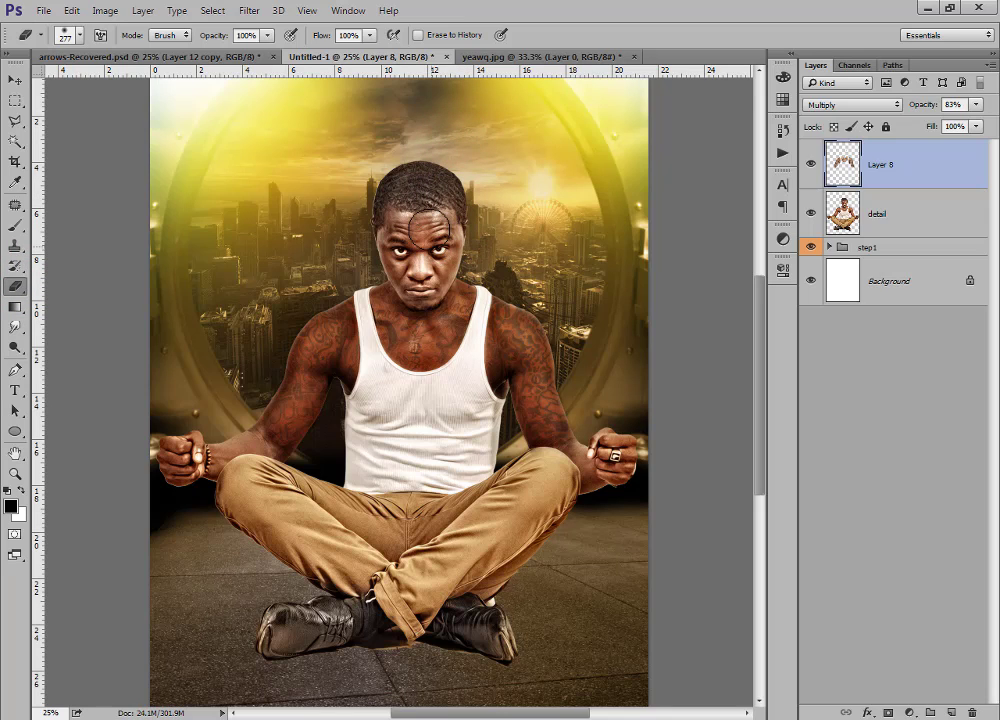
left_click(811, 165)
left_click(811, 165)
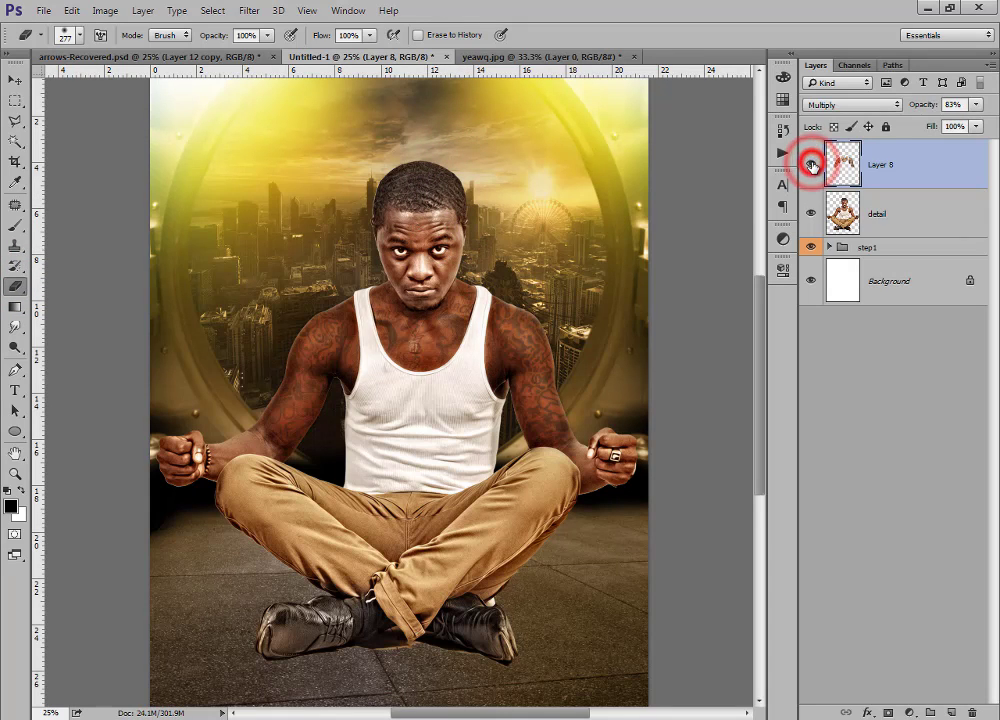
left_click(811, 165)
left_click(811, 165)
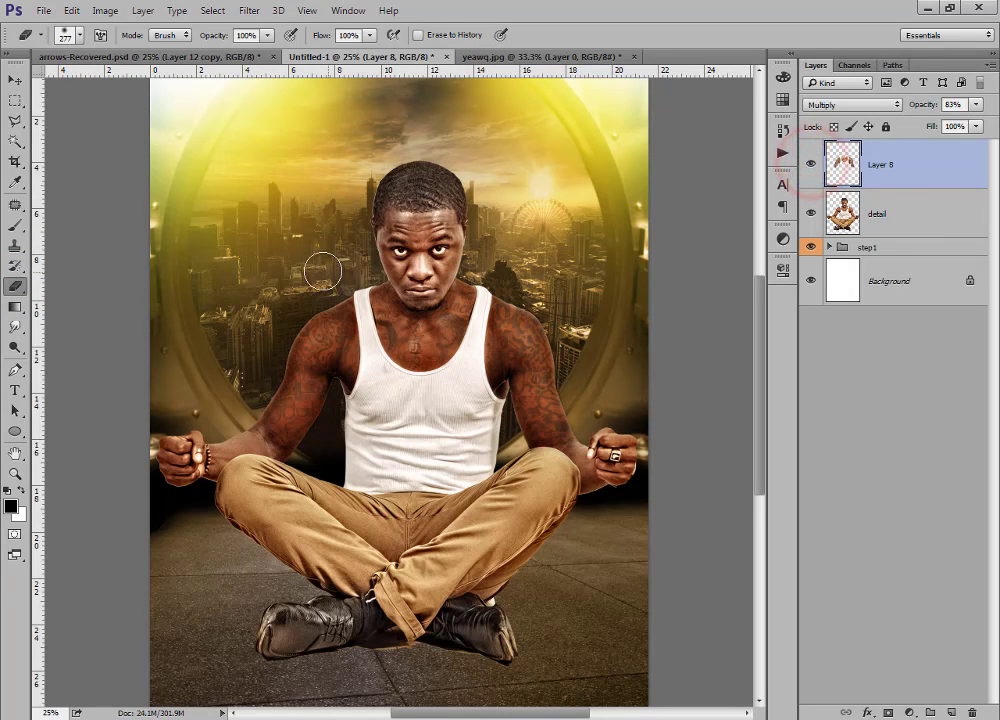
Erase Layer 8 remnants beside the neck above the bracelet-side shoulder with a 150 px Eraser.
key("bracketleft")
key("bracketleft")
key("bracketleft")
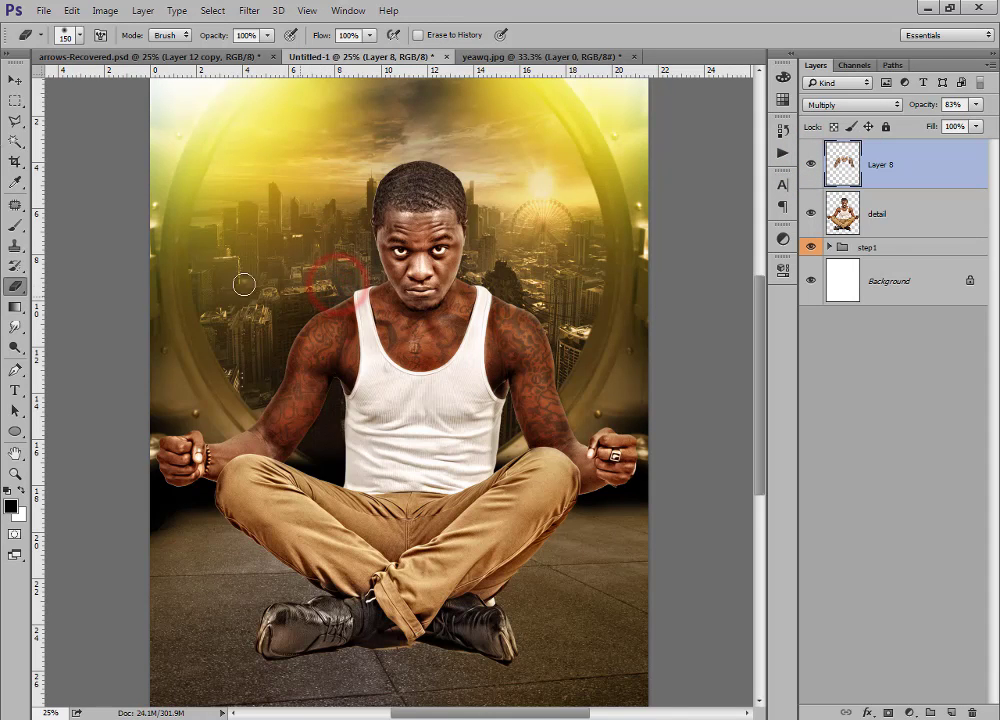
left_click(12, 80)
left_click(15, 285)
left_click(331, 271)
Compare the figure with Layer 8 hidden and shown, and set the layer's opacity to 60%.
left_click(811, 164)
left_click(811, 164)
type("60")
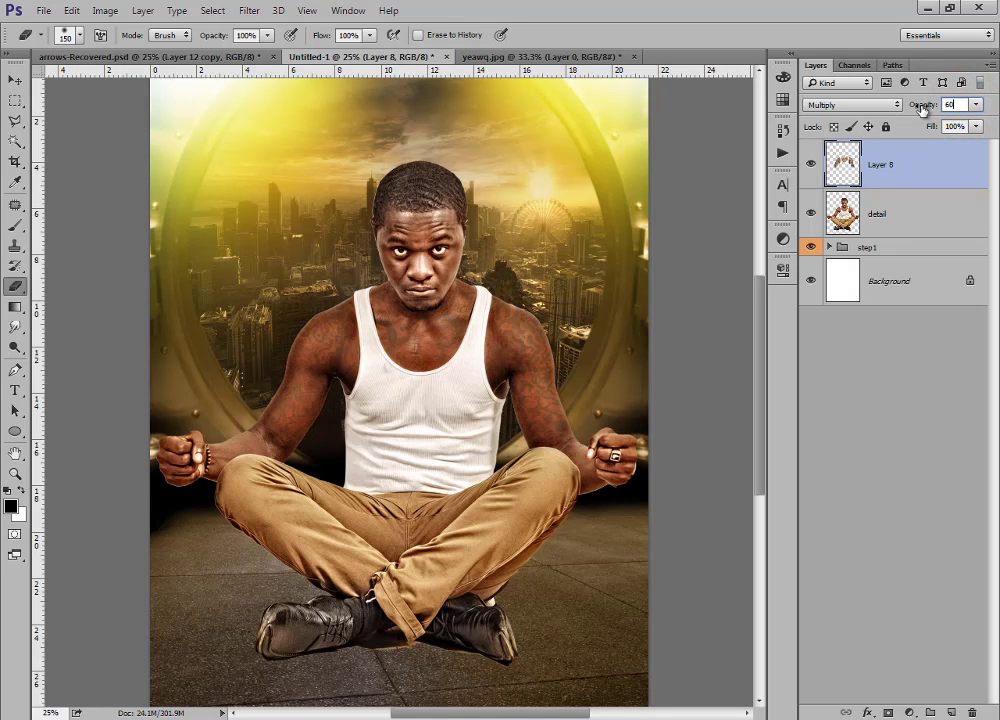
key("ctrl+plus")
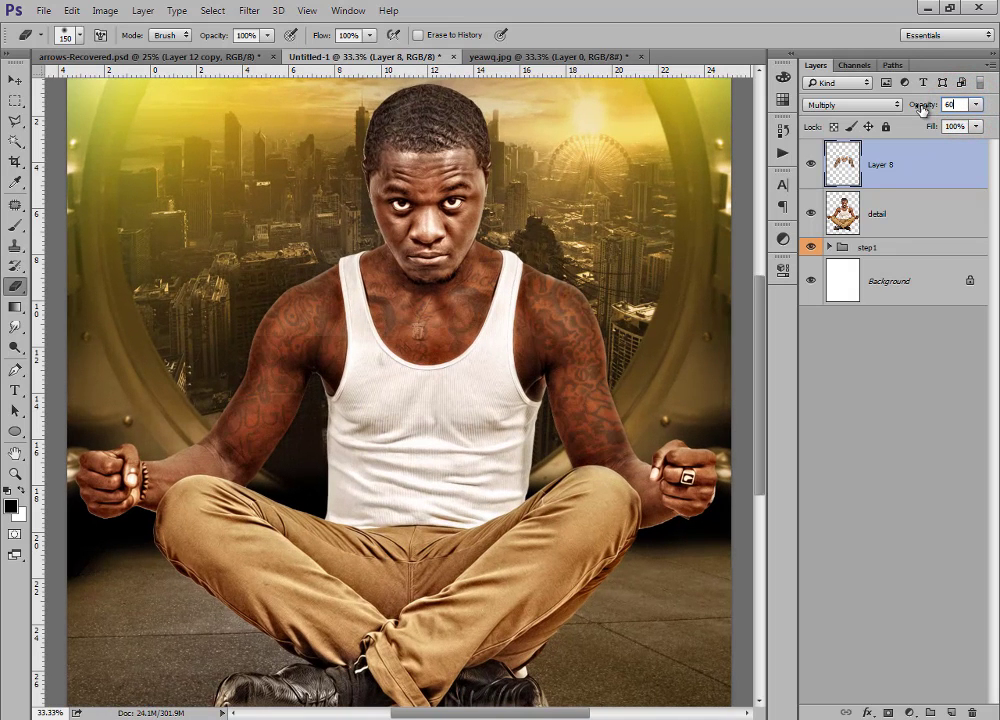
left_click(20, 79)
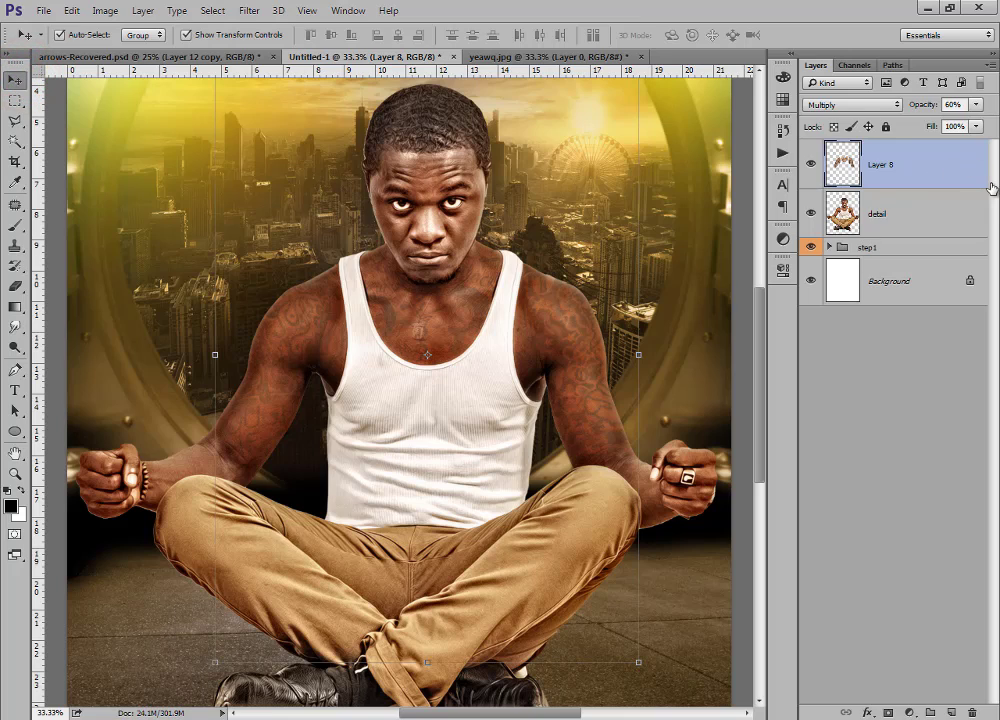
Examine the tattooed chest and arms up close with Layer 8 hidden and shown.
key("ctrl+plus")
key("ctrl+plus")
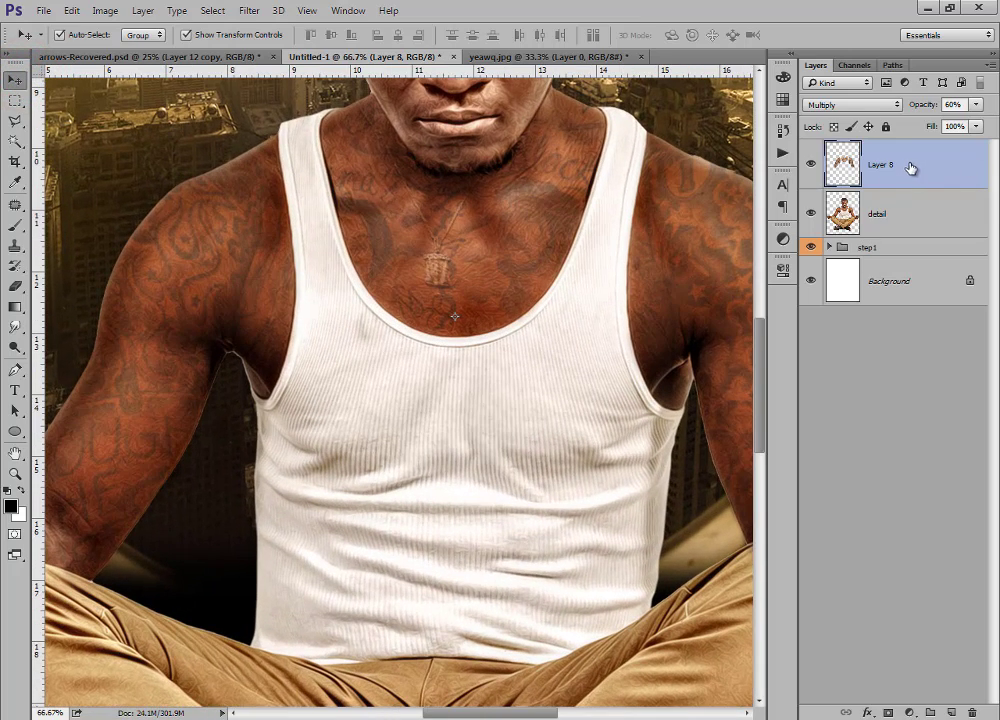
left_click(911, 167)
left_click_drag(585, 277, 579, 282)
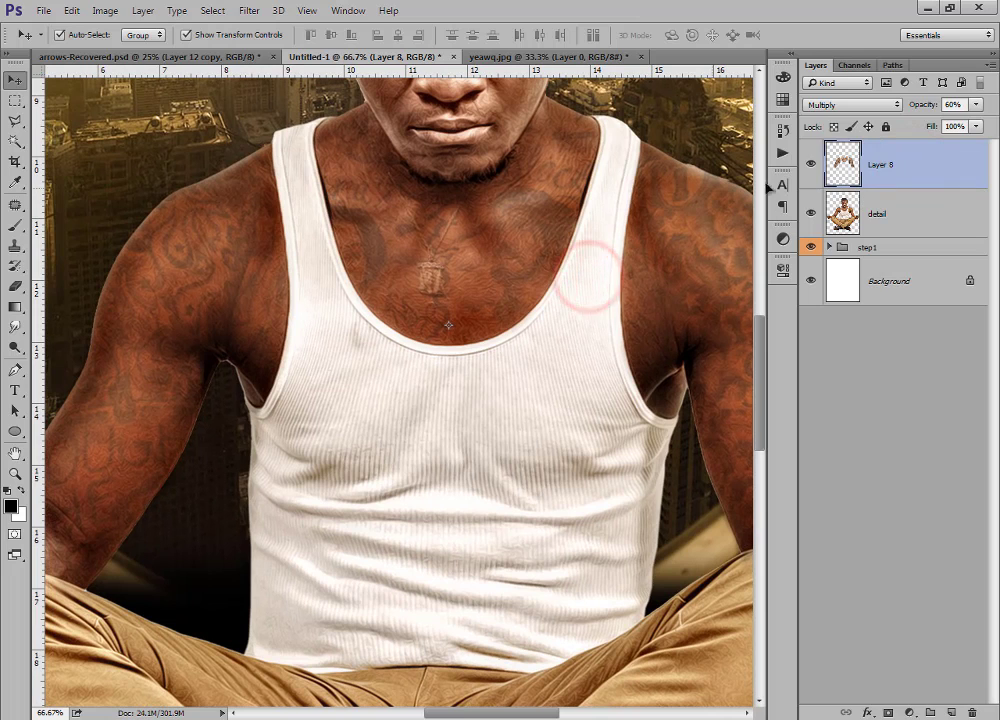
left_click(811, 165)
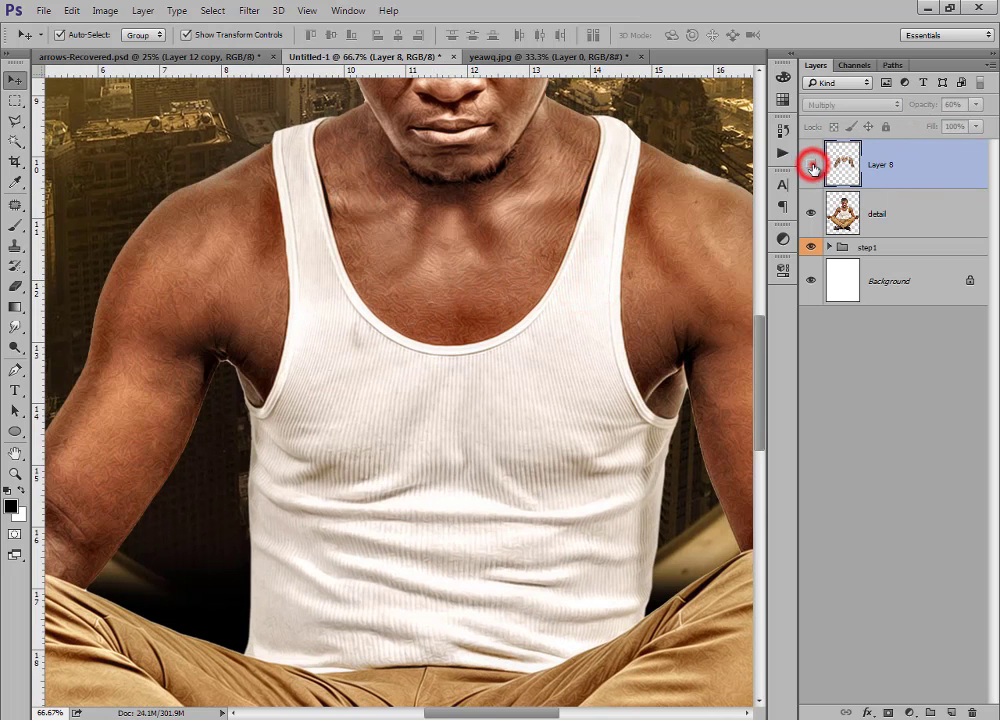
left_click(811, 165)
Fade the pendant tattoo at the centre of the chest with the Eraser at 20% opacity, reducing its size to 90 px.
key("e")
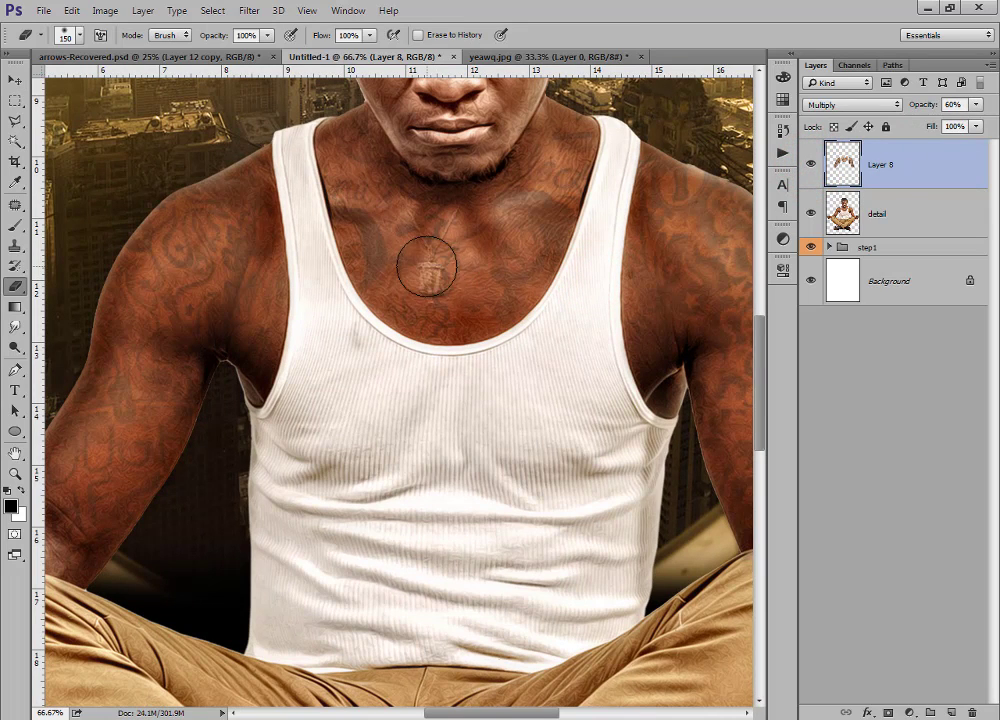
left_click(436, 268)
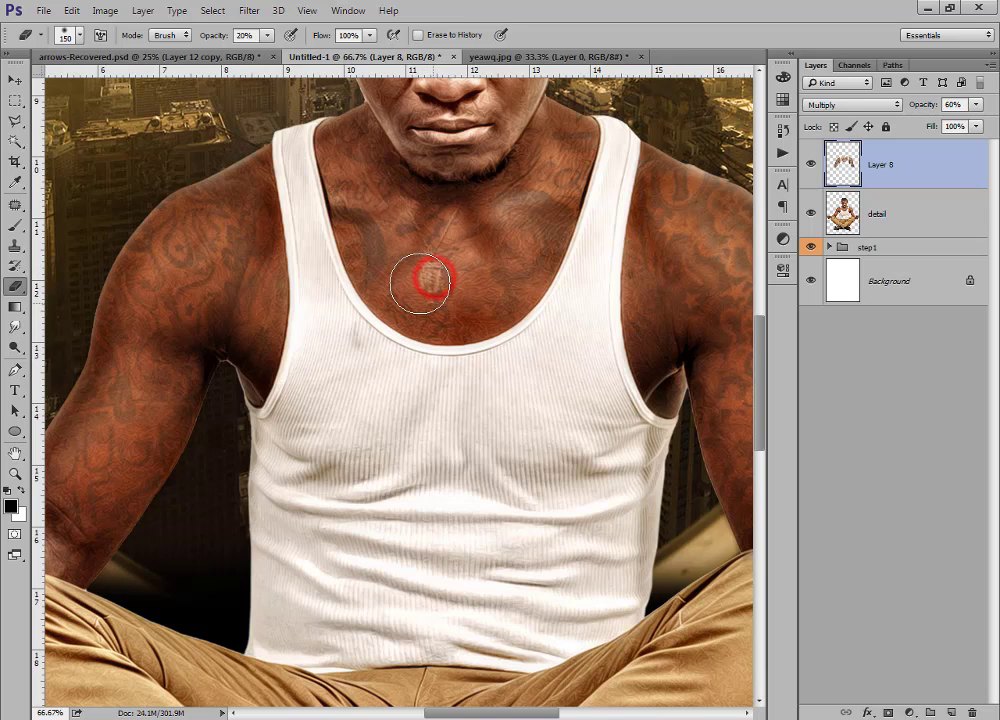
key("bracketleft")
key("bracketleft")
key("bracketleft")
left_click(433, 265)
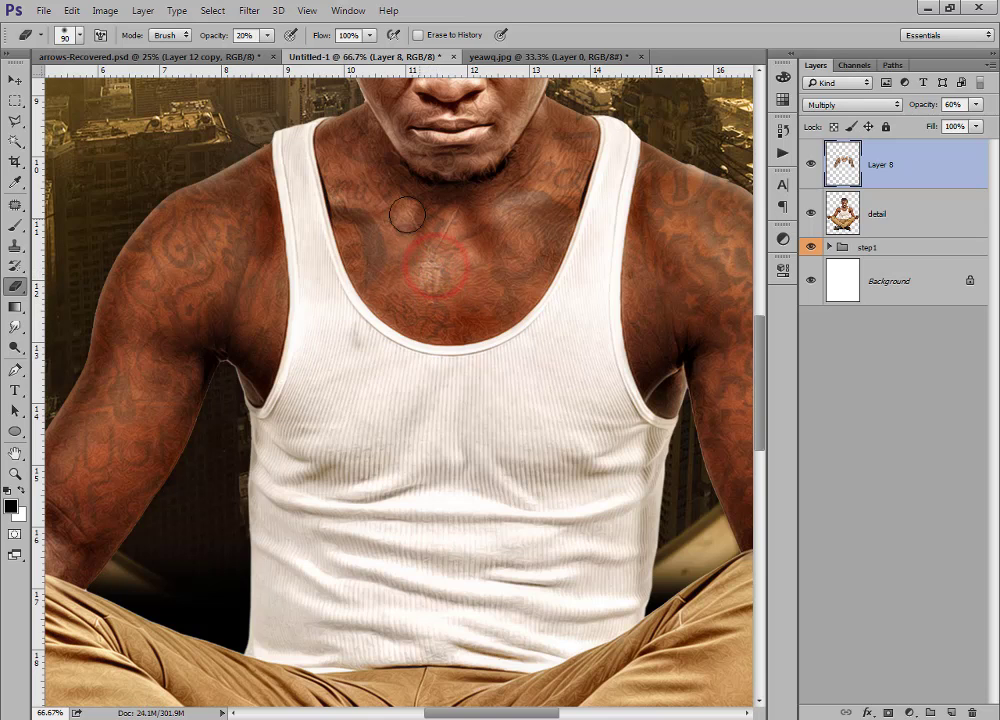
left_click(445, 229)
left_click(437, 296)
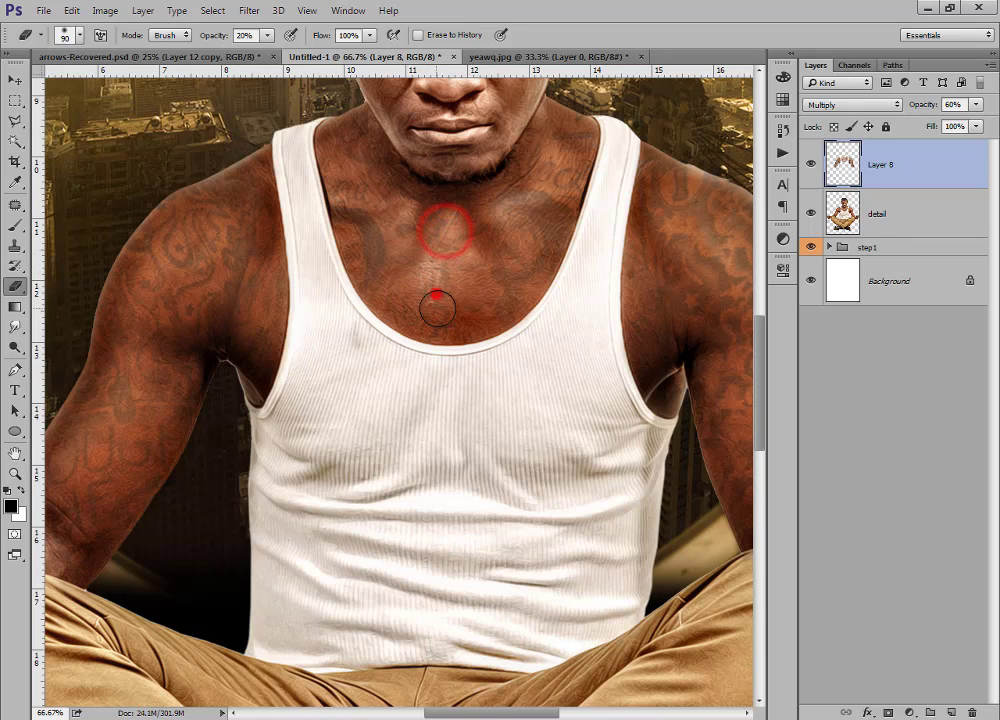
left_click(421, 240)
left_click(444, 210)
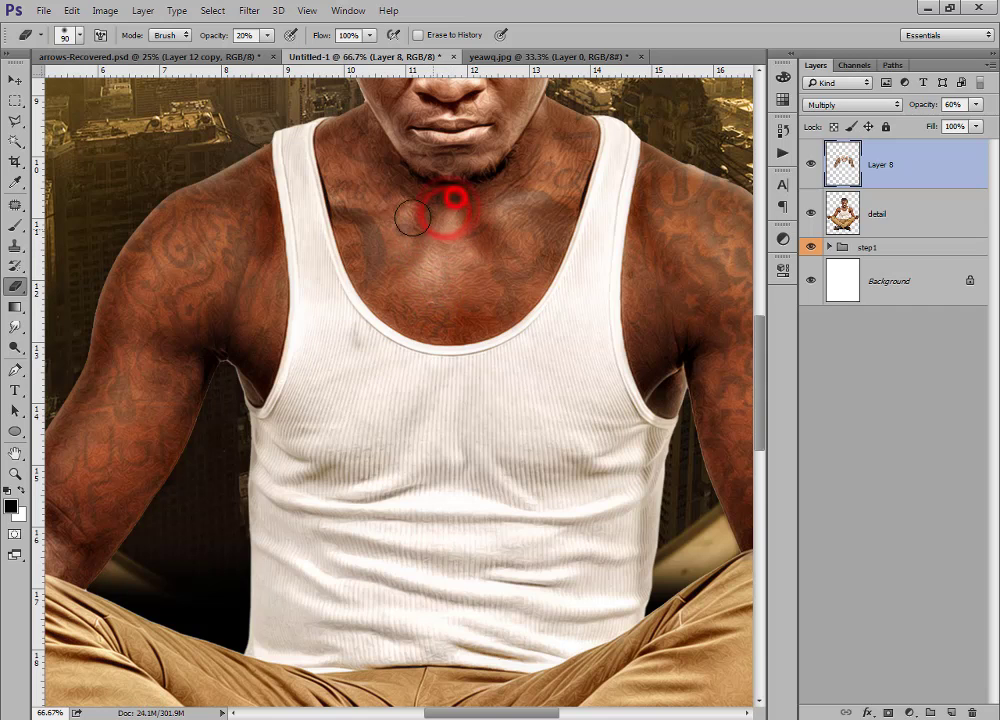
Fade the tattoo on the upper chest below the neck with the 90 px Eraser, and set Layer 8's opacity to 70%.
left_click(391, 188)
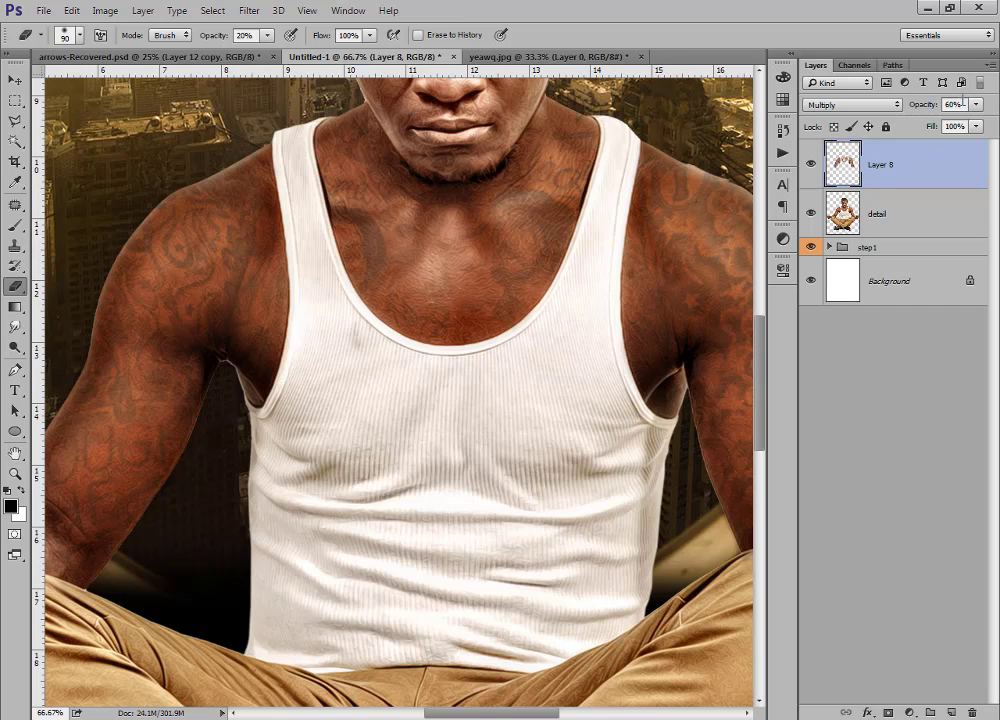
type("70")
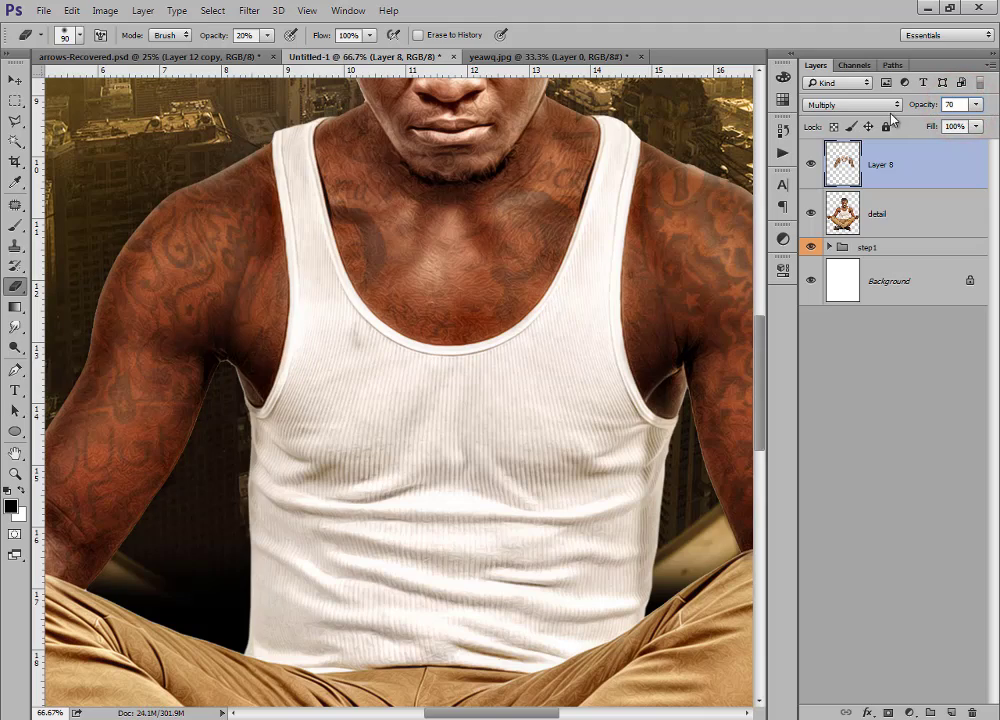
left_click(17, 83)
key("ctrl+minus")
key("ctrl+minus")
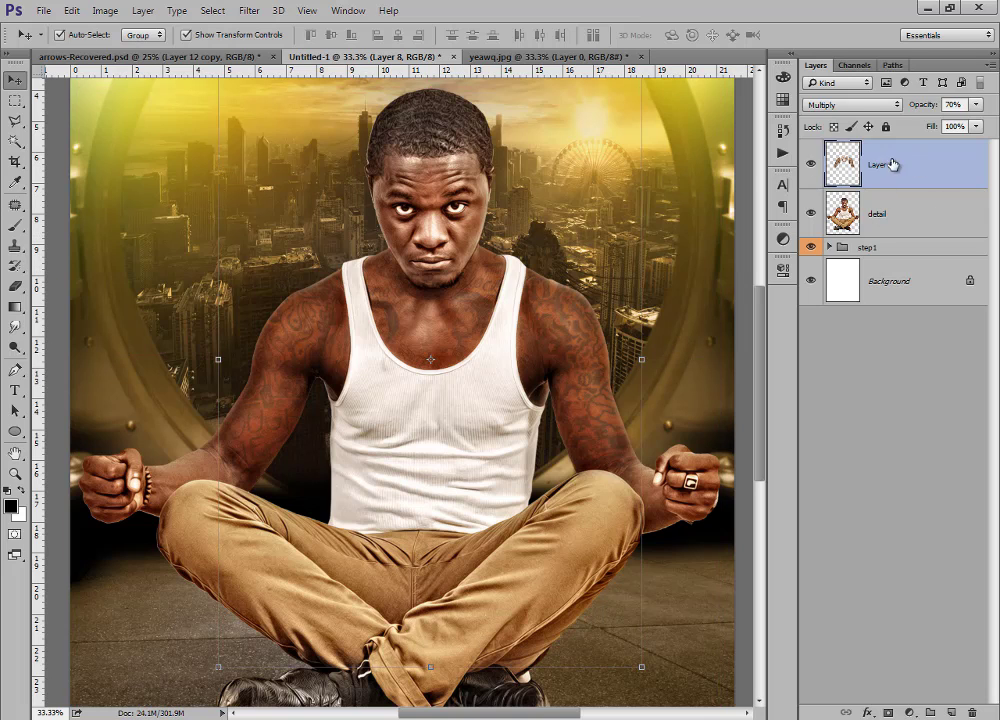
Lighten the tattoos on Layer 8 with a Curves adjustment on the RGB channel, mapping input 114 to output 136.
left_click(105, 11)
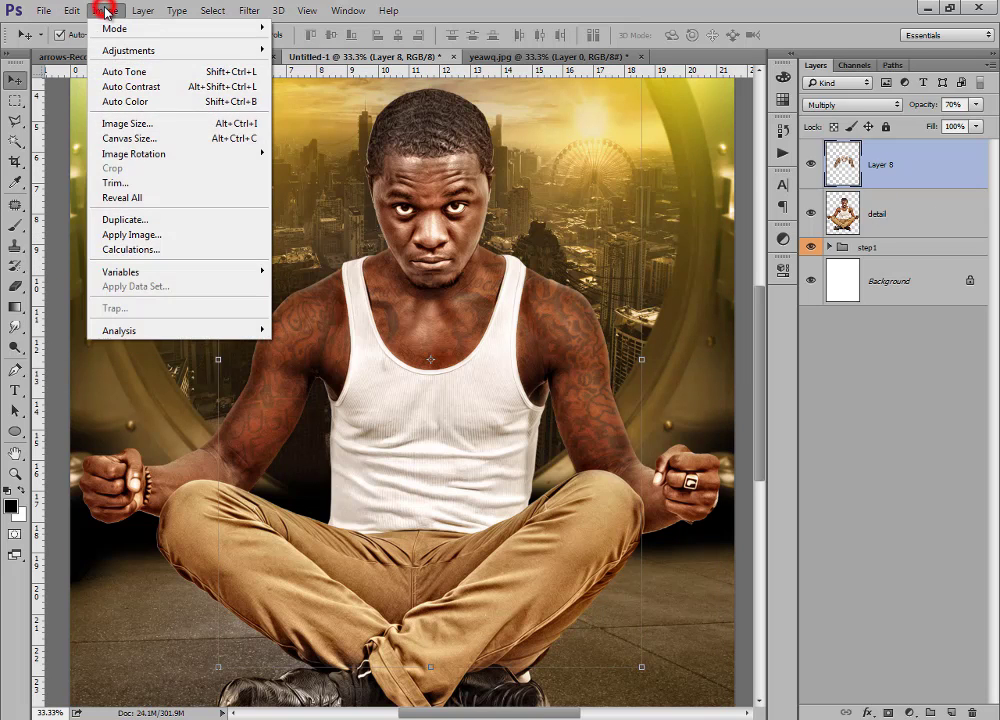
mouse_move(159, 52)
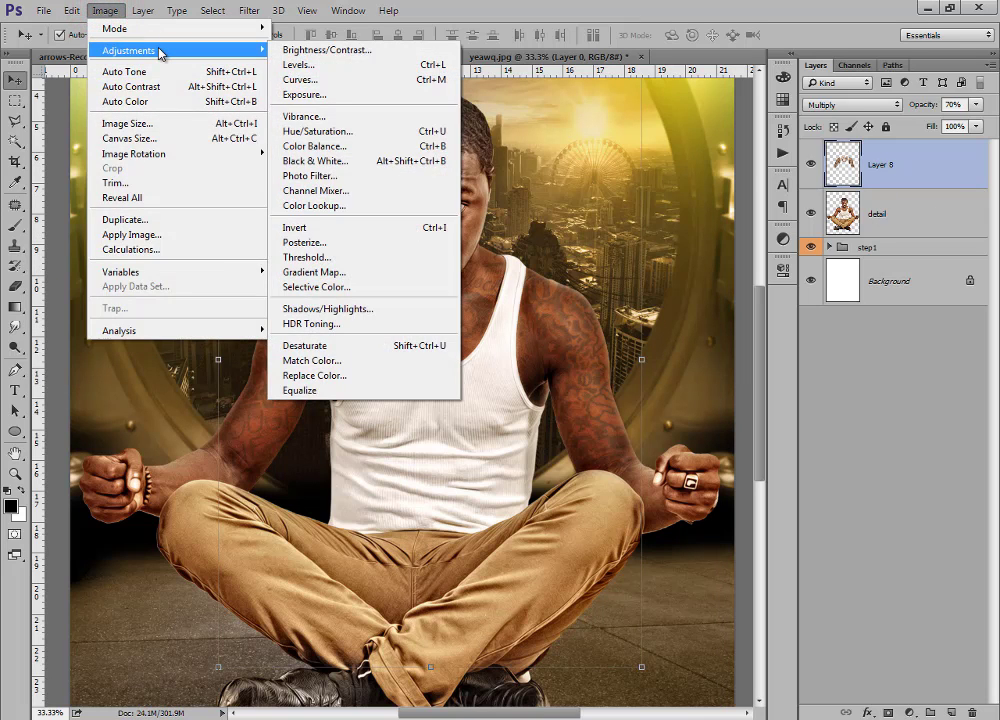
left_click(305, 79)
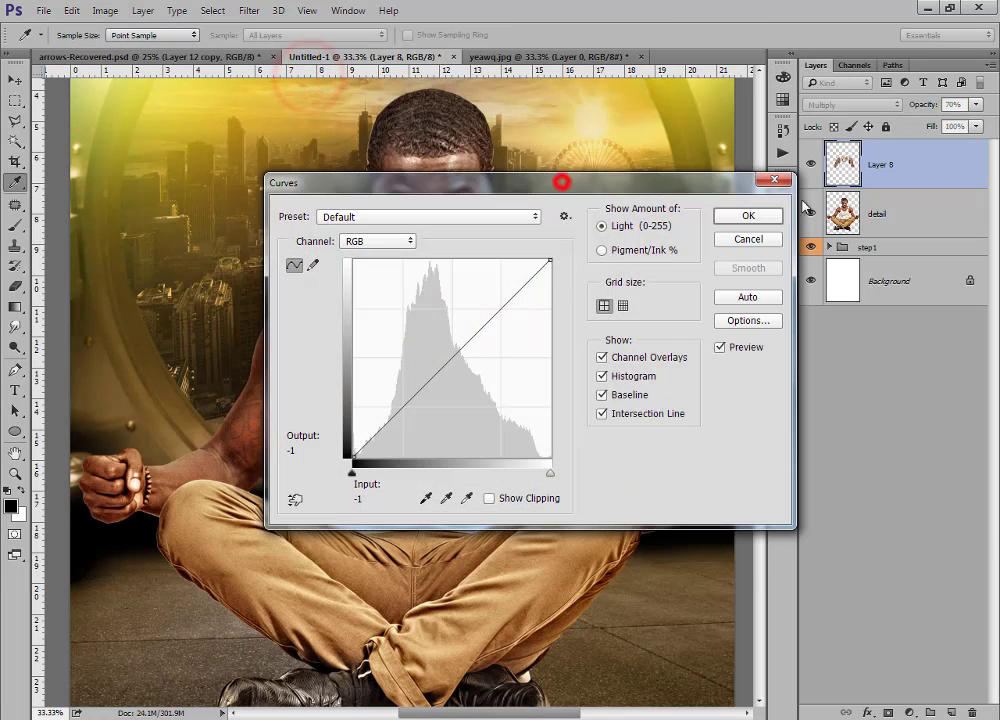
left_click_drag(562, 182, 923, 195)
left_click_drag(804, 371, 802, 365)
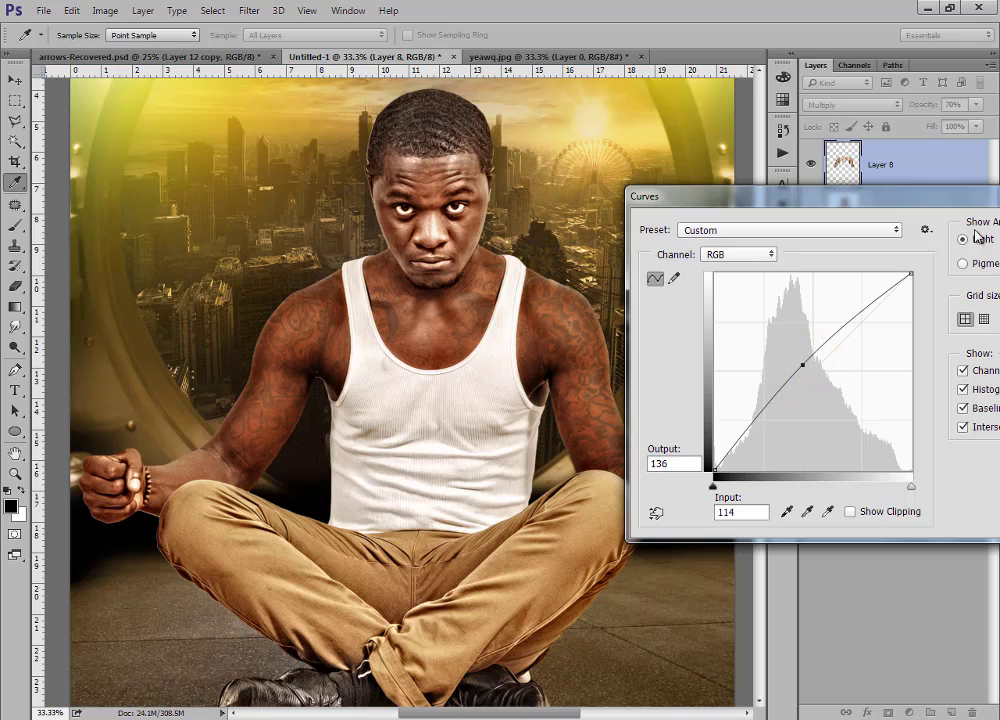
left_click_drag(976, 198, 779, 216)
left_click(906, 246)
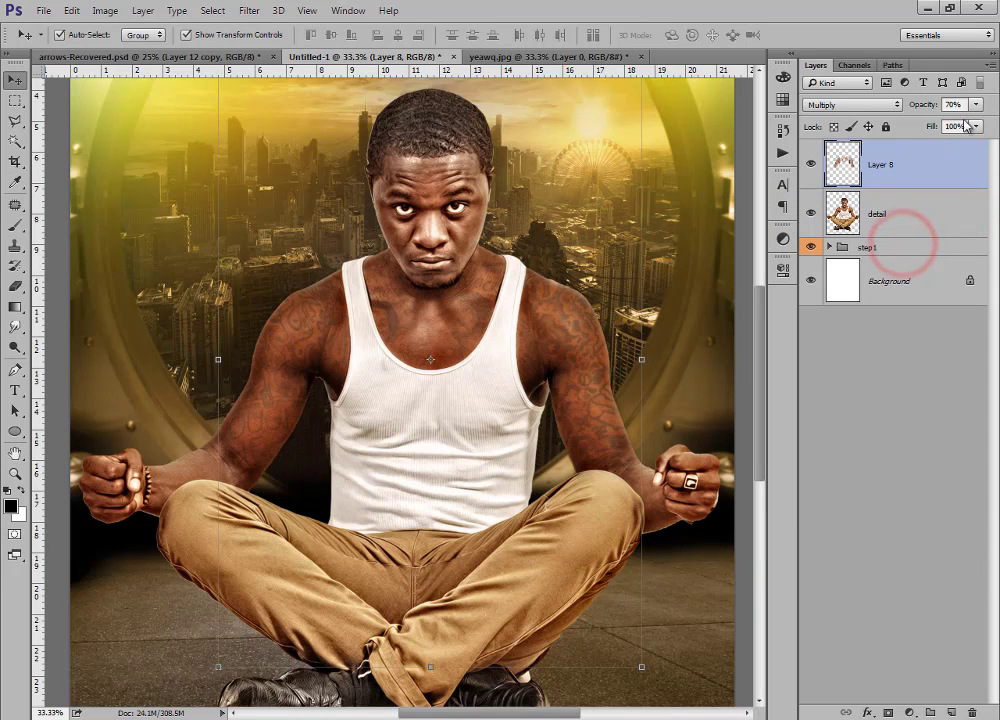
Set Layer 8's opacity to 83% and leave no layer selected.
left_click(958, 104)
type("83")
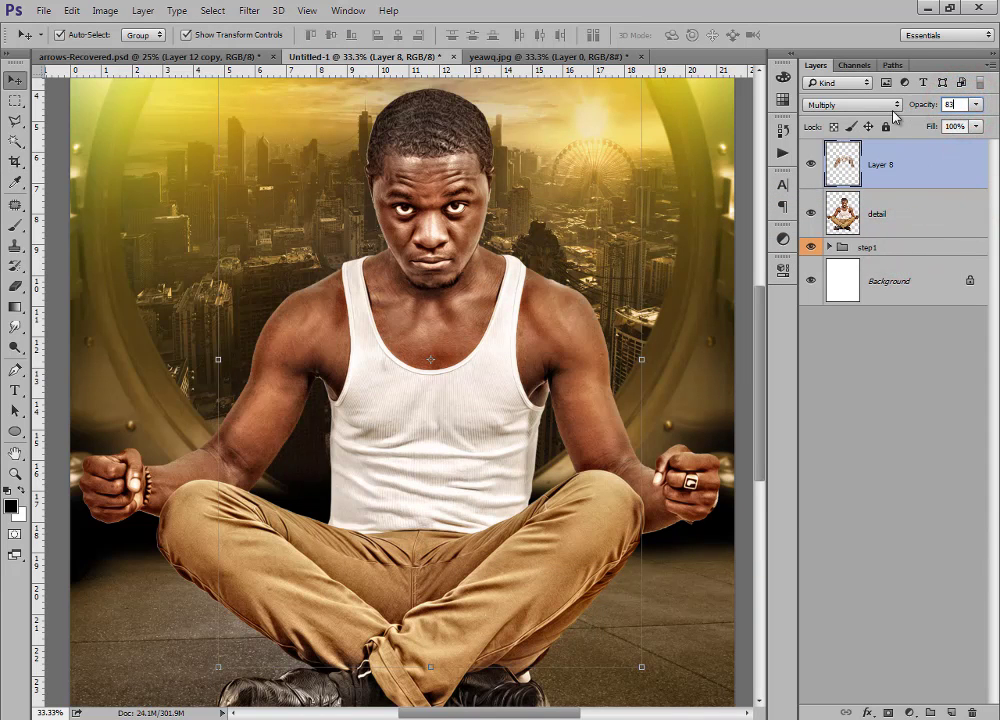
key("Return")
left_click(878, 440)
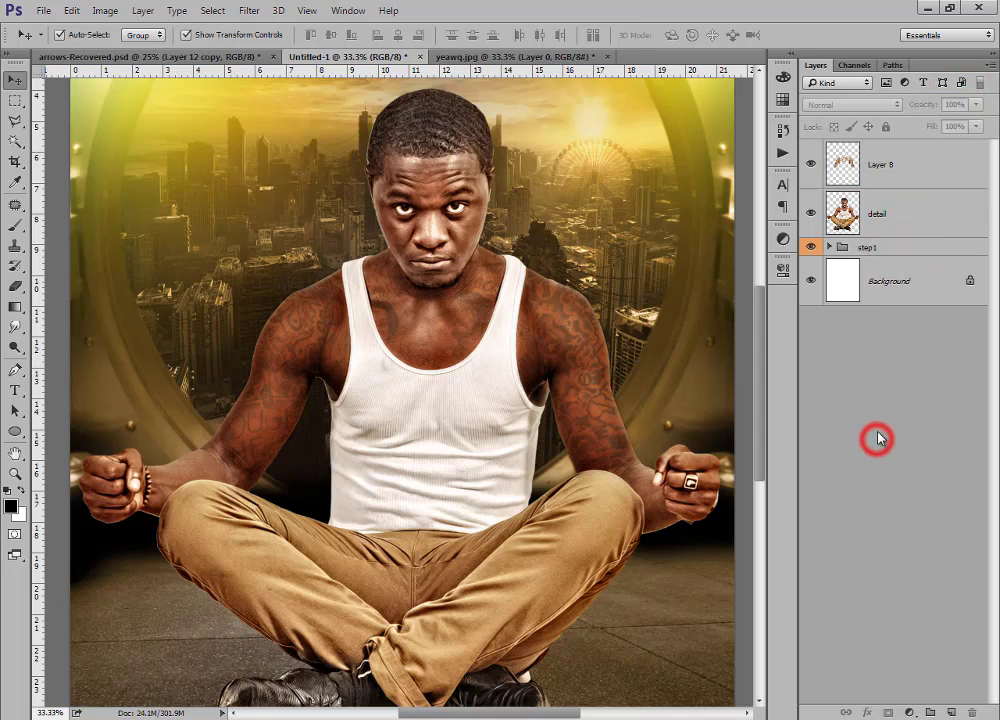
Clip Layer 8 with the arm tattoos to the detail layer below it.
key("ctrl+plus")
key("ctrl+minus")
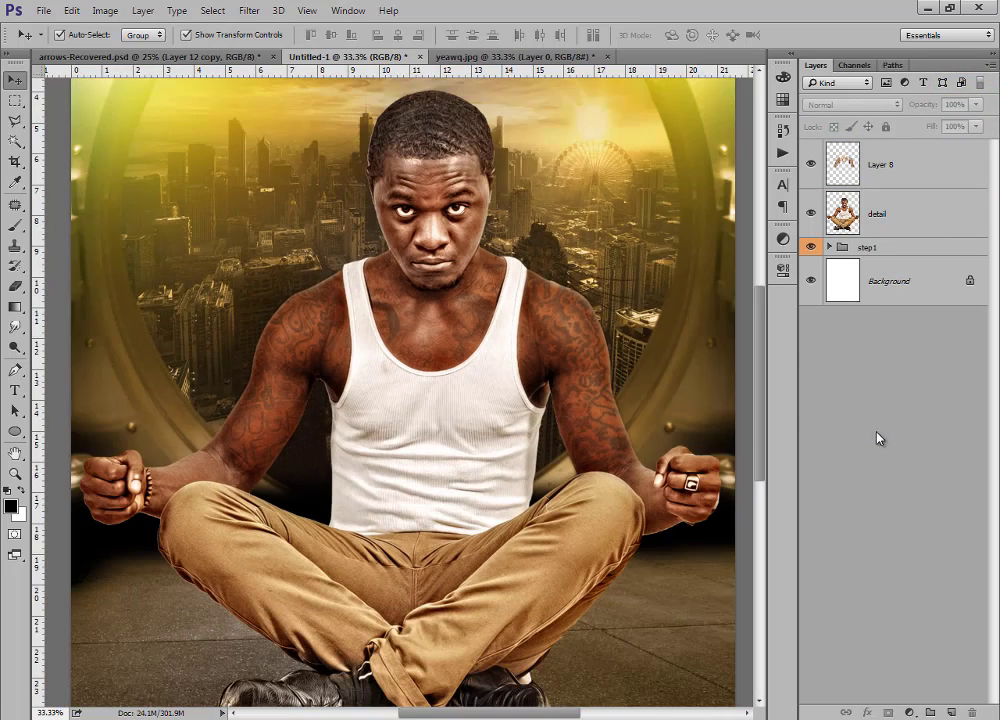
left_click(883, 170)
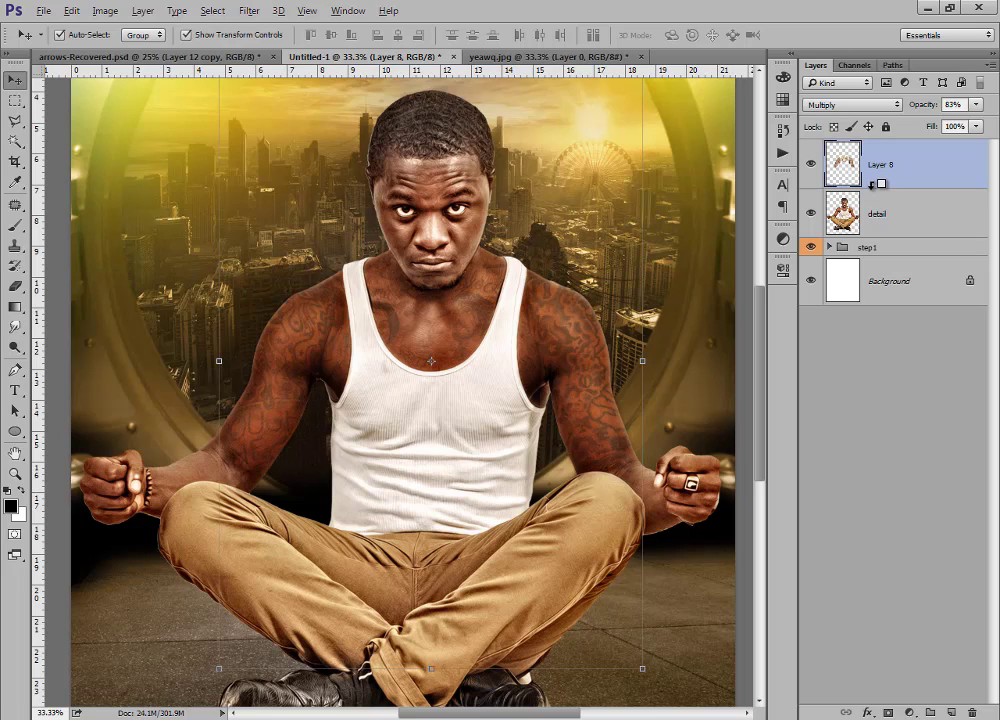
left_click(872, 184, "alt")
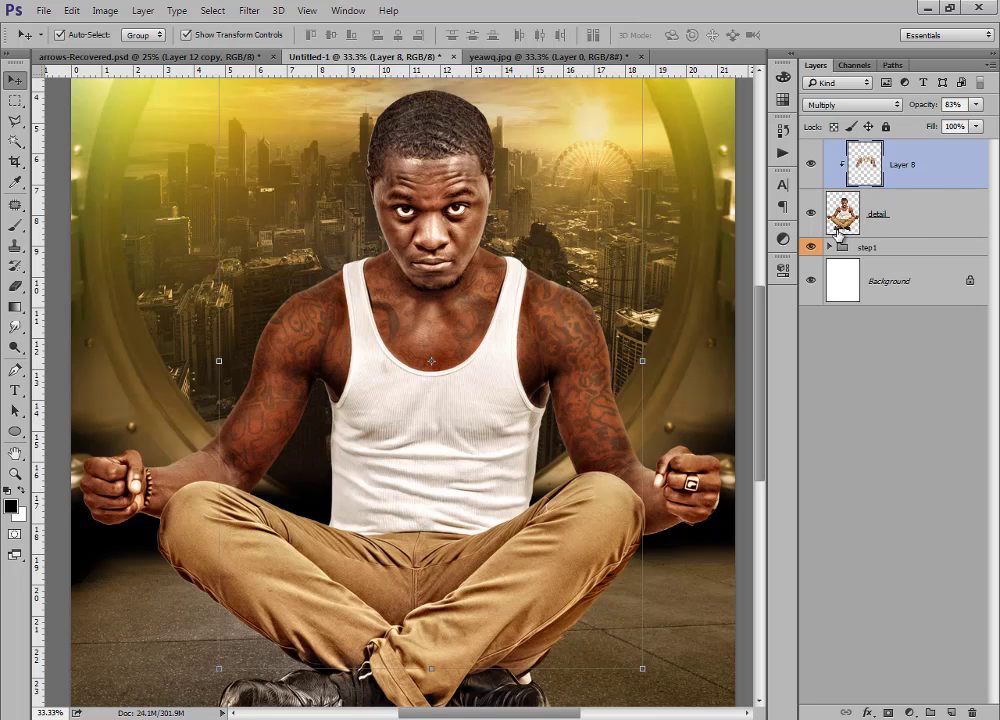
Examine the settings of the Hue/Saturation adjustment in the step2 group of arrows-Recovered.psd.
left_click(183, 58)
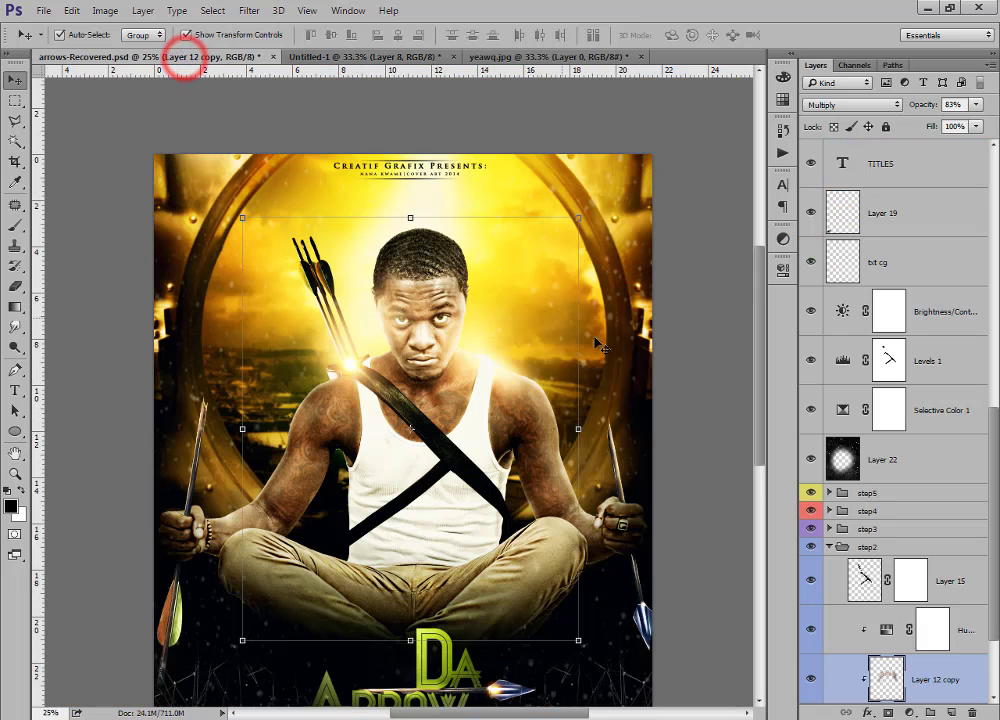
left_click_drag(998, 458, 993, 520)
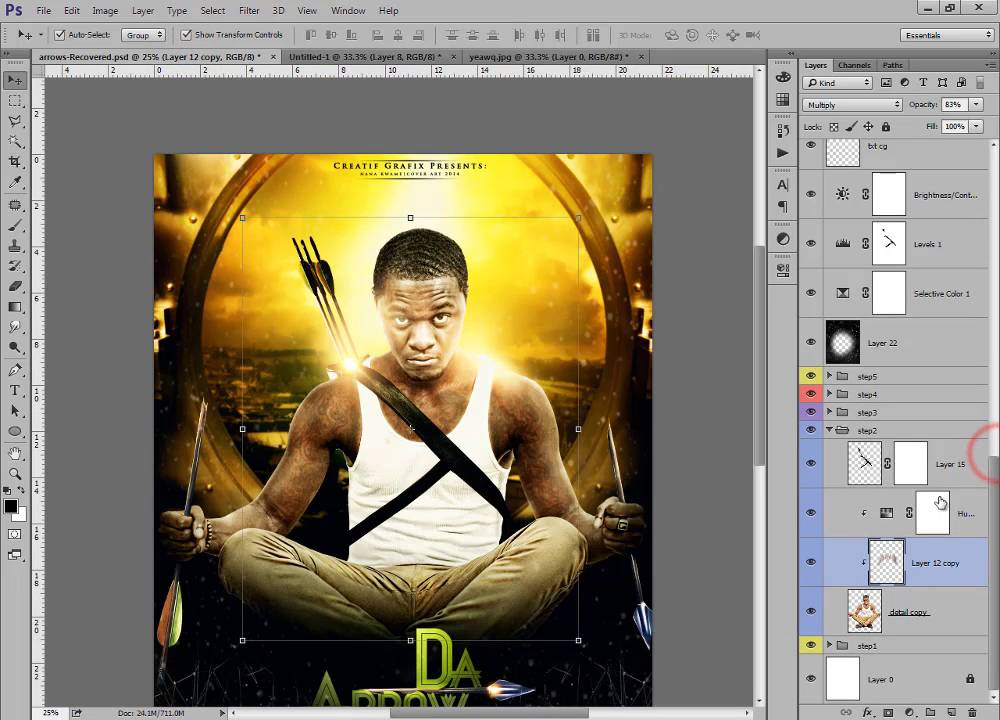
left_click(963, 513)
double_click(886, 513)
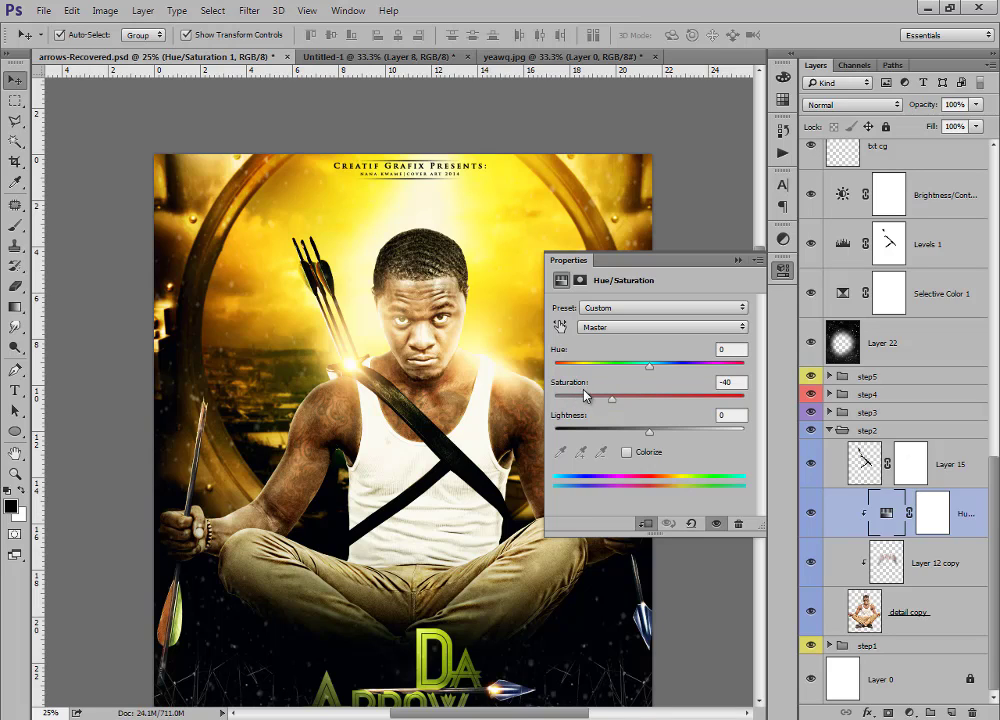
left_click(737, 261)
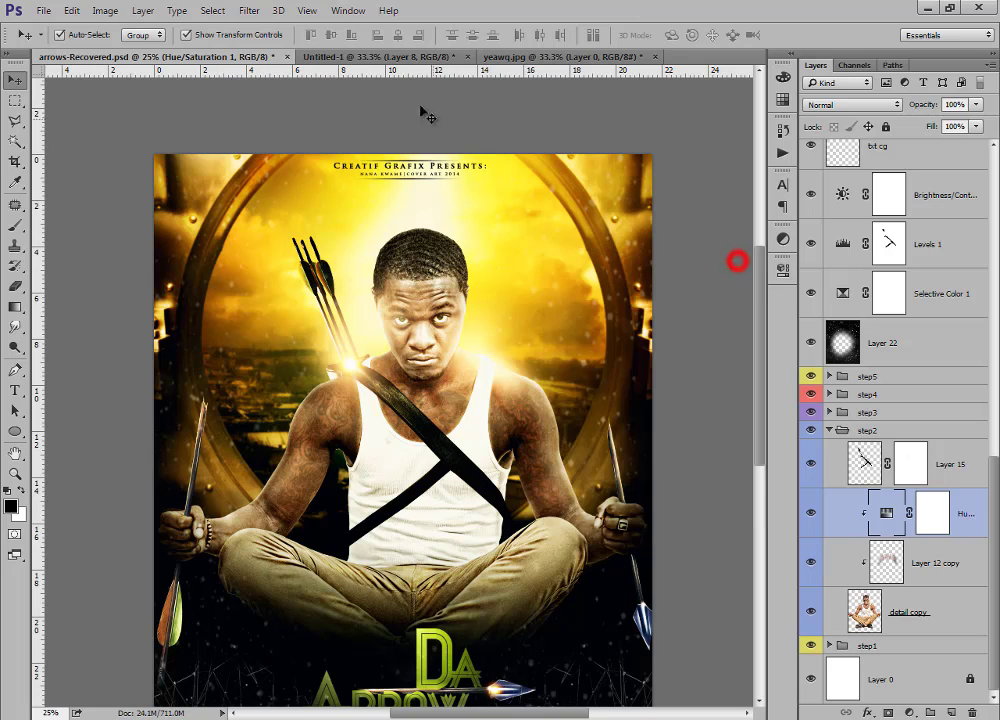
In Untitled-1, add a Hue/Saturation adjustment above Layer 8 with saturation -40 and clip it to the layers below.
left_click(405, 55)
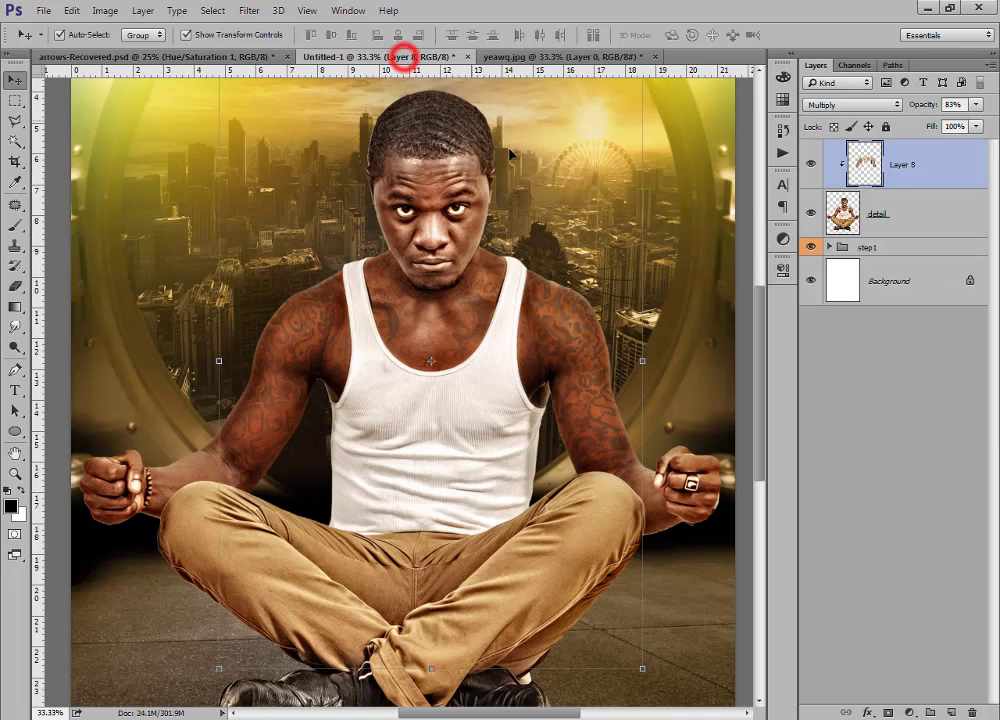
left_click(910, 712)
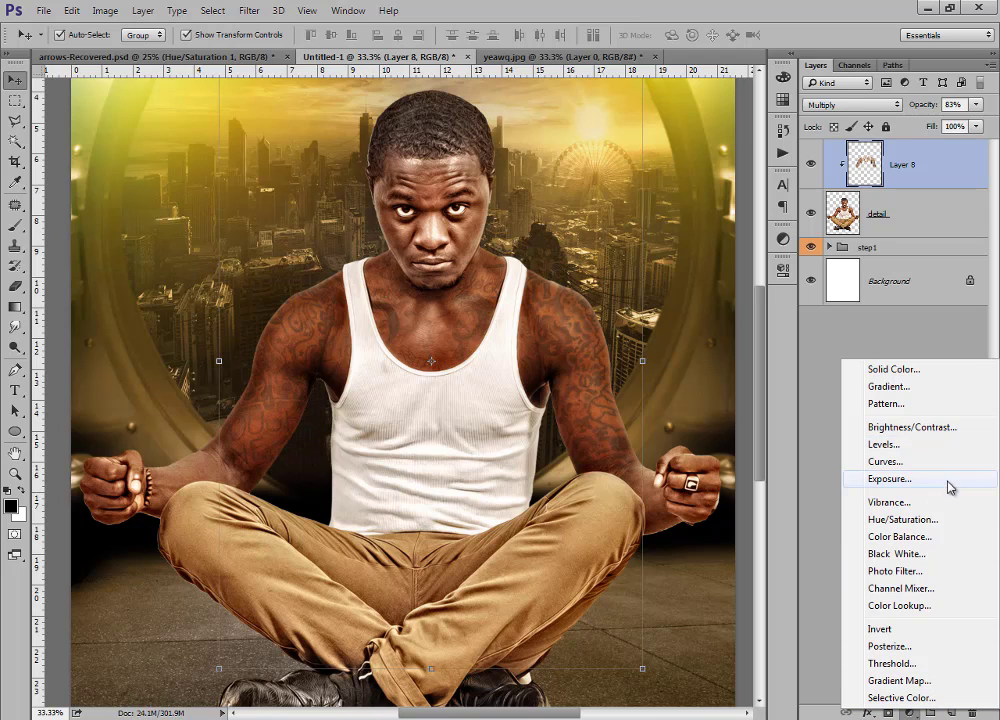
left_click(920, 527)
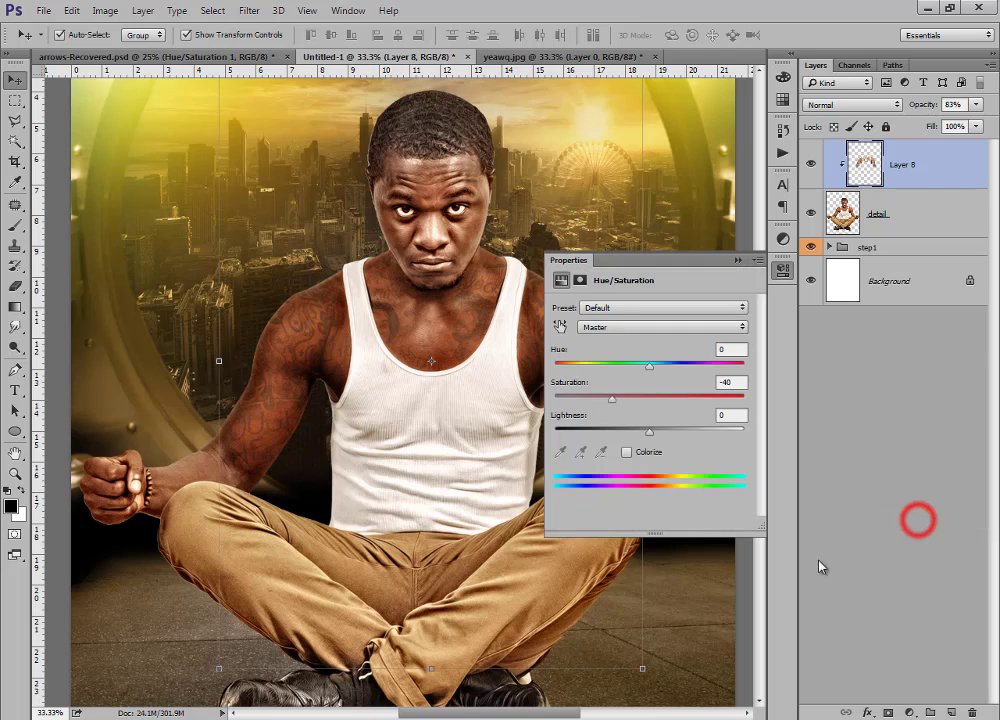
left_click(731, 383)
type("-40")
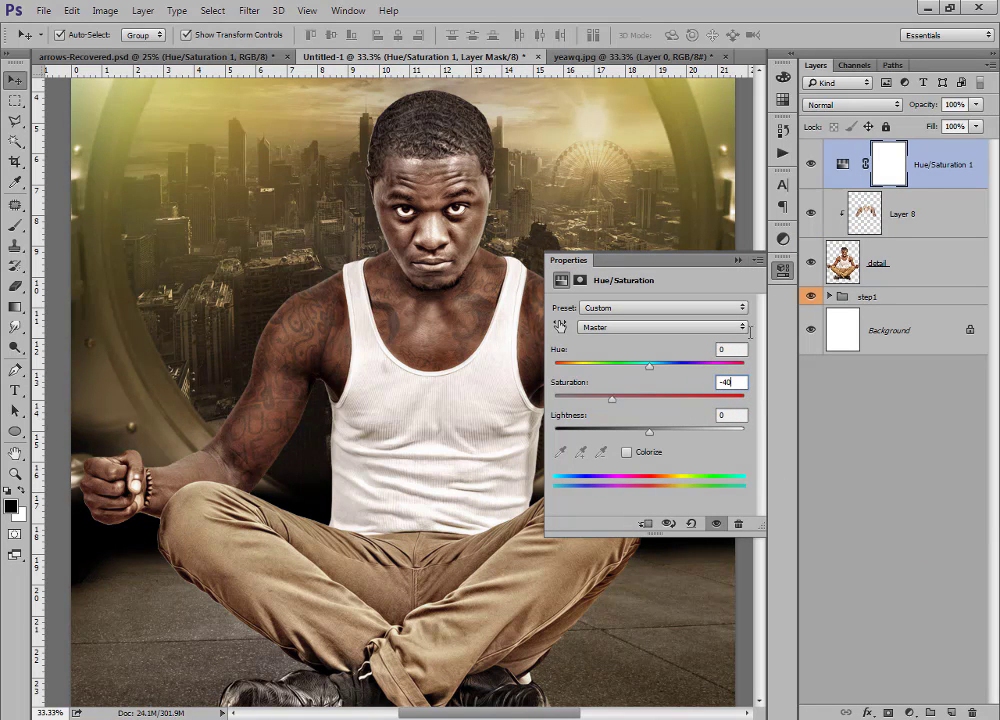
left_click(739, 261)
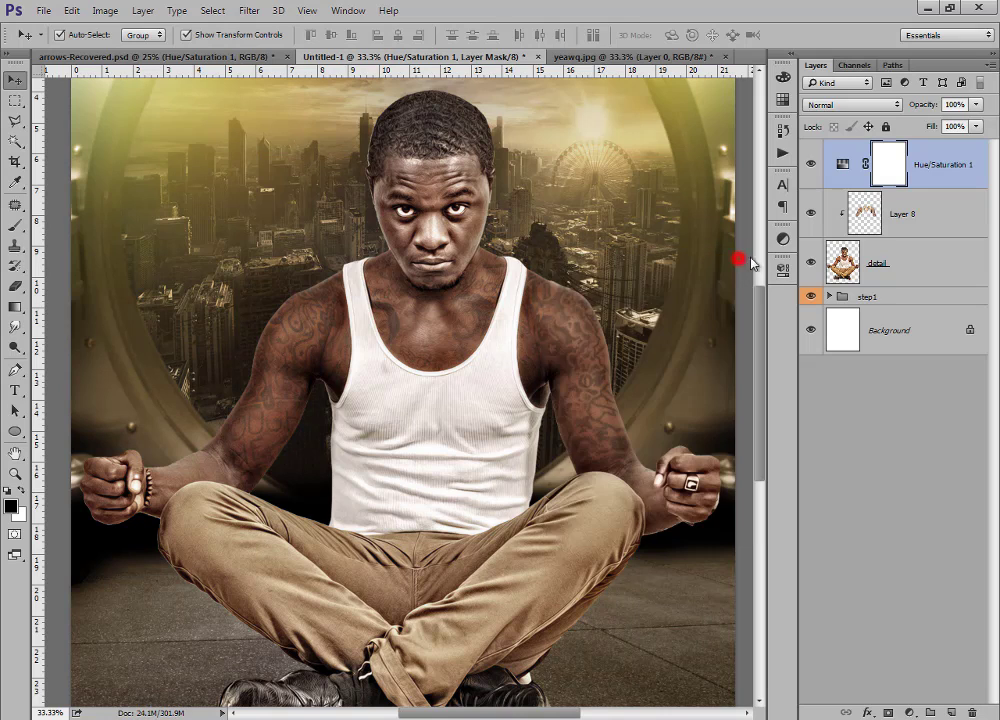
left_click(905, 187, "alt")
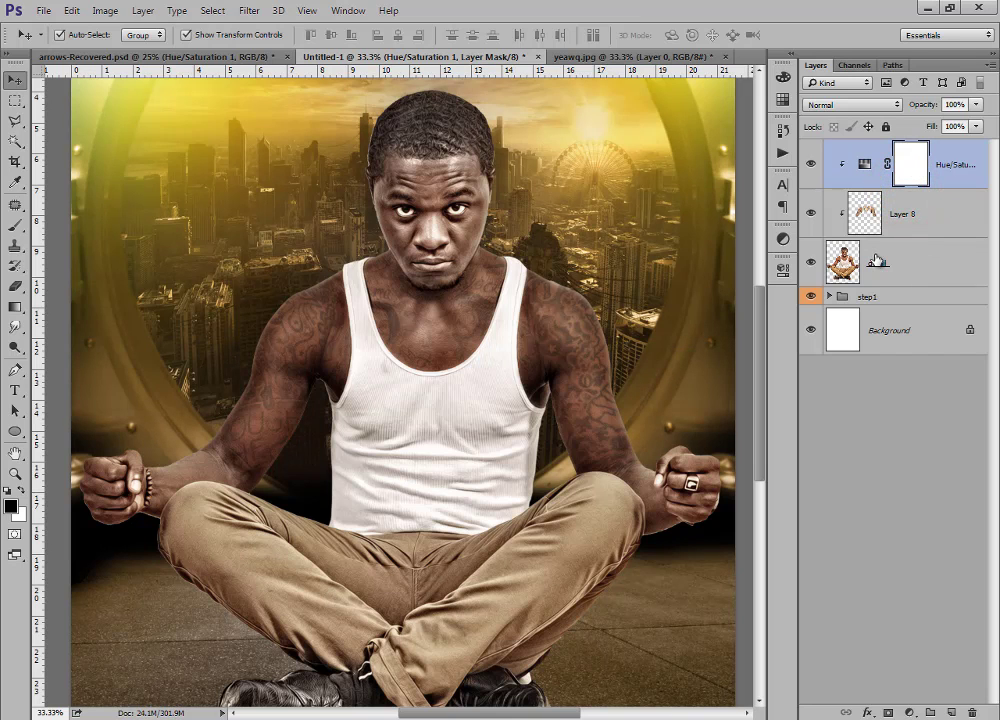
left_click(262, 56)
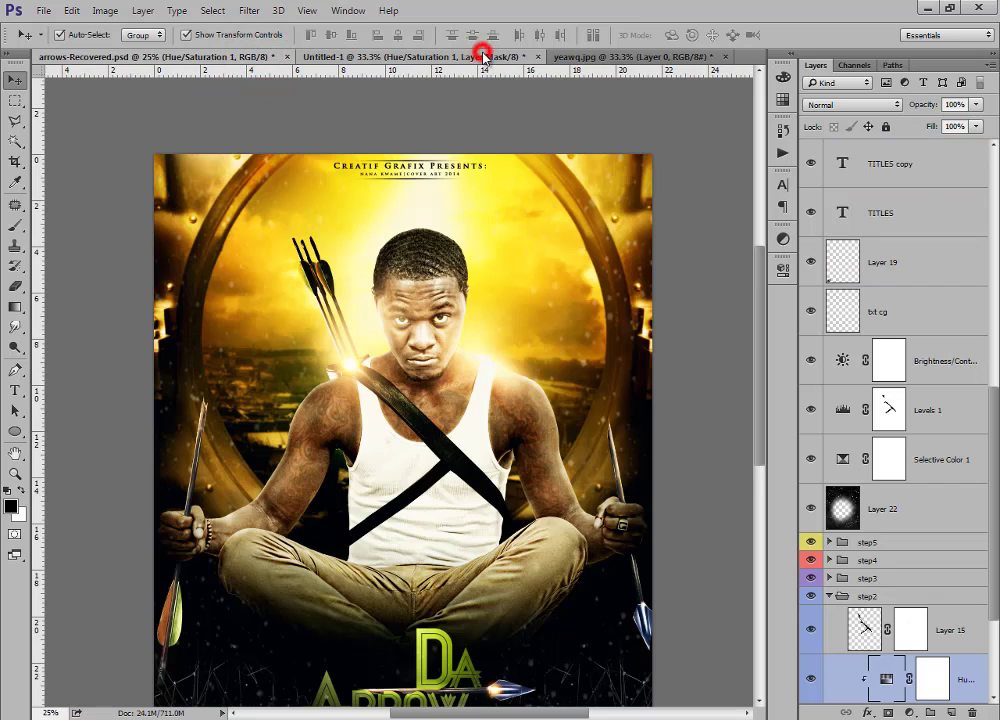
left_click(483, 56)
left_click(908, 213)
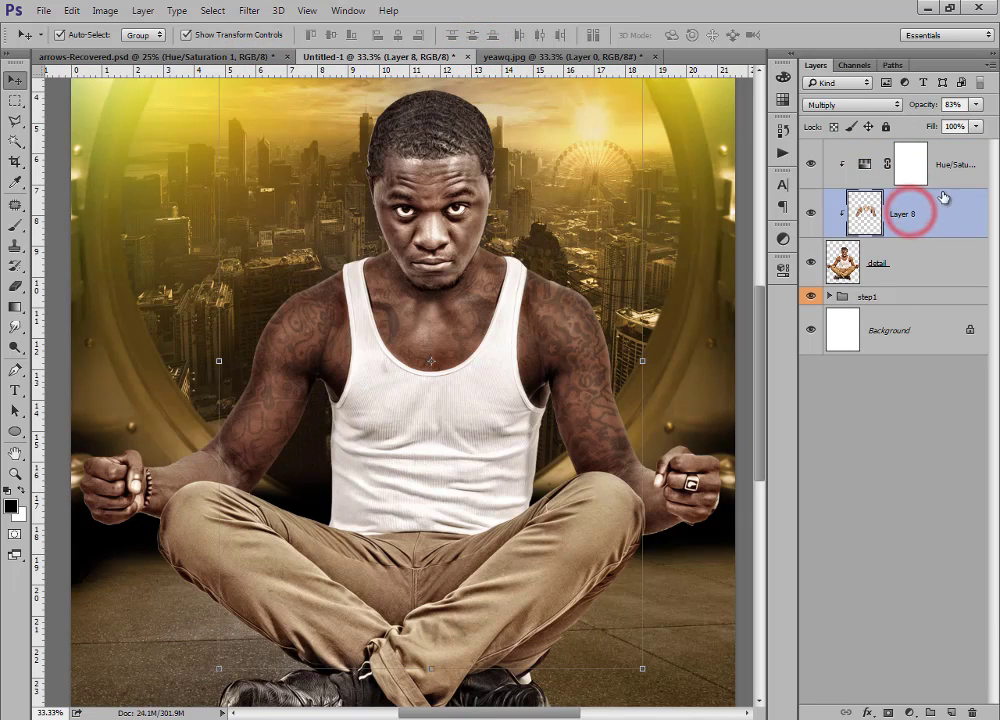
left_click(952, 167)
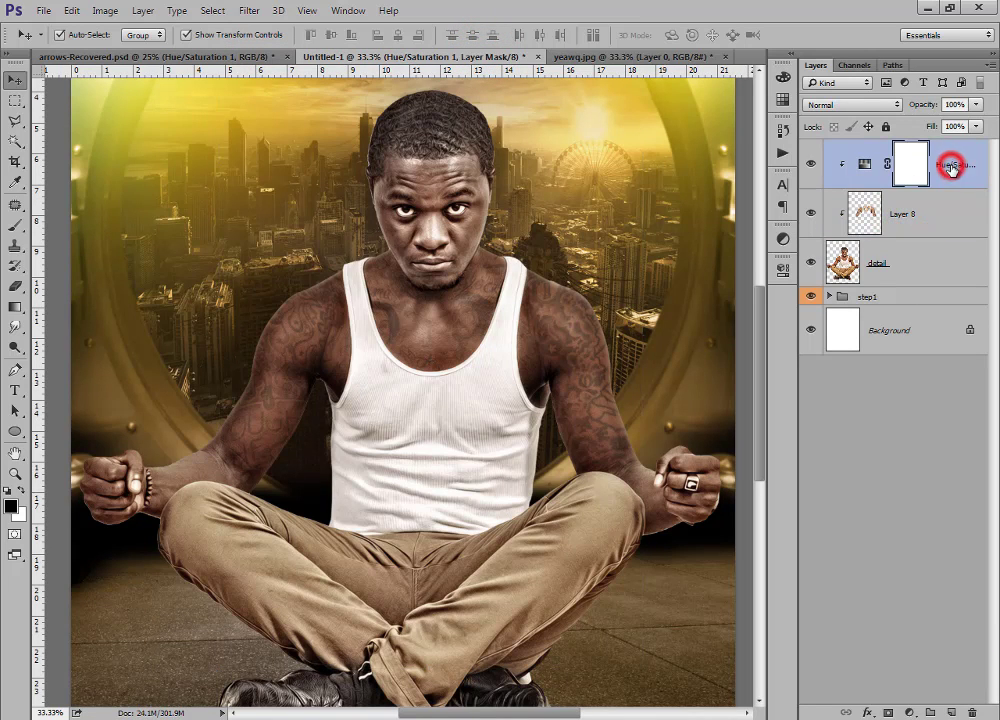
Examine what Layer 15 in the step2 group of arrows-Recovered.psd contributes to the reference artwork.
left_click(270, 57)
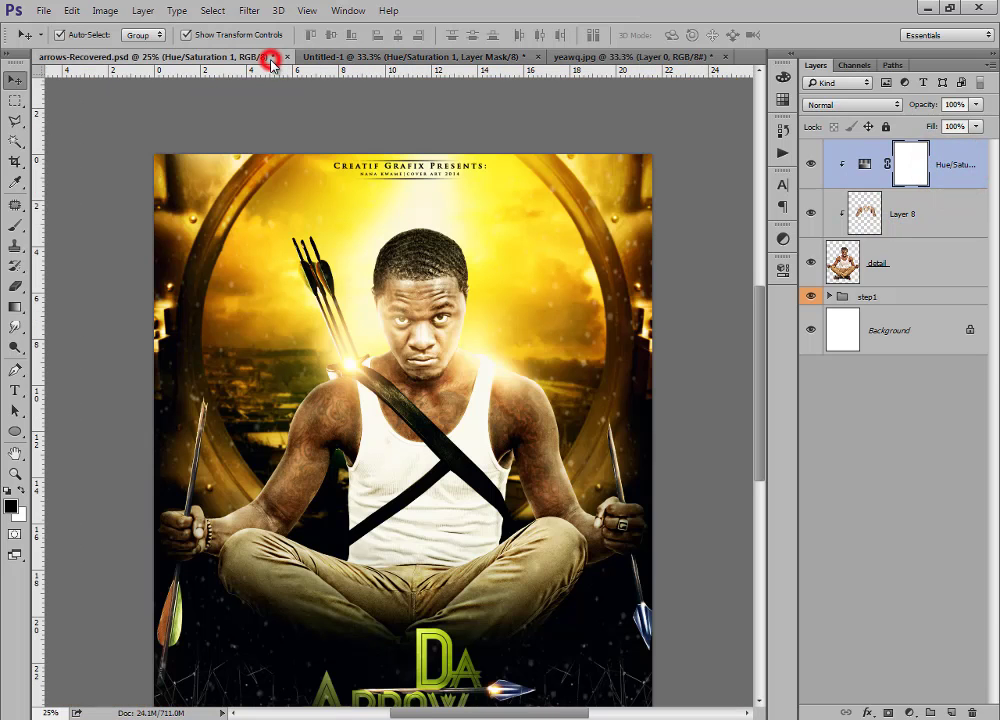
left_click_drag(993, 458, 995, 490)
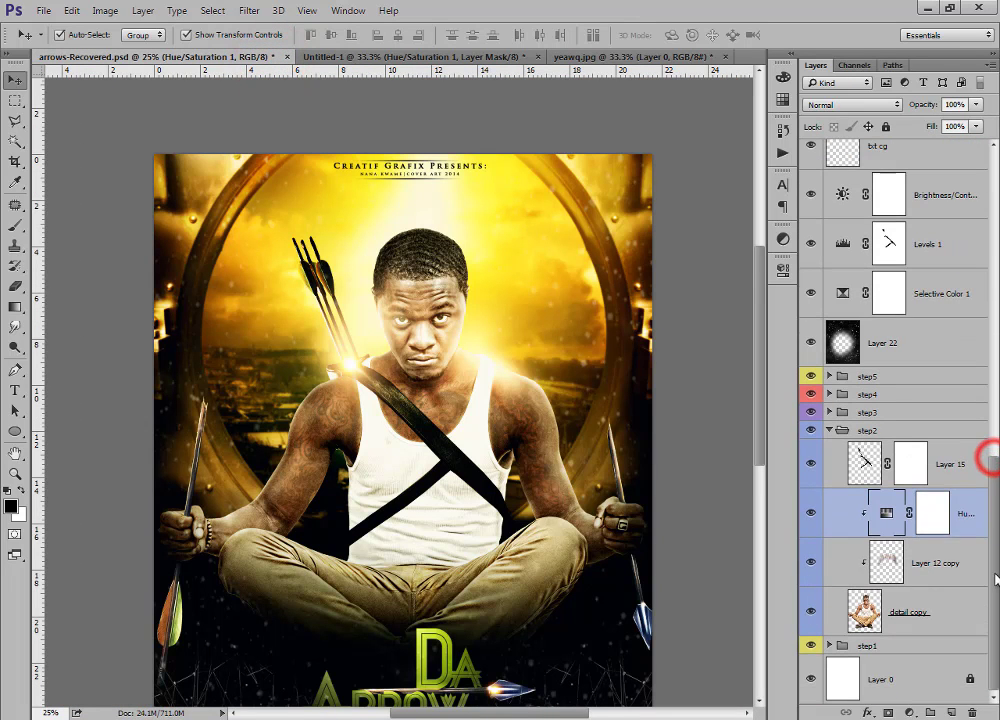
left_click(958, 463)
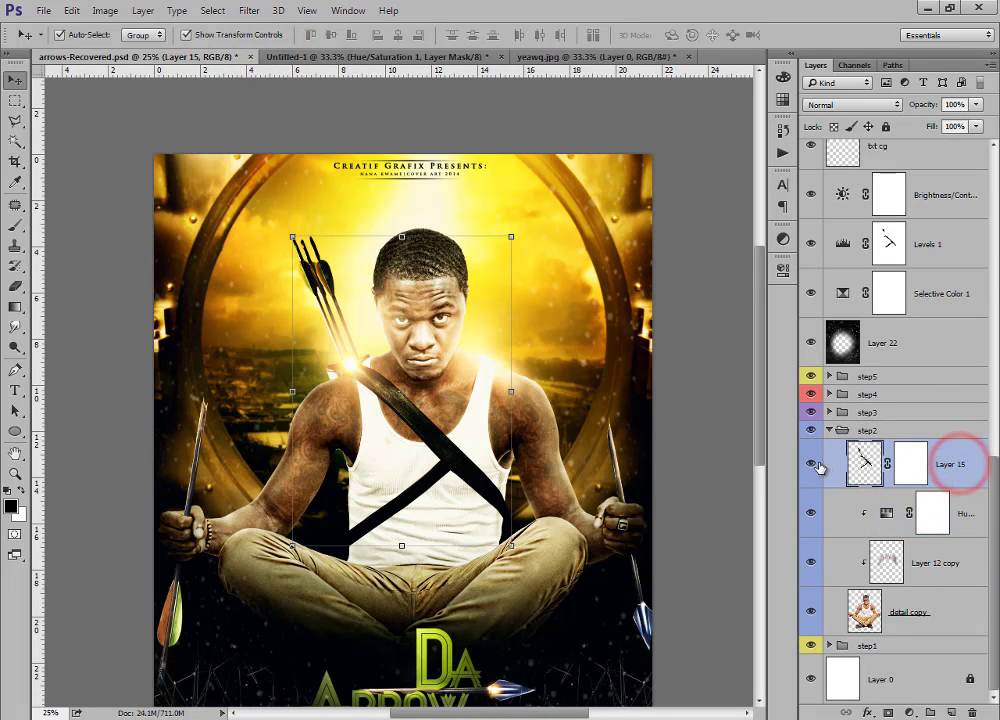
left_click(826, 470)
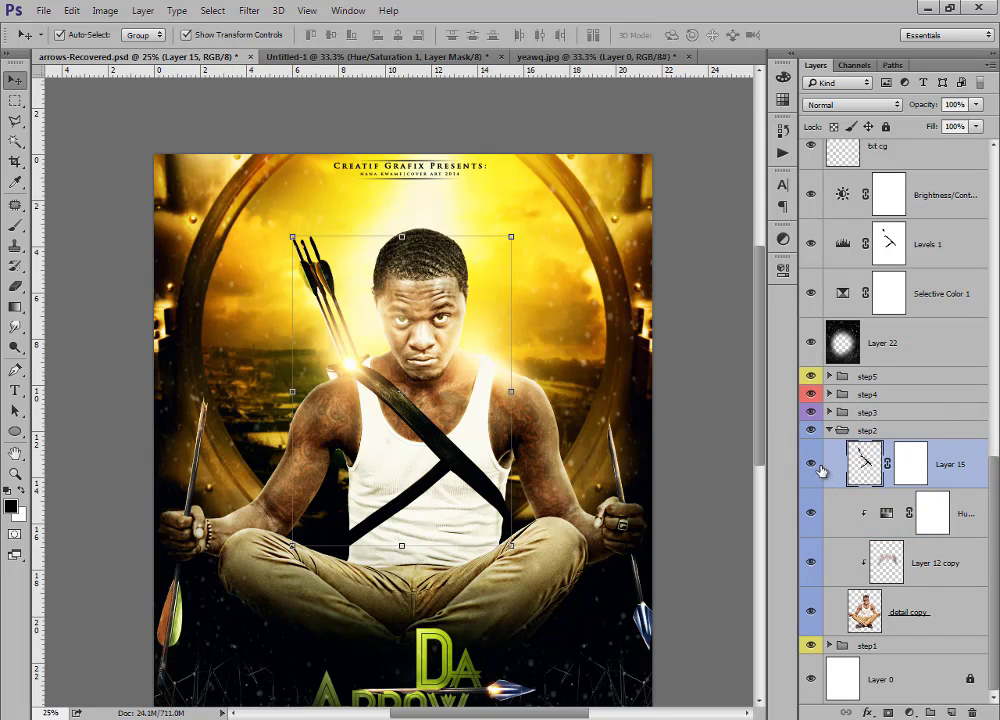
left_click(816, 465)
left_click(815, 466)
left_click(815, 466)
left_click(815, 466)
Close yeawq.jpg without saving its changes and return to the Untitled-1 document.
left_click(464, 54)
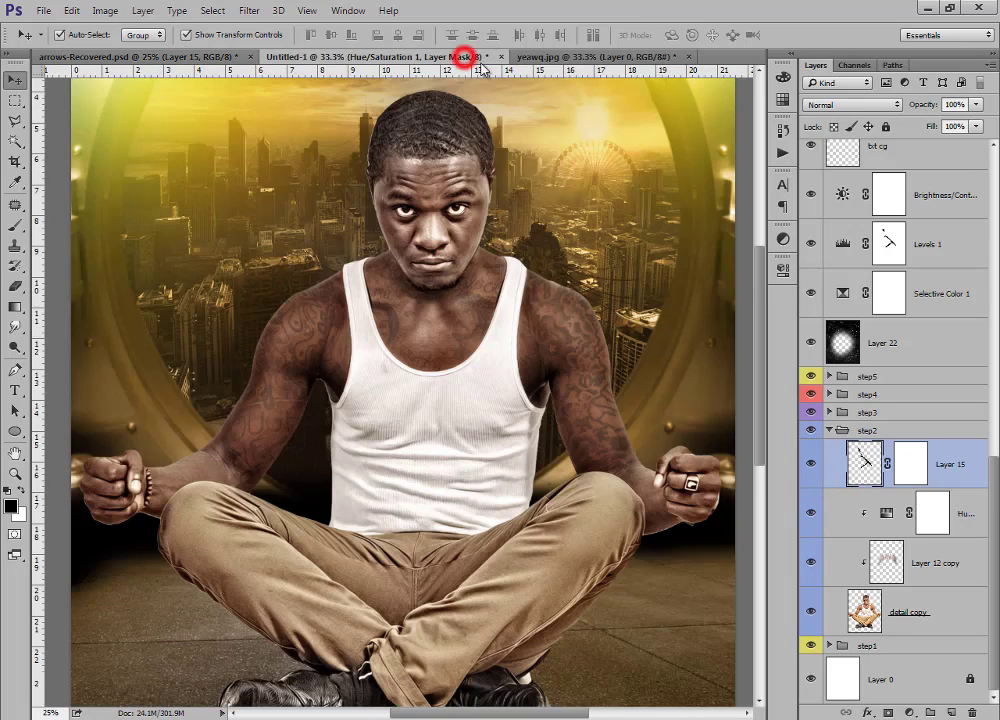
left_click(557, 52)
left_click(688, 56)
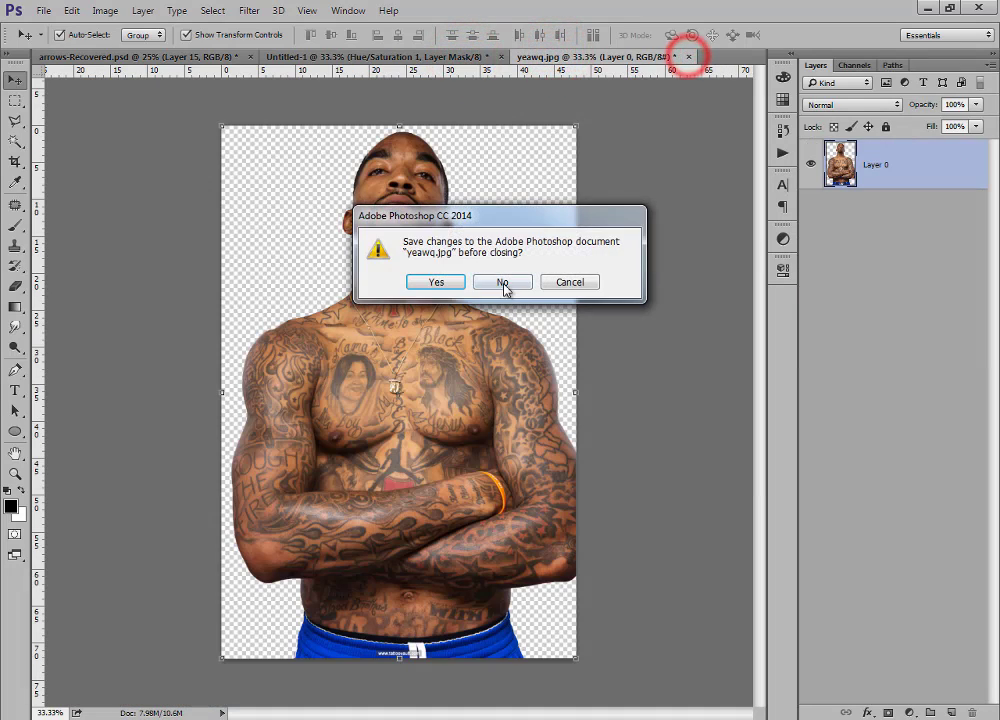
left_click(509, 284)
left_click(446, 52)
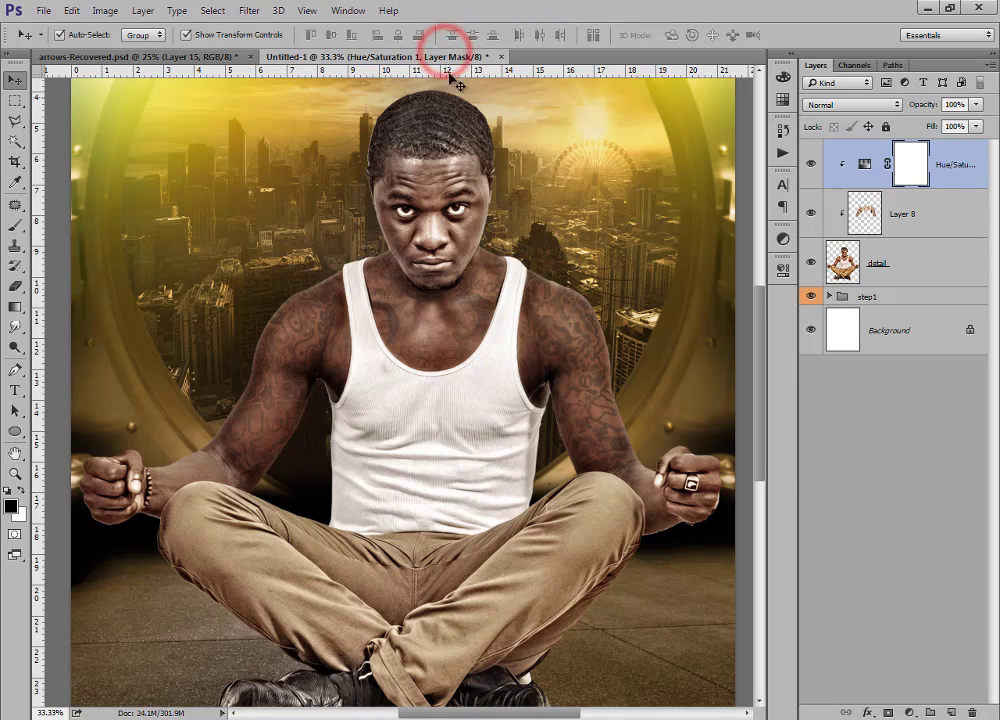
Open STOCK.psd from the THE ARROW folder in Windows Explorer and copy its quiver and strap layer into Untitled-1.
left_click(248, 716)
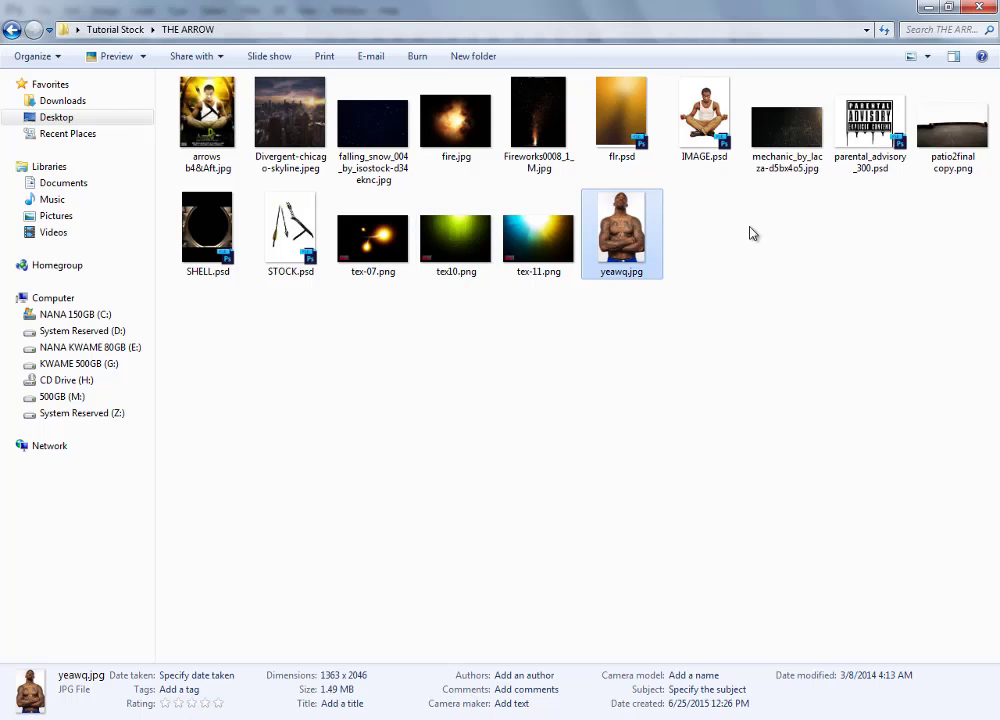
left_click(927, 56)
left_click(882, 56)
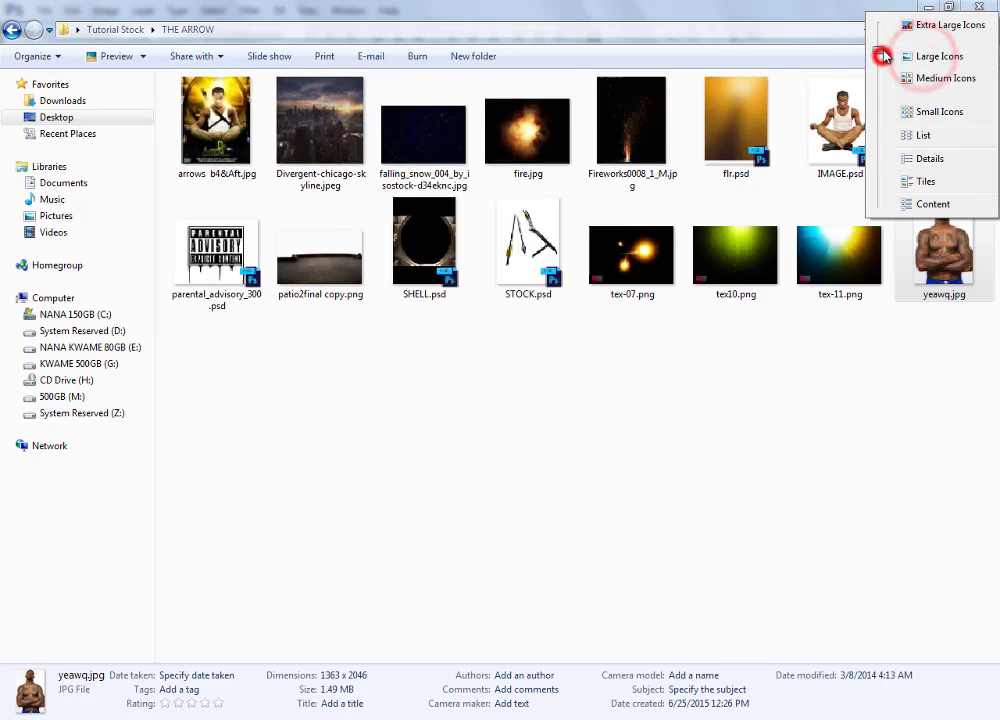
left_click_drag(697, 260, 630, 60)
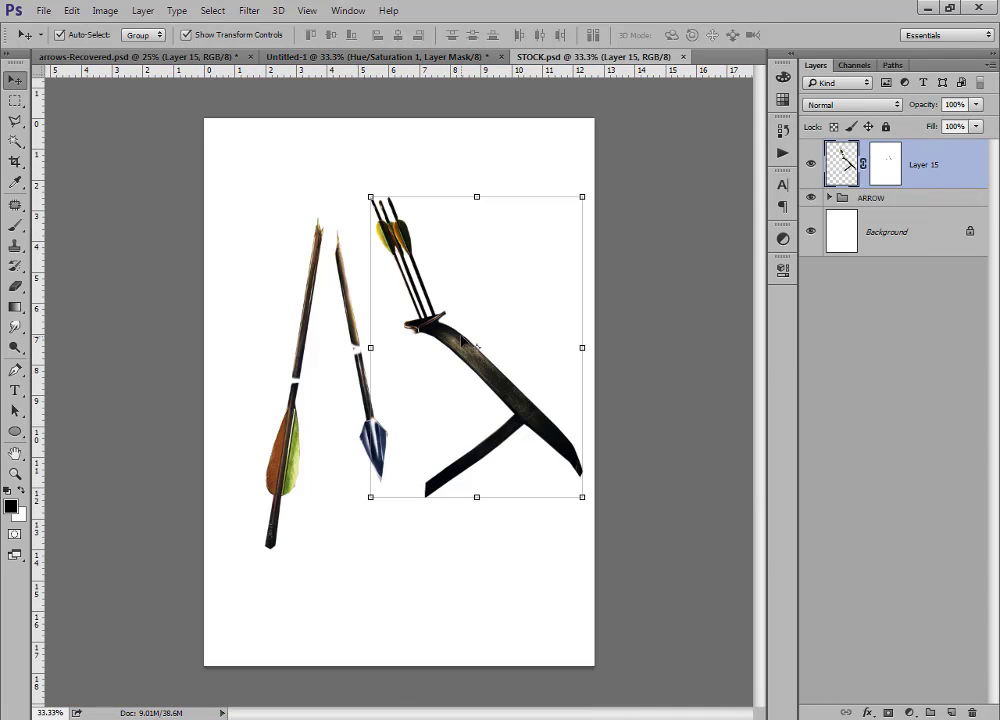
left_click_drag(462, 341, 400, 330)
left_click_drag(553, 516, 575, 525)
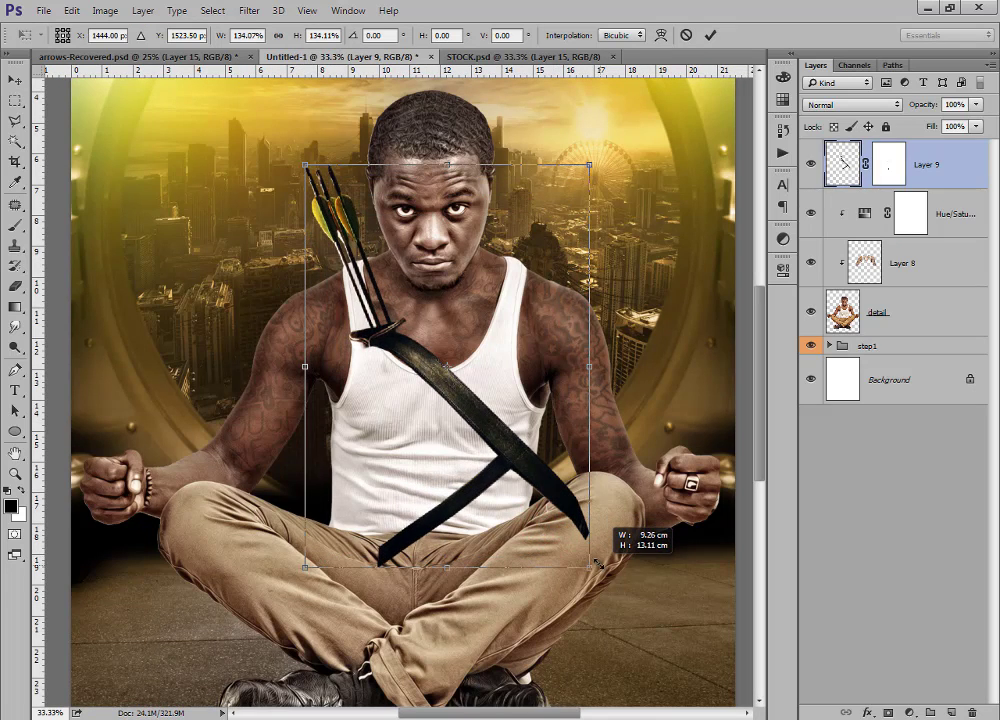
mouse_move(487, 413)
left_mouse_down()
mouse_move(545, 470)
mouse_move(485, 413)
left_mouse_up()
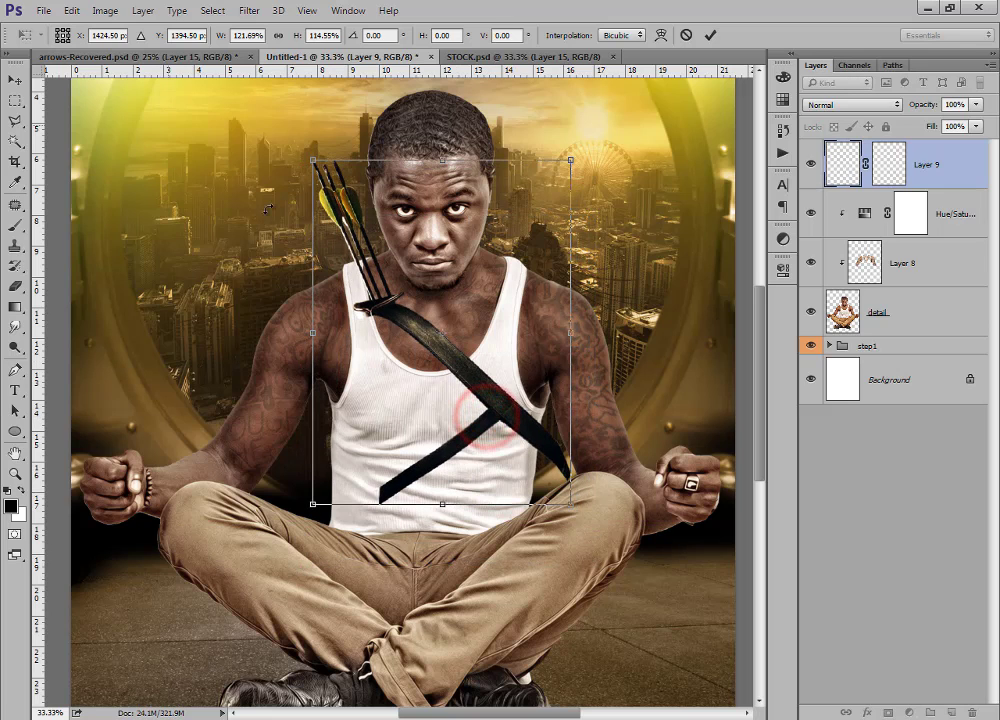
left_click(15, 80)
left_click(628, 285)
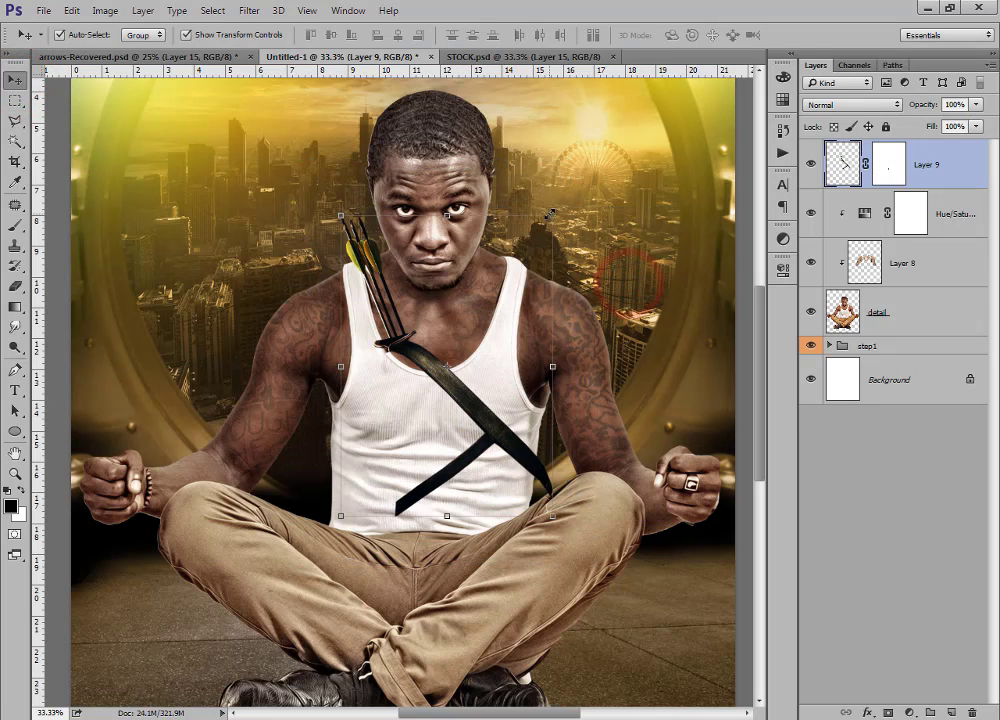
Scale the quiver layer proportionally to about 138.5% and position it over the man's shoulder with the strap across his chest.
left_click(550, 215)
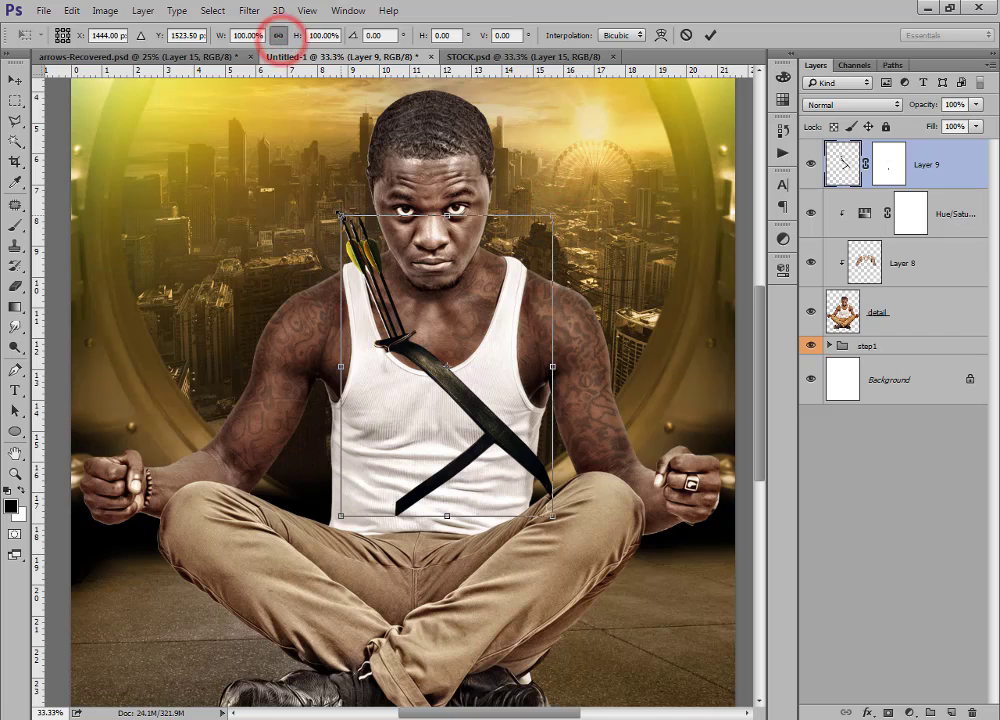
left_click_drag(341, 215, 296, 166)
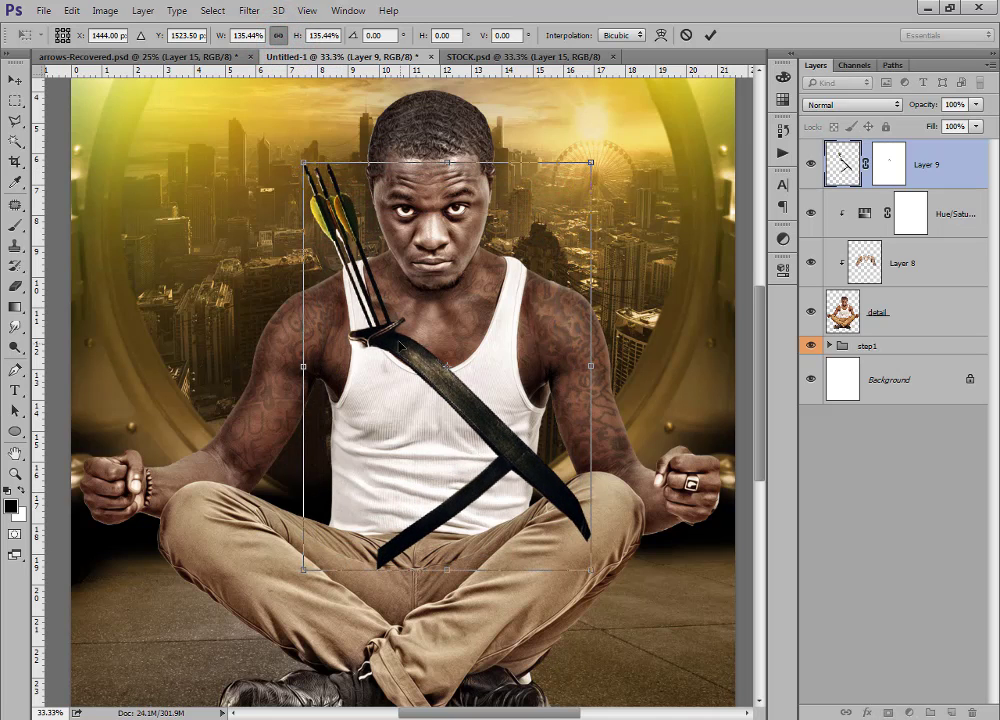
left_click_drag(400, 340, 368, 278)
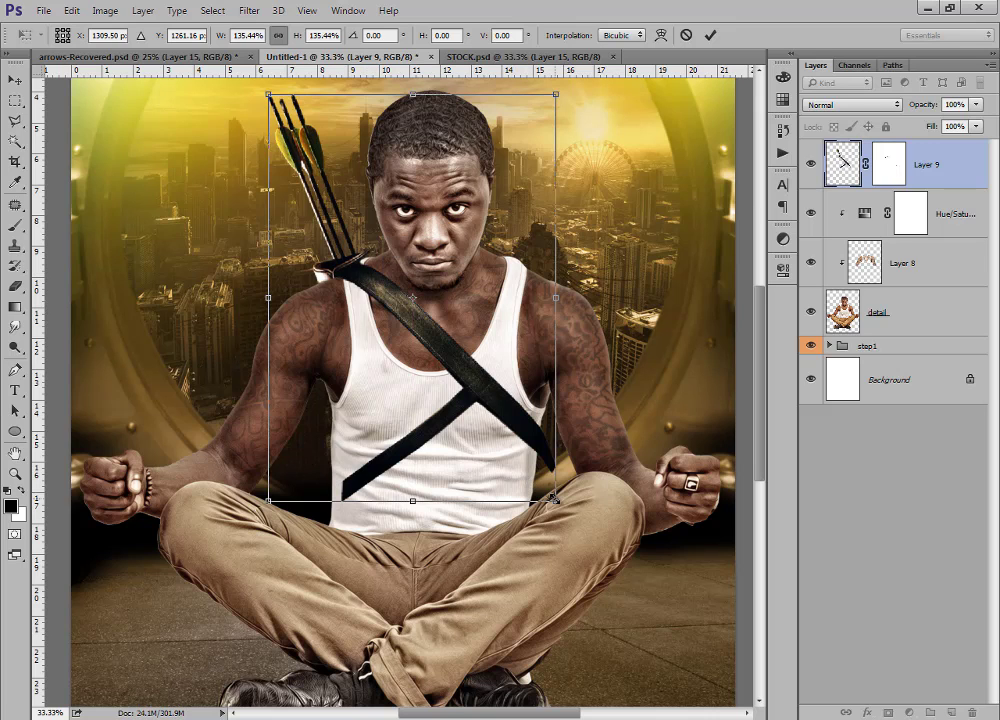
left_click_drag(553, 497, 556, 504)
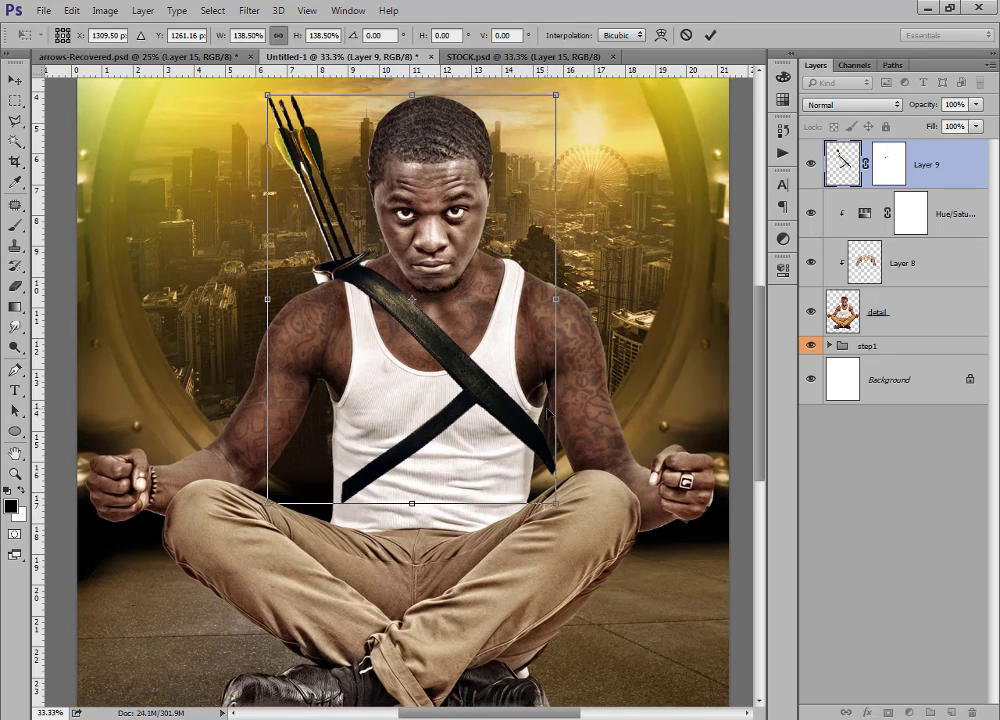
key("ctrl+minus")
mouse_move(452, 375)
left_mouse_down()
mouse_move(440, 375)
mouse_move(441, 385)
mouse_move(441, 374)
left_mouse_up()
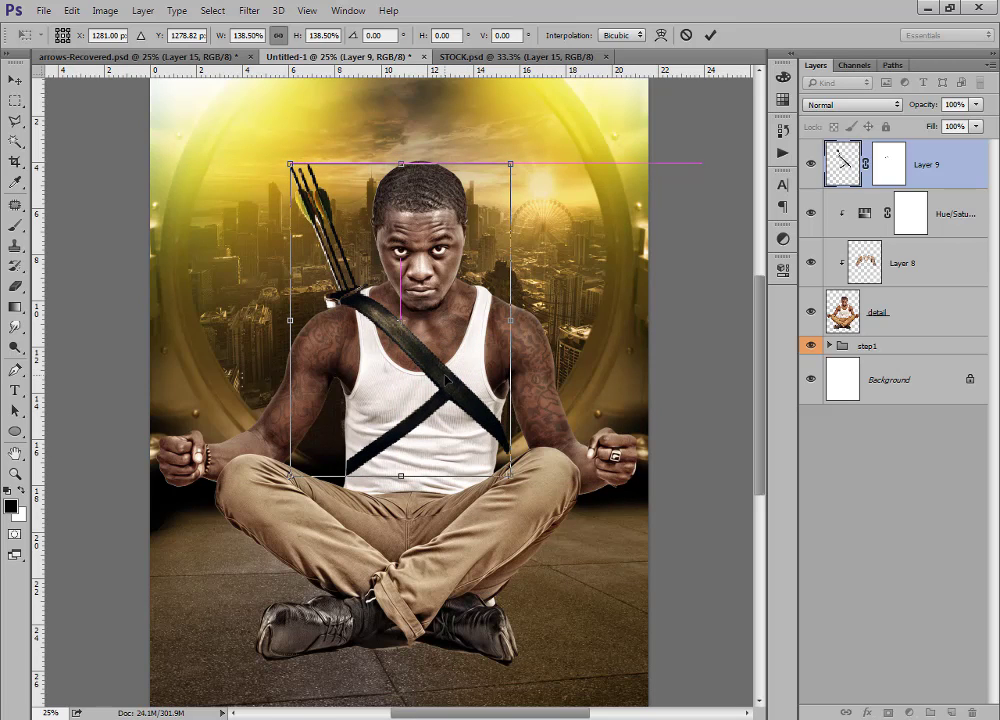
key("Return")
Compare with arrows-Recovered.psd, then scale the Untitled-1 quiver layer to about 98% and reposition it over the man's shoulder and chest.
left_click(203, 60)
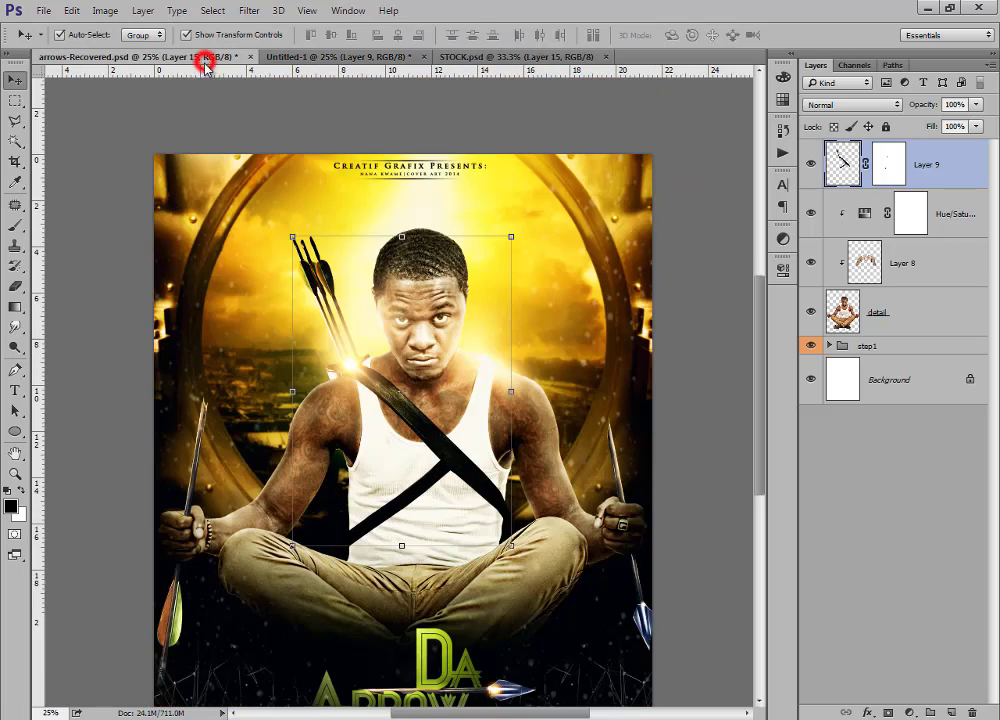
left_click(405, 57)
key("ctrl+plus")
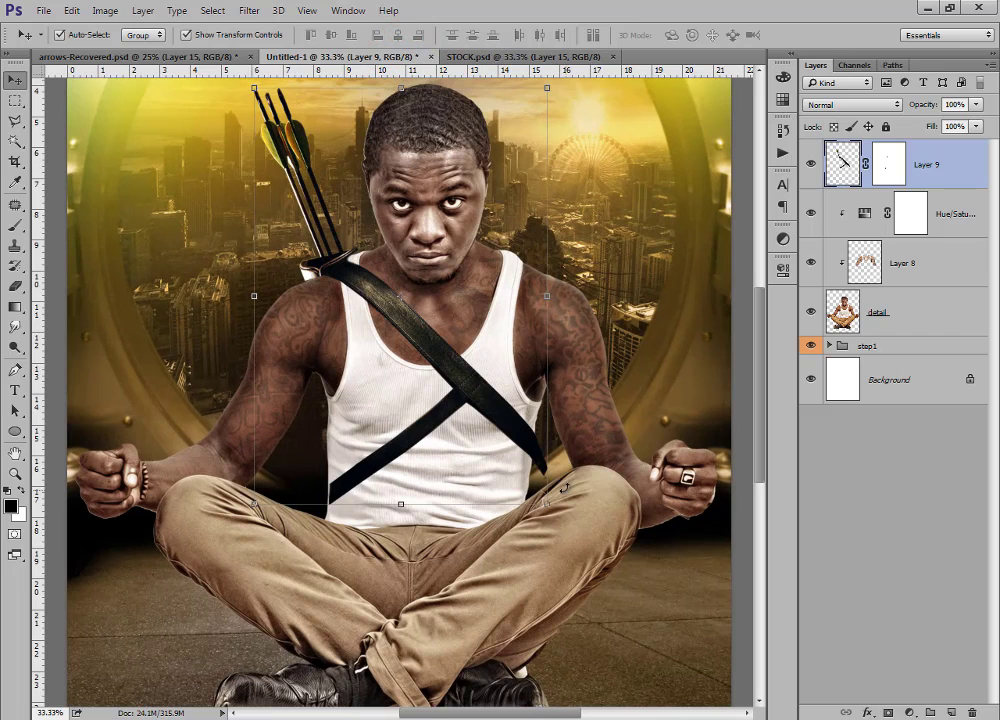
left_click_drag(547, 512, 541, 494)
key("Down")
key("Down")
key("Down")
key("Down")
key("Down")
key("Down")
key("Down")
key("Down")
key("Down")
key("Down")
key("Down")
key("Down")
key("Down")
key("Down")
key("Down")
key("Down")
key("Down")
key("Down")
key("Down")
key("Down")
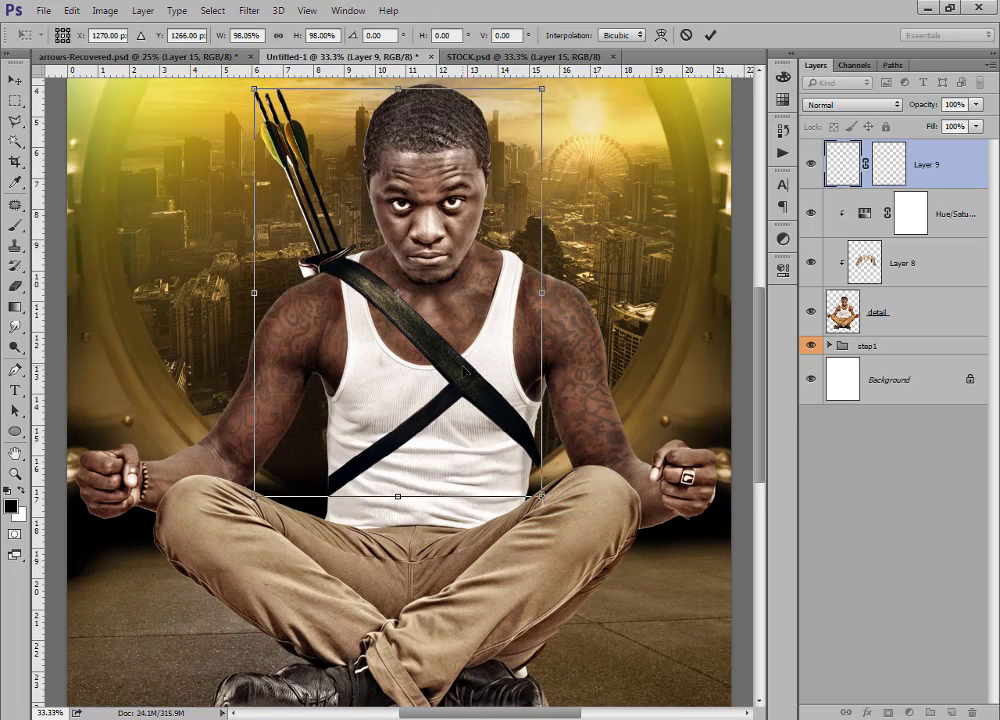
key("Up")
key("Up")
key("Up")
key("Up")
key("Up")
key("Up")
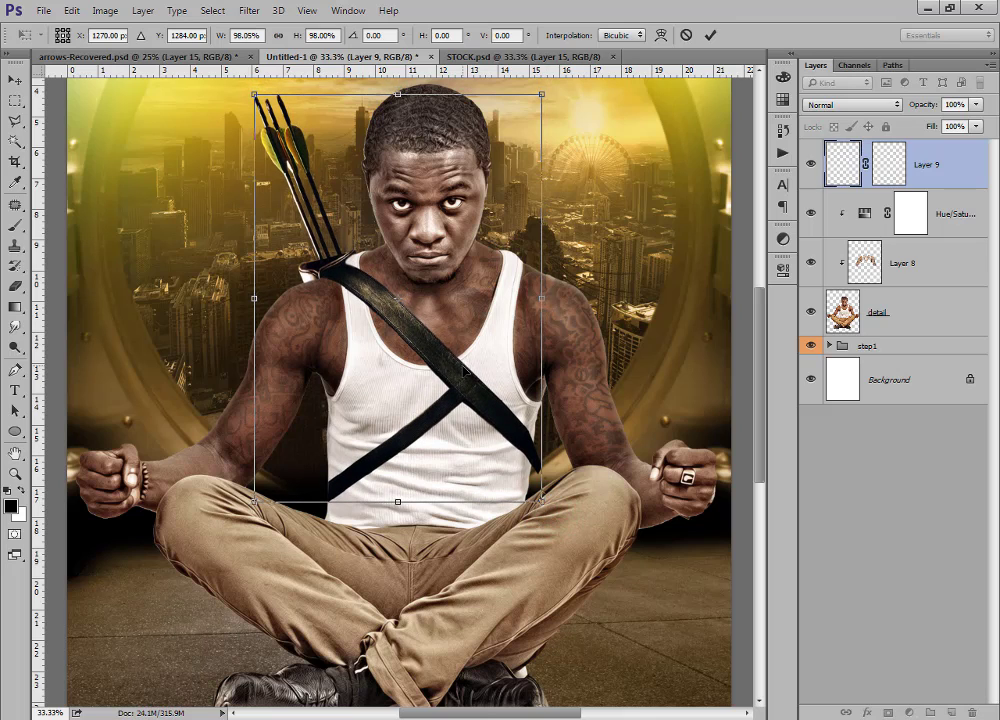
key("Right")
key("Right")
key("Right")
key("Right")
key("Right")
key("Right")
key("Right")
key("Right")
key("Right")
key("Right")
key("Right")
key("Right")
key("Up")
key("Up")
key("Up")
key("Up")
key("Up")
key("Up")
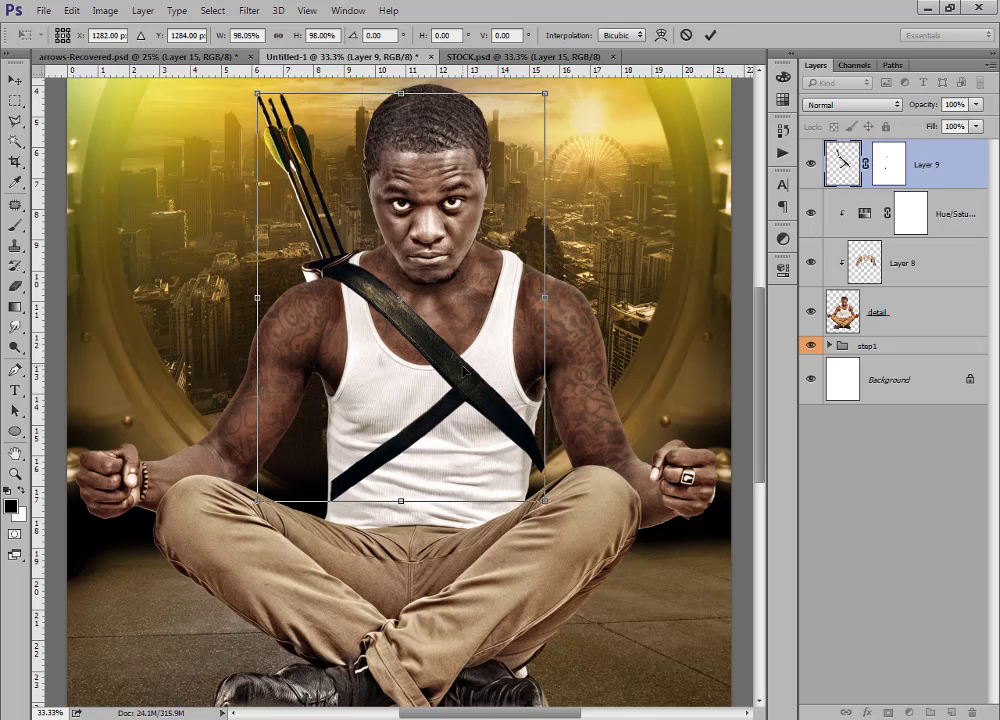
Fine-tune the quiver layer's position and distort its lower-left corner slightly outward so the lower strap extends to the shirt's edge.
key("Left")
key("Left")
key("Left")
key("Down")
key("Down")
key("Down")
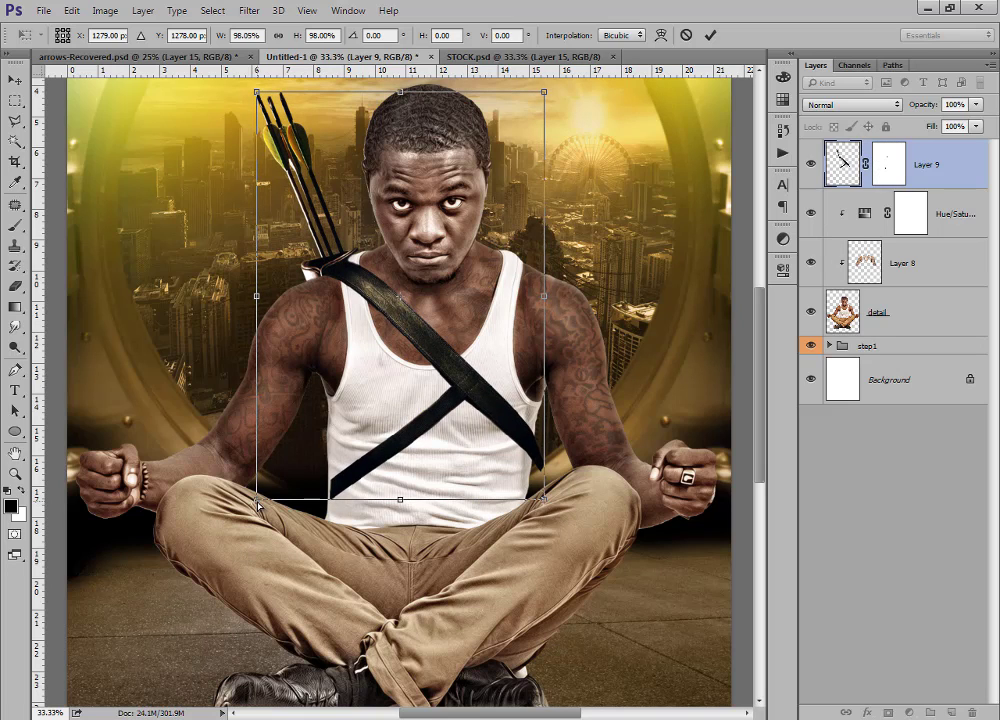
left_click_drag(257, 505, 252, 512)
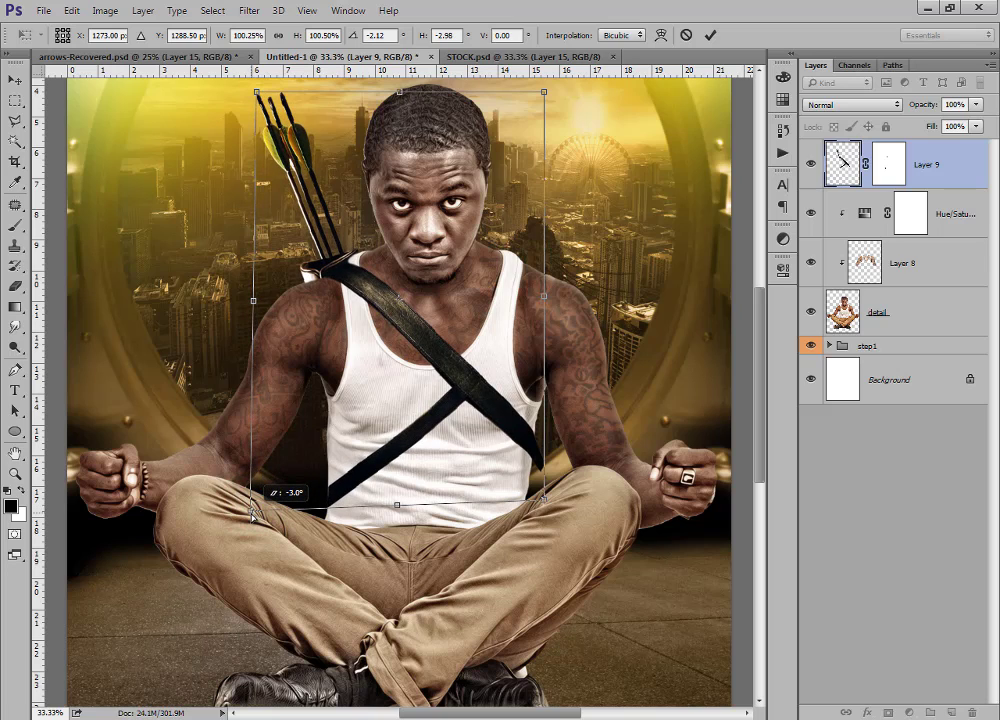
double_click(460, 390)
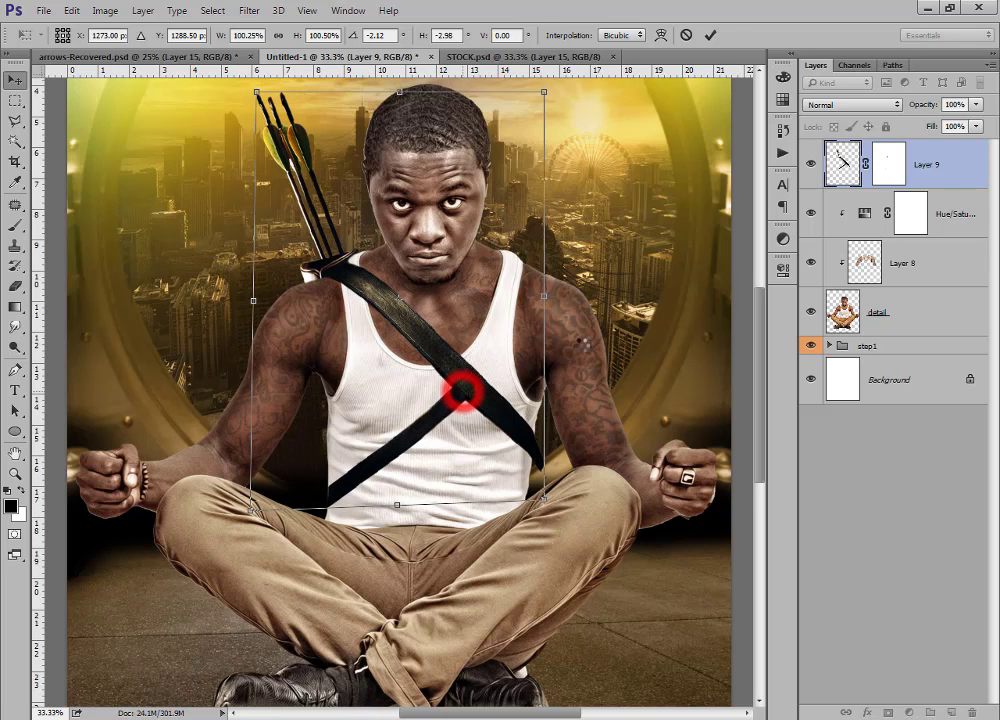
Erase the strap tip that extends past the shirt's side on Layer 9, using a 20 px eraser at 100% opacity.
left_click(891, 163)
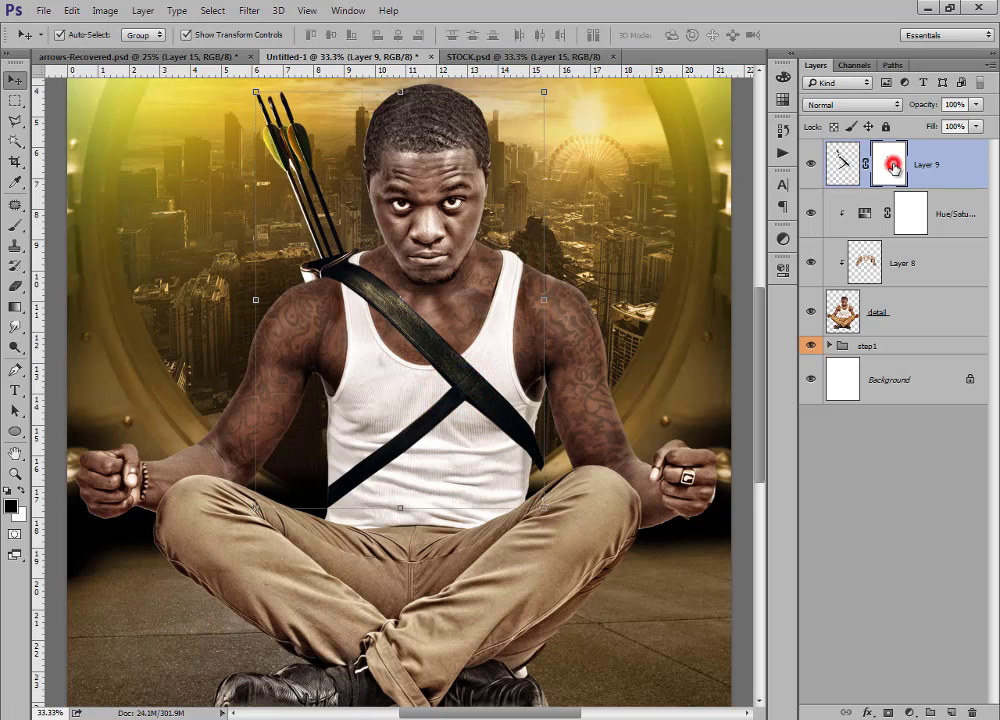
left_click(840, 170)
left_click(15, 284)
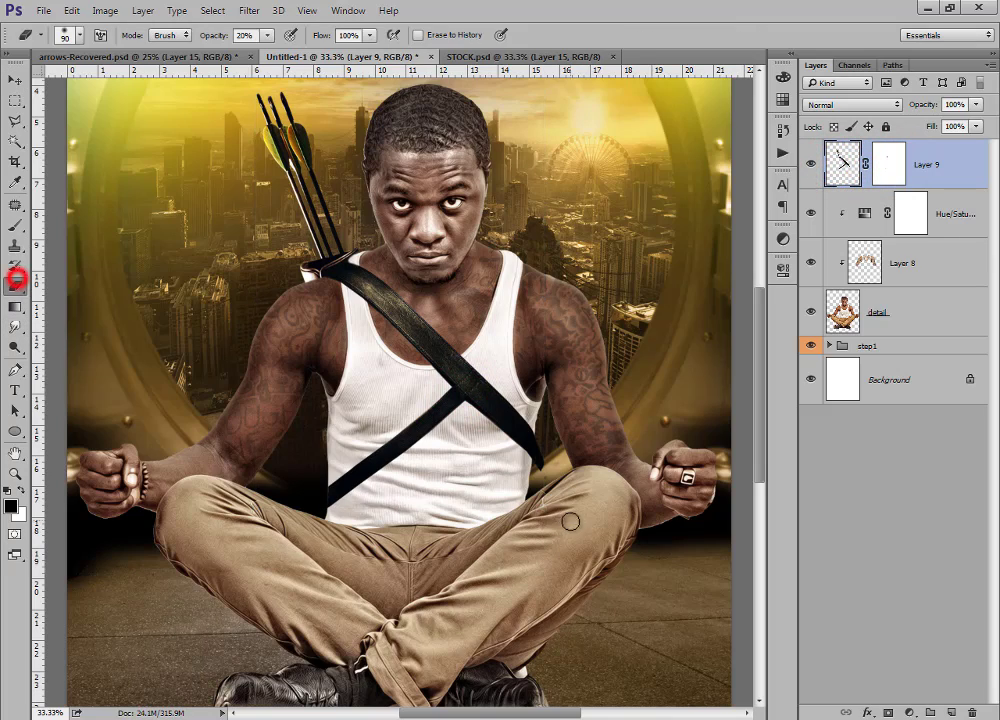
key("ctrl+plus")
key("ctrl+plus")
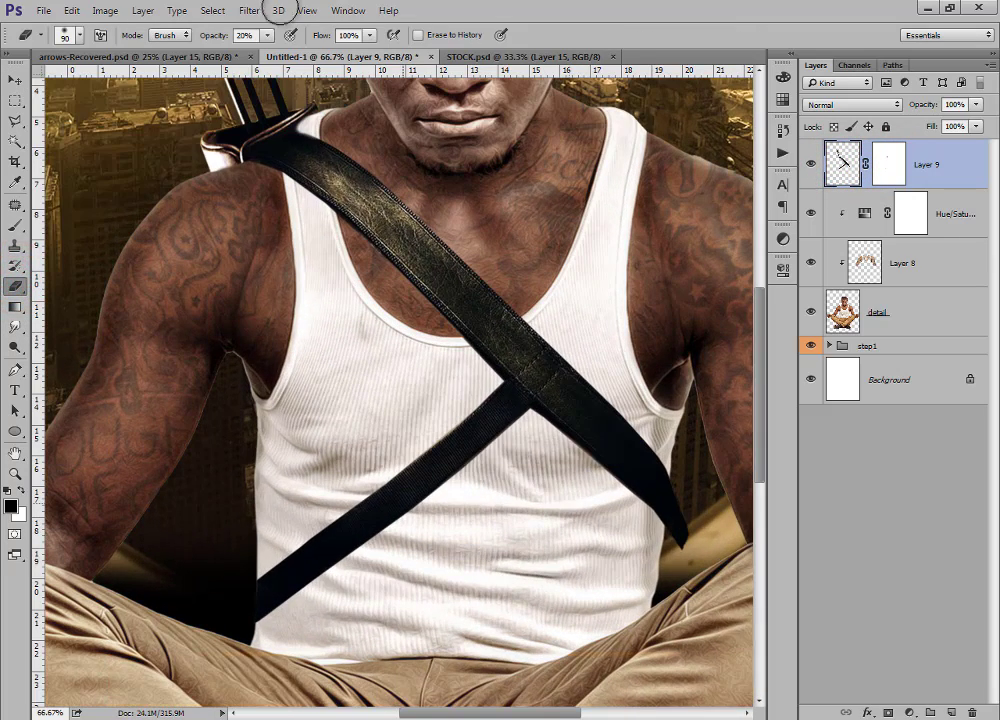
left_click_drag(207, 36, 290, 36)
left_click_drag(576, 476, 455, 380)
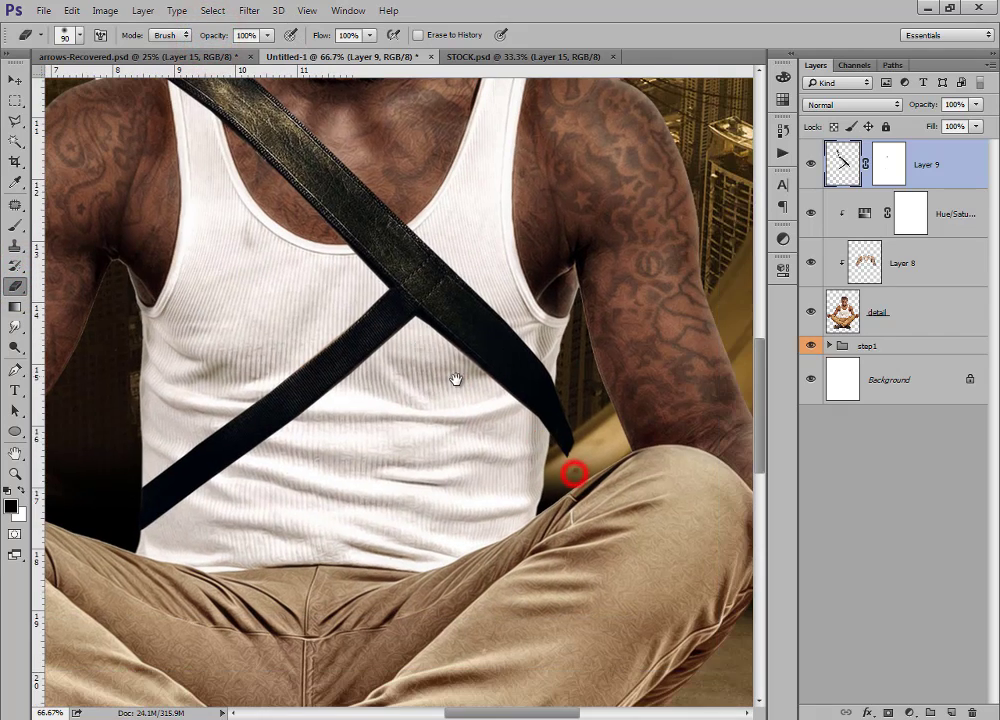
key("bracketleft")
key("bracketleft")
key("bracketleft")
left_click_drag(566, 440, 563, 398)
key("ctrl+z")
key("bracketleft")
left_click(560, 393)
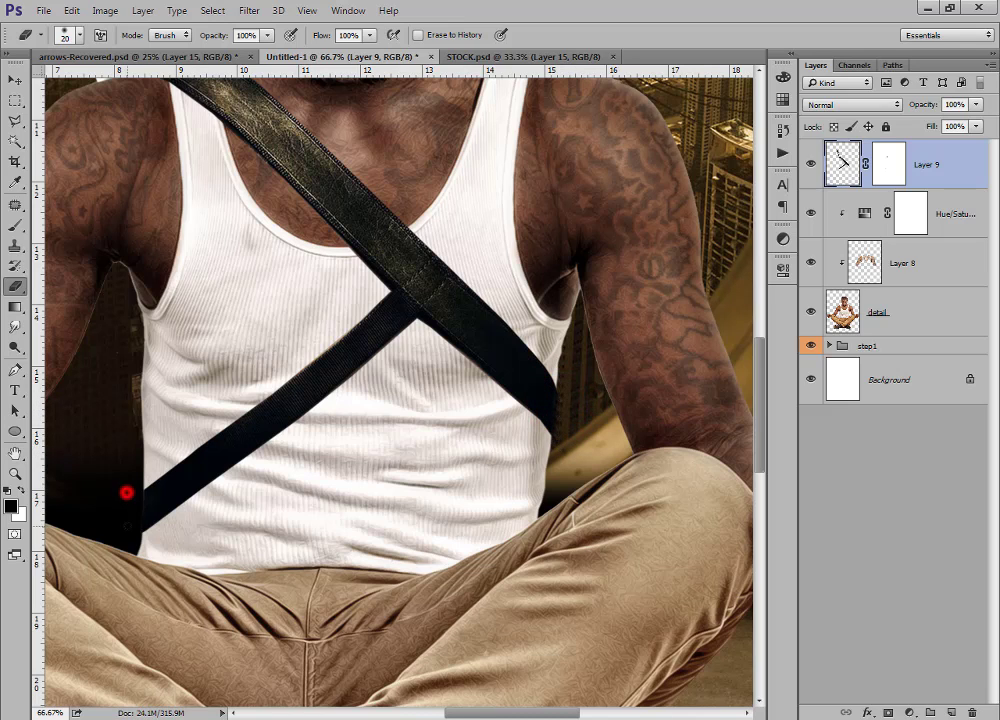
Trim the lower strap's end at the waist and the quiver's base above the shoulder with the 20 px eraser.
left_click_drag(127, 492, 230, 410)
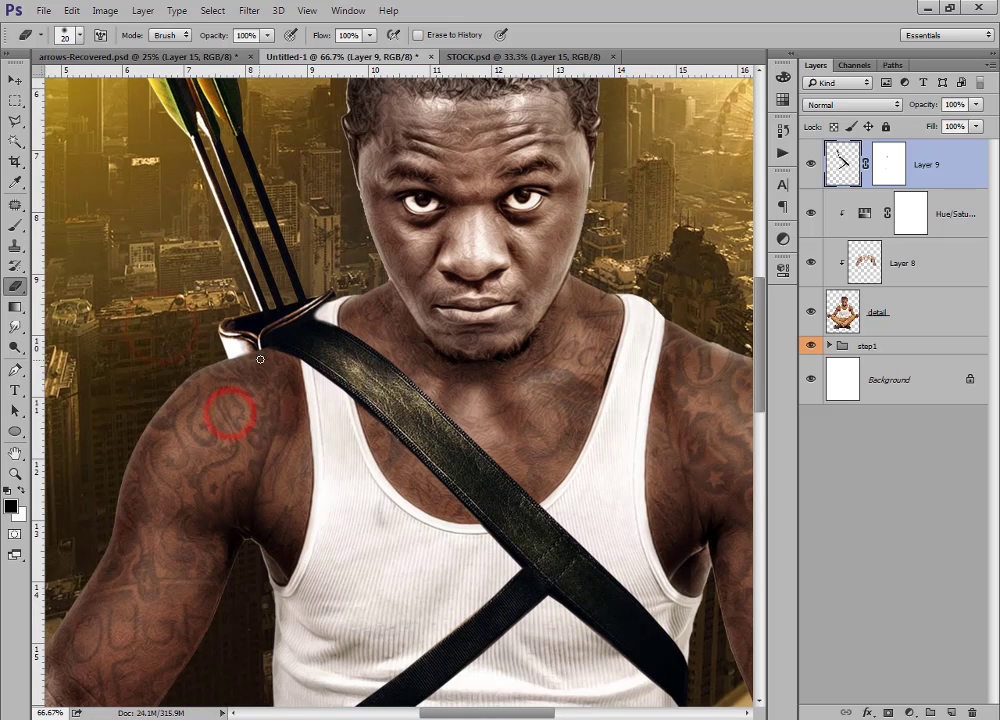
mouse_move(256, 353)
left_mouse_down()
mouse_move(263, 346)
mouse_move(244, 359)
left_mouse_up()
left_click(20, 84)
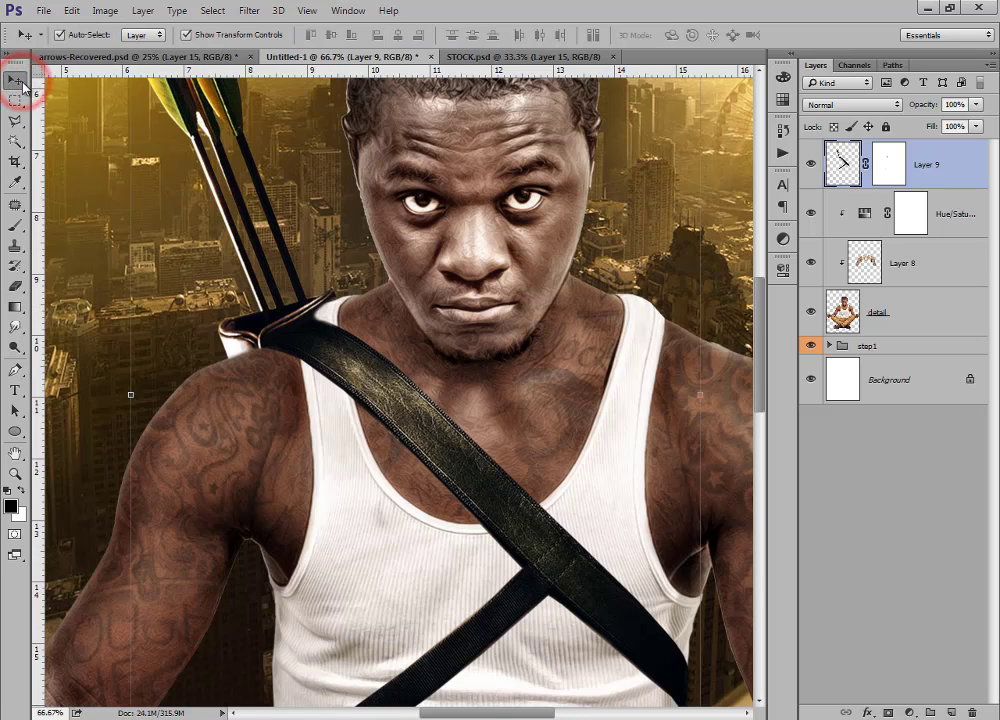
key("ctrl+minus")
key("ctrl+minus")
key("ctrl+minus")
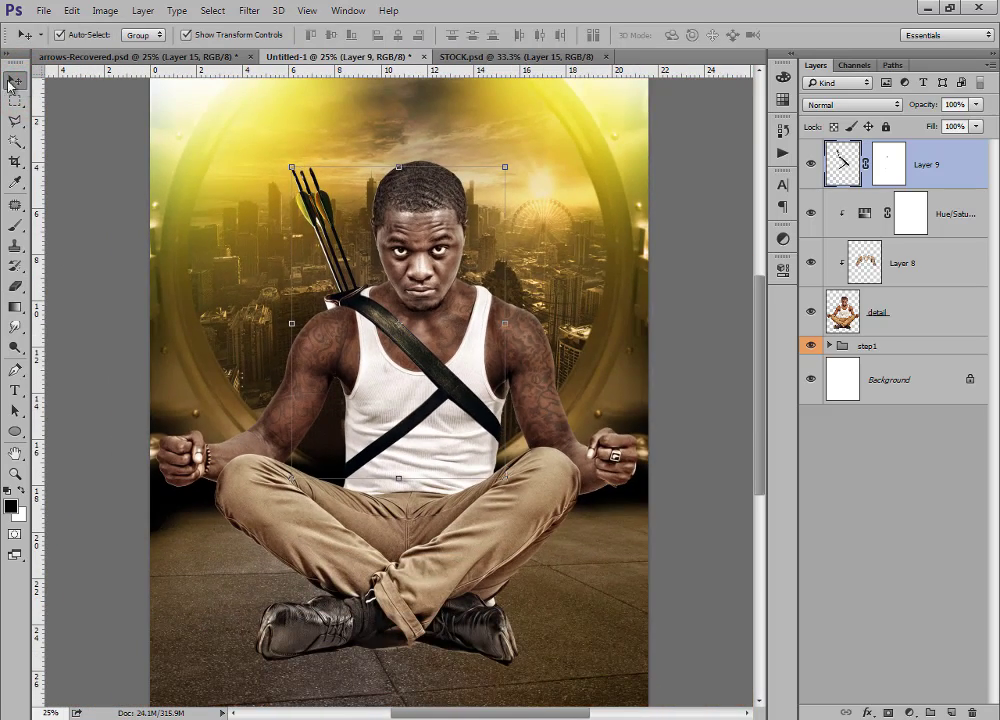
Examine which layers the step3 group of arrows-Recovered.psd contains.
left_click(200, 56)
left_click_drag(993, 397, 994, 482)
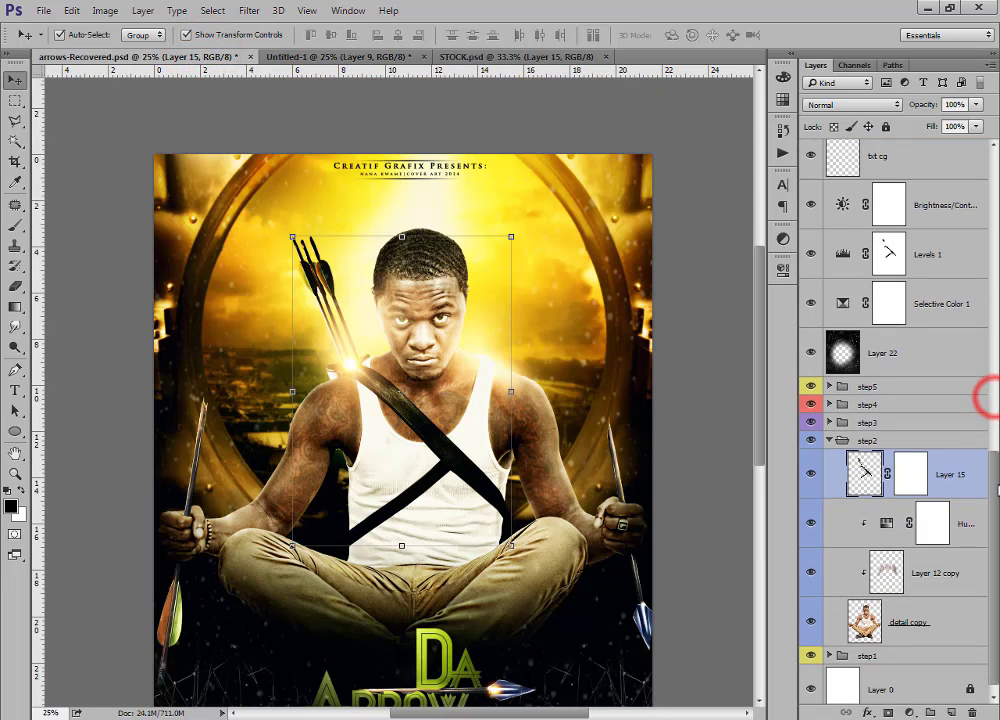
left_click(829, 436)
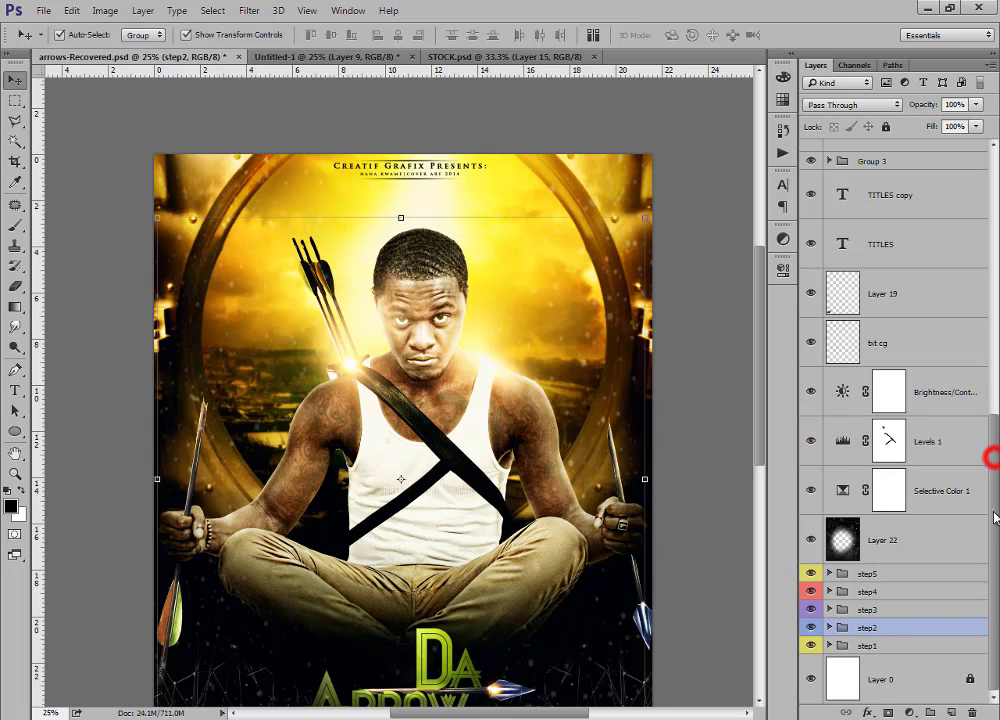
left_click(829, 609)
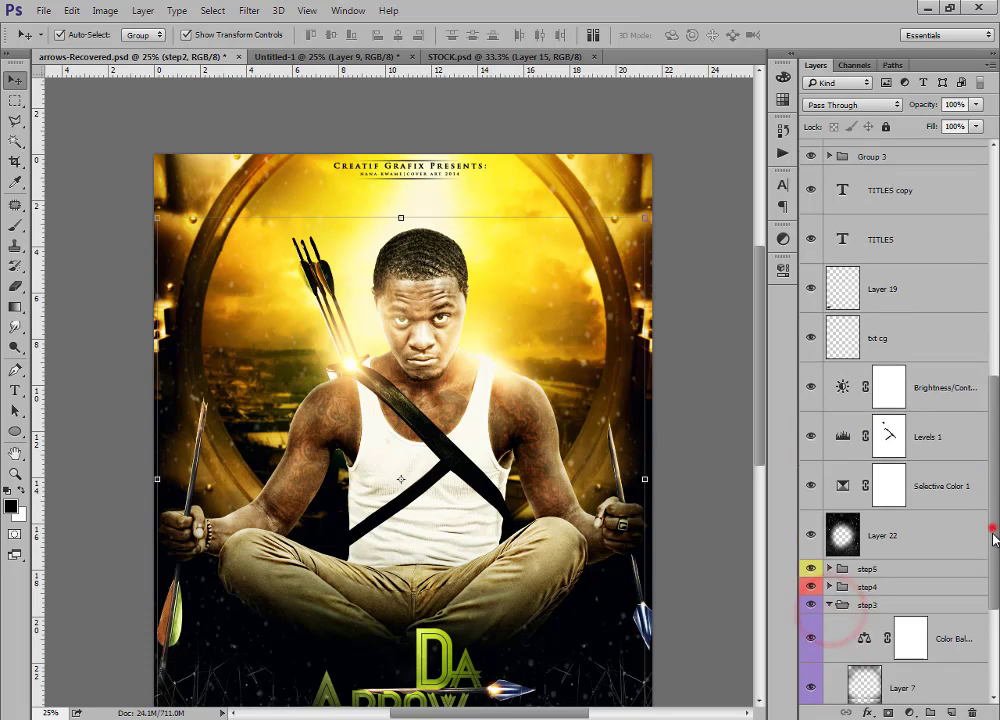
scroll(995, 540, "down", 4)
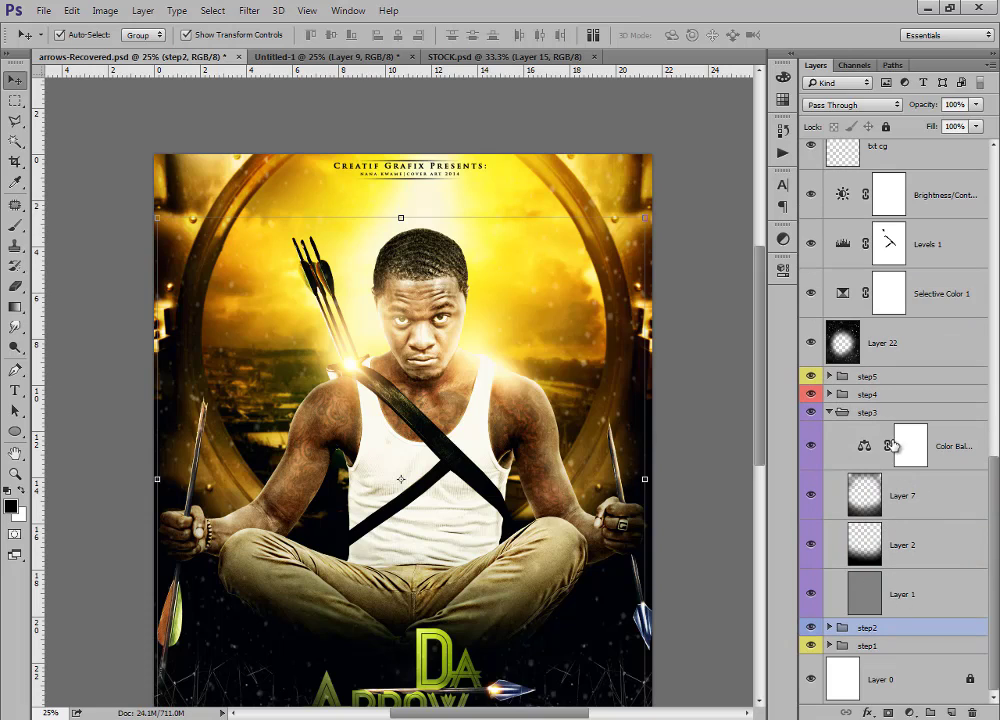
Group Layer 9, the Hue/Saturation adjustment, Layer 8 and the detail layer in Untitled-1 and name the group step2.
left_click(350, 56)
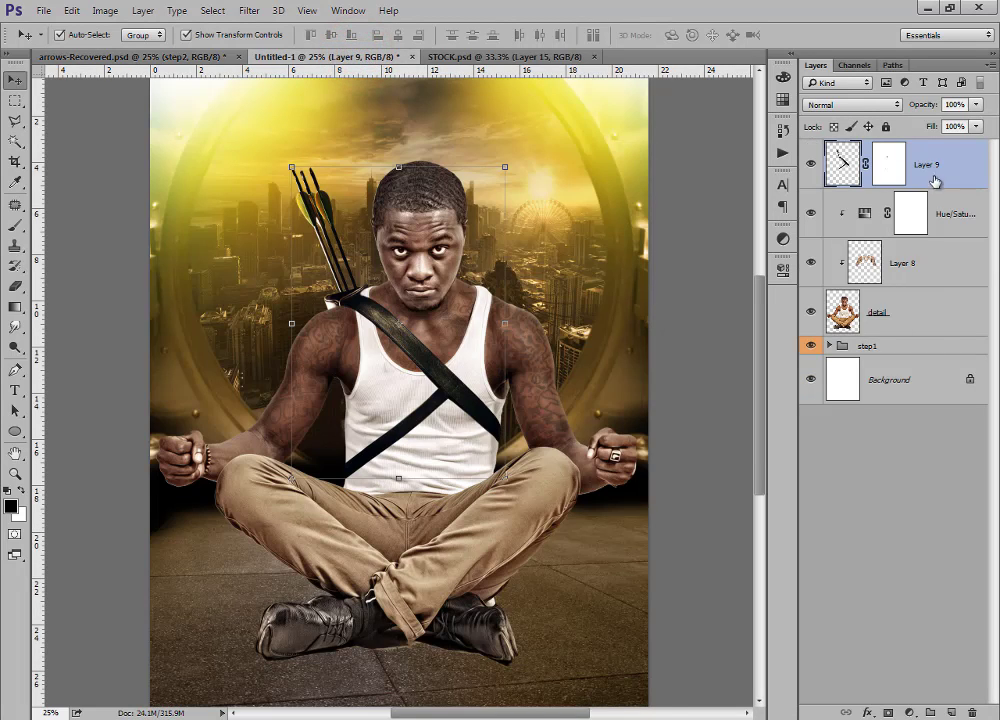
left_click(928, 311)
left_click(944, 259, "shift")
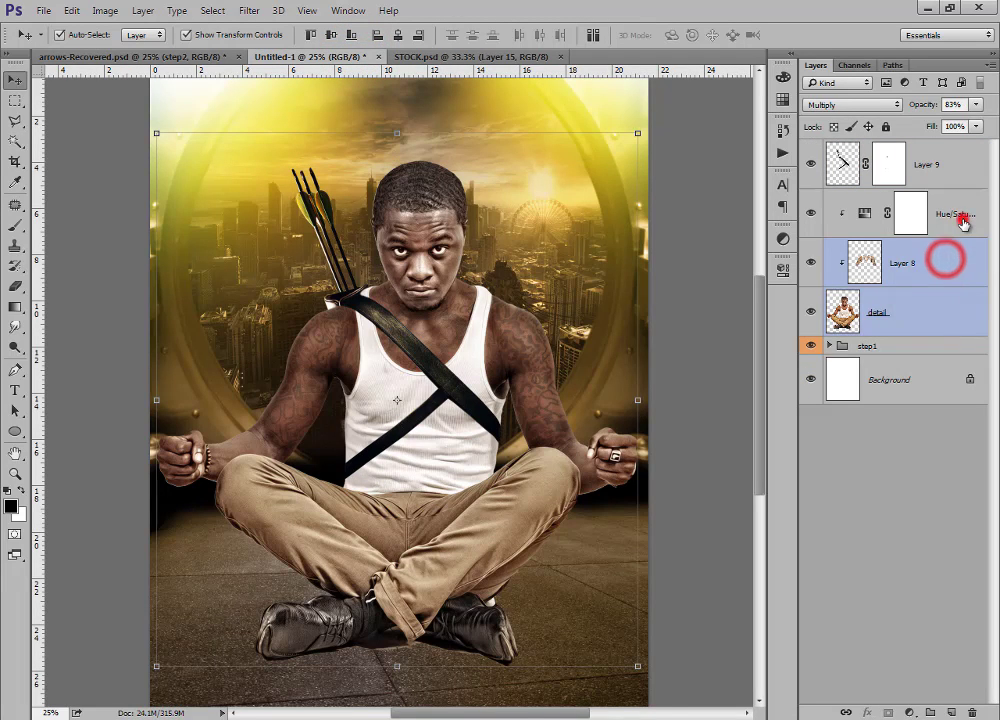
left_click(961, 219, "shift")
left_click(965, 168, "shift")
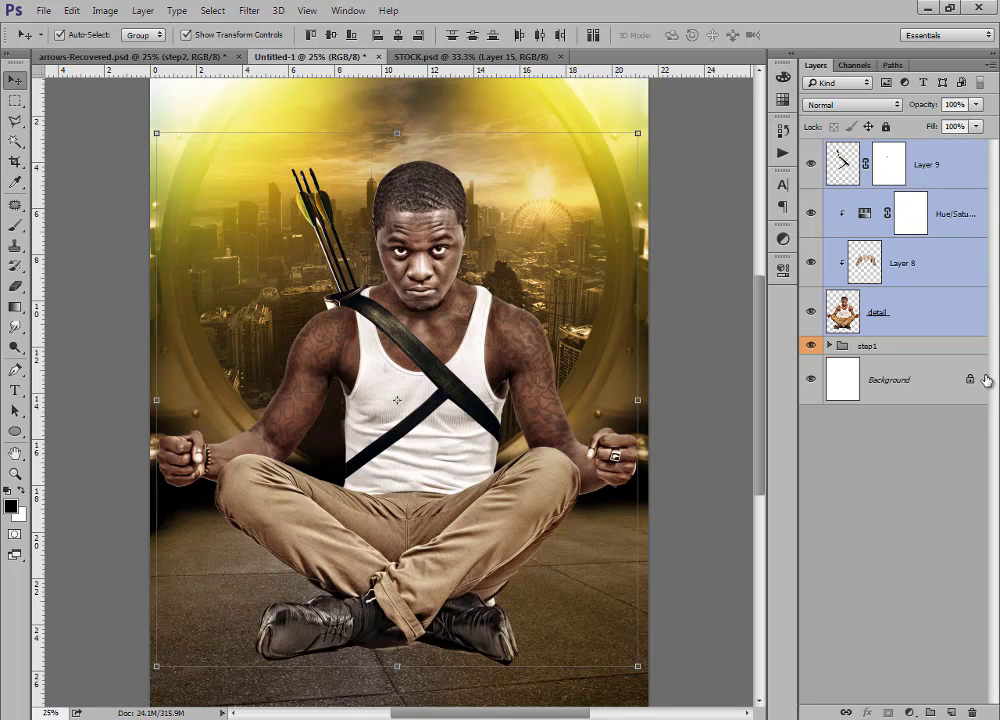
key("ctrl+g")
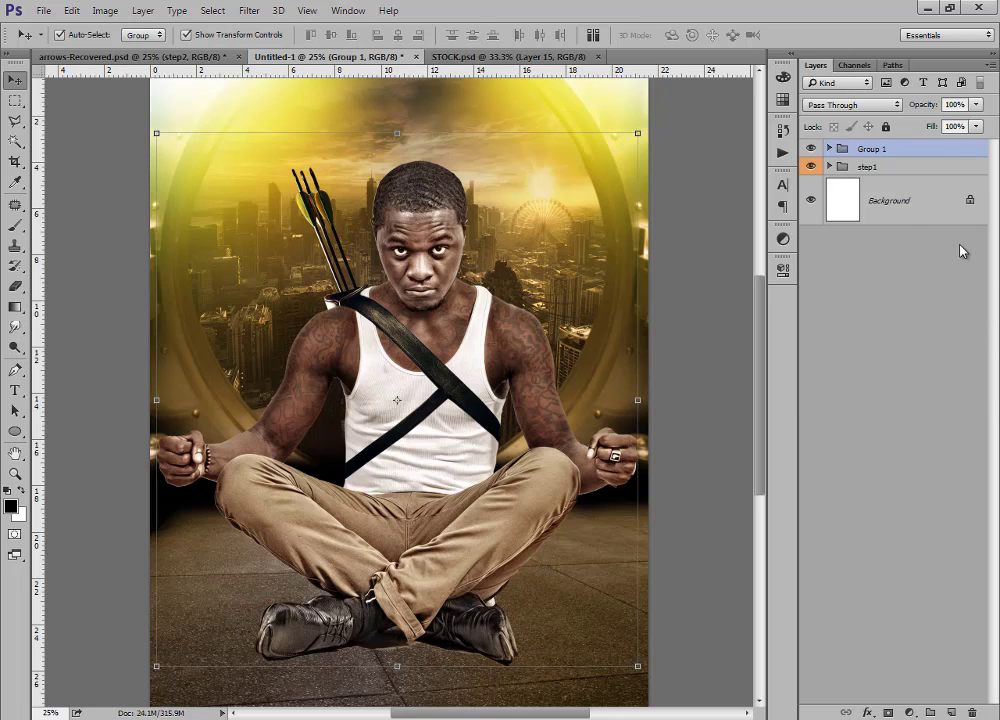
double_click(868, 150)
type("step2")
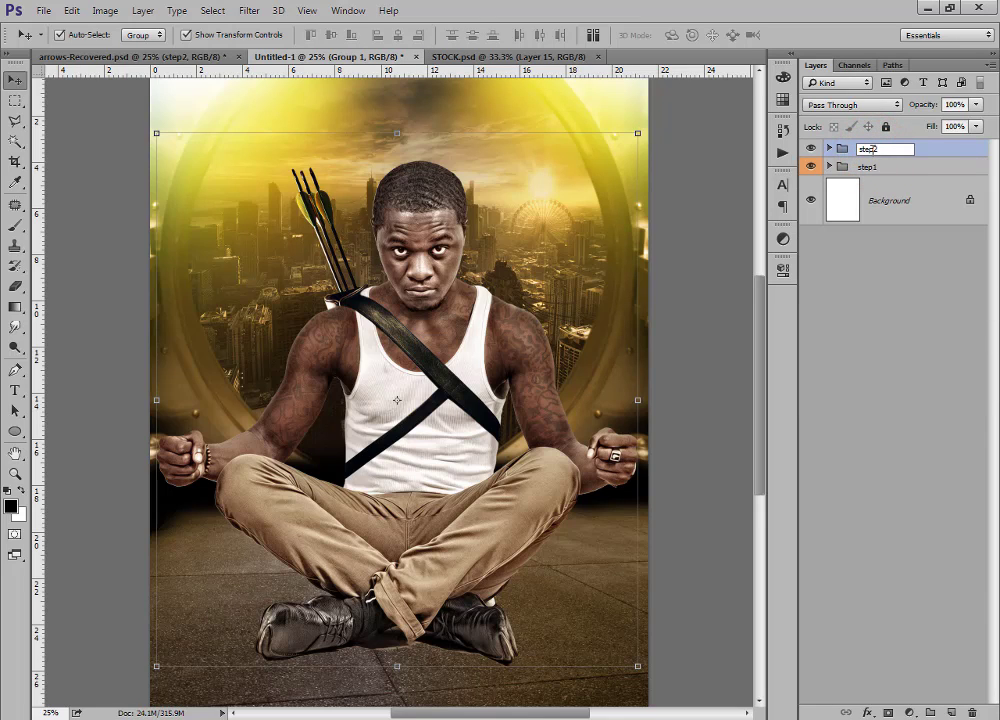
key("Return")
Give the step2 group a red colour label and keep the group selected.
right_click(933, 151)
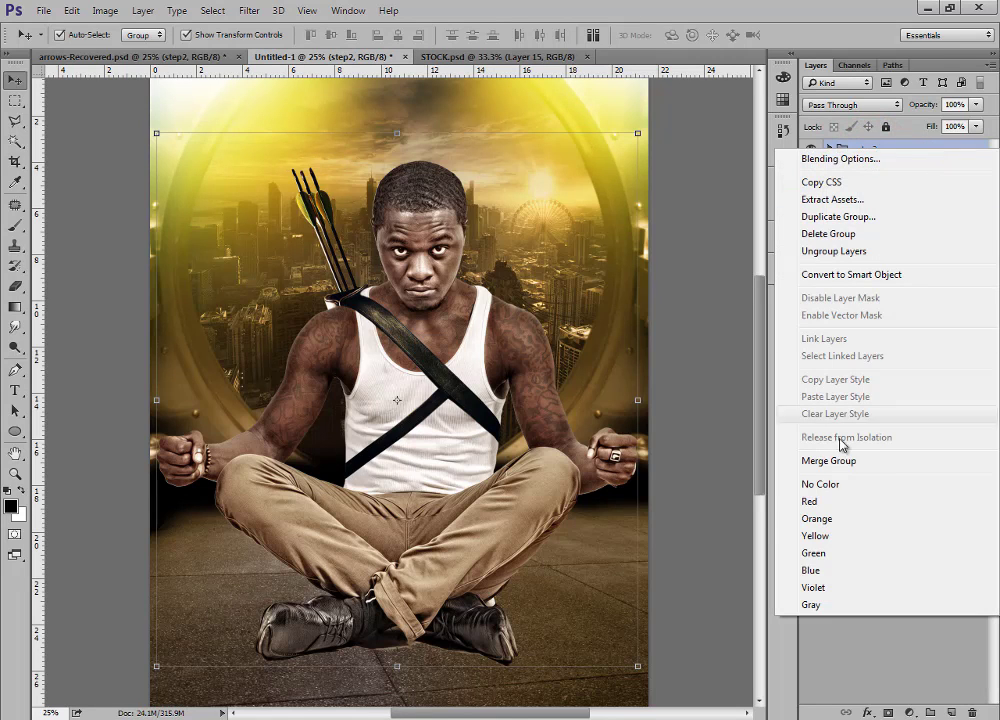
left_click(815, 501)
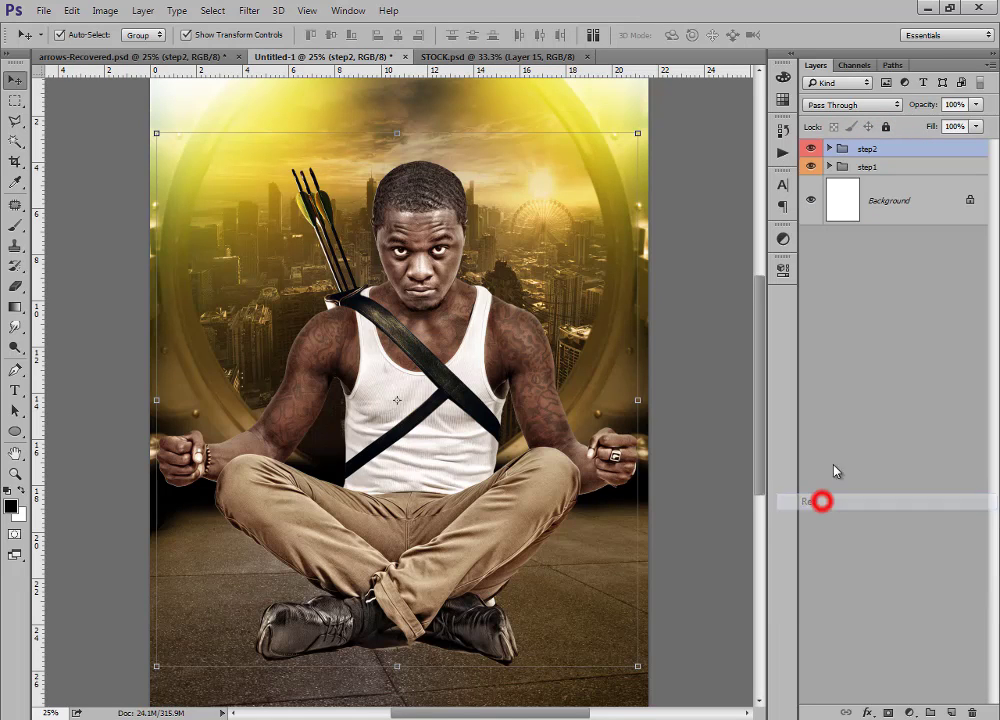
left_click(924, 284)
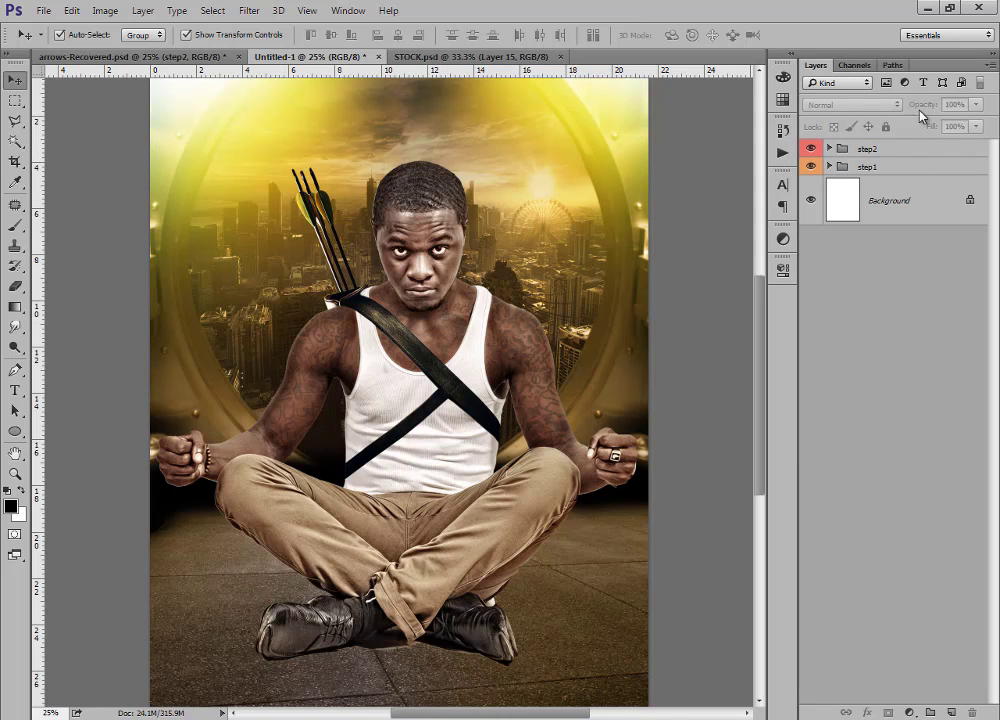
left_click(911, 152)
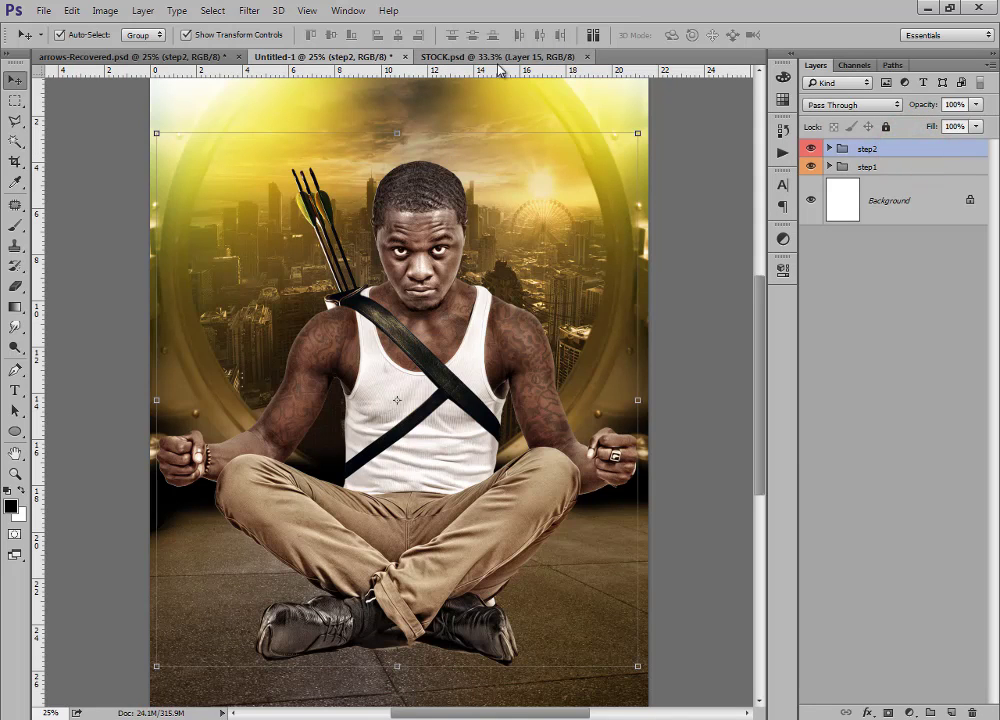
Close STOCK.psd and check the blend mode of Layer 1 in the step3 group of arrows-Recovered.psd.
left_click(470, 57)
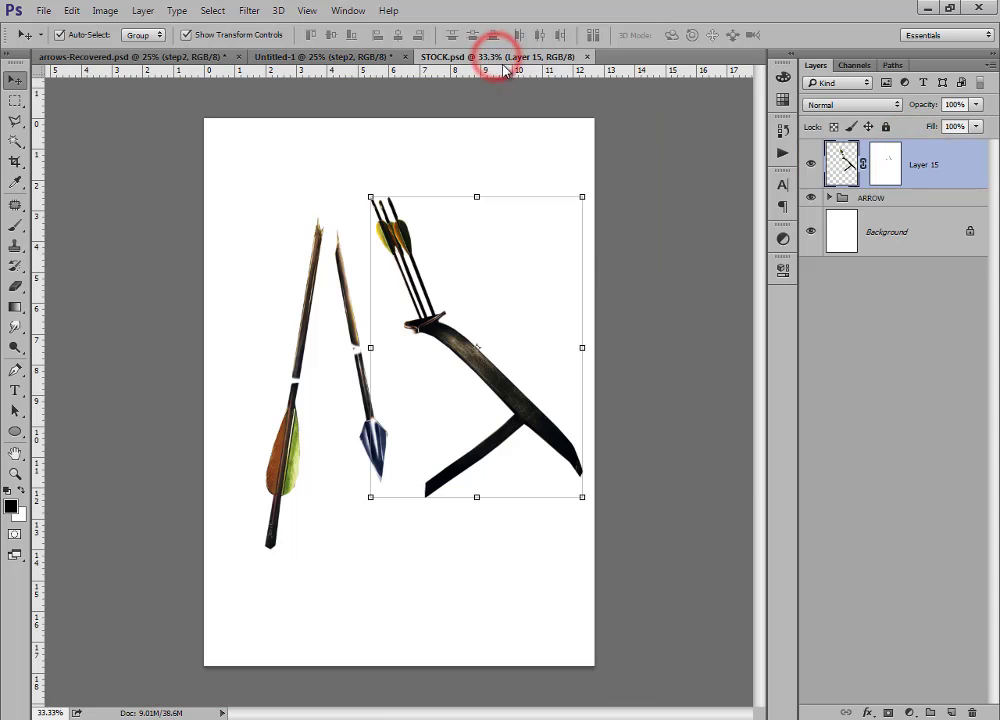
left_click(588, 57)
left_click(202, 58)
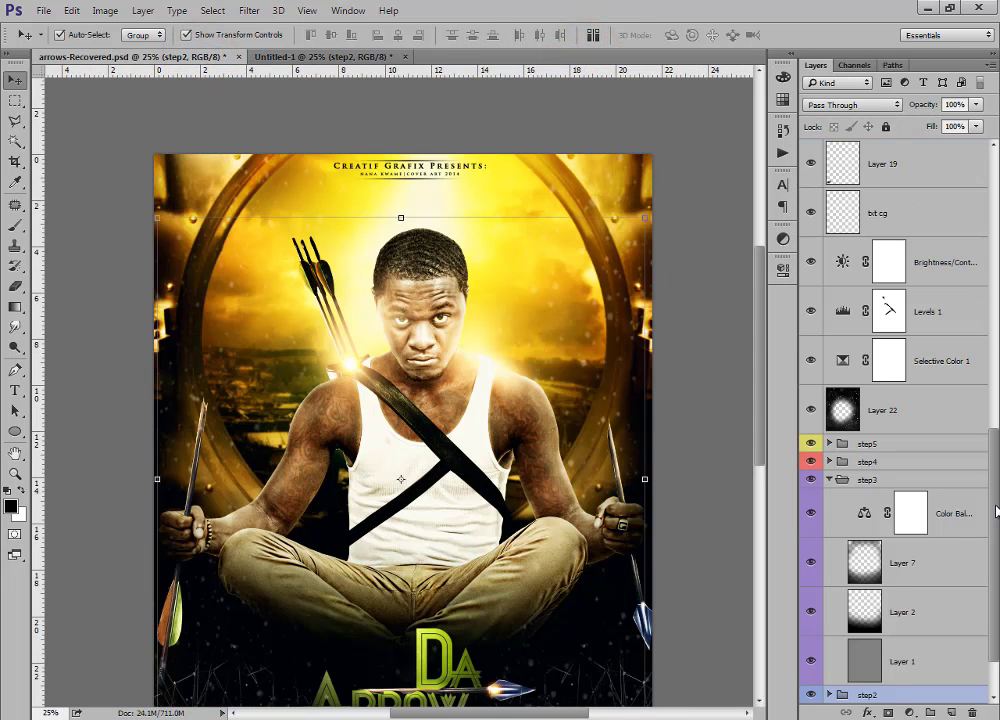
scroll(993, 500, "down", 2)
left_click(893, 592)
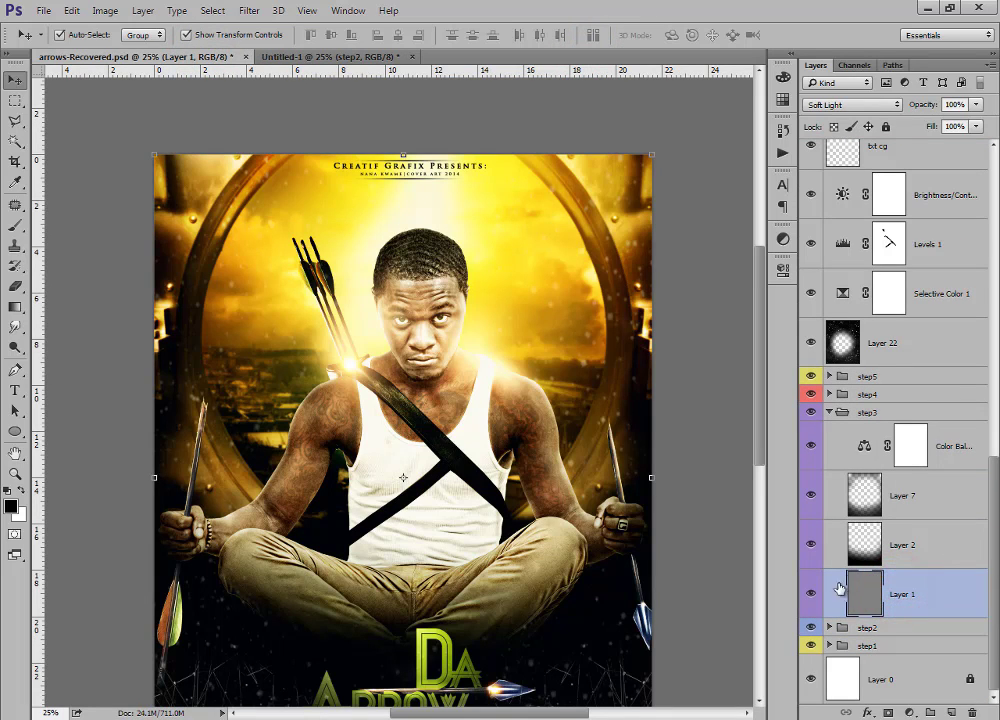
Create a new layer above the step2 group in Untitled-1 and fill it with grey RGB 127, 127, 127.
left_click(396, 56)
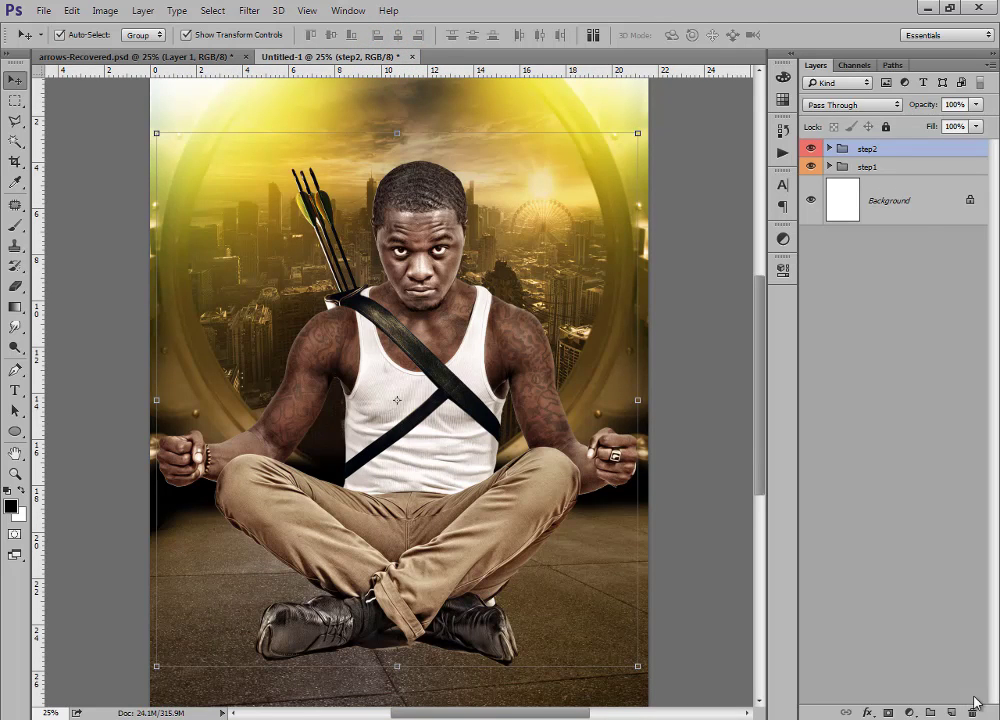
left_click(950, 713)
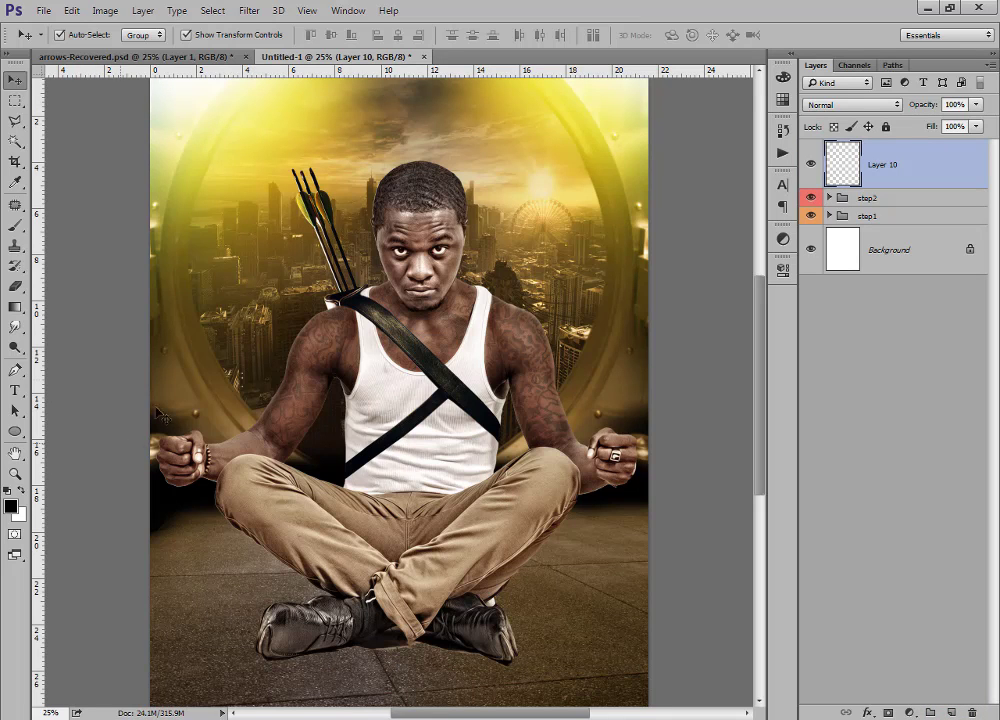
left_click(11, 507)
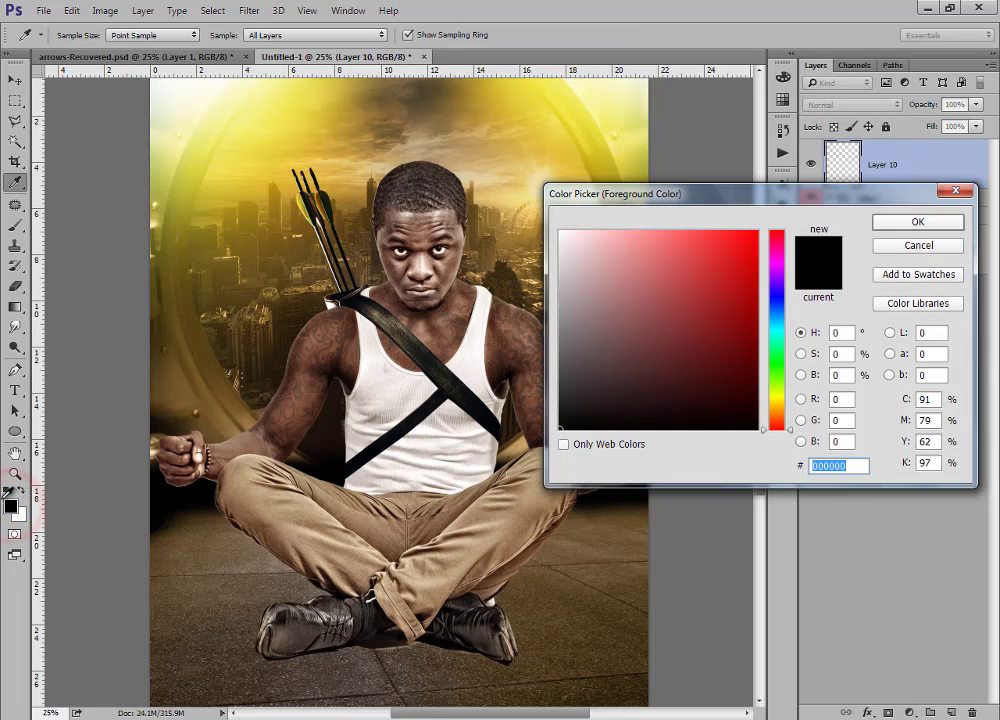
left_click(847, 399)
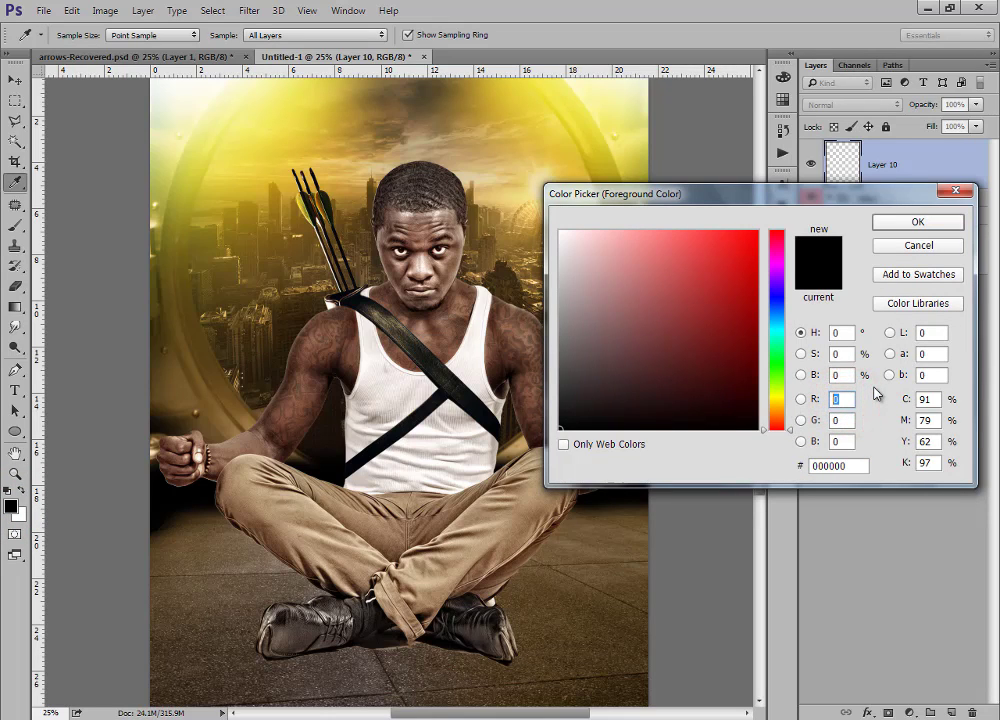
type("127")
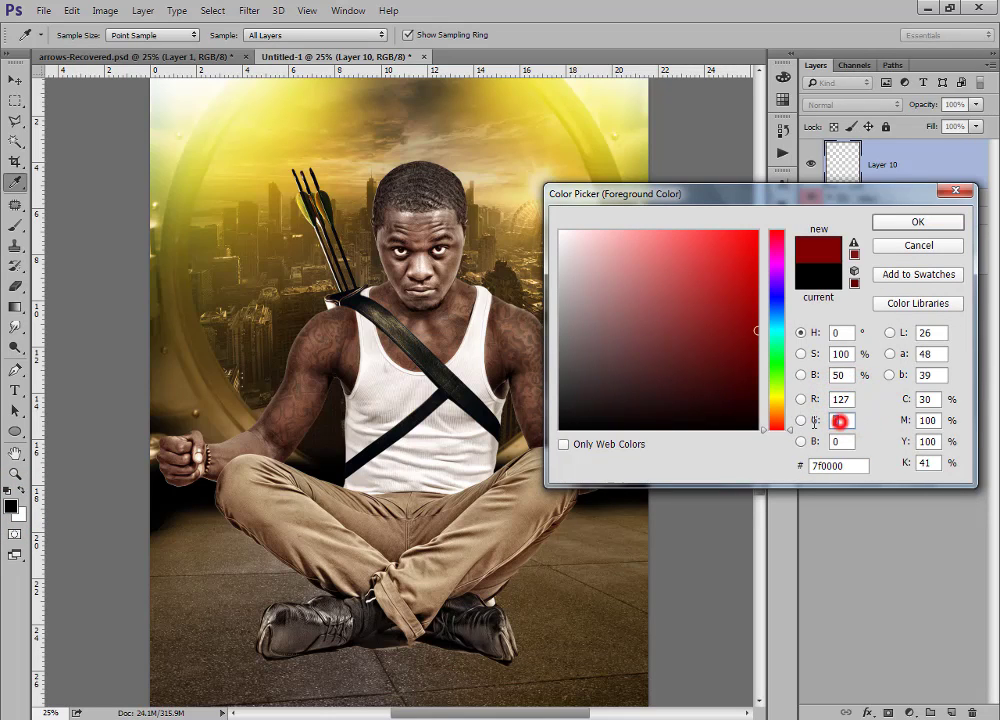
type("127")
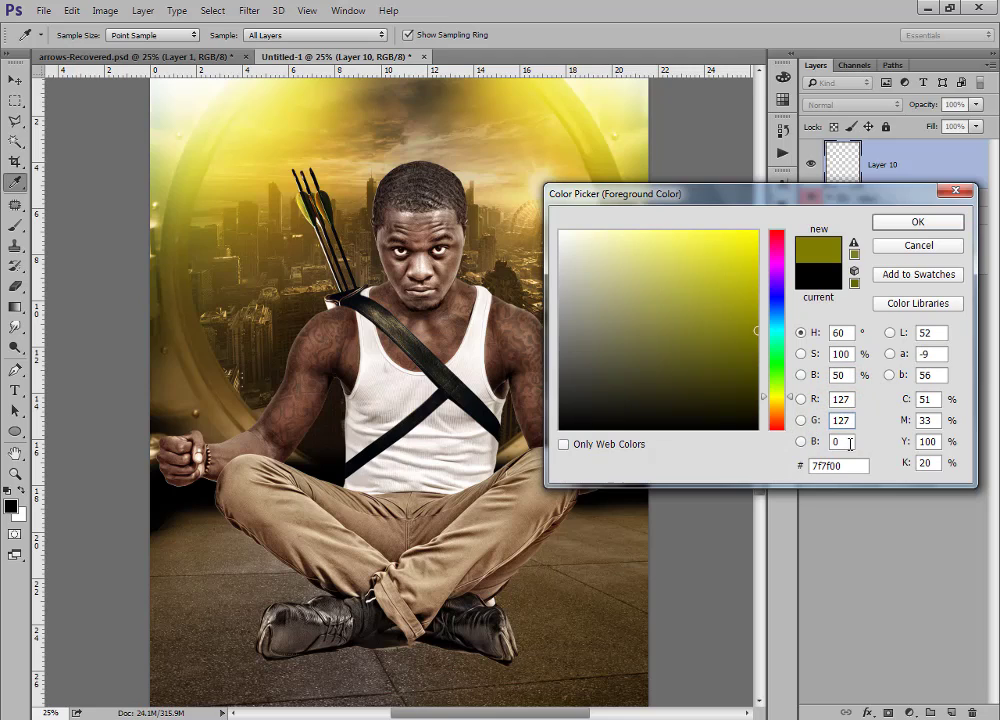
type("127")
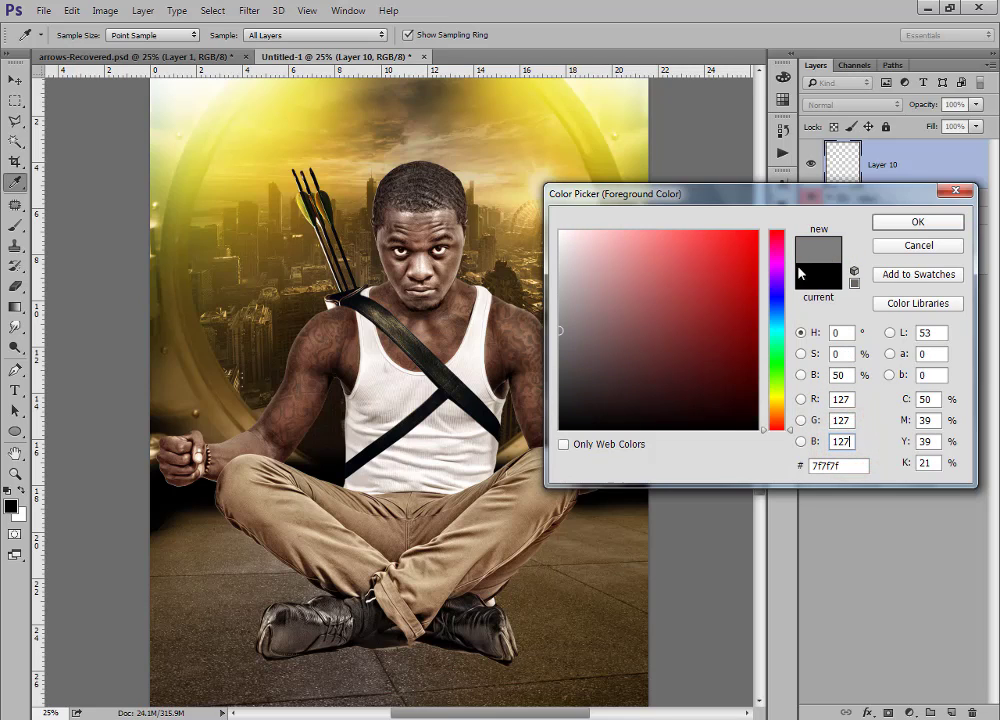
left_click(932, 231)
key("v")
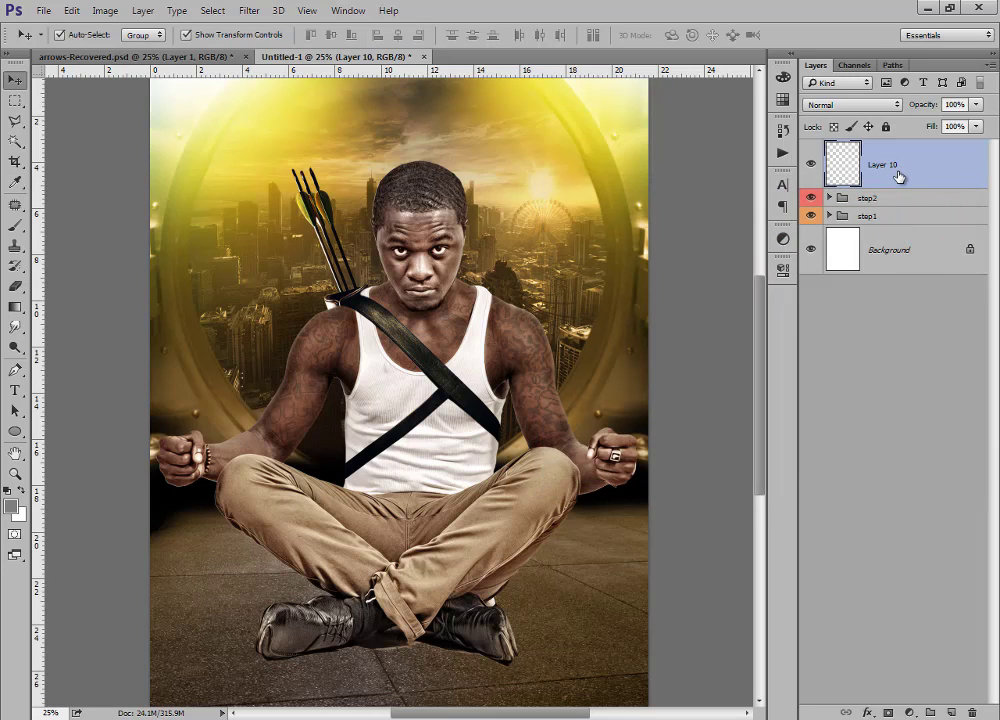
key("alt+BackSpace")
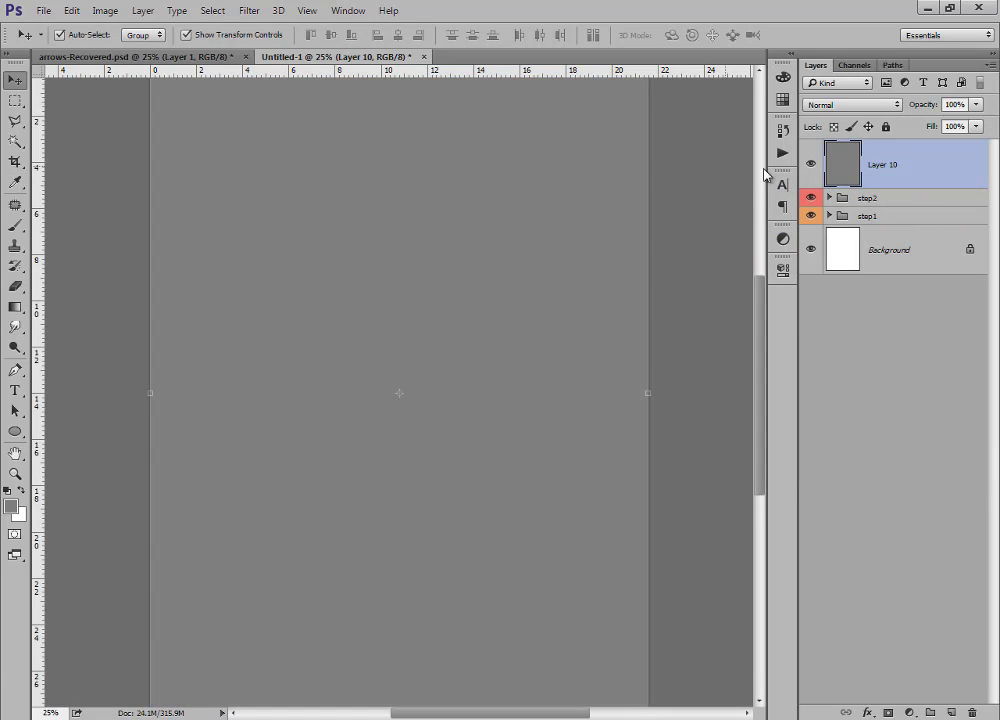
Apply the Add Noise filter to the grey Layer 10 with an amount of 6% and Gaussian distribution.
mouse_move(757, 310)
left_mouse_down()
mouse_move(759, 357)
mouse_move(758, 215)
mouse_move(758, 318)
mouse_move(758, 263)
mouse_move(758, 293)
left_mouse_up()
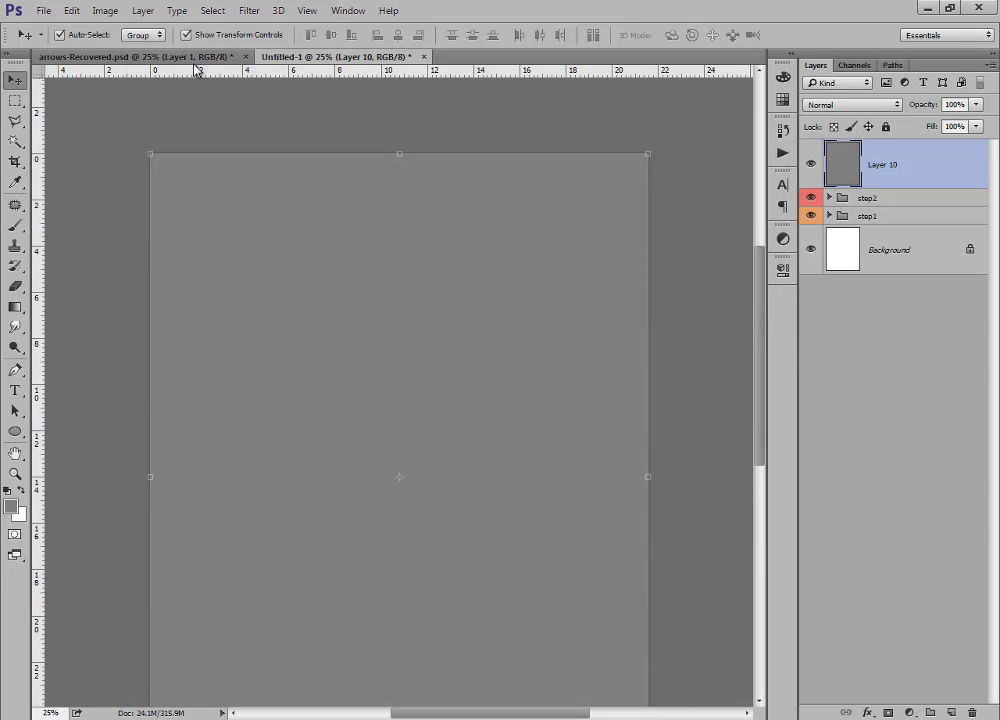
left_click(250, 12)
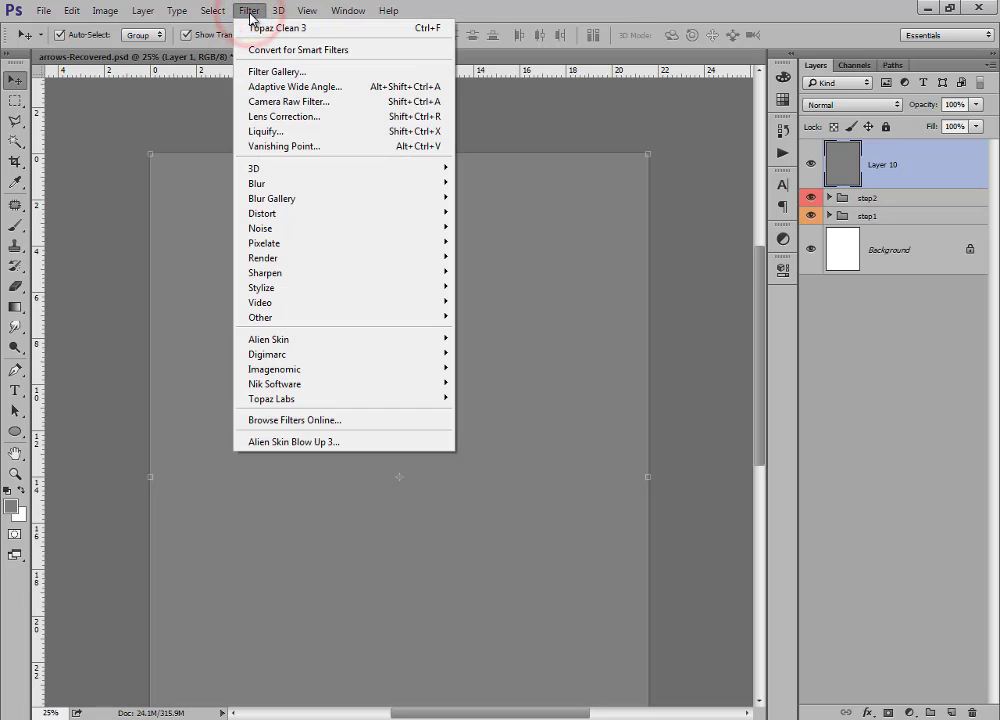
left_click(366, 228)
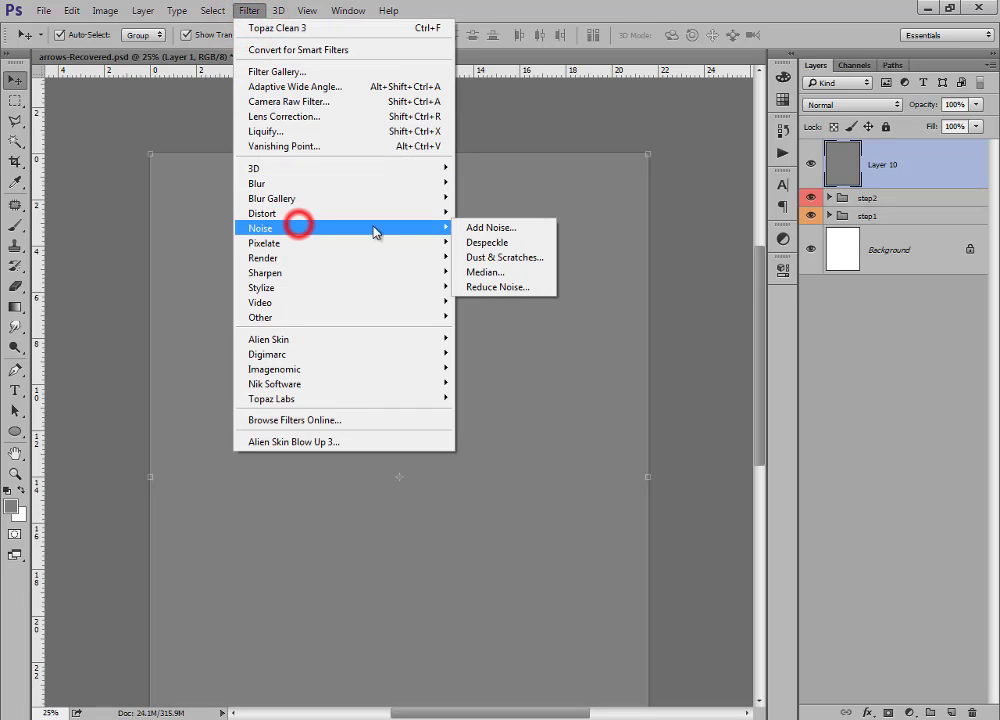
left_click(493, 228)
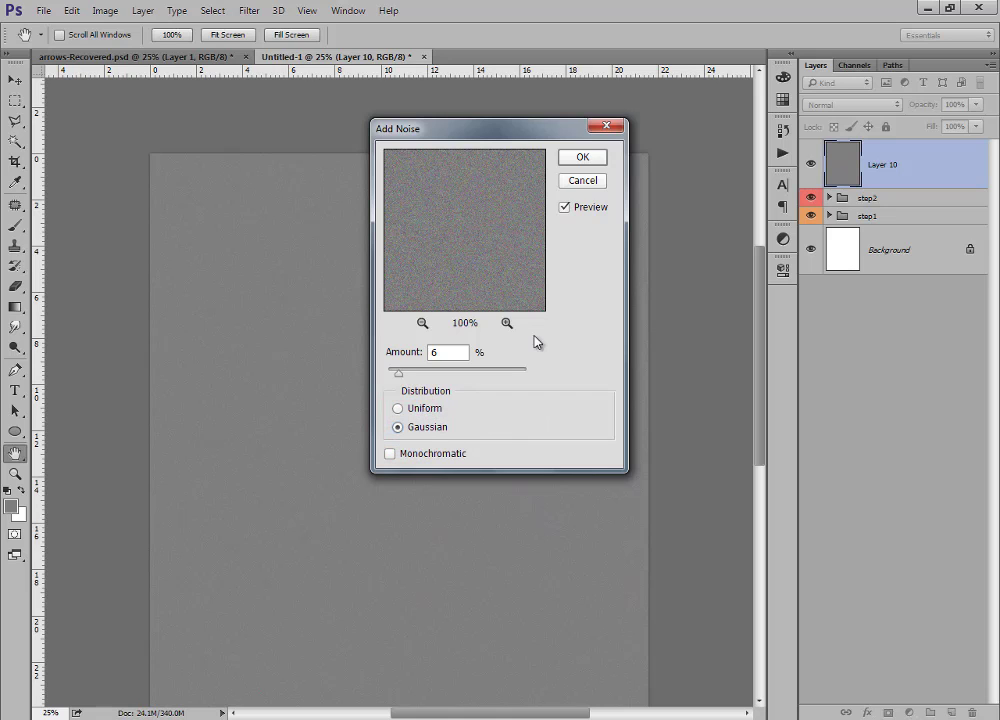
left_click(585, 158)
Set the blend mode of the grey noise layer to Soft Light and check its effect on the artwork.
left_click(855, 105)
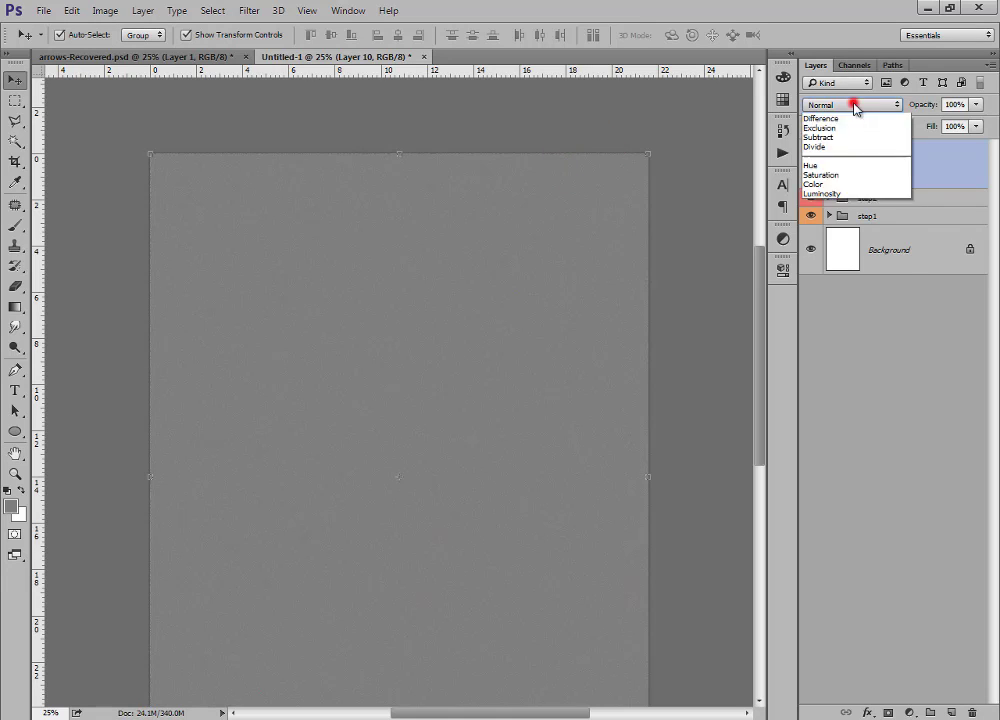
left_click(835, 269)
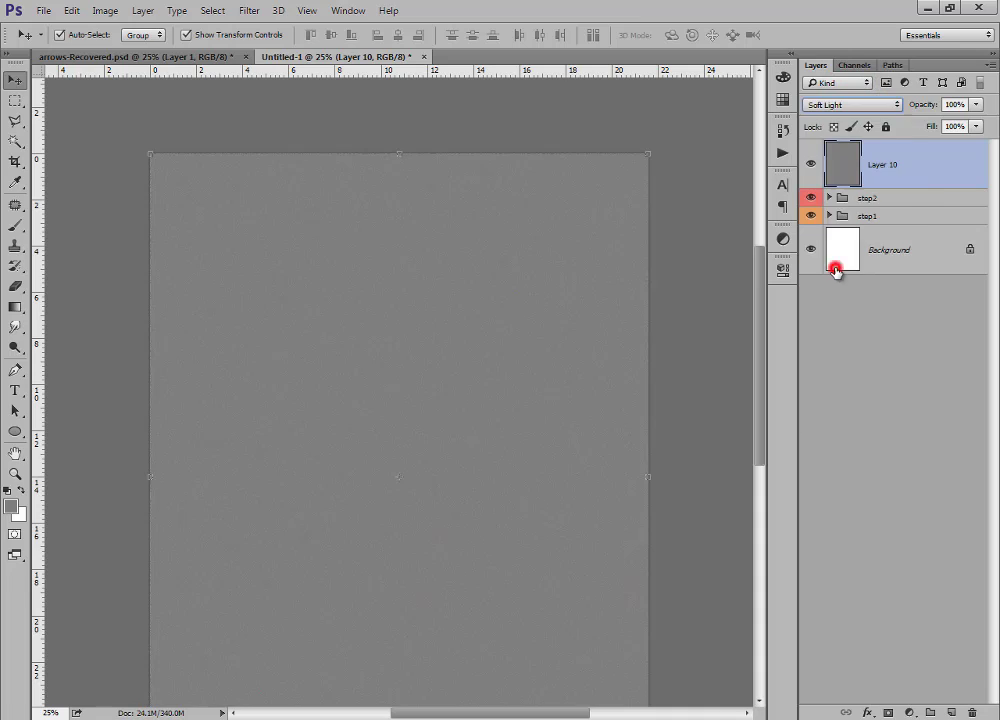
key("ctrl+plus")
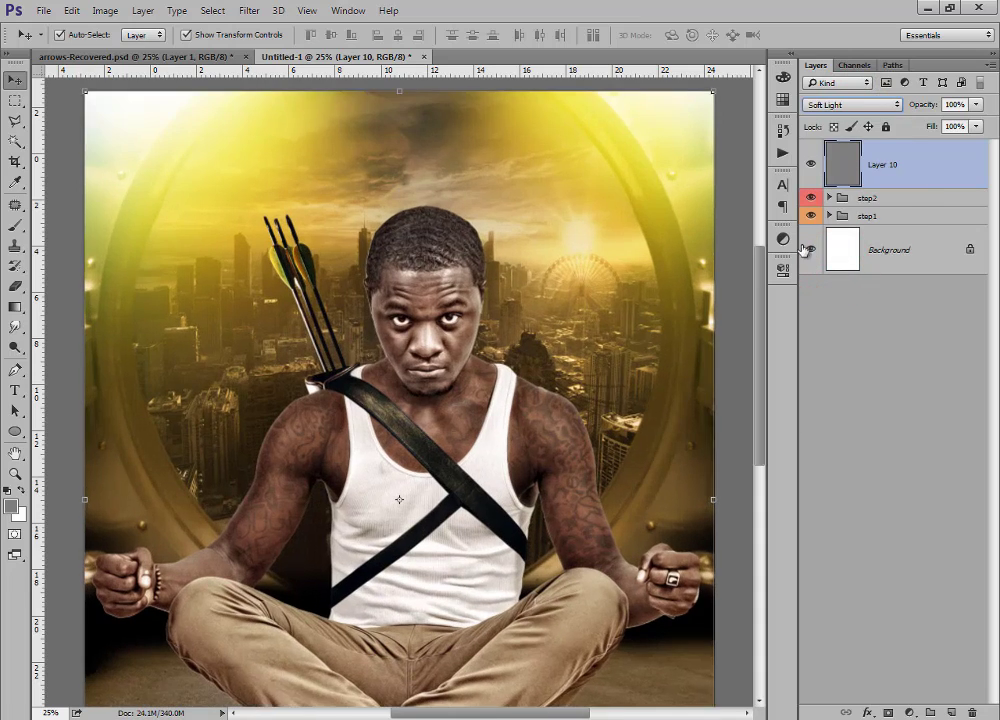
left_click_drag(558, 352, 566, 280)
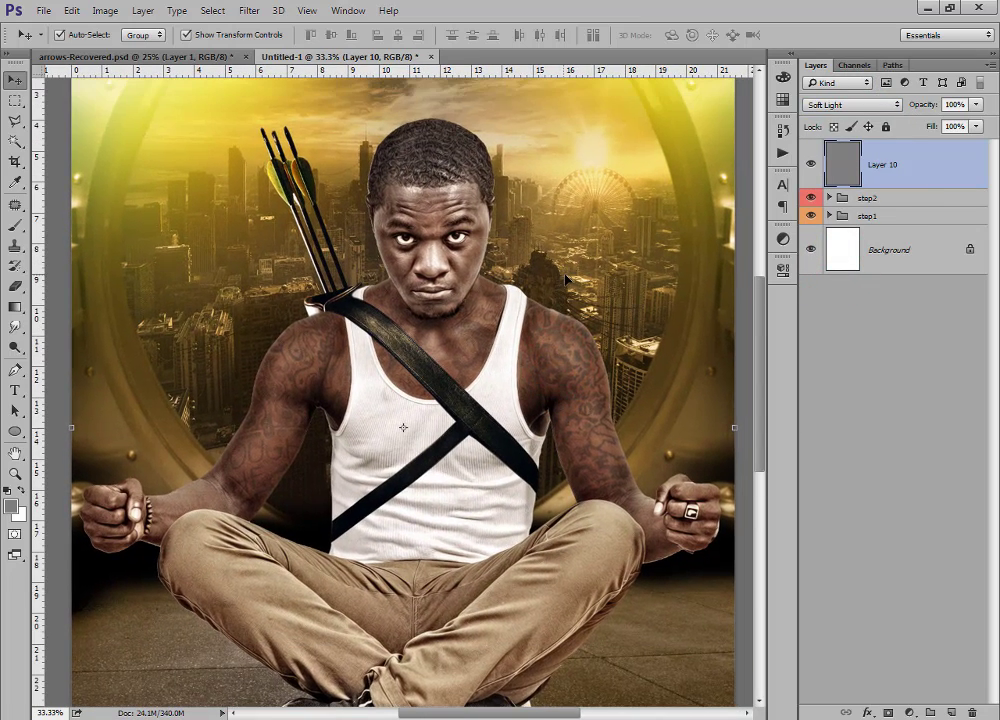
key("ctrl+minus")
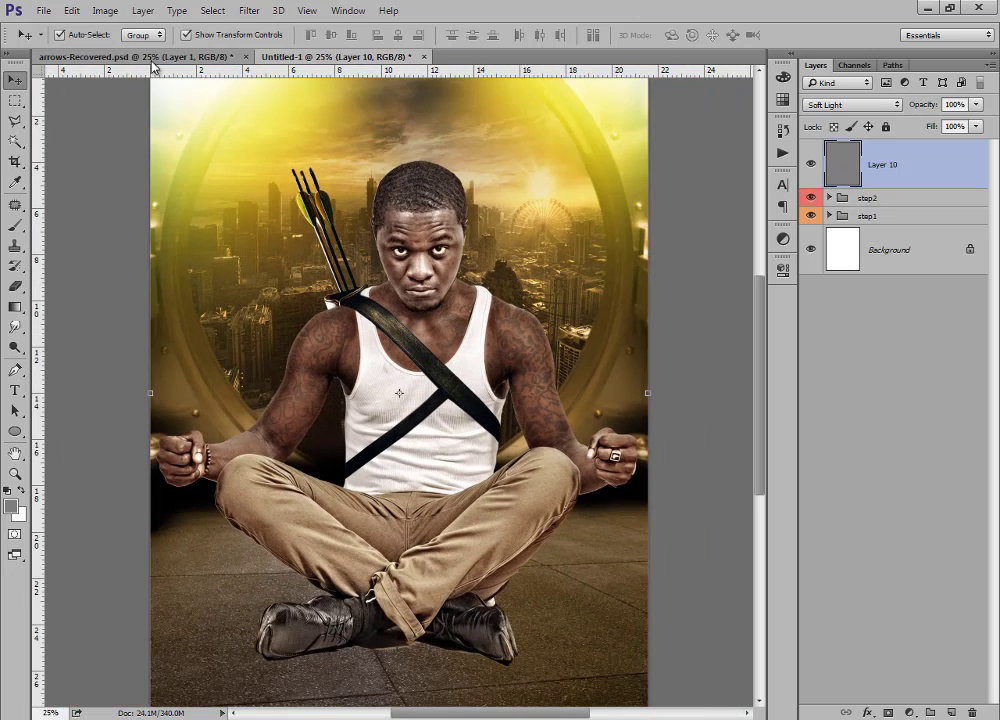
Examine what Layer 2 of the step3 group in arrows-Recovered.psd contributes by toggling its visibility.
left_click(152, 57)
left_click(990, 435)
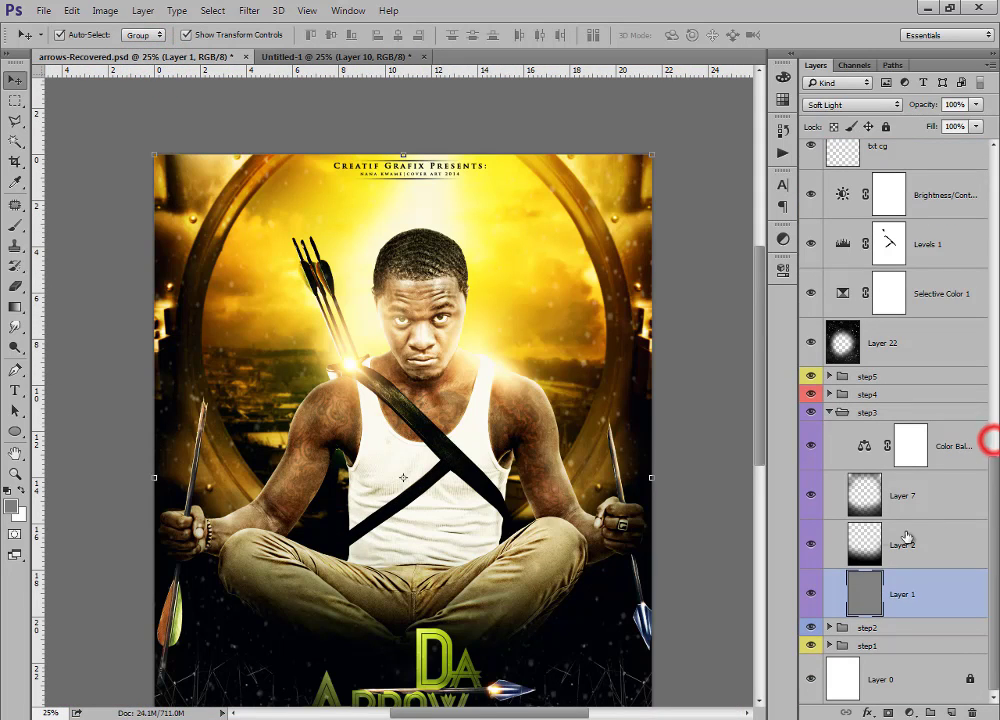
left_click(815, 543)
left_click(815, 543)
left_click(760, 455)
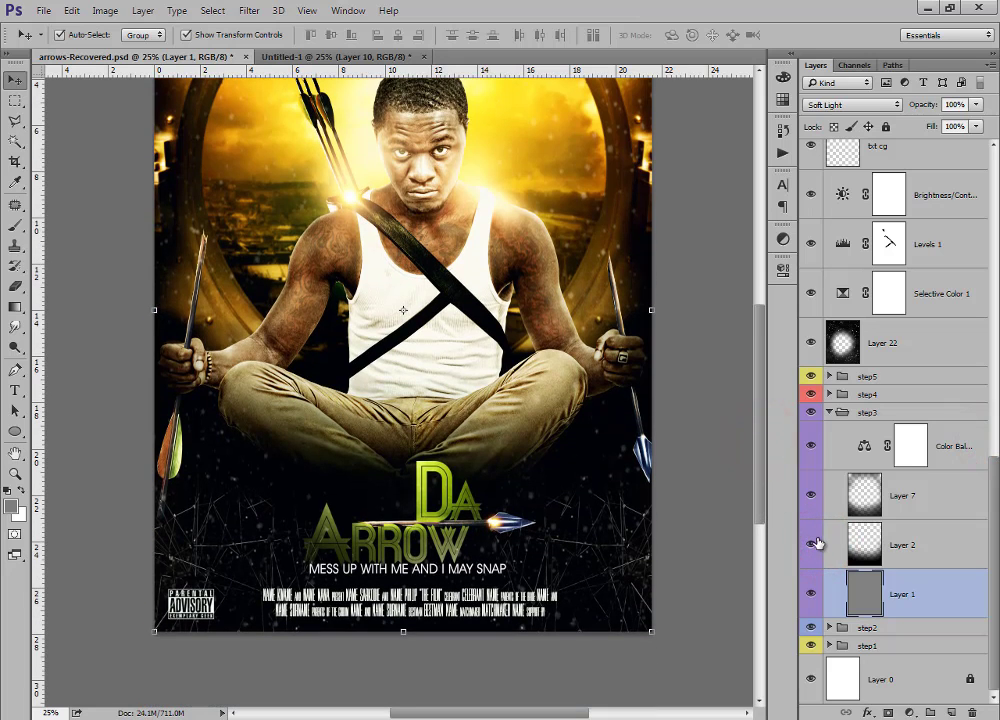
left_click(816, 542)
left_click(816, 542)
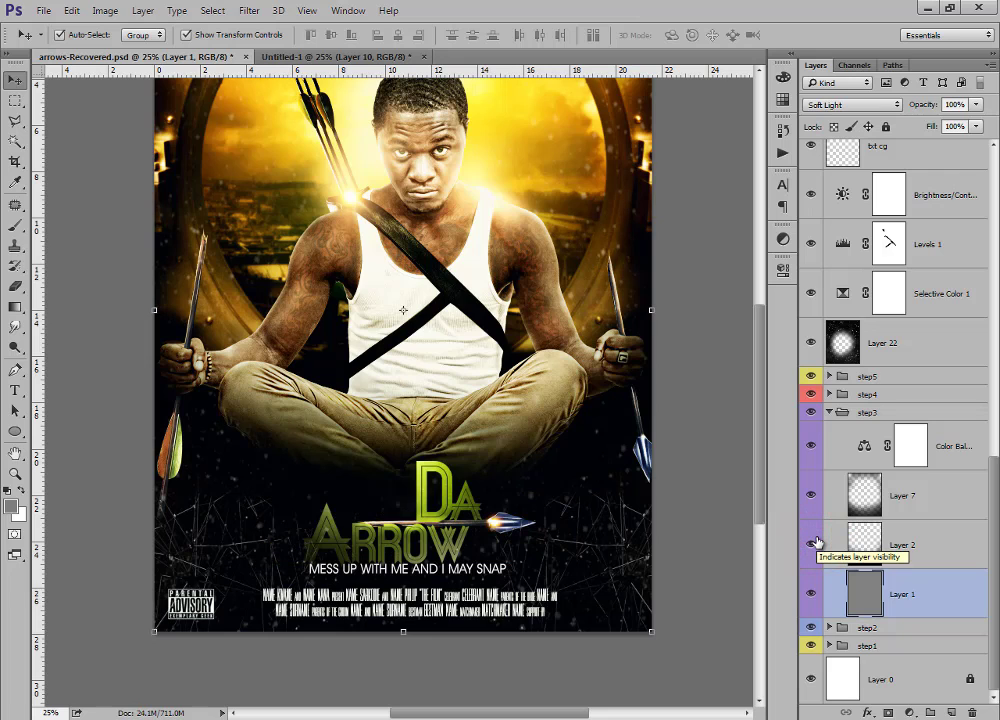
left_click(816, 542)
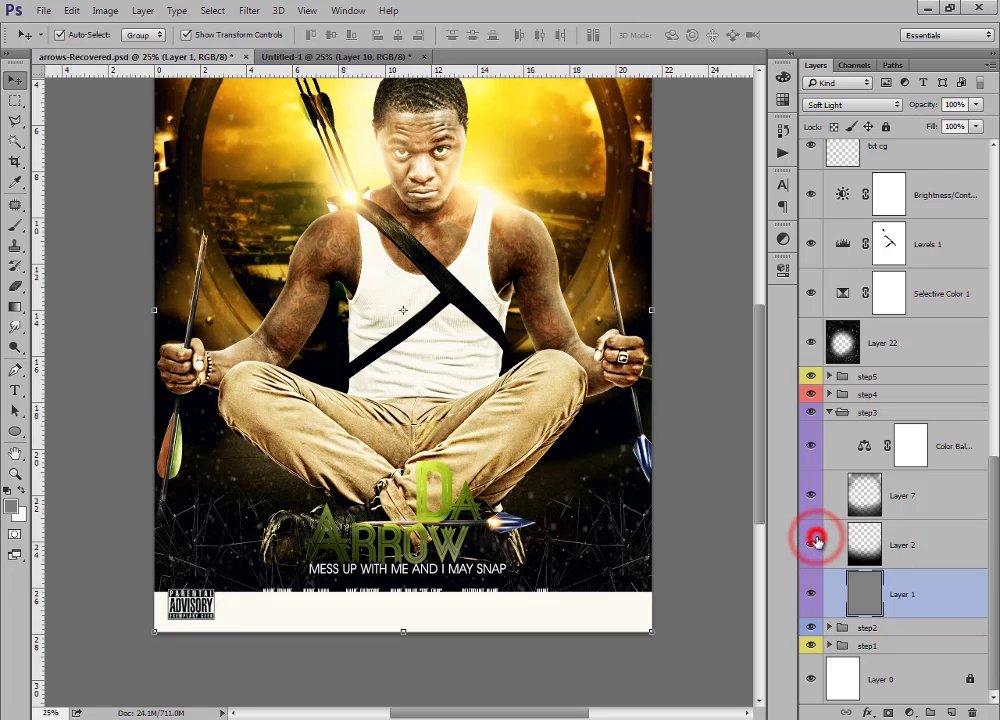
left_click(816, 542)
Add a new layer above Layer 10 in Untitled-1 and fill it with black (000000).
left_click(300, 56)
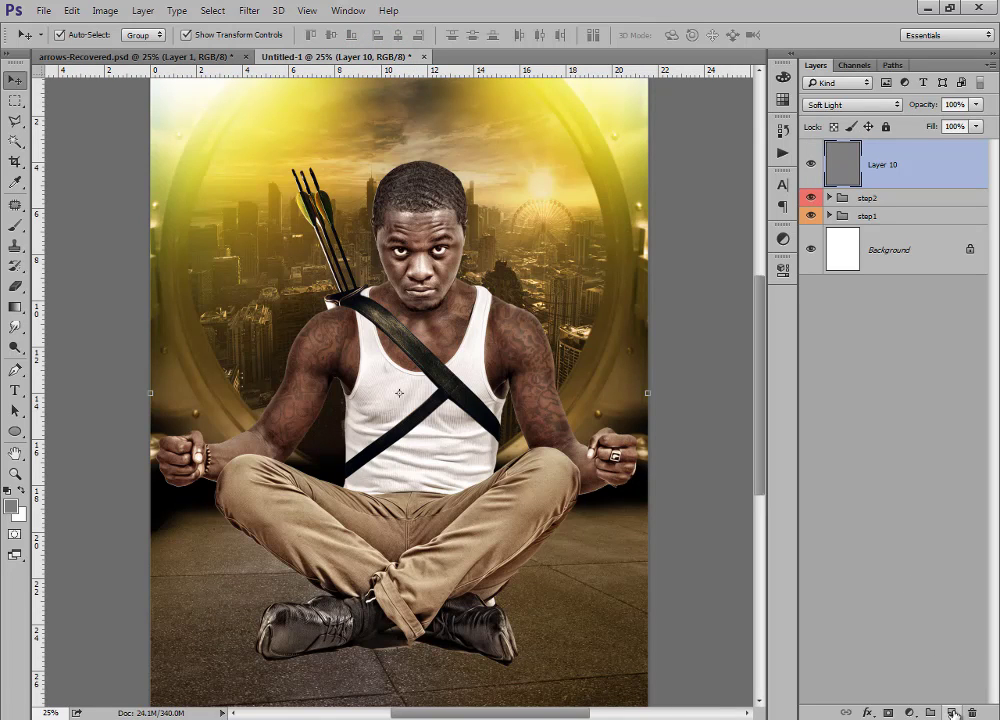
left_click(953, 712)
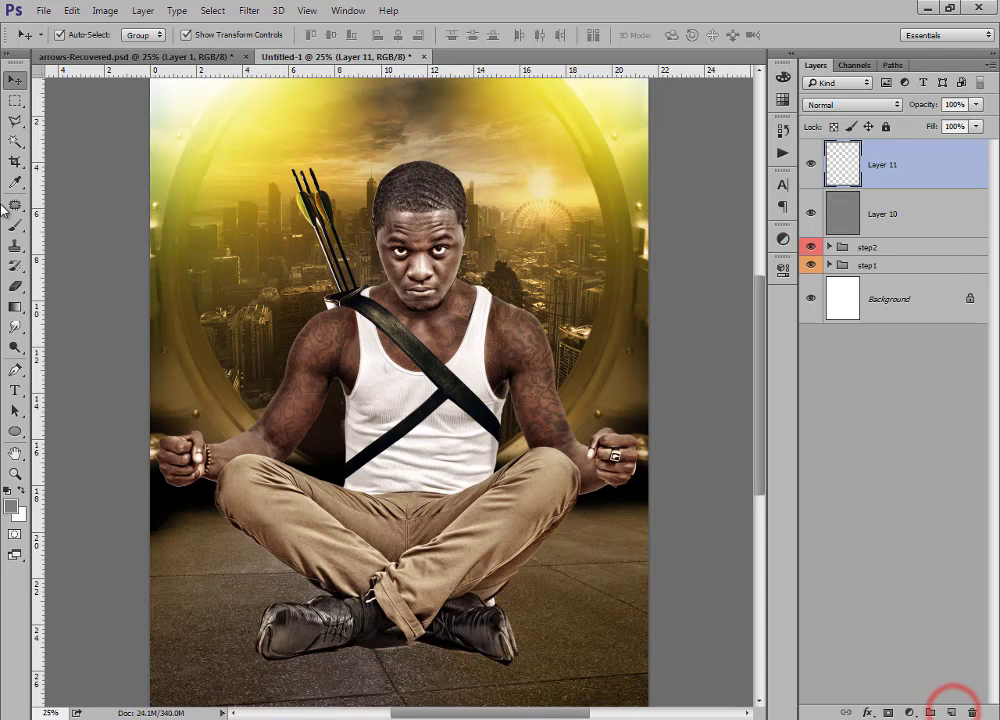
left_click(12, 507)
mouse_move(703, 281)
left_mouse_down()
mouse_move(757, 400)
mouse_move(759, 431)
left_mouse_up()
left_click(937, 222)
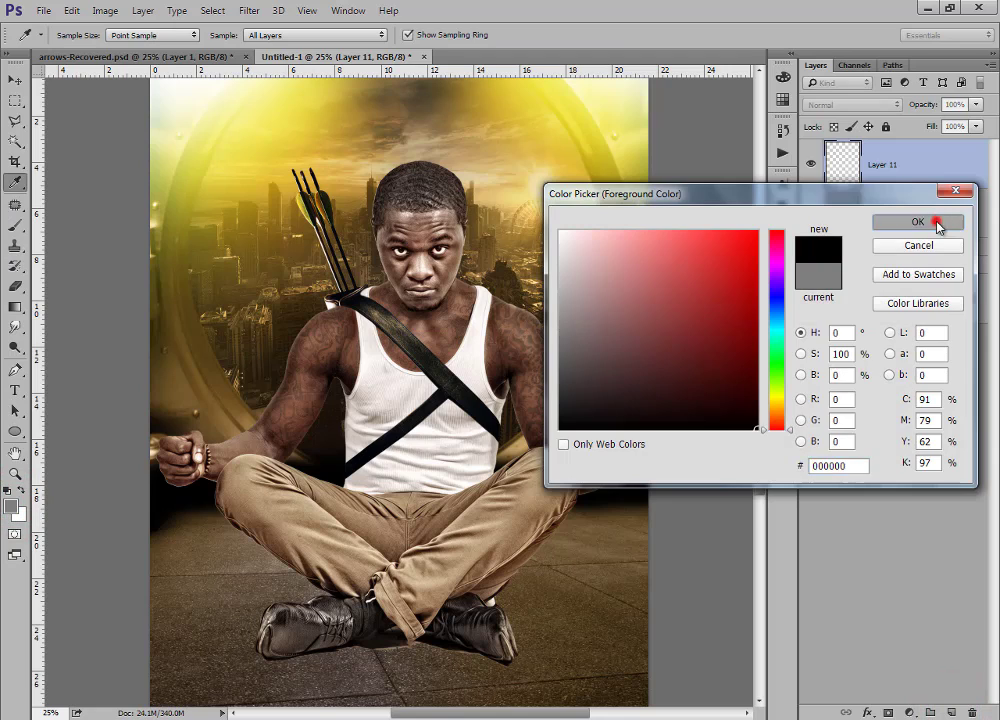
key("v")
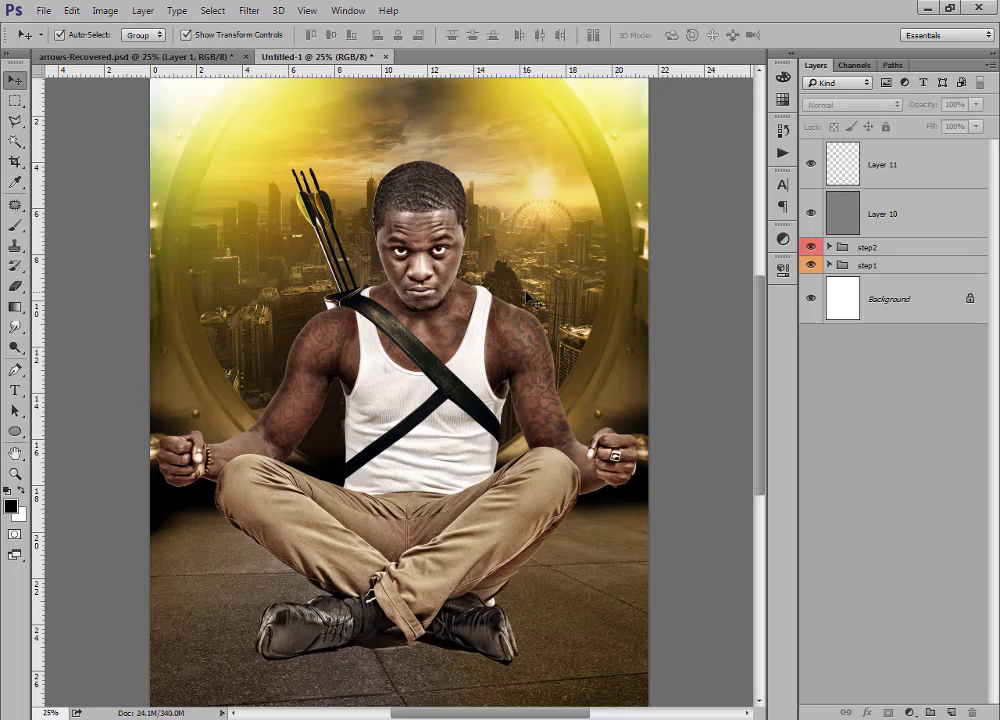
left_click(886, 166)
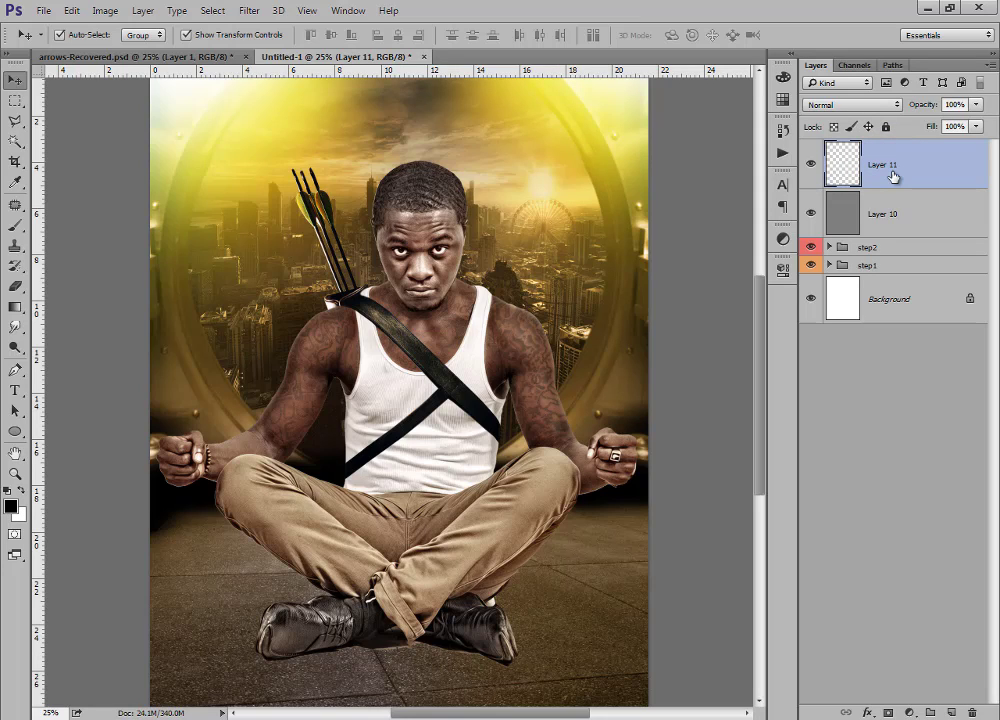
key("alt+BackSpace")
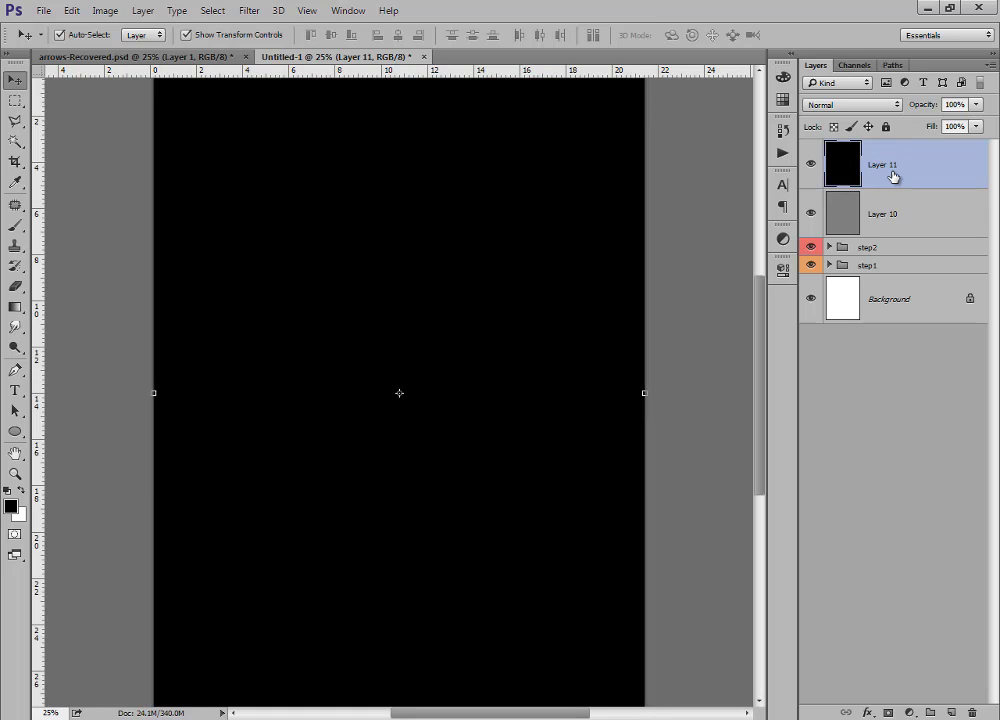
Erase the black from the upper part of Layer 11 with a soft 2492 px eraser, keeping the lower area dark.
key("ctrl+minus")
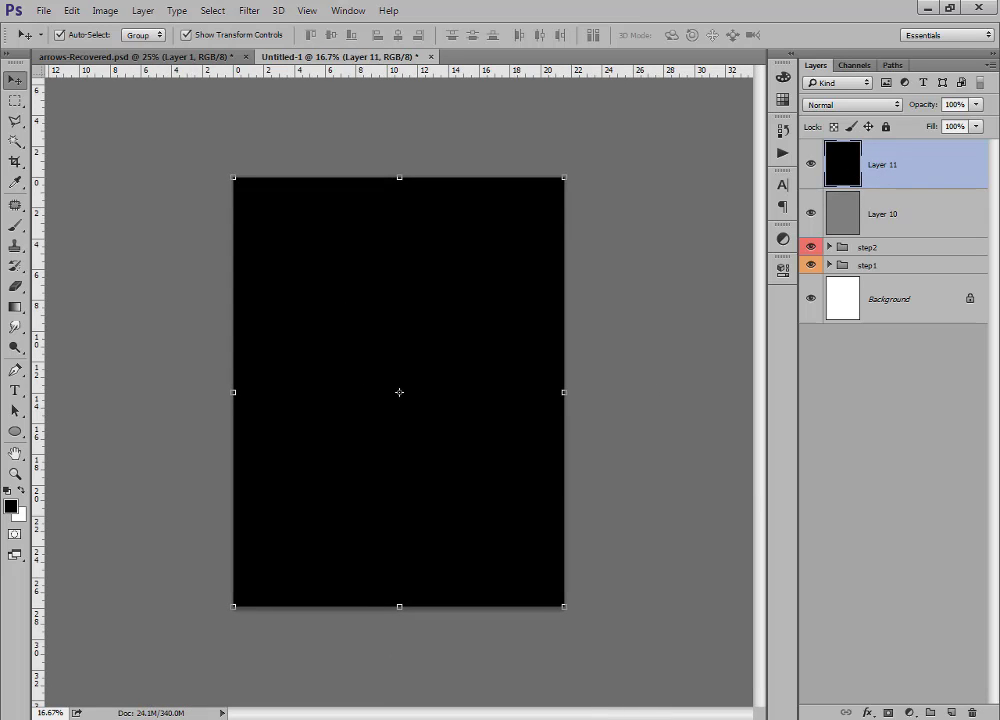
left_click(15, 288)
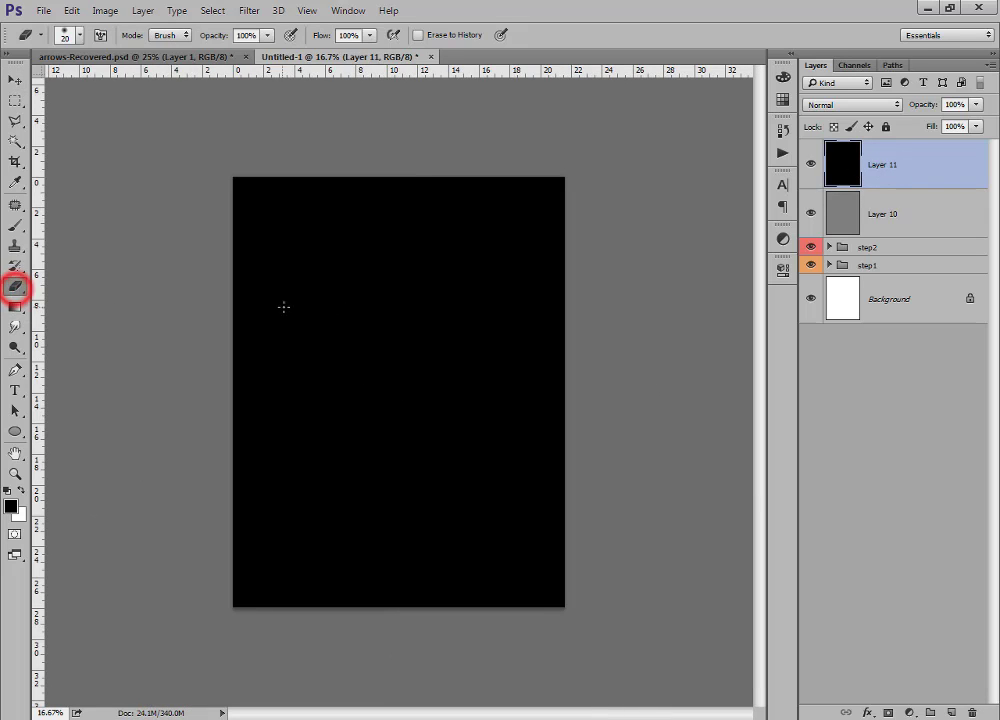
left_click_drag(292, 310, 442, 373)
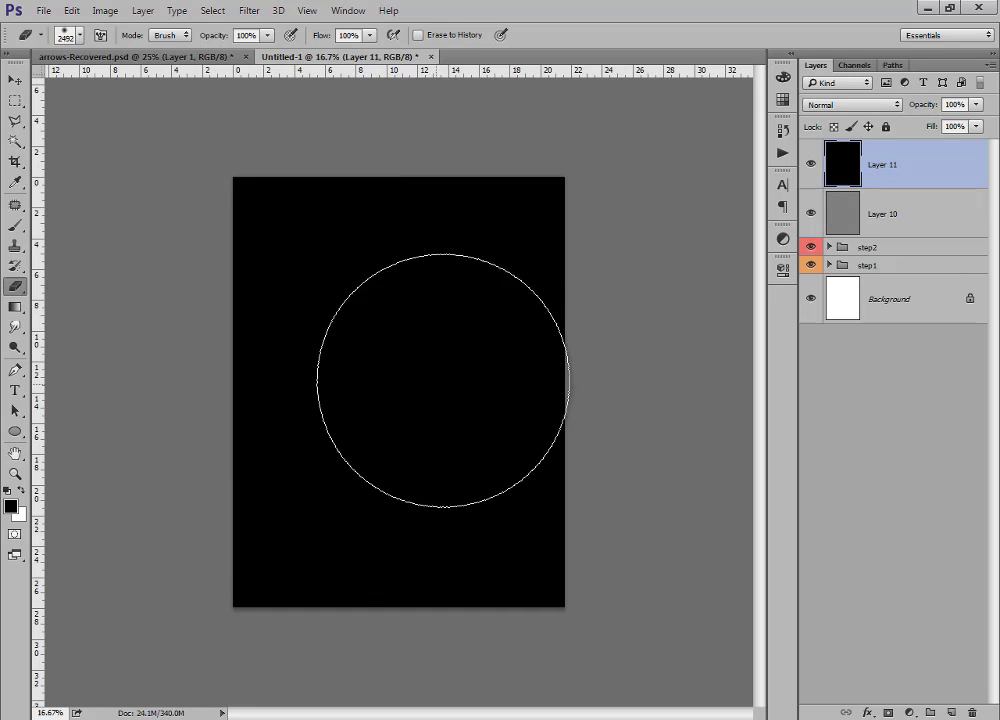
left_click(287, 223)
mouse_move(442, 311)
left_mouse_down()
mouse_move(520, 251)
mouse_move(490, 305)
mouse_move(399, 360)
mouse_move(340, 343)
mouse_move(311, 315)
mouse_move(338, 331)
mouse_move(412, 300)
left_mouse_up()
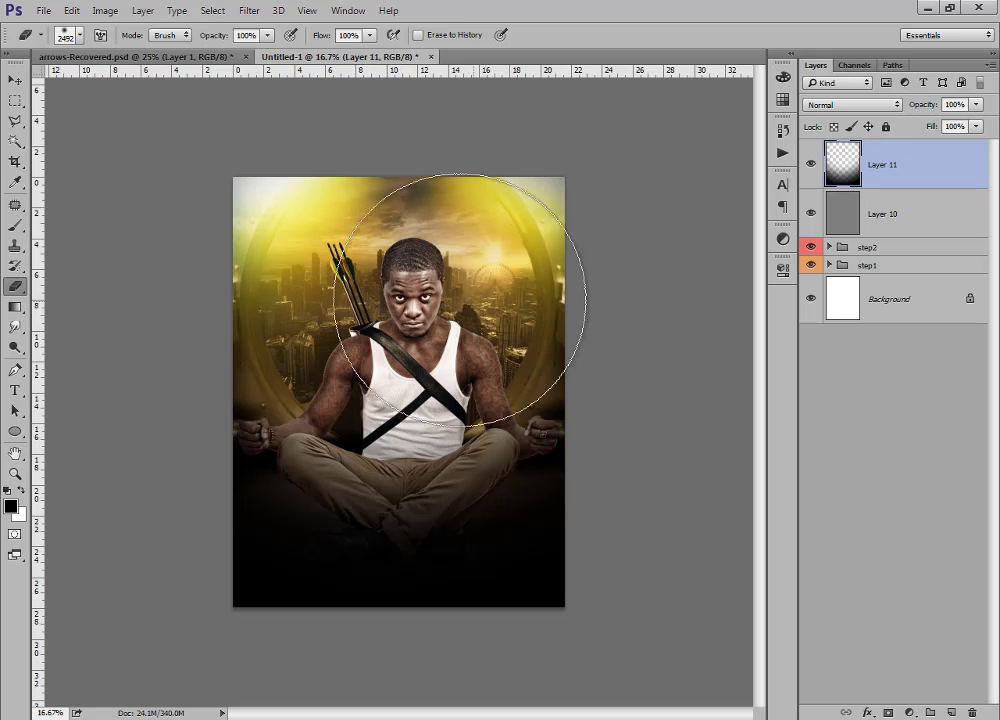
Stretch Layer 11 upward past the canvas's upper edge to 123.45% height with Free Transform.
left_click(16, 82)
key("ctrl+t")
left_click_drag(397, 178, 383, 77)
left_click(446, 307)
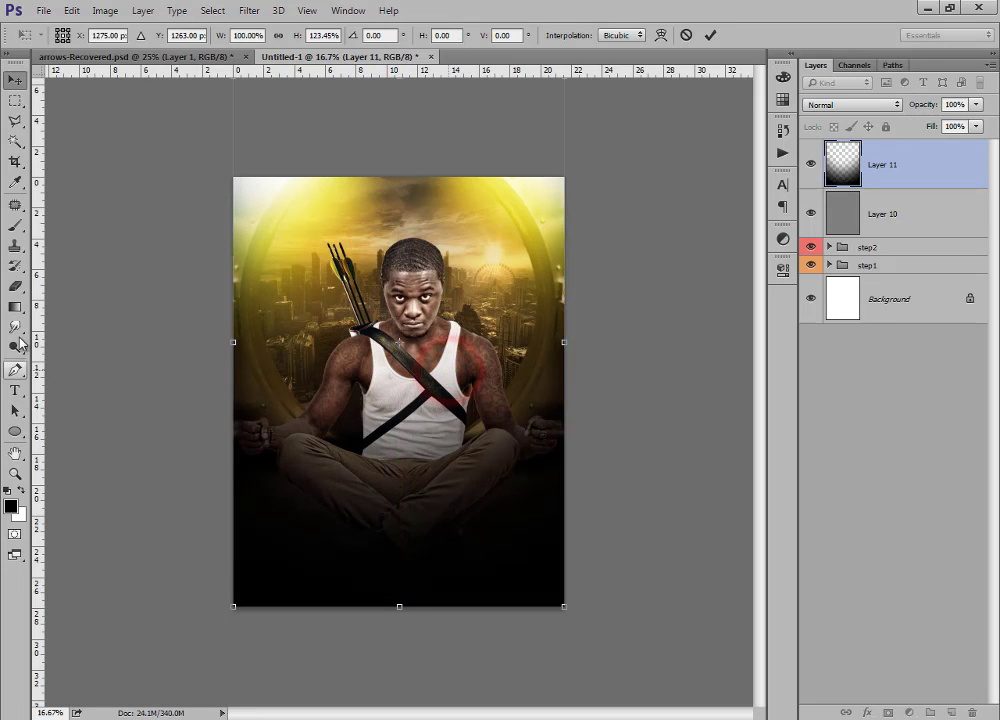
Erase more of Layer 11's shadow over the man's arms, hands and torso, reducing the soft eraser to 1300 px.
left_click(16, 285)
left_click(301, 215)
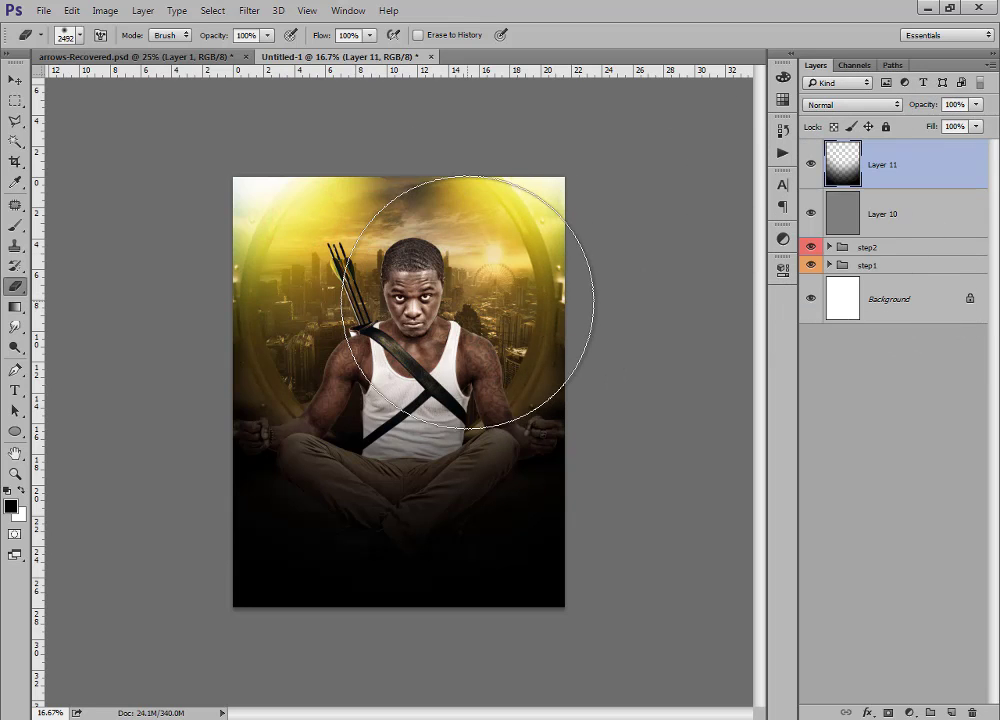
key("bracketleft")
key("bracketleft")
key("bracketleft")
key("bracketleft")
key("bracketleft")
key("bracketleft")
mouse_move(522, 353)
left_mouse_down()
mouse_move(529, 403)
mouse_move(493, 382)
mouse_move(339, 393)
mouse_move(265, 374)
mouse_move(402, 323)
left_mouse_up()
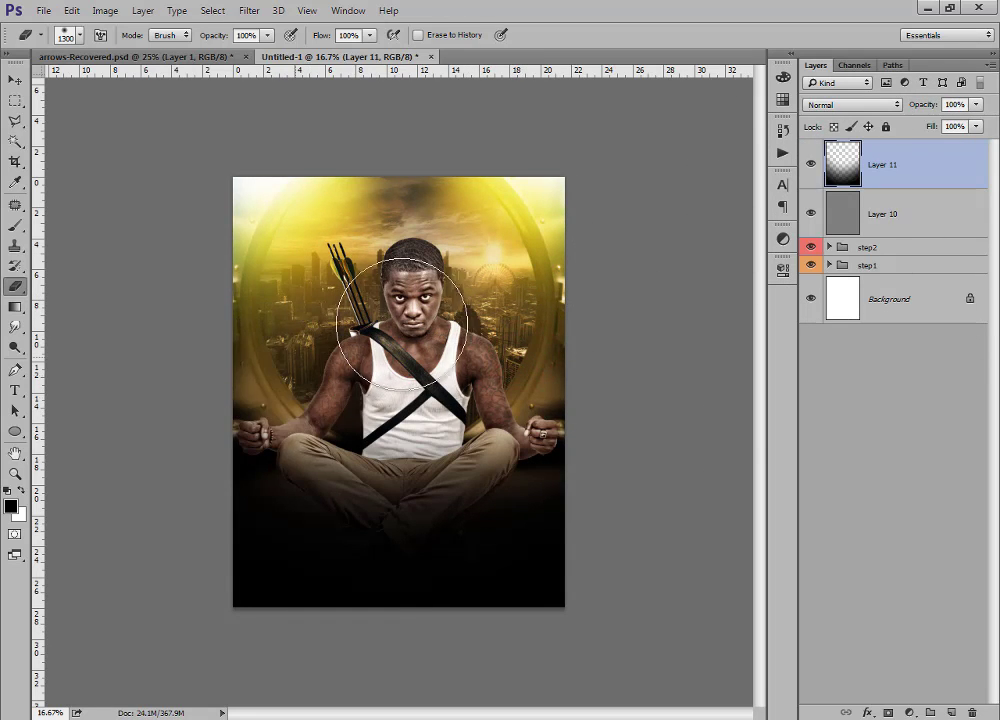
Stretch Layer 11 to 112.08% height with Free Transform, keeping its lower edge at the canvas's lower edge.
left_click(14, 79)
key("ctrl+t")
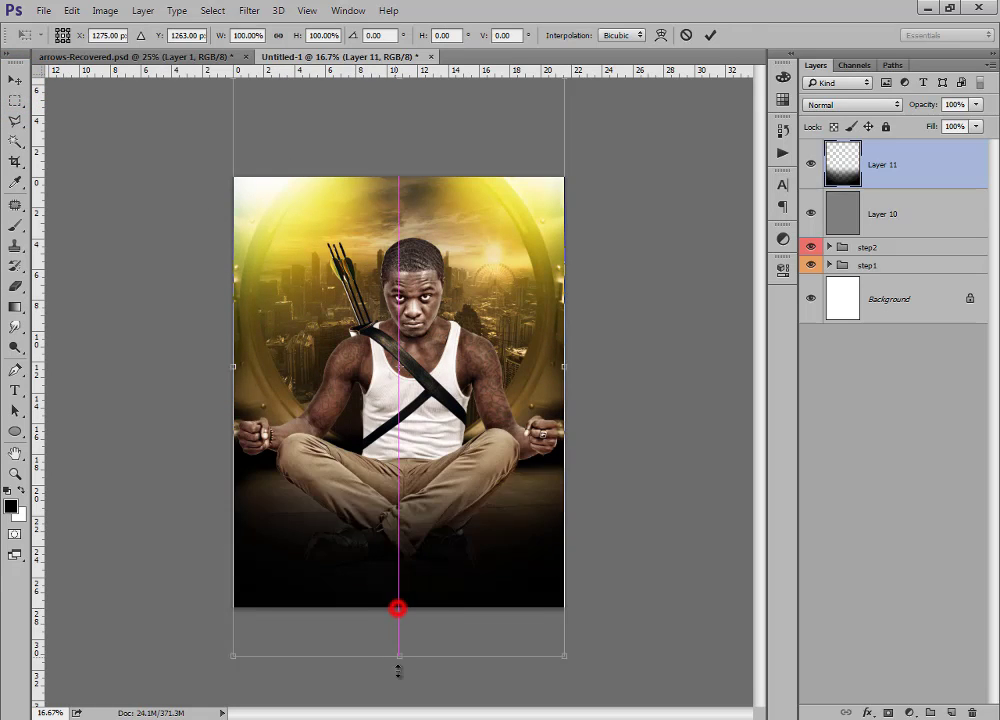
left_click_drag(453, 610, 454, 543)
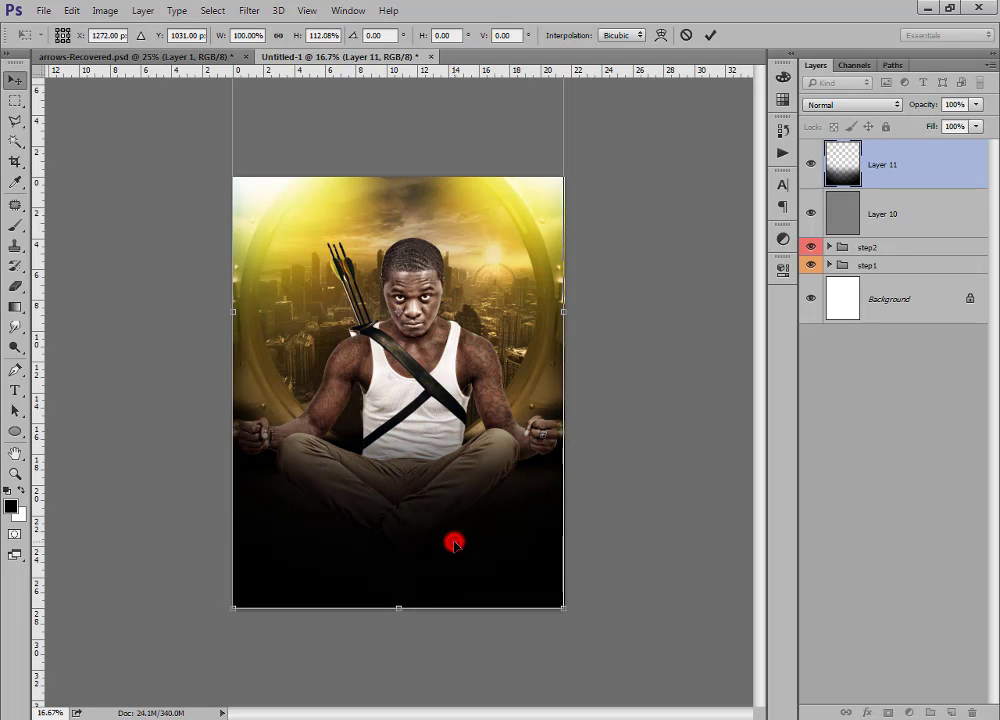
key("Return")
Compare the shading with arrows-Recovered.psd and try to resize Layer 11 in Untitled-1 from its lower edge.
left_click(137, 58)
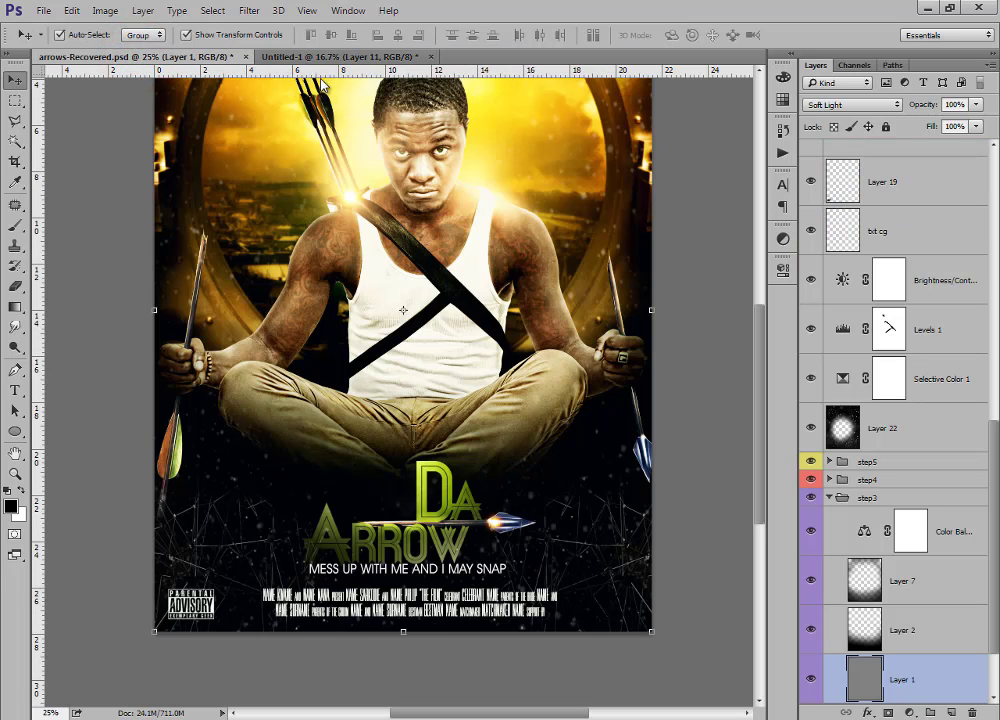
left_click(300, 57)
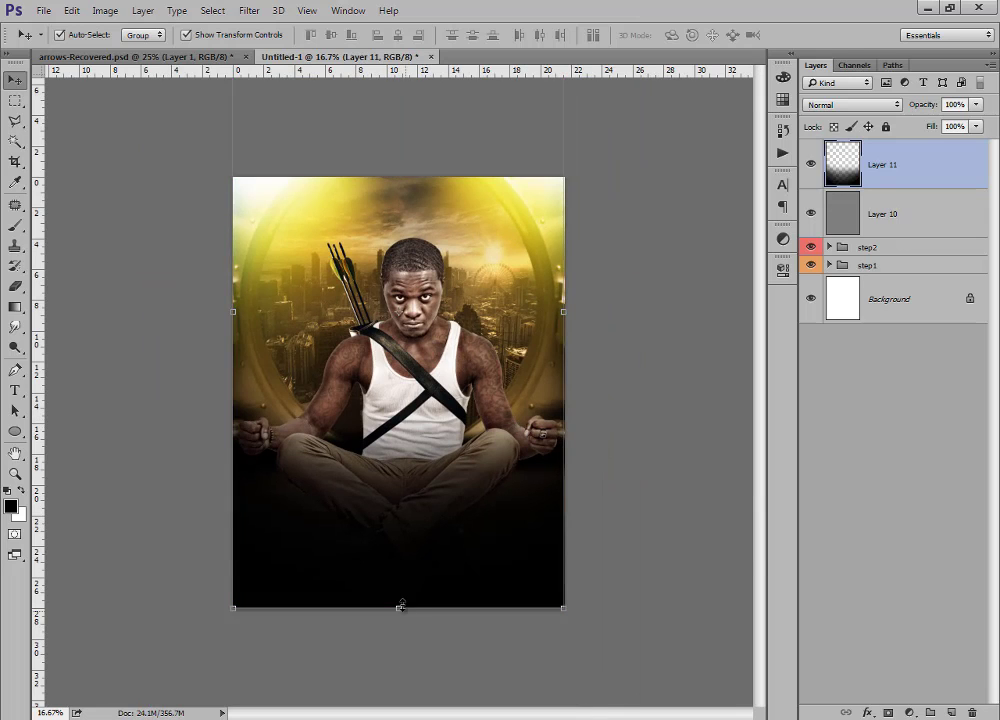
mouse_move(398, 605)
left_mouse_down()
mouse_move(413, 584)
mouse_move(417, 591)
left_mouse_up()
key("ctrl+z")
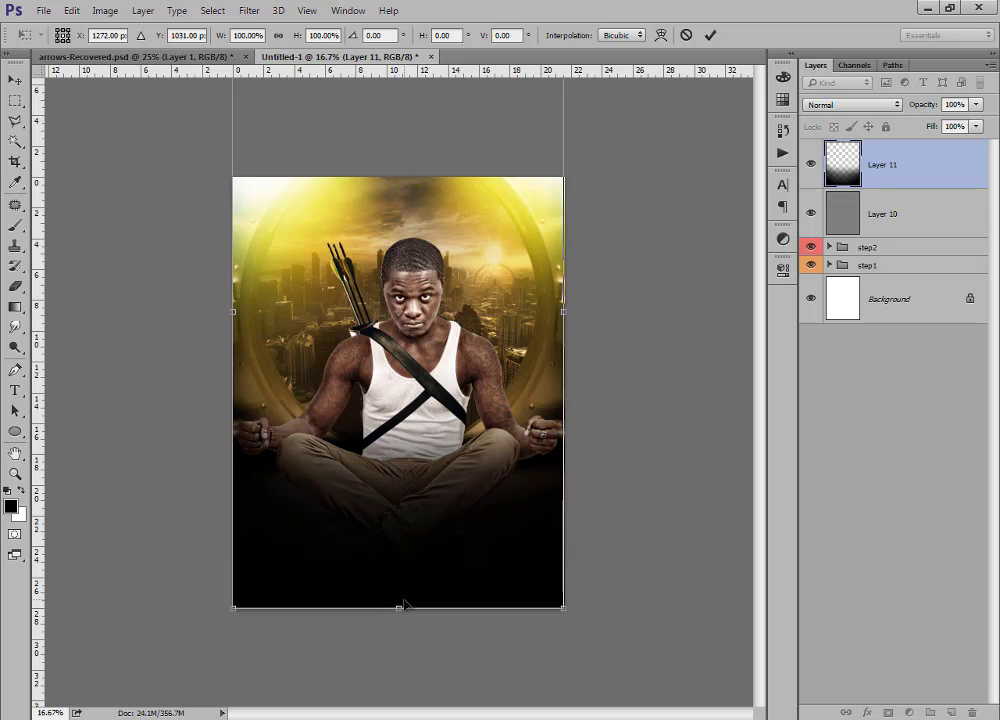
left_click(440, 551)
key("Return")
Compress Layer 11 to 81.98% height by lowering its upper edge, and deselect the layer.
key("ctrl+minus")
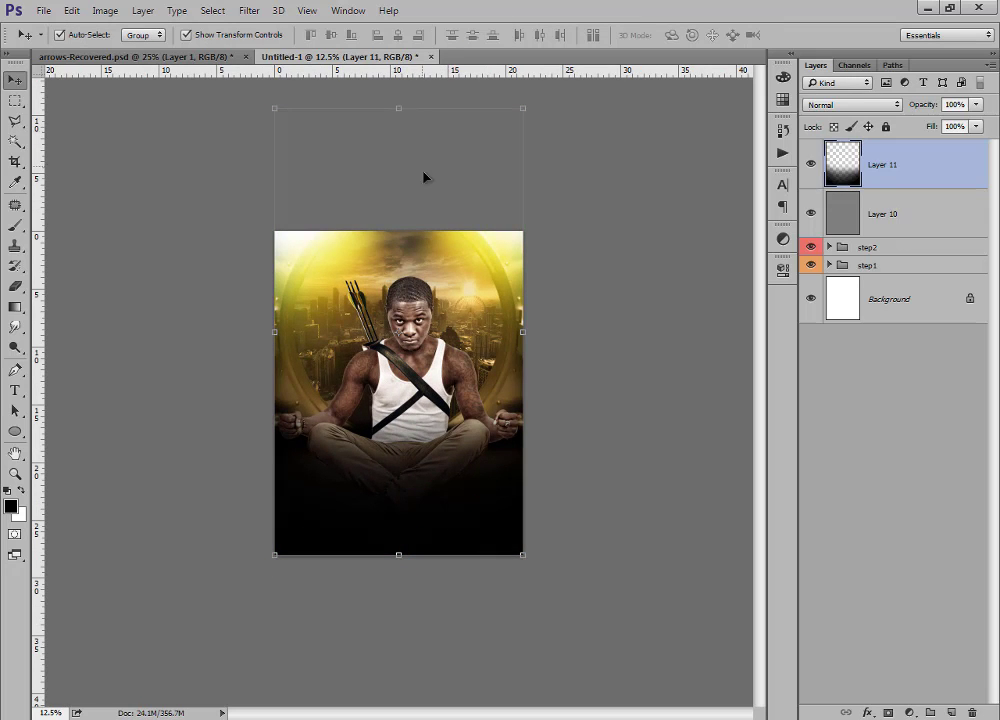
mouse_move(399, 108)
left_mouse_down()
mouse_move(397, 232)
mouse_move(405, 188)
left_mouse_up()
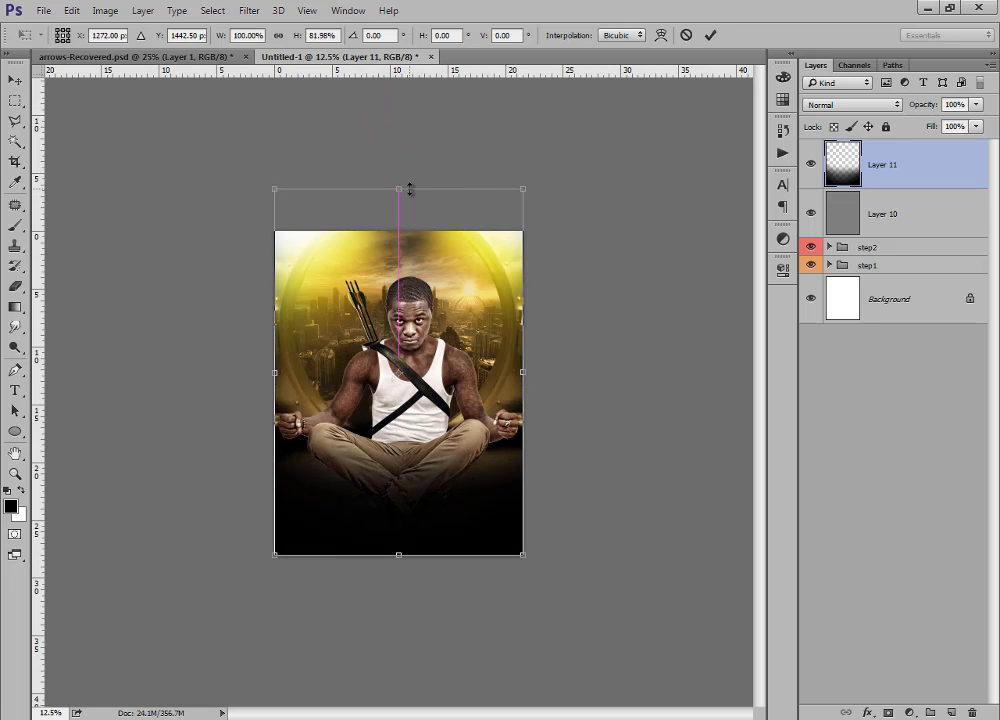
left_click(434, 323)
key("Return")
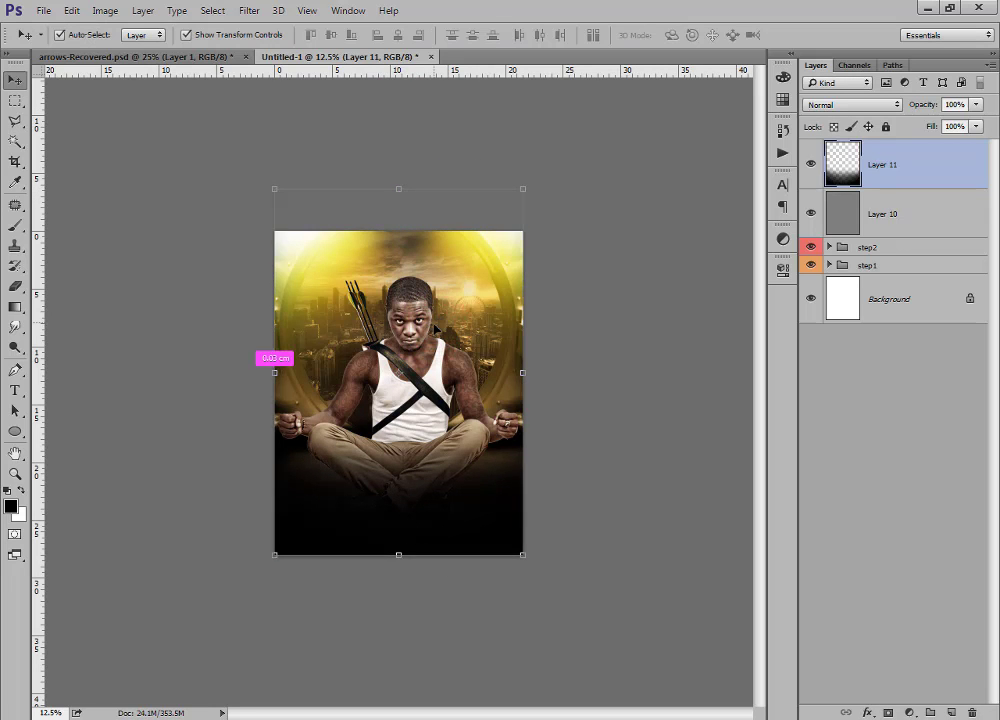
key("ctrl+plus")
key("ctrl+plus")
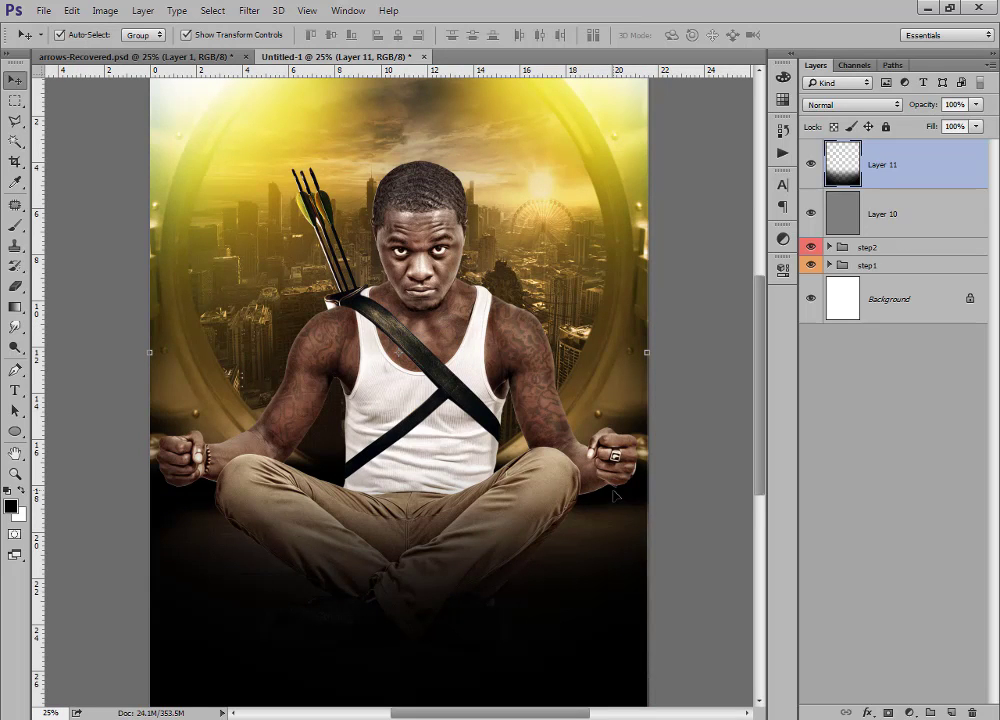
left_click(724, 396)
left_click_drag(451, 493, 465, 446)
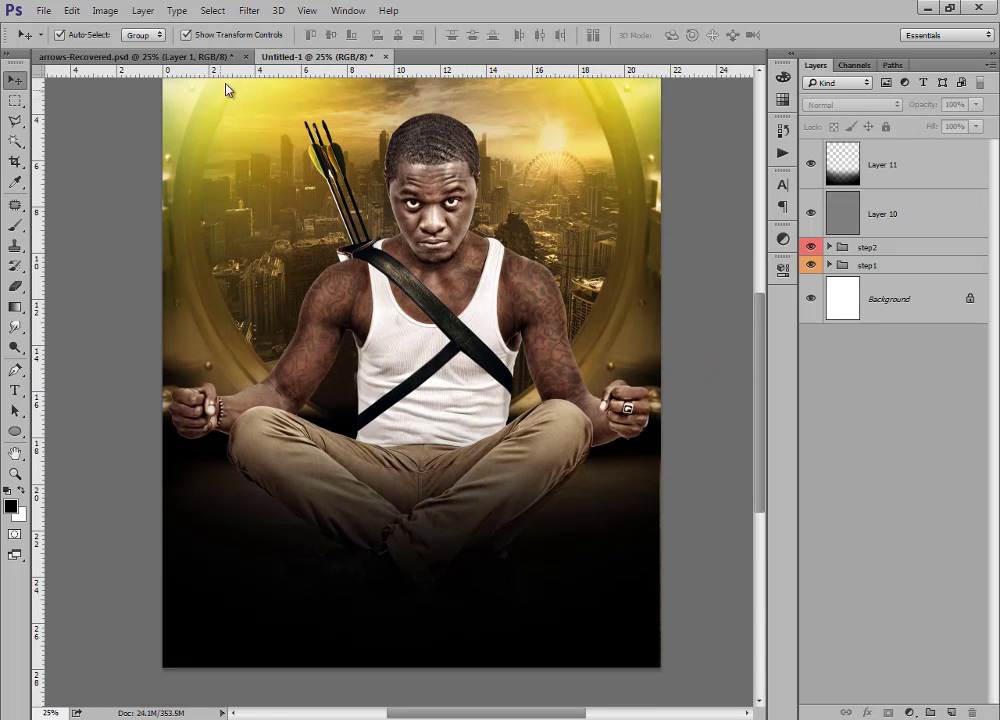
Hide and reshow step3's Layer 7 in arrows-Recovered.psd to examine its shading effect, and select that layer.
left_click(190, 57)
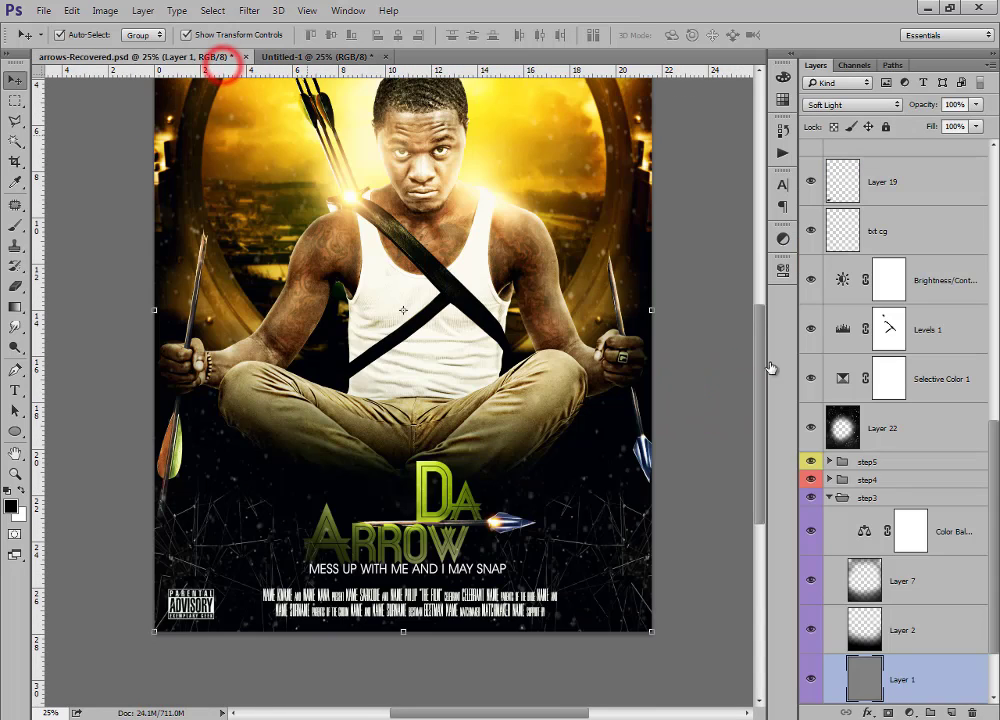
left_click(812, 580)
left_click(812, 580)
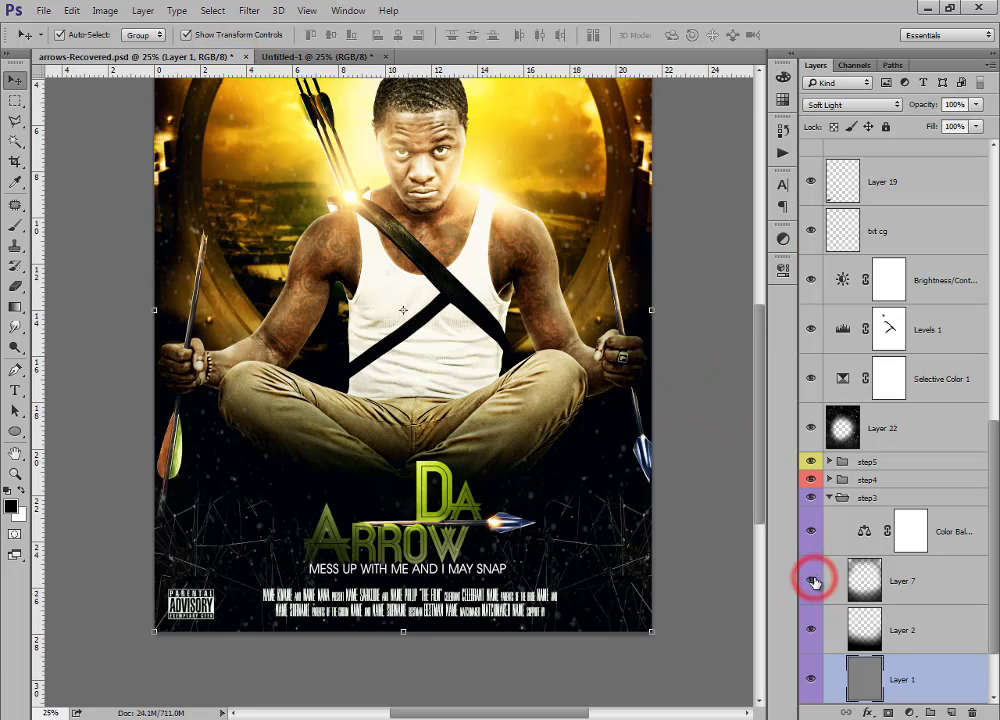
left_click(897, 585)
Return to Untitled-1, add a new layer above Layer 11 and fill it with black.
left_click(328, 57)
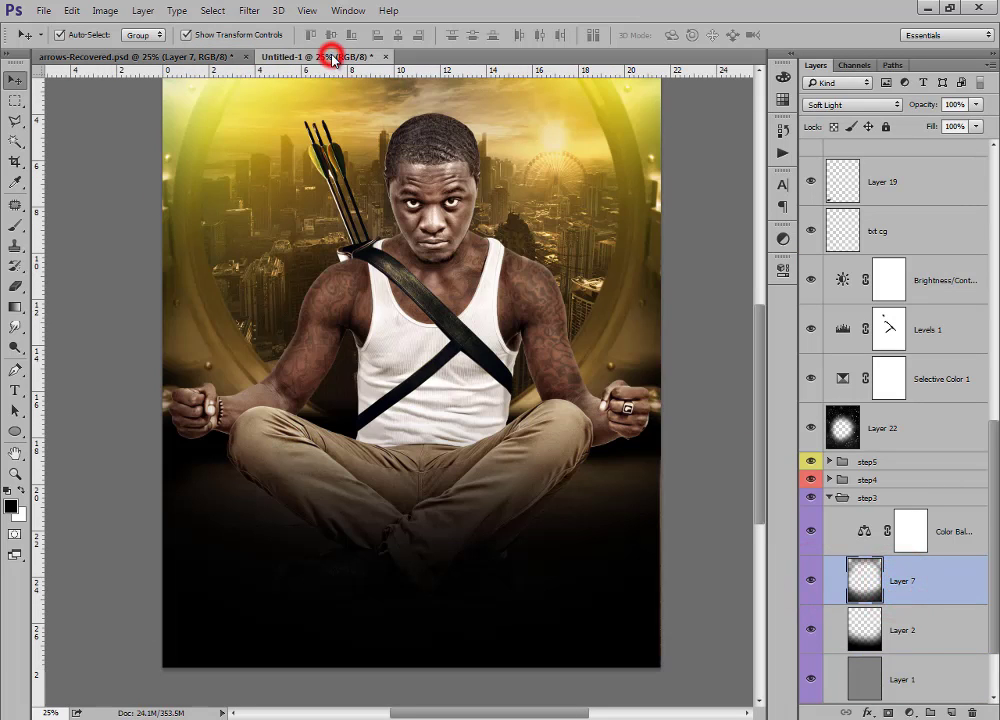
left_click(925, 172)
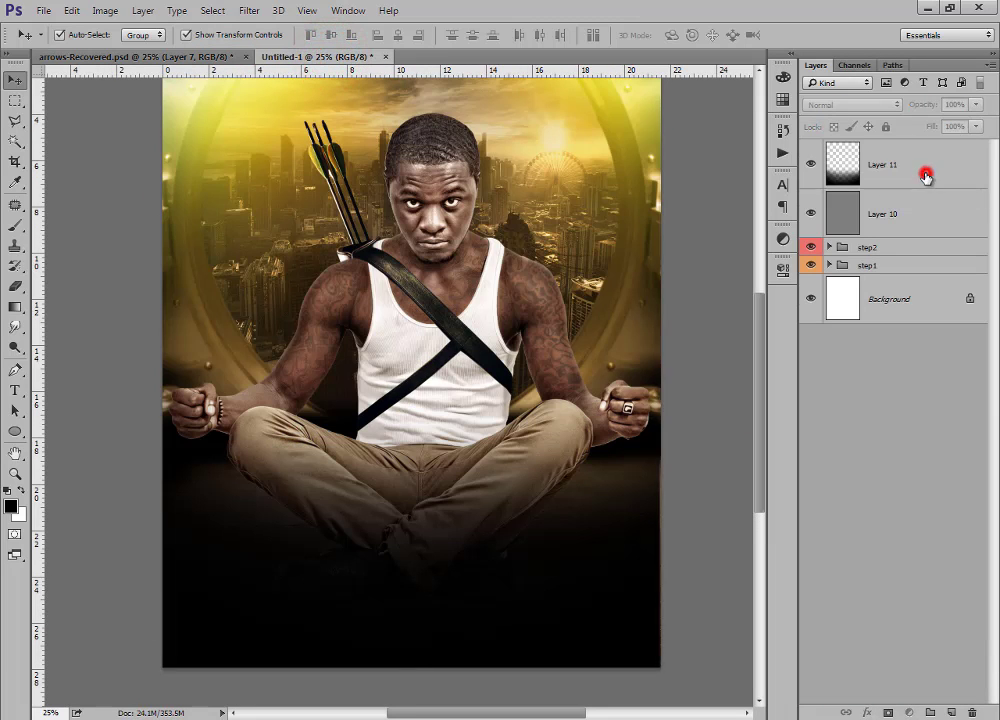
left_click(951, 712)
key("alt+BackSpace")
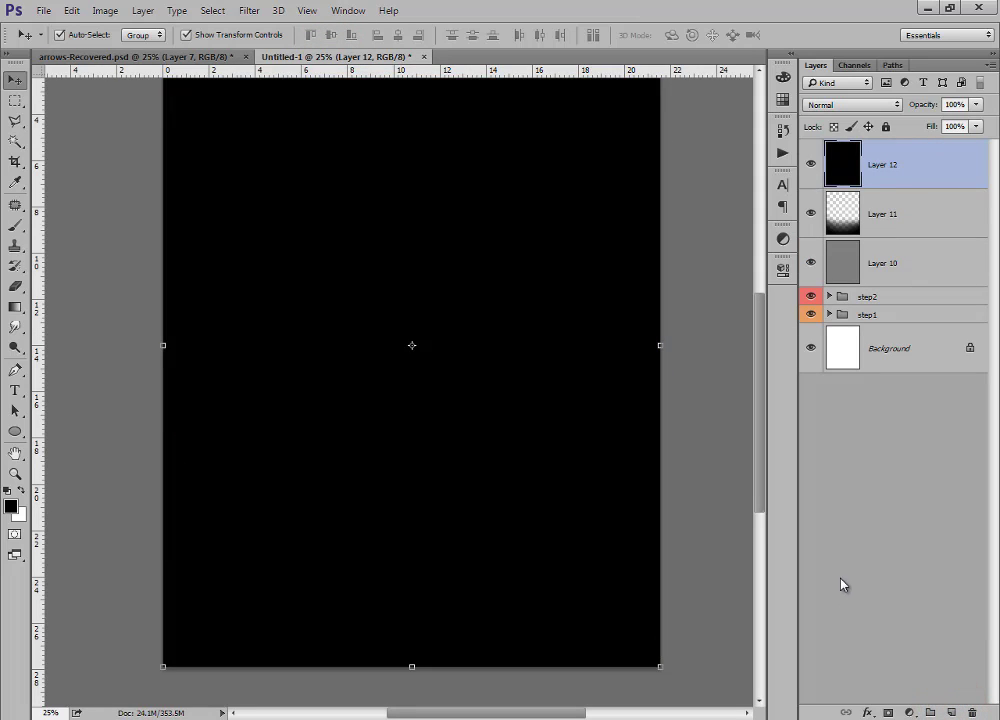
Erase the centre of Layer 12 with a soft 3424 px and 3200 px eraser, leaving a dark vignette around the man.
key("ctrl+minus")
key("e")
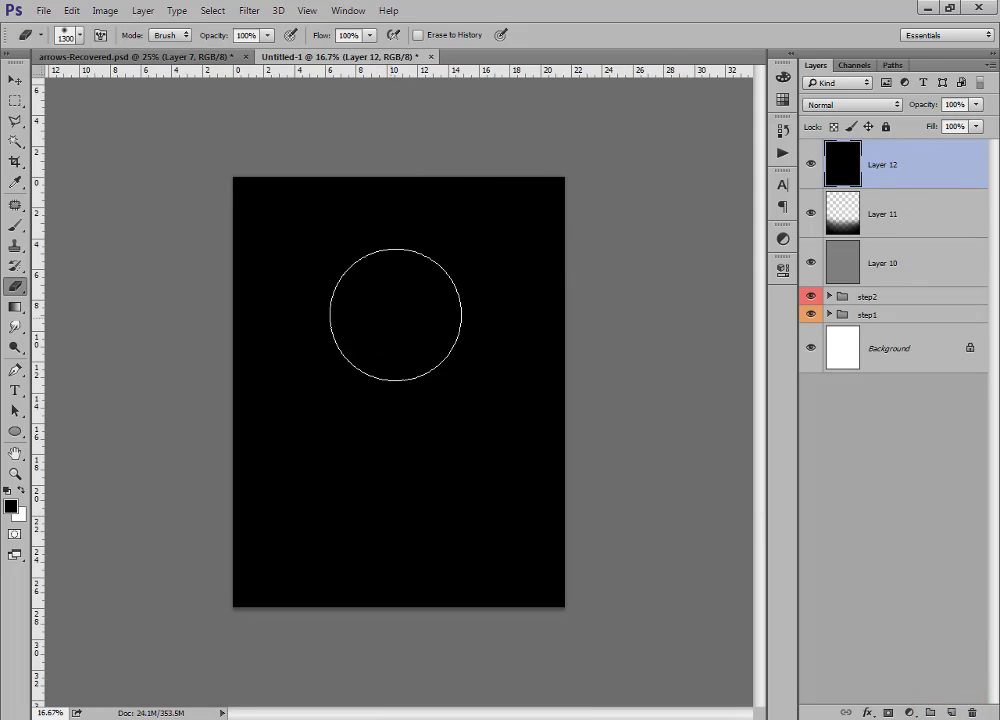
right_click(390, 318, "alt")
left_click_drag(519, 383, 589, 408)
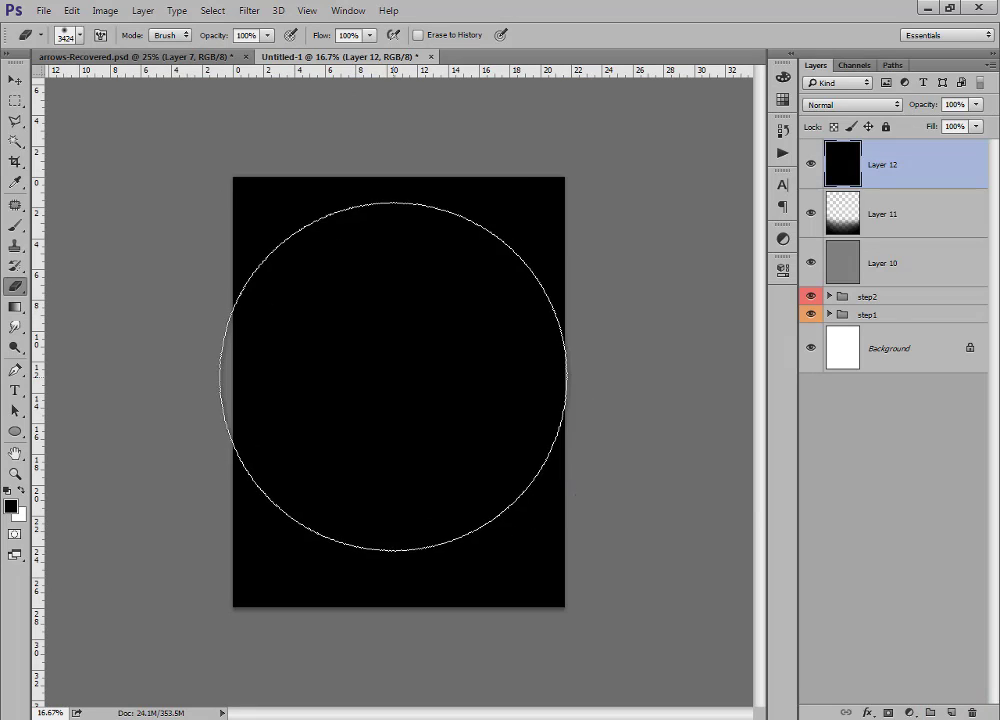
left_click(401, 373)
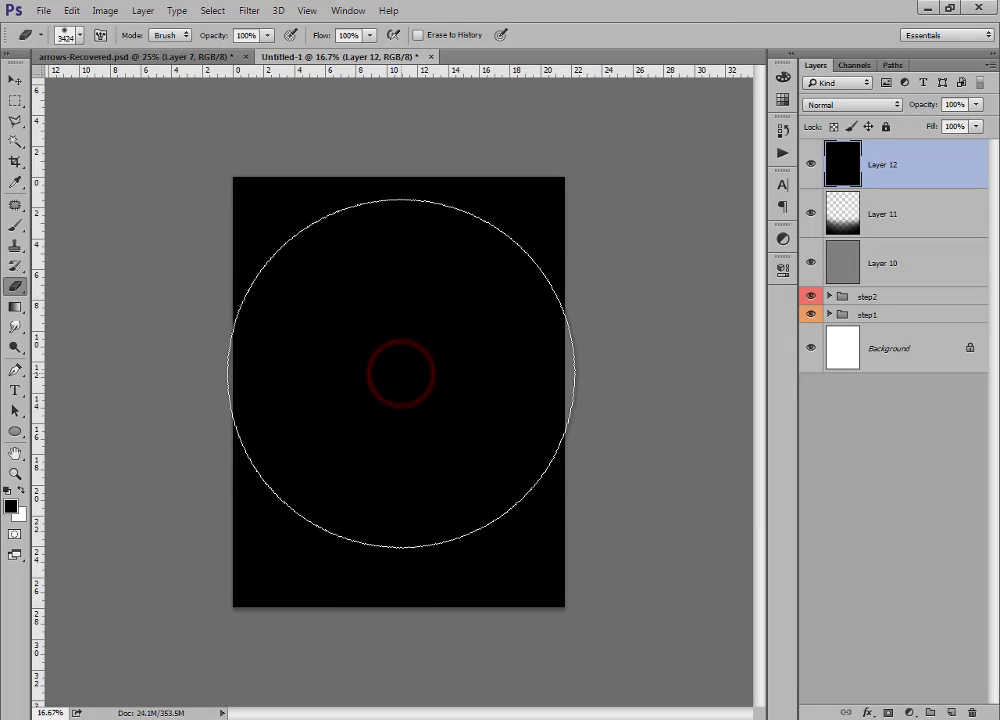
left_click(401, 373)
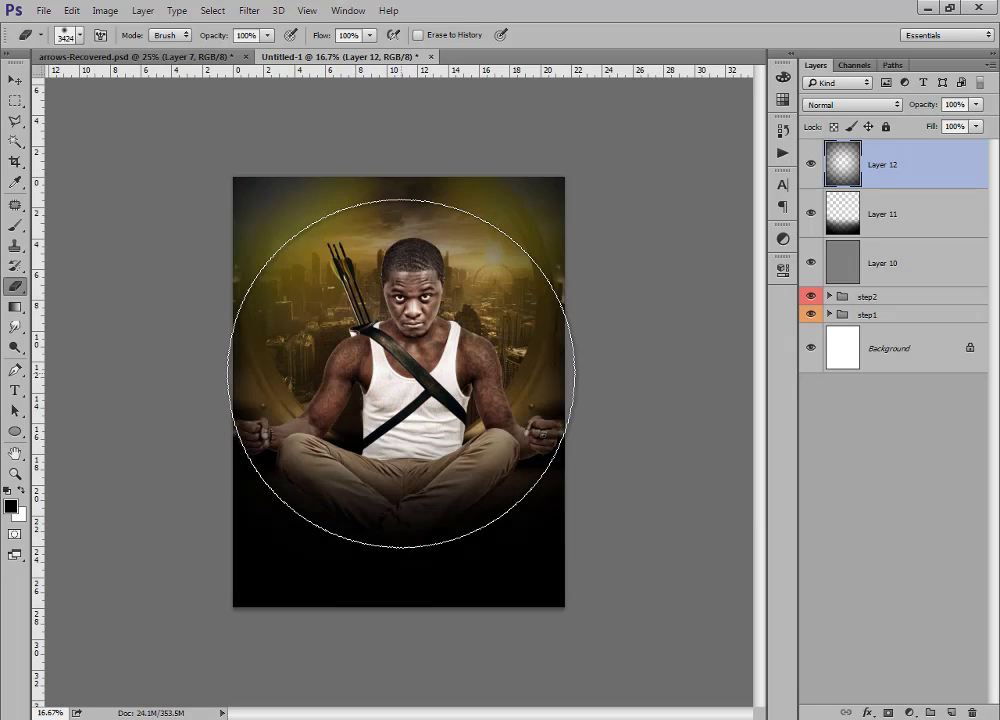
key("bracketleft")
left_click(401, 350)
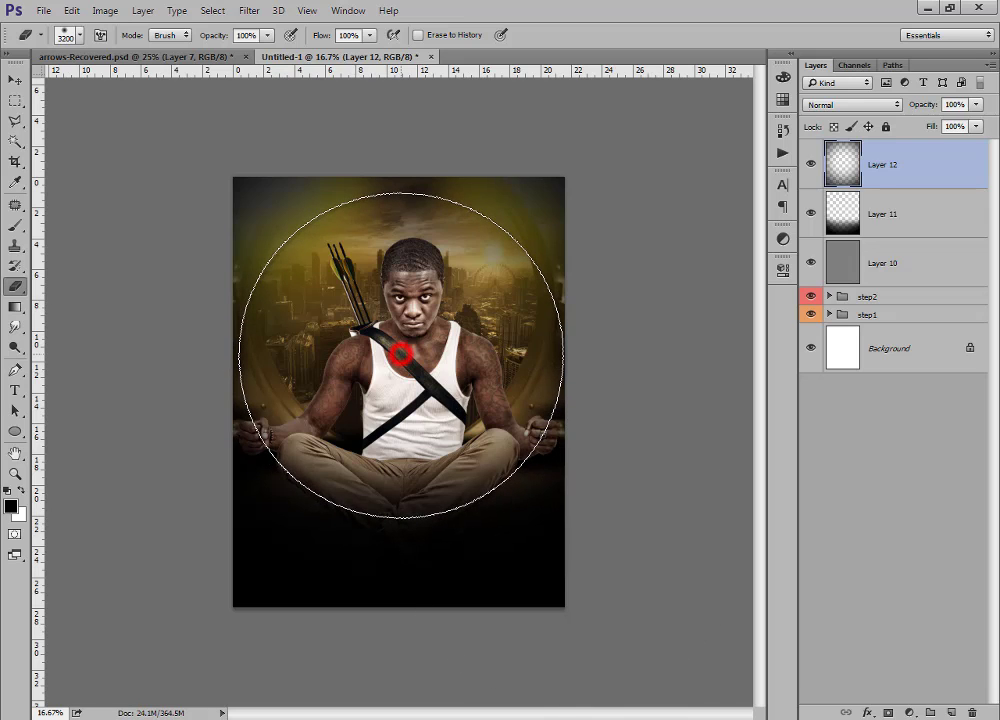
key("bracketleft")
Set Layer 12's blend mode to Soft Light and toggle its visibility to compare the effect.
left_click(898, 104)
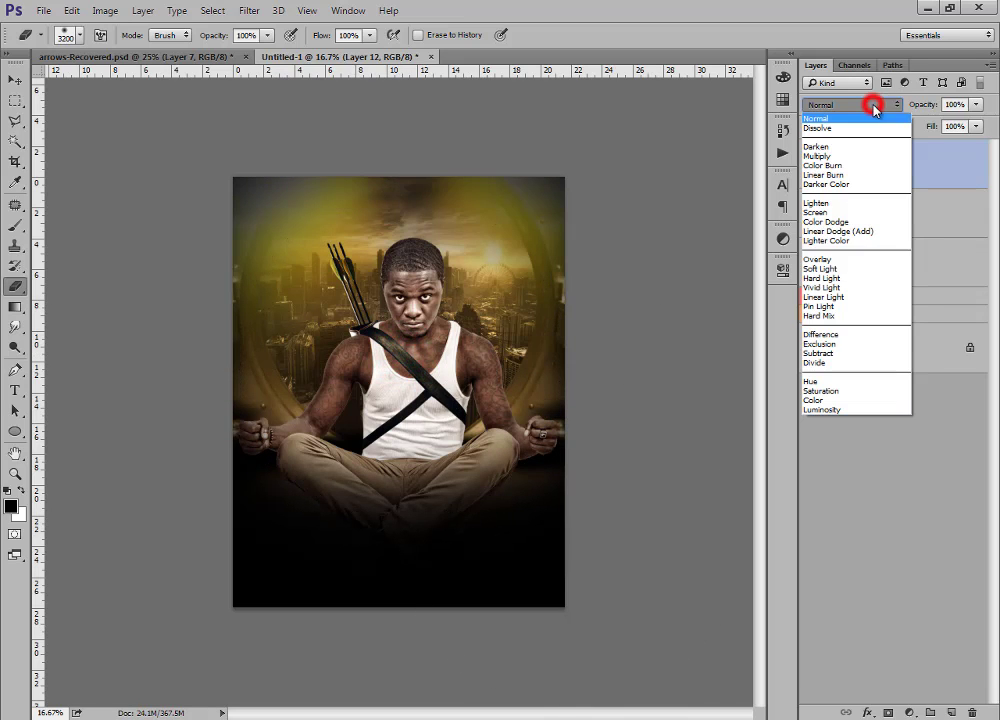
left_click(846, 269)
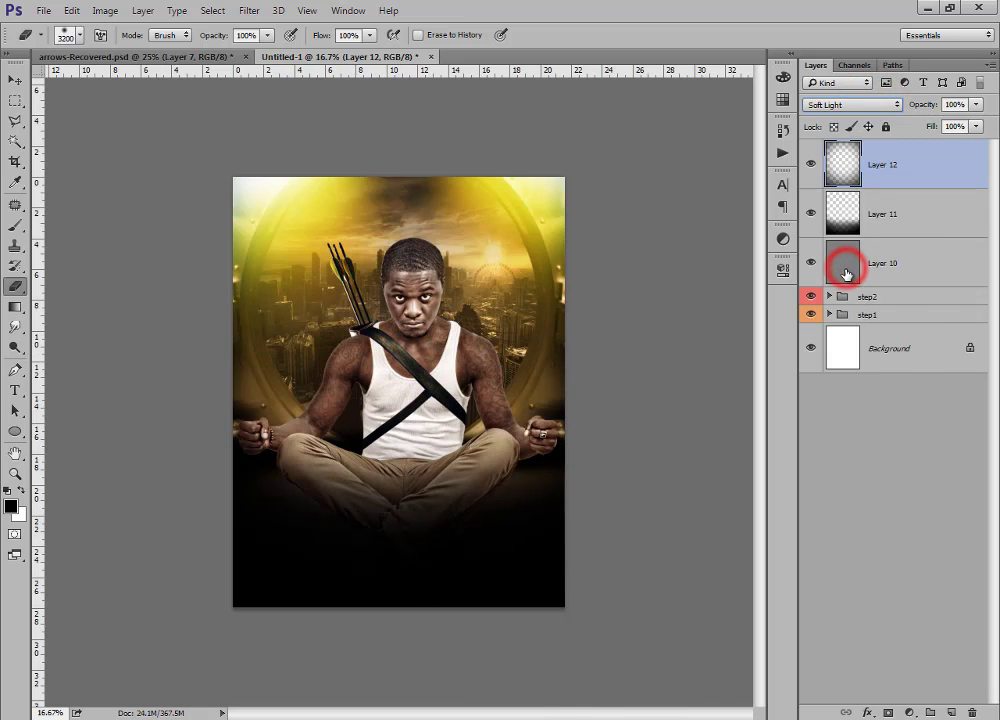
left_click(813, 165)
left_click(813, 165)
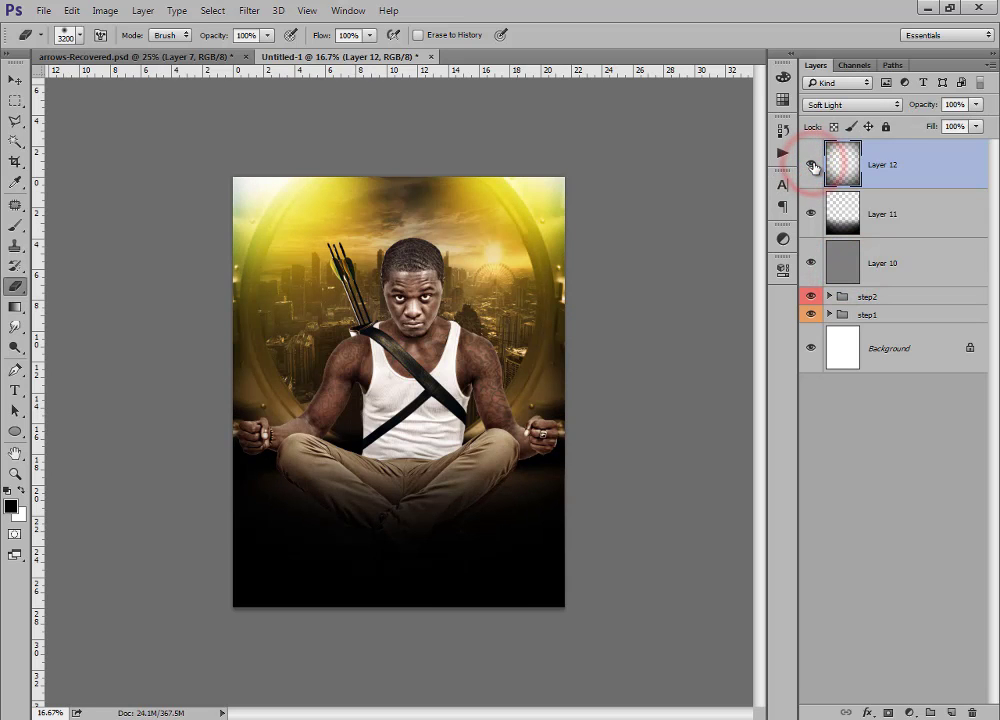
Reduce the soft eraser to 1600 px and erase more of Layer 12 around the man's head and upper body.
key("ctrl+plus")
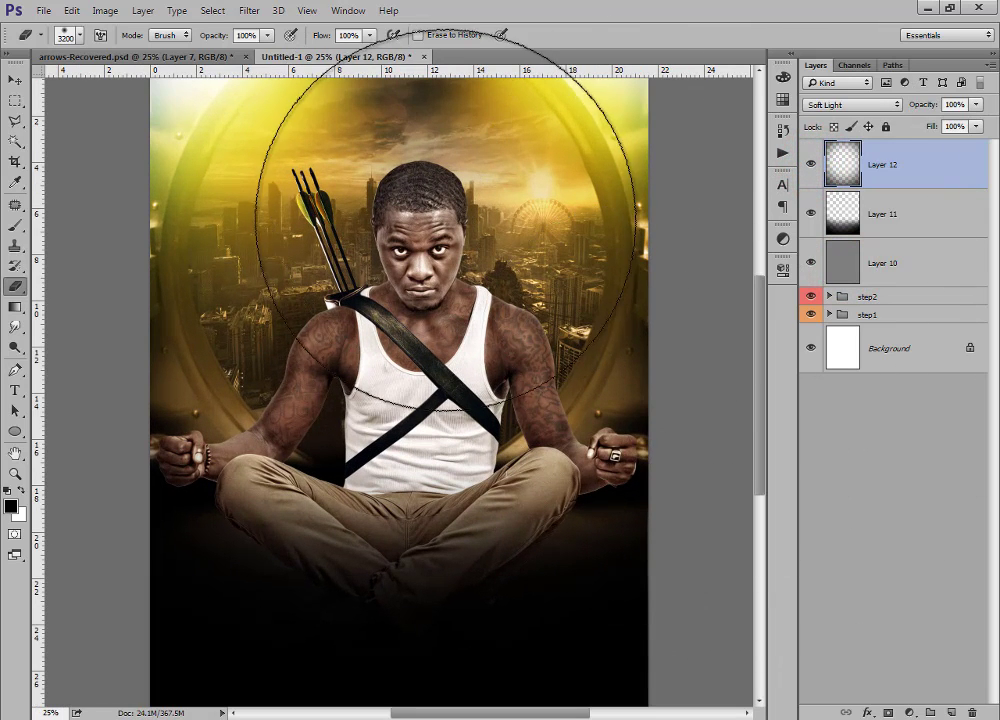
key("bracketleft")
key("bracketleft")
key("bracketleft")
key("bracketleft")
key("bracketleft")
key("bracketleft")
key("bracketleft")
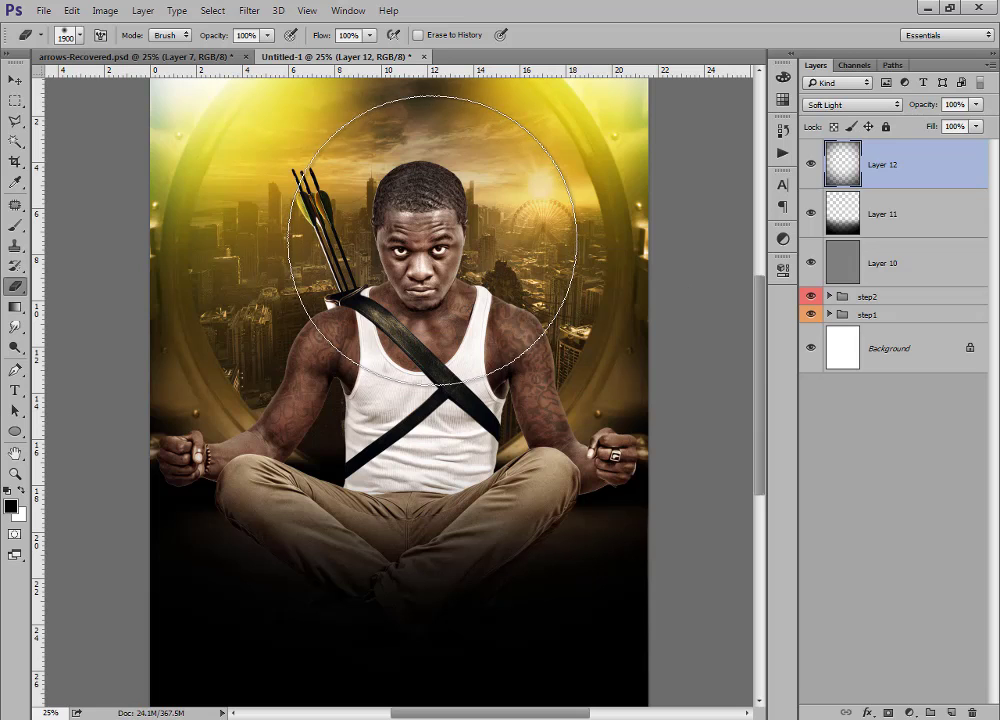
scroll(429, 245, "up", 2)
key("bracketleft")
key("bracketleft")
key("bracketleft")
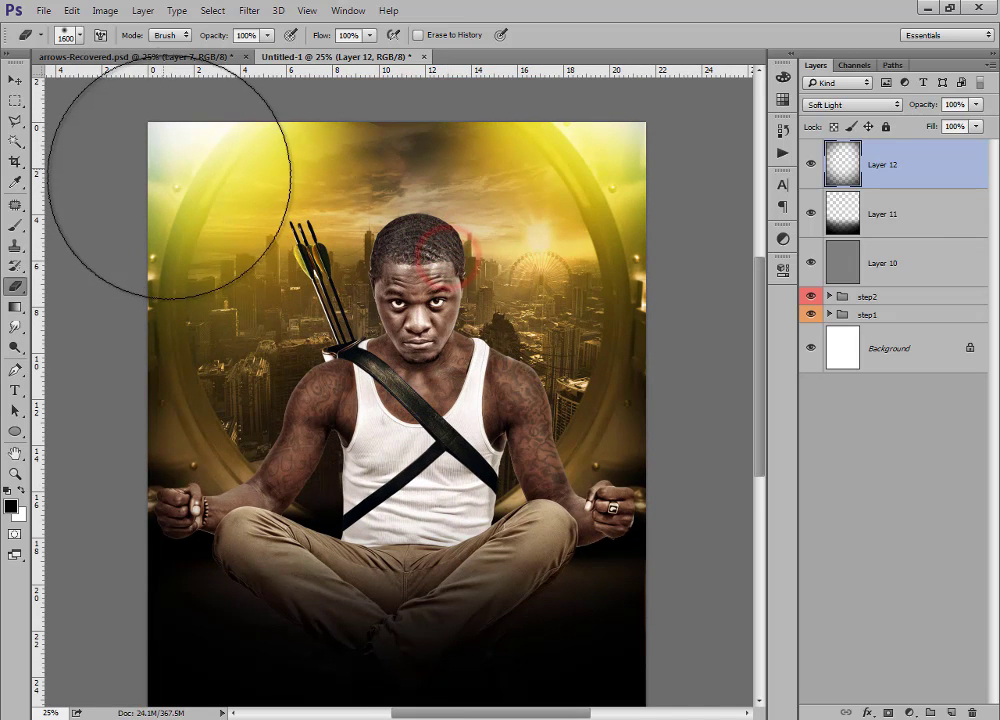
left_click(15, 284)
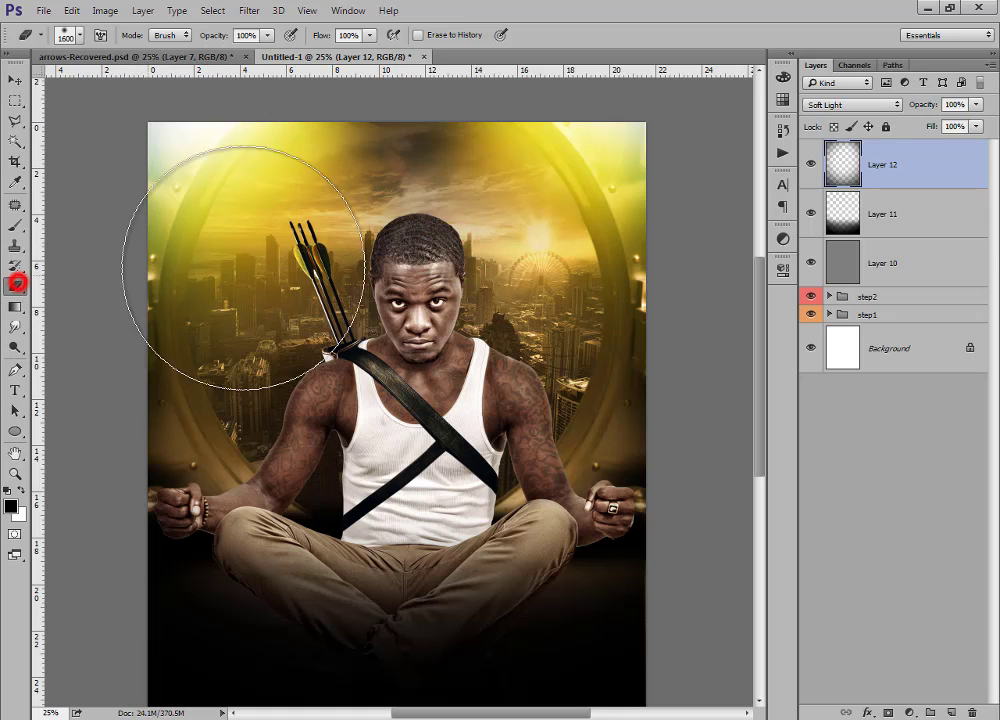
left_click(399, 287)
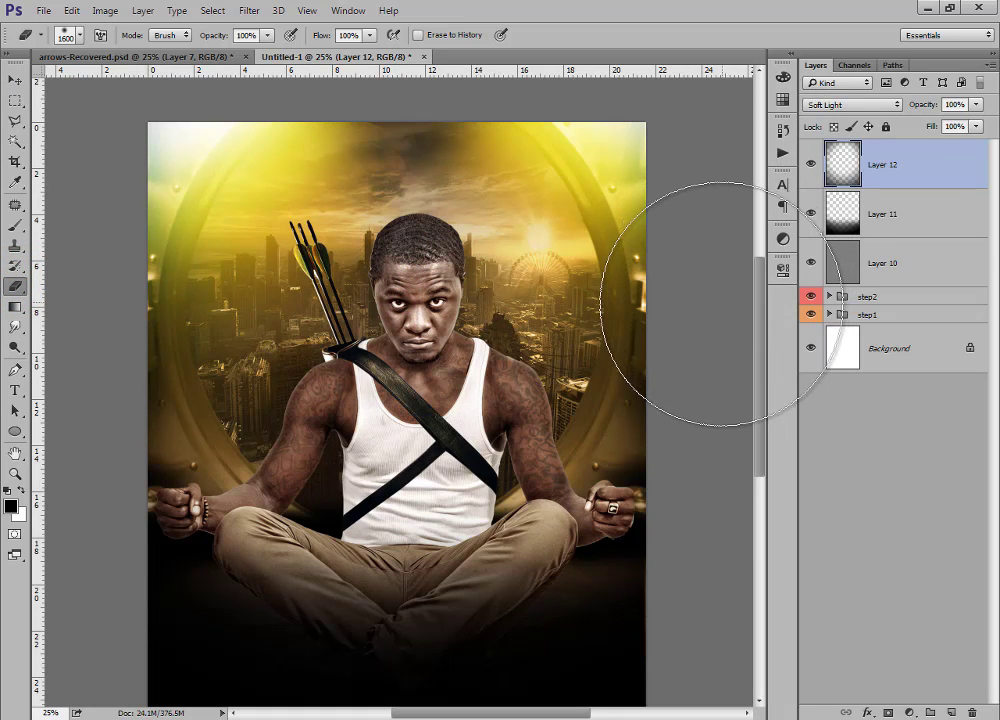
Examine the midtone settings of step3's Color Balance adjustment layer in arrows-Recovered.psd.
left_click(12, 78)
left_click_drag(424, 404, 419, 322)
left_click(208, 58)
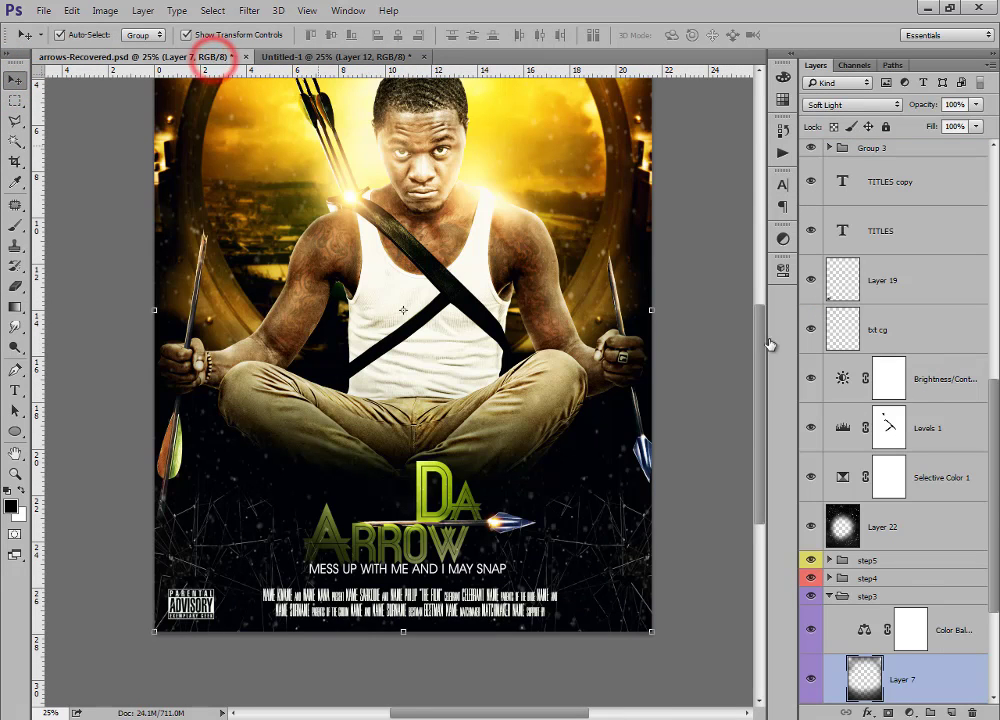
left_click(993, 459)
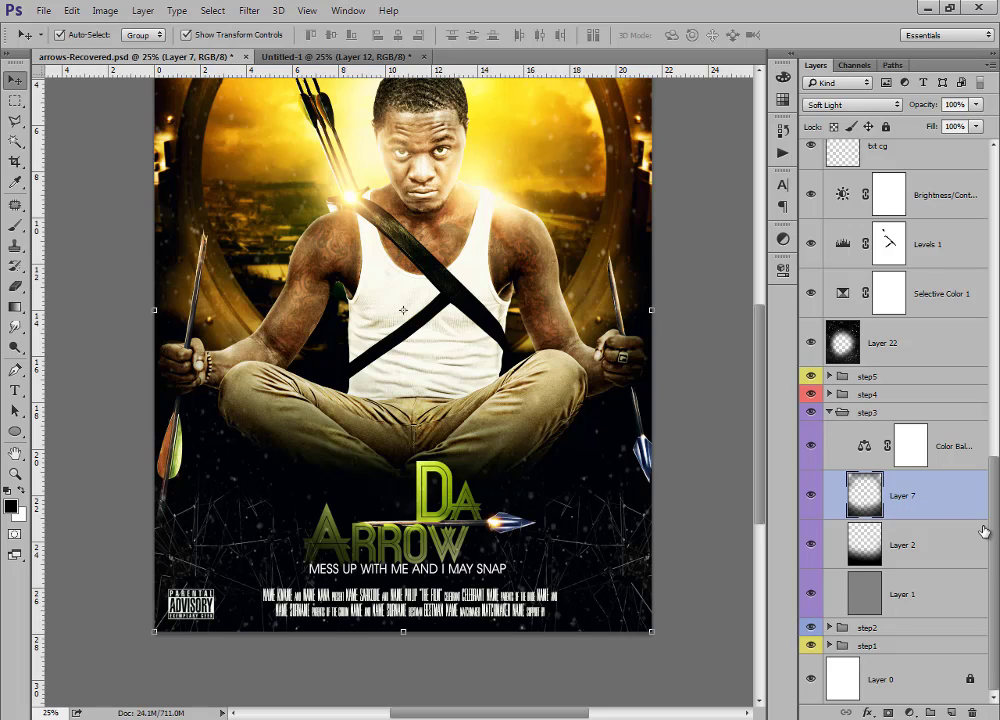
double_click(865, 443)
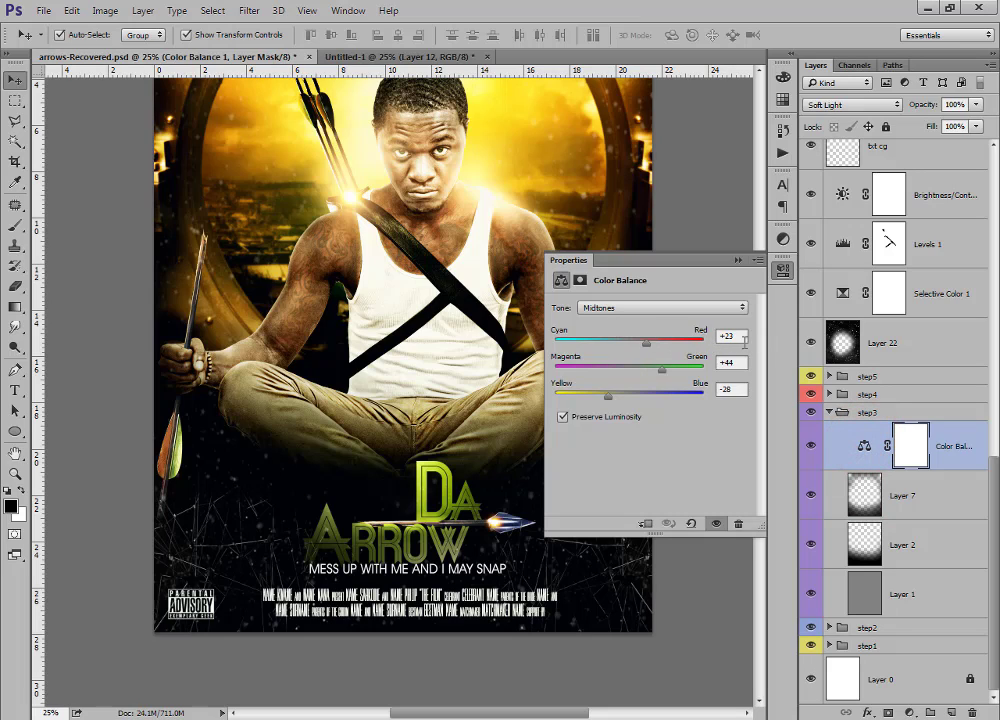
left_click(736, 257)
Add a Color Balance adjustment layer above Layer 12 in Untitled-1 with midtones Cyan–Red +23, Magenta–Green +44 and Yellow–Blue -28.
left_click(368, 56)
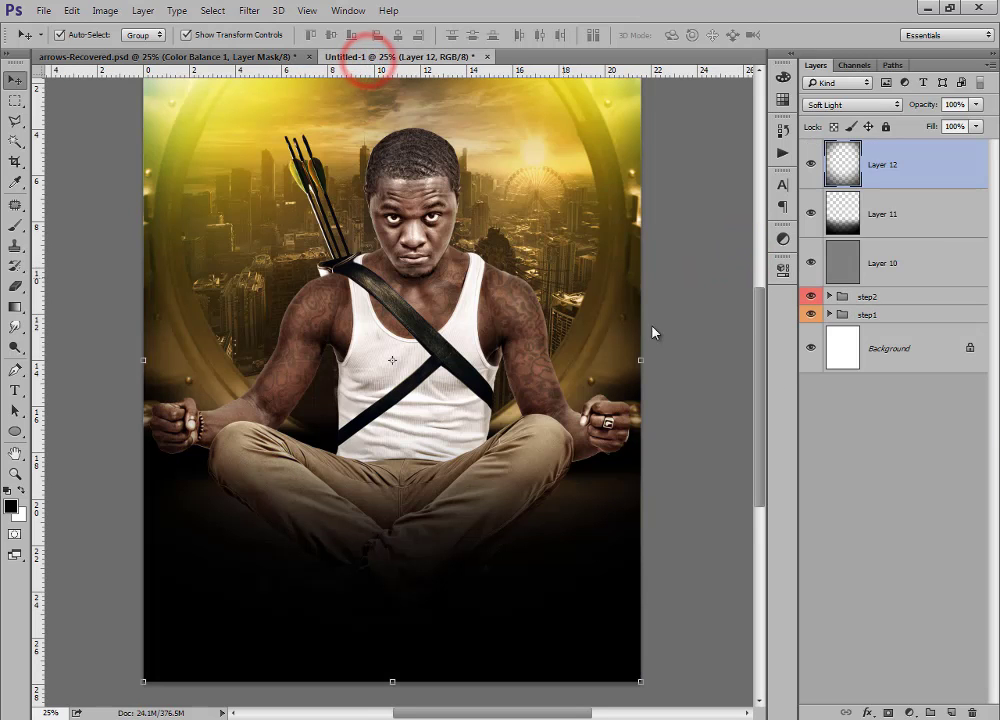
left_click(911, 712)
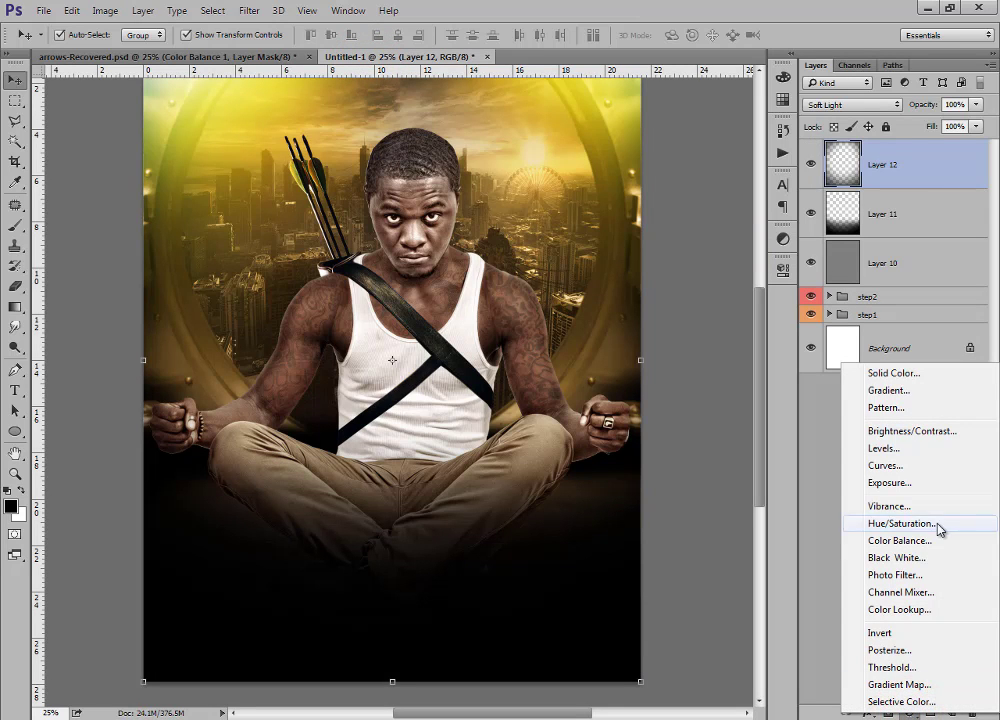
left_click(911, 541)
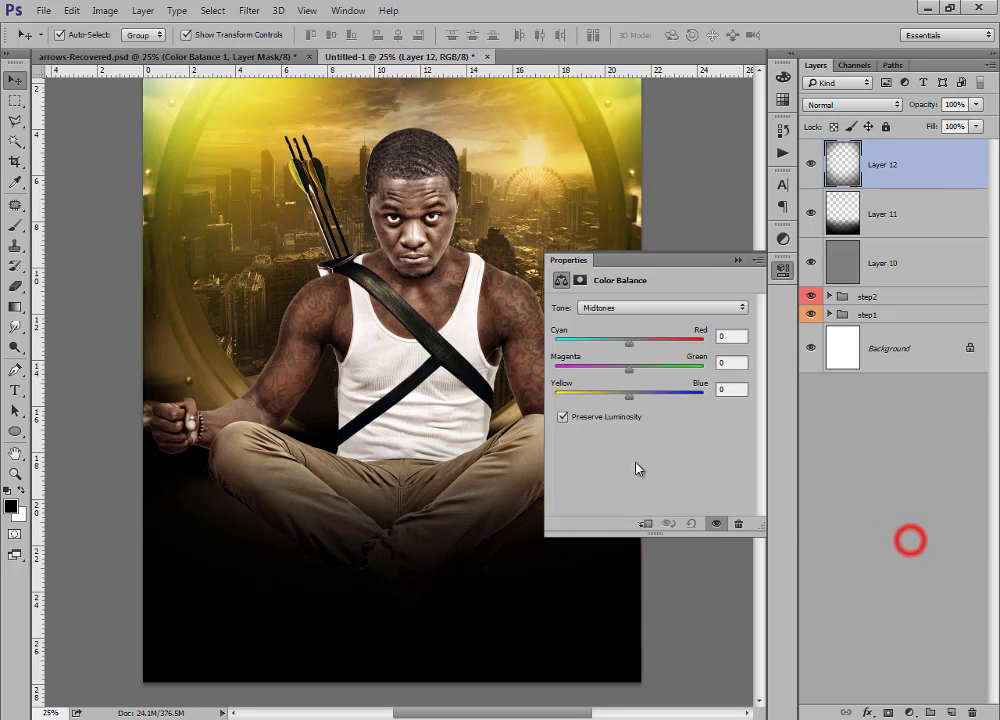
left_click(728, 335)
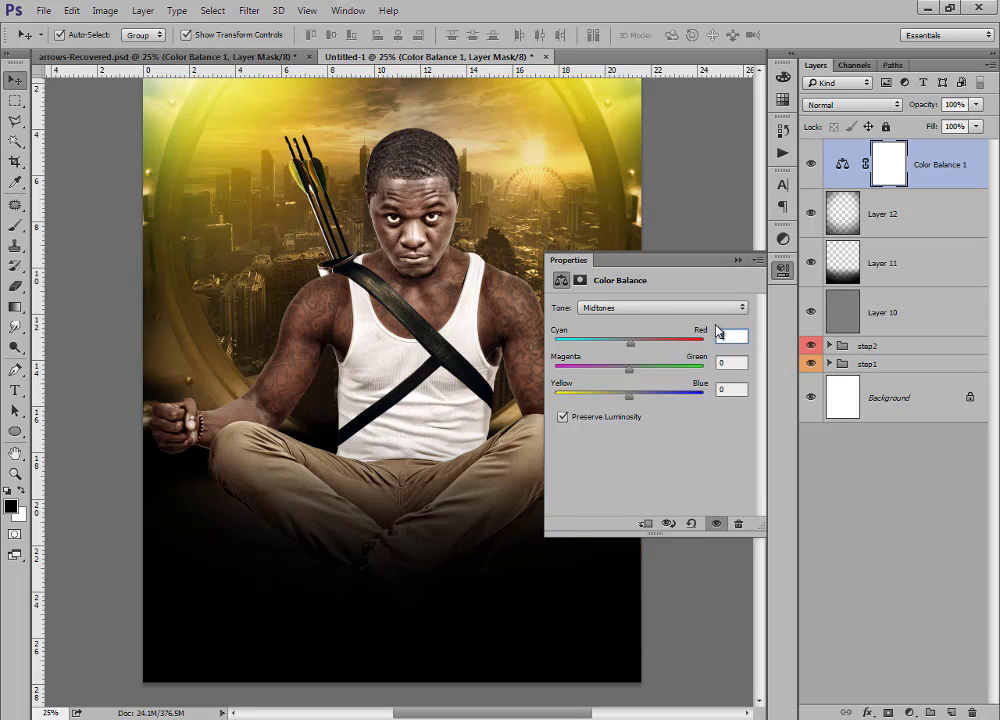
type("23")
left_click(729, 362)
type("44")
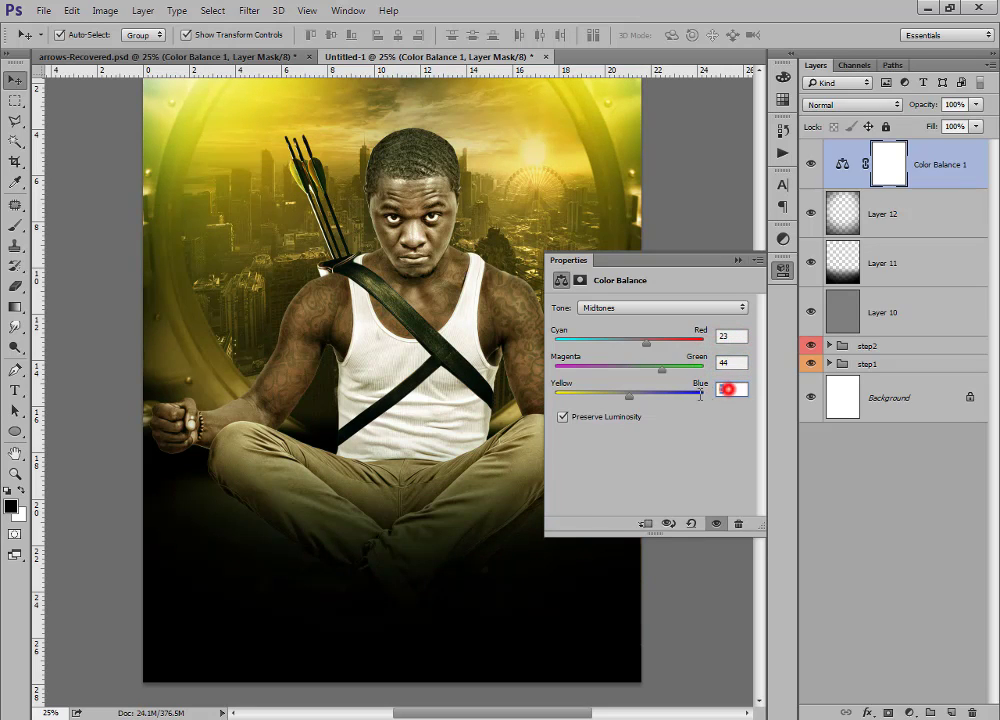
type("-28")
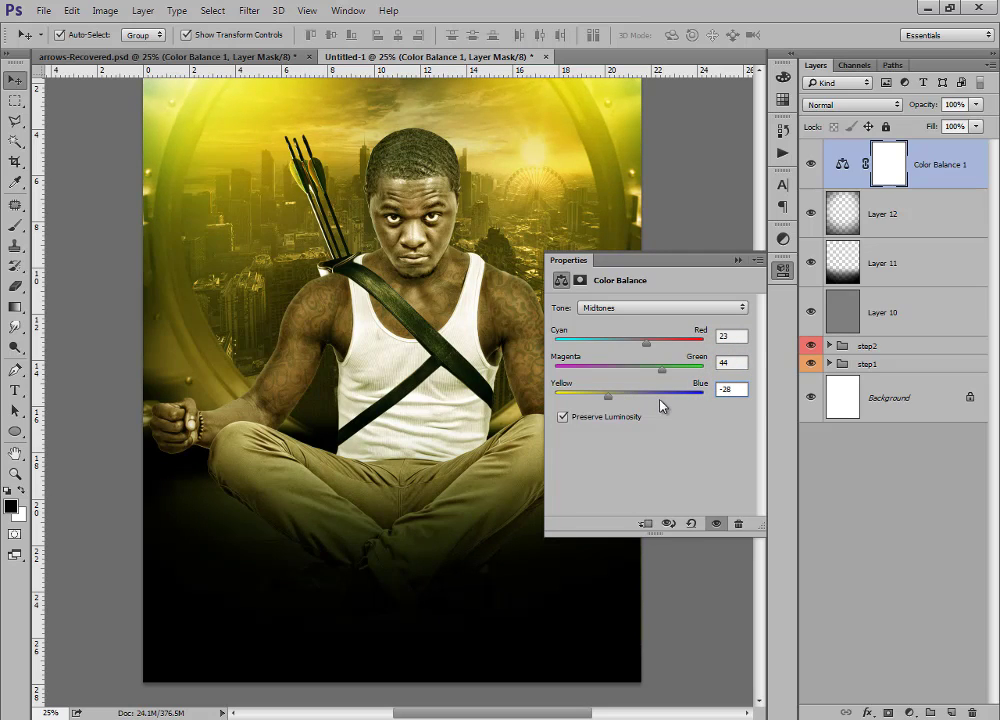
left_click(719, 362)
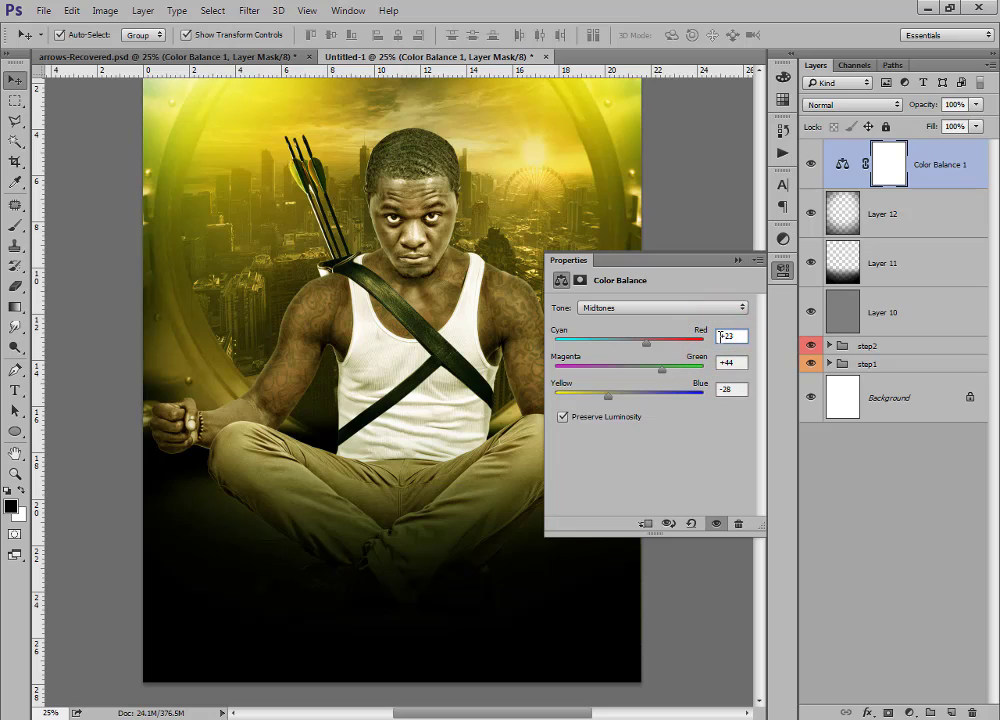
left_click(738, 260)
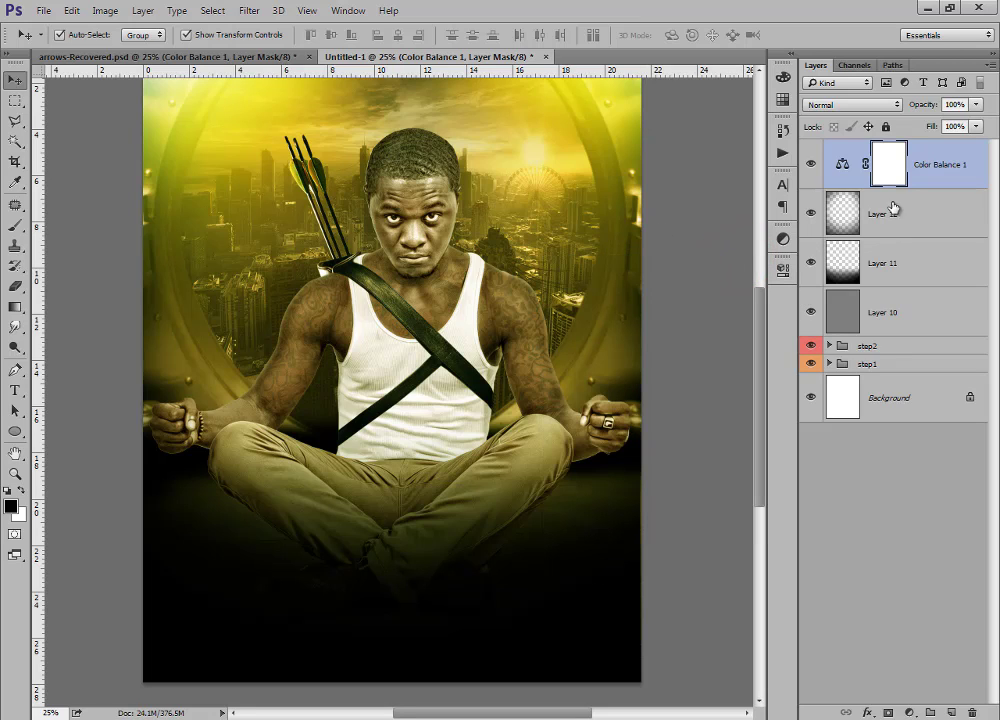
Toggle the visibility of step3's Color Balance layer in arrows-Recovered.psd to examine its effect.
left_click(265, 53)
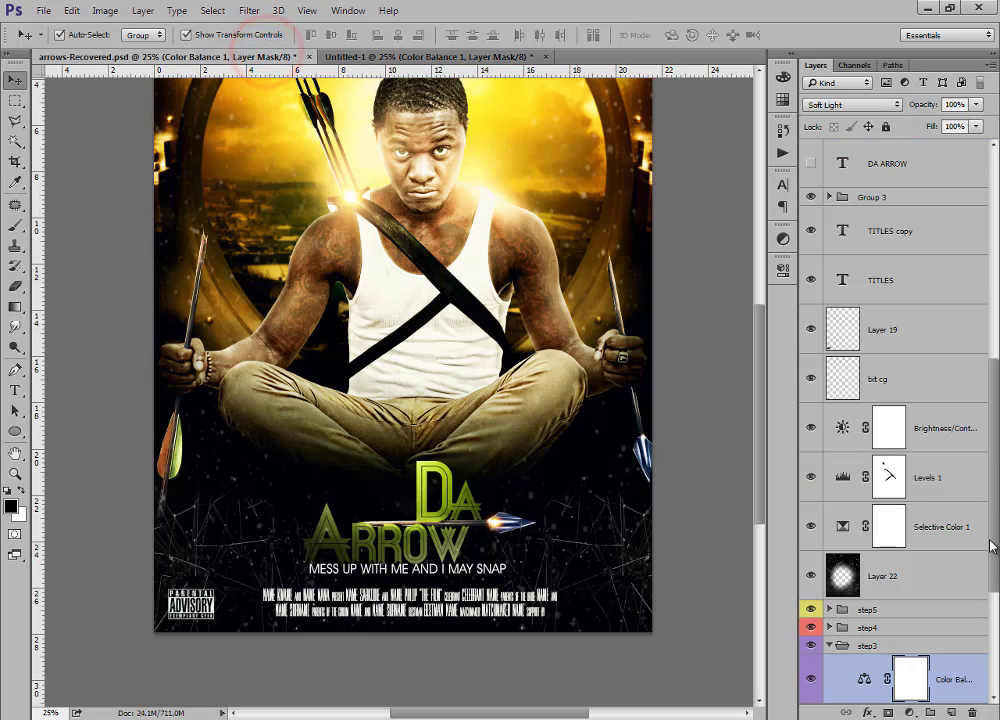
left_click(990, 437)
left_click(811, 489)
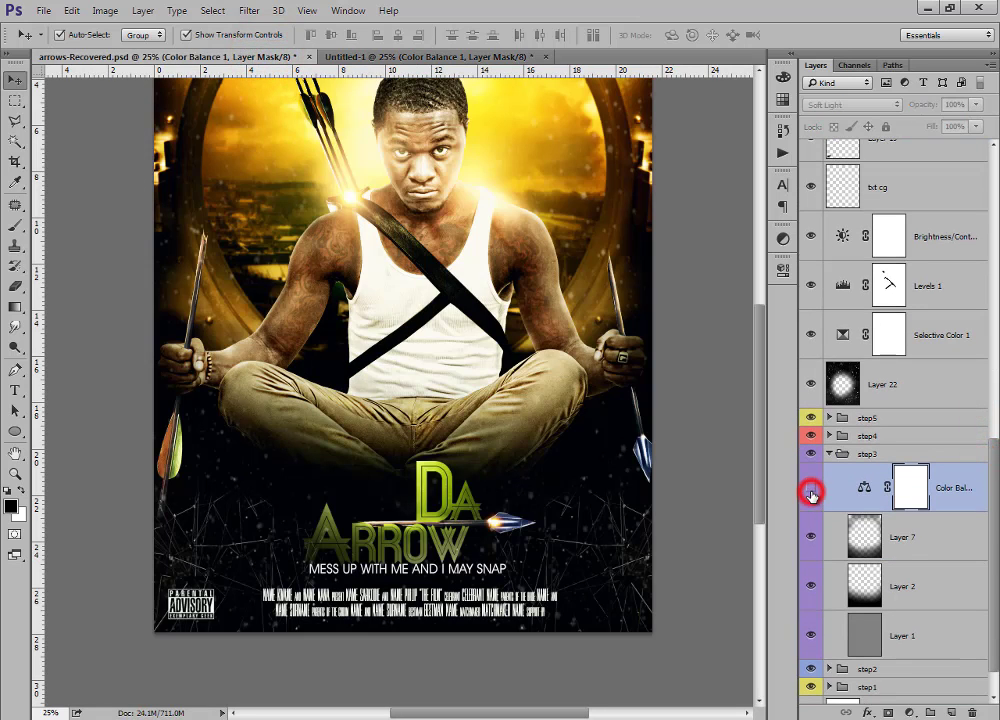
left_click(811, 489)
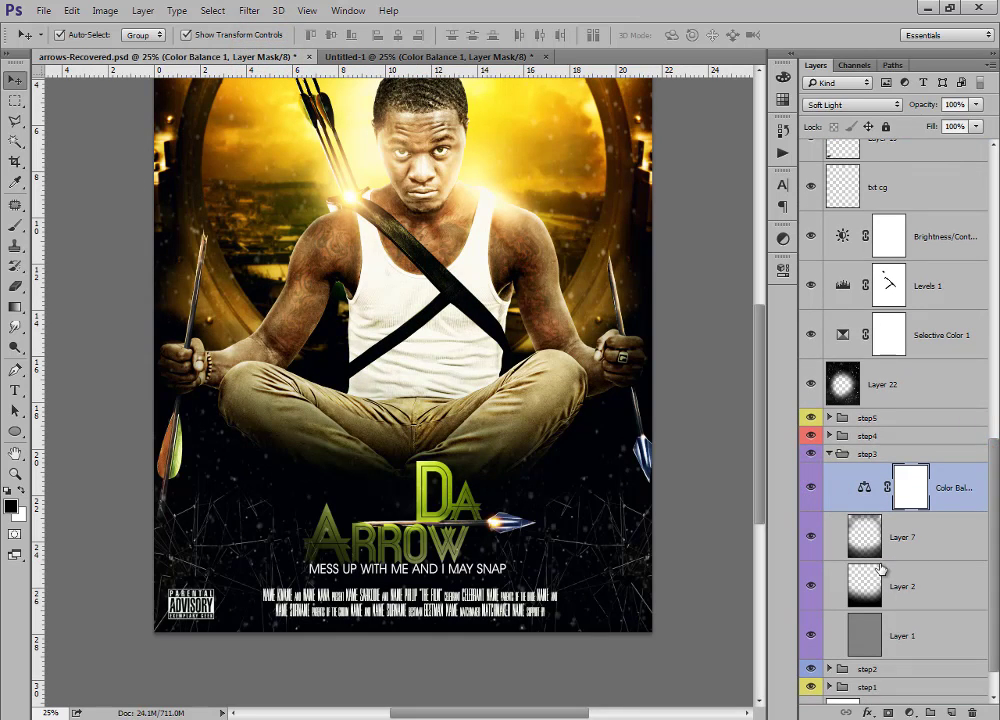
Group Layer 10 through Color Balance 1 in Untitled-1 and name the group step3.
left_click(397, 52)
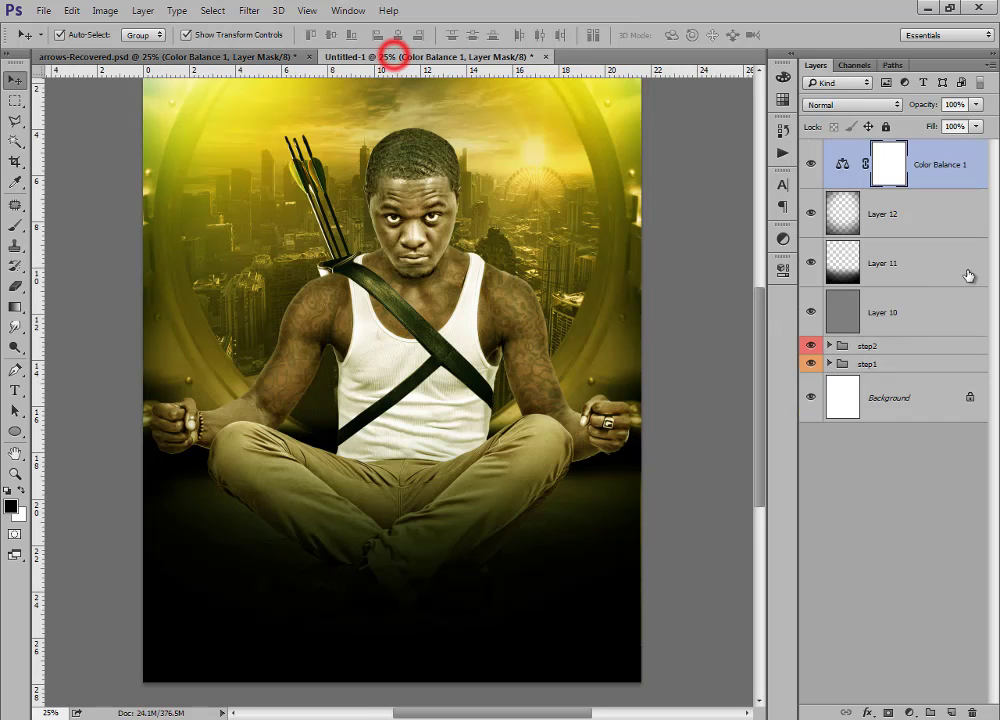
left_click(903, 310)
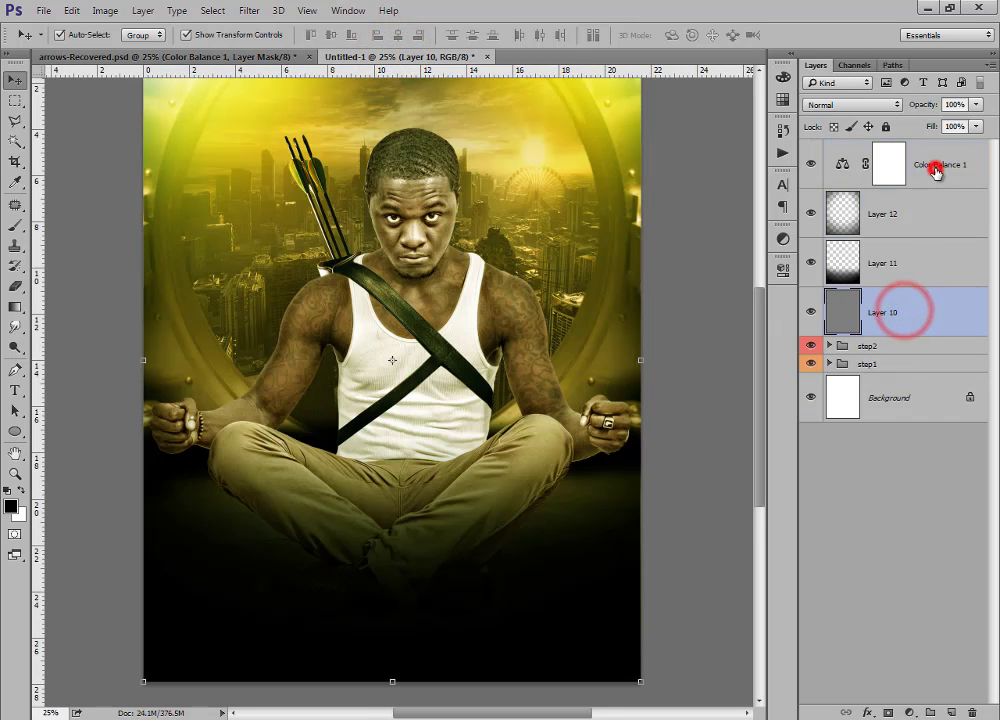
left_click(935, 172, "shift")
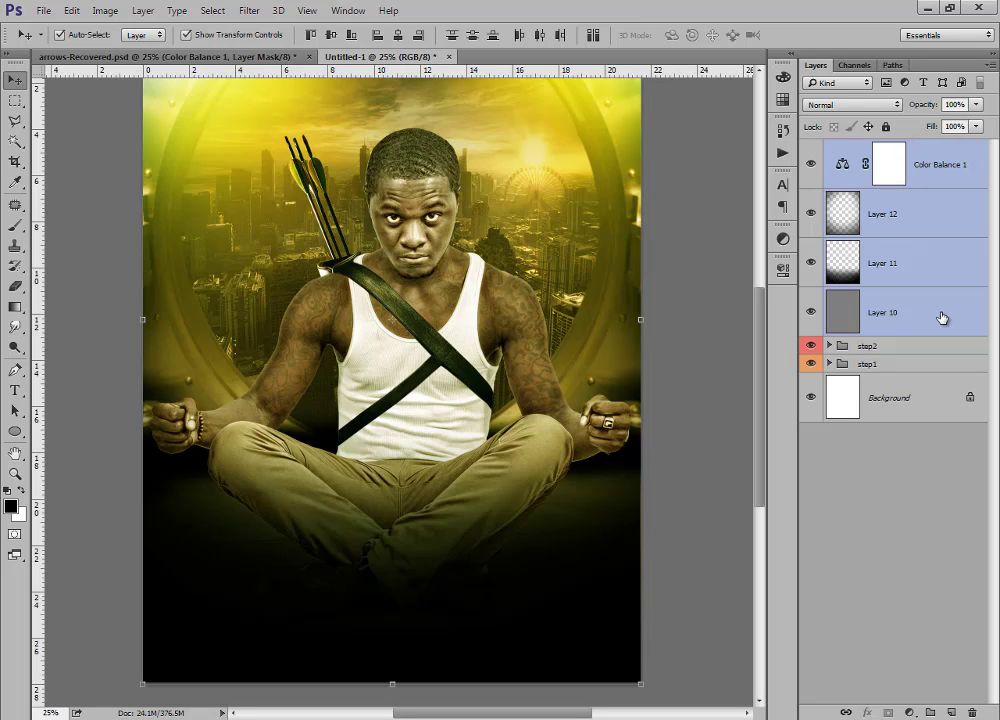
key("ctrl+g")
double_click(869, 150)
type("st")
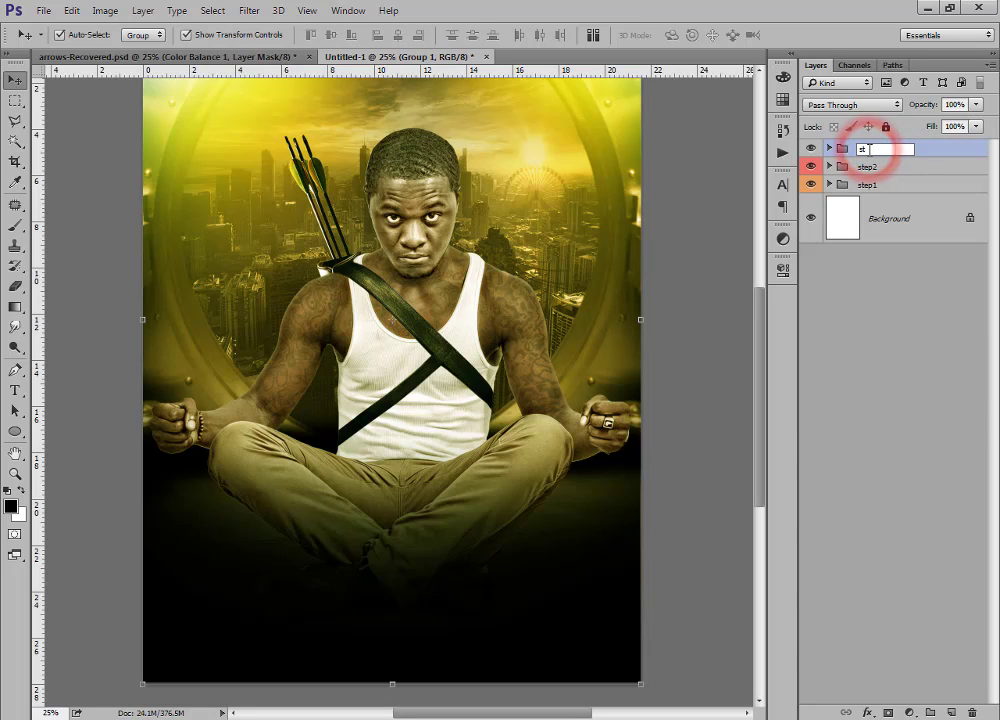
type("ep3")
key("Return")
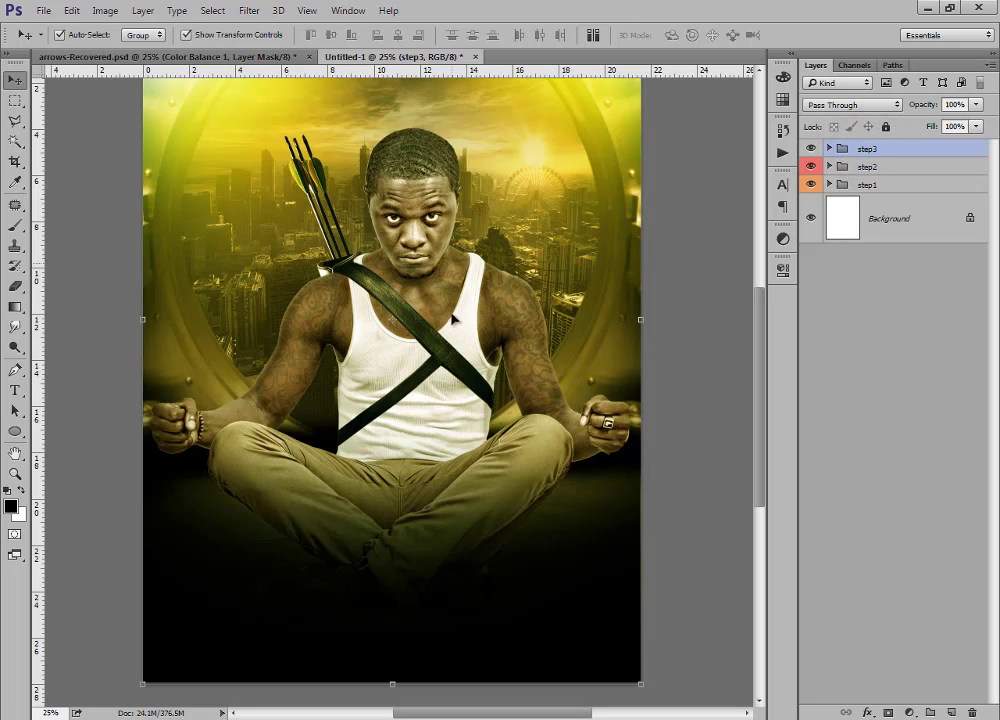
Examine the contents of the step4 group in arrows-Recovered.psd, toggling Layers 12, 11 and 13 to identify their artwork.
left_click(239, 56)
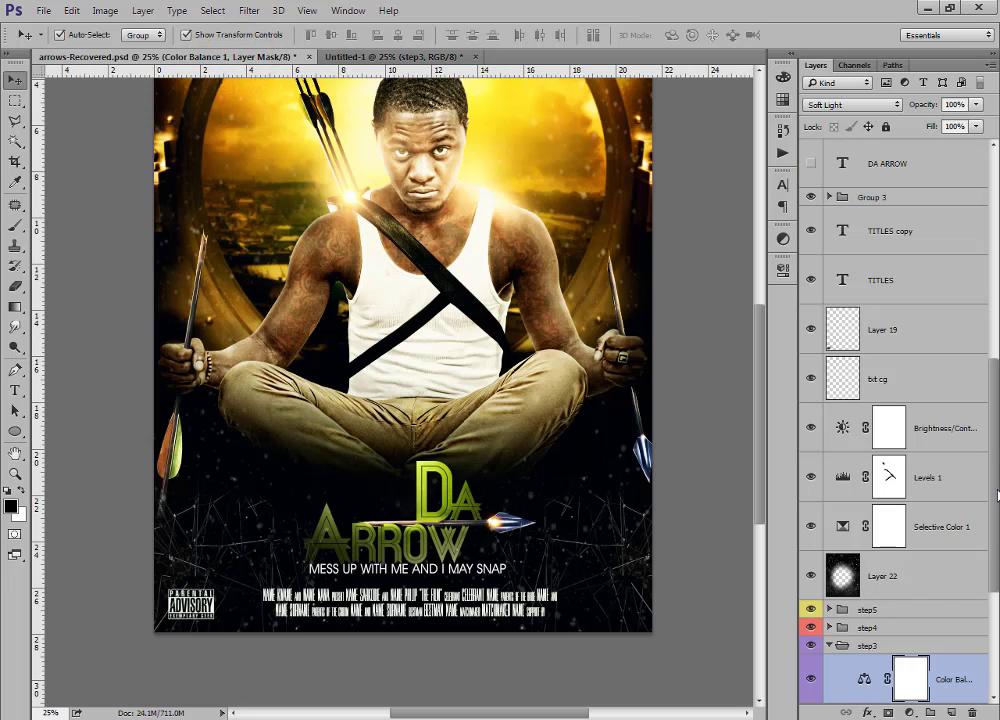
scroll(991, 510, "down", 3)
left_click(830, 433)
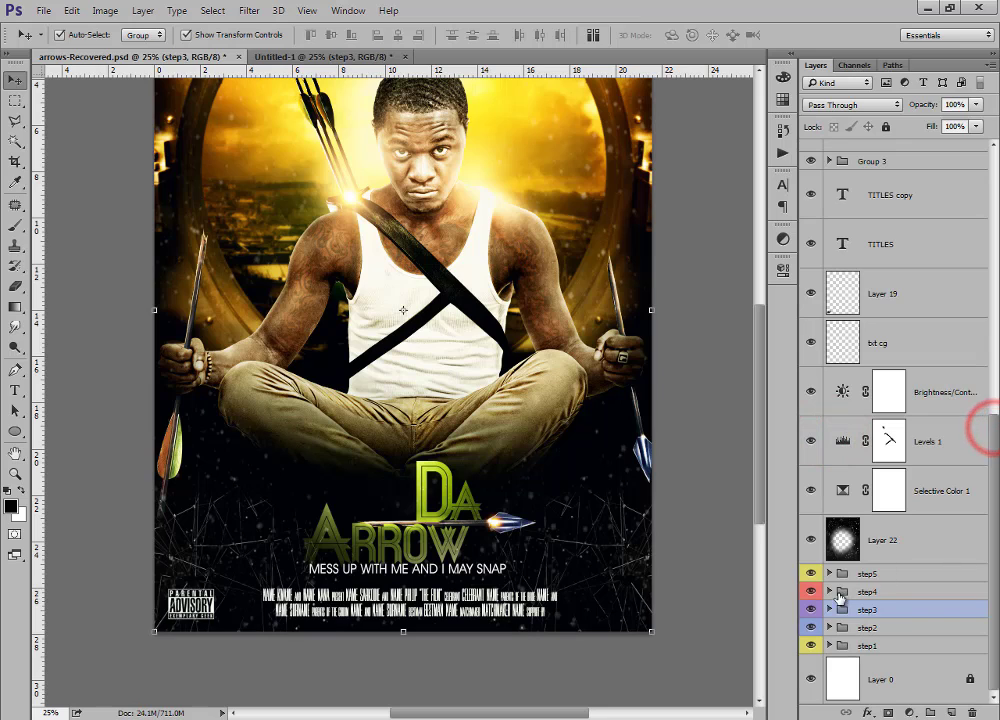
left_click(829, 592)
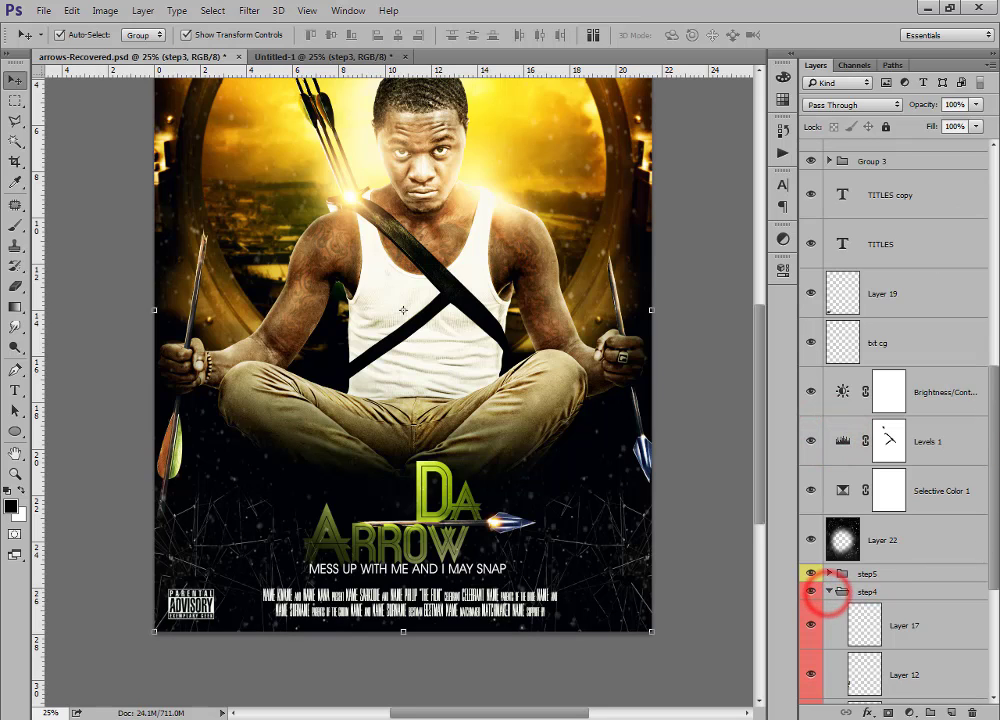
scroll(990, 420, "down", 3)
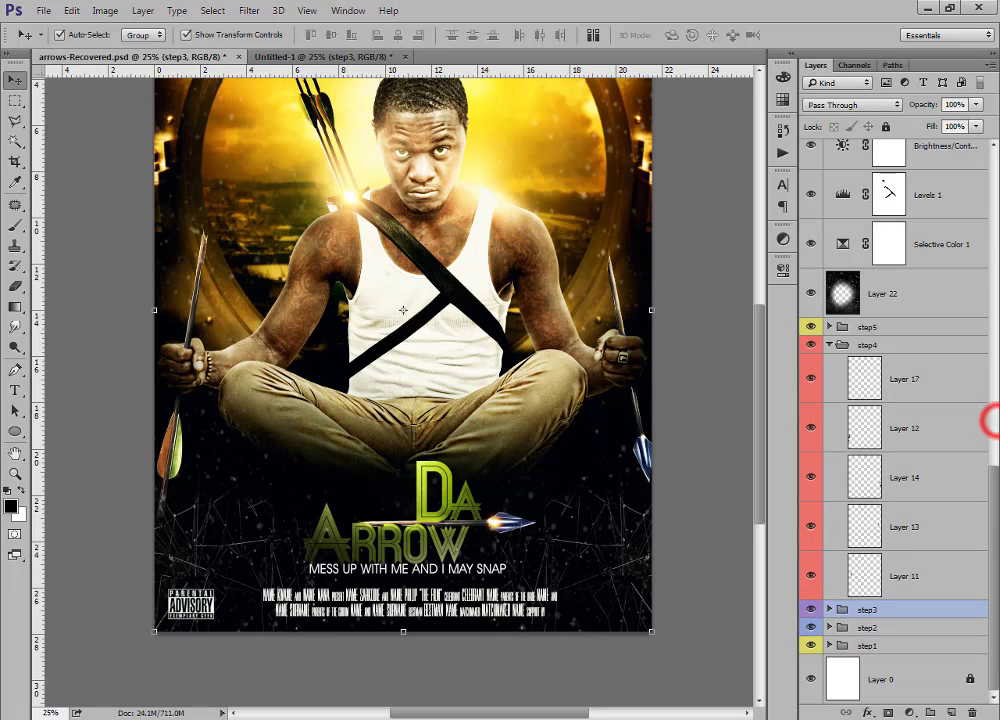
left_click(813, 428)
left_click(813, 428)
left_click_drag(816, 576, 815, 525)
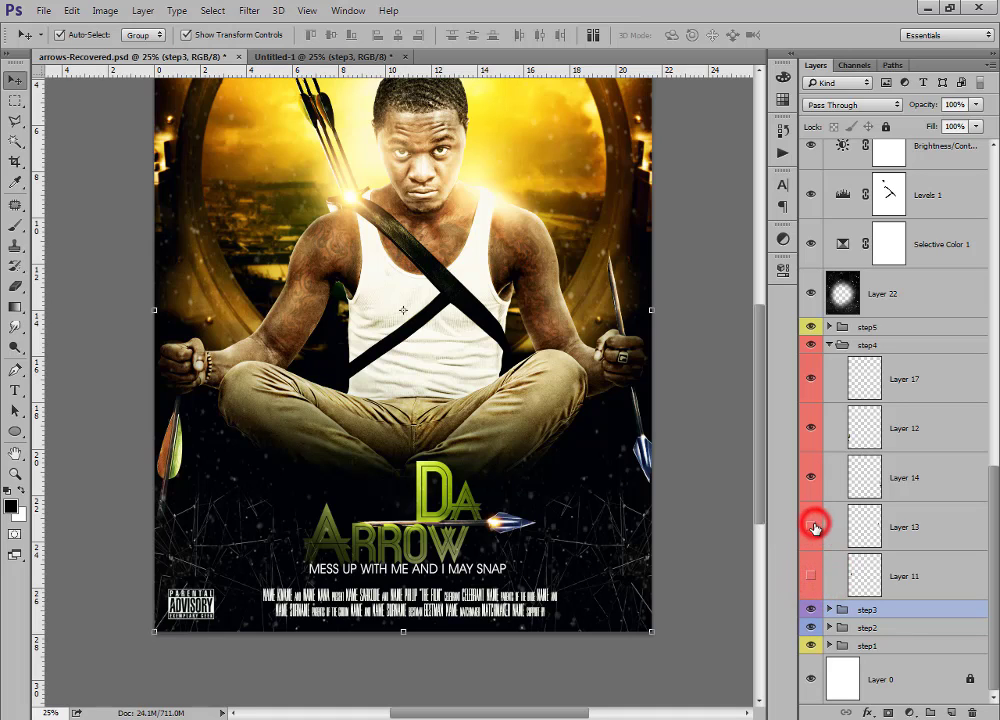
left_click(810, 527)
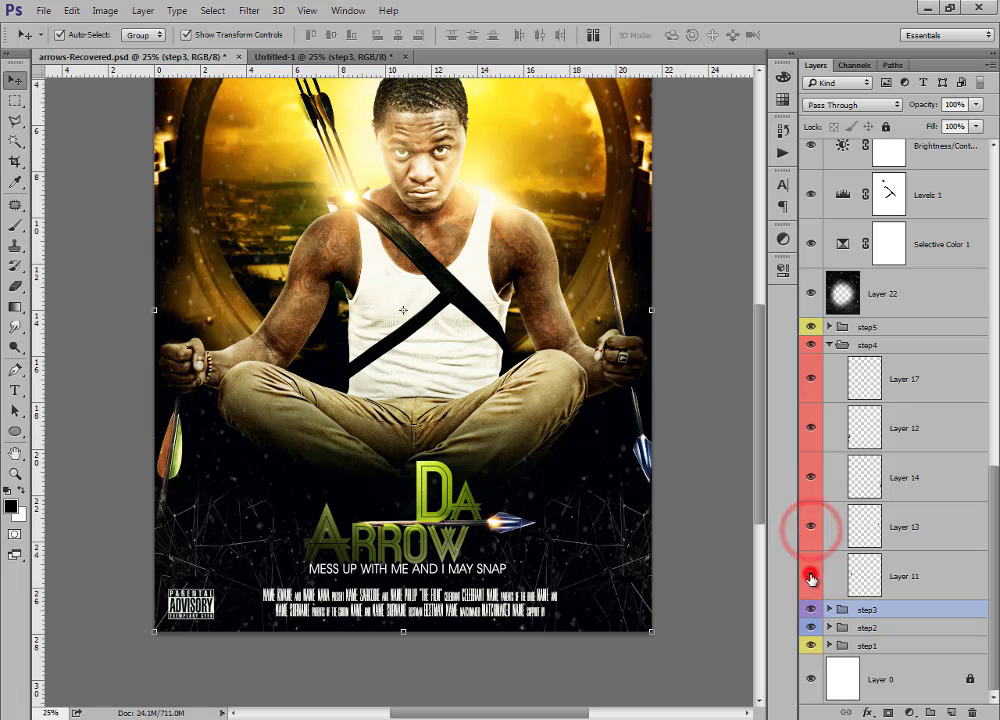
left_click(810, 577)
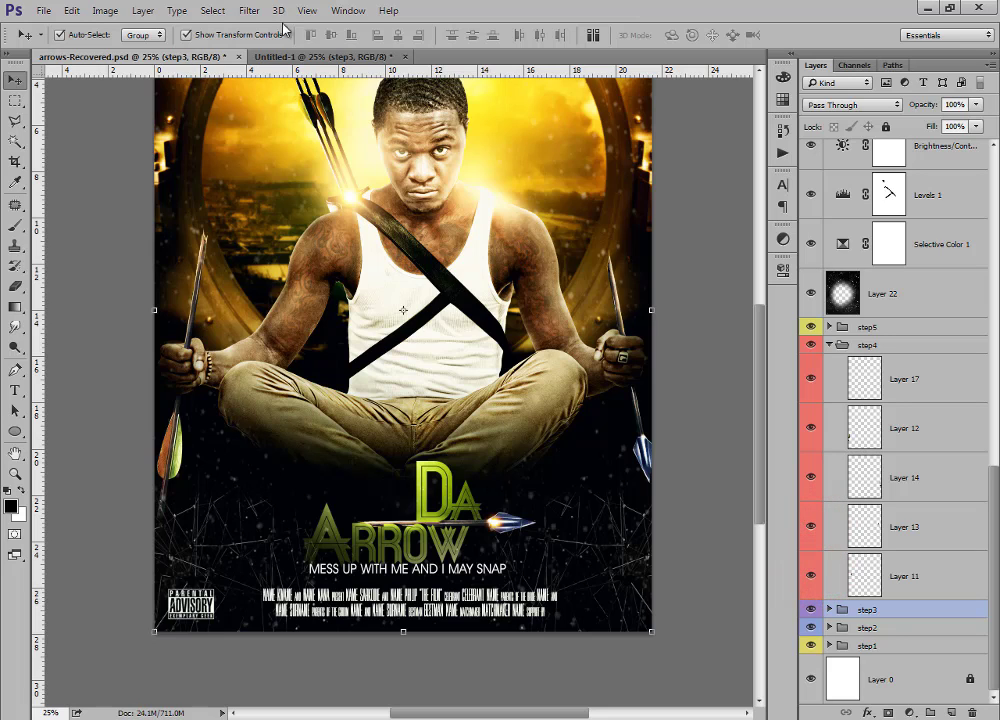
Edit the Color Balance in Untitled-1's step3 group, setting midtone Yellow–Blue to -32 and, after trying +88, Magenta–Green to +42.
left_click(332, 56)
left_click(828, 149)
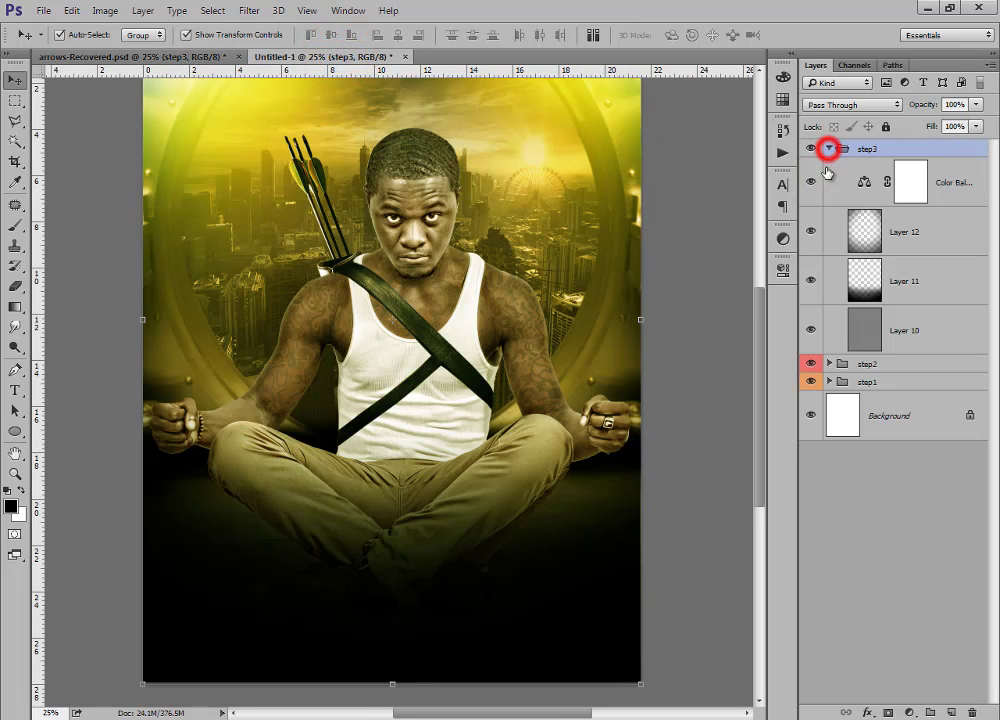
left_click(864, 182)
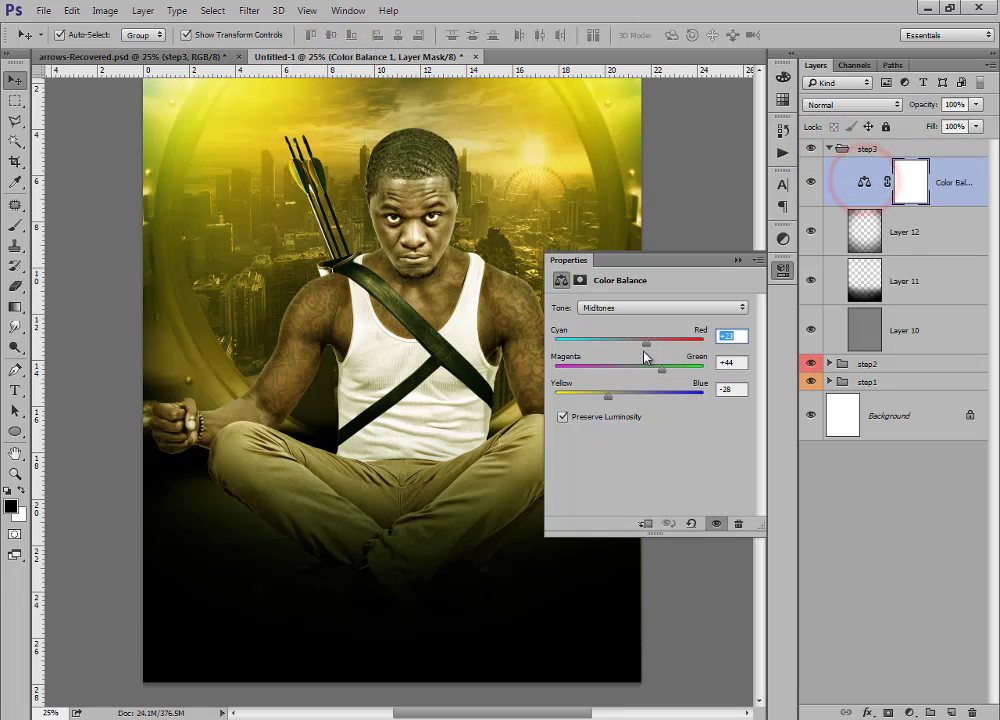
left_click_drag(599, 398, 597, 398)
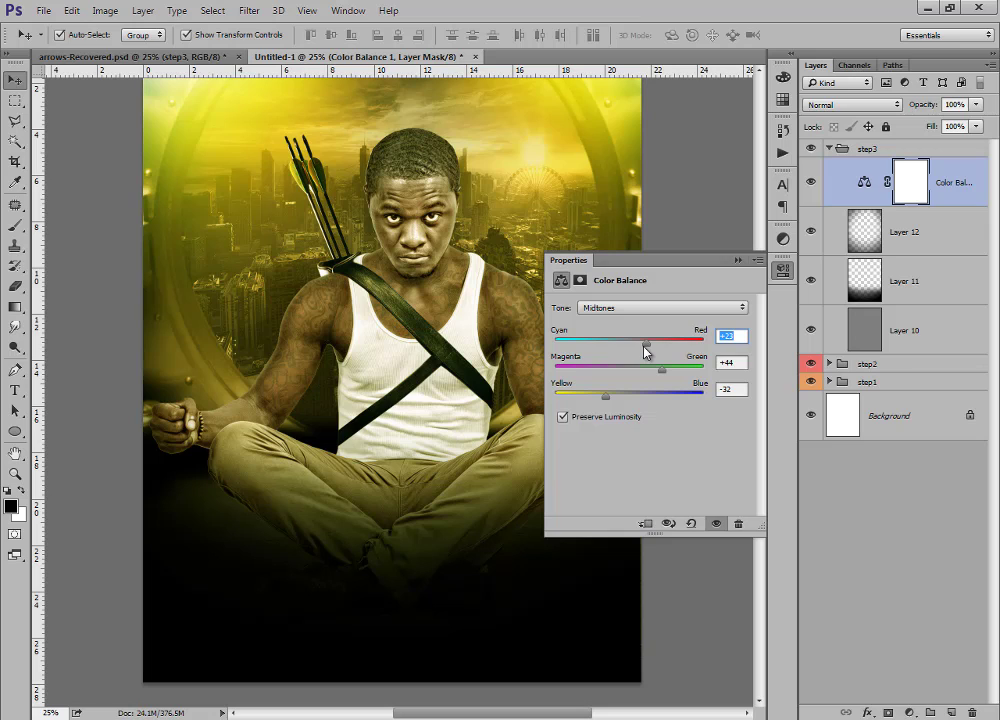
double_click(735, 364)
type("+88")
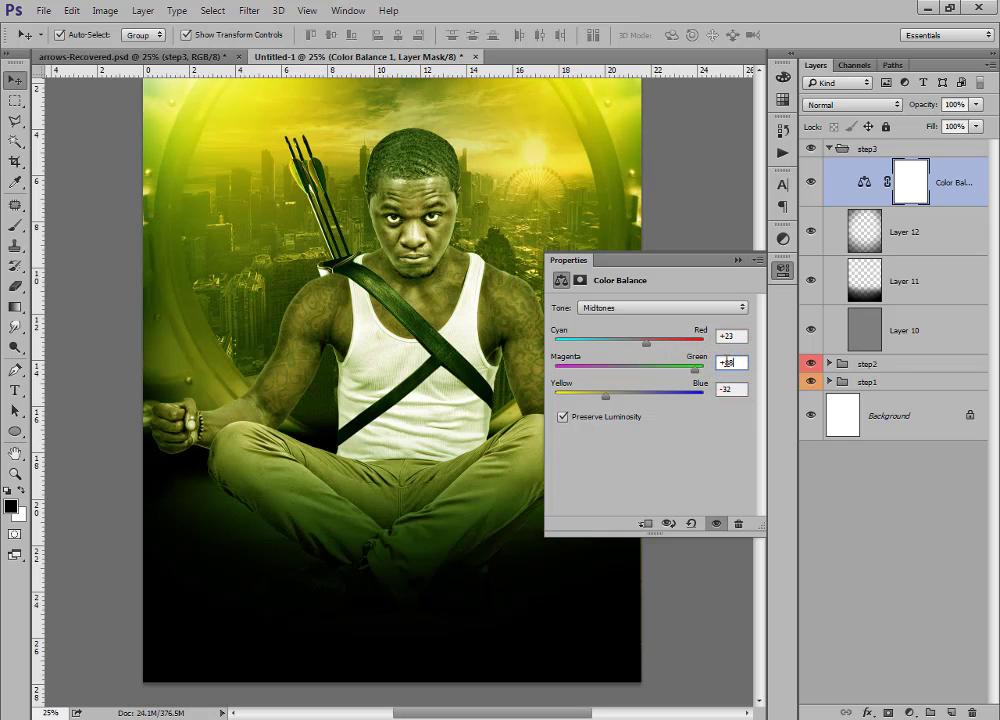
double_click(737, 364)
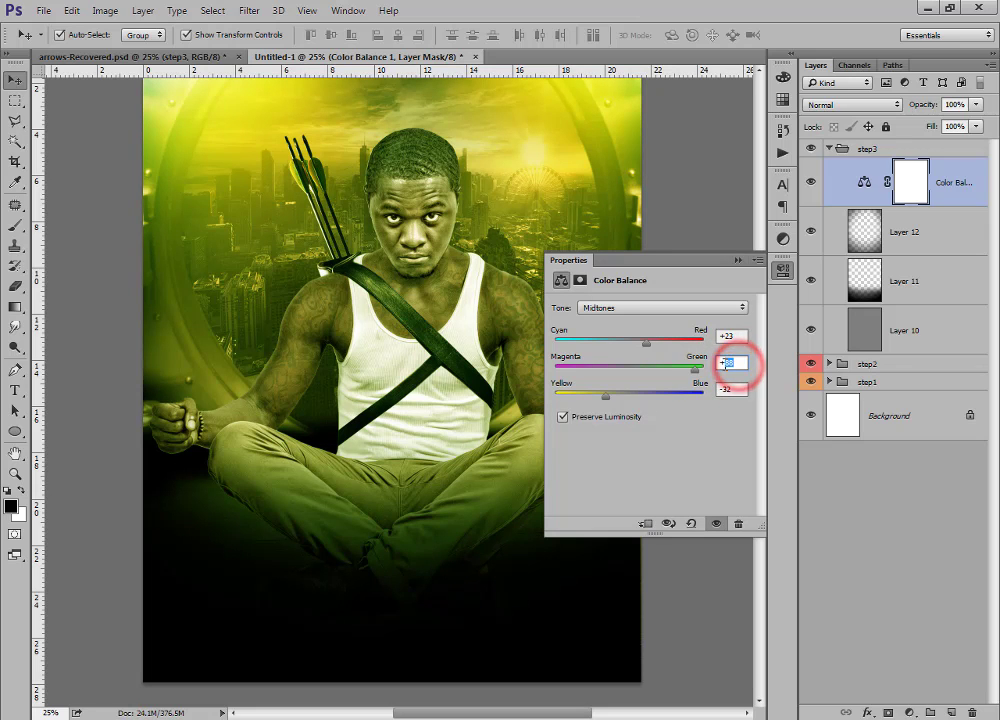
type("42")
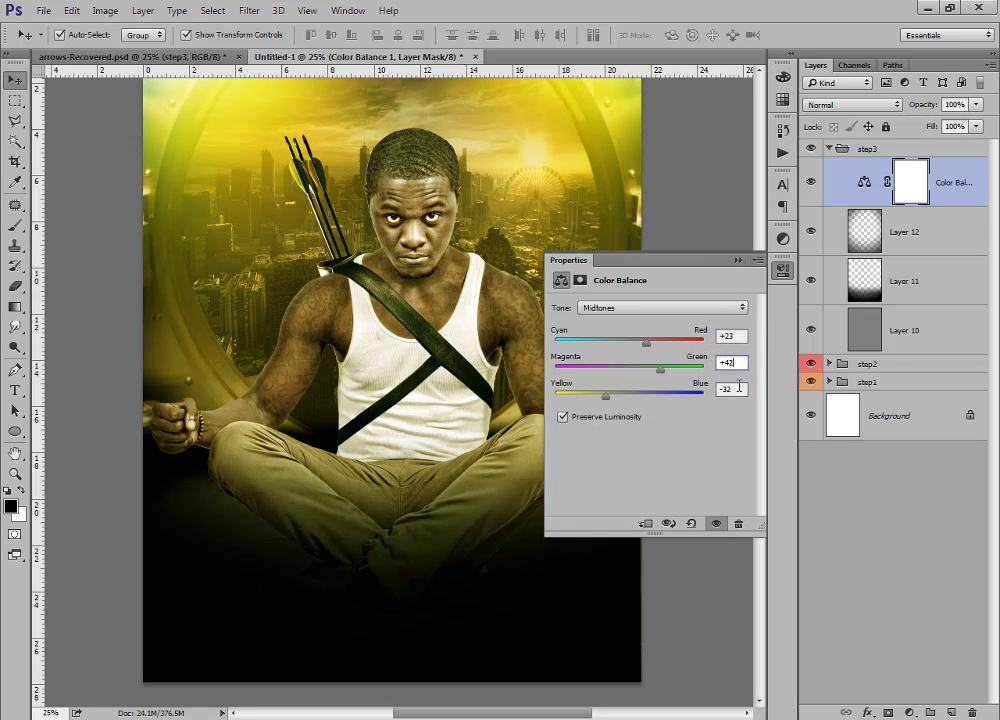
Try a midtone Yellow–Blue value of -42, settle on -28 and close the Color Balance settings.
left_click_drag(605, 401, 599, 402)
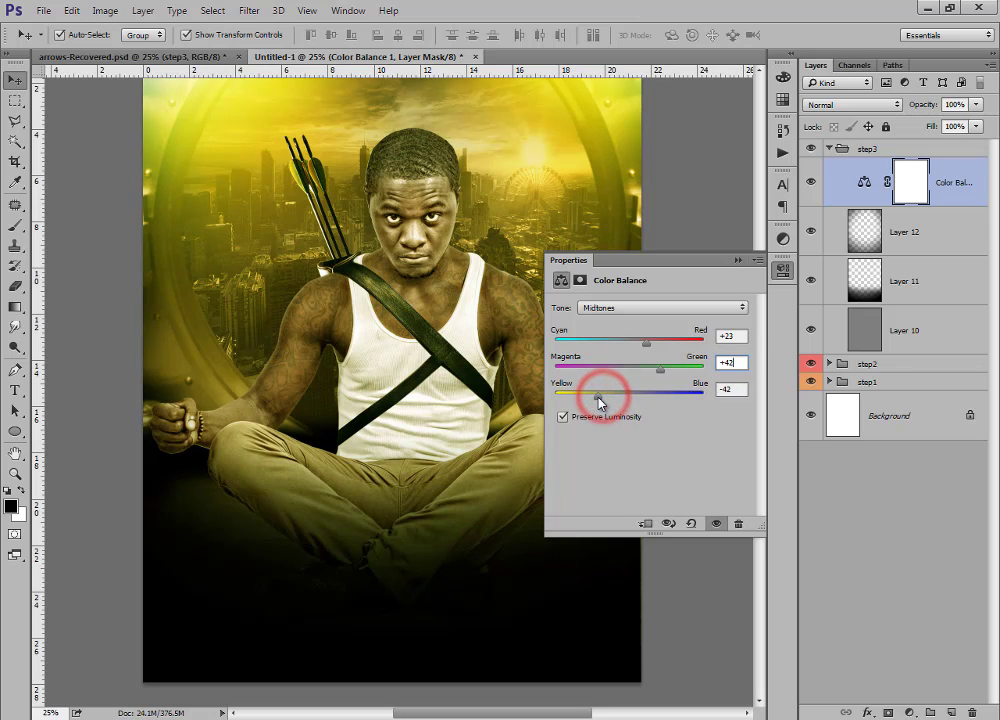
double_click(737, 389)
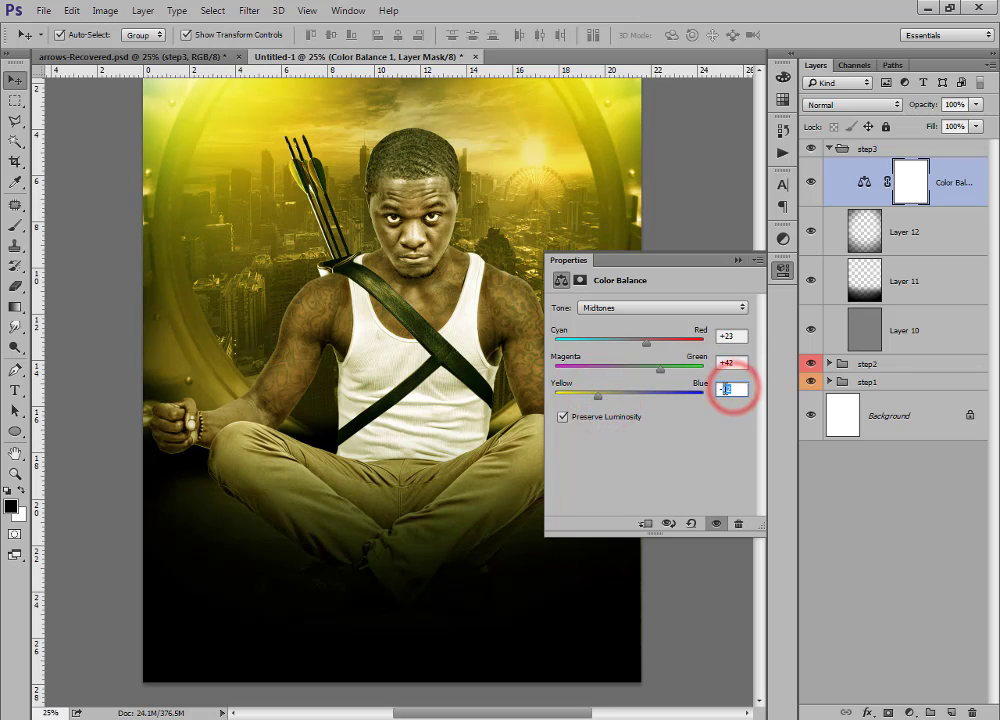
type("-28")
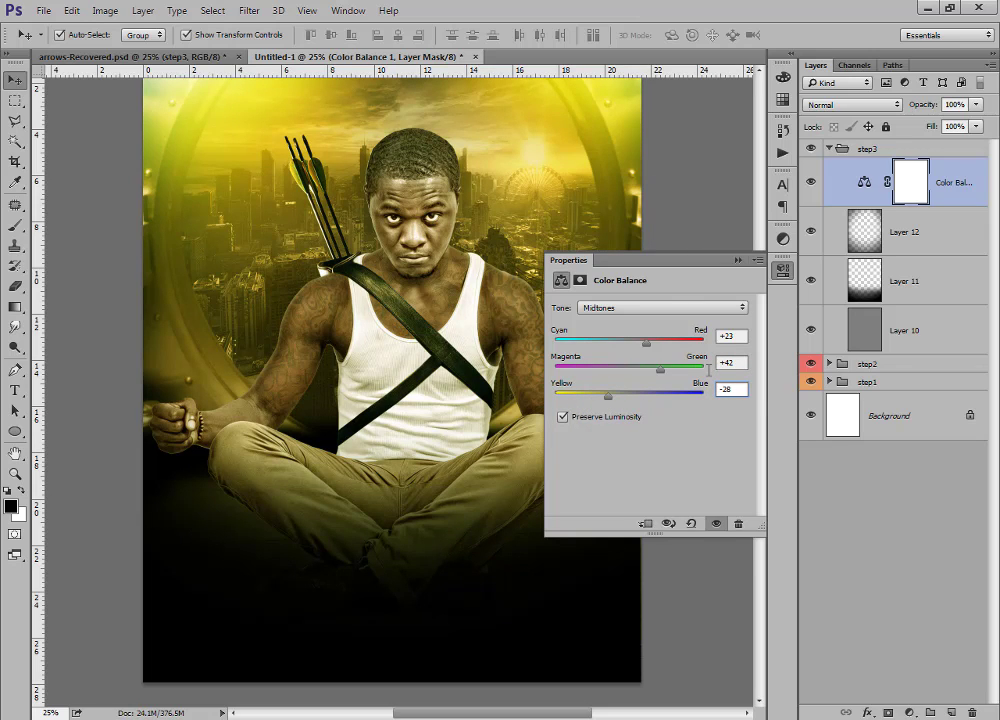
left_click(736, 261)
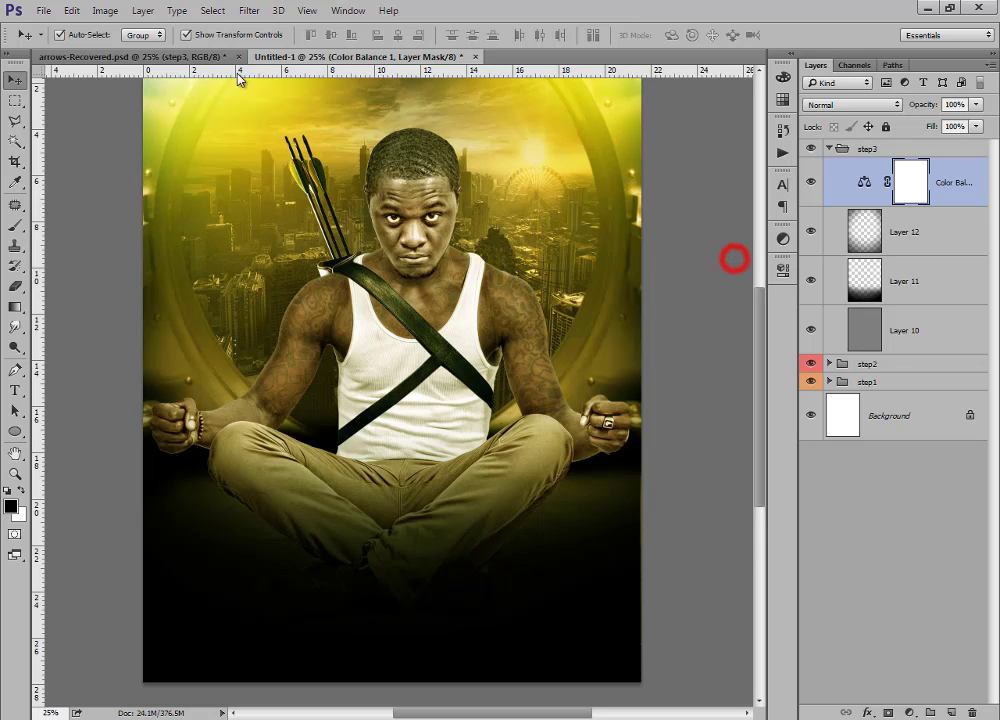
Check the Midtones and Highlights settings of step3's Color Balance in arrows-Recovered.psd, and list the layers of the step4 group.
left_click(210, 57)
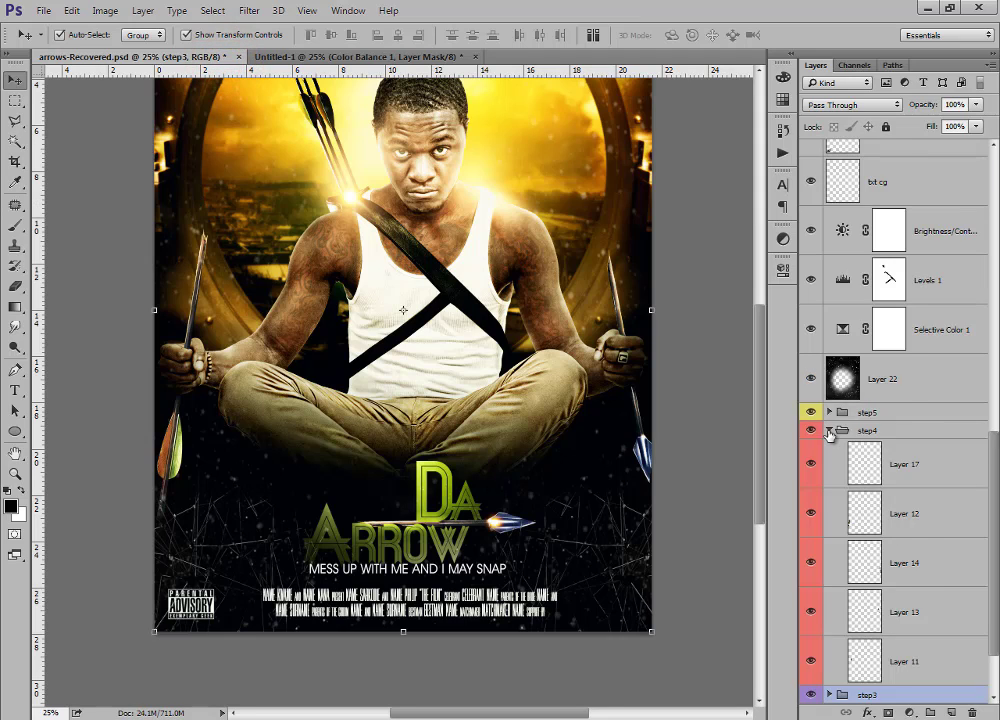
left_click(829, 430)
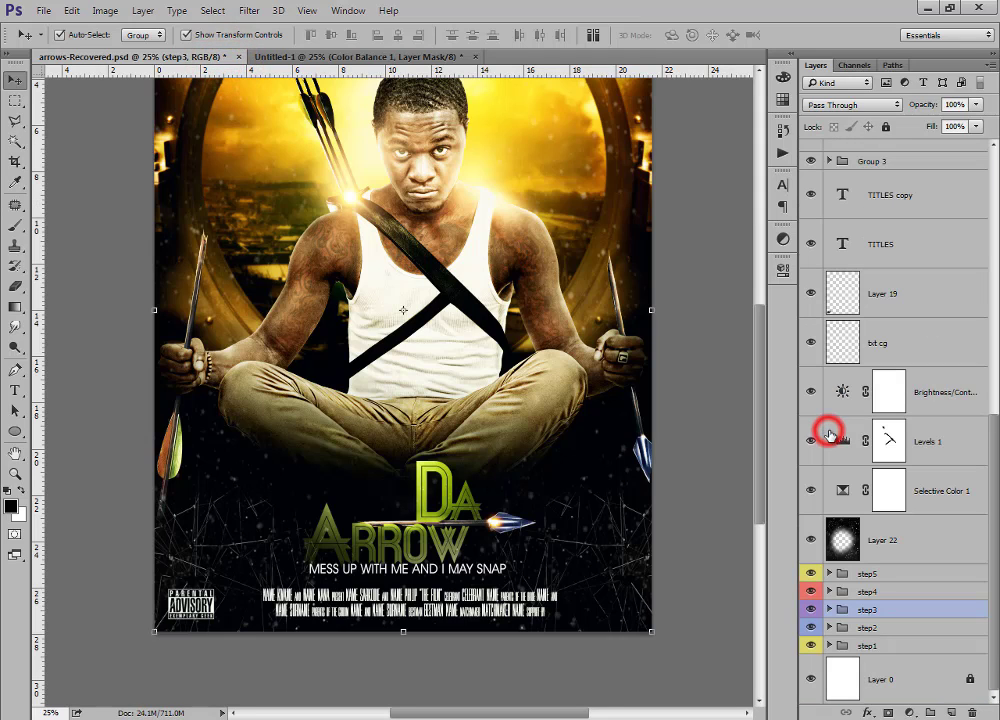
left_click(829, 609)
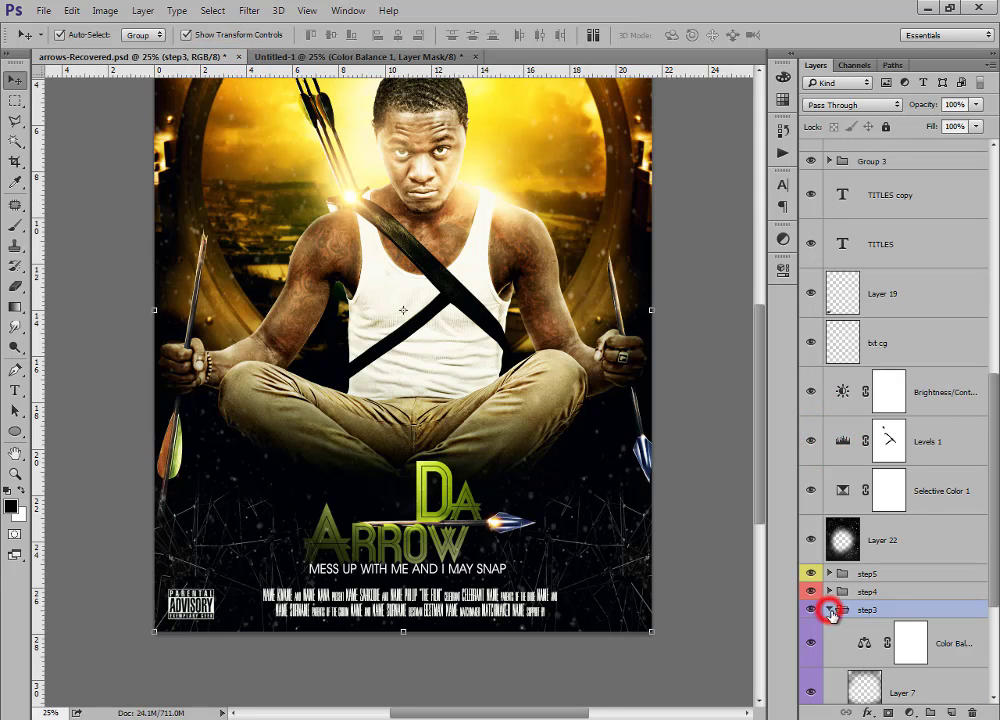
double_click(863, 640)
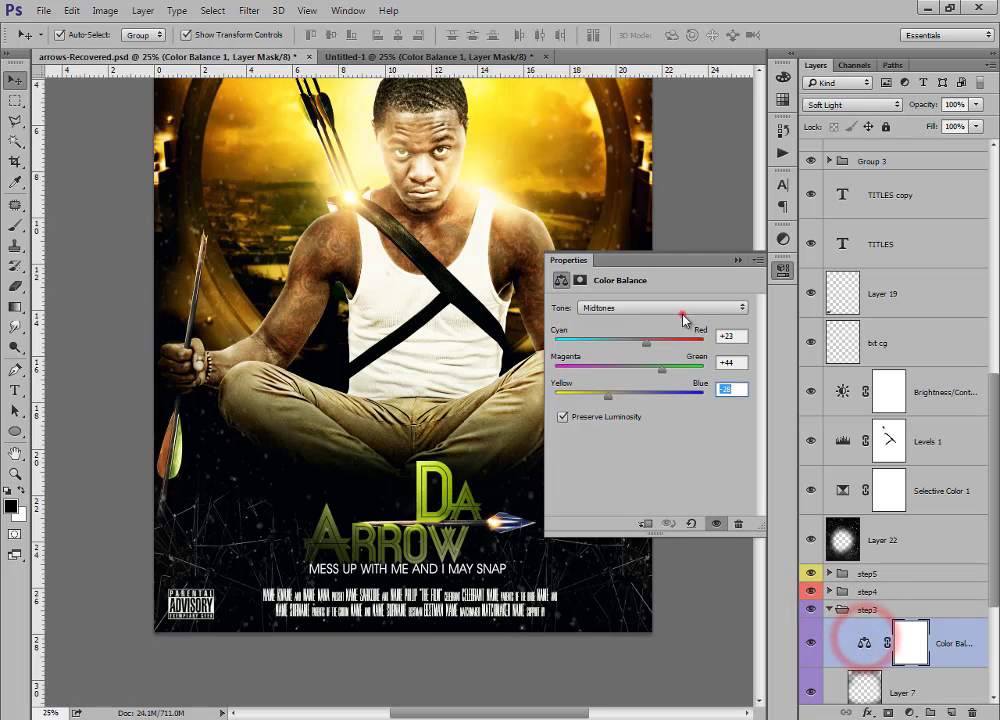
left_click(742, 307)
left_click(647, 341)
left_click(647, 309)
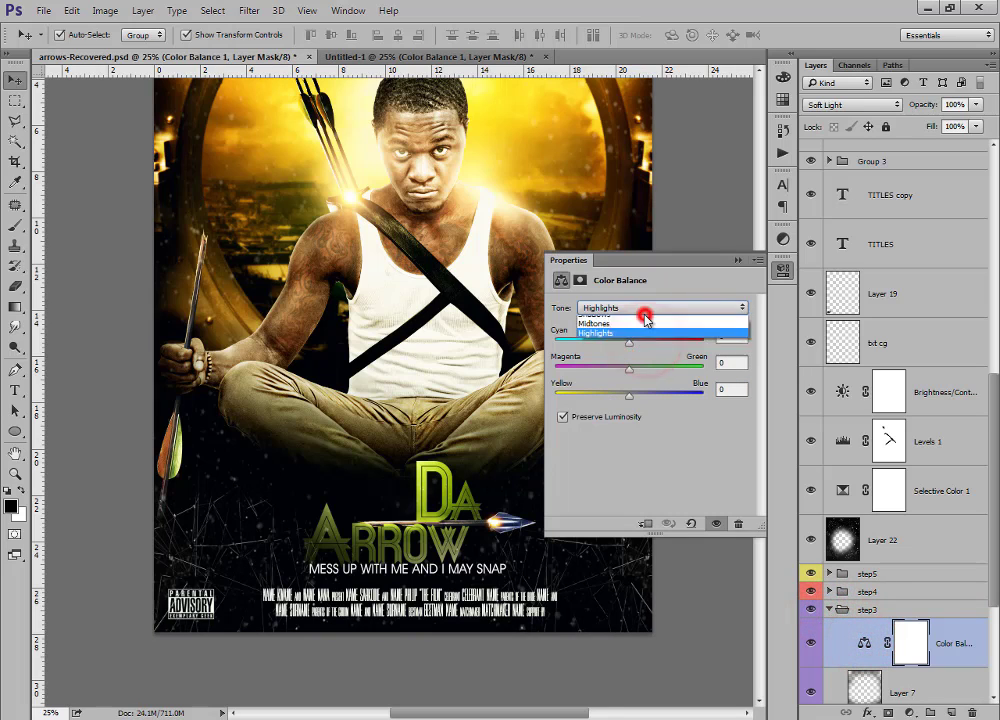
left_click(627, 329)
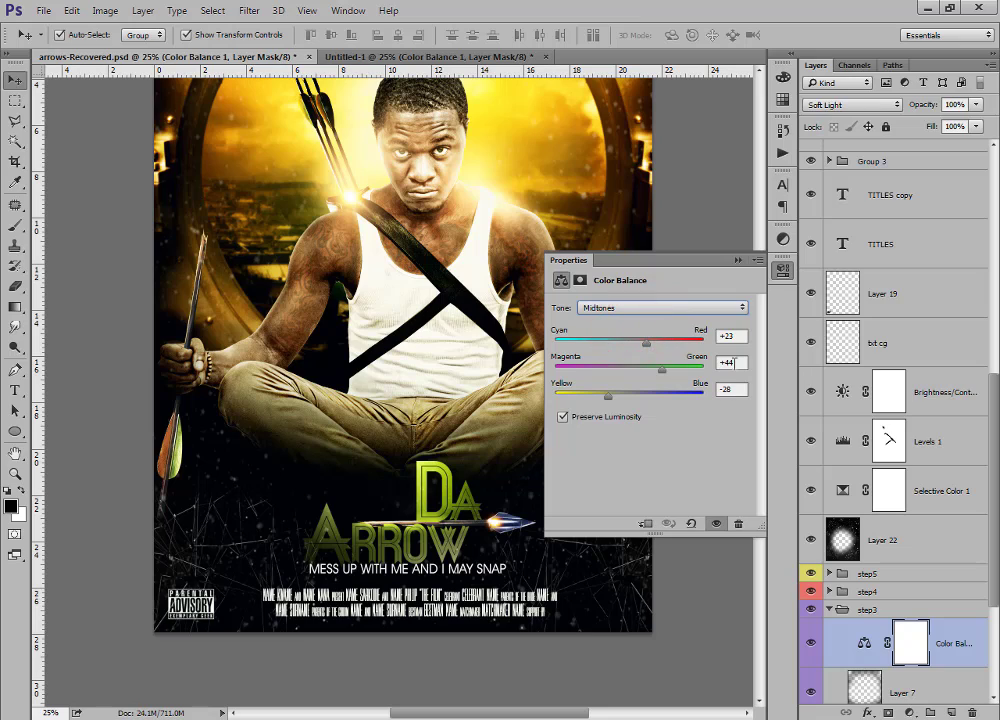
left_click(739, 260)
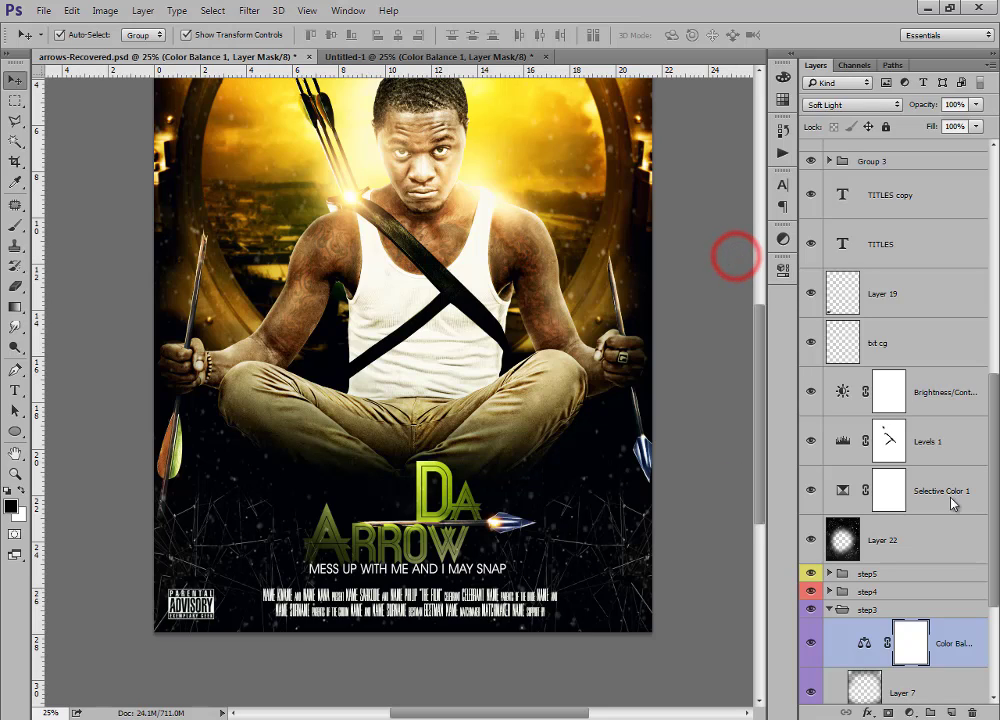
left_click(829, 609)
left_click(829, 592)
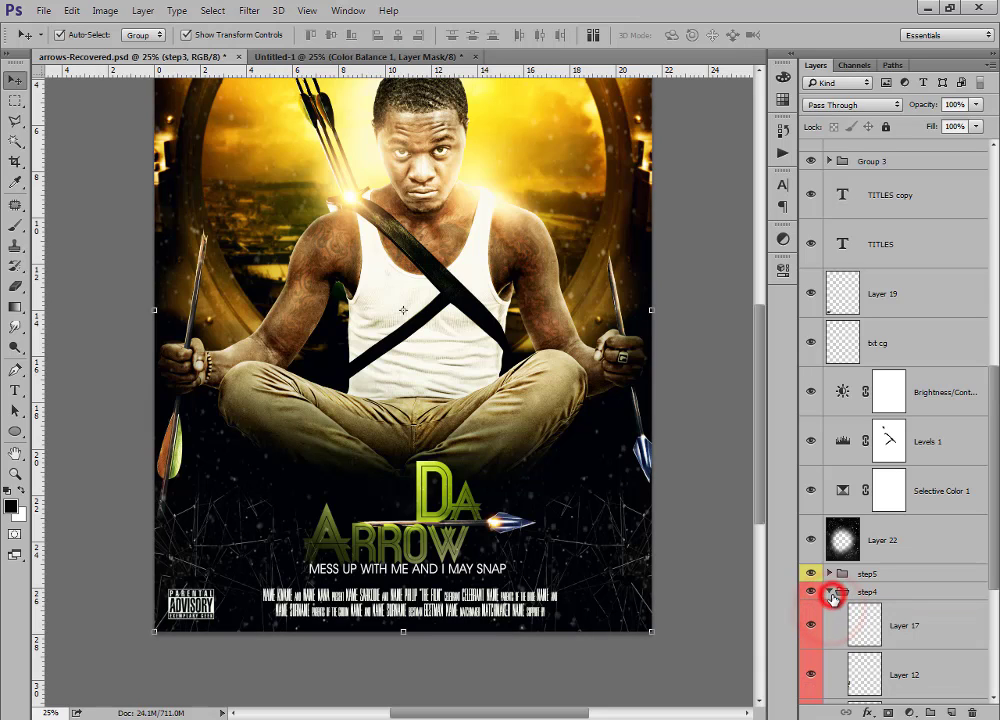
left_click_drag(995, 401, 995, 500)
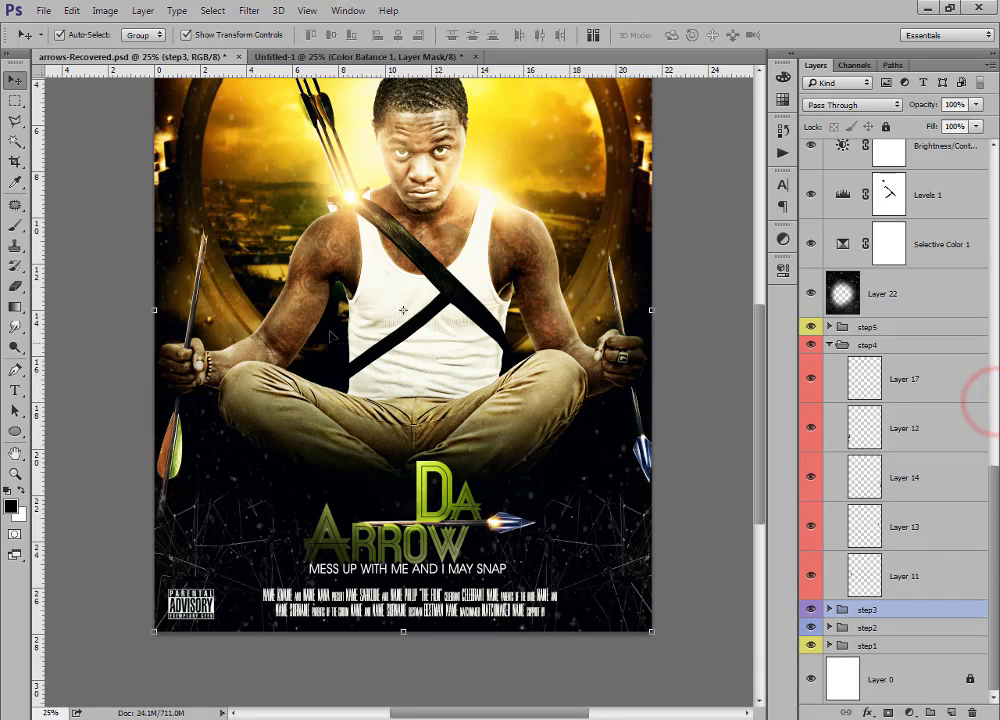
Open STOCK.psd from the THE ARROW folder, hide Layer 15 and select Layer 11 in the ARROW group.
left_click(358, 60)
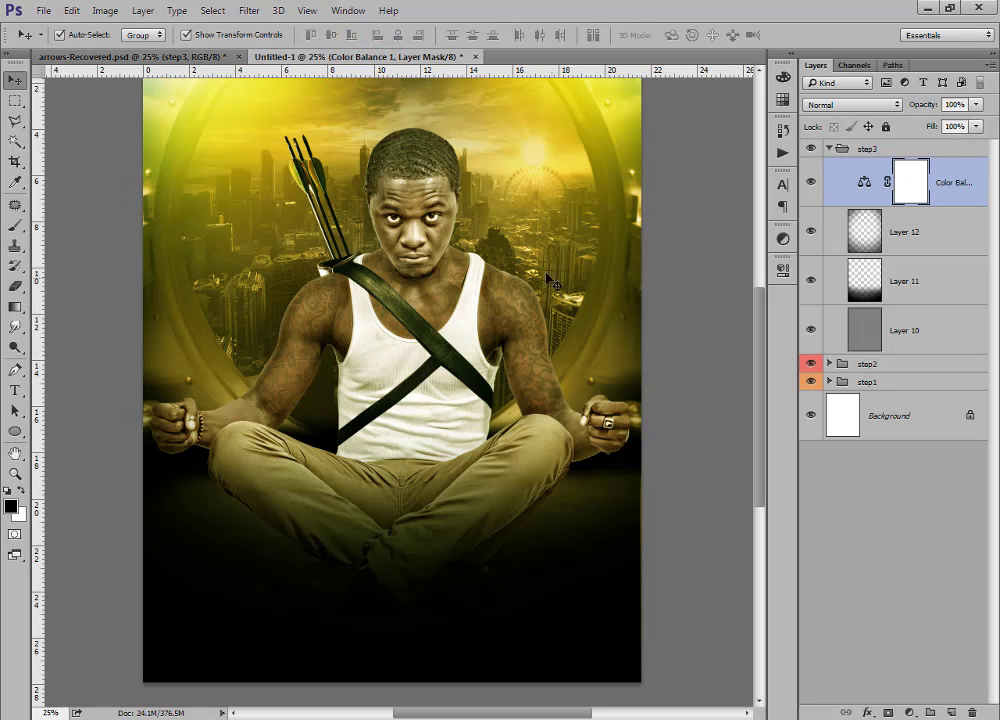
left_click_drag(552, 284, 520, 351)
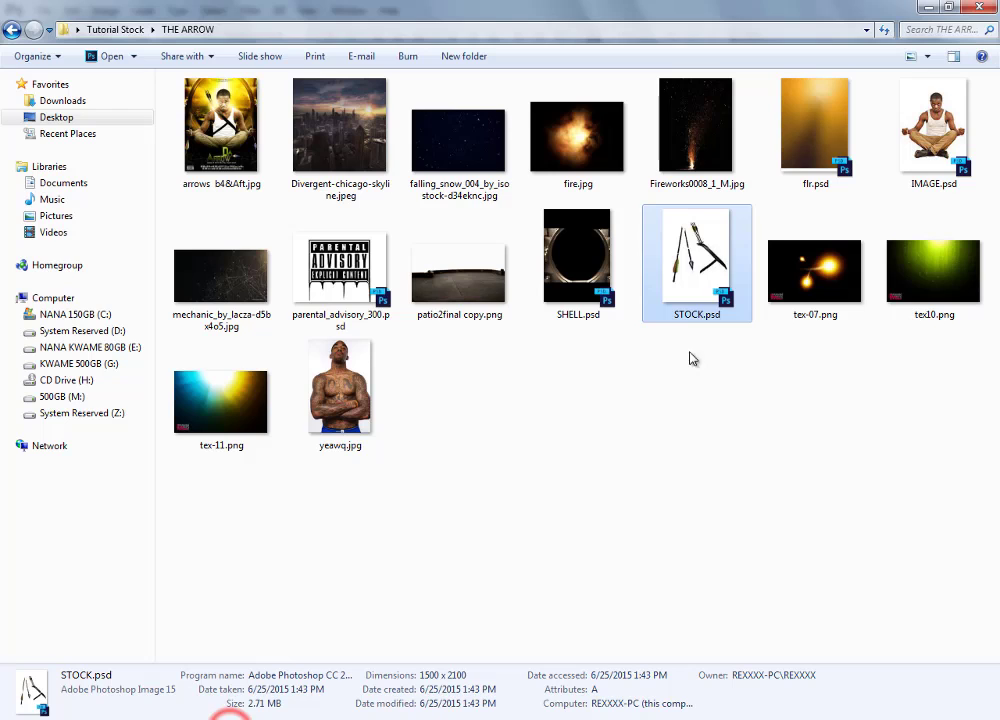
left_click_drag(695, 265, 485, 575)
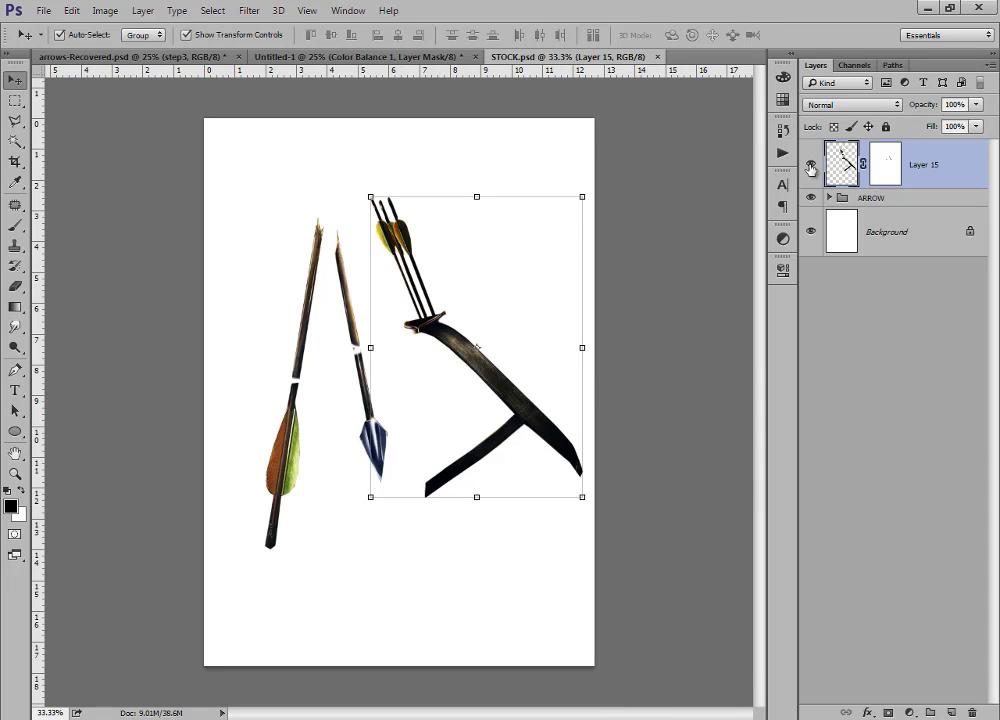
left_click(810, 166)
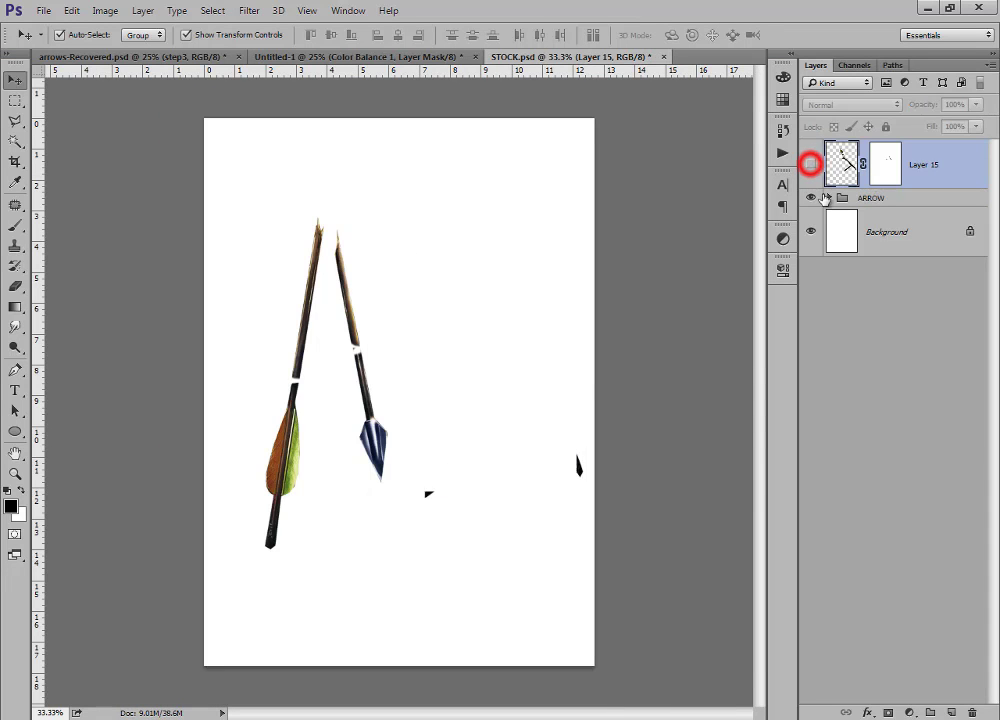
left_click(829, 197)
left_click(890, 388)
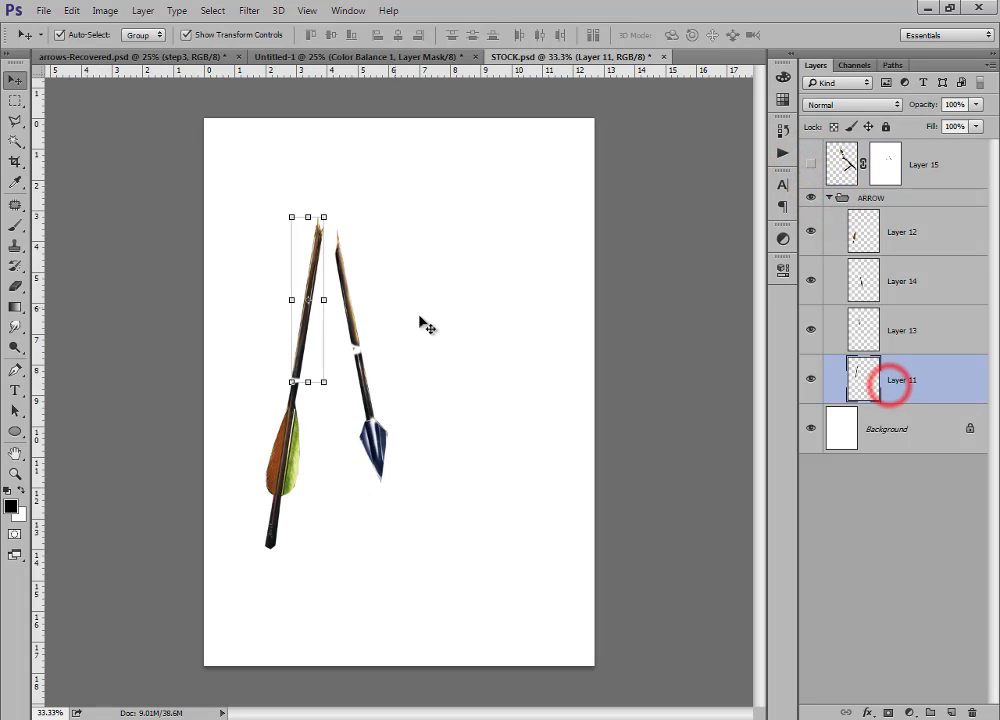
Set the Move tool to auto-select layers and copy Layer 11's broken arrow shaft into Untitled-1, over the fist with the bracelet.
left_click_drag(315, 263, 322, 226)
left_click(143, 36)
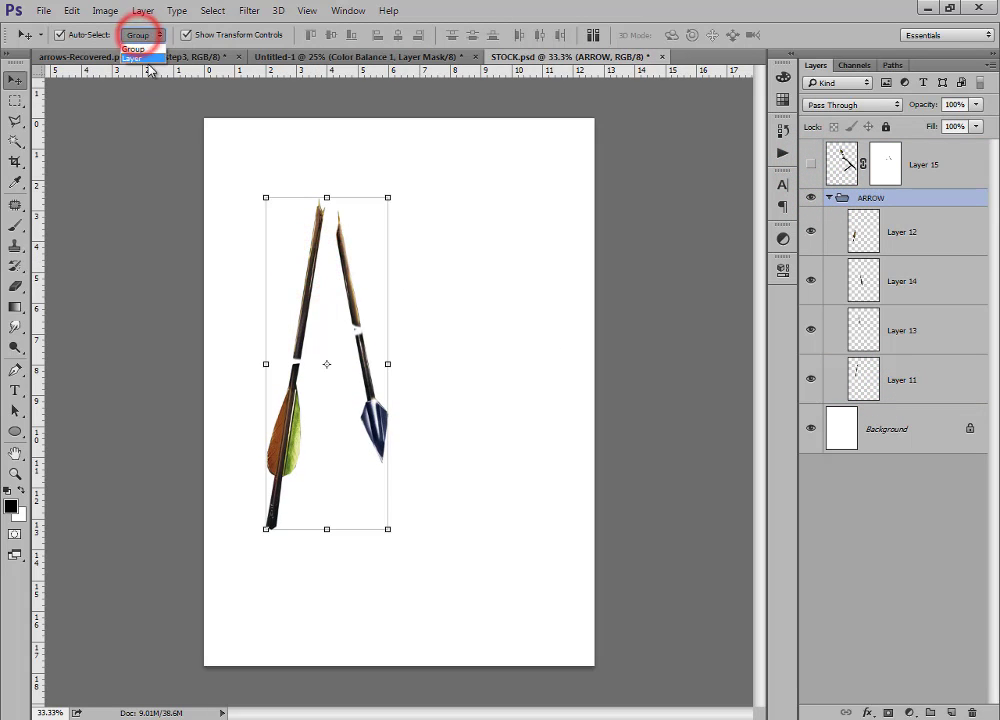
left_click(147, 60)
left_click_drag(313, 243, 298, 130)
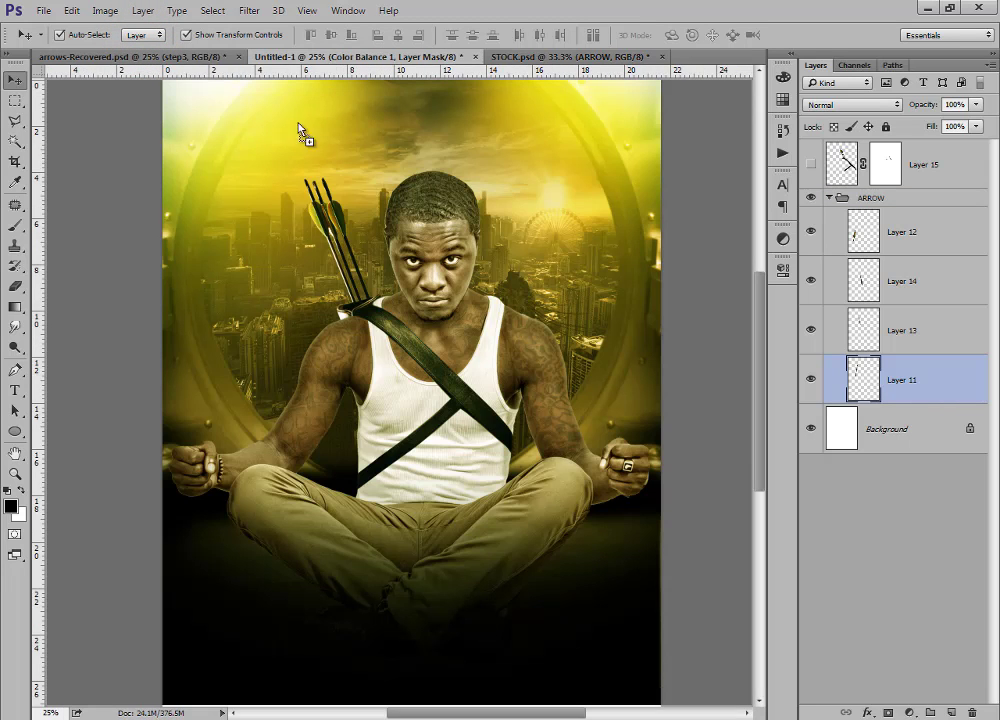
left_click_drag(213, 400, 216, 403)
left_click(170, 57)
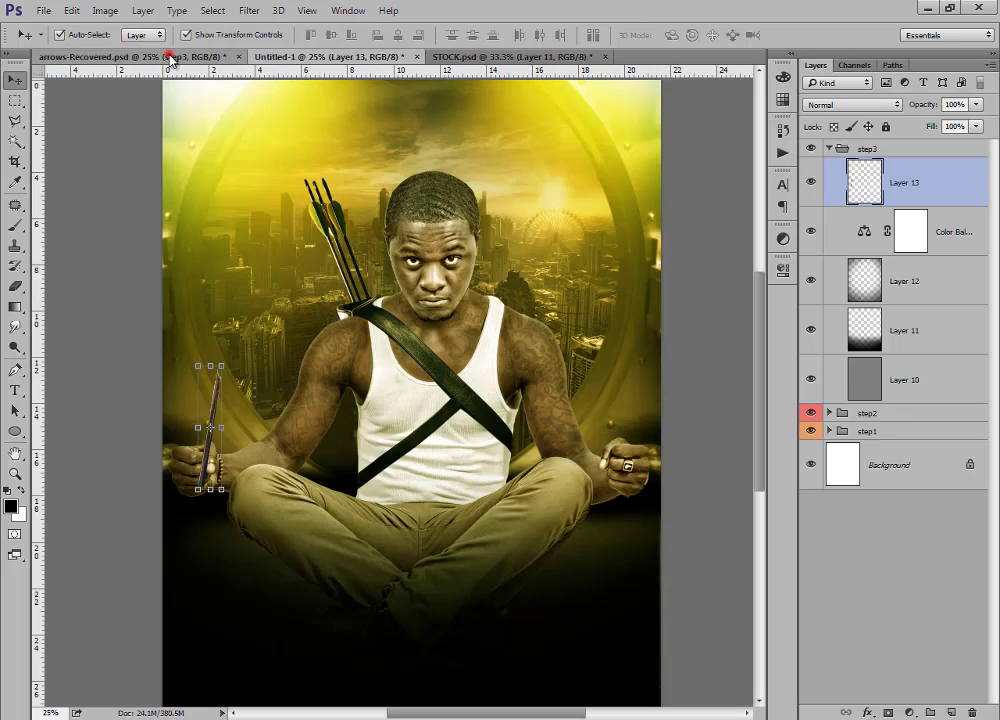
left_click(326, 57)
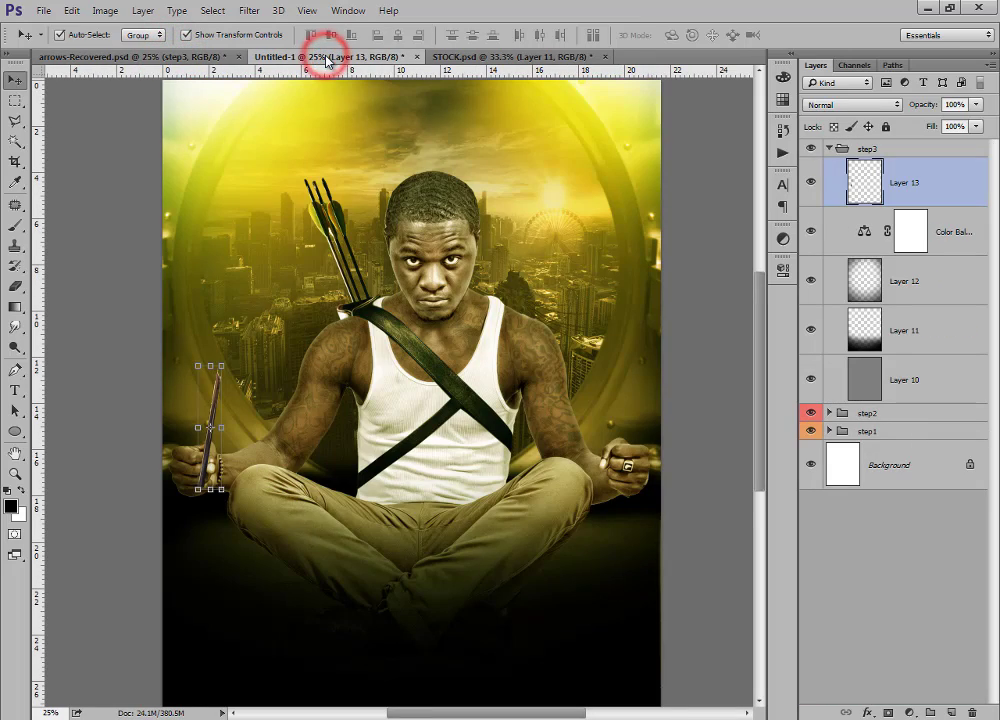
Move Layer 13 out of the step3 group to the top of the layer stack and collapse step3.
key("ctrl+plus")
left_click_drag(346, 241, 363, 327)
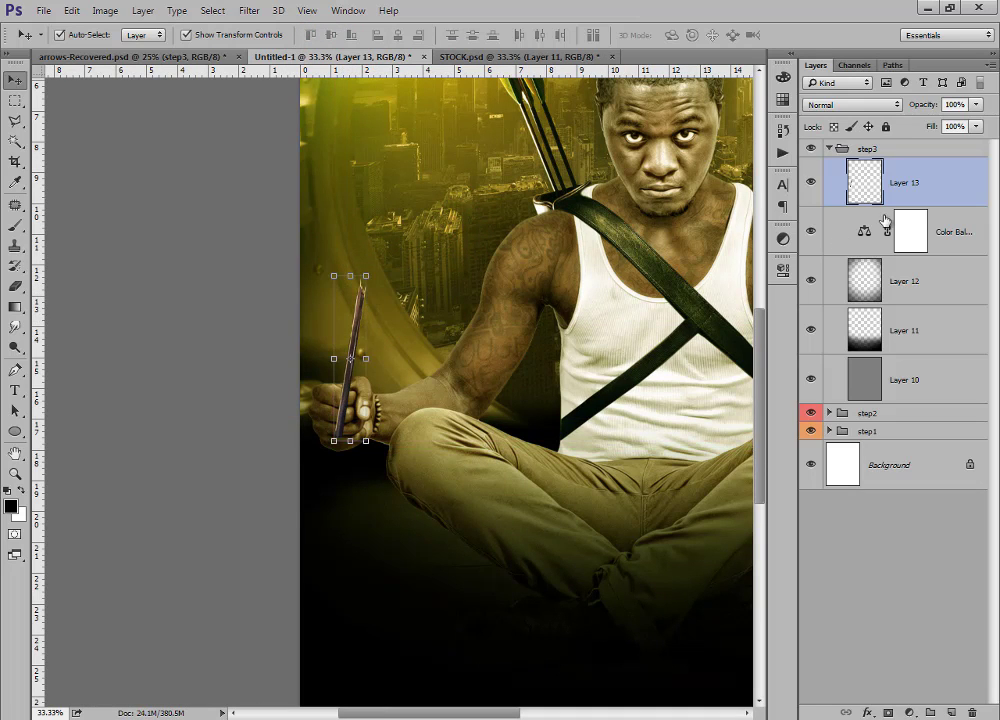
key("ctrl+]")
left_click(828, 199)
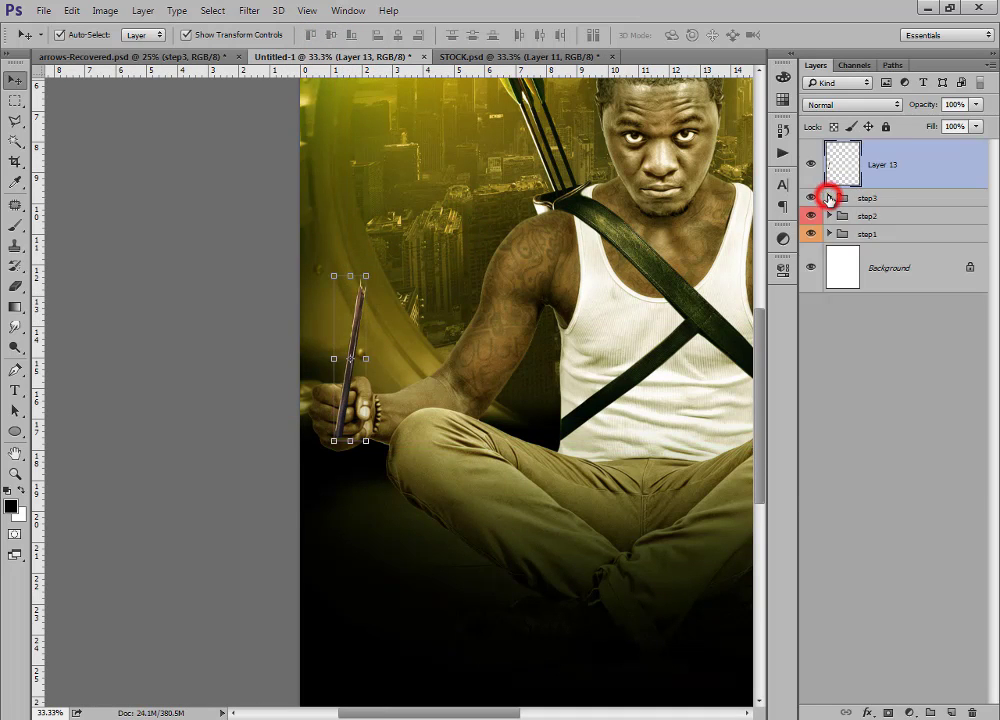
Adjust the arrow shaft's position over the fist and add a layer mask to Layer 13.
mouse_move(357, 331)
left_mouse_down()
mouse_move(359, 312)
mouse_move(363, 330)
left_mouse_up()
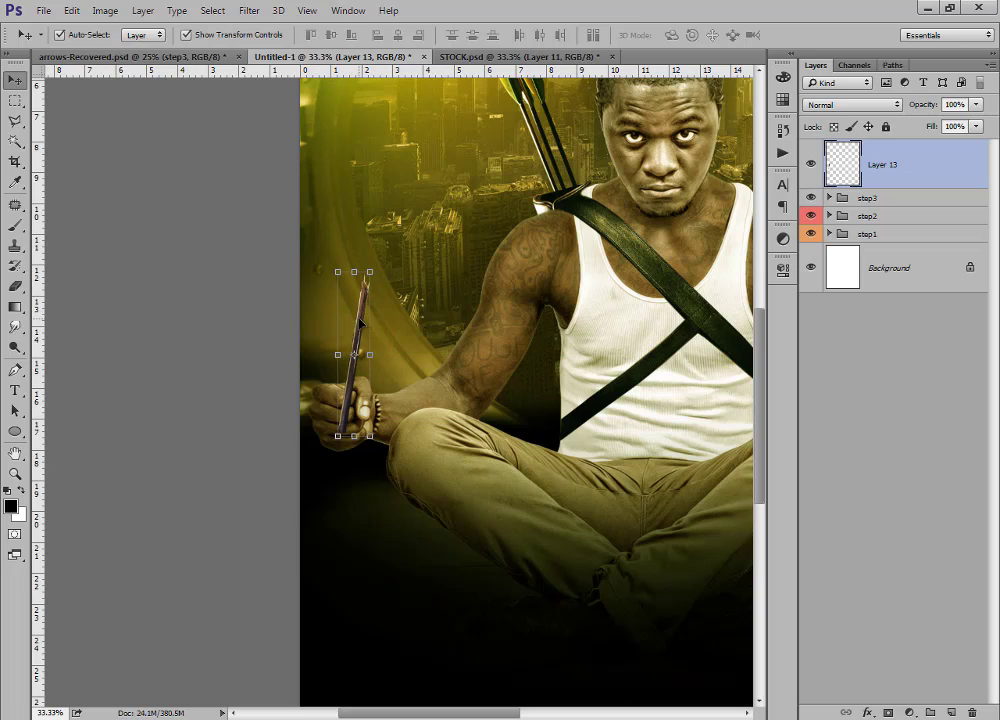
key("Left")
key("Left")
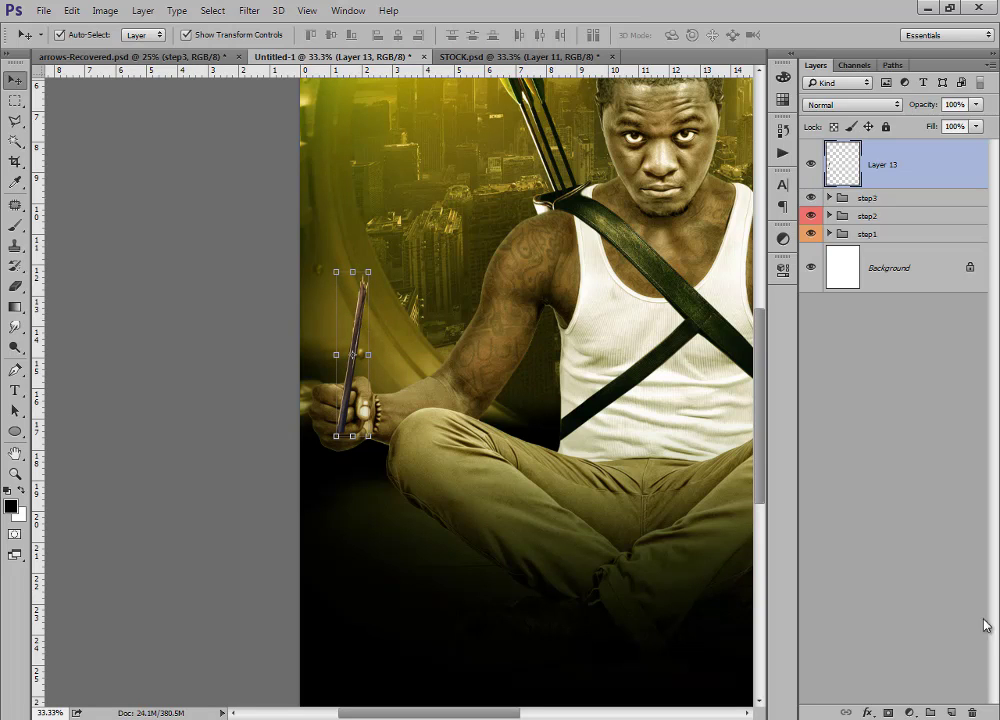
left_click(888, 712)
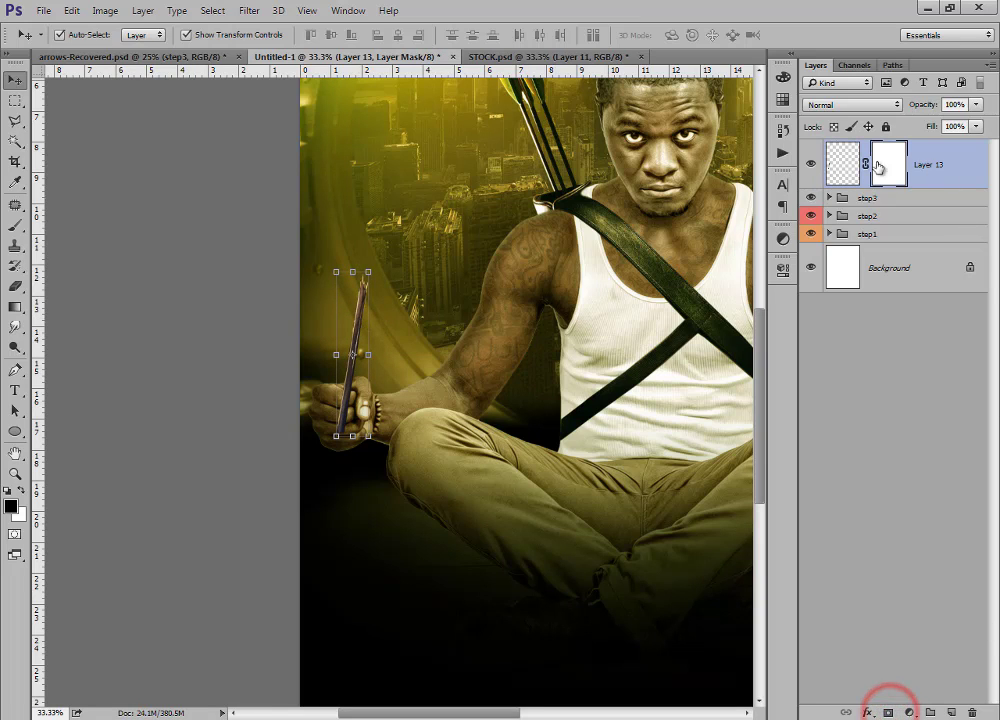
Copy the feathered arrow half from STOCK.psd into Untitled-1, align it with the shaft below the fist and add a layer mask.
left_click(512, 57)
left_click(286, 437)
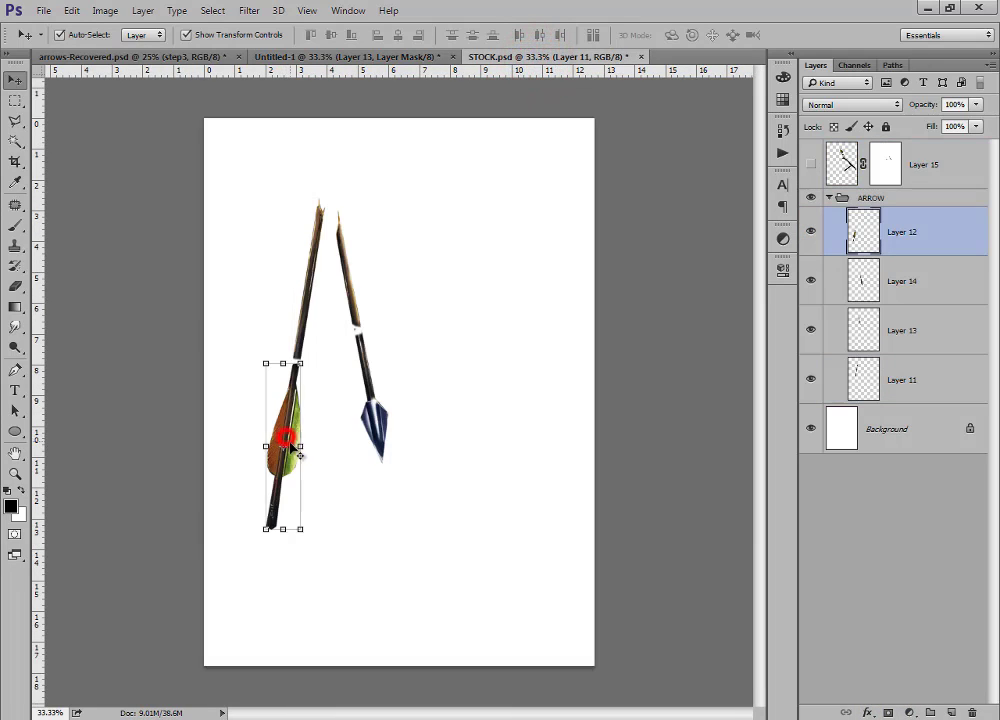
left_click_drag(286, 437, 336, 497)
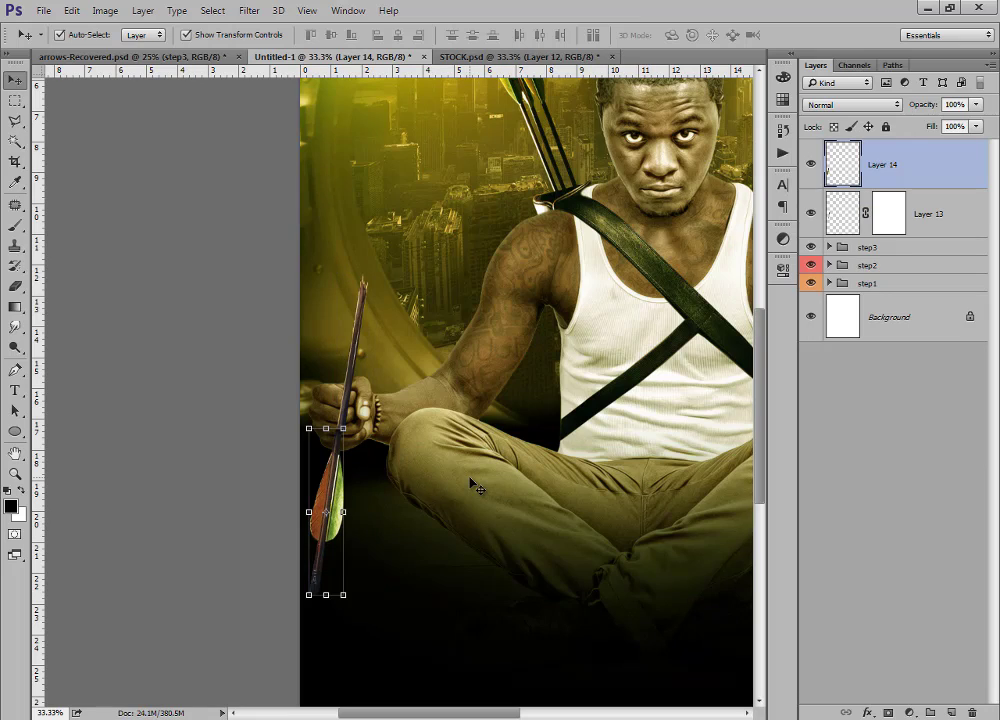
key("ctrl+plus")
key("ctrl+plus")
key("ctrl+plus")
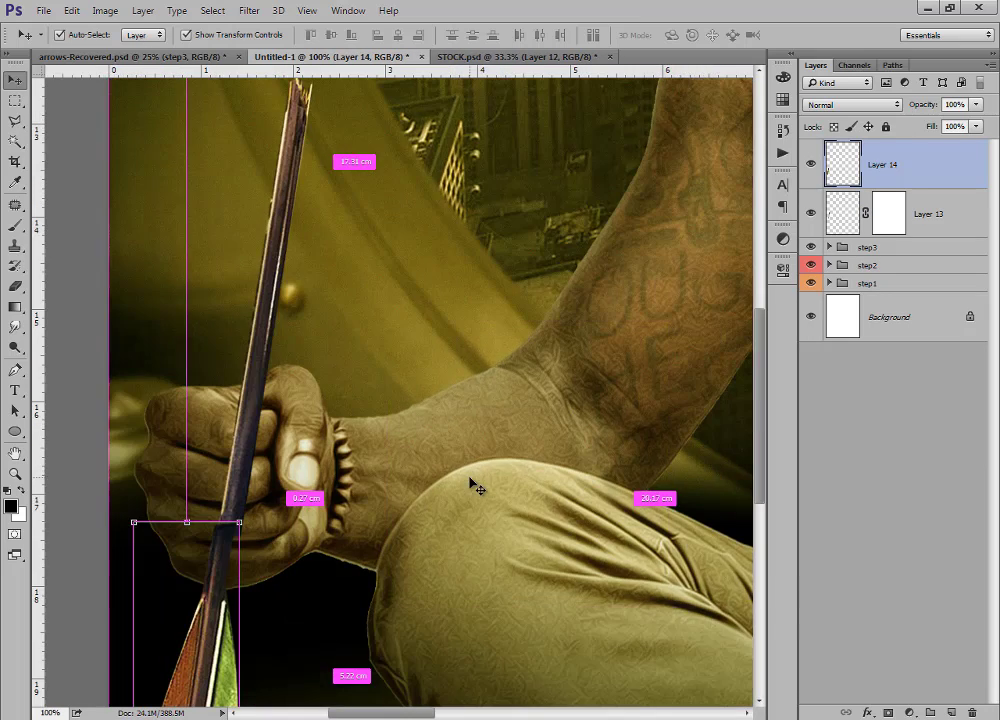
left_click_drag(379, 507, 509, 357)
left_click_drag(352, 411, 360, 418)
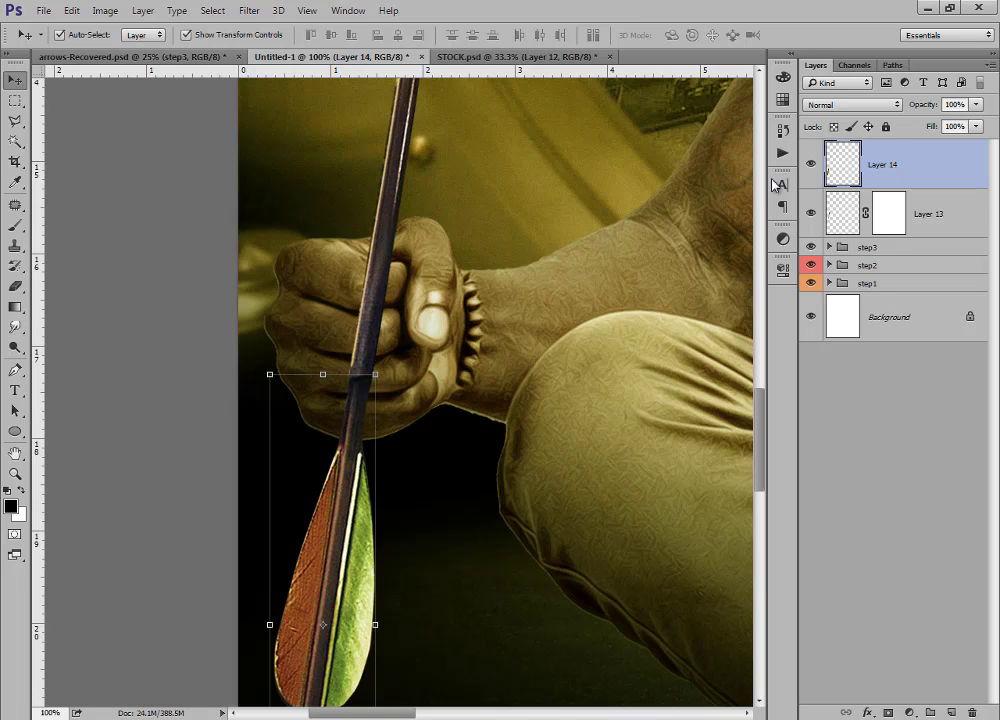
left_click(886, 712)
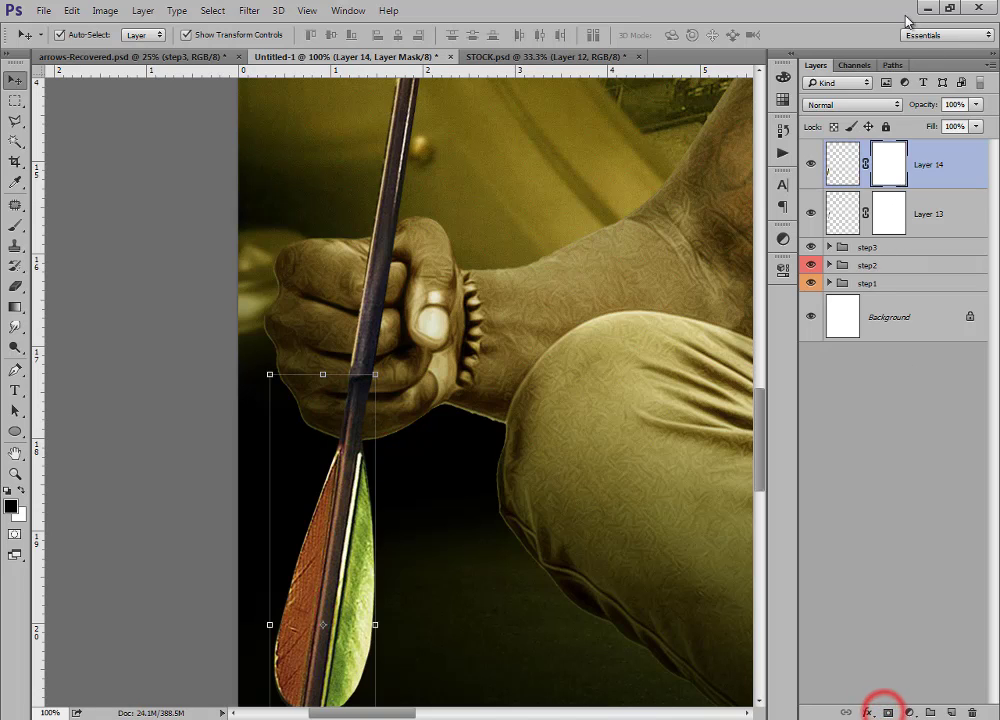
left_click(889, 160)
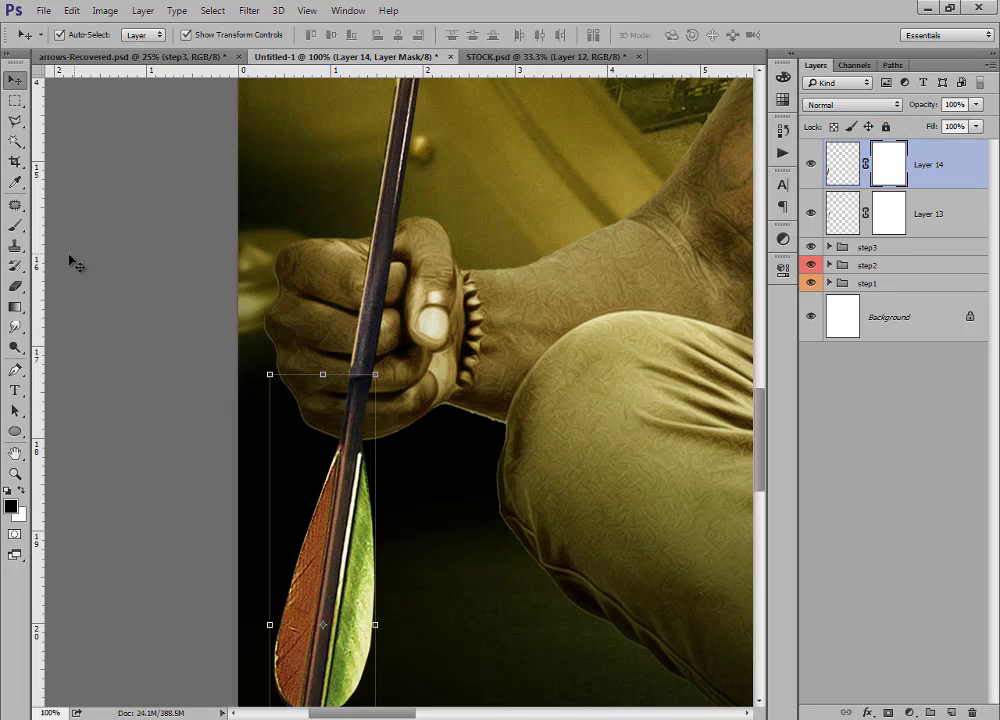
Paint black on Layer 13's mask with a brush reduced to 15 px to hide the arrow shaft where it crosses the fingers.
left_click(16, 227)
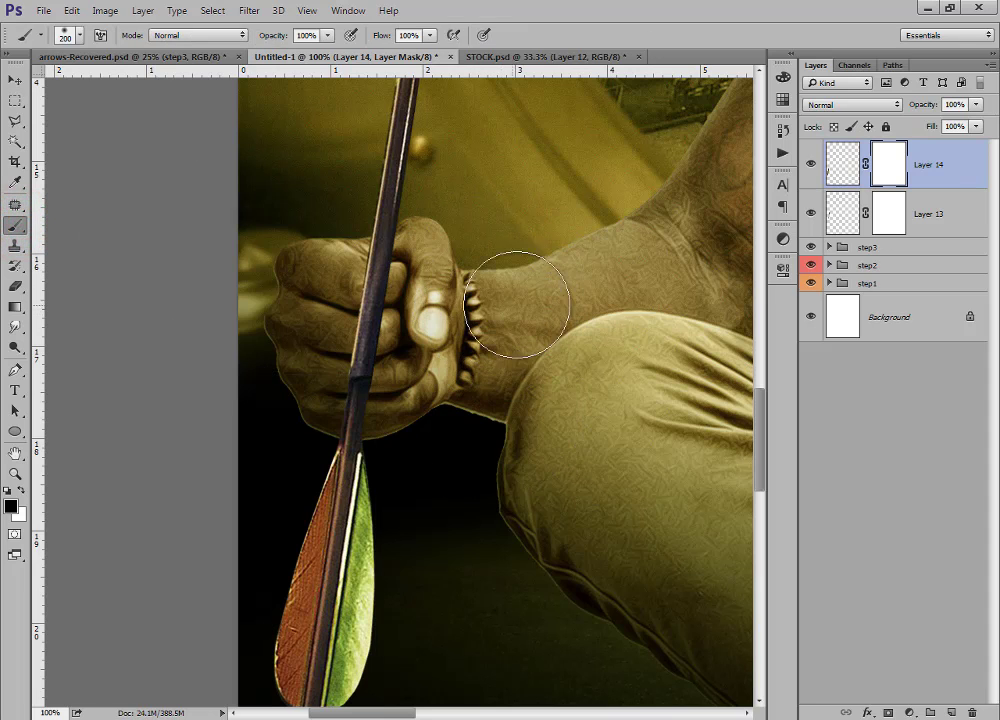
left_click(890, 212)
key("bracketleft")
key("bracketleft")
key("bracketleft")
key("bracketleft")
key("bracketleft")
left_click(366, 366)
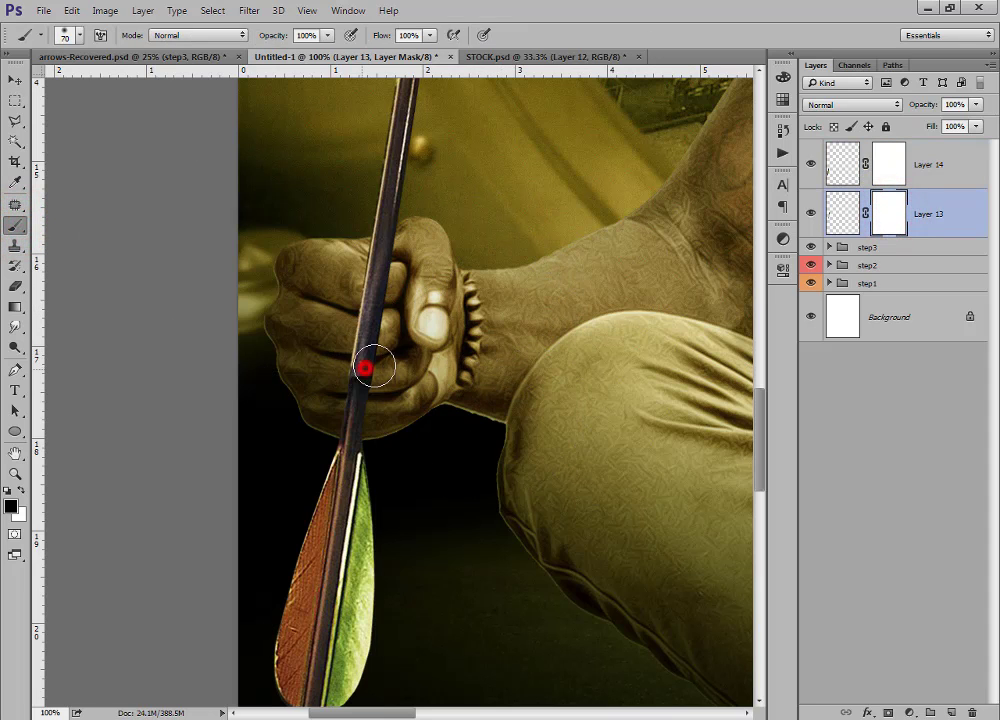
key("x")
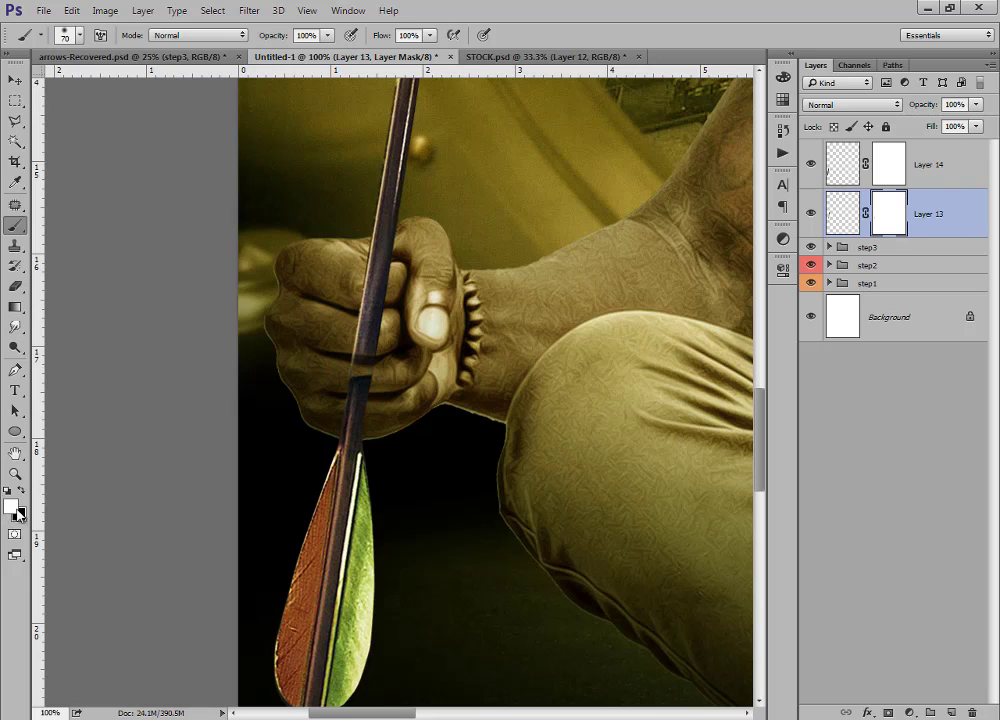
left_click(377, 358)
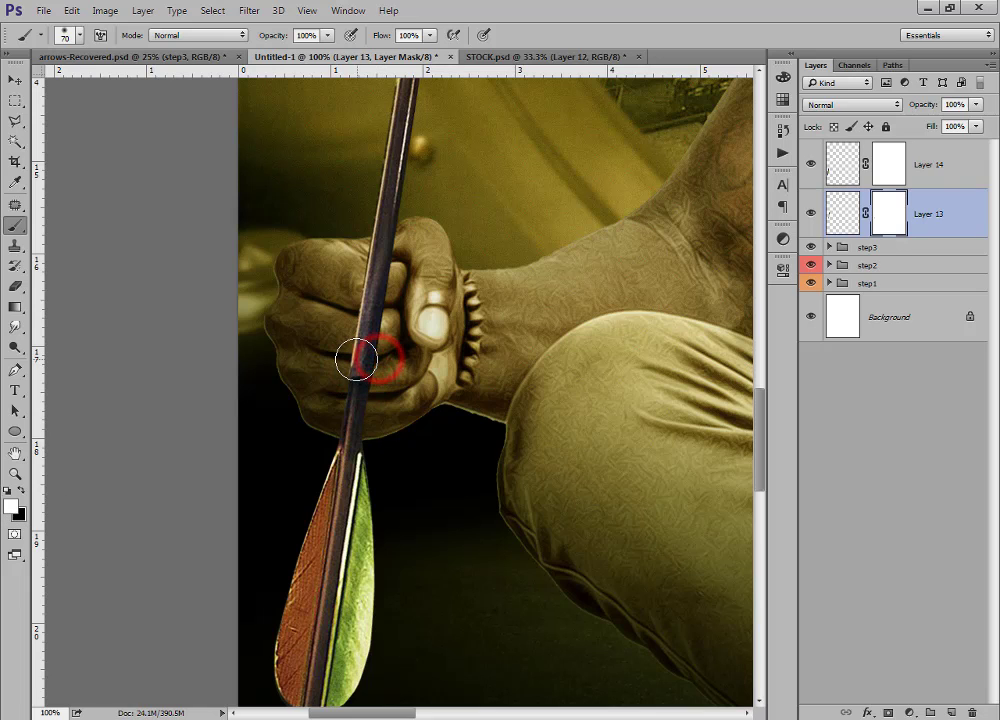
key("x")
left_click(364, 370)
key("bracketleft")
mouse_move(366, 372)
left_mouse_down()
mouse_move(357, 297)
mouse_move(390, 269)
left_mouse_up()
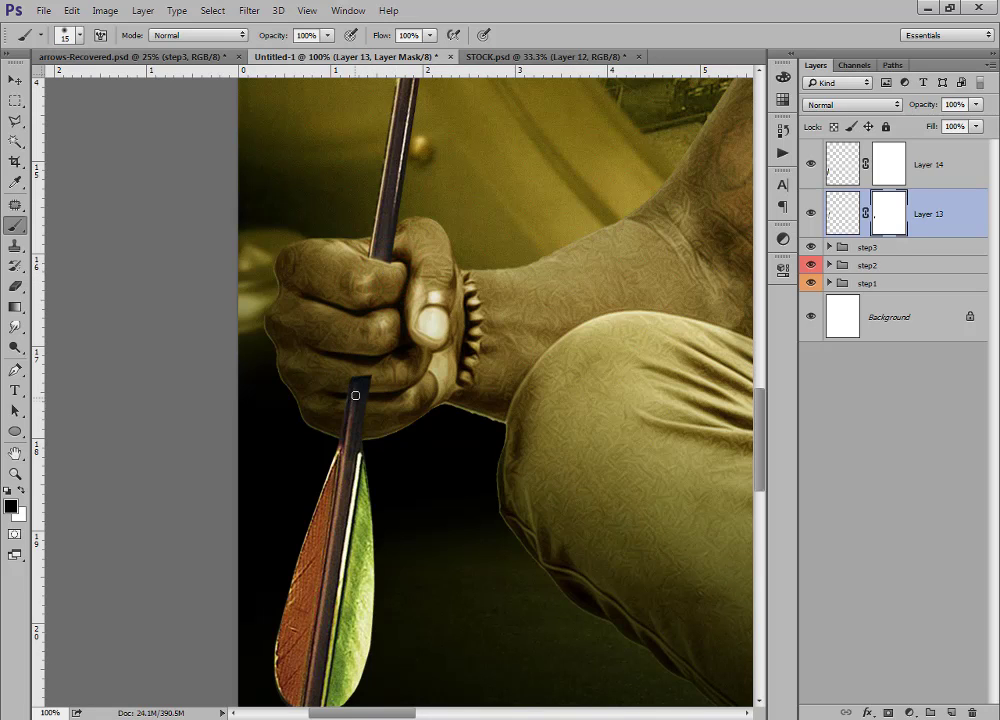
Paint black on Layer 14's mask with the brush enlarged to 35 px to hide the feathered half's shaft over the fist.
left_click(886, 166)
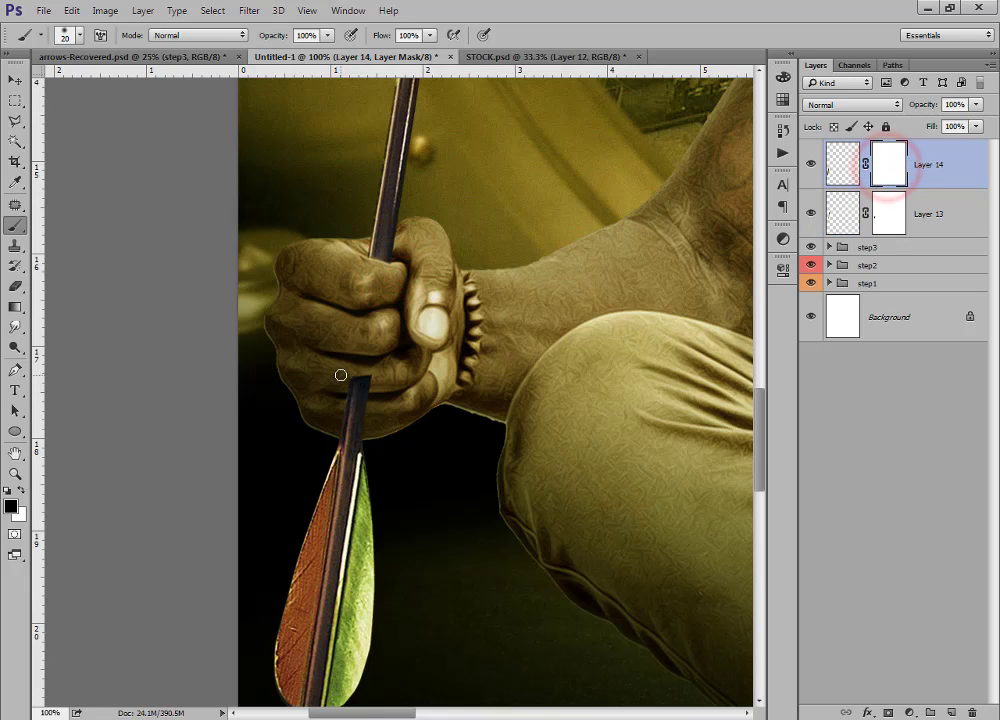
key("bracketright")
key("bracketright")
key("bracketright")
mouse_move(337, 397)
left_mouse_down()
mouse_move(360, 385)
mouse_move(363, 413)
left_mouse_up()
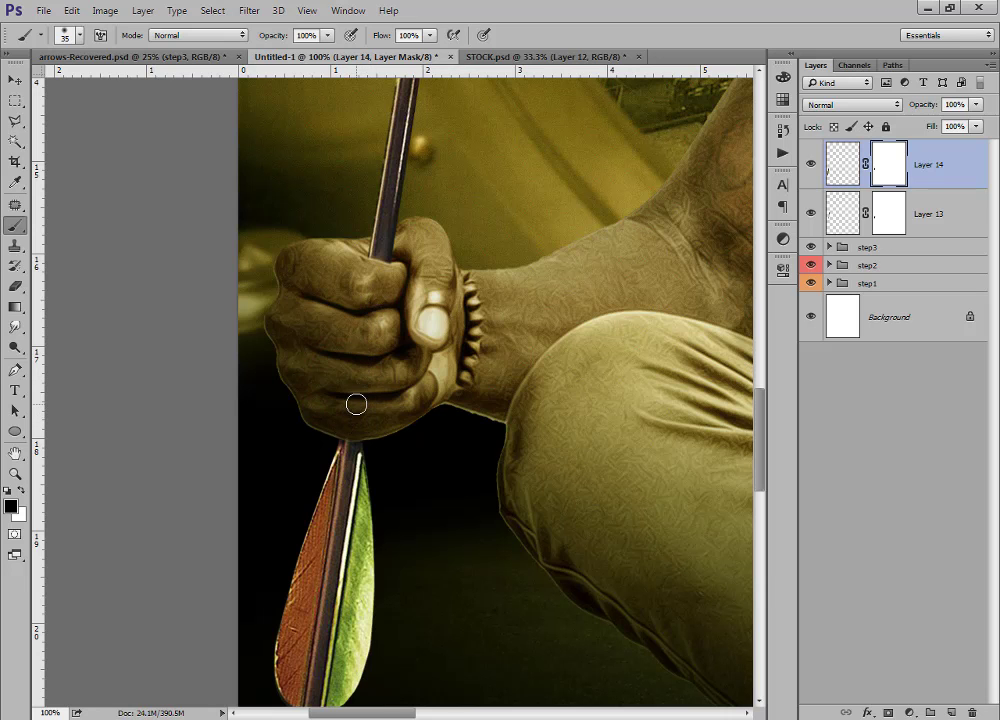
key("ctrl+minus")
key("ctrl+minus")
key("ctrl+minus")
key("ctrl+minus")
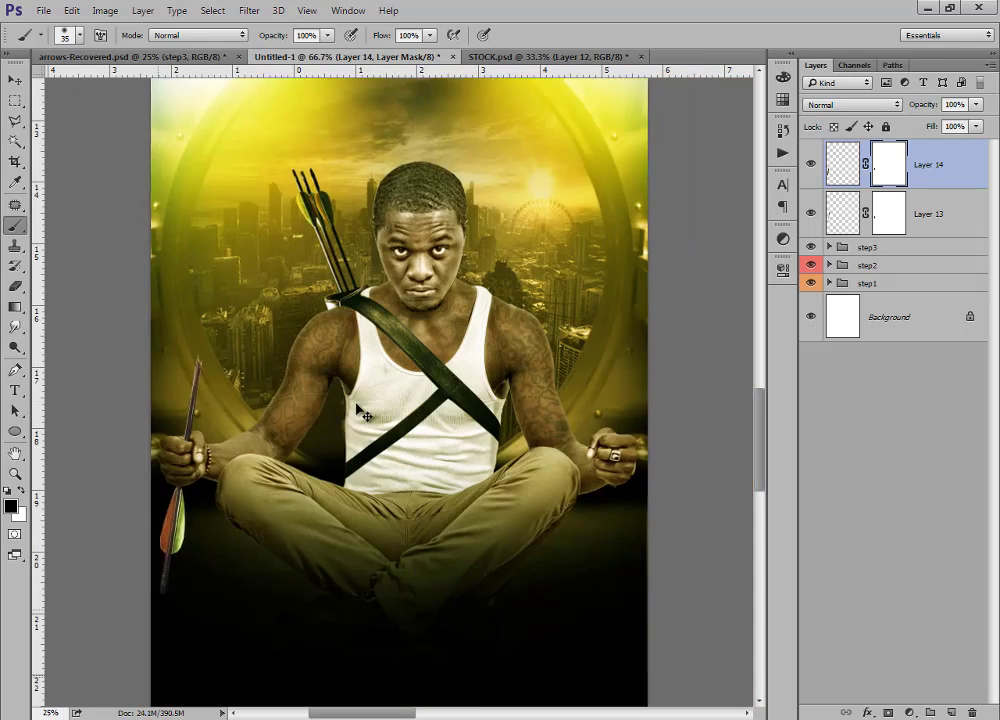
key("ctrl+minus")
key("ctrl+plus")
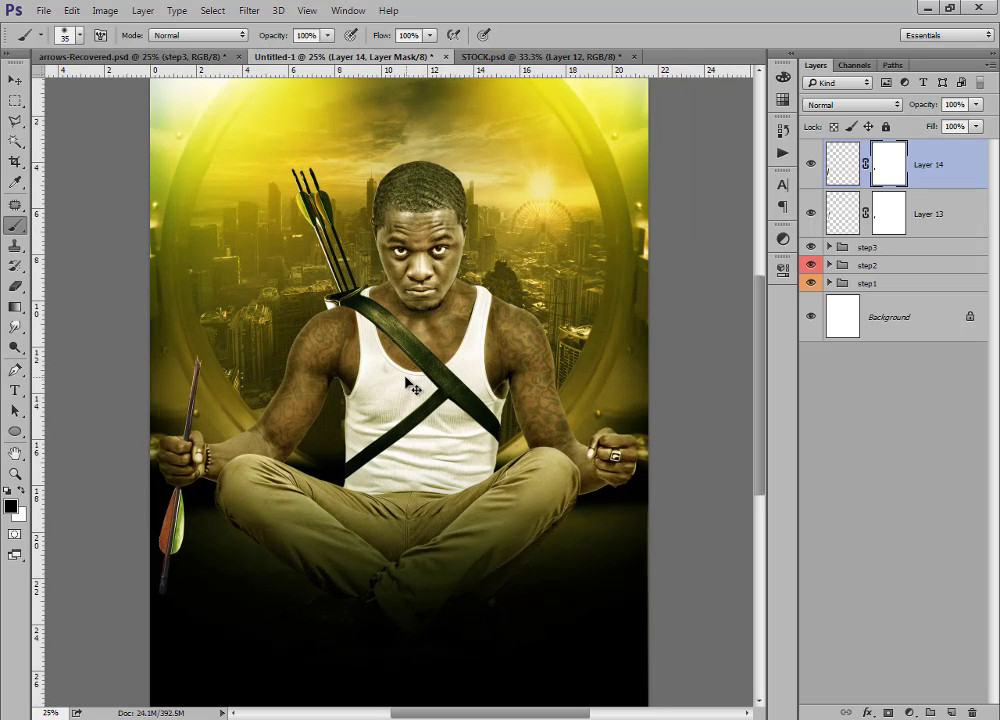
Copy the upper shaft piece of the arrowhead arrow from STOCK.psd into Untitled-1 and place it over the ringed fist.
left_click(16, 78)
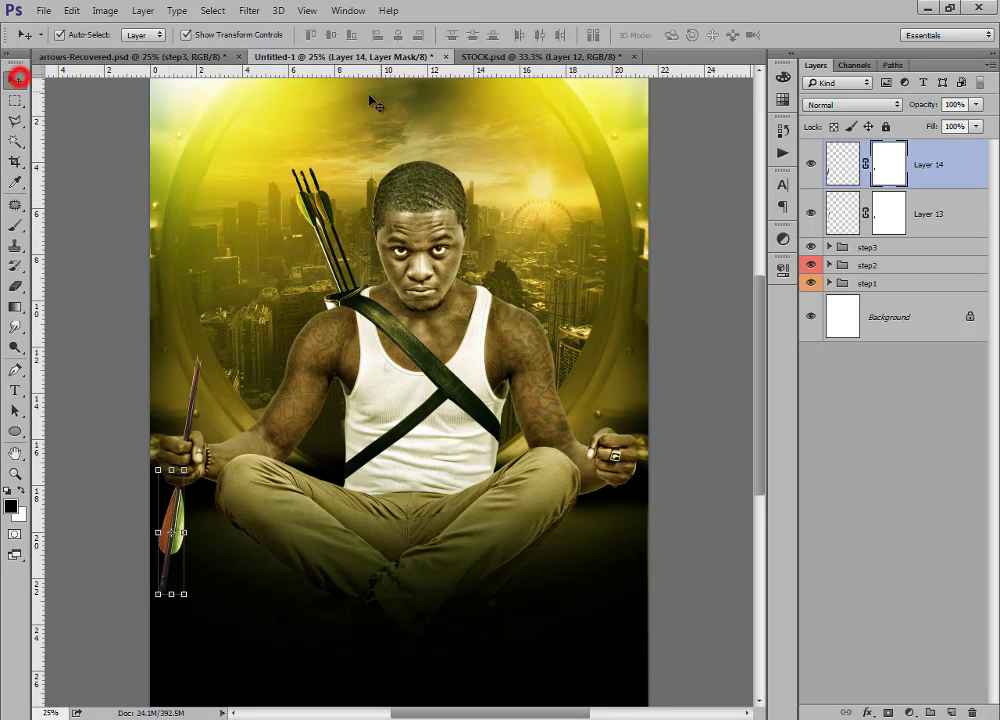
left_click(509, 57)
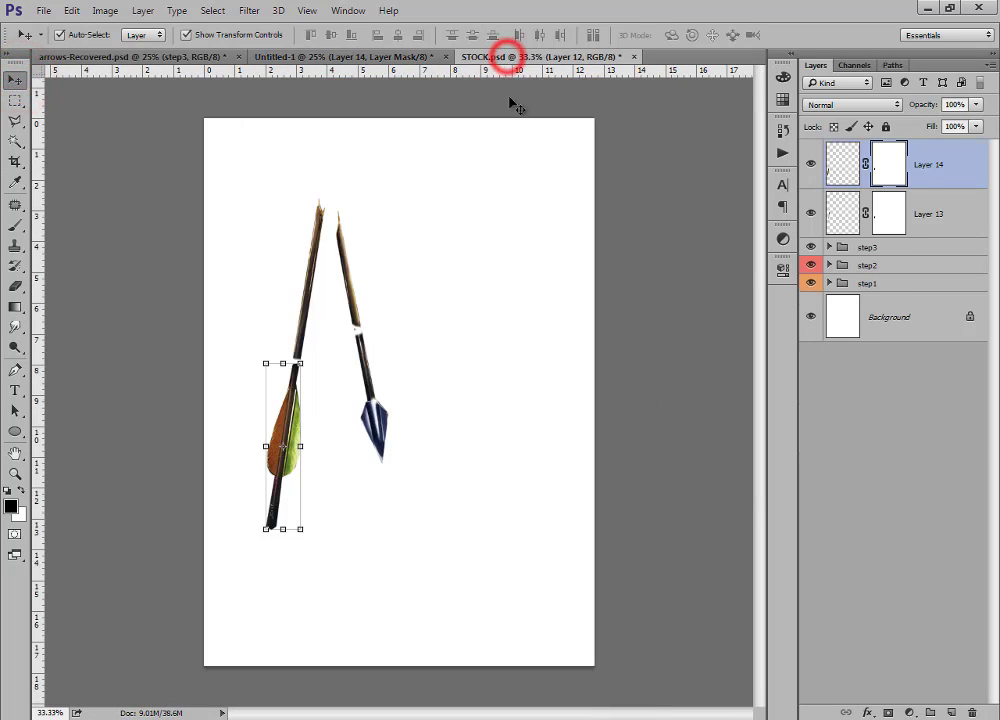
left_click(346, 268)
left_click_drag(343, 248, 190, 500)
mouse_move(603, 447)
left_mouse_down()
mouse_move(605, 487)
mouse_move(616, 462)
left_mouse_up()
key("ctrl+plus")
key("ctrl+plus")
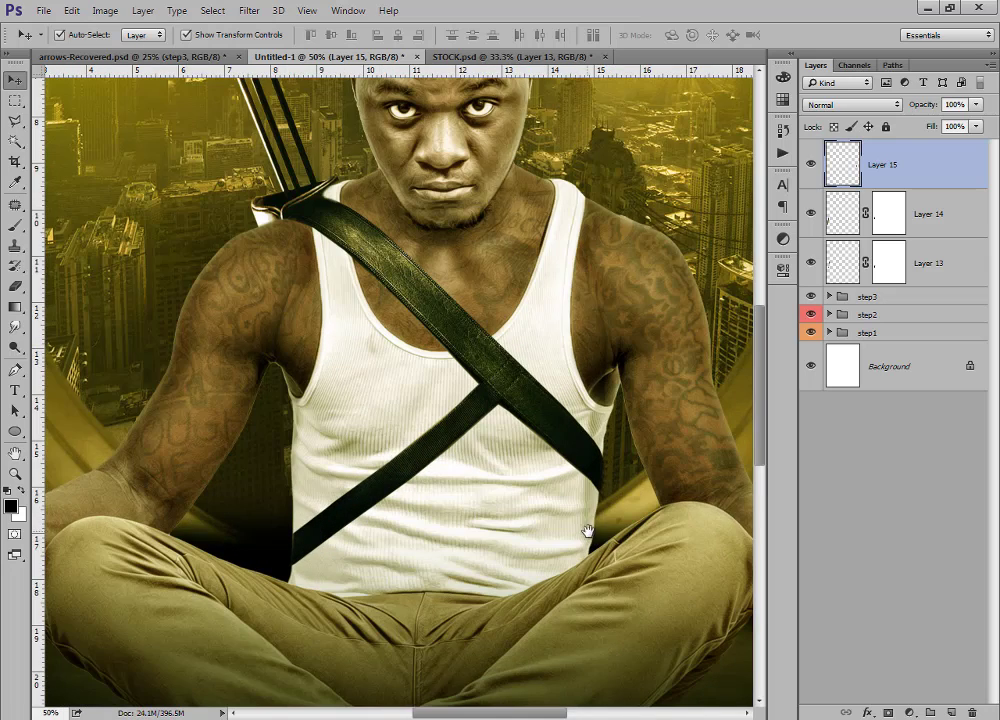
left_click(580, 530)
left_click_drag(578, 299, 587, 250)
left_click_drag(556, 357, 560, 357)
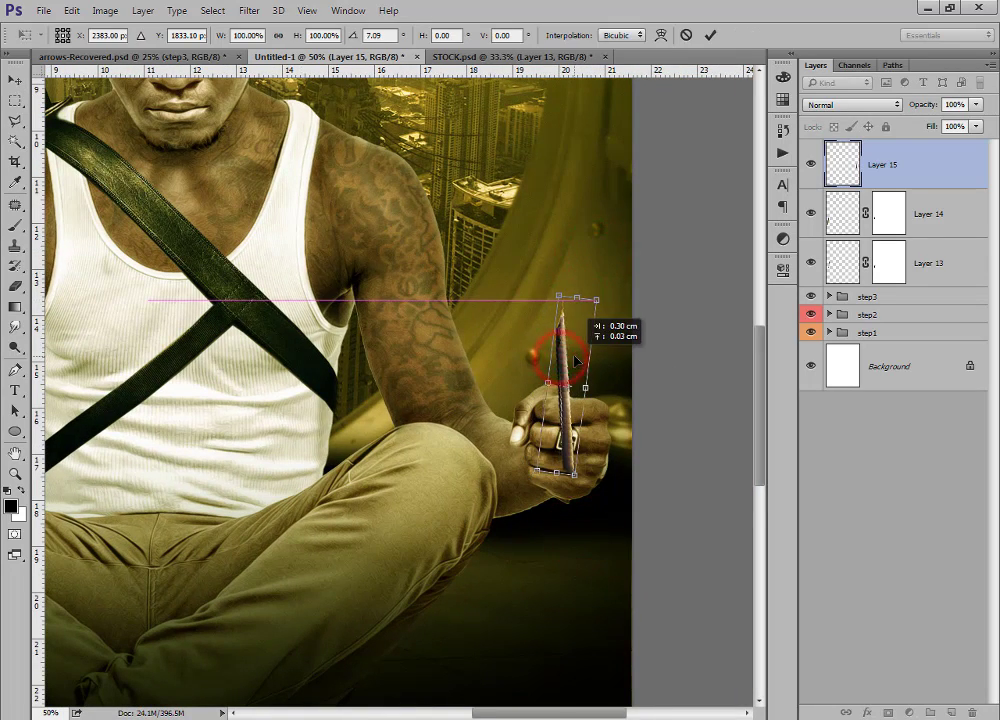
key("Escape")
left_click(563, 380)
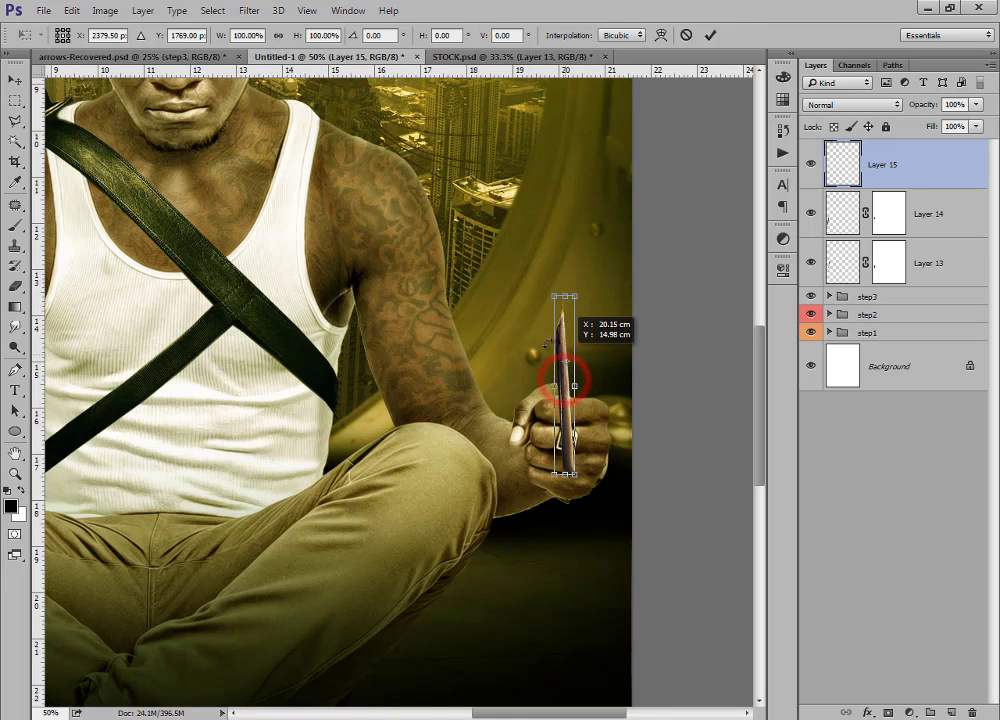
left_click(15, 79)
left_click(622, 282)
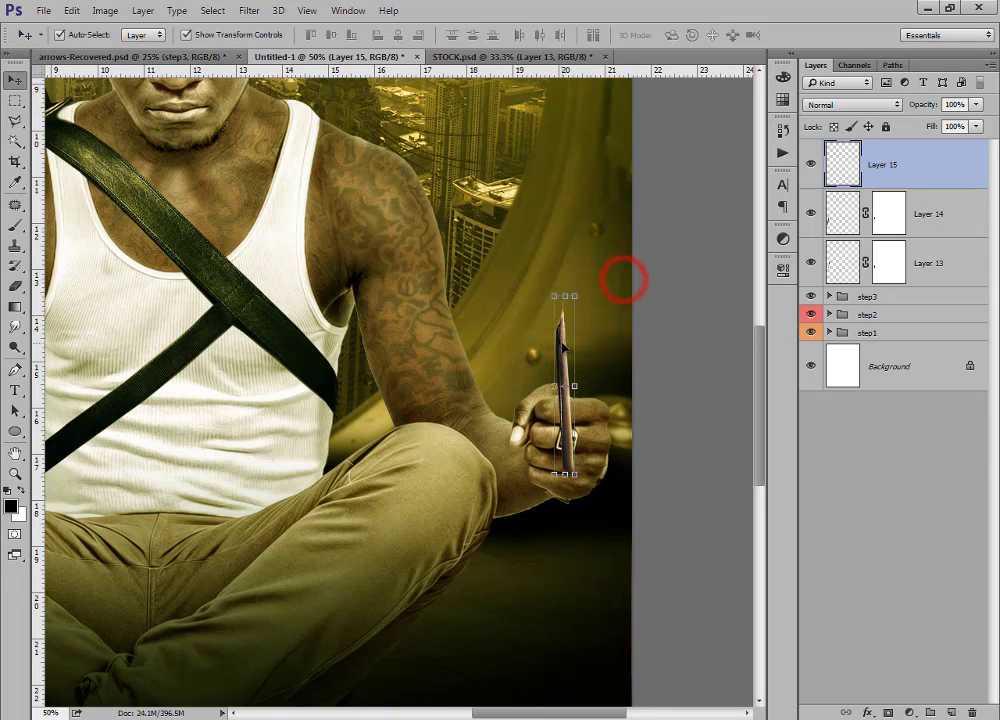
Raise the shaft piece over the ringed fist, then copy the arrowhead half from STOCK.psd below it and rotate it to match.
left_click_drag(564, 349, 563, 323)
left_click(509, 52)
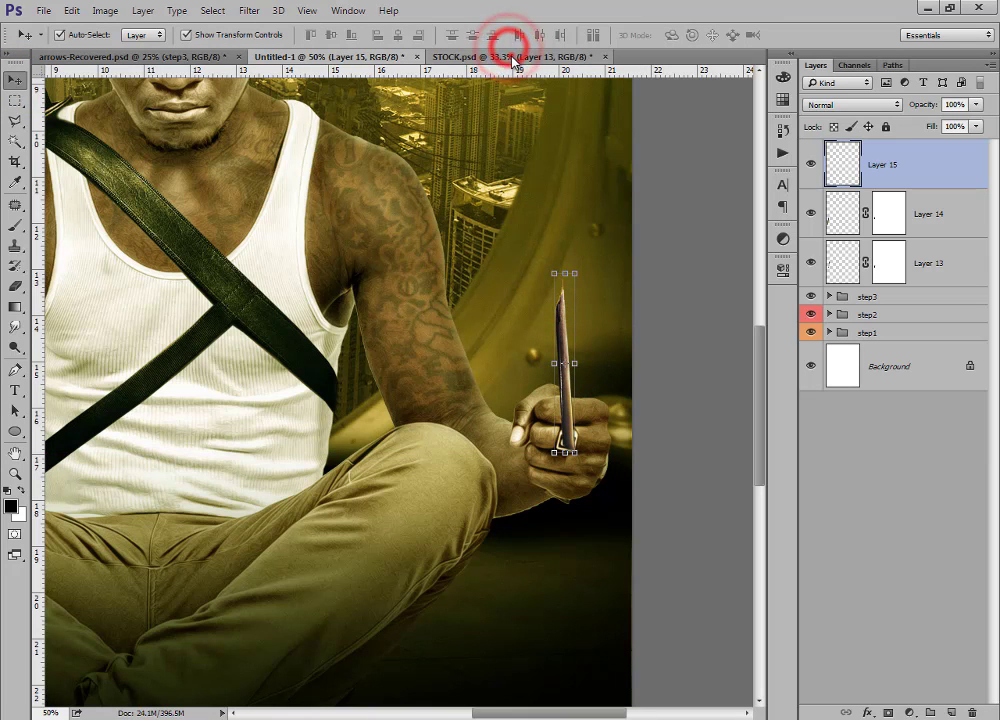
left_click_drag(376, 401, 577, 498)
left_click_drag(622, 427, 583, 461)
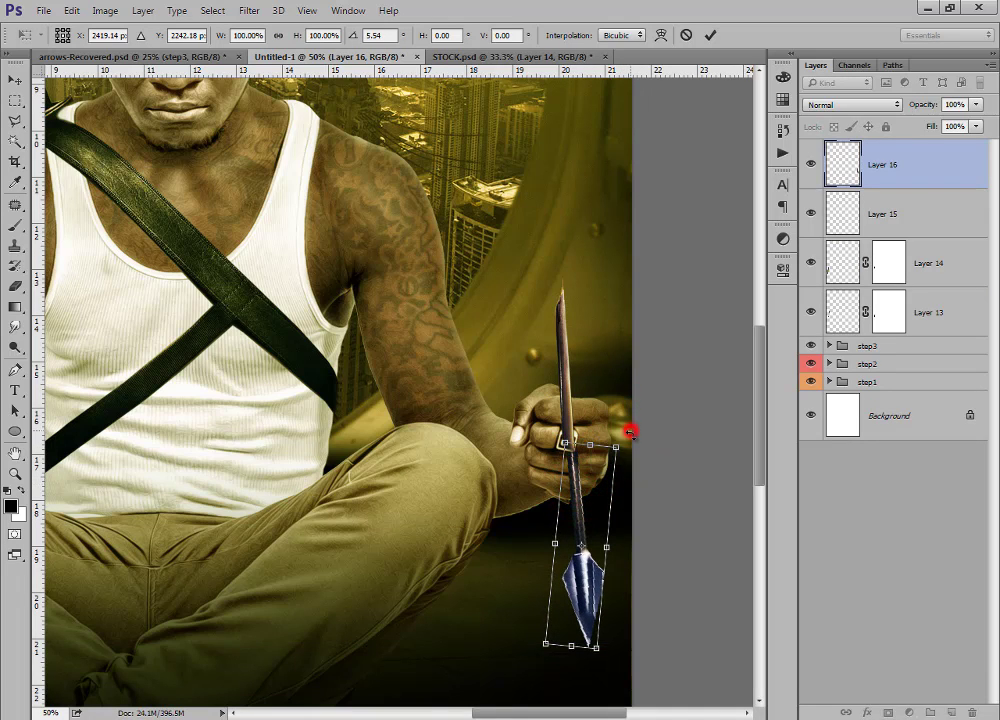
key("Return")
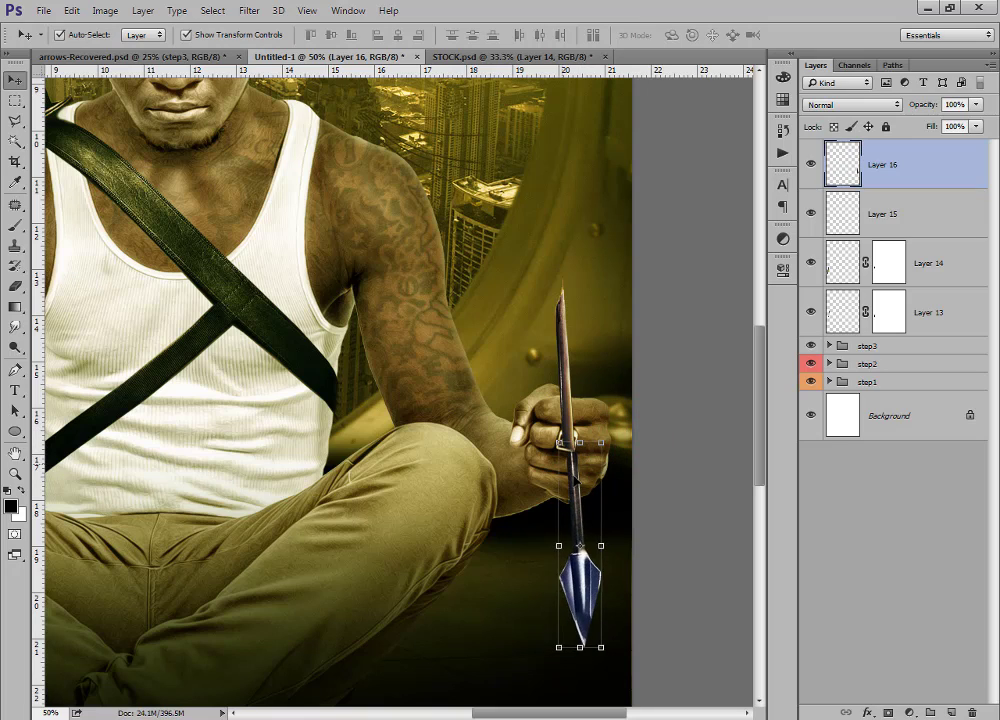
Nudge the arrowhead half slightly left and down so its shaft lines up with the upper piece across the ringed fist.
key("Left")
key("Left")
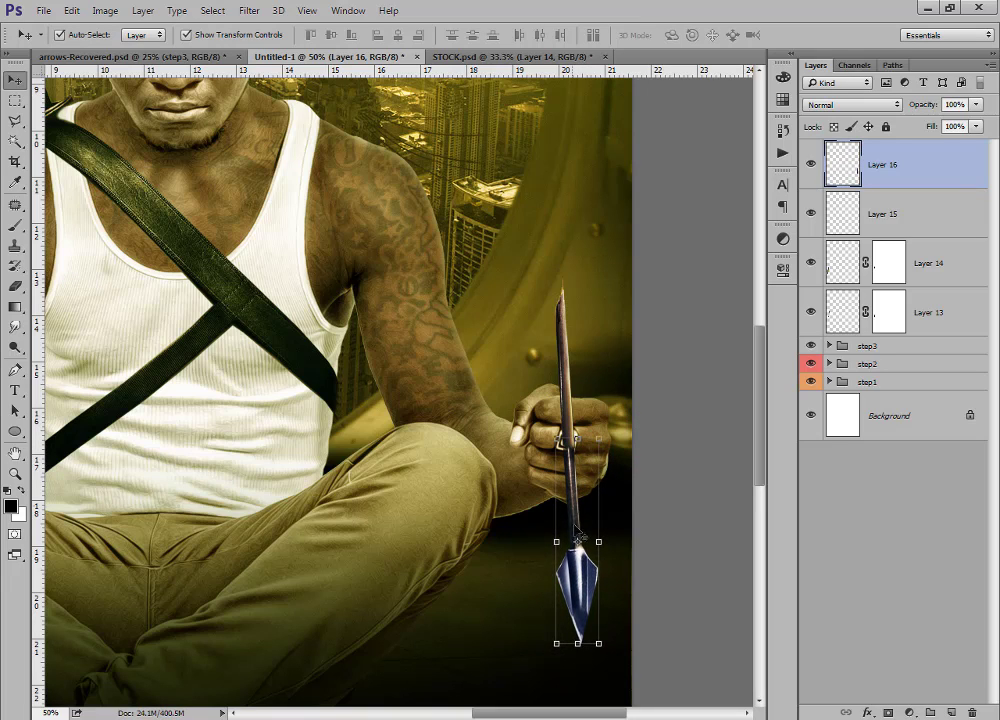
key("shift+Down")
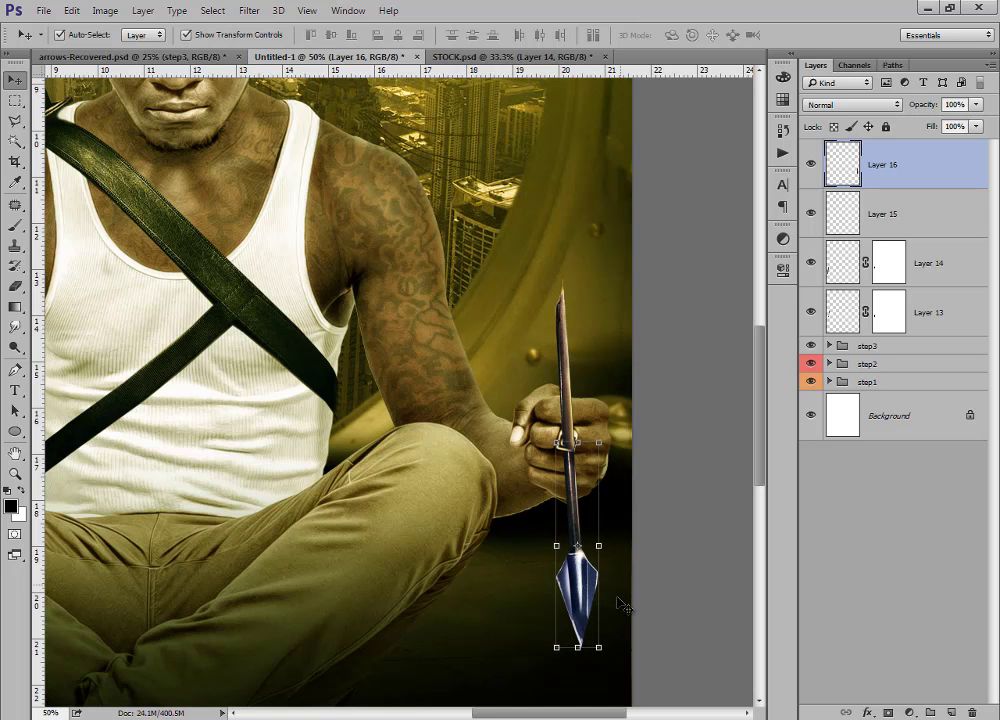
key("Down")
key("Down")
key("Down")
key("Down")
key("Down")
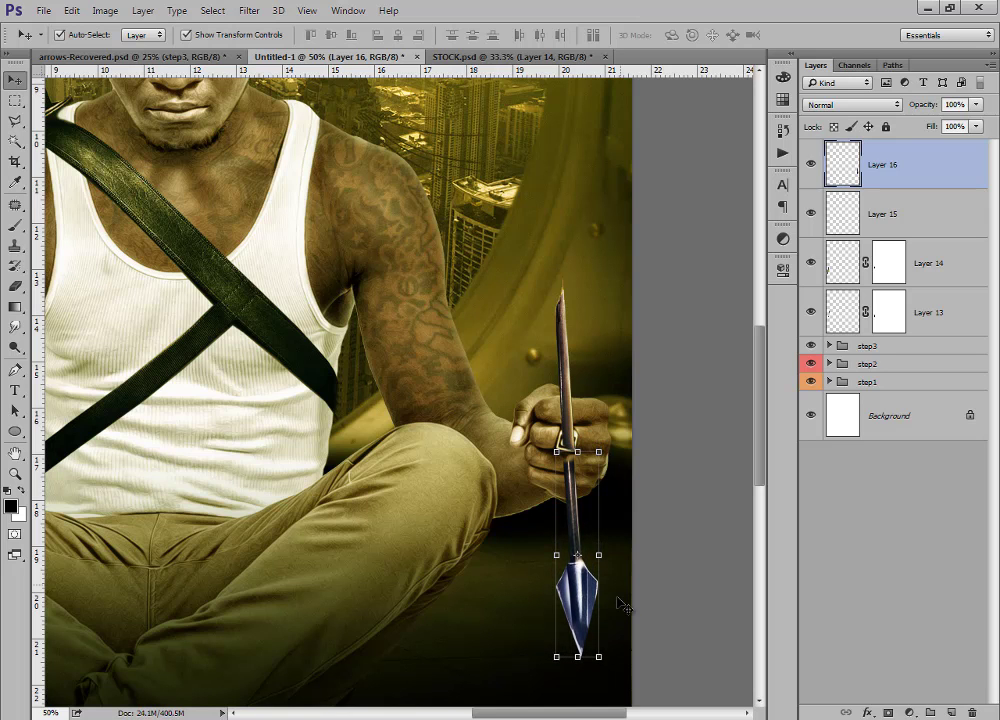
key("ctrl+minus")
key("ctrl+minus")
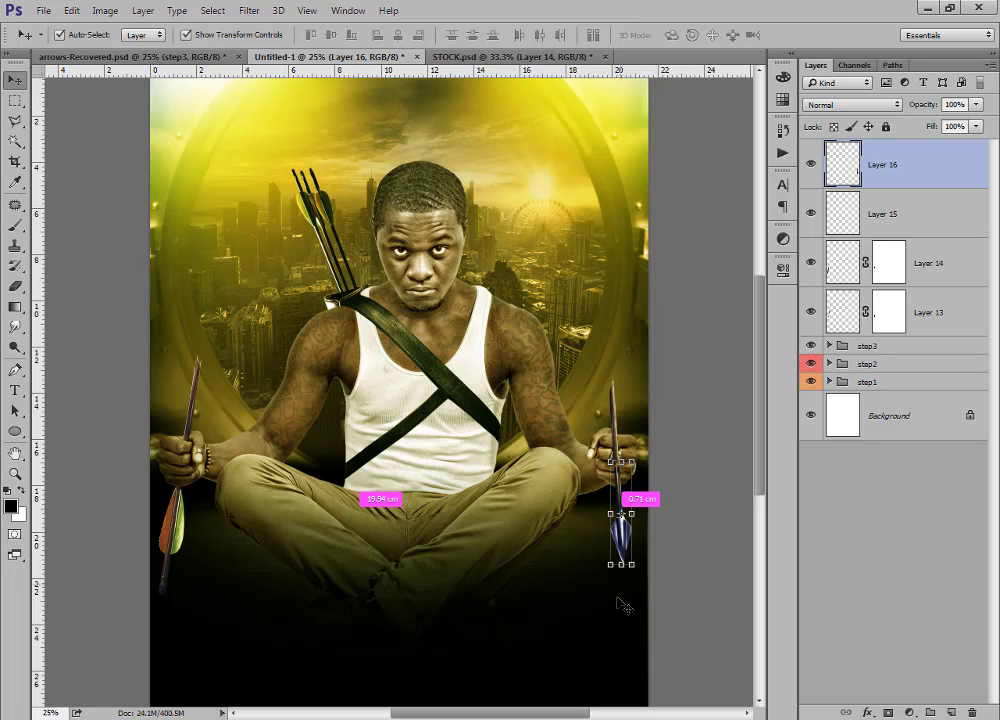
Add layer masks to Layer 16 and Layer 15, the two pieces of the arrowhead arrow.
key("ctrl+plus")
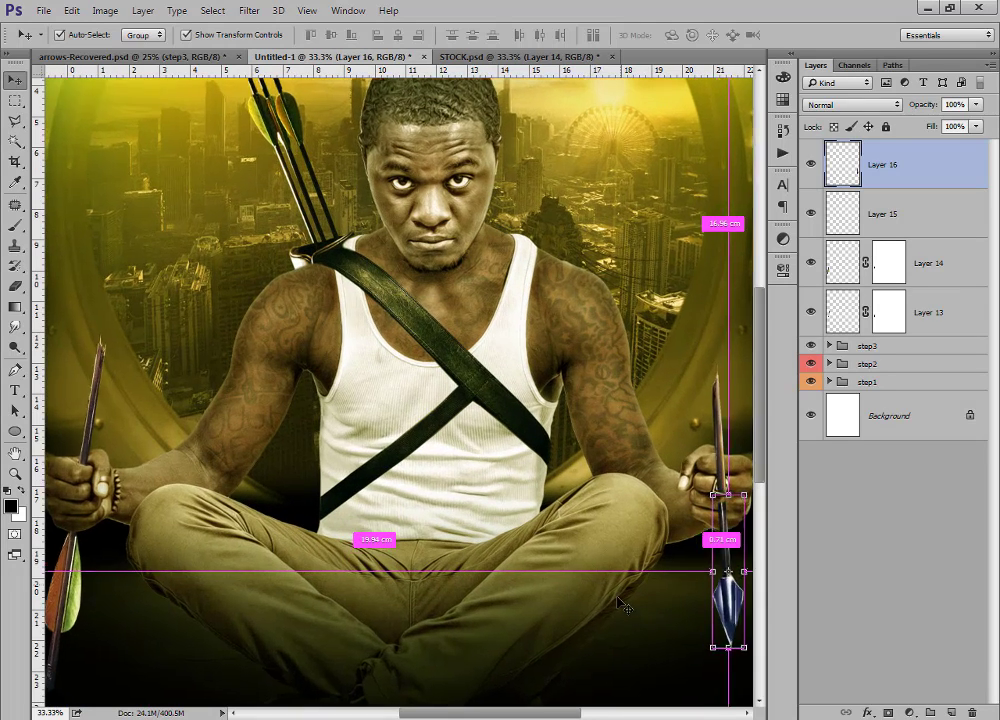
key("ctrl+plus")
left_click_drag(512, 514, 603, 536)
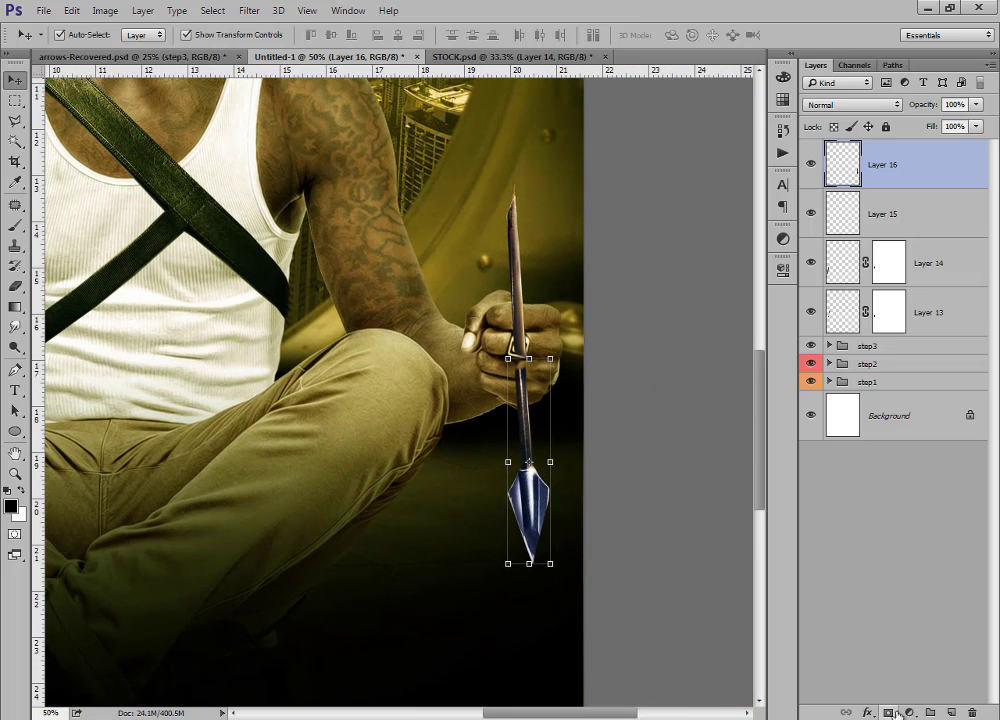
left_click(882, 712)
left_click(890, 207)
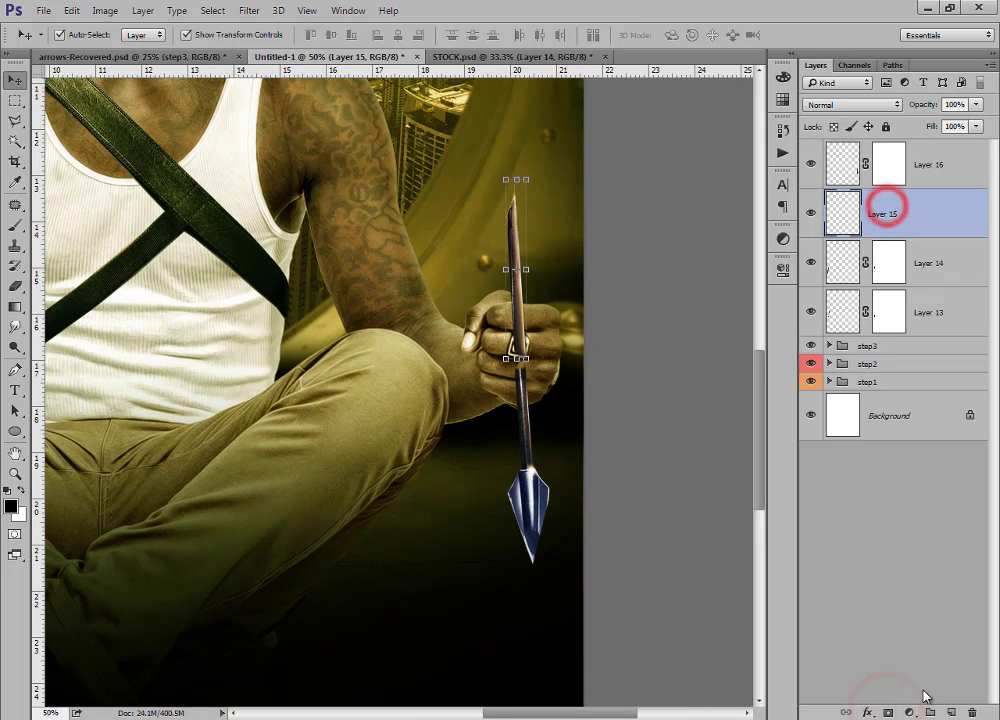
left_click(885, 712)
left_click(885, 712)
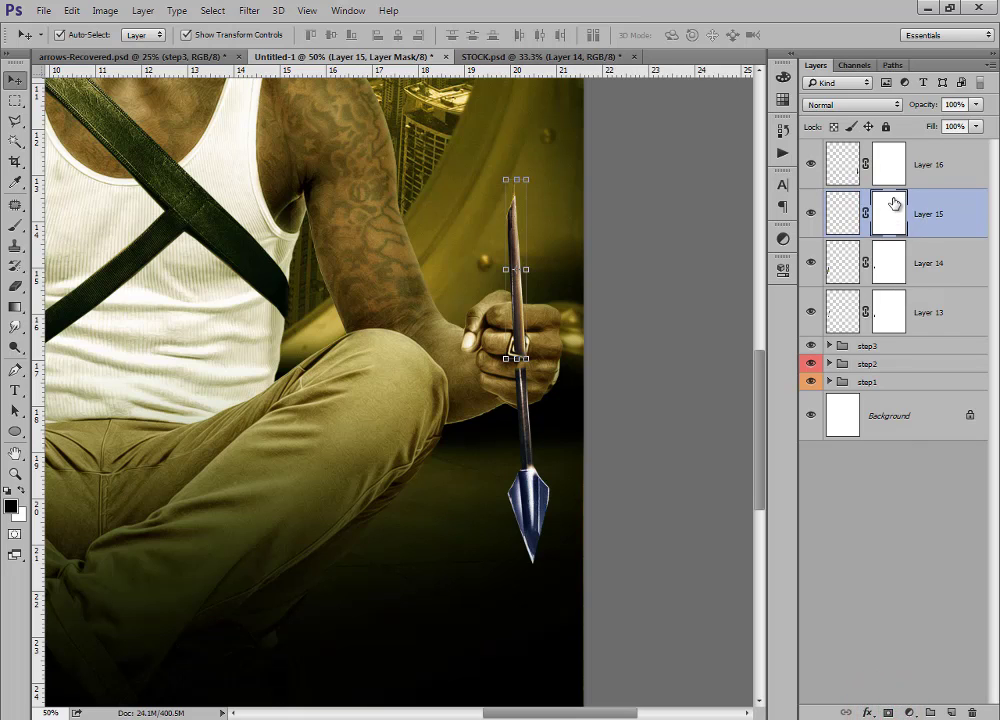
Paint black with the 35 px brush on the masks of Layers 15 and 16 to hide the shaft across the ringed fist.
left_click(893, 212)
key("b")
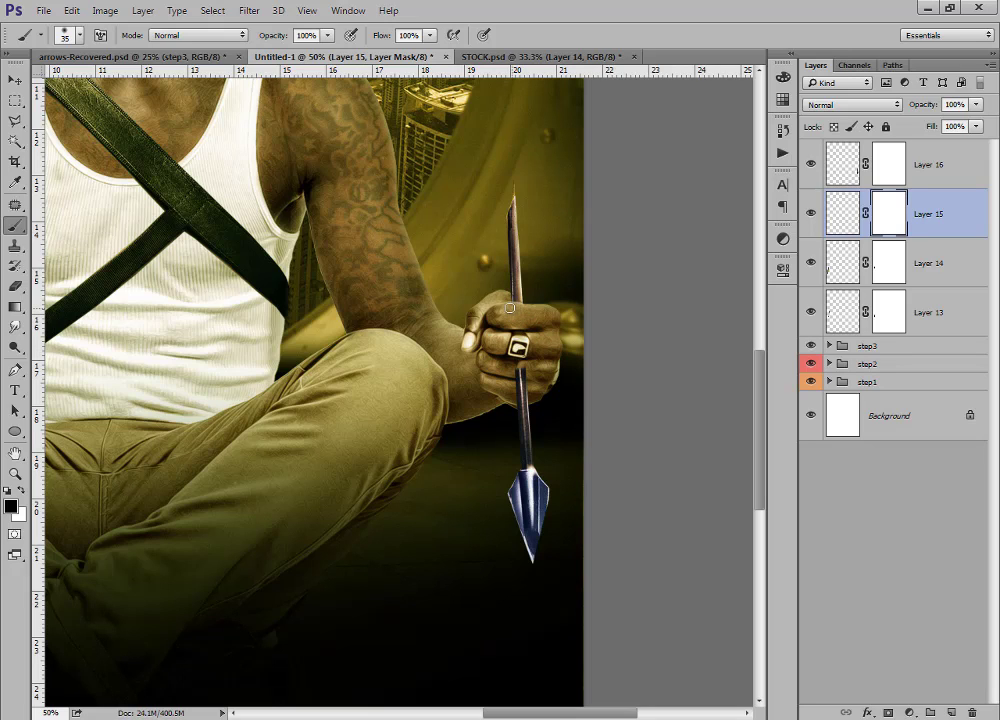
left_click(937, 167)
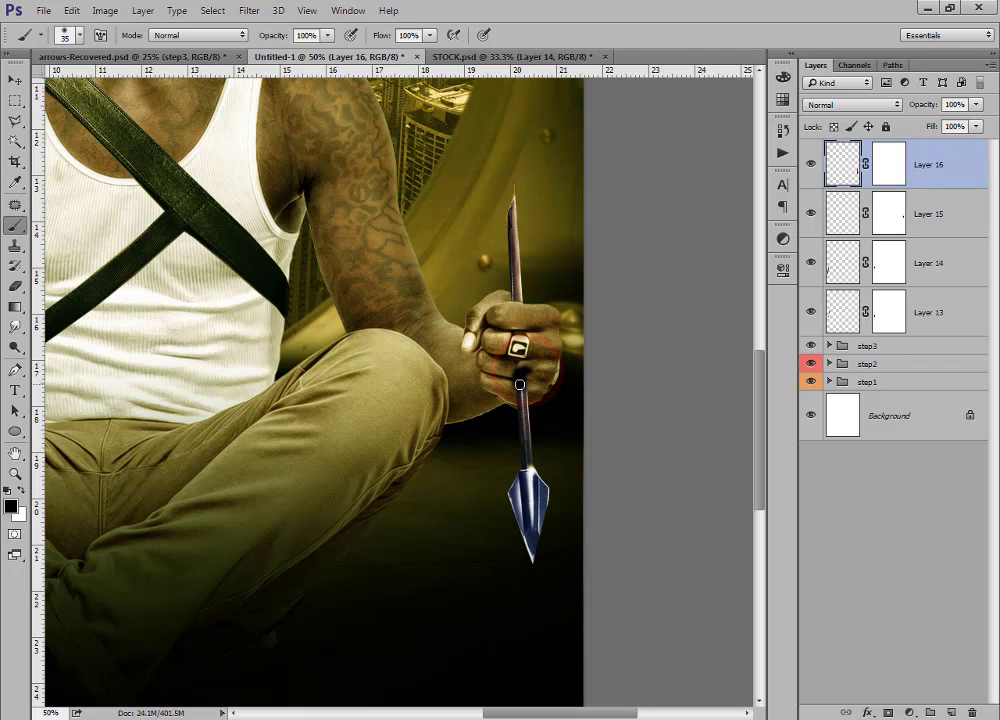
left_click(889, 163)
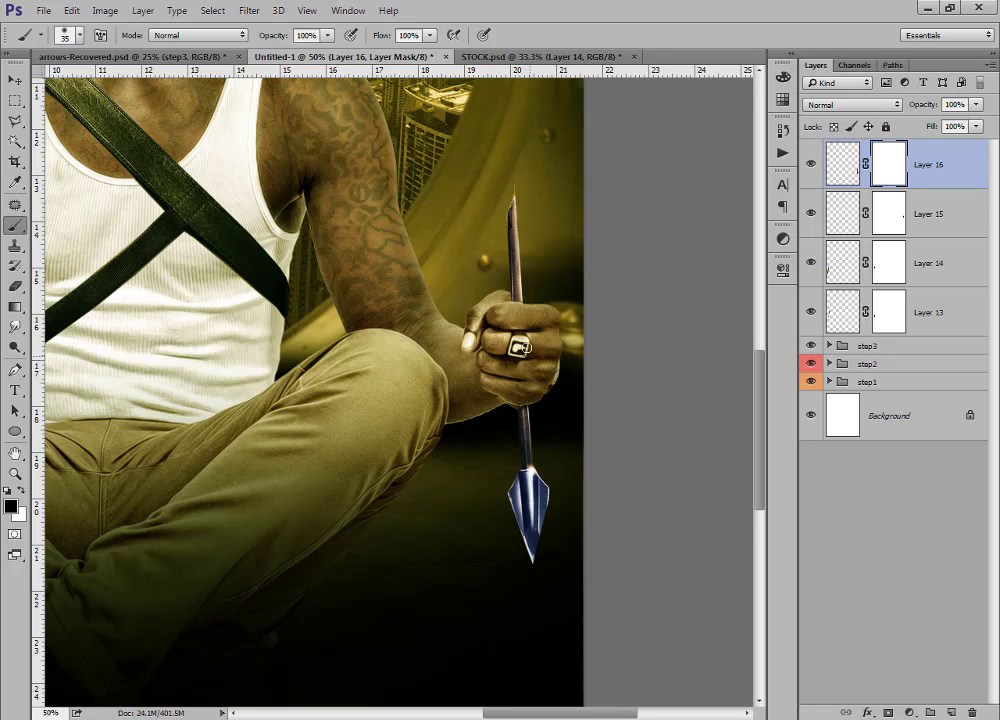
key("ctrl+minus")
key("ctrl+minus")
key("ctrl+minus")
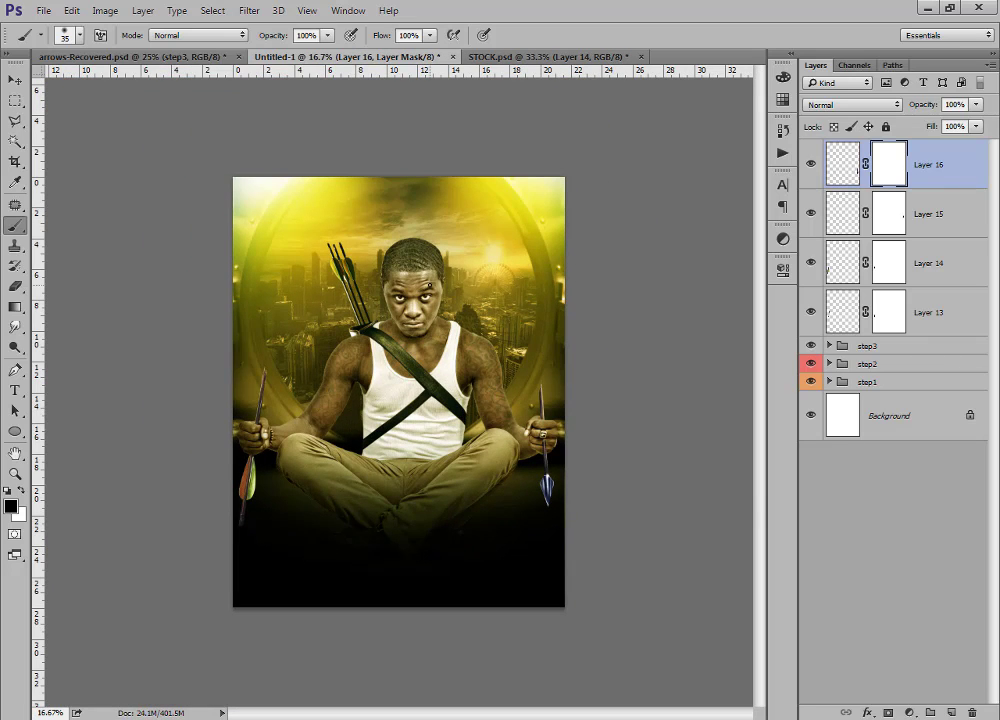
key("ctrl+plus")
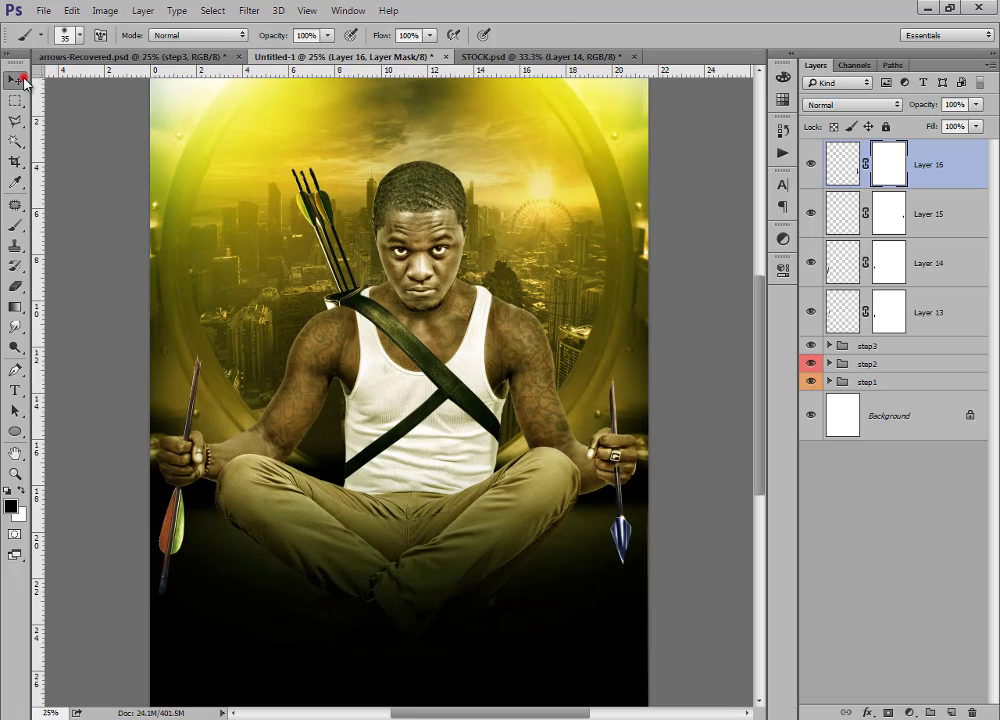
Examine the arrow layers of the step4 group in arrows-Recovered.psd by toggling their visibility, then collapse the group.
left_click(22, 79)
left_click(185, 56)
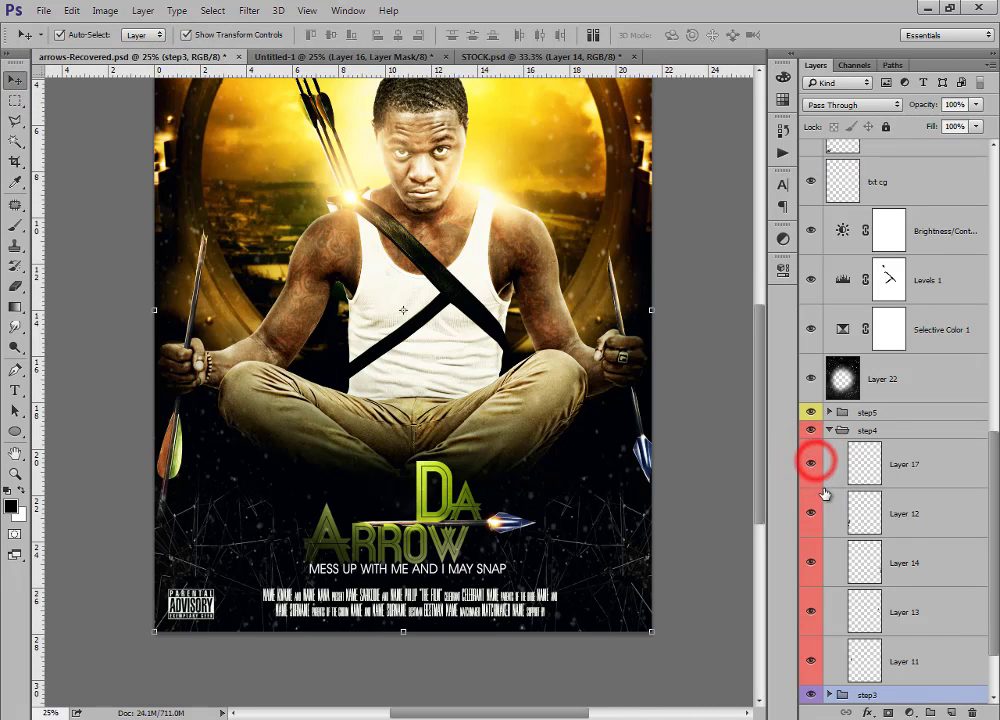
left_click(811, 514)
left_click(811, 514)
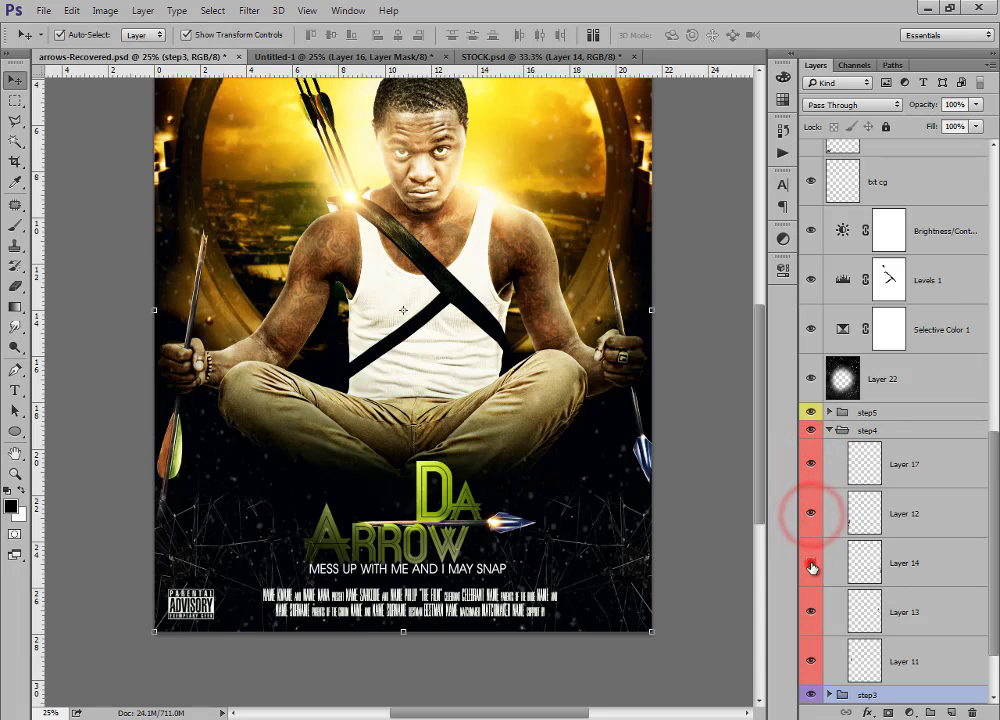
left_click(811, 563)
left_click(811, 612)
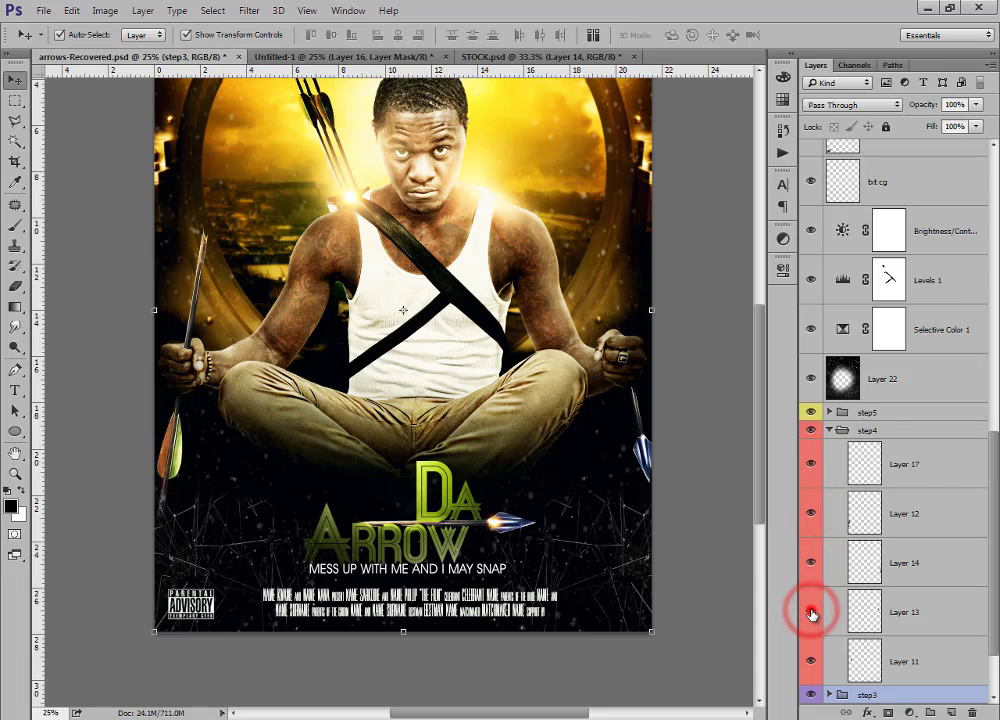
left_click(812, 660)
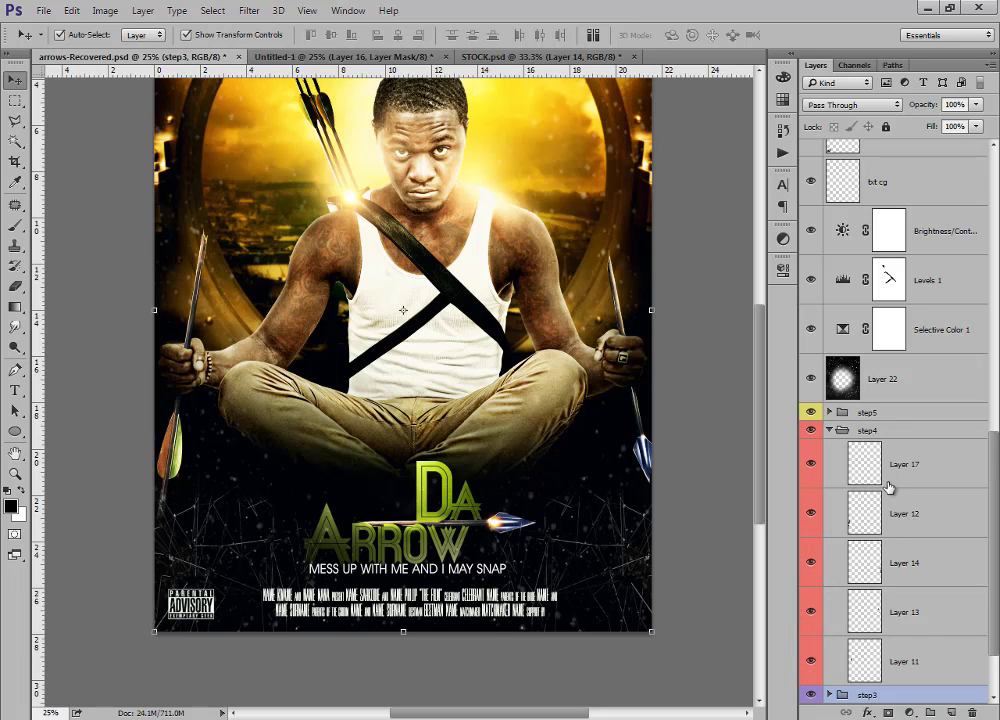
left_click(830, 430)
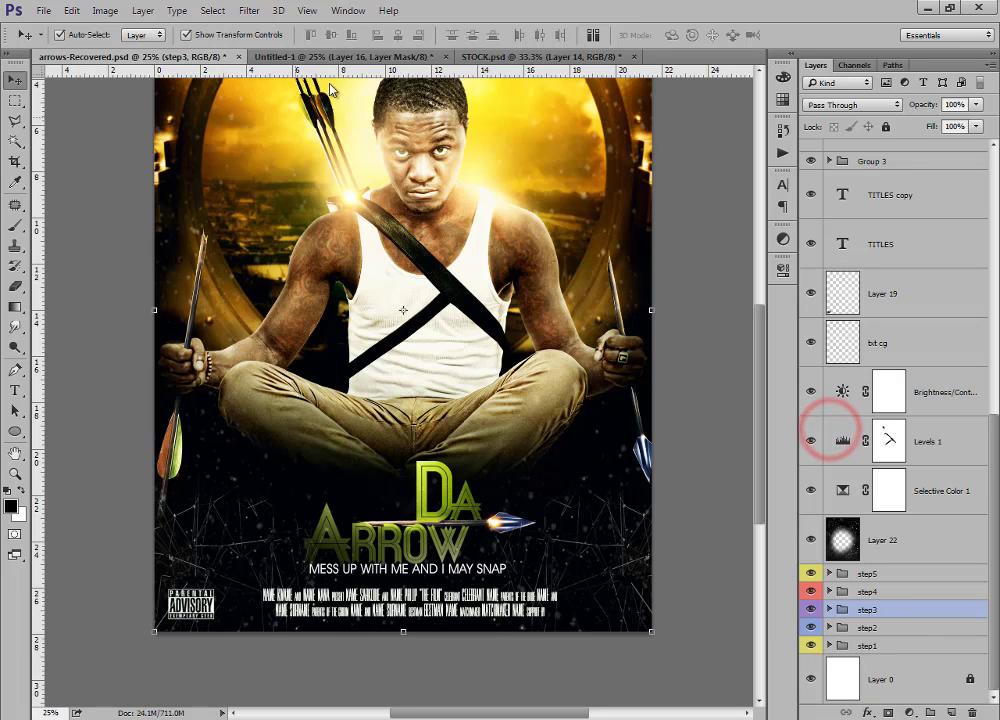
Group Layers 13 to 16 in Untitled-1 and name the group step4.
left_click(375, 55)
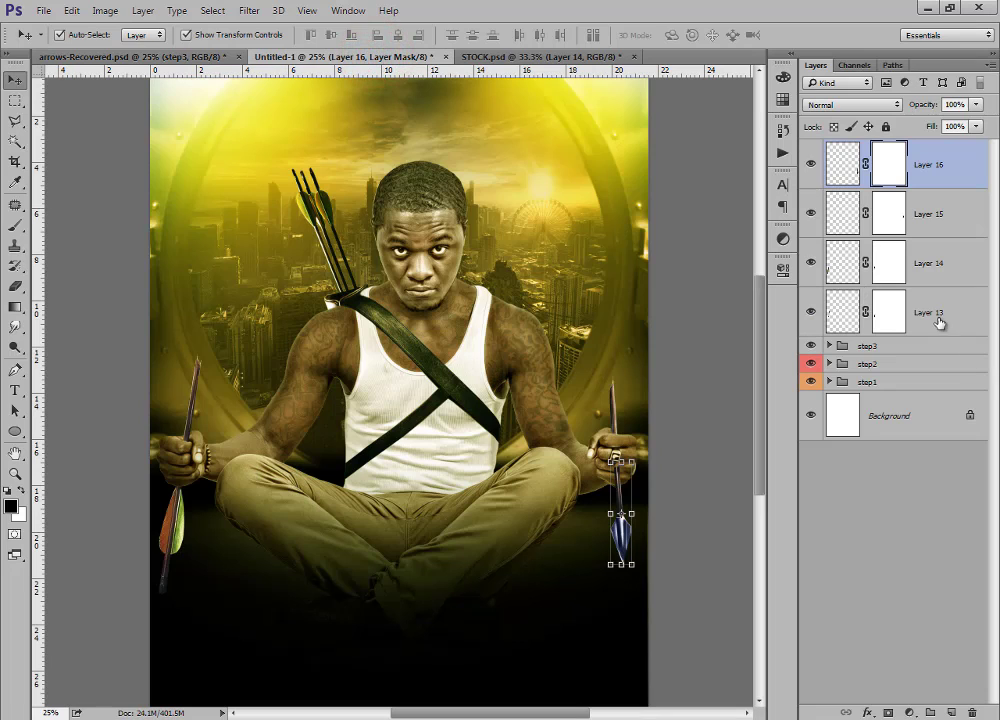
left_click(940, 314)
left_click(944, 160, "shift")
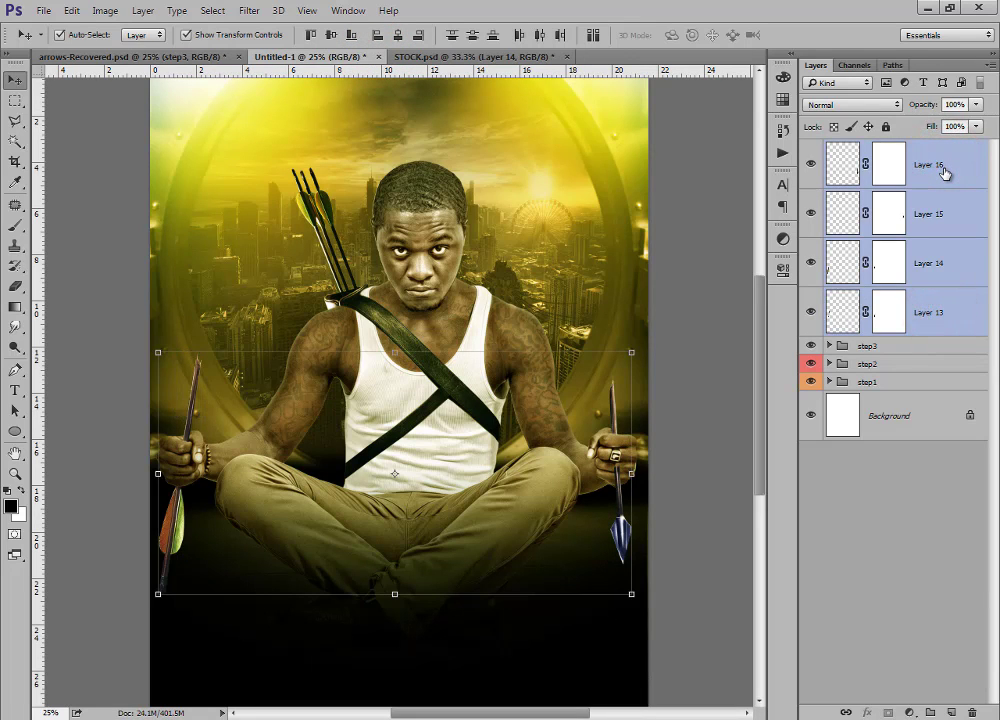
key("ctrl+g")
double_click(875, 148)
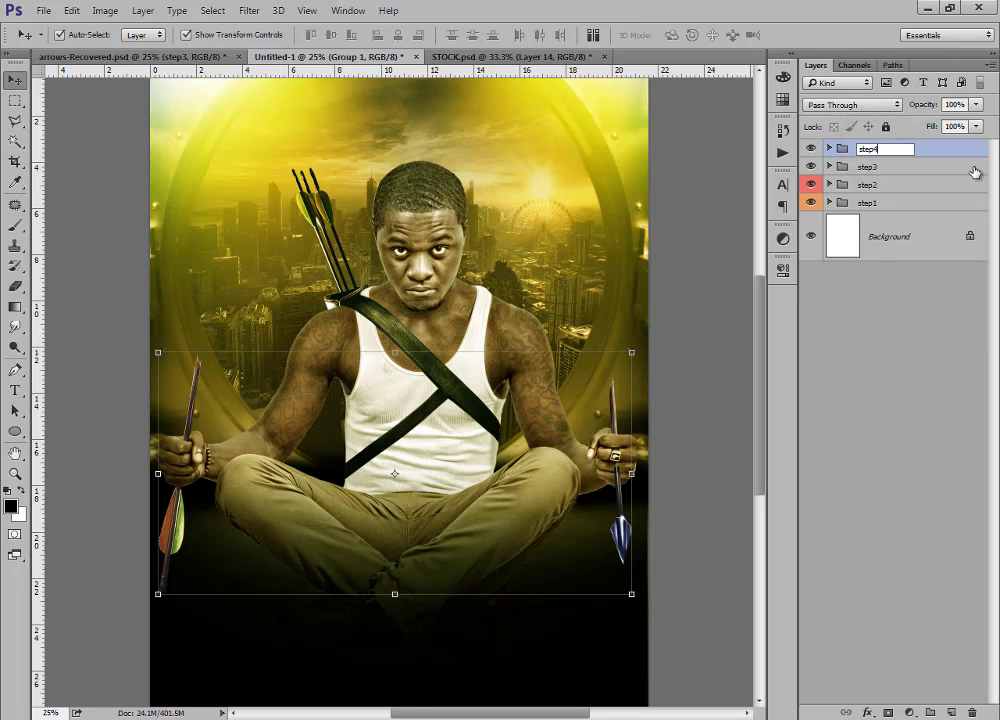
left_click(964, 150)
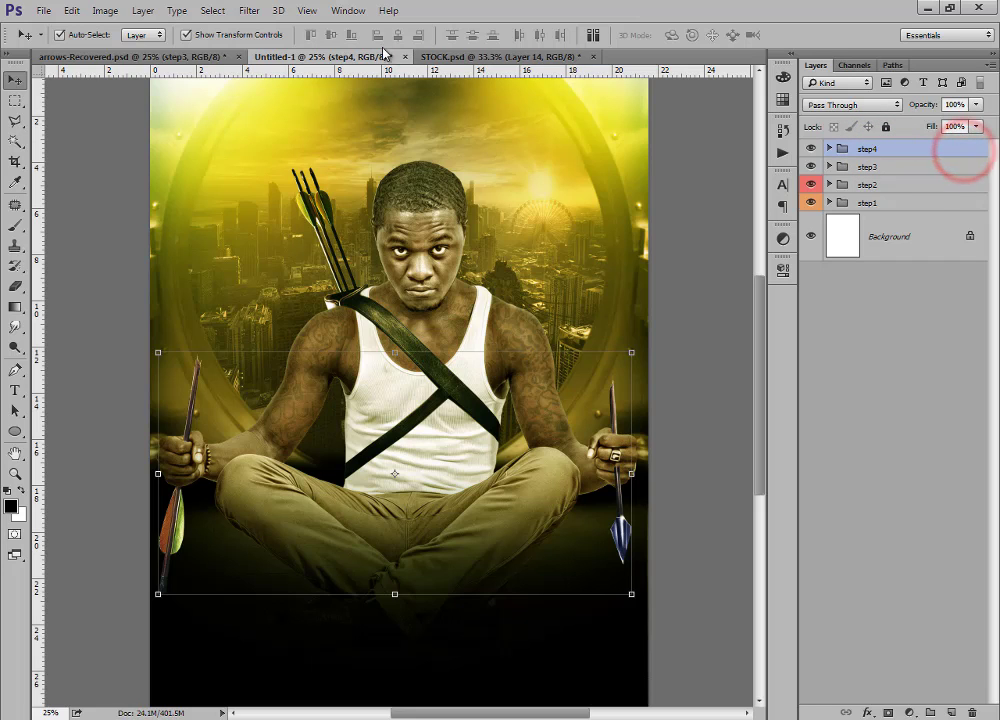
Close the STOCK.psd document.
left_click(452, 56)
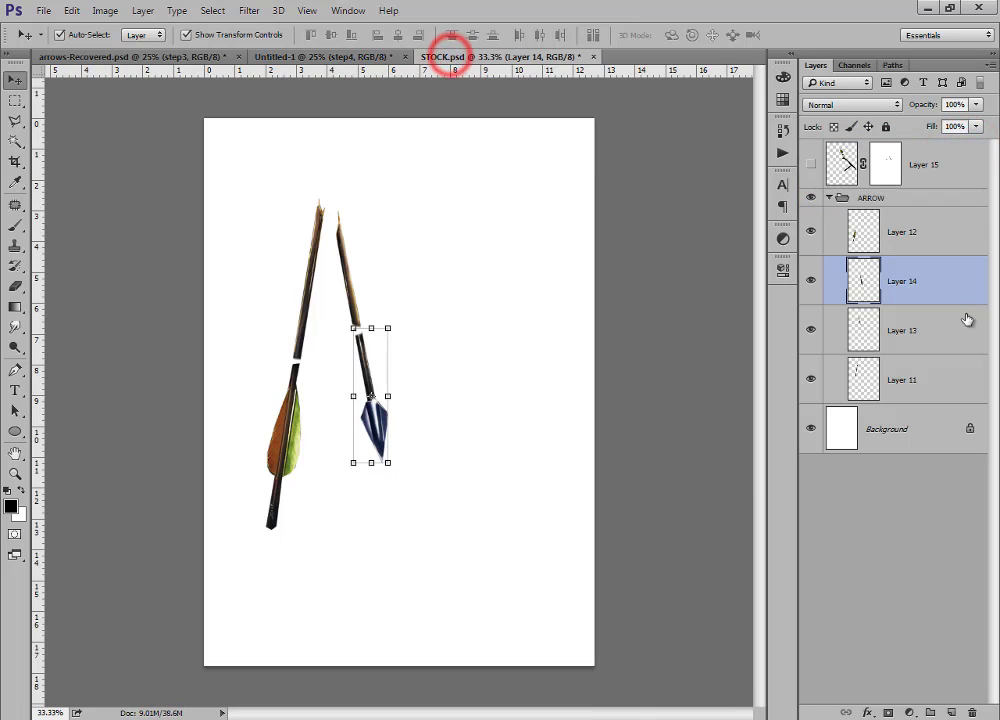
left_click(593, 56)
left_click(501, 282)
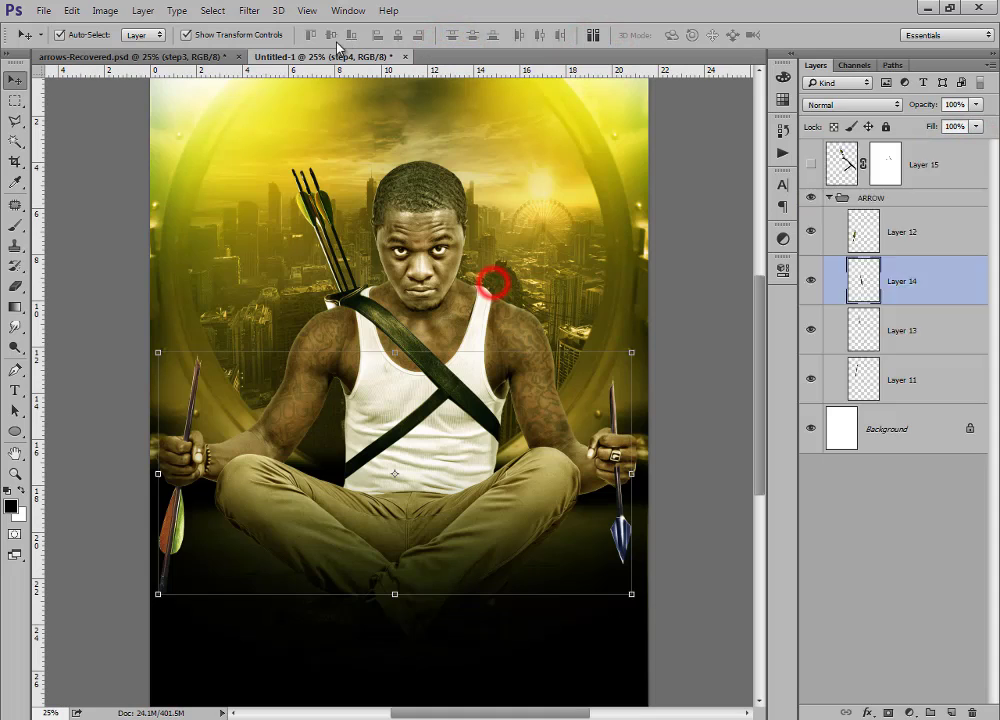
Examine the step5 group in arrows-Recovered.psd and toggle the visibility of its Layer 18.
left_click(210, 54)
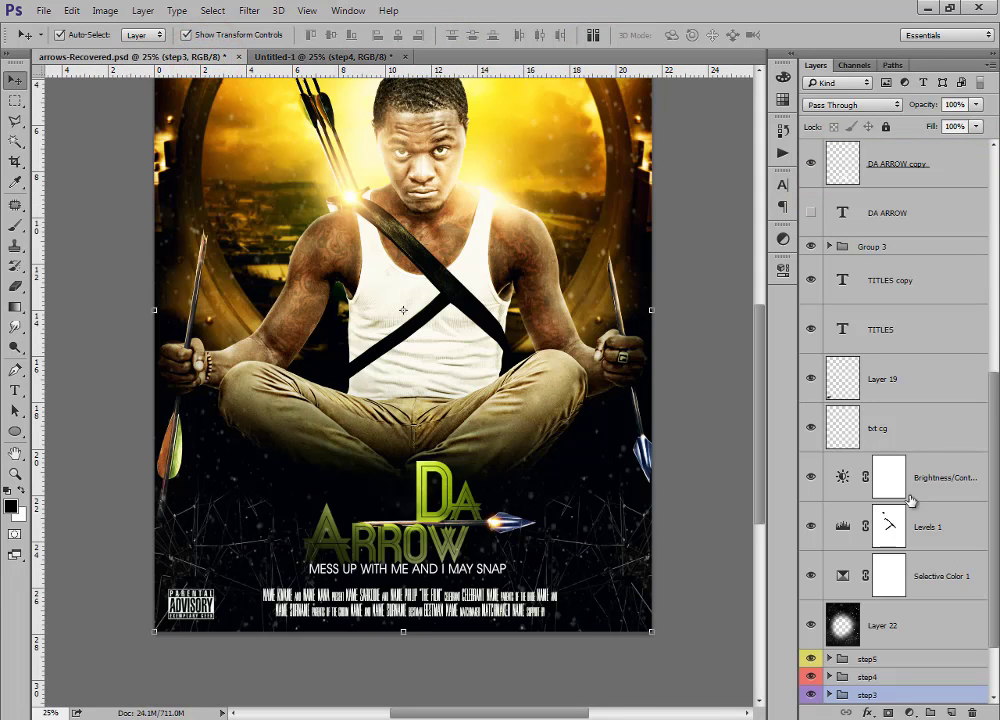
left_click_drag(995, 455, 995, 498)
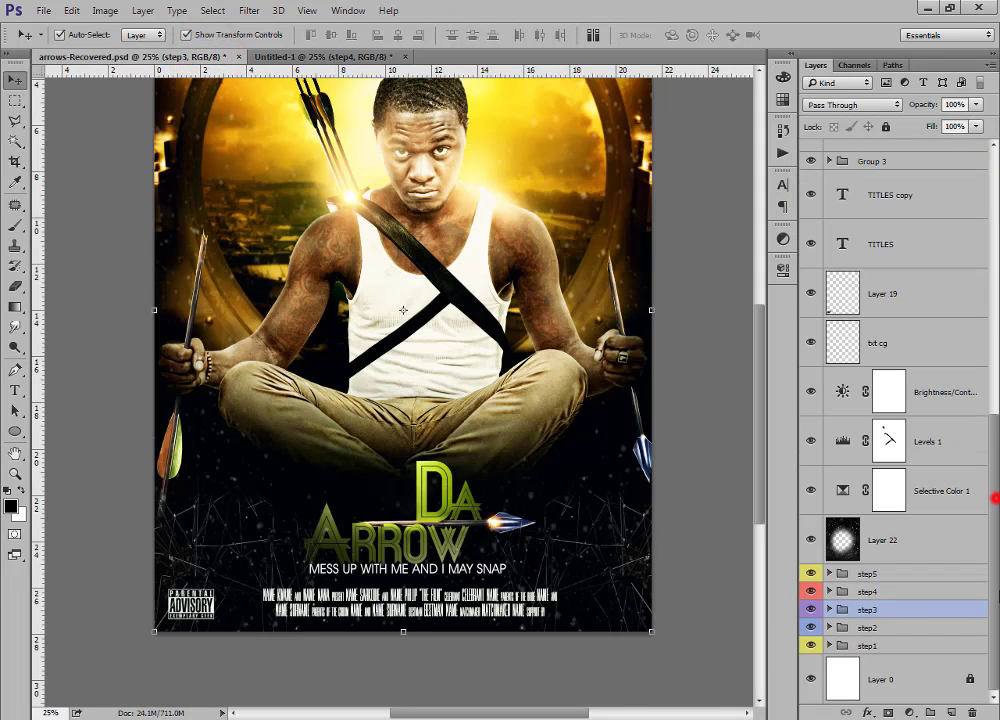
left_click(830, 592)
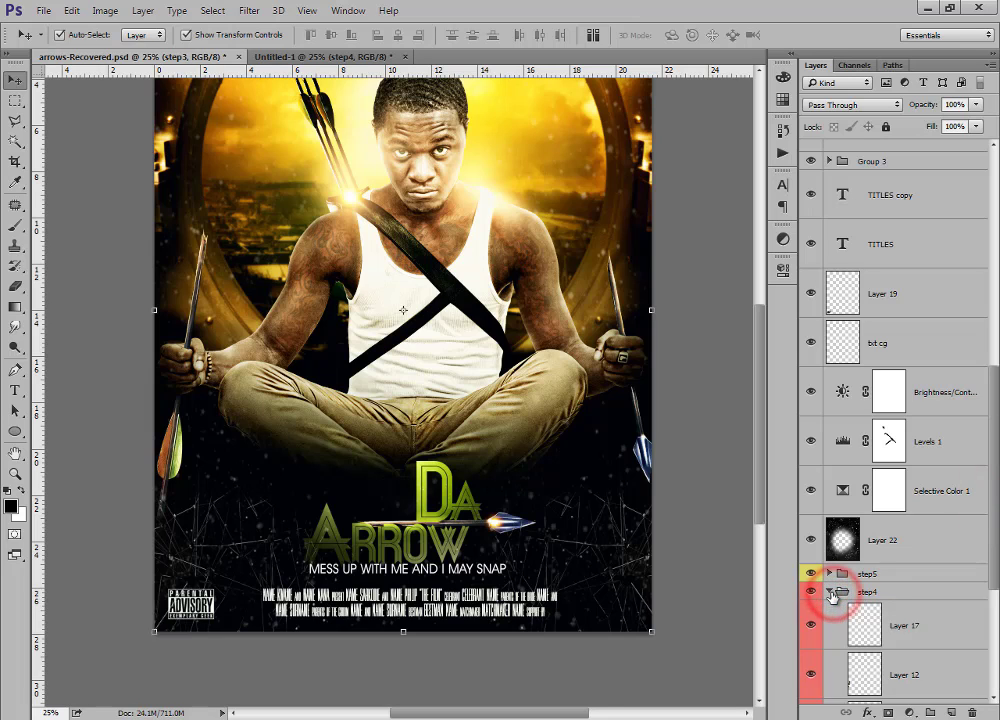
left_click(830, 592)
left_click(829, 575)
left_click(993, 422)
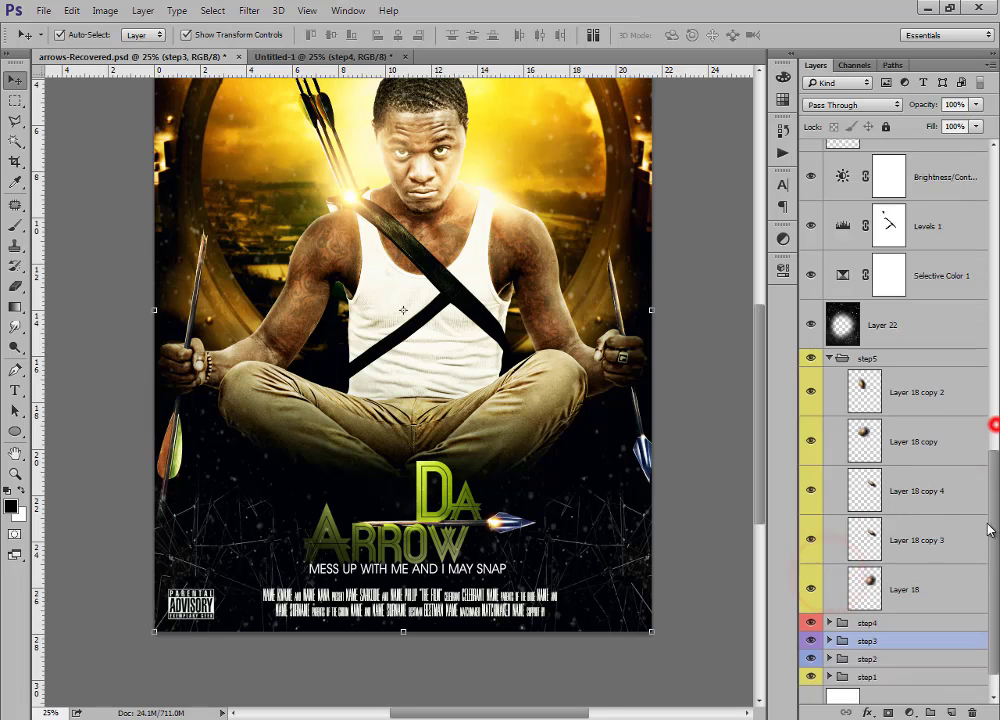
left_click(897, 550)
left_click(811, 557)
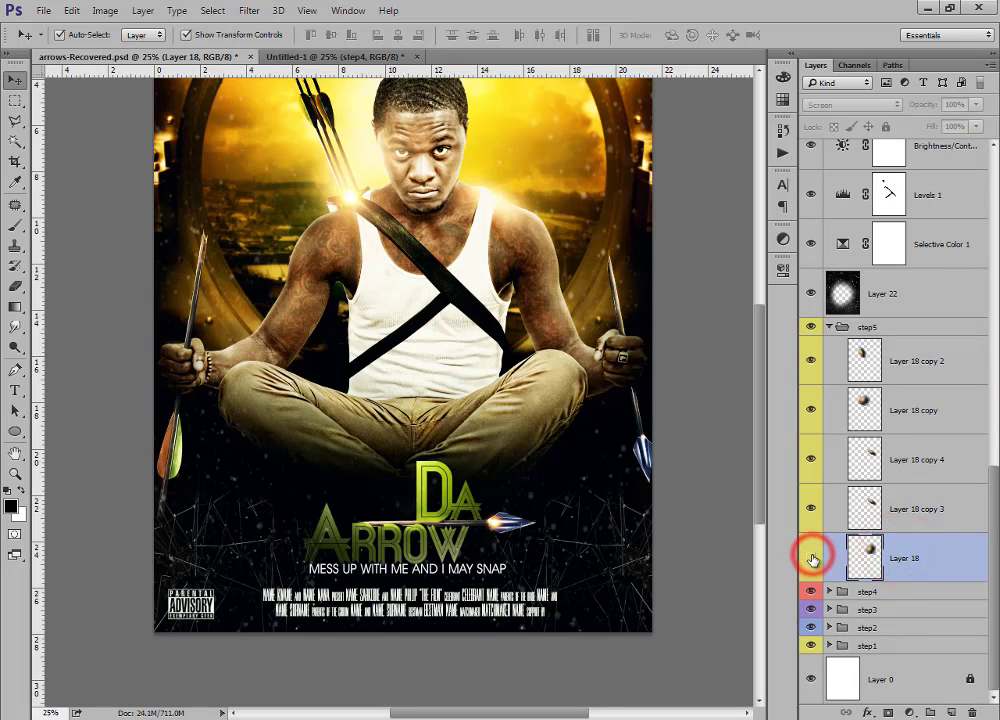
left_click(811, 557)
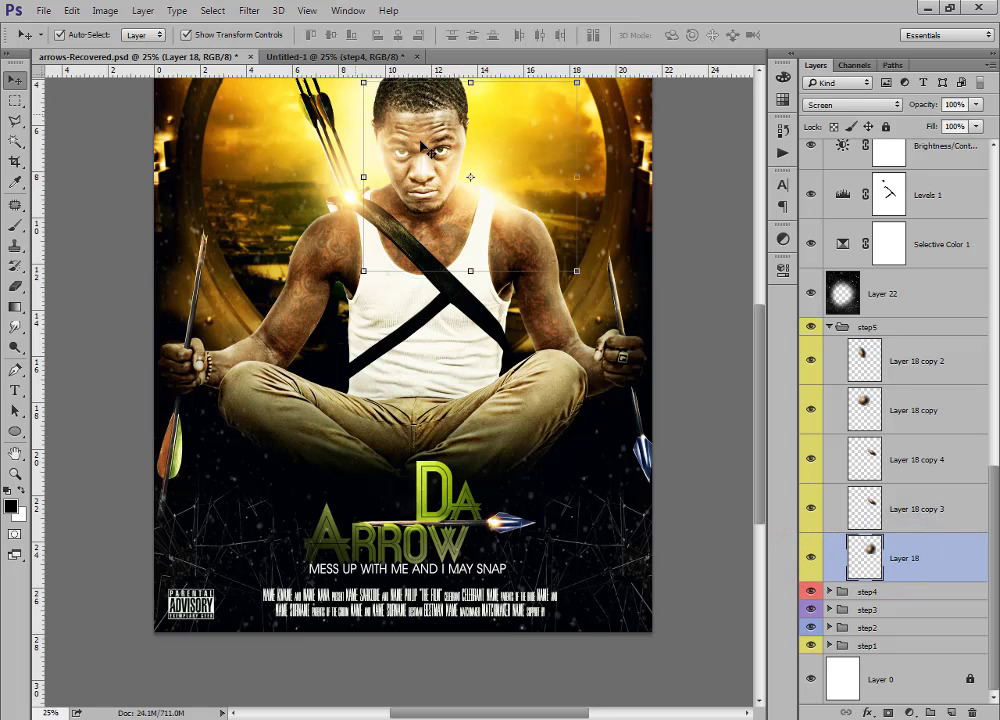
Open fire.jpg from the THE ARROW folder in Photoshop.
left_click(357, 57)
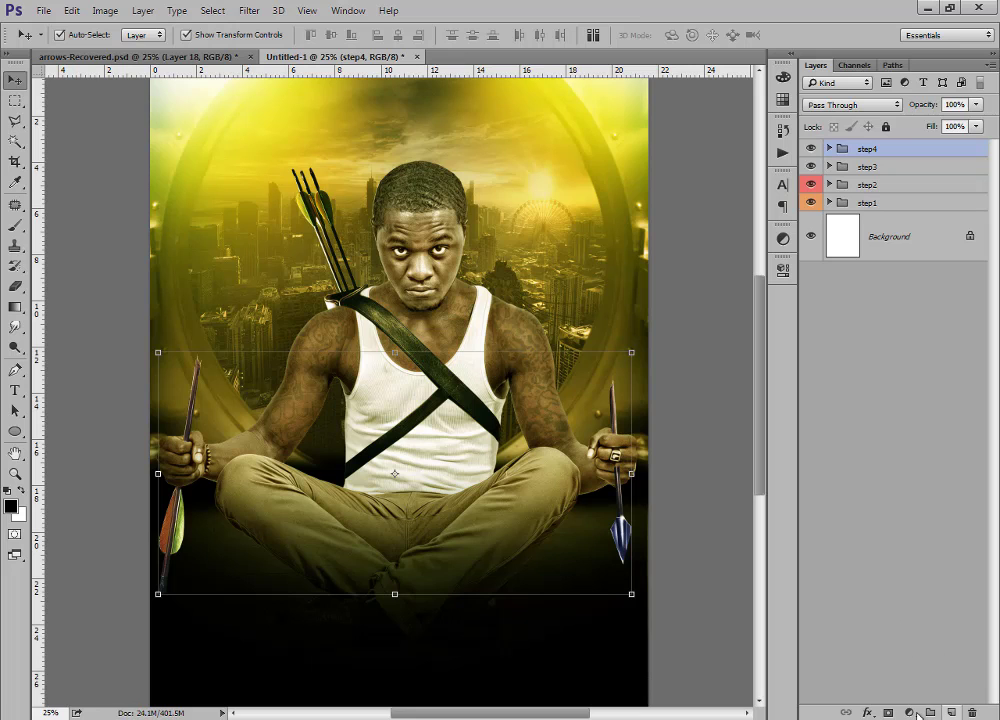
key("alt+Tab")
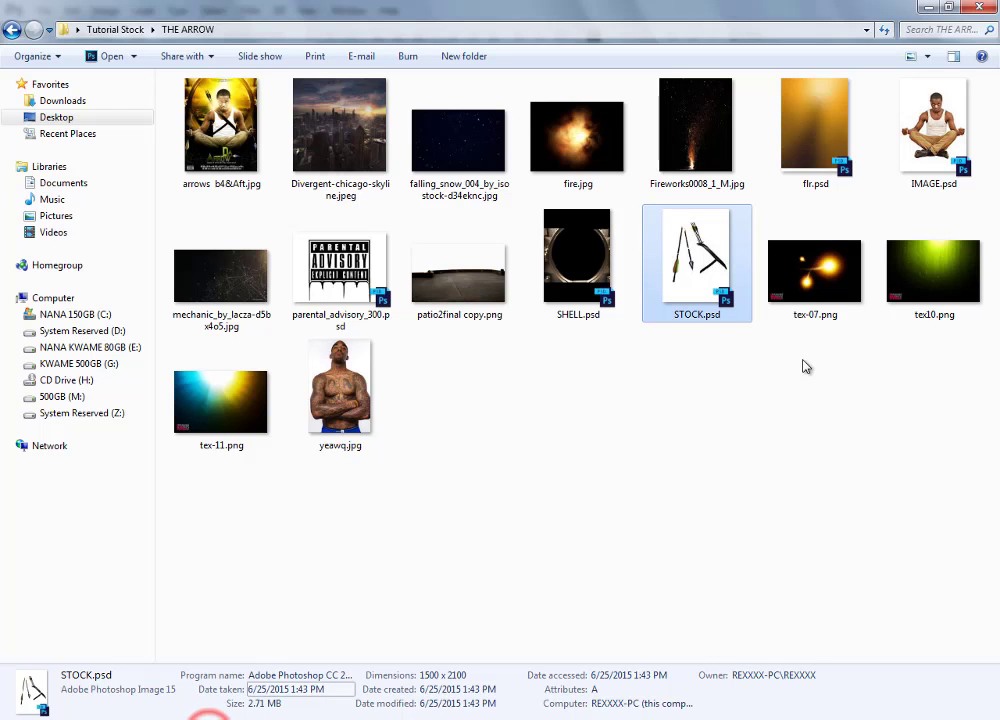
left_click_drag(590, 120, 450, 683)
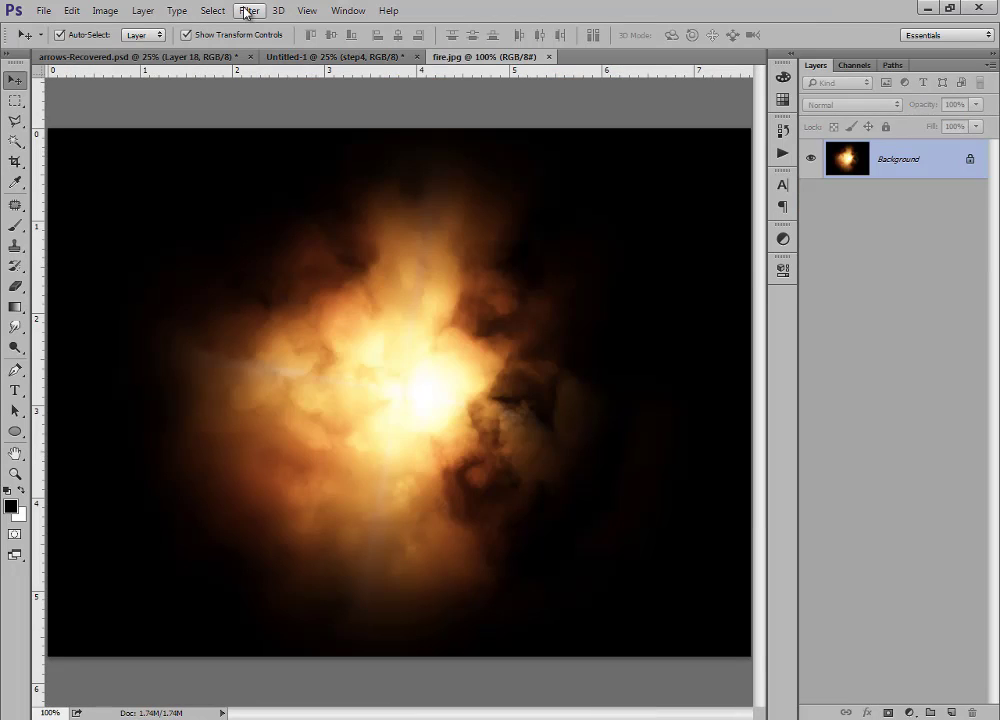
Apply a Gaussian Blur with a radius of 44.2 pixels to fire.jpg.
left_click(246, 12)
left_click(306, 185)
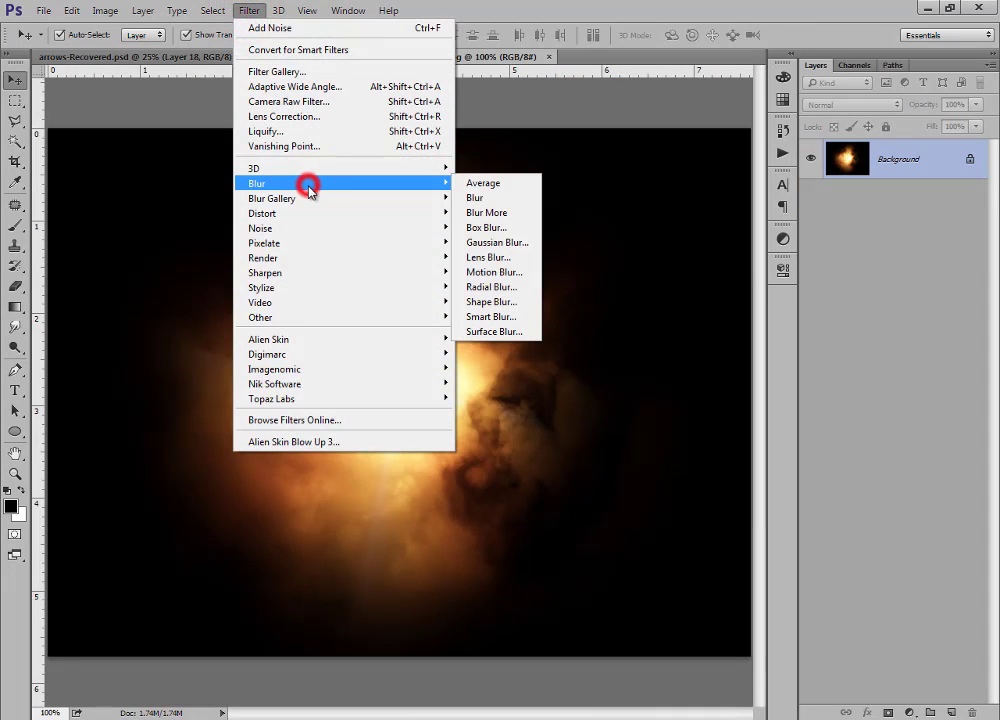
left_click(497, 241)
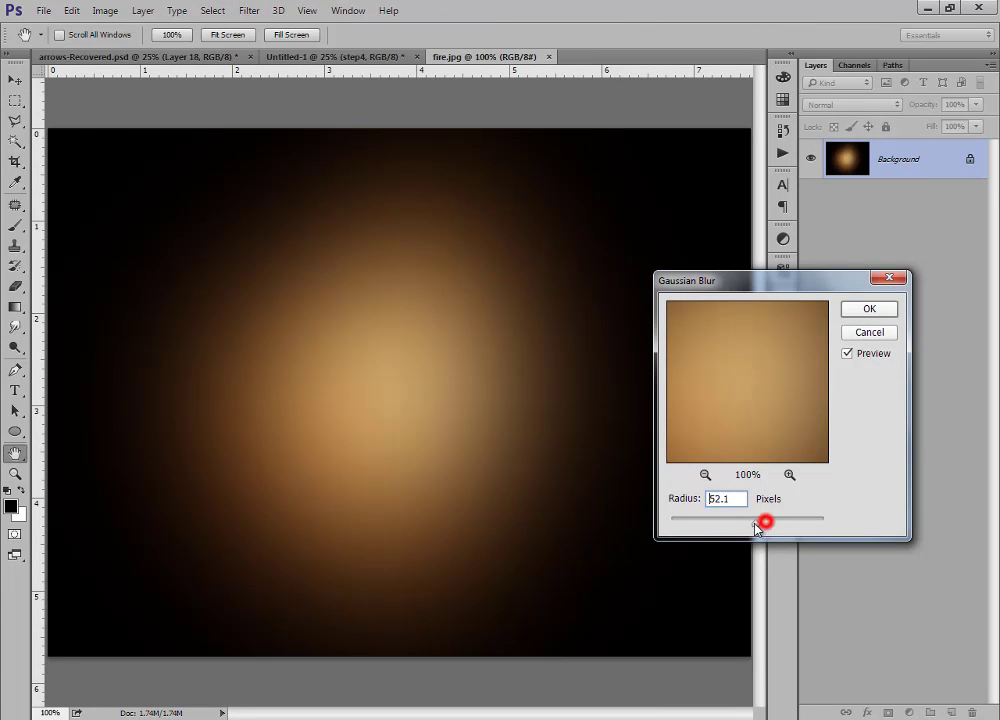
left_click_drag(757, 527, 755, 532)
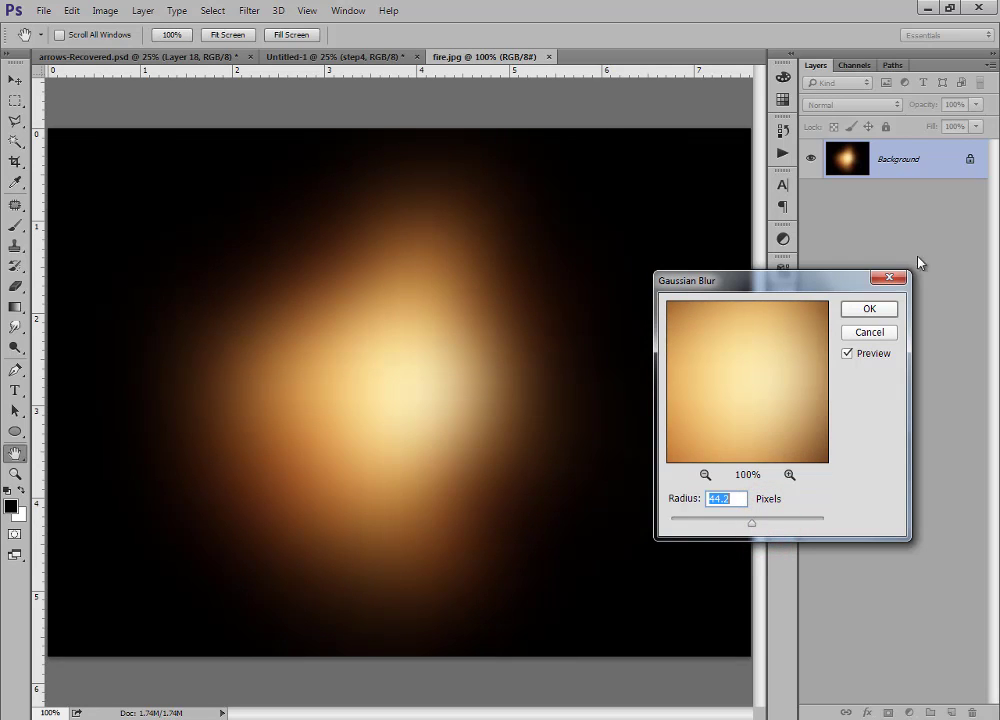
left_click(882, 308)
Copy the blurred fire image into Untitled-1 above the step4 group and set its blend mode to Screen.
key("v")
left_click(446, 344)
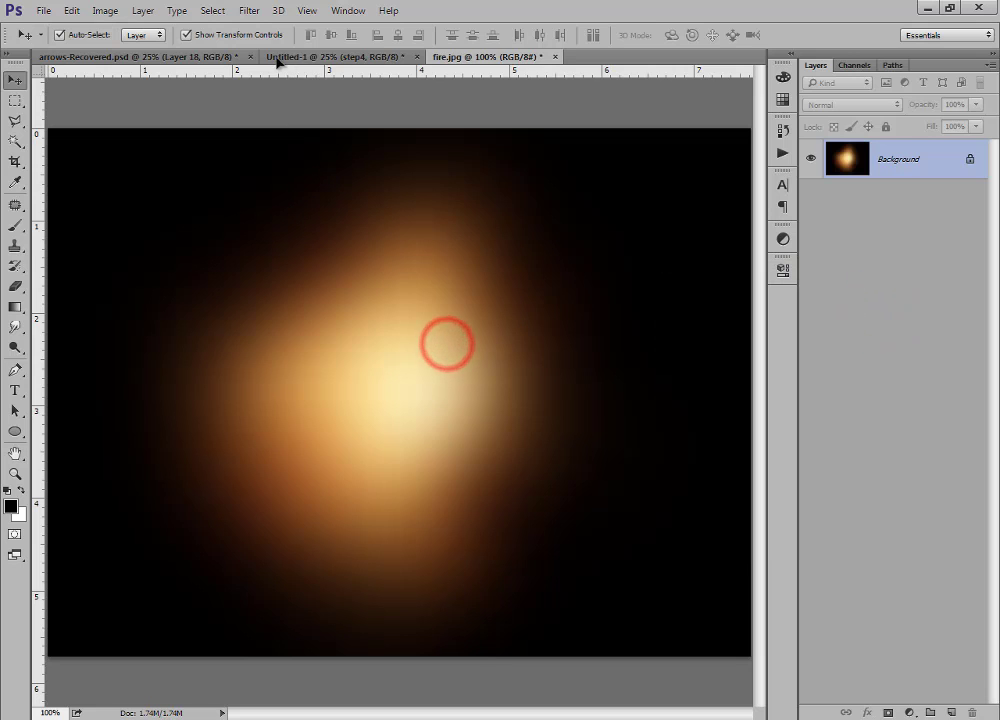
left_click_drag(278, 62, 480, 284)
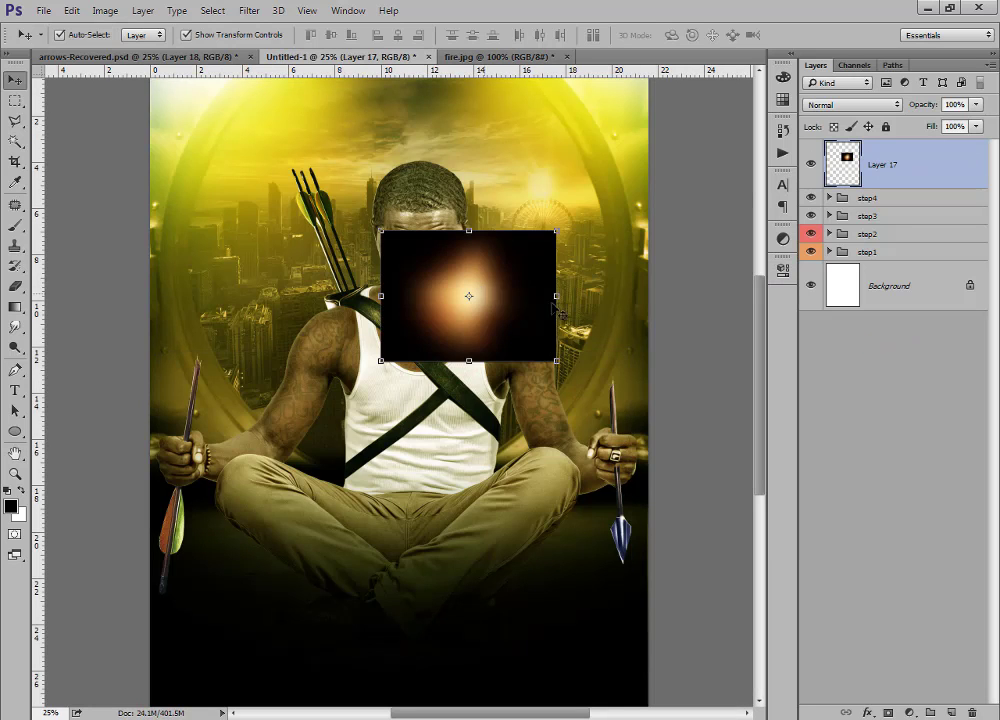
left_click(850, 106)
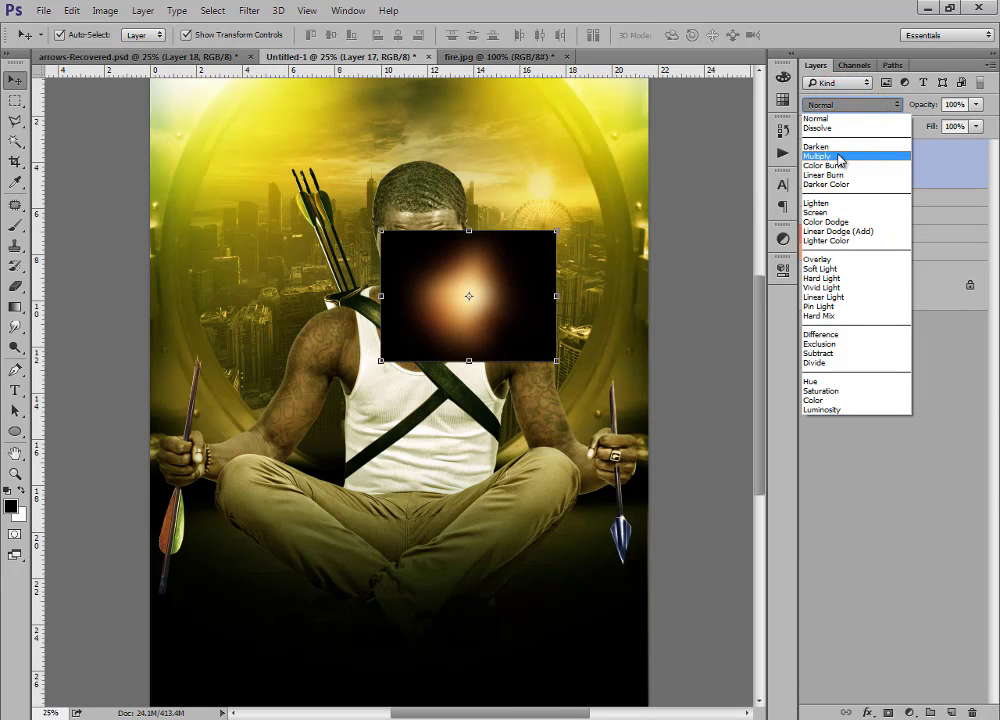
left_click(838, 213)
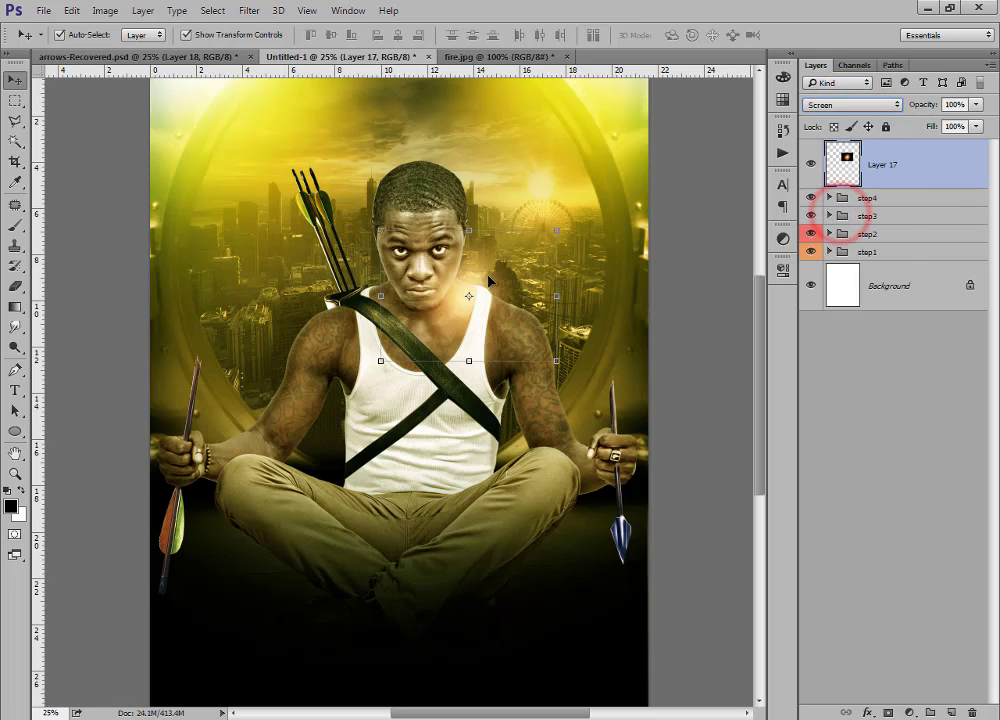
Scale down the fire glow on Layer 17 and move it to the shoulder beside the plain tank-top strap.
left_click_drag(490, 282, 506, 283)
left_click_drag(576, 231, 551, 248)
left_click(529, 268)
key("e")
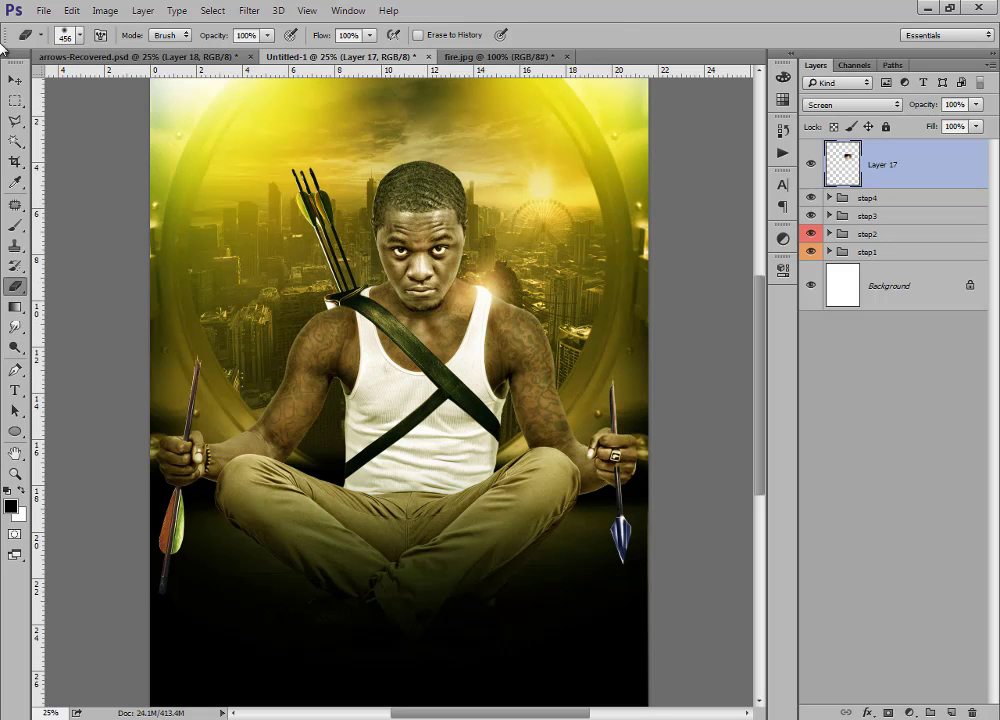
right_click(475, 217, "alt")
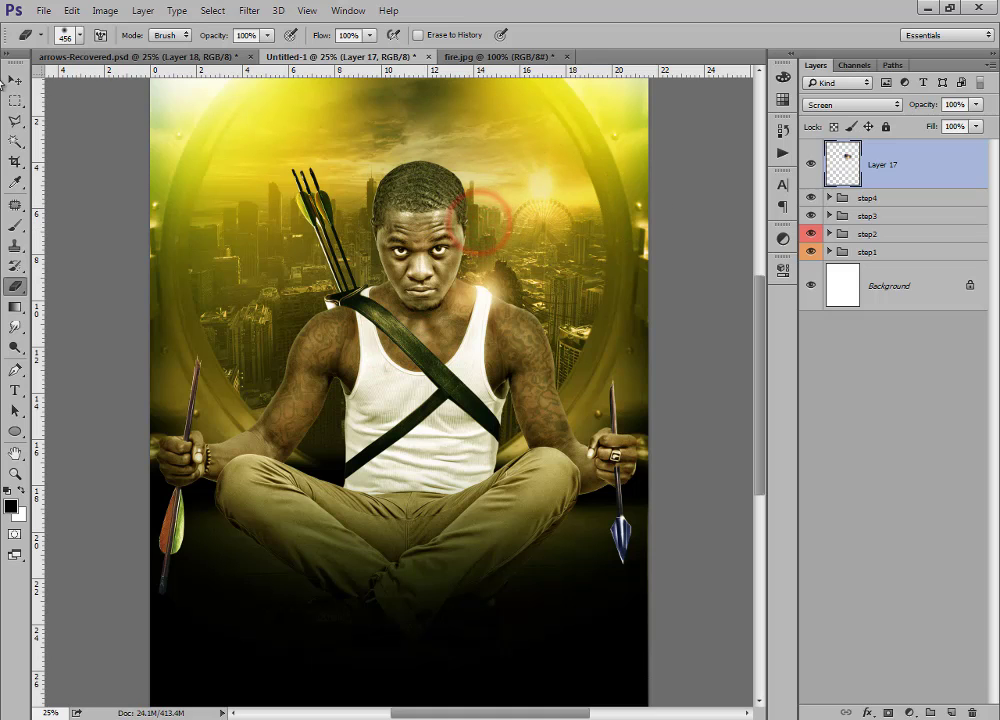
left_click(15, 80)
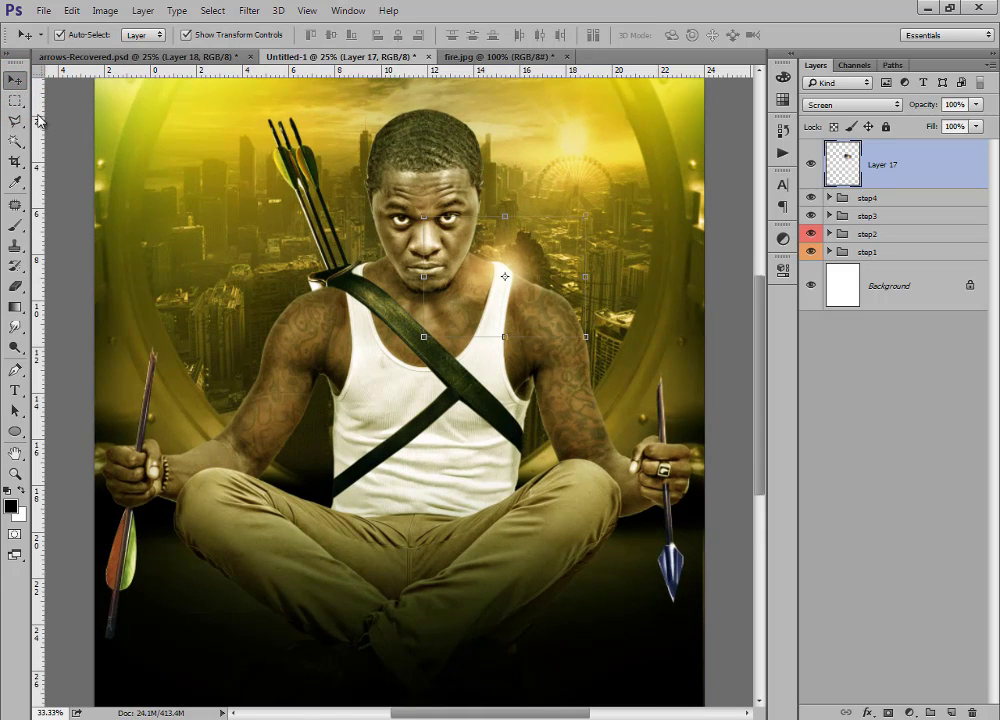
Distort the Layer 17 glow to follow the shoulder slope, shift it onto the tank-top strap and compare with it hidden.
key("ctrl+plus")
left_click_drag(705, 103, 724, 171)
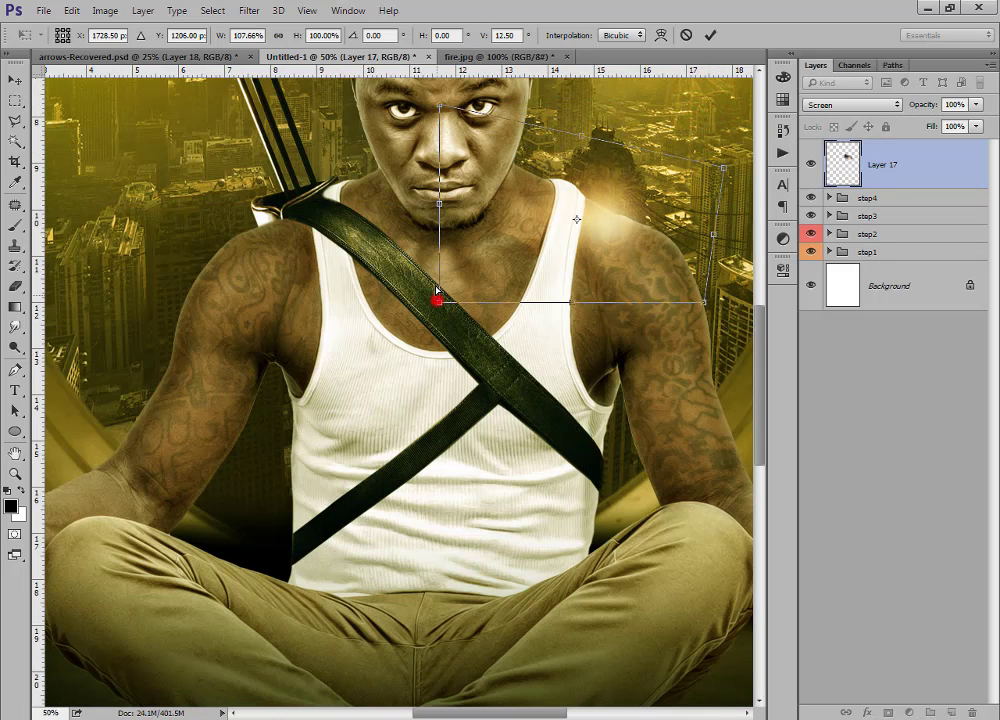
mouse_move(574, 212)
left_mouse_down()
mouse_move(585, 201)
mouse_move(569, 201)
mouse_move(585, 208)
left_mouse_up()
double_click(587, 212)
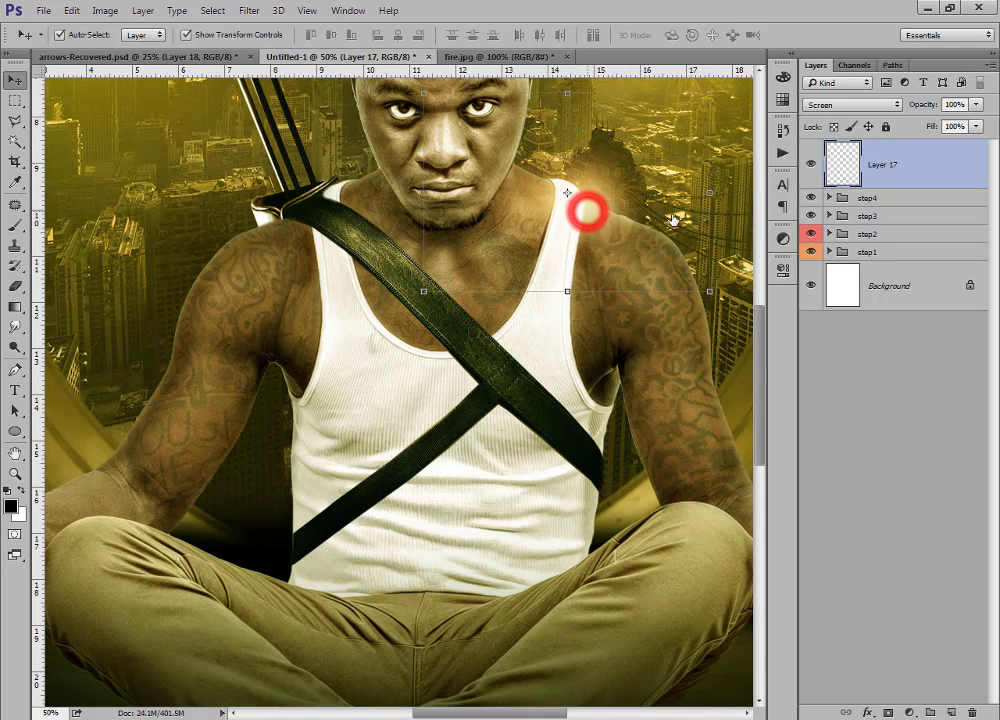
left_click(810, 163)
left_click(810, 163)
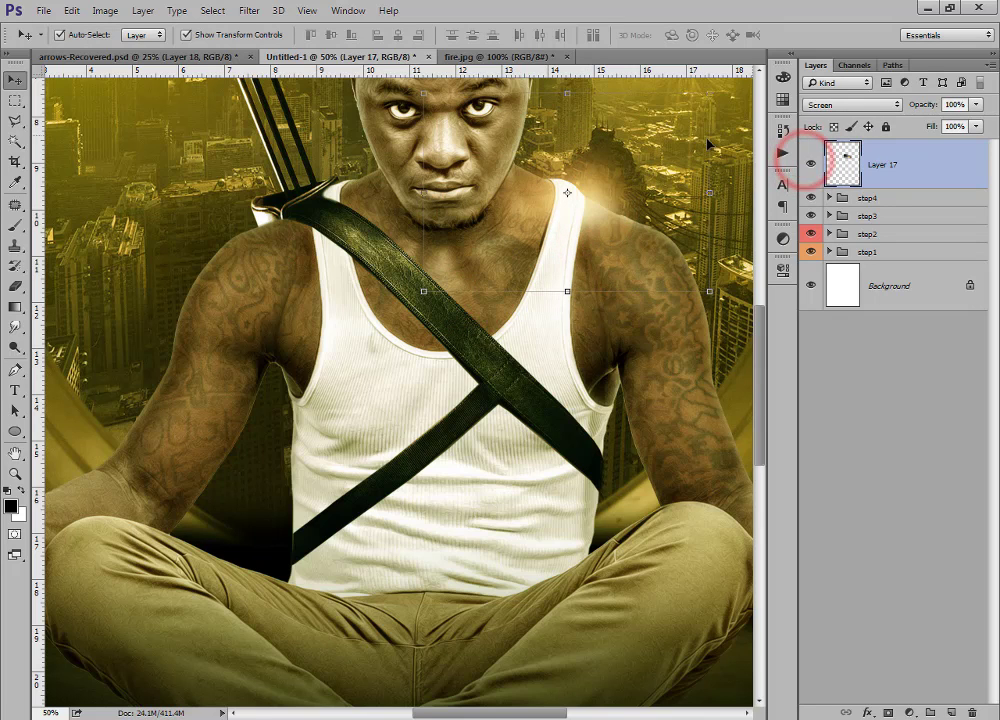
key("ctrl+minus")
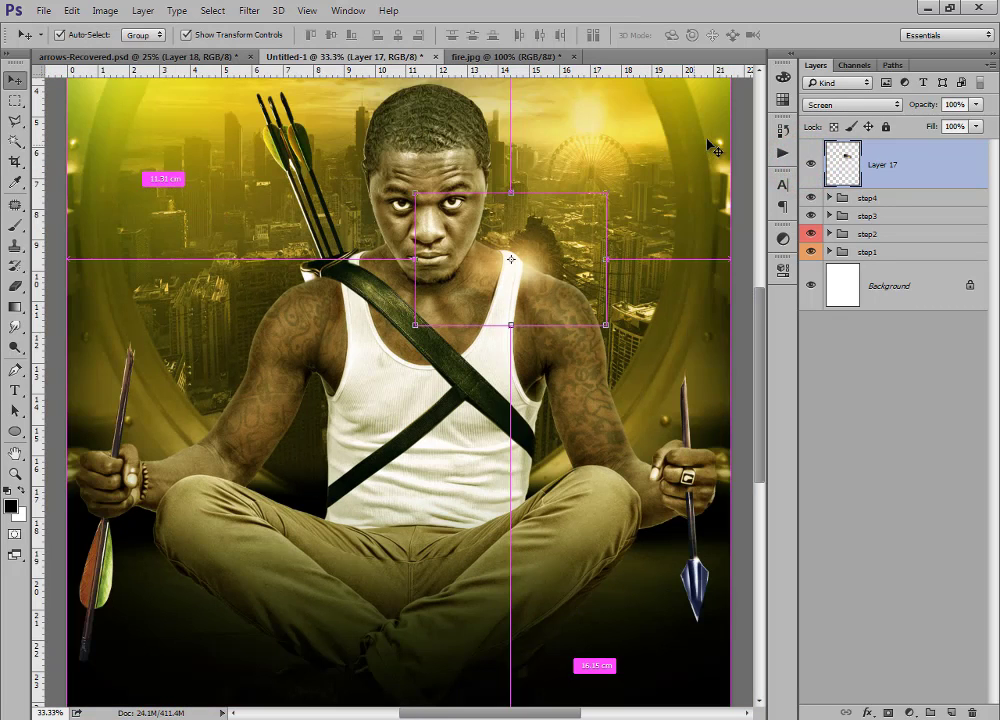
Hide Layer 25 in arrows-Recovered.psd and examine the glows on Layer 18 and Layer 18 copy 3 by toggling their visibility.
left_click(233, 55)
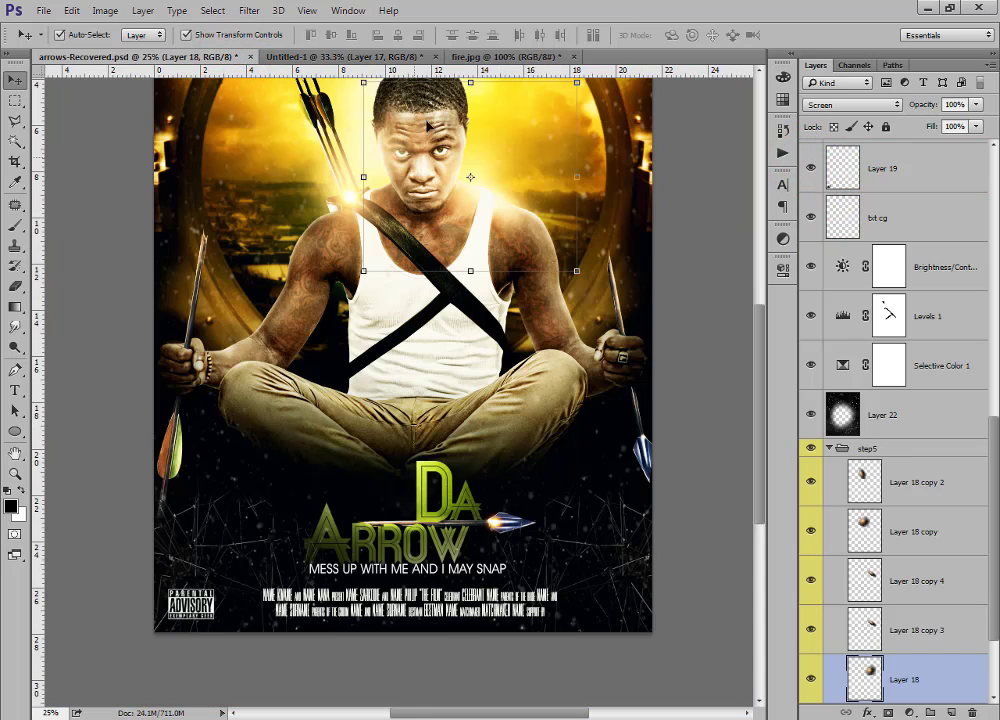
left_click(485, 195)
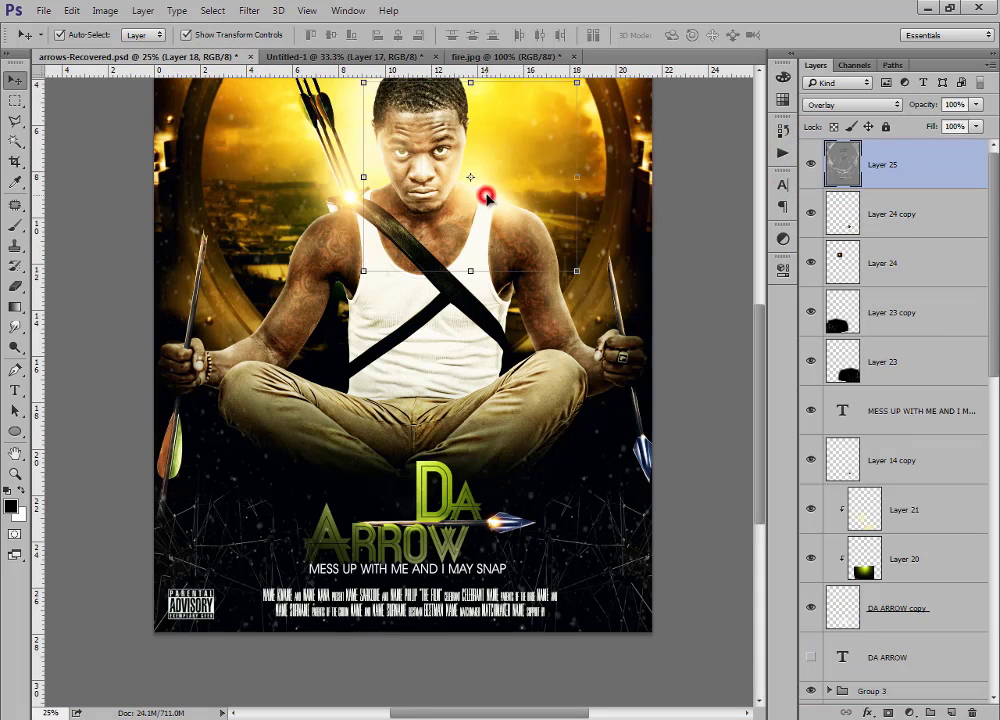
left_click(811, 163)
left_click(500, 205)
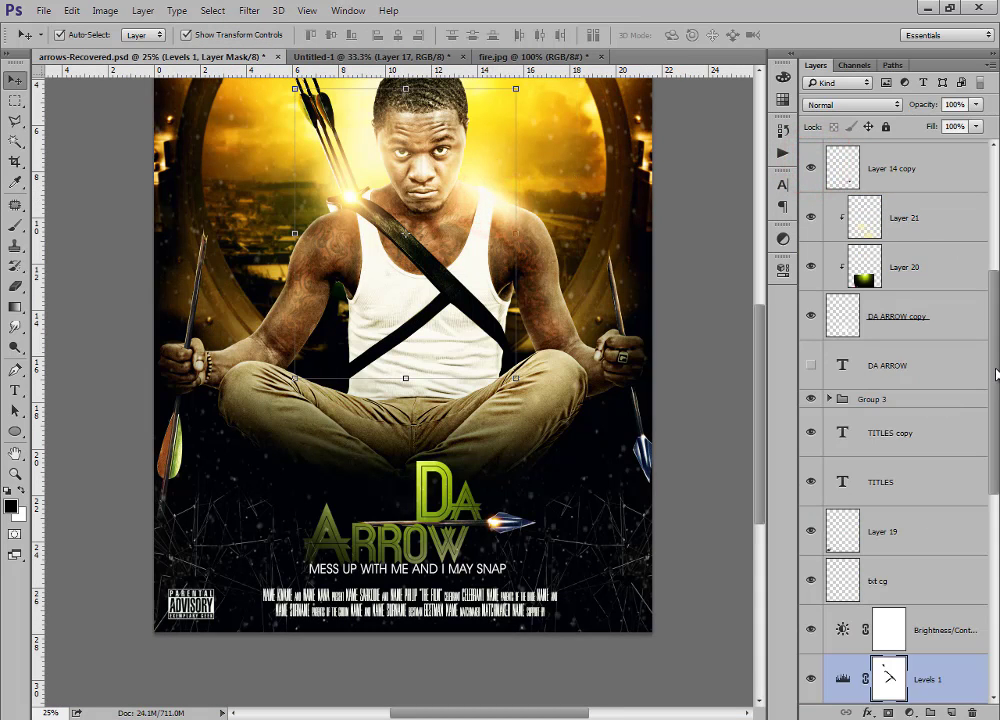
left_click_drag(990, 345, 990, 395)
scroll(946, 562, "down", 3)
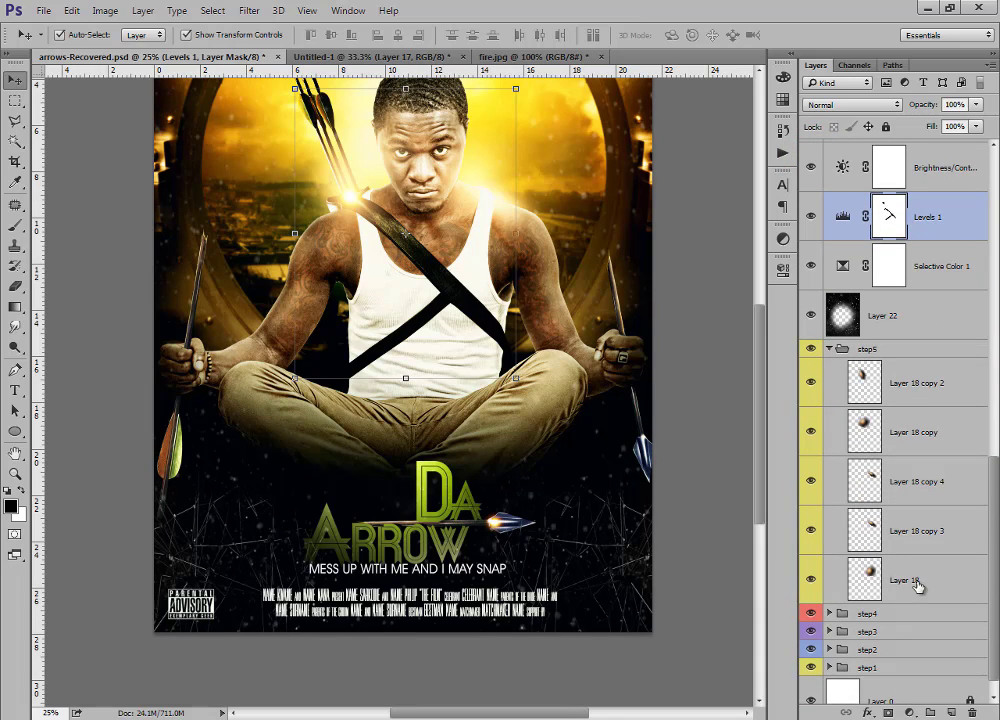
left_click(906, 583)
left_click(811, 580)
left_click(811, 580)
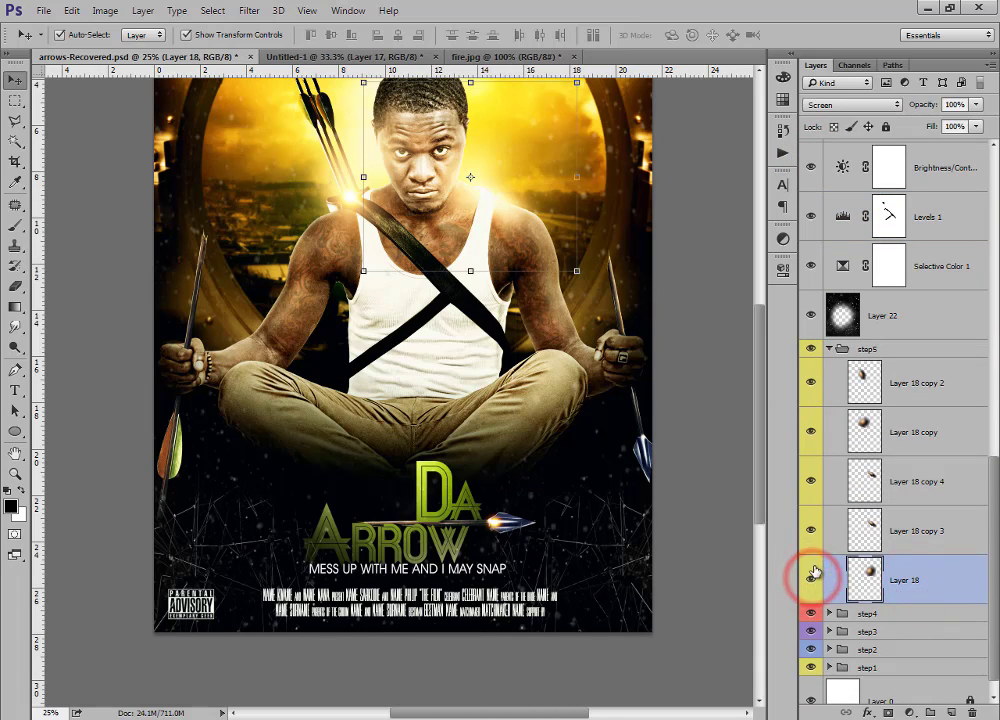
left_click(811, 530)
left_click(811, 530)
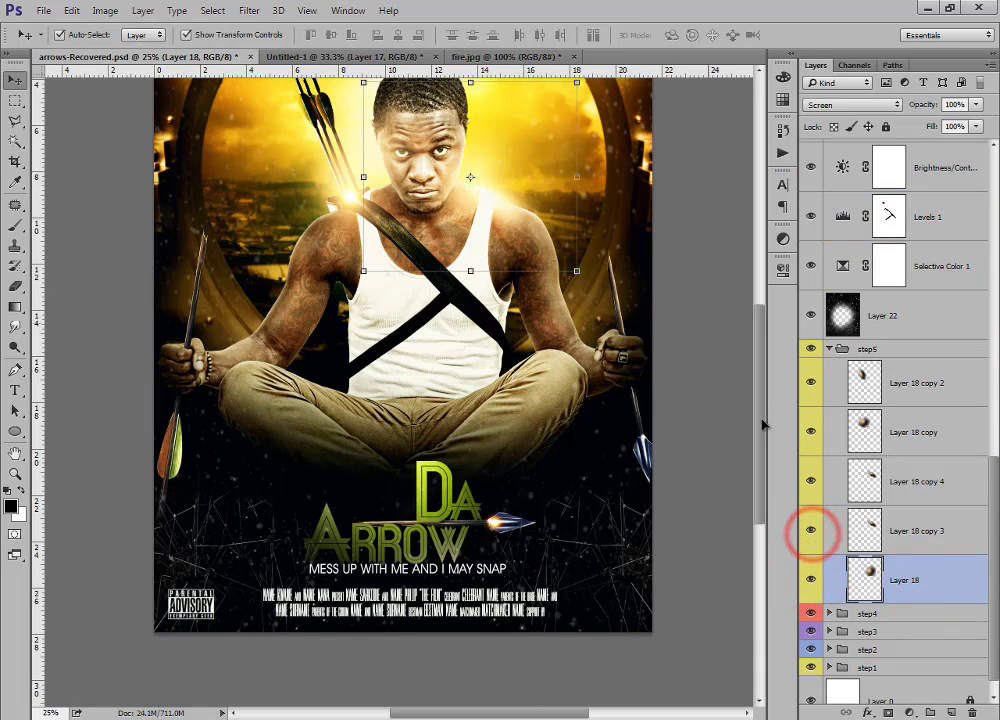
Duplicate Layer 17 in Untitled-1, then flatten the copy's glow, rotate it about 20° and place it along the outer shoulder slope.
left_click(364, 55)
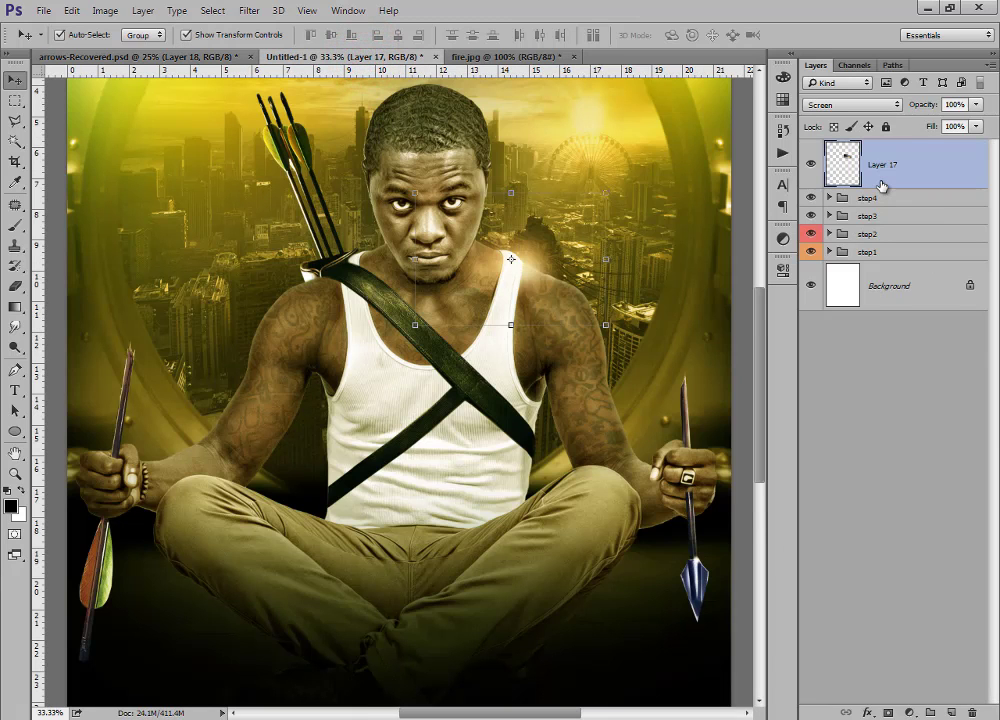
key("ctrl+j")
left_click(612, 265)
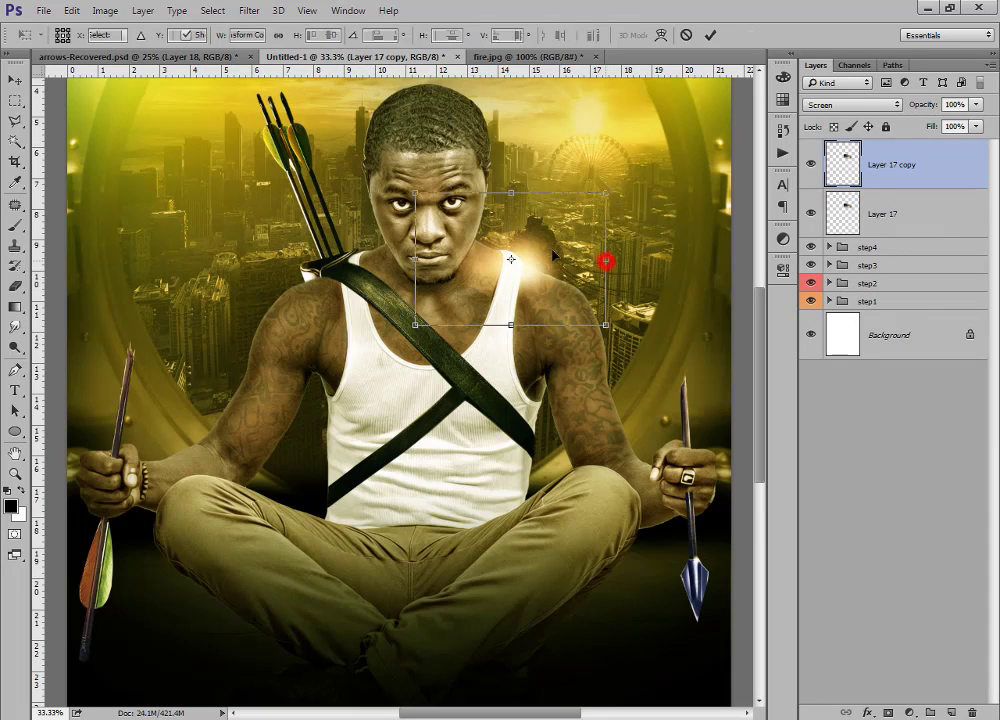
left_click_drag(555, 248, 588, 272)
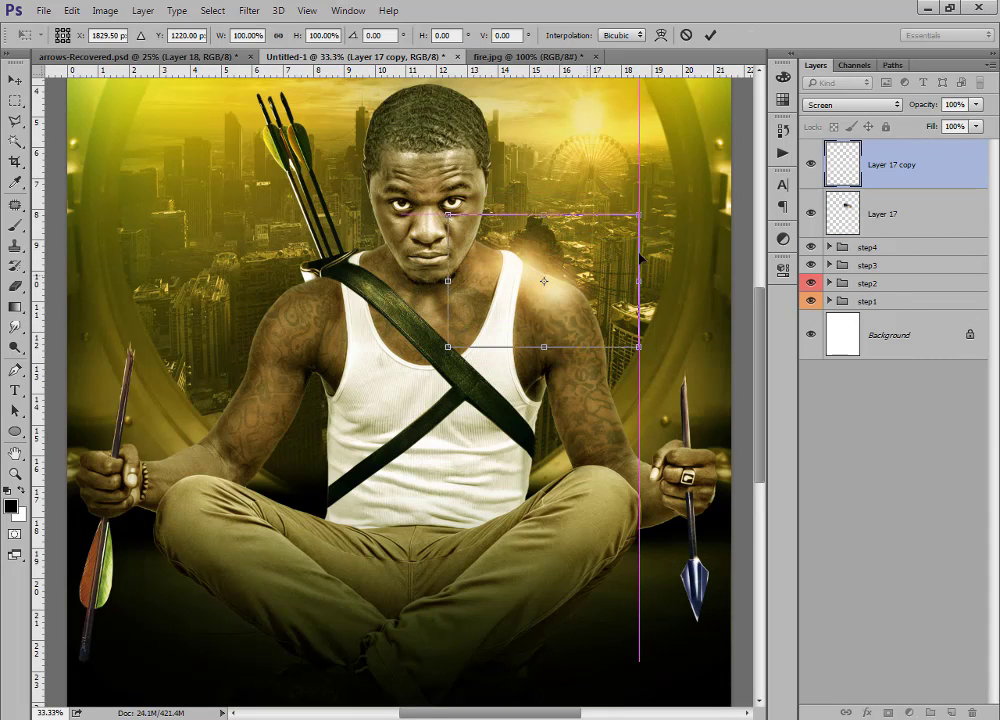
mouse_move(648, 195)
left_mouse_down()
mouse_move(670, 248)
mouse_move(665, 233)
mouse_move(610, 207)
mouse_move(560, 220)
mouse_move(558, 212)
mouse_move(700, 222)
left_mouse_up()
left_click_drag(611, 293, 622, 296)
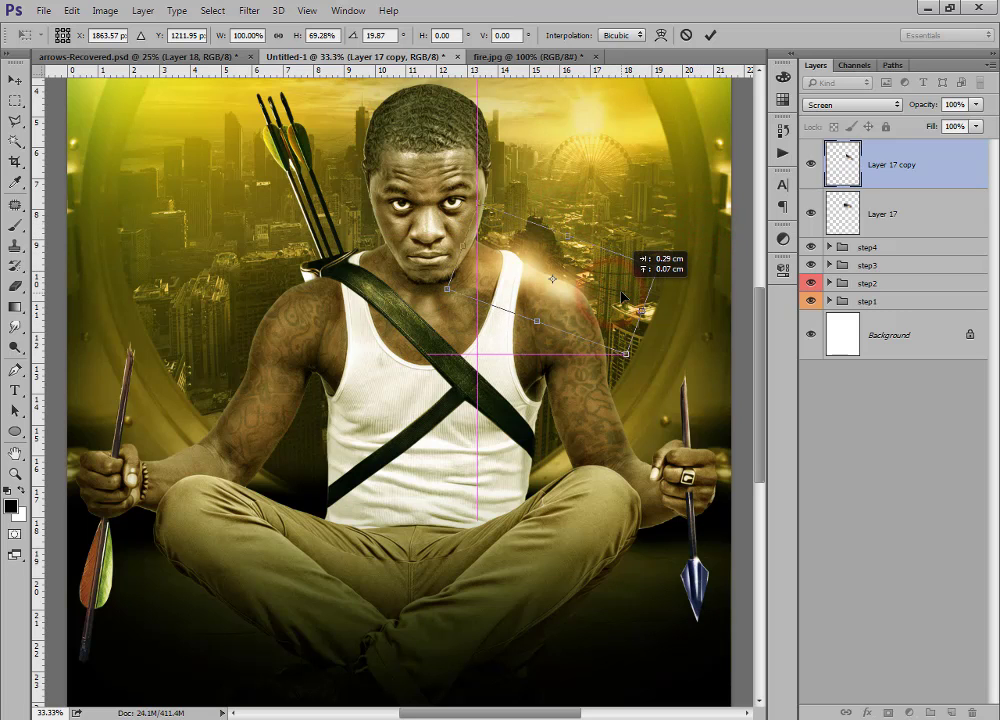
double_click(536, 262)
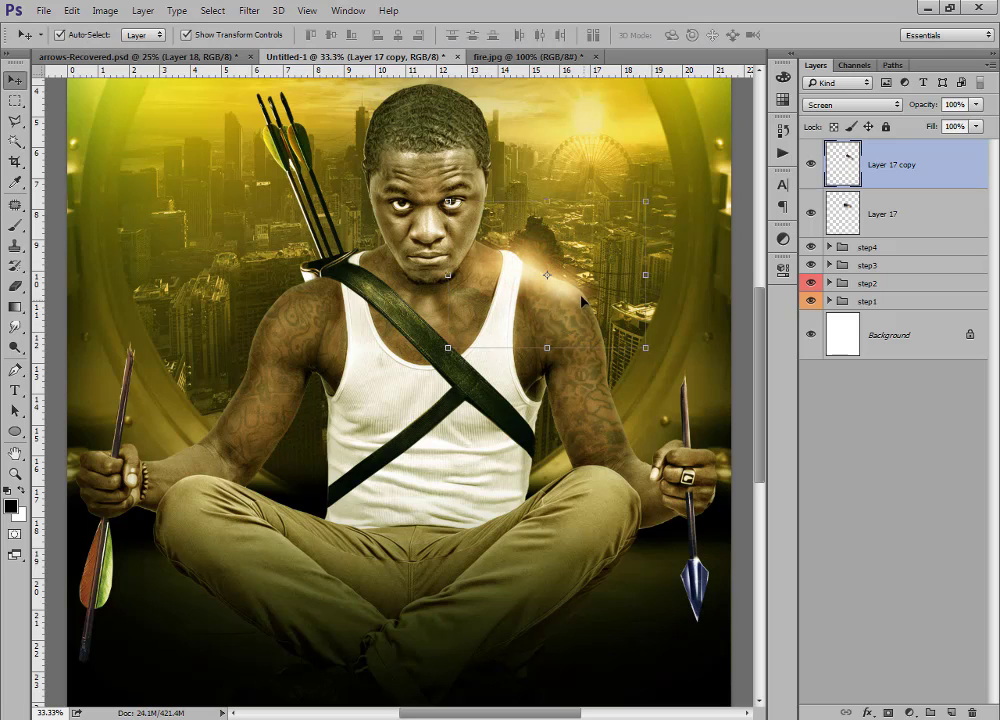
Squash the original Layer 17 glow slightly, rotate it about 22° and shift it onto the tank-top strap beside the neck.
left_click(917, 201)
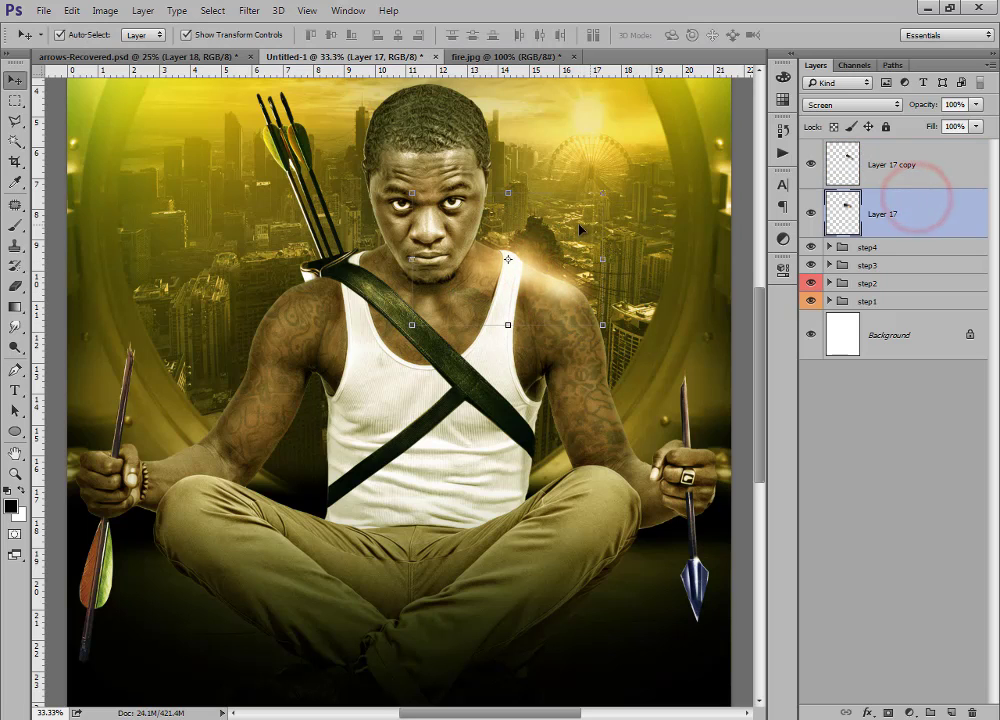
left_click_drag(506, 192, 506, 201)
left_click_drag(618, 187, 620, 232)
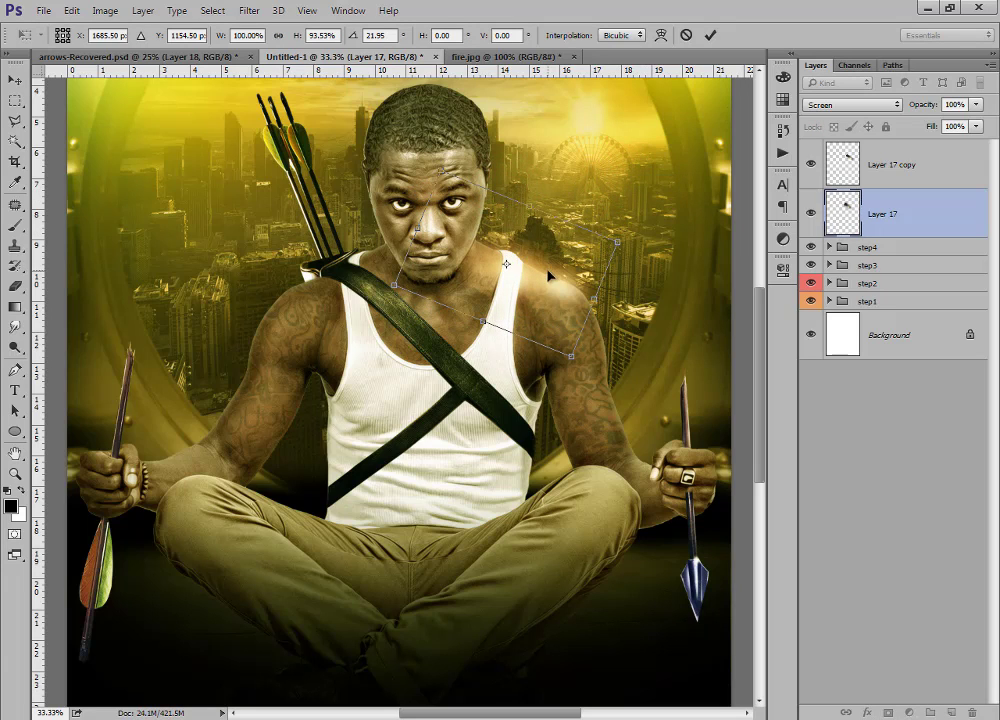
left_click_drag(551, 276, 545, 268)
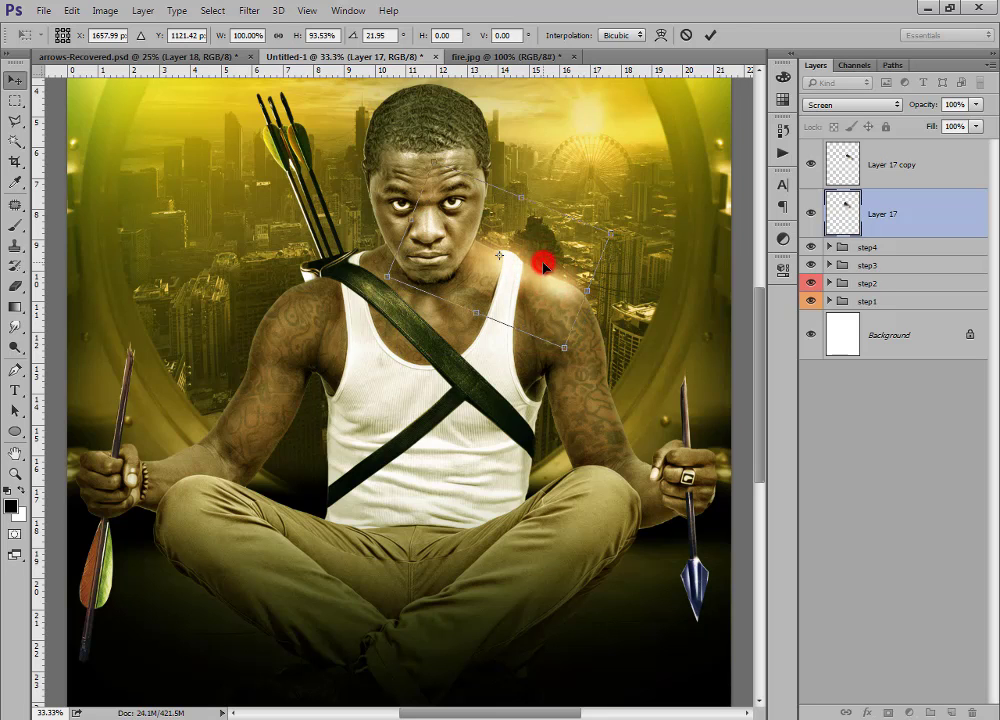
double_click(545, 265)
left_click(906, 175)
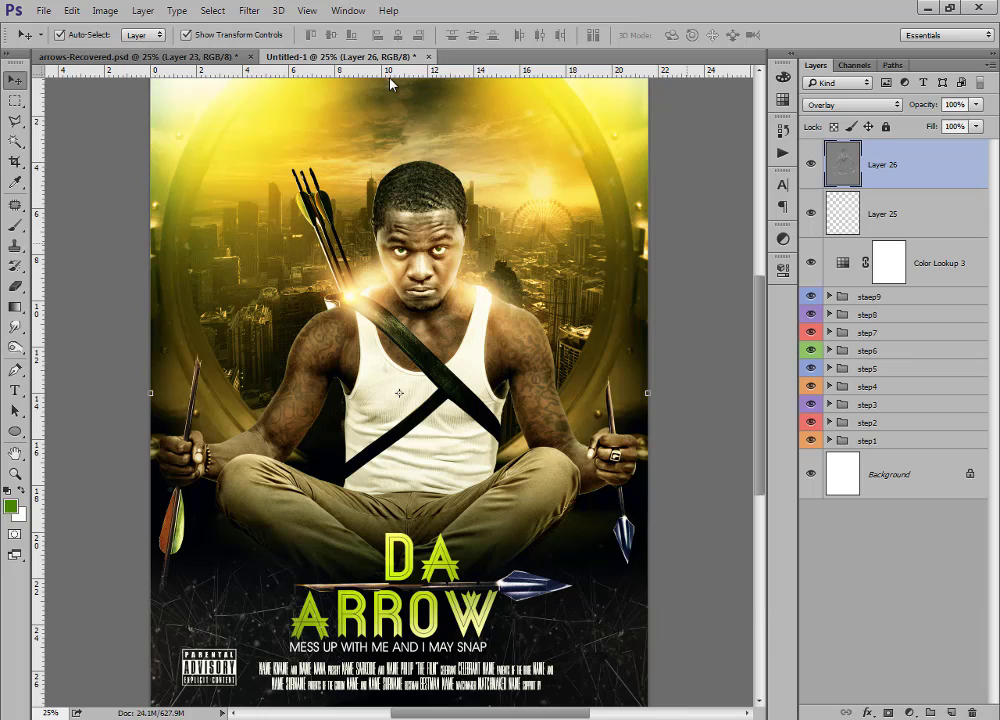
Compare the Untitled-1 artwork with arrows-Recovered.psd and inspect the Color Balance layer in the reference's step3 group.
key("ctrl+minus")
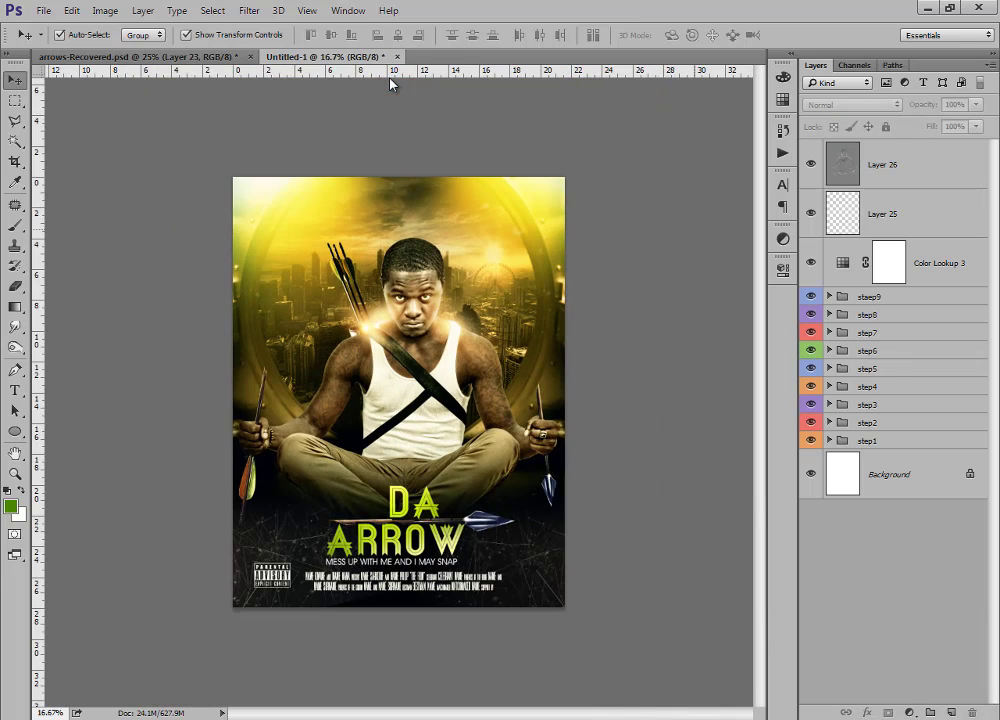
key("ctrl+plus")
key("ctrl+Tab")
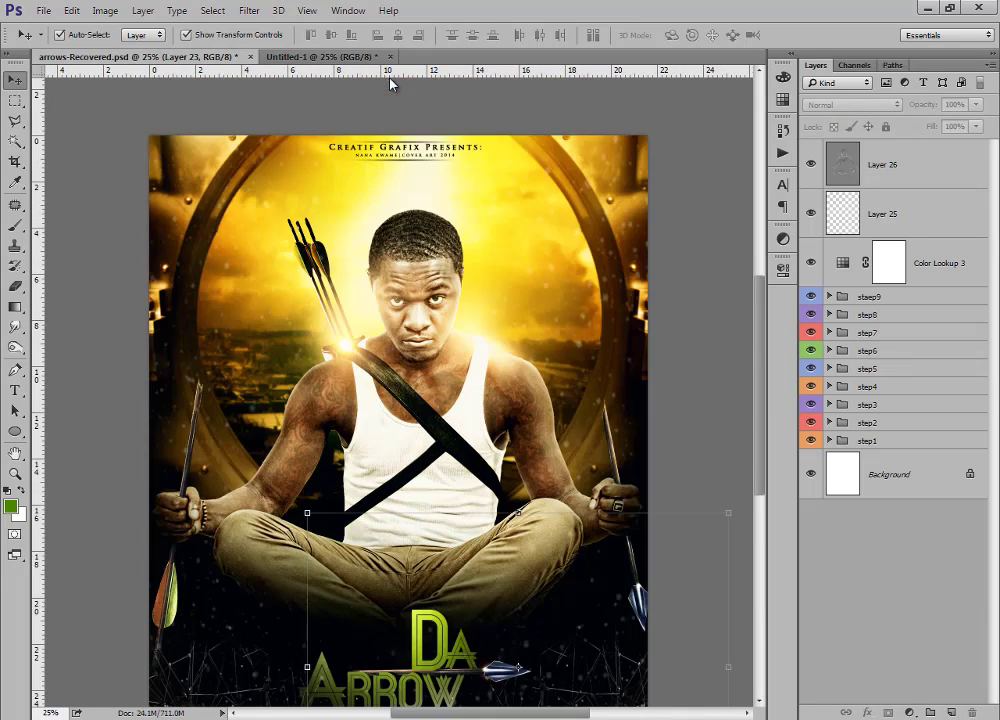
key("ctrl+Tab")
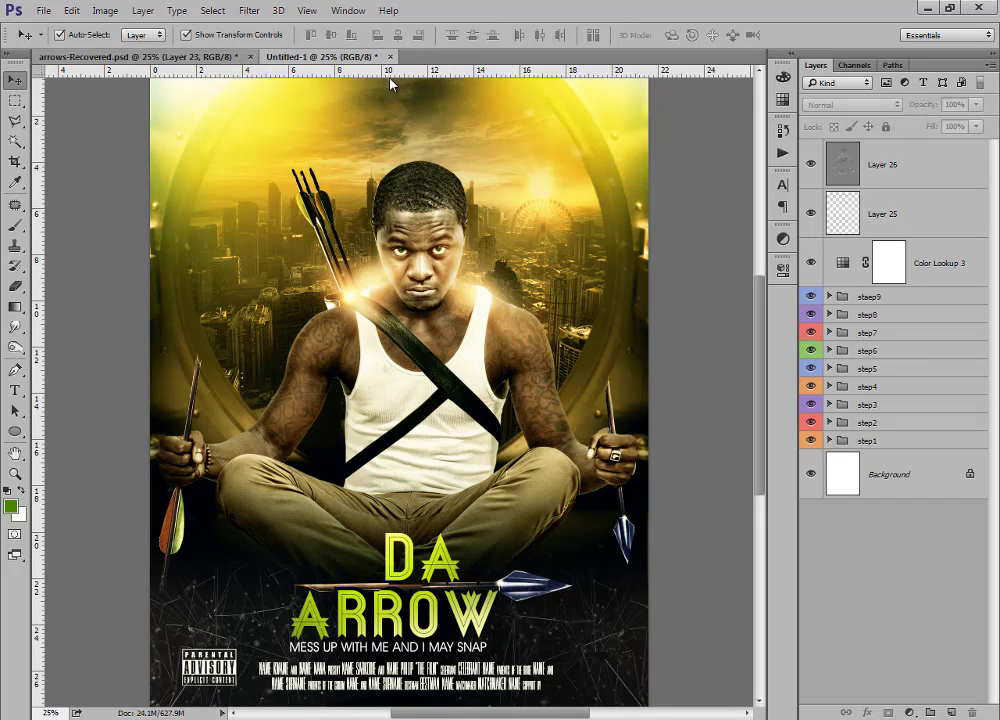
key("ctrl+Tab")
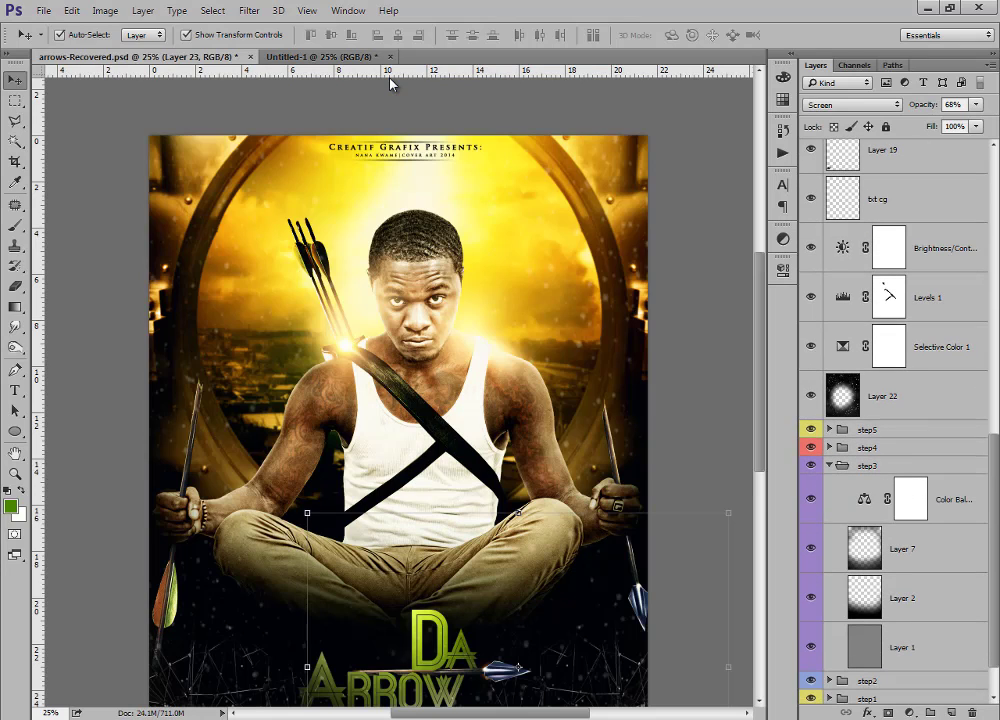
key("alt+bracketleft")
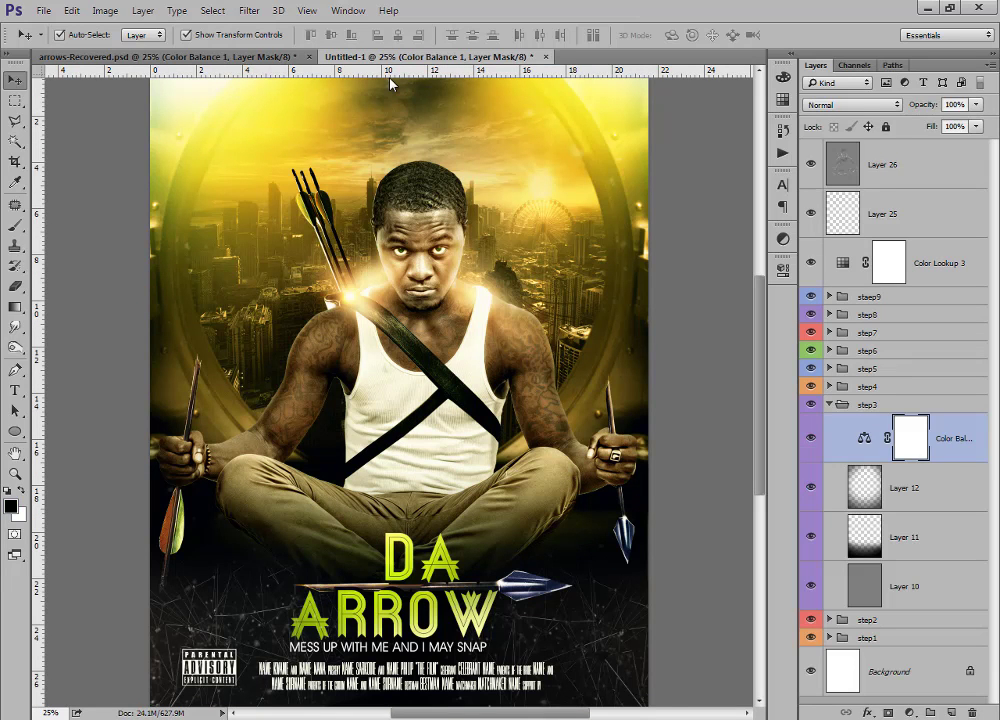
Set the Color Balance 1 layer in Untitled-1's step3 group to Soft Light at 69% opacity.
key("Return")
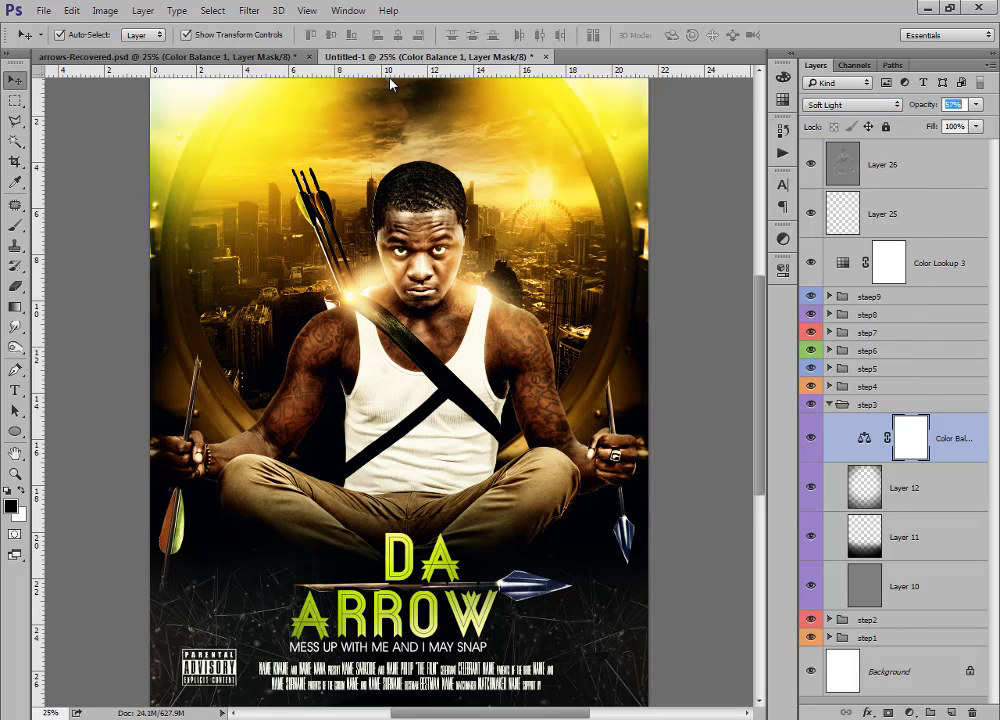
key("5")
key("6")
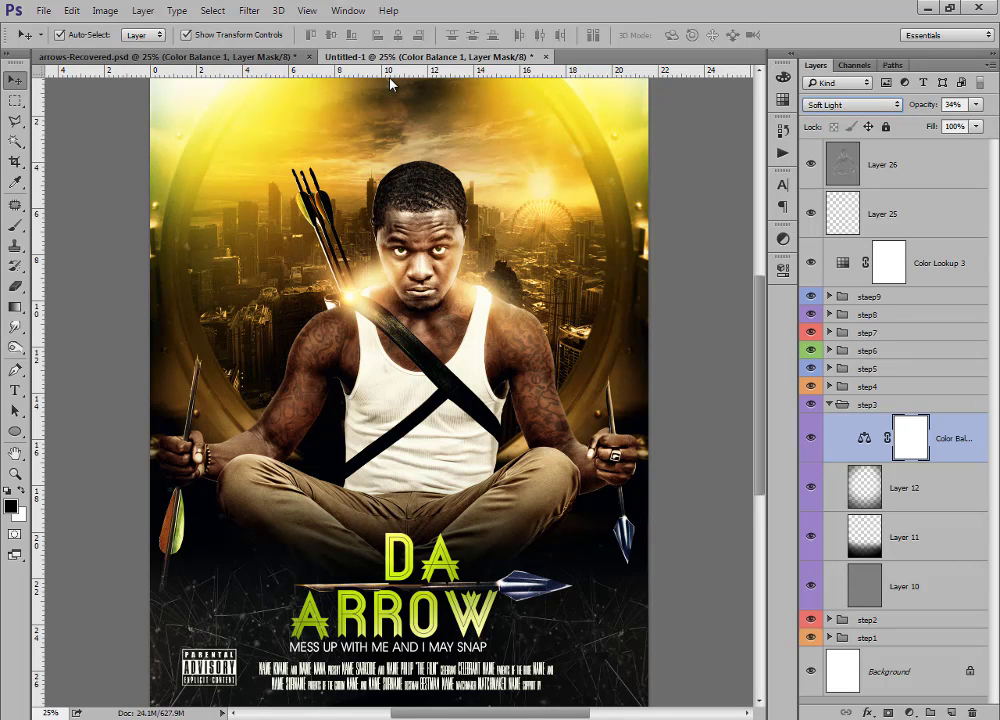
key("6")
key("9")
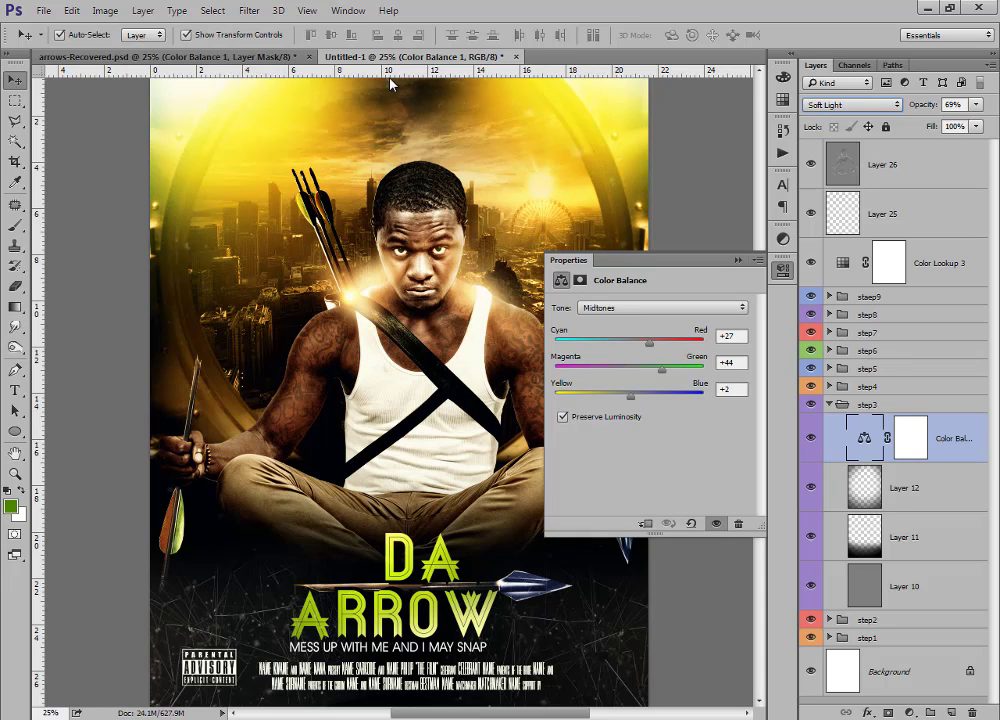
Set the Color Balance 1 midtones to red +23, green +80 and blue +28.
type("8")
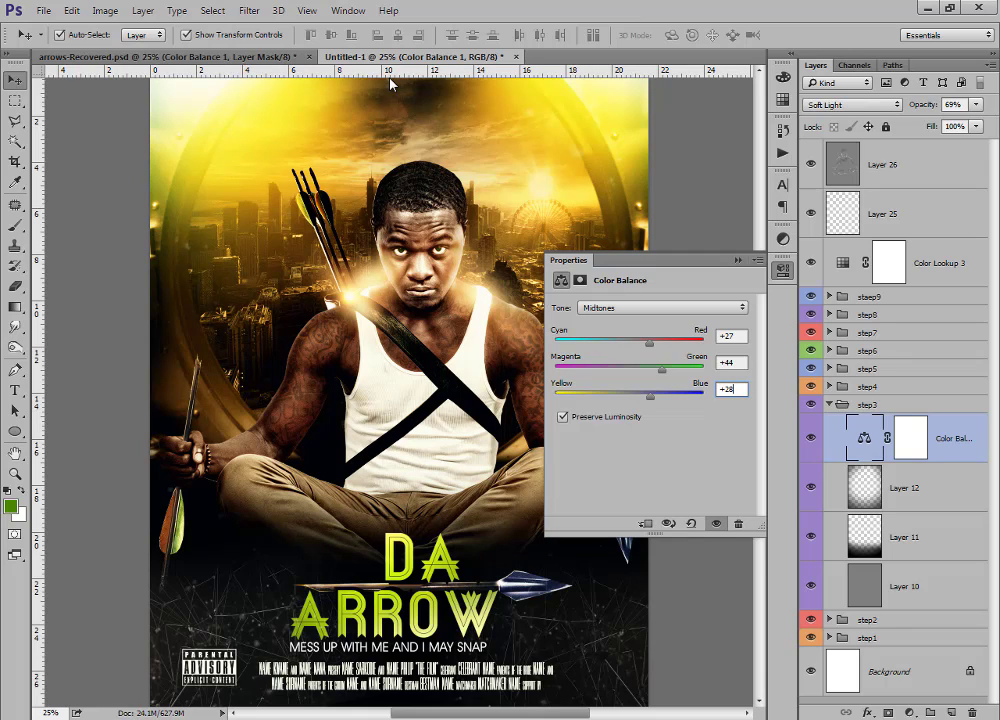
key("Tab")
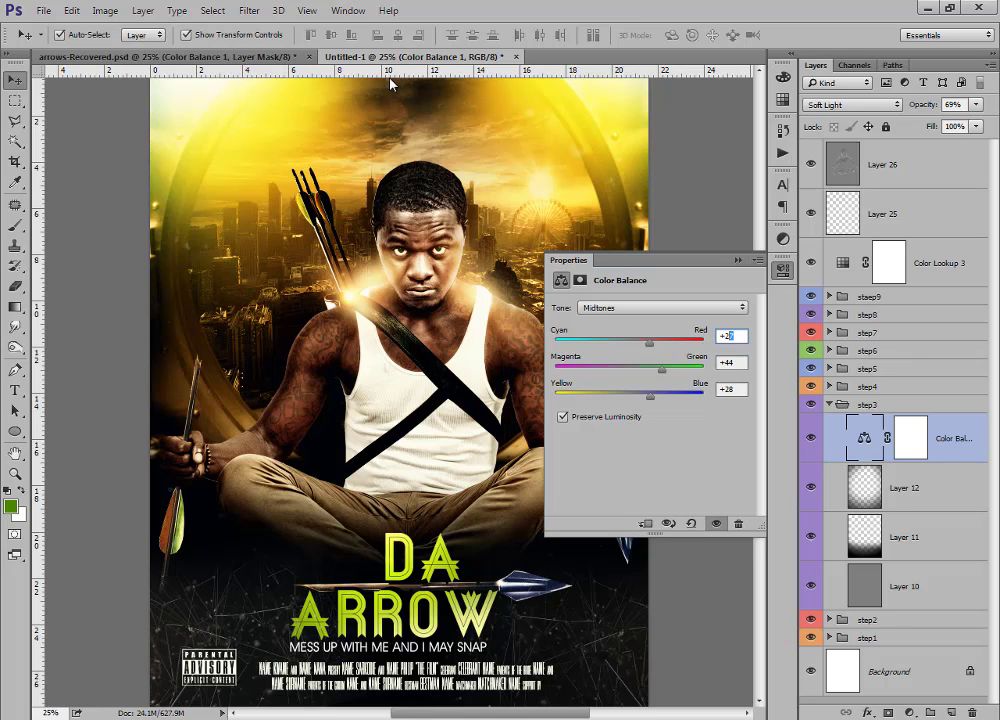
type("3")
key("Tab")
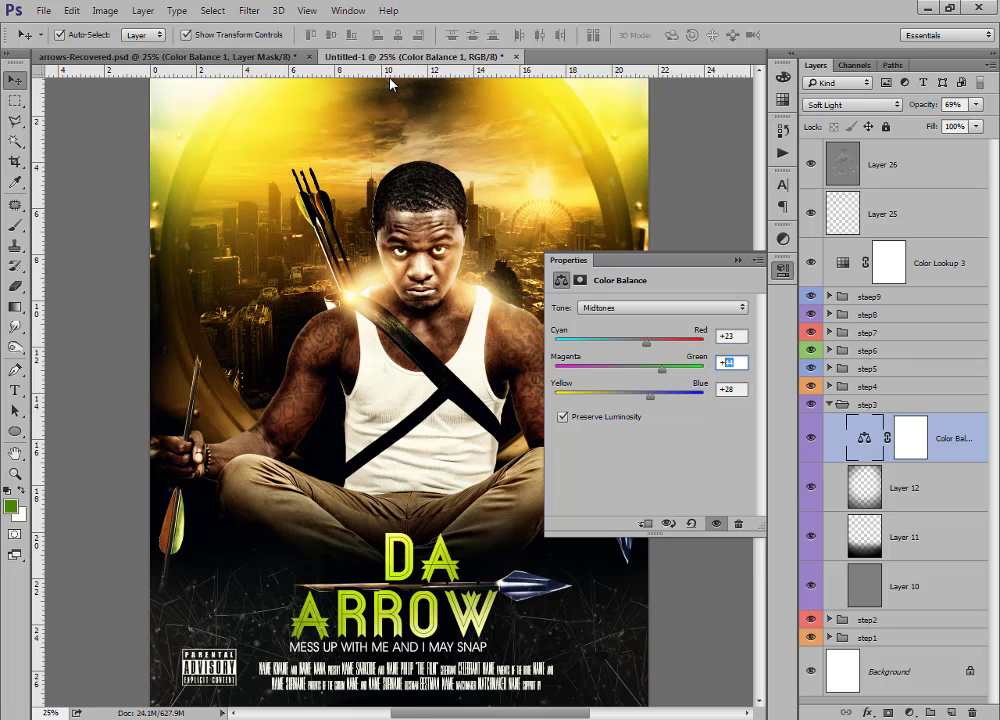
type("80")
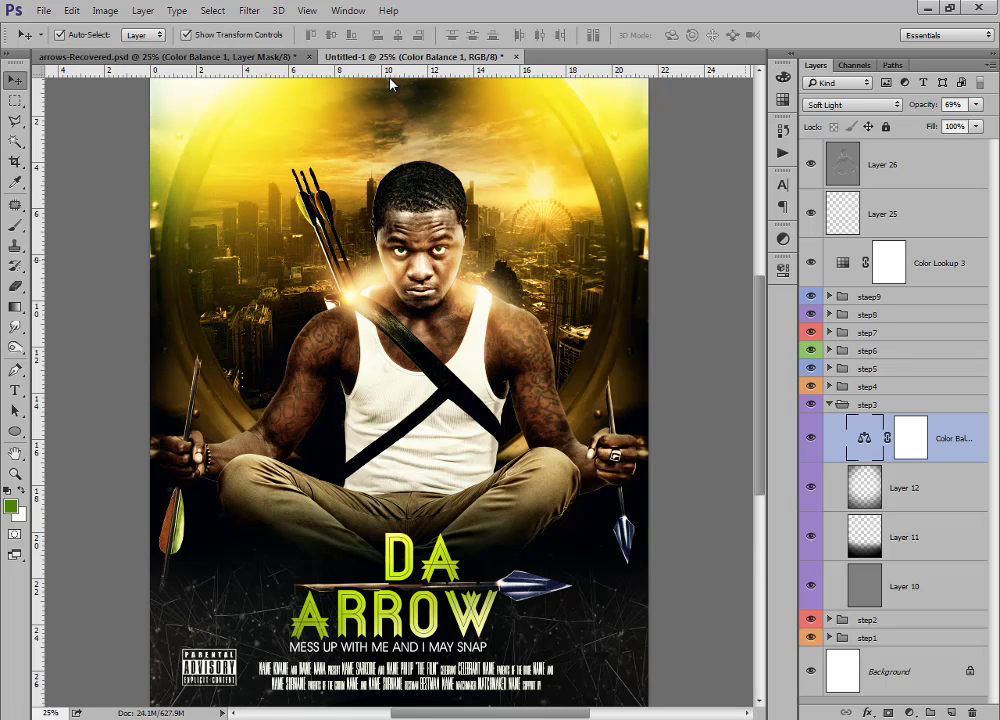
Raise the Color Balance 1 layer's opacity to 100%.
scroll(390, 84, "up", 1)
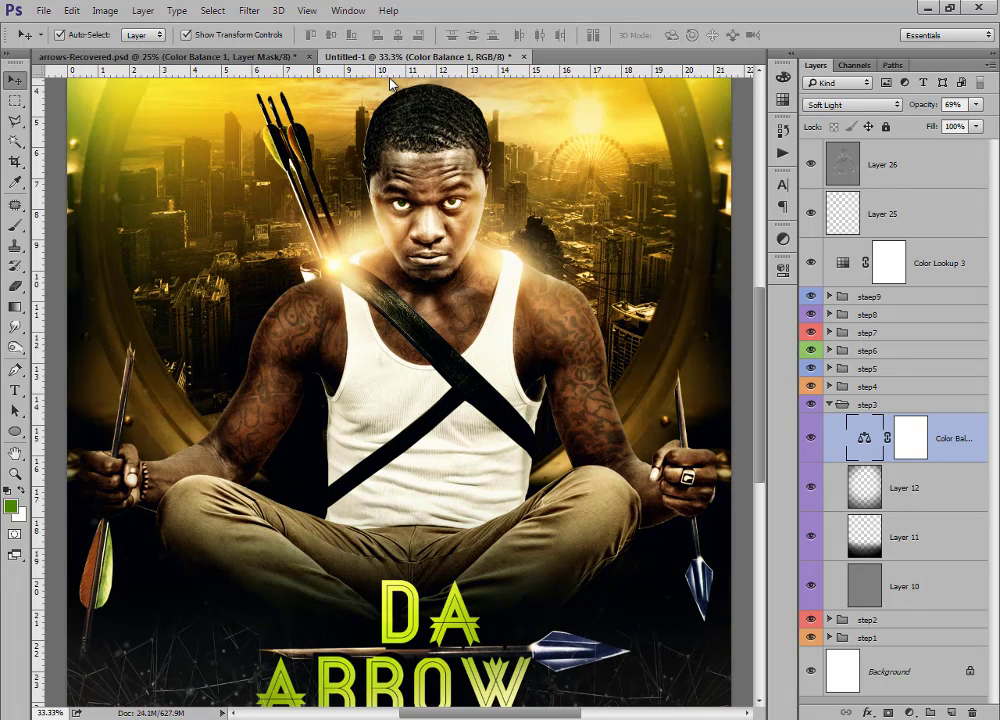
key("4")
key("8")
key("0")
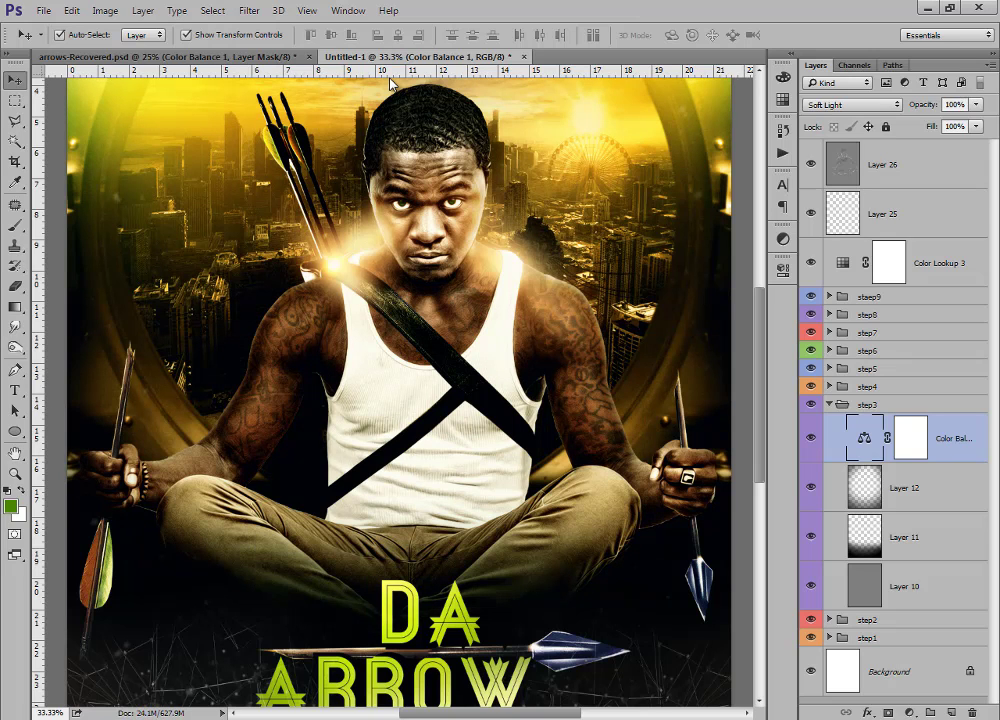
Duplicate the Color Balance 1 layer, set the copy's blend mode to Normal and check the whole artwork.
key("ctrl+j")
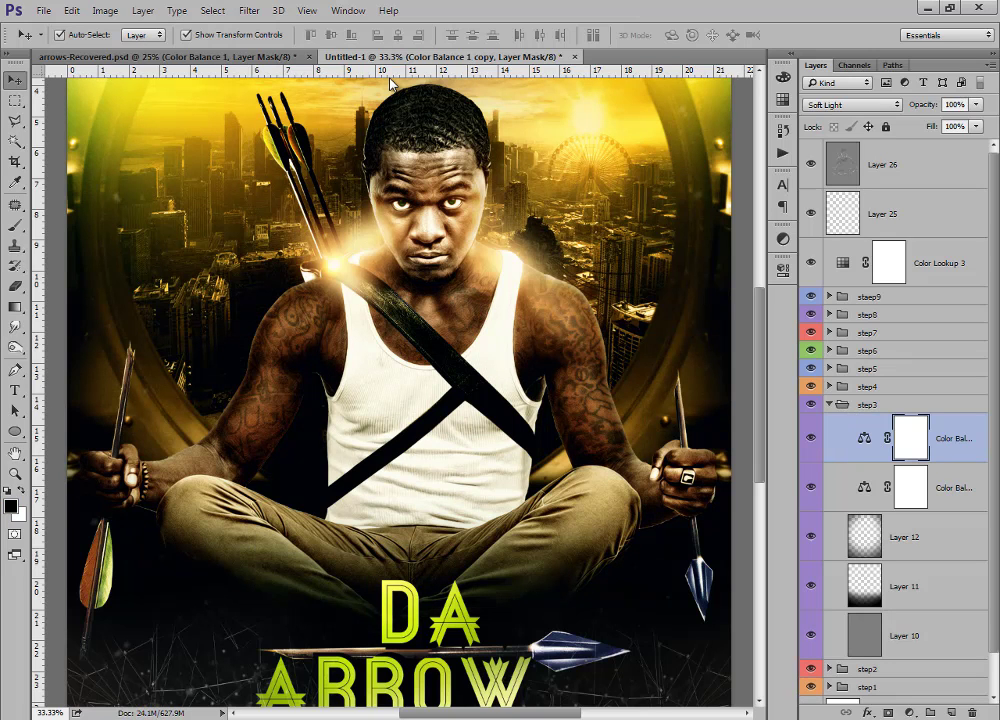
key("Return")
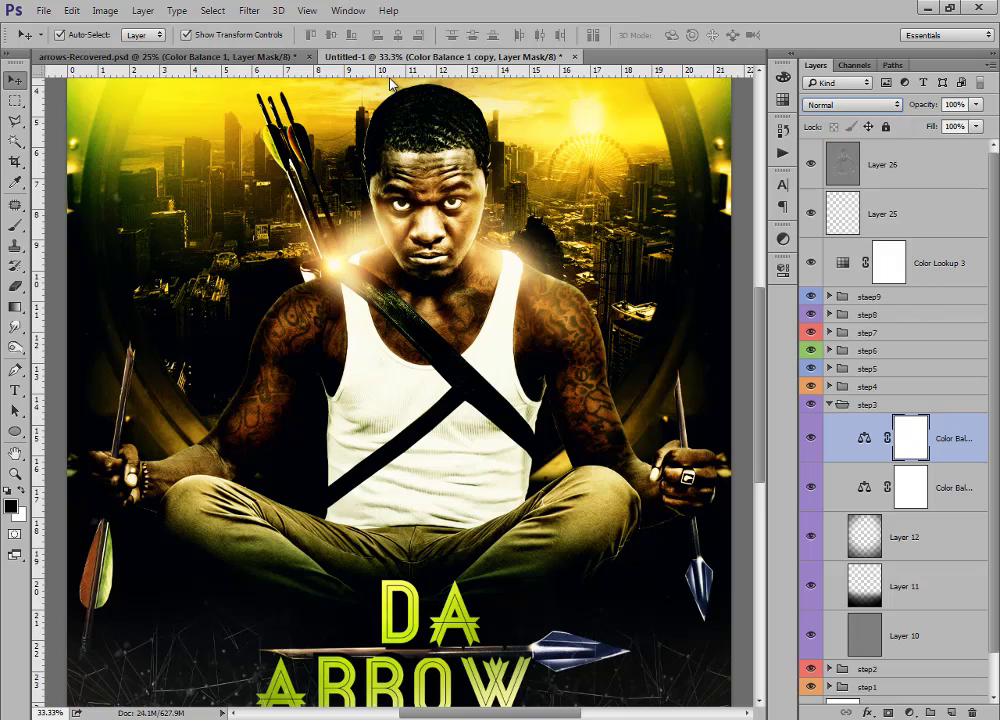
key("ctrl+minus")
key("ctrl+minus")
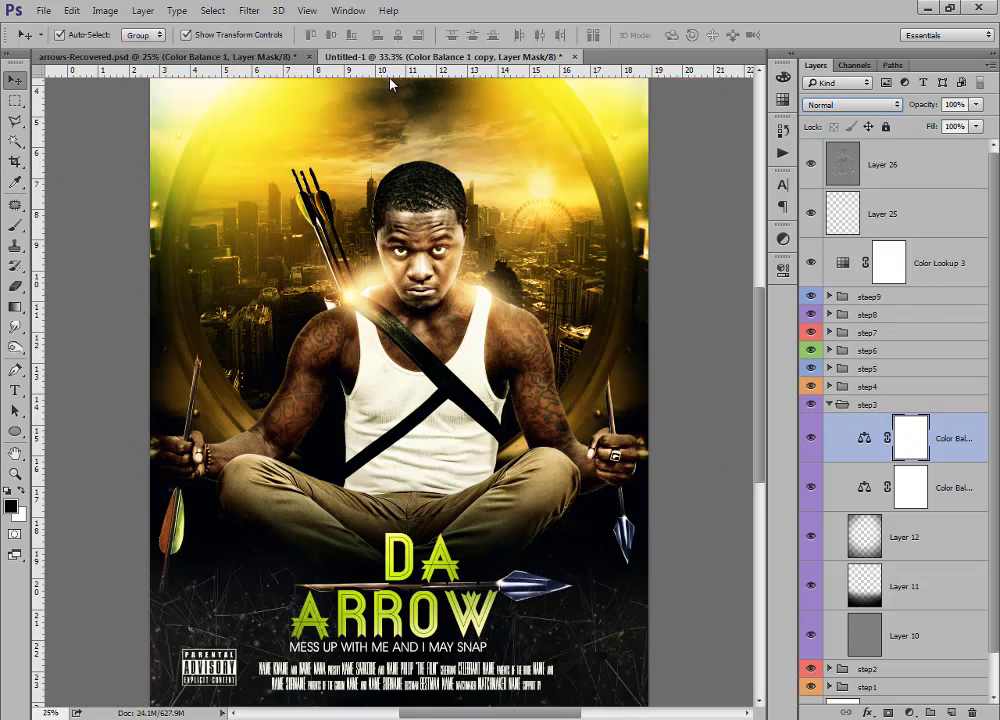
key("ctrl+plus")
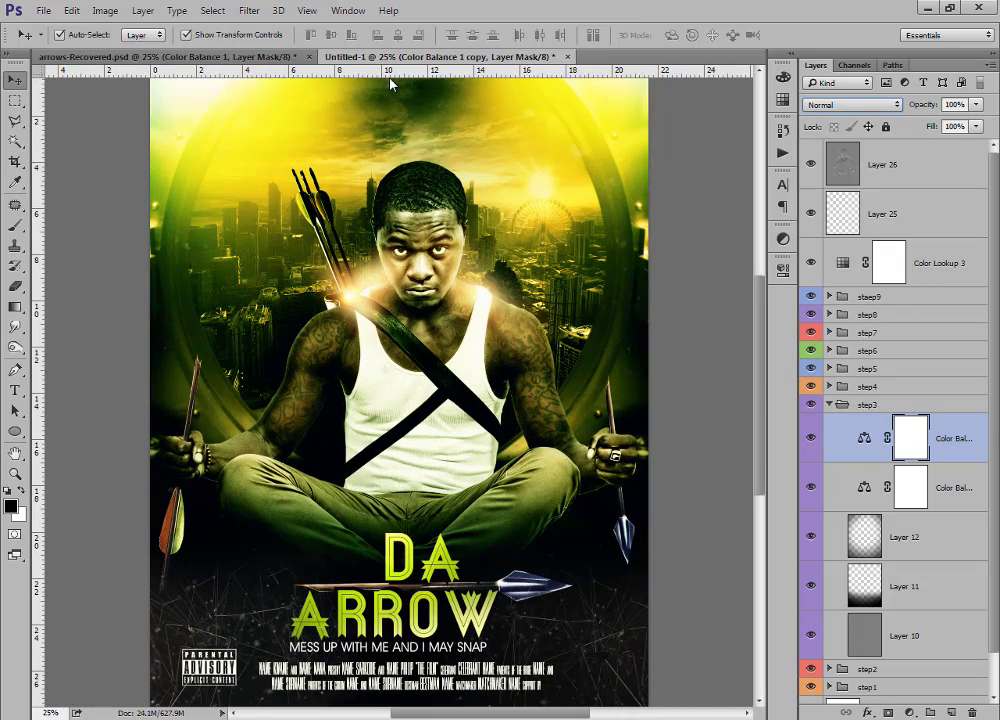
Try reduced opacity and fill values on the Color Balance 1 copy.
key("1")
key("8")
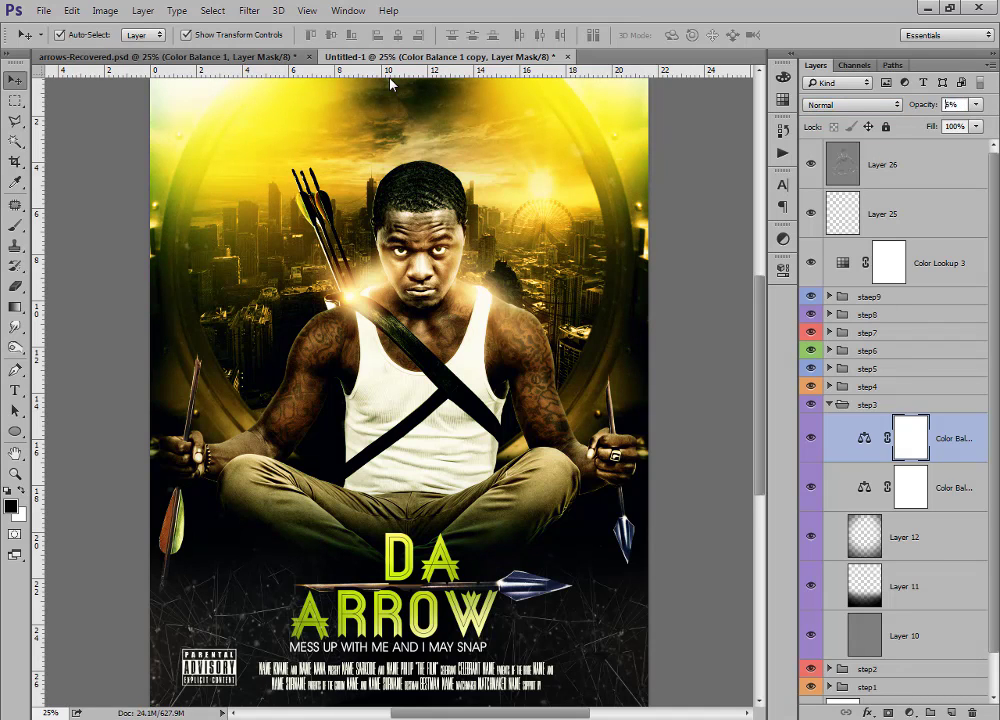
key("0")
key("4")
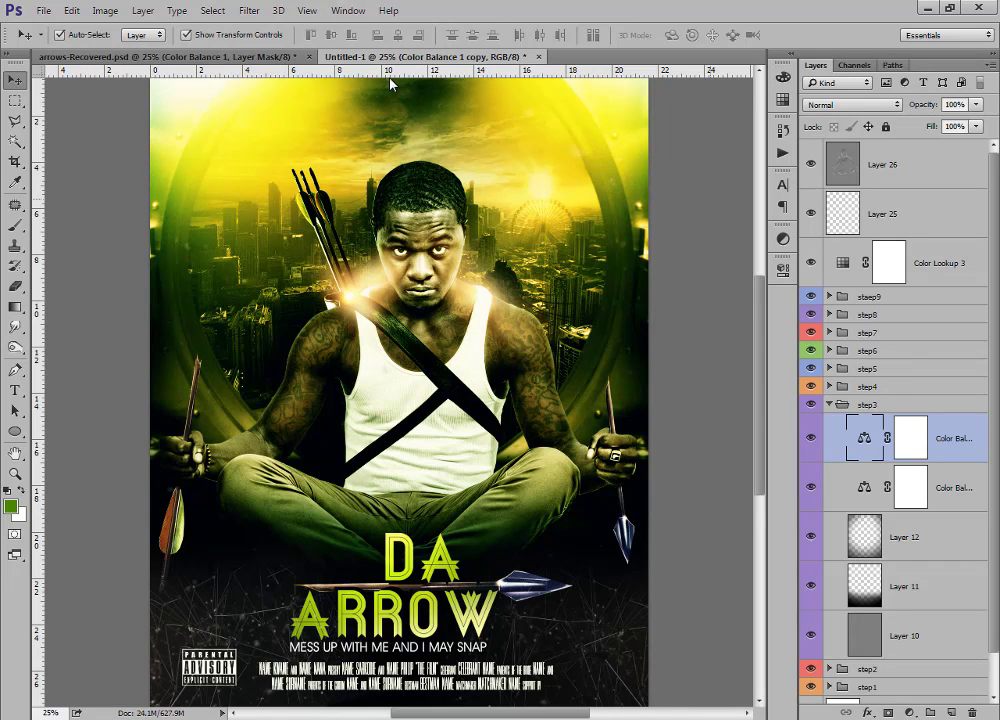
key("shift+1")
key("shift+4")
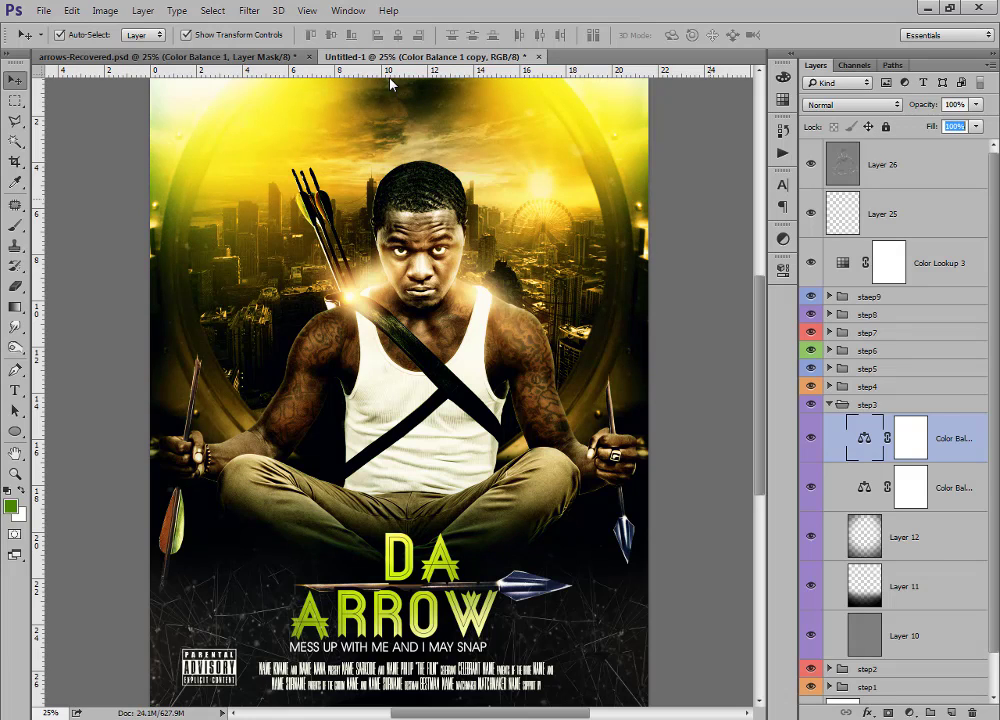
key("shift+0")
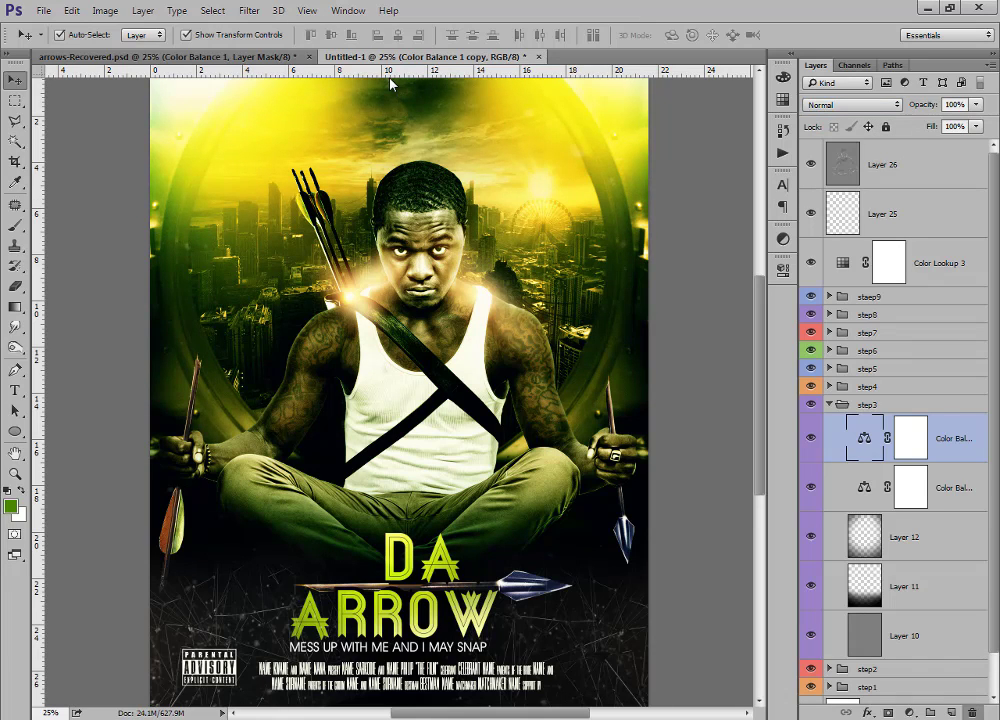
Delete the Color Balance 1 copy's layer mask and the copy itself.
key("Delete")
key("Return")
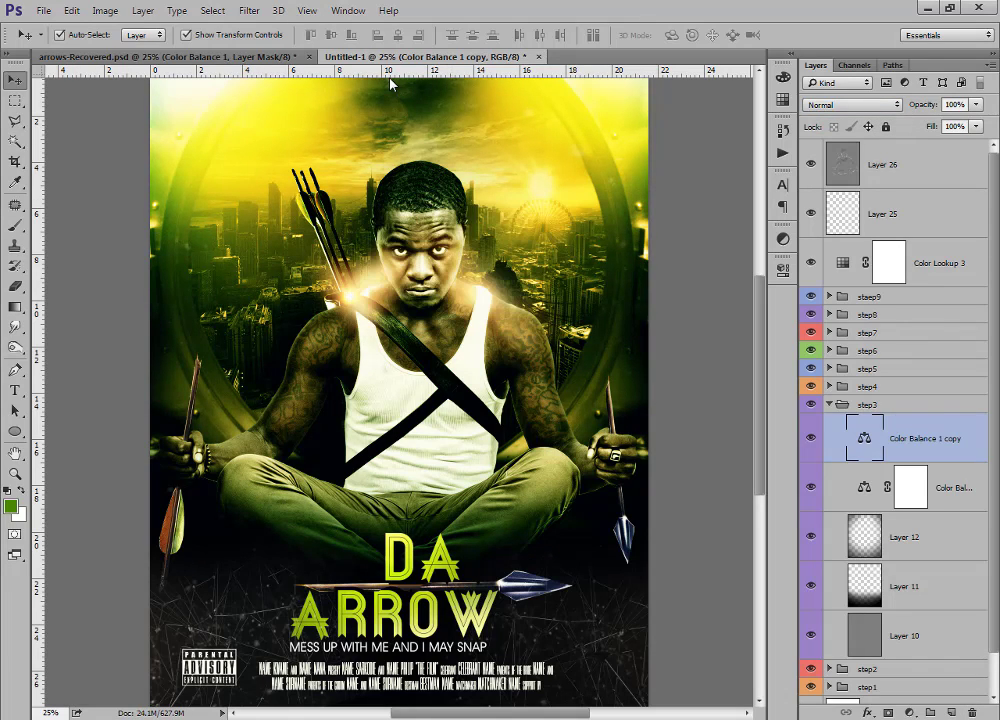
key("Delete")
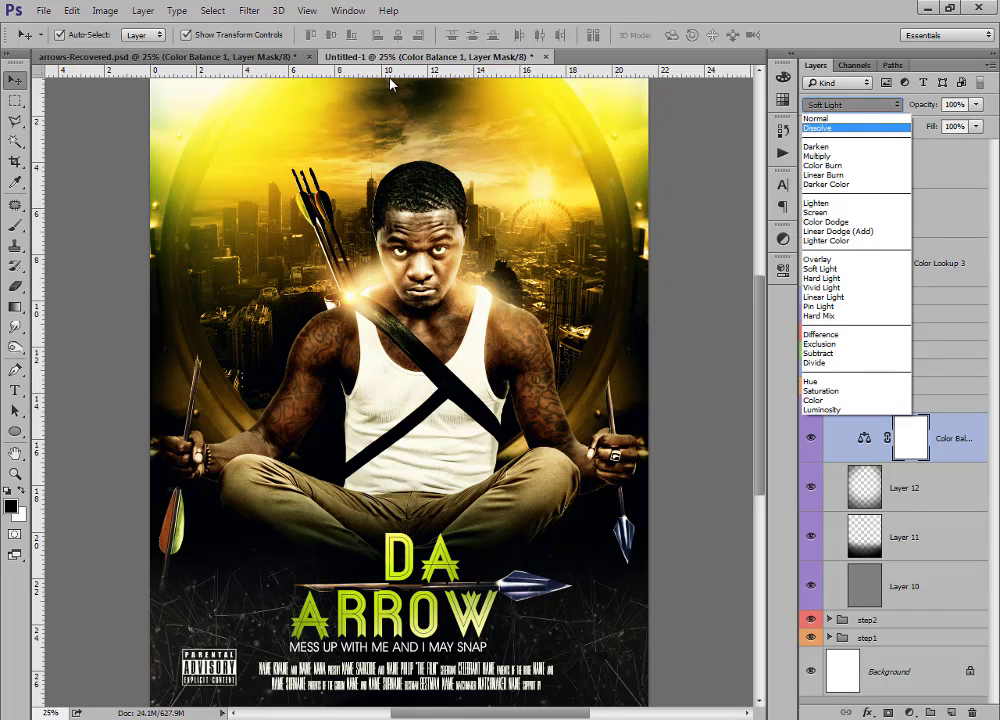
Set the original Color Balance 1 layer's blend mode to Normal and its opacity to 54%.
key("shift+alt+n")
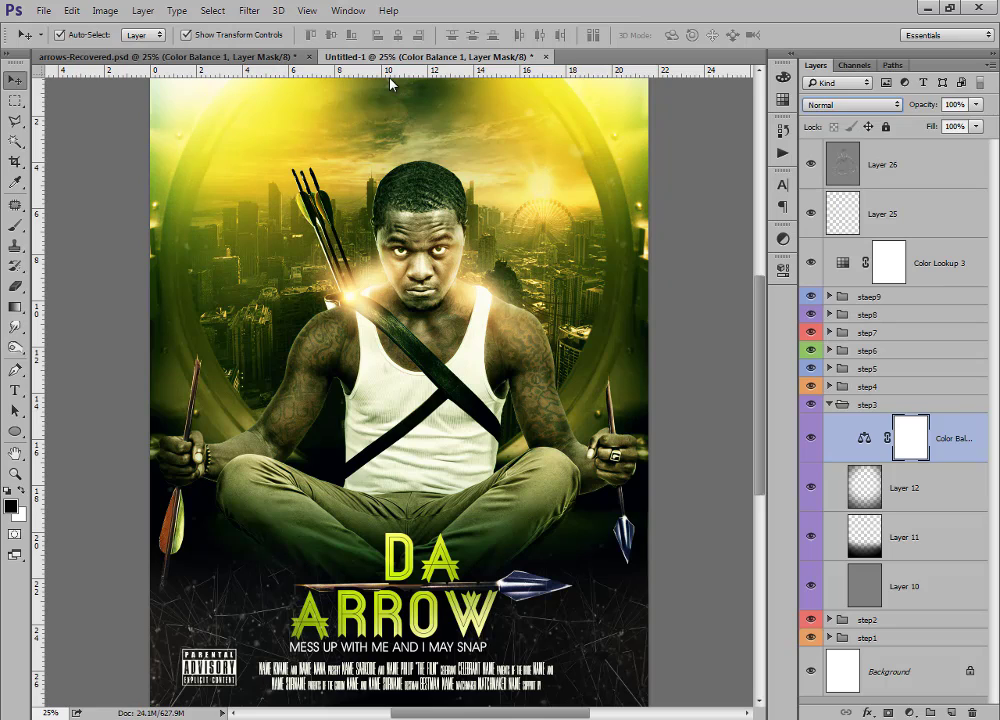
key("5")
key("2")
key("5")
key("4")
key("ctrl+minus")
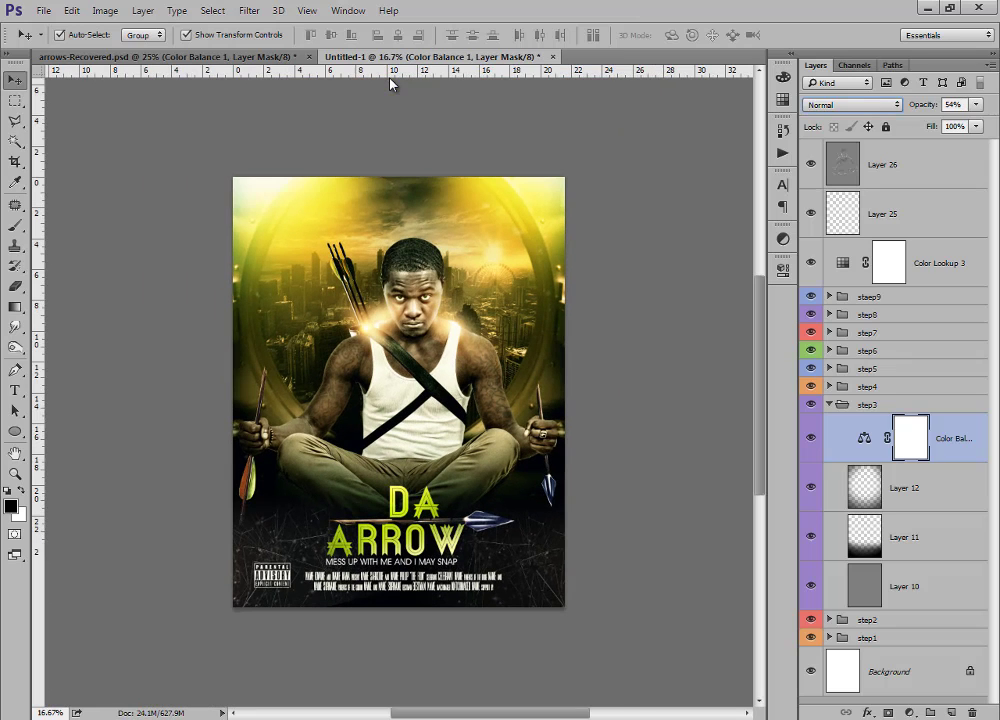
Stamp a merged copy of all visible layers onto a new top layer and open it in the Camera Raw Filter.
key("ctrl+plus")
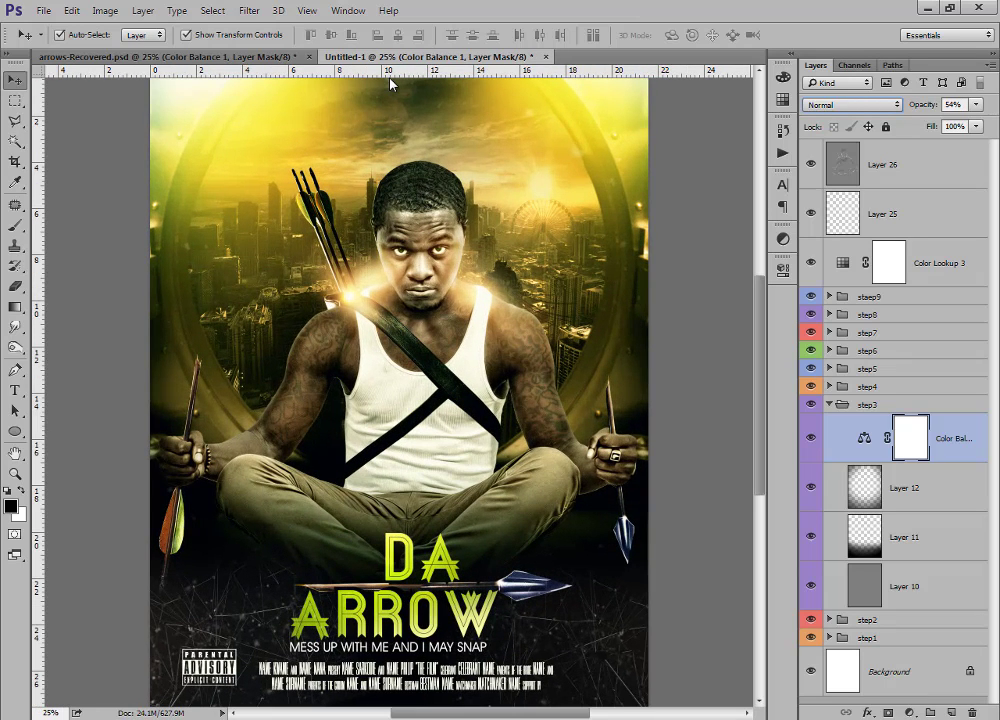
key("ctrl+alt+shift+a")
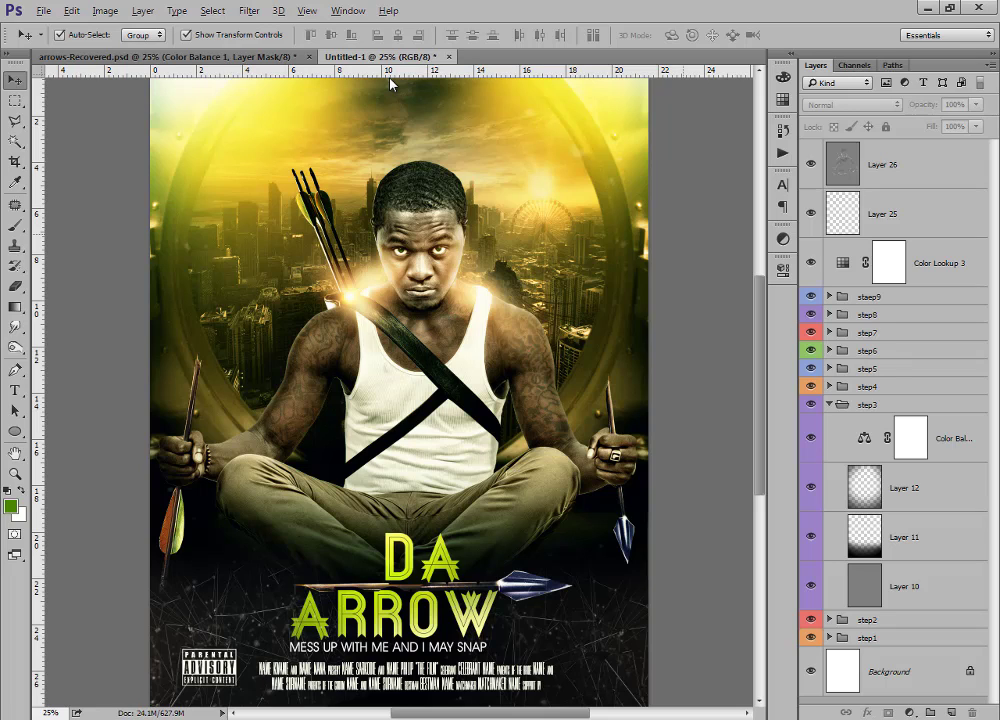
key("ctrl+shift+alt+e")
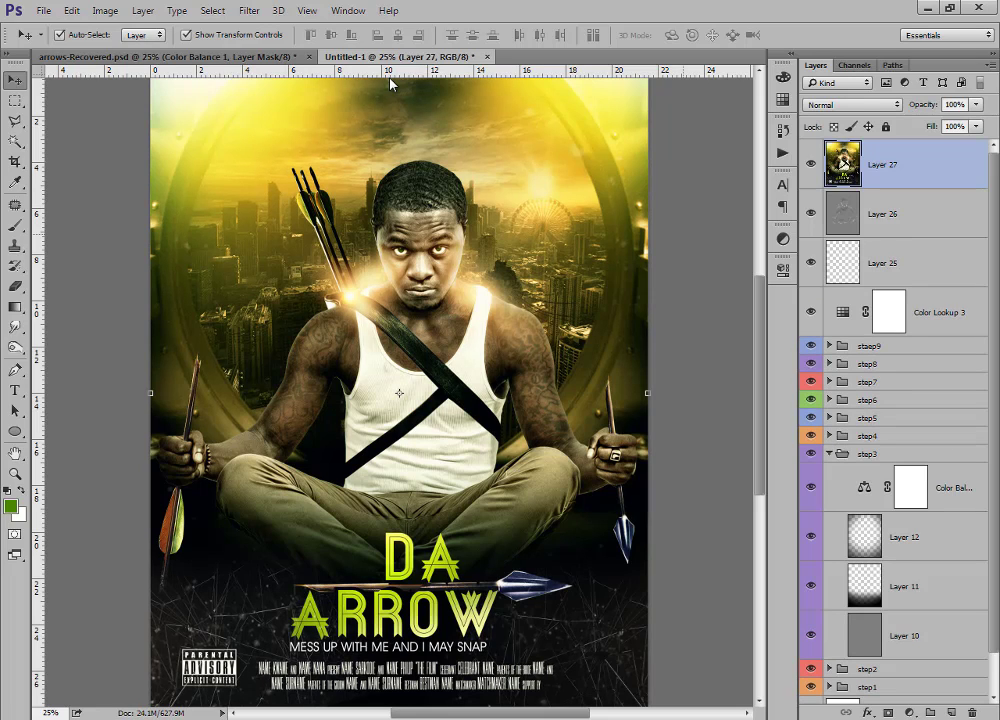
key("alt+t")
key("Down")
key("Down")
key("Down")
key("Down")
key("Down")
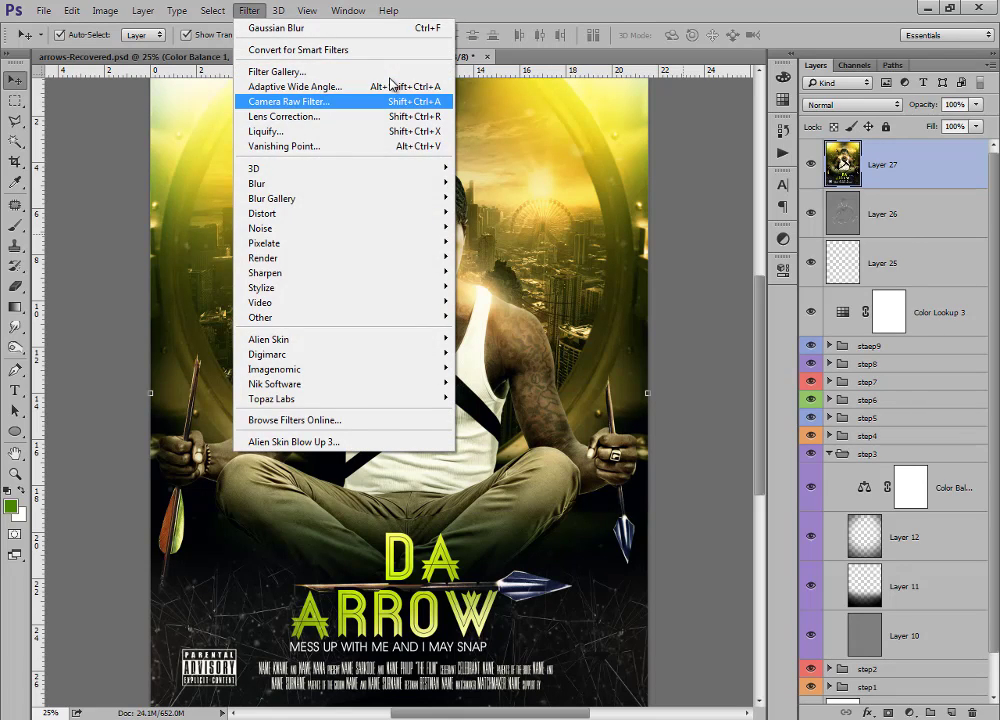
key("Escape")
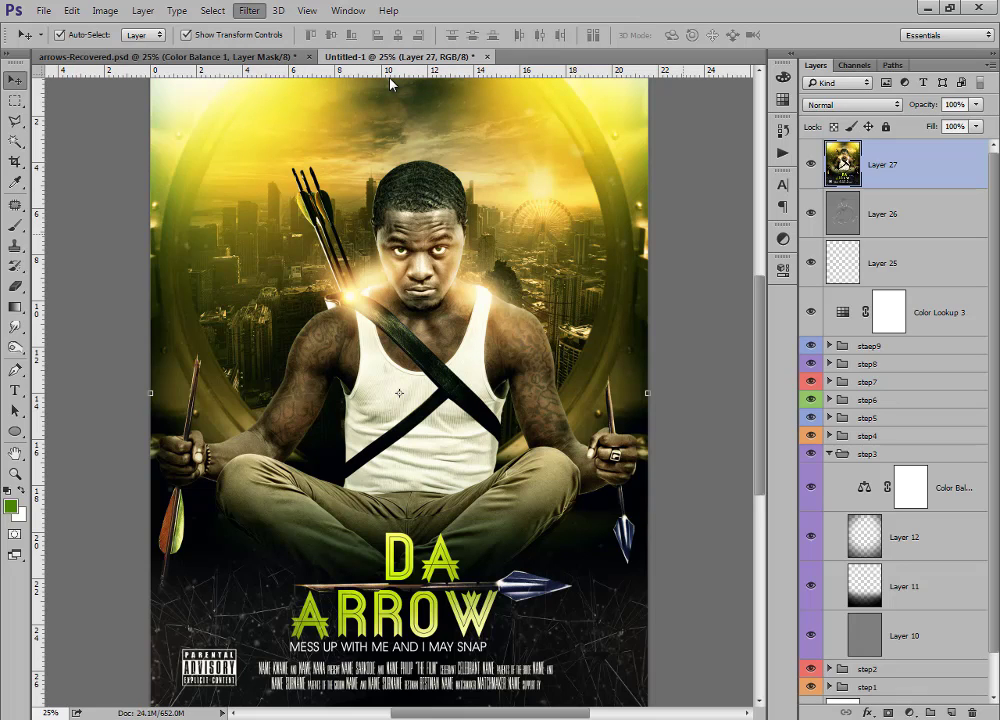
key("ctrl+shift+a")
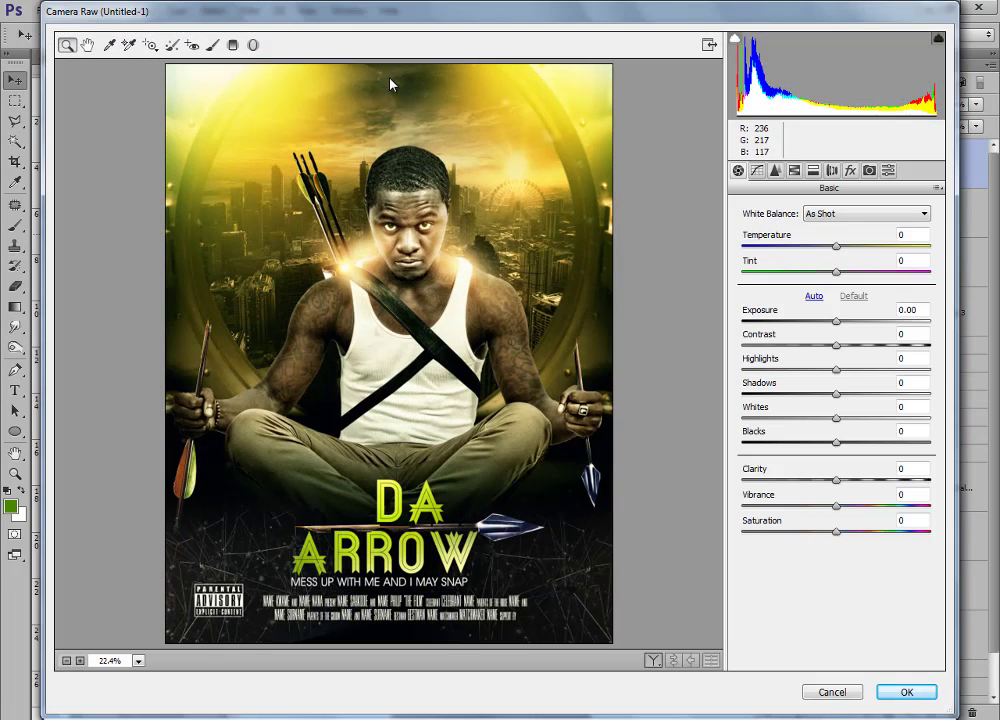
Try a Camera Raw white balance with Temperature +13 and Tint -11 on the merged layer.
type("13")
key("Return")
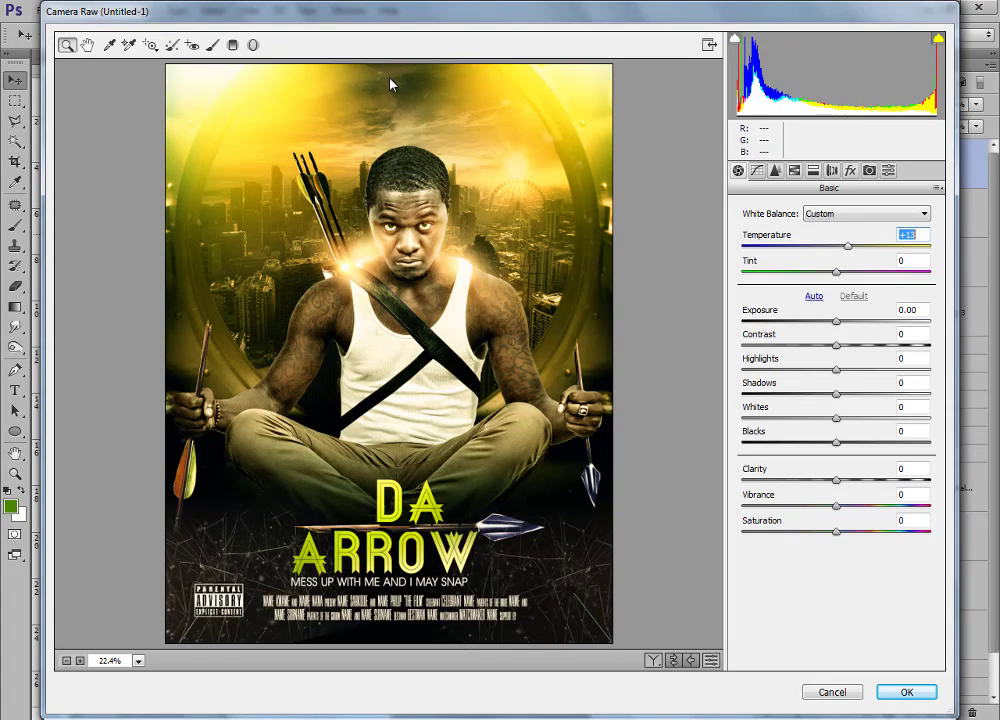
key("Tab")
type("-11")
key("Return")
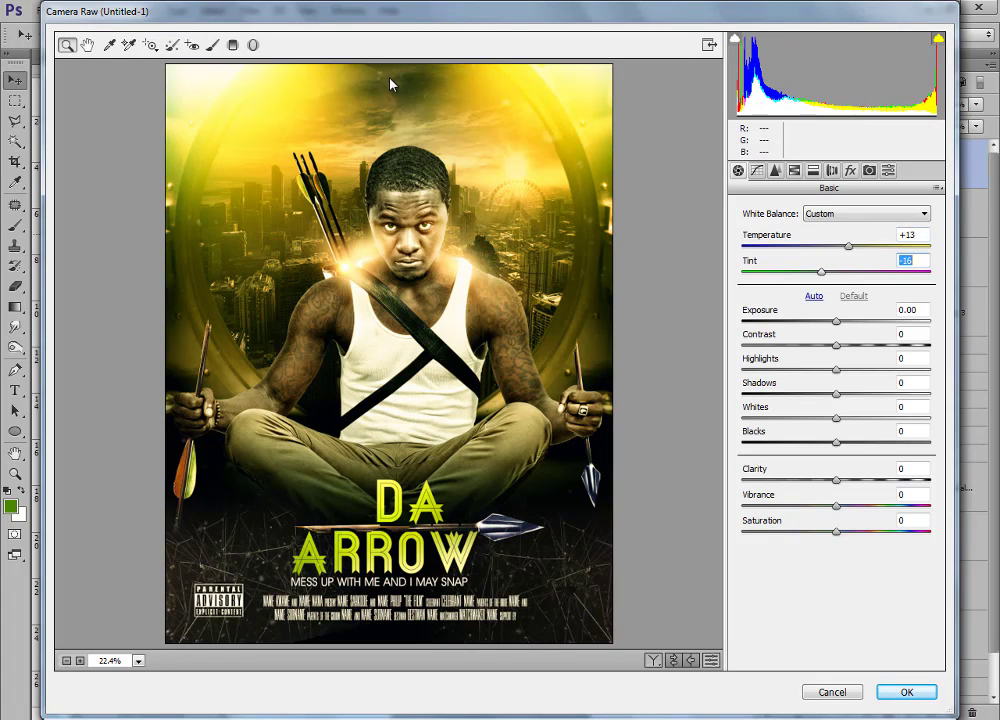
Try a Camera Raw Exposure of -0.20 and Contrast of +10 on the merged layer.
key("Tab")
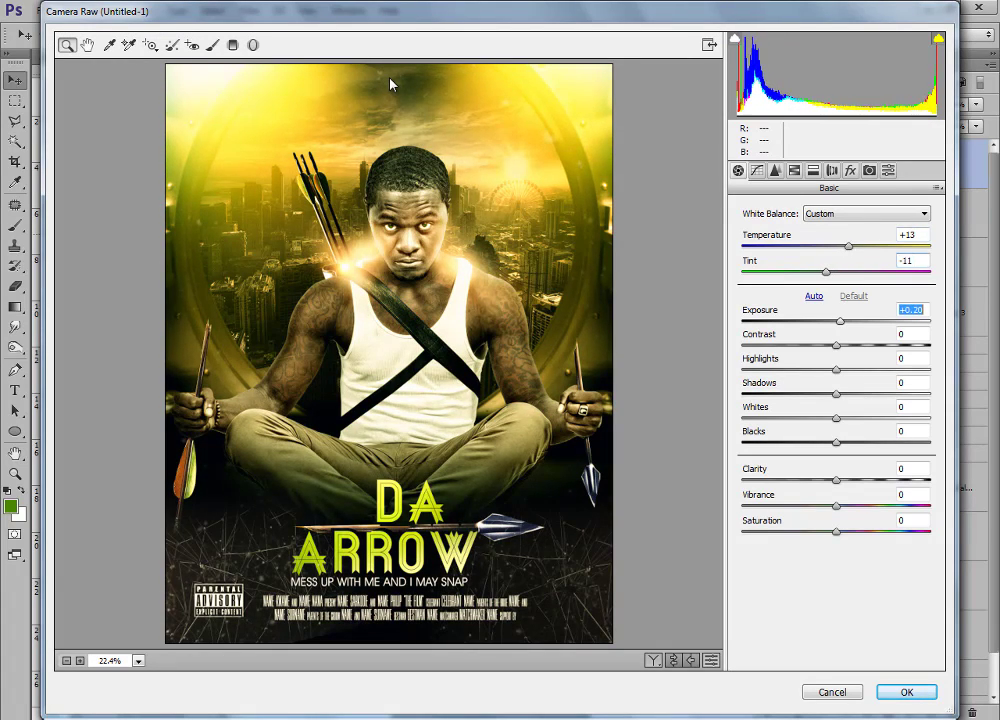
type("-0.2")
key("Return")
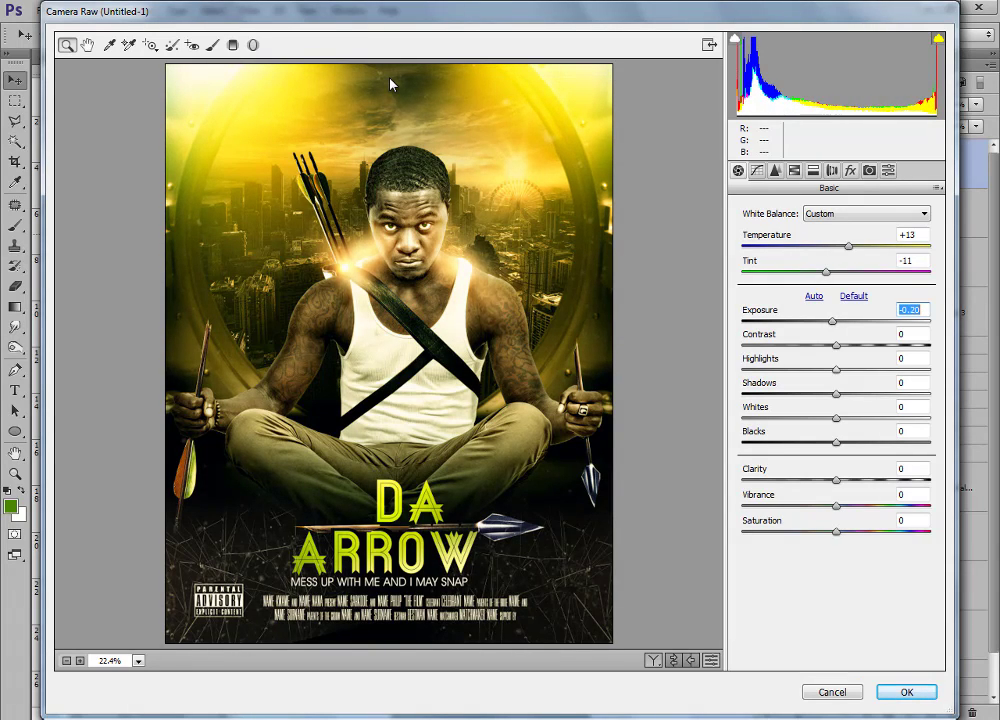
key("Tab")
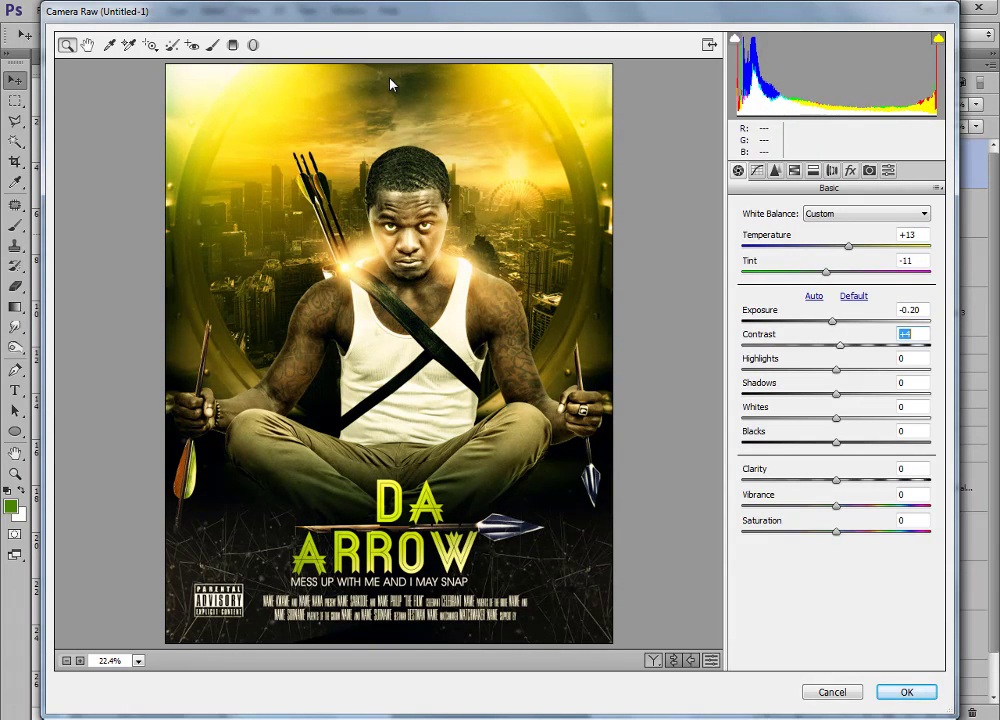
type("10")
key("Return")
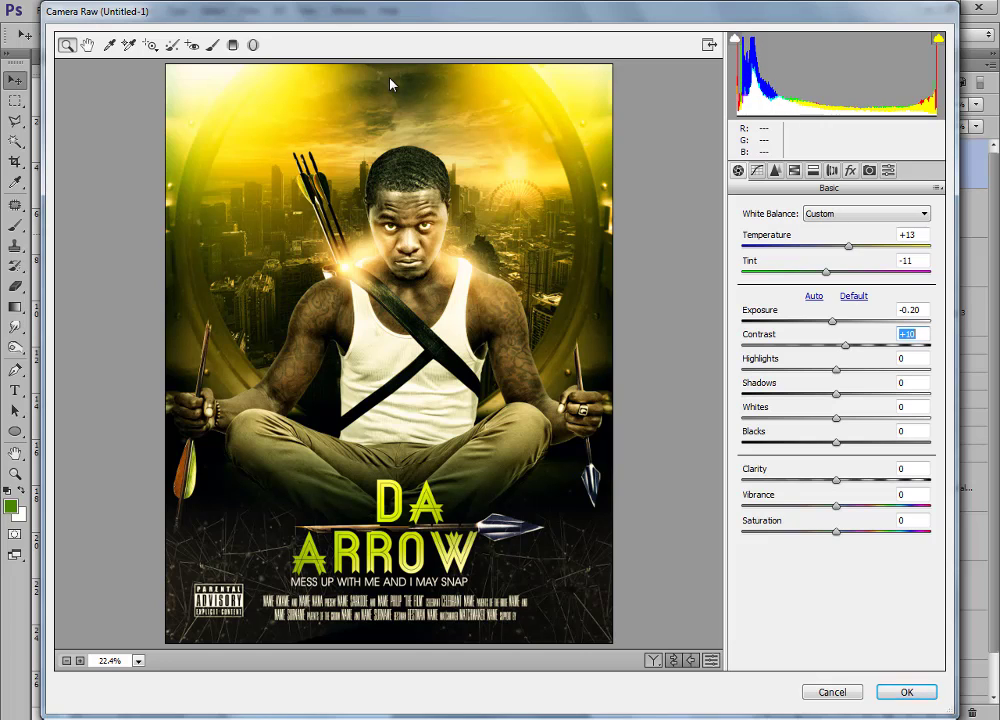
Try Blacks at +6 and Clarity at +13 in the Camera Raw basic adjustments.
key("Tab")
key("Tab")
key("Tab")
key("Tab")
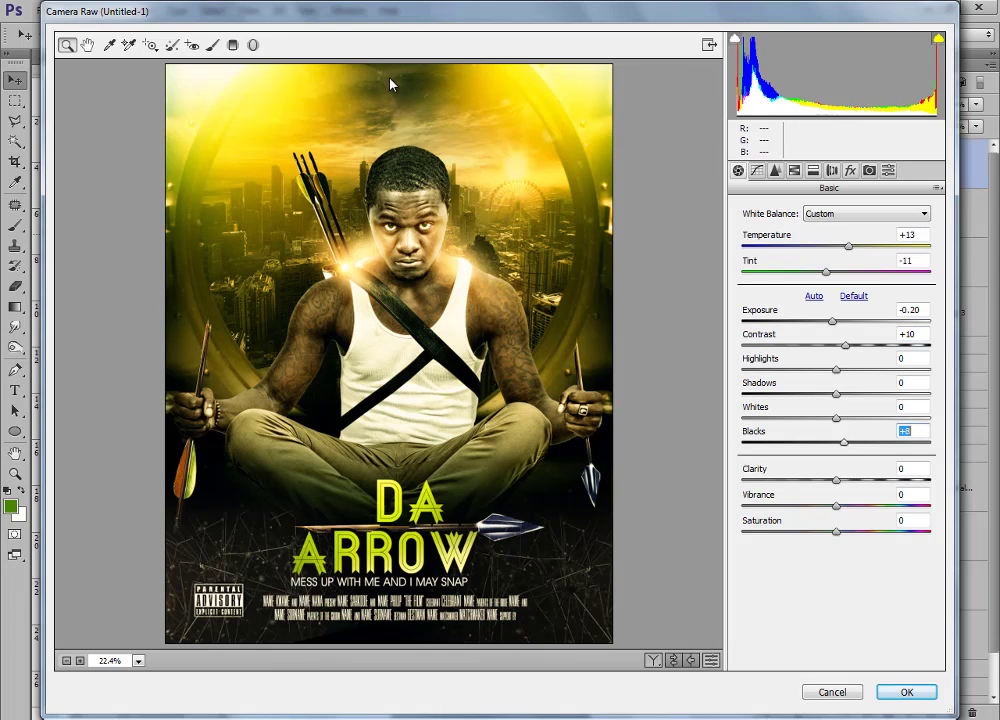
type("6")
key("Return")
key("Tab")
type("13")
key("Return")
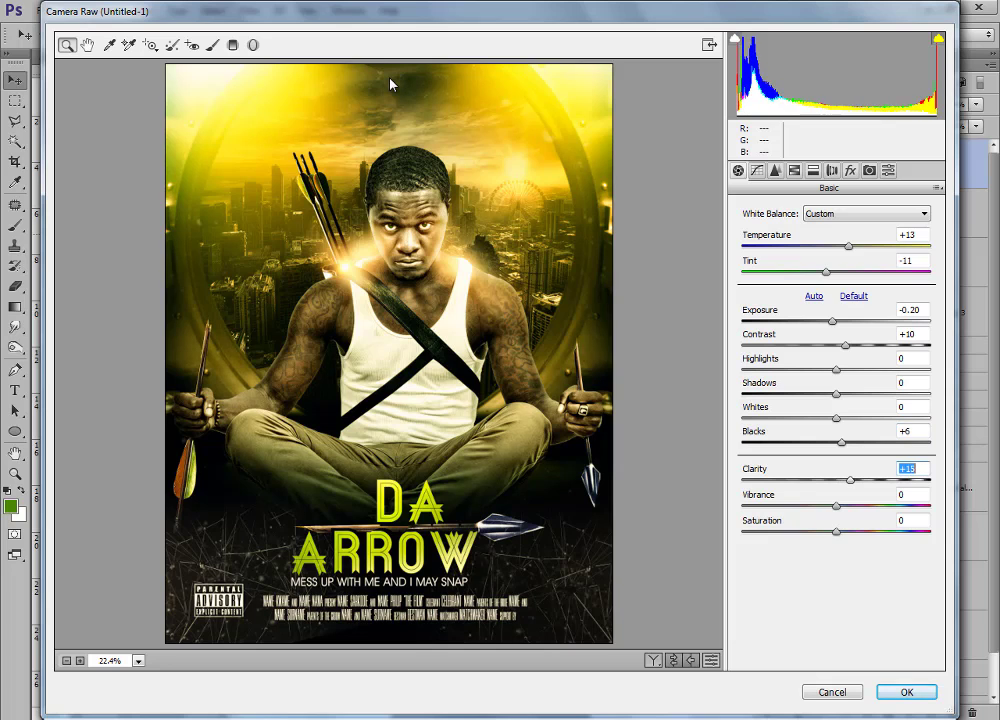
Try Vibrance at +4 and Saturation at +3, and apply the Camera Raw adjustments to the merged layer.
key("Tab")
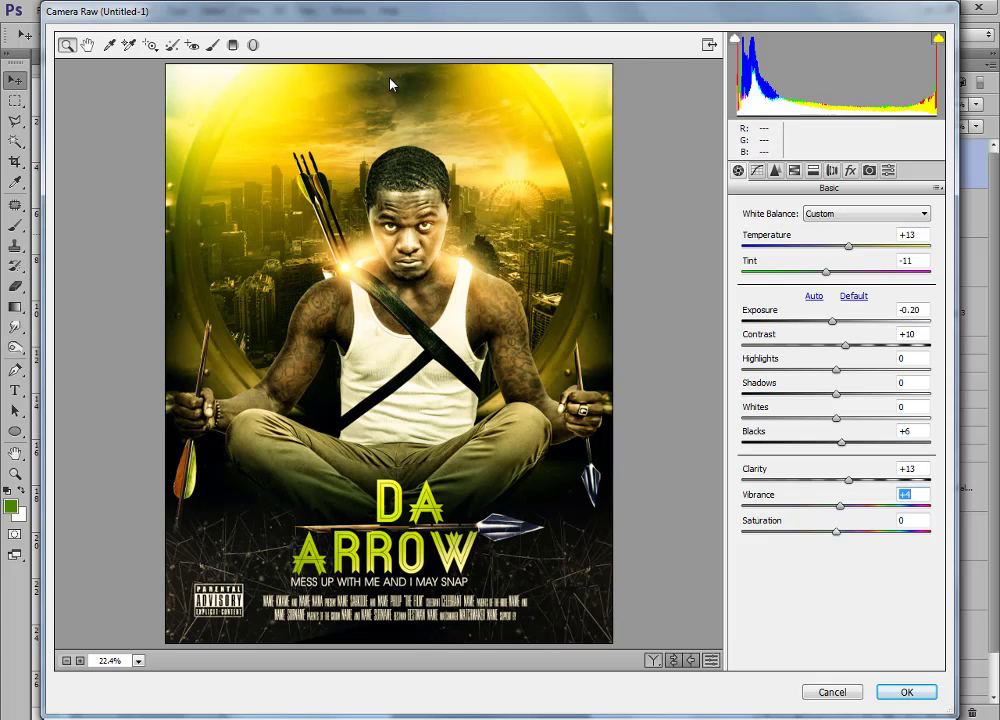
type("4")
key("Tab")
type("3")
key("Return")
key("Return")
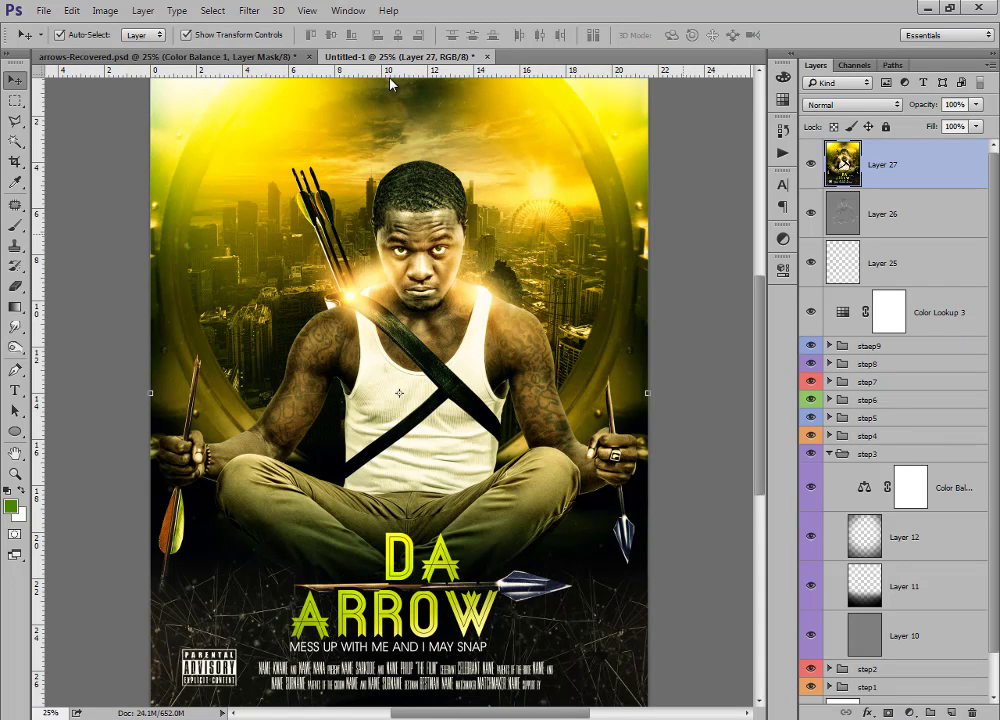
Try the graded Layer 27 at 70% and 67% opacity and delete the layer.
key("ctrl+minus")
key("ctrl+equal")
key("7")
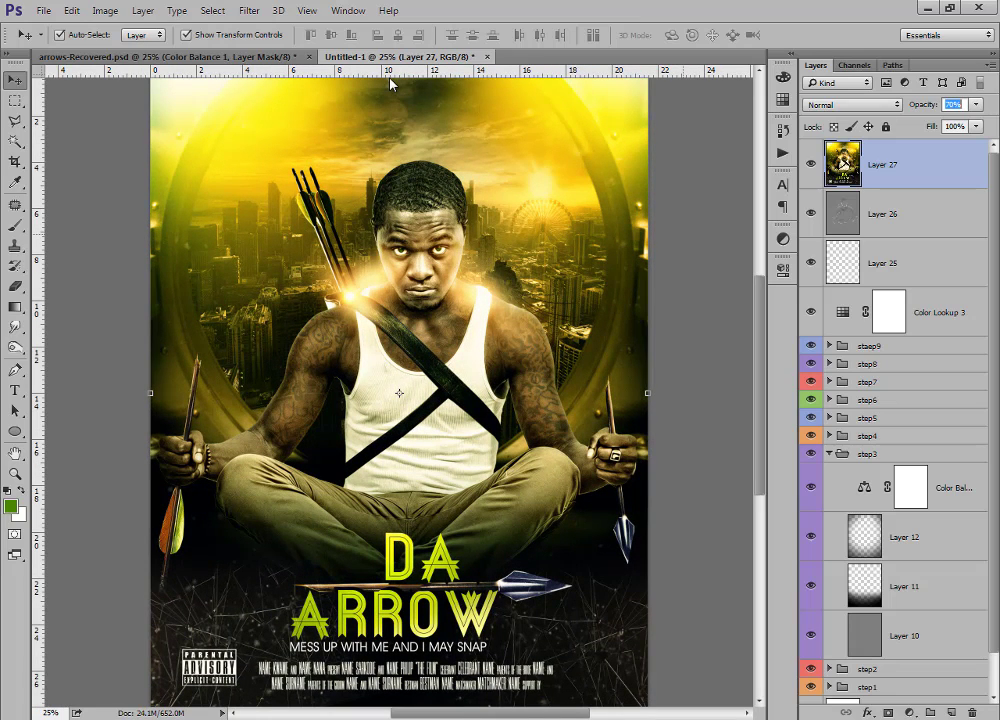
key("6")
key("7")
key("Delete")
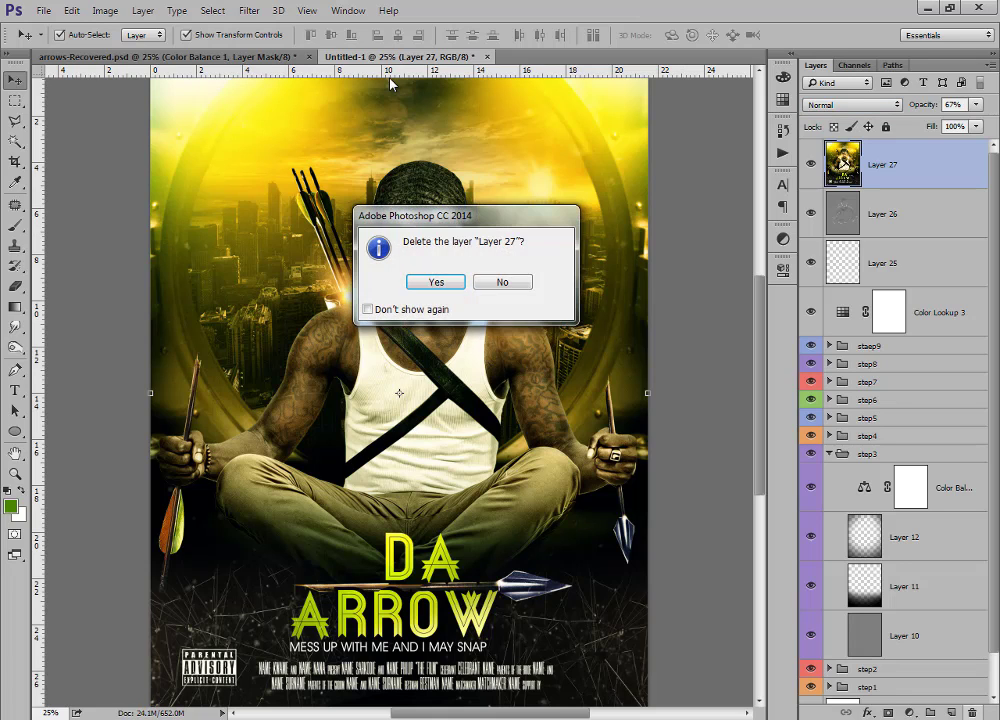
key("Return")
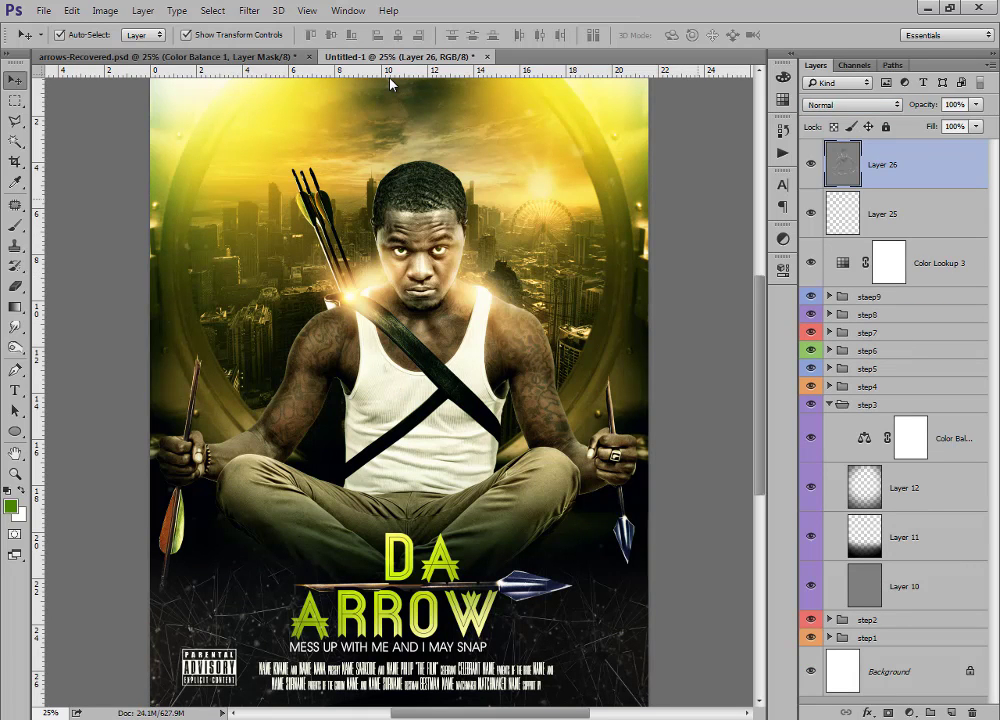
Deselect the layers, stamp a fresh merged copy of the visible artwork on top and open it in the Camera Raw Filter.
key("ctrl+alt+a")
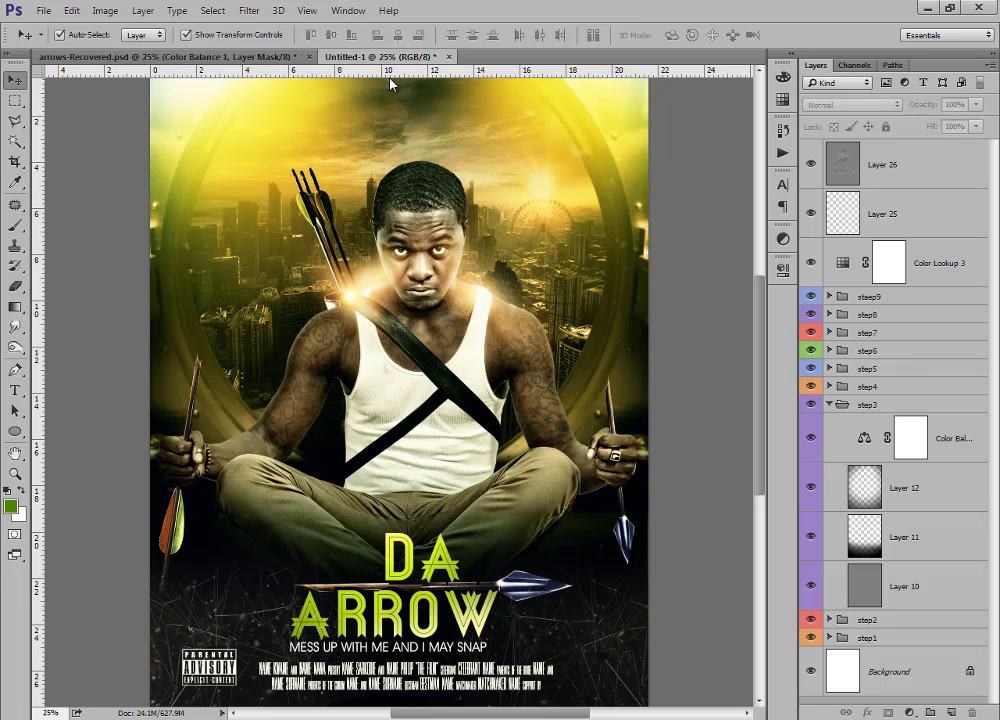
scroll(390, 84, "up", 3)
scroll(390, 84, "down", 3)
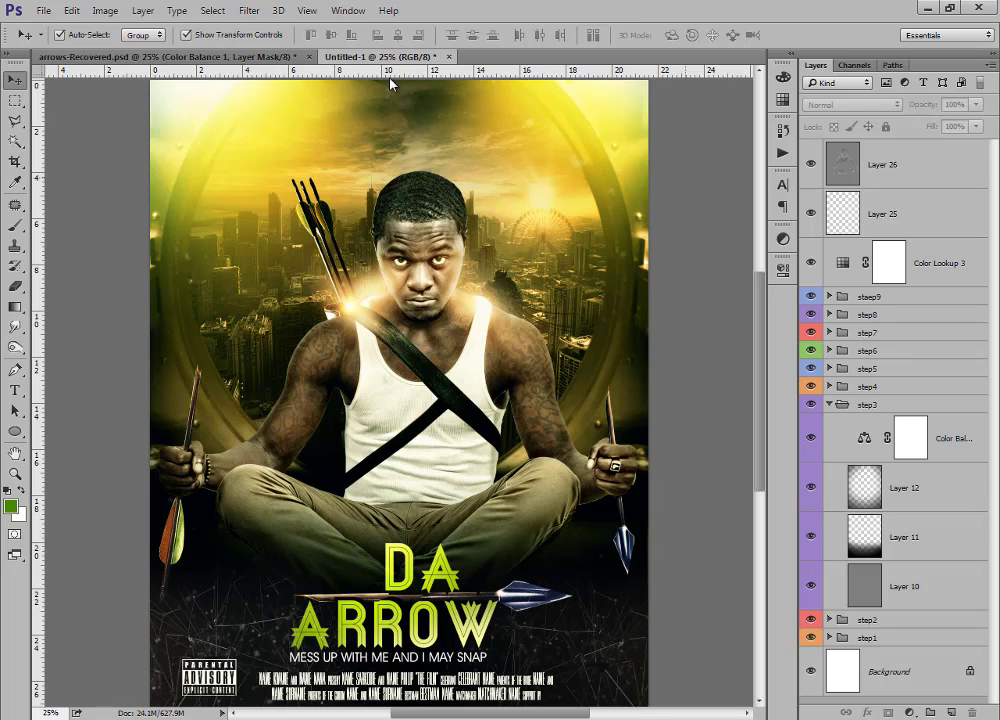
key("ctrl+shift+alt+e")
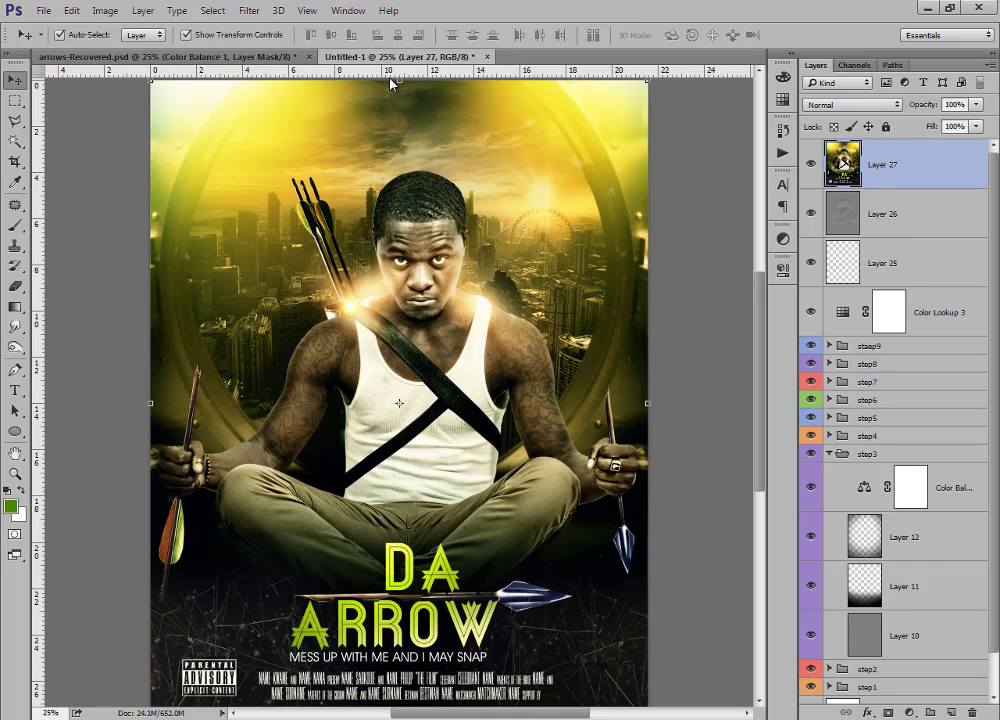
key("alt+t")
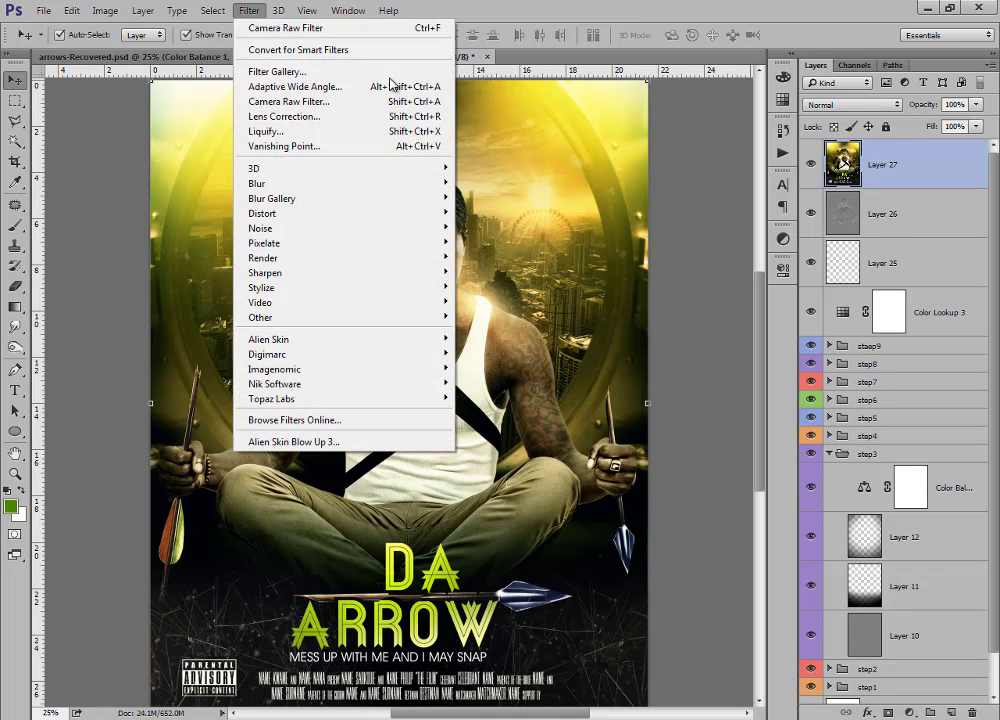
key("Down")
key("Down")
key("Down")
key("Down")
key("Down")
key("Escape")
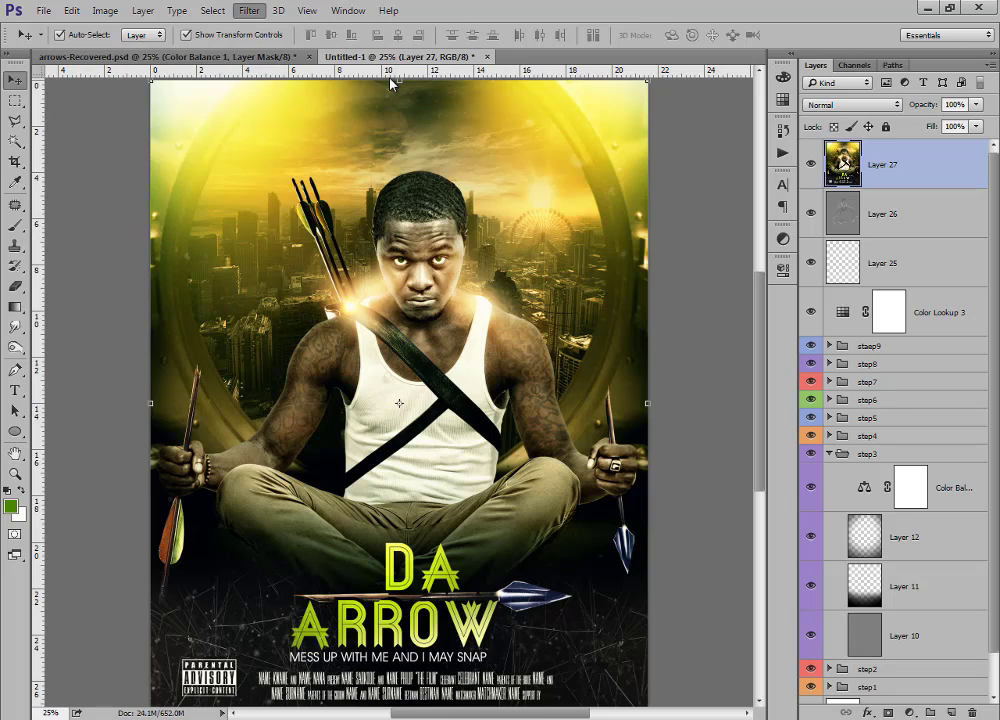
key("ctrl+shift+a")
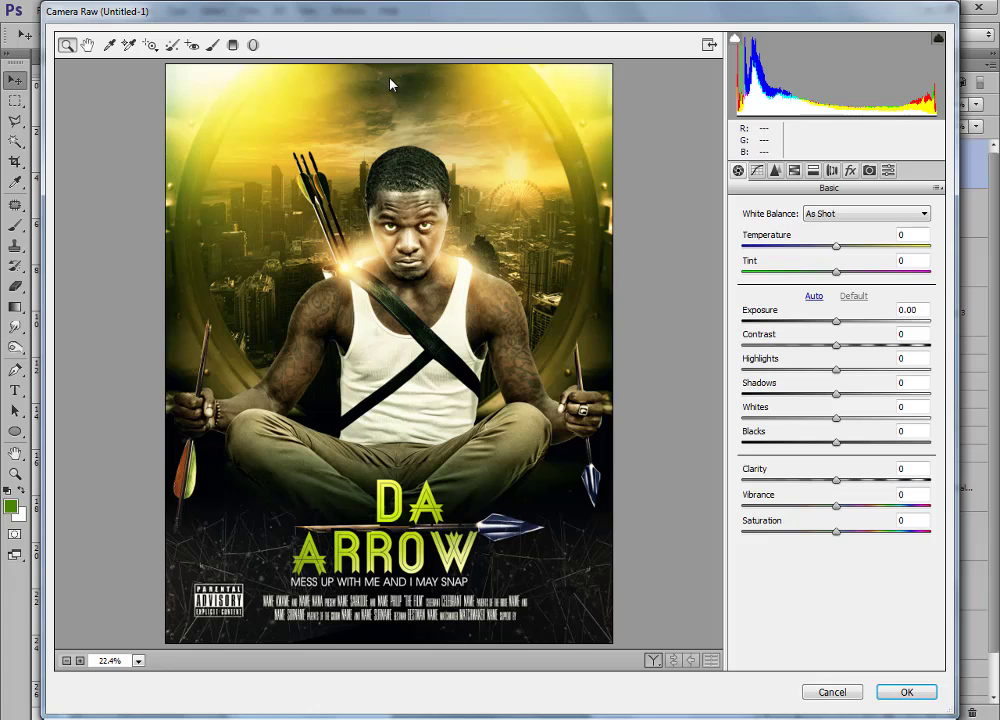
Set the merged copy's Camera Raw white balance to Temperature +6 and Tint -5.
key("Up")
key("Up")
key("Up")
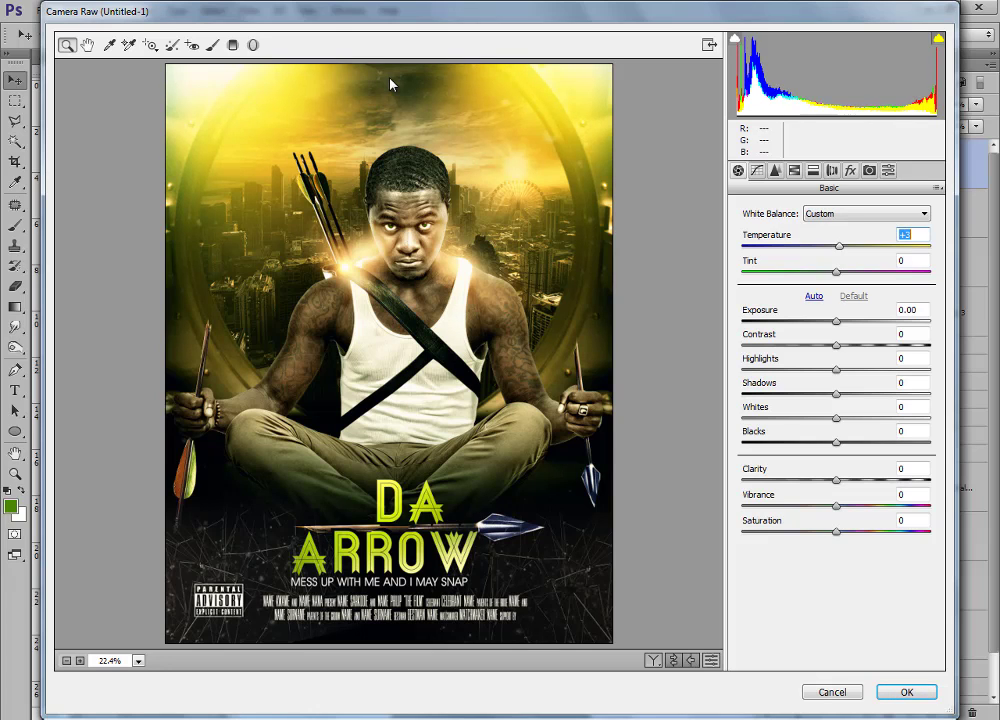
key("Up")
key("Up")
key("Tab")
key("Down")
key("Down")
key("Down")
key("Down")
key("Down")
key("Down")
key("Down")
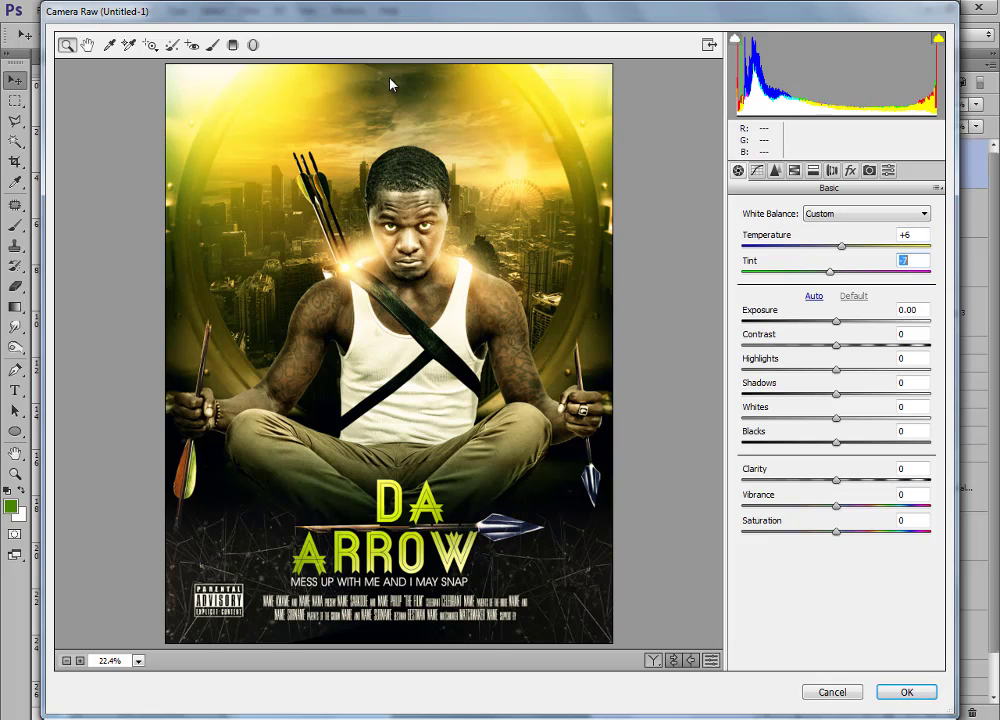
key("Up")
key("Up")
Set the Camera Raw Exposure to +0.05 and Contrast to -3.
key("Tab")
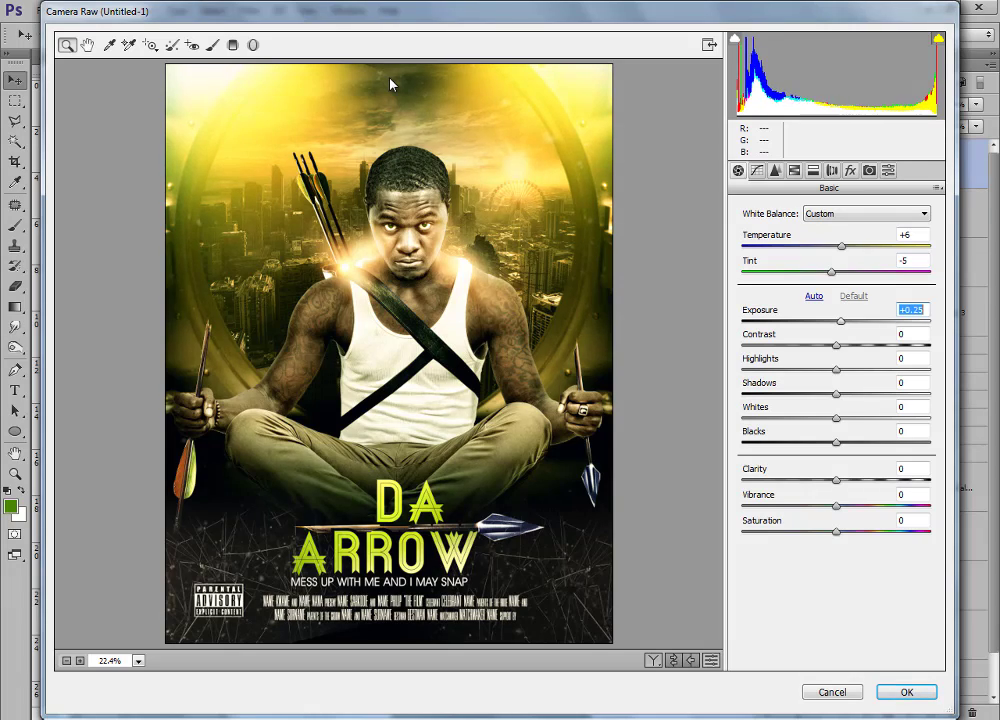
key("Up")
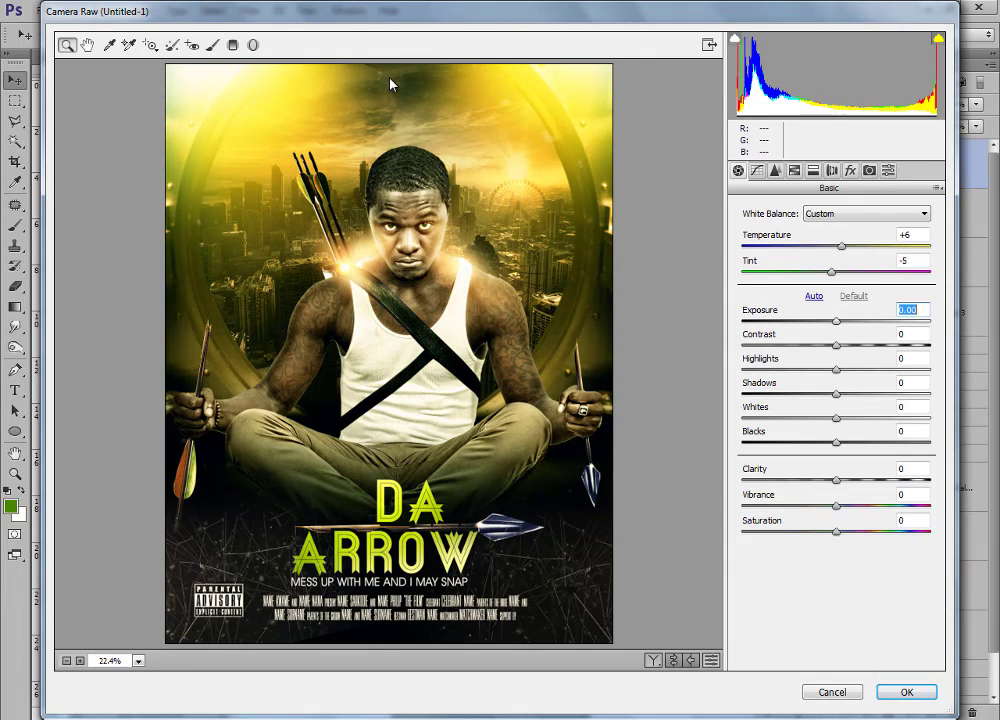
key("Tab")
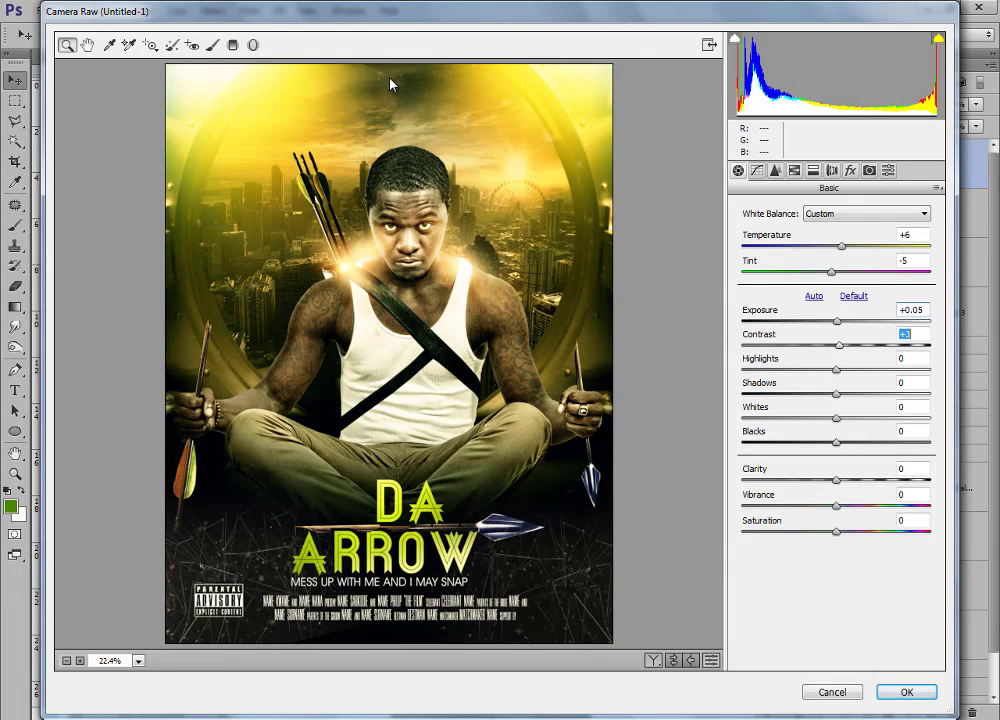
key("Down")
key("Down")
key("Down")
key("Down")
key("Down")
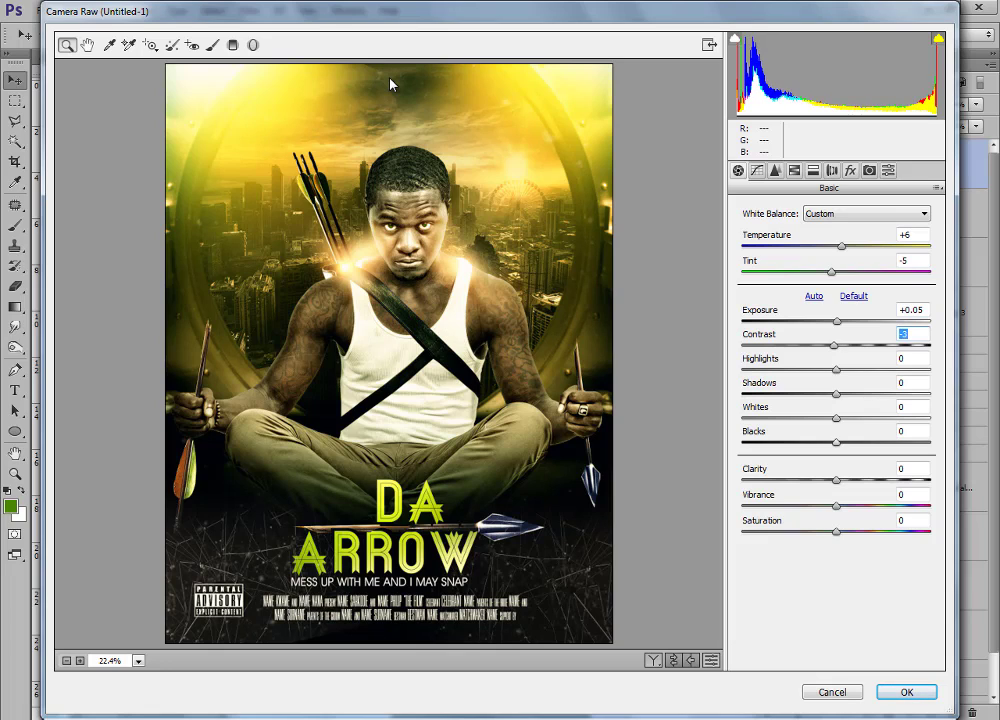
key("Up")
key("Up")
Set the Camera Raw Blacks to -4 and Shadows to +3.
key("Tab")
key("Tab")
key("Tab")
key("Tab")
key("Down")
key("Down")
key("Down")
key("Down")
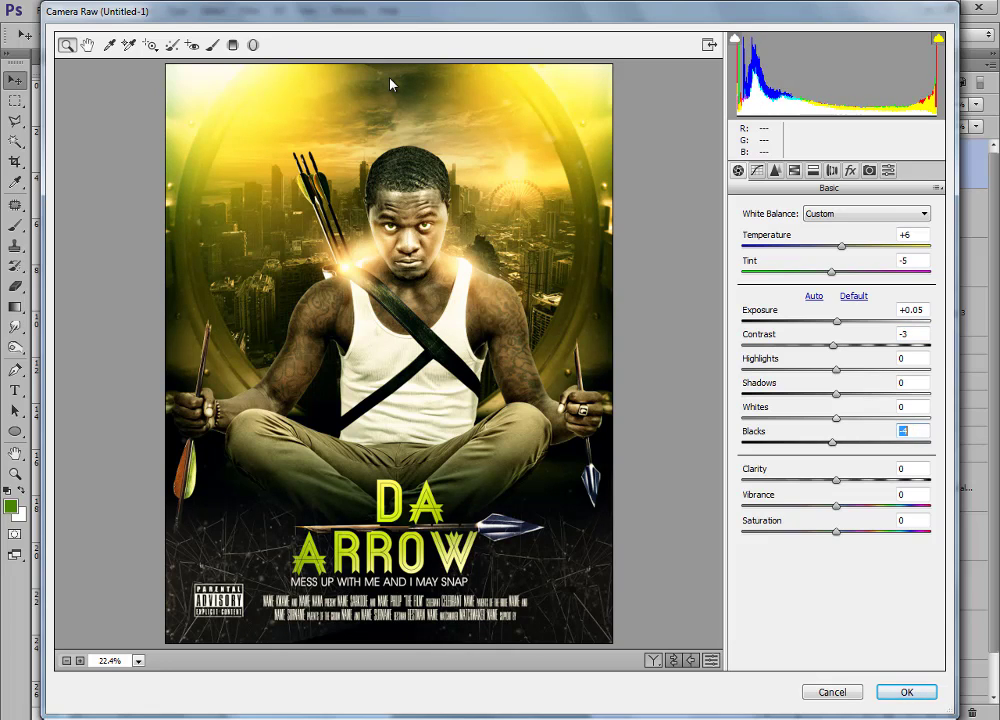
key("shift+Tab")
key("shift+Tab")
key("Up")
key("Up")
key("Up")
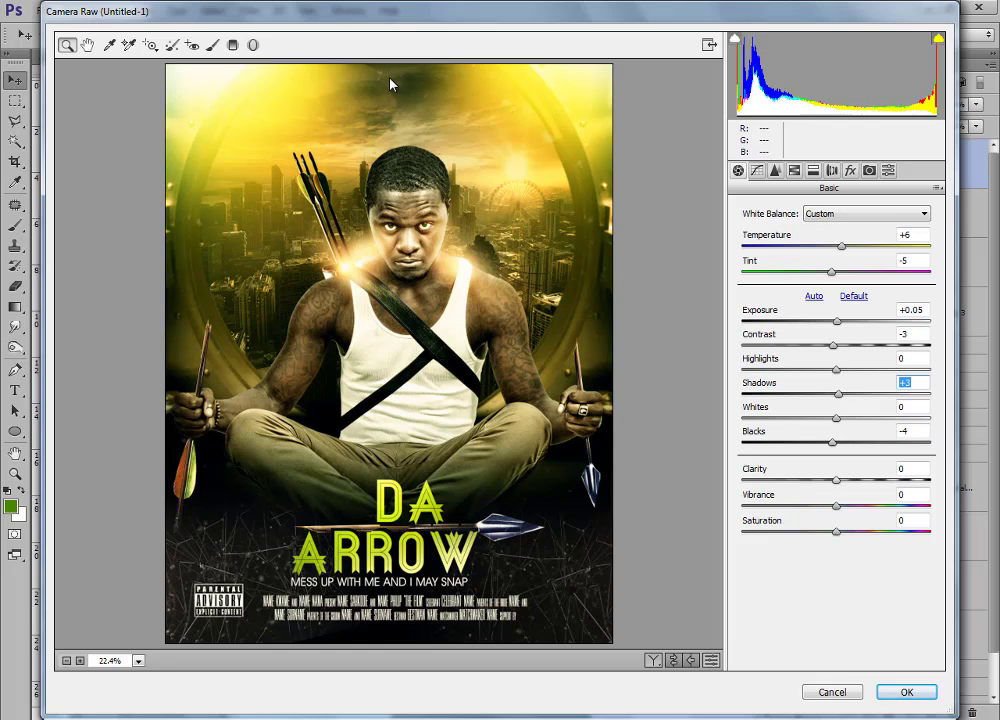
Set the Camera Raw Clarity to +10 and Vibrance to +7.
key("Tab")
key("Tab")
key("Tab")
key("shift+Up")
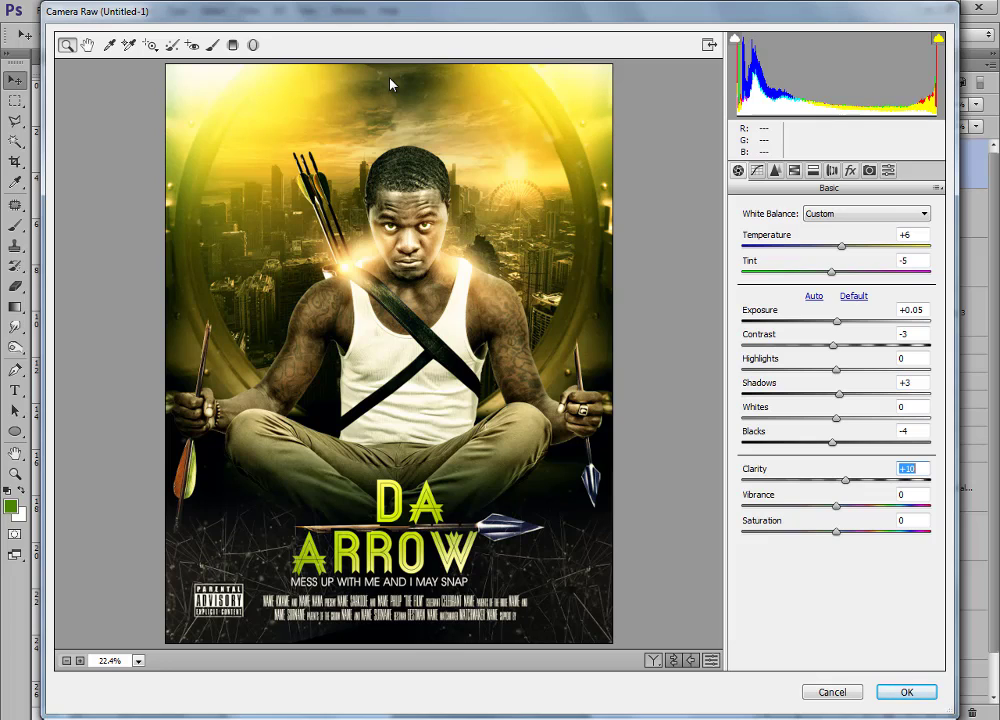
key("Tab")
key("Up")
key("Up")
key("Up")
key("Up")
key("Up")
key("Up")
key("Up")
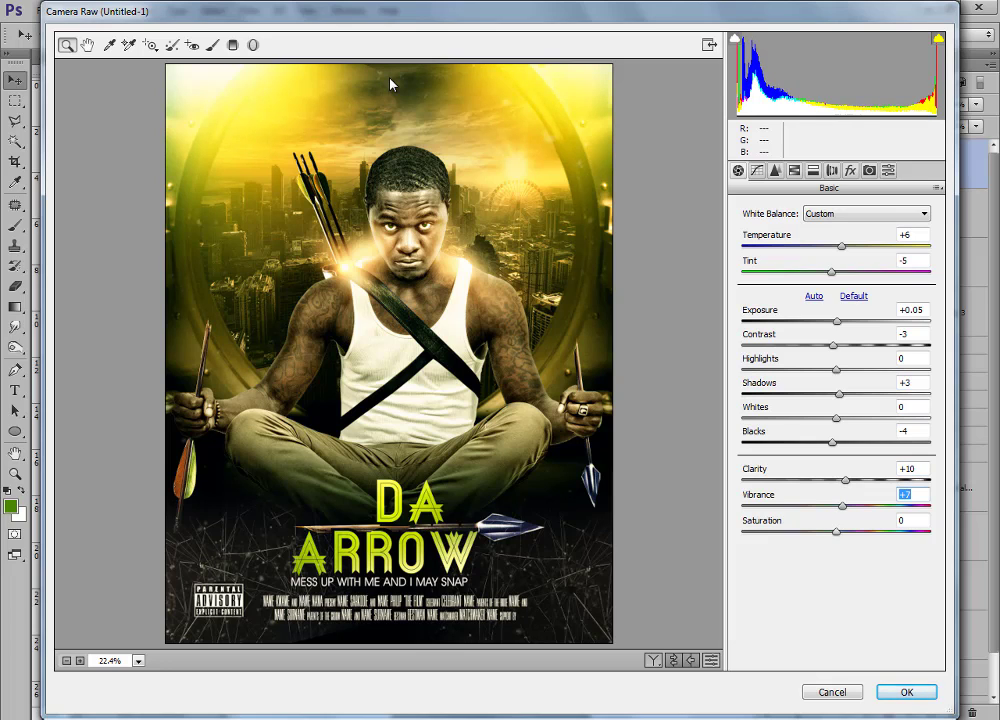
Set the Camera Raw Saturation to +7 and apply the colour grade to the merged layer.
key("Tab")
key("Up")
key("Up")
key("Up")
key("Up")
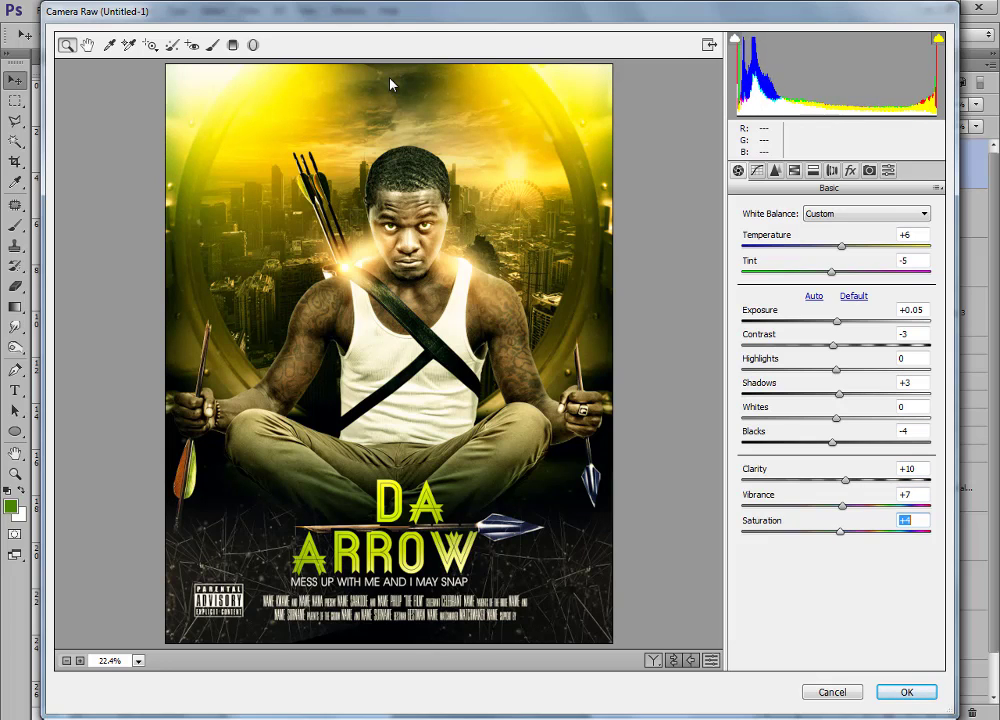
key("Up")
key("Up")
key("Up")
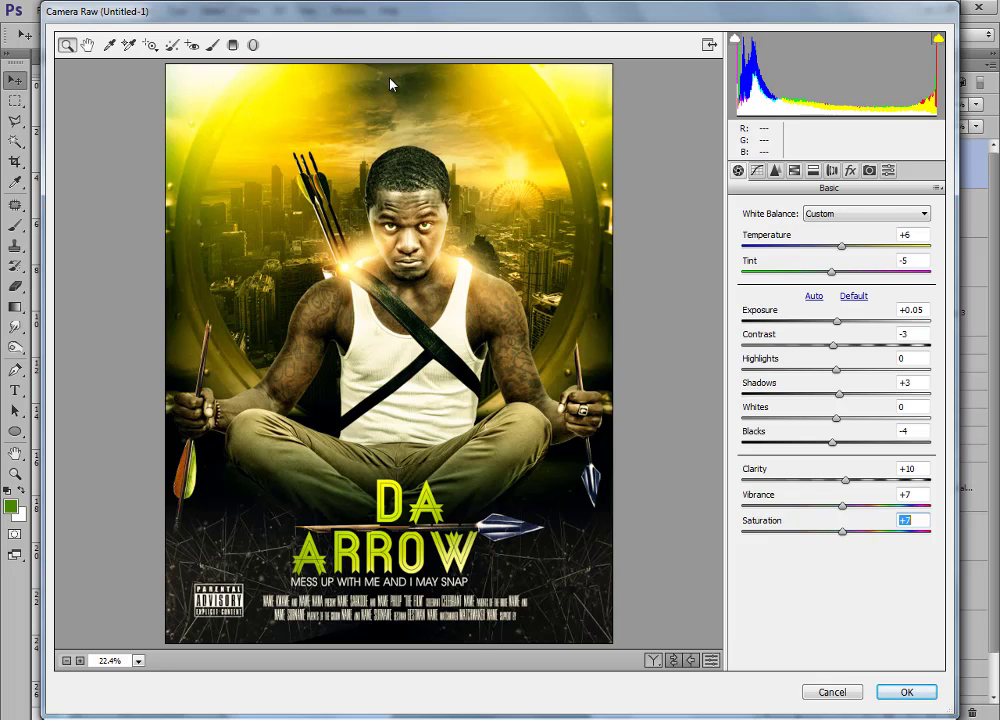
key("Return")
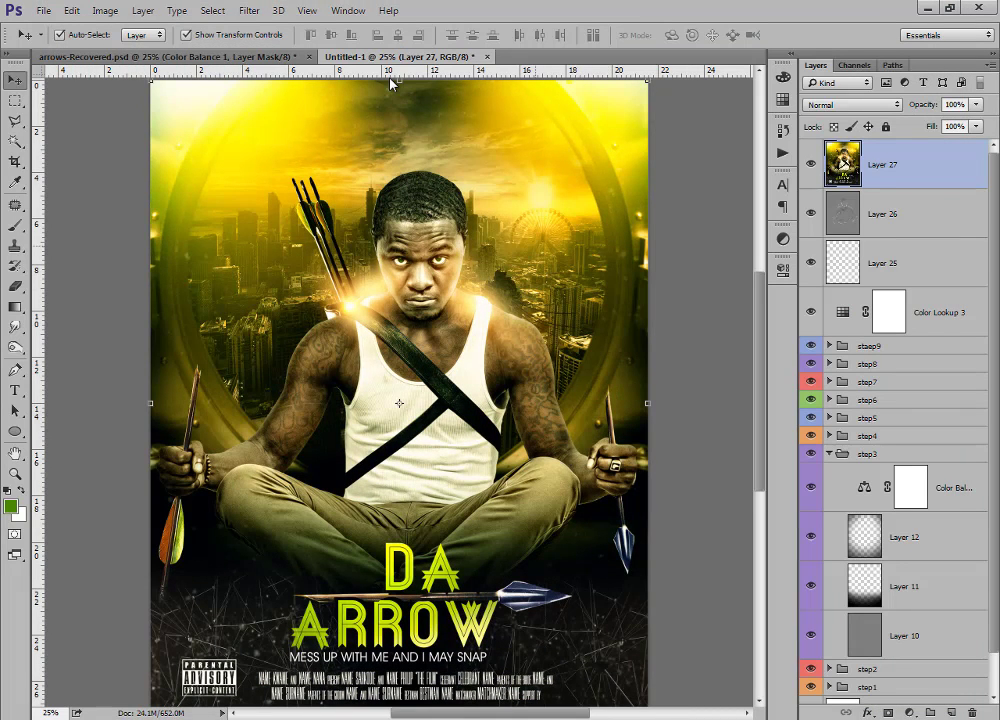
Compare the cover with and without the Camera Raw grade, and preview the graded artwork full screen.
key("ctrl+z")
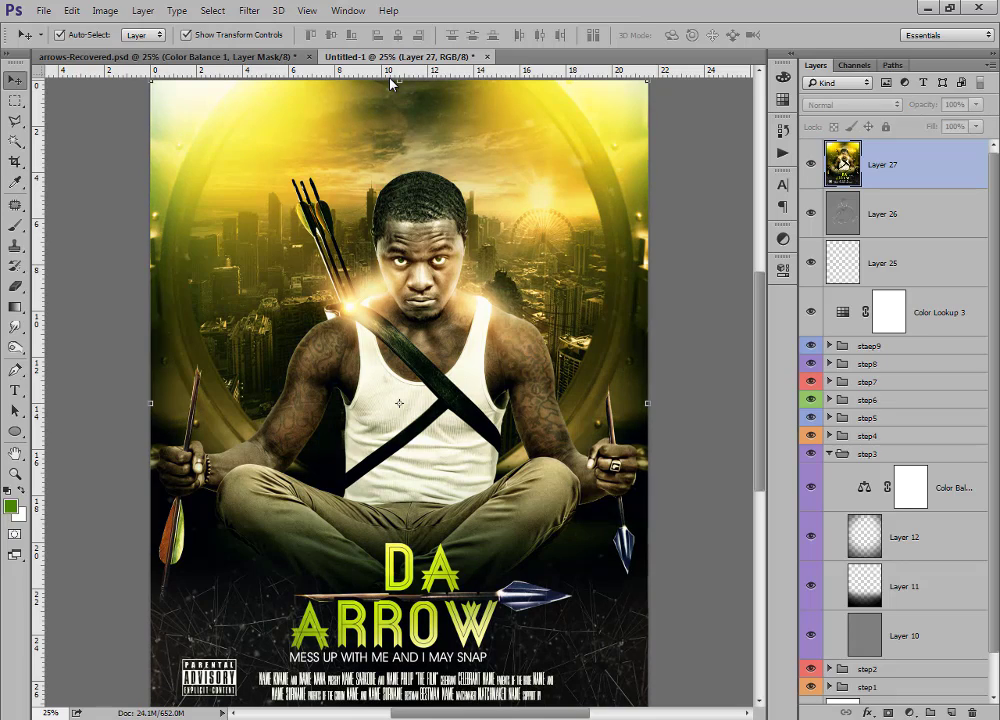
key("ctrl+z")
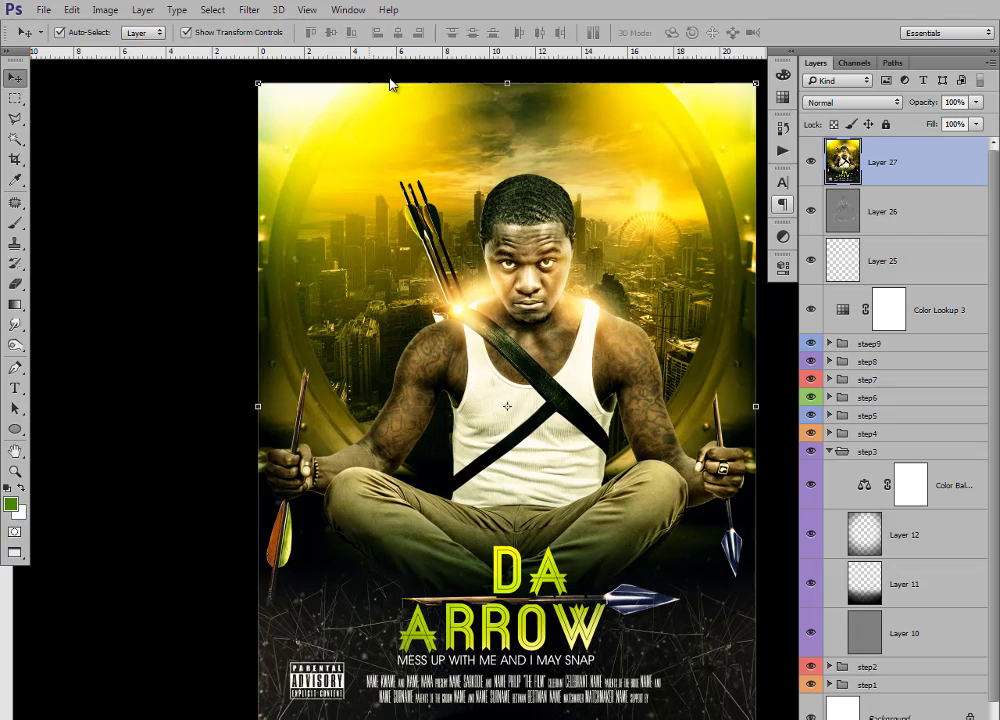
key("f")
key("f")
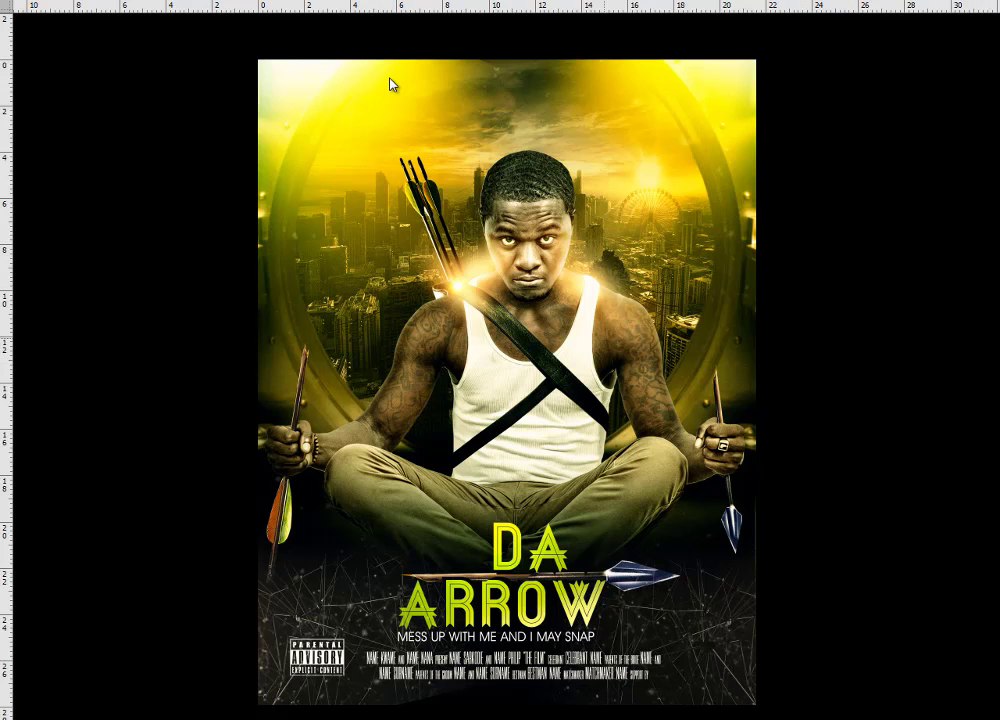
key("f")
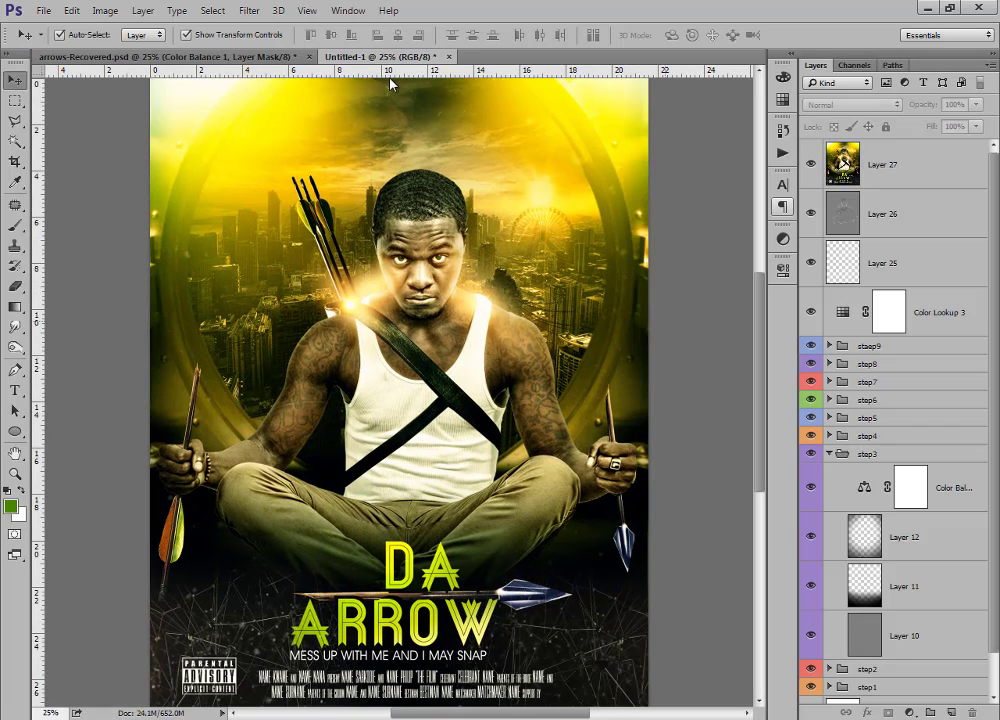
scroll(390, 84, "down", 3)
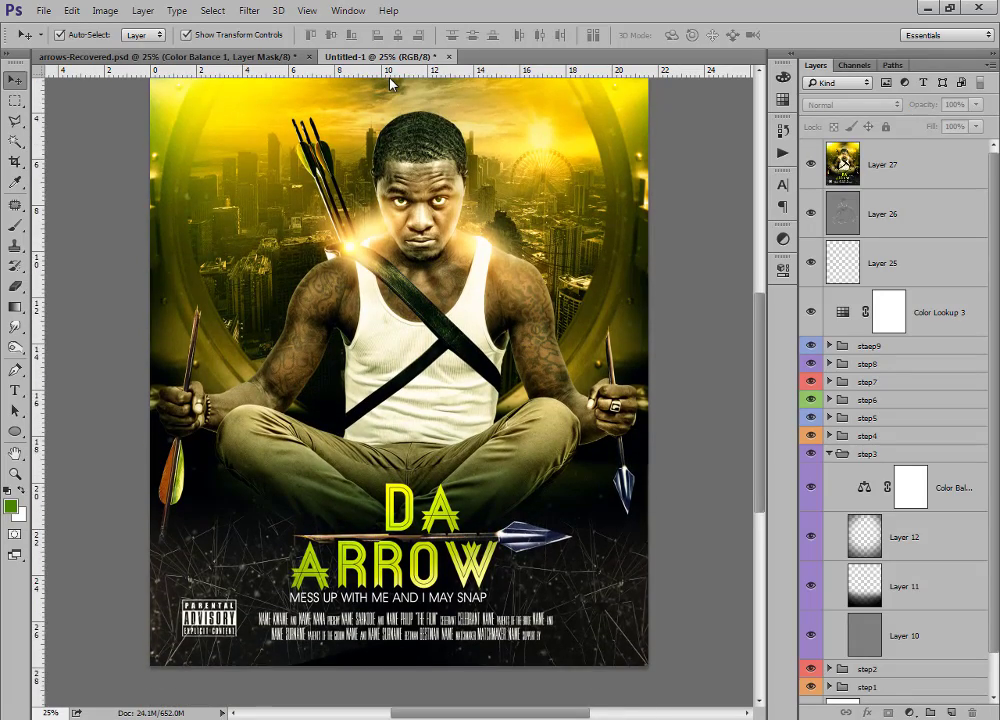
scroll(390, 84, "up", 6)
scroll(390, 84, "down", 5)
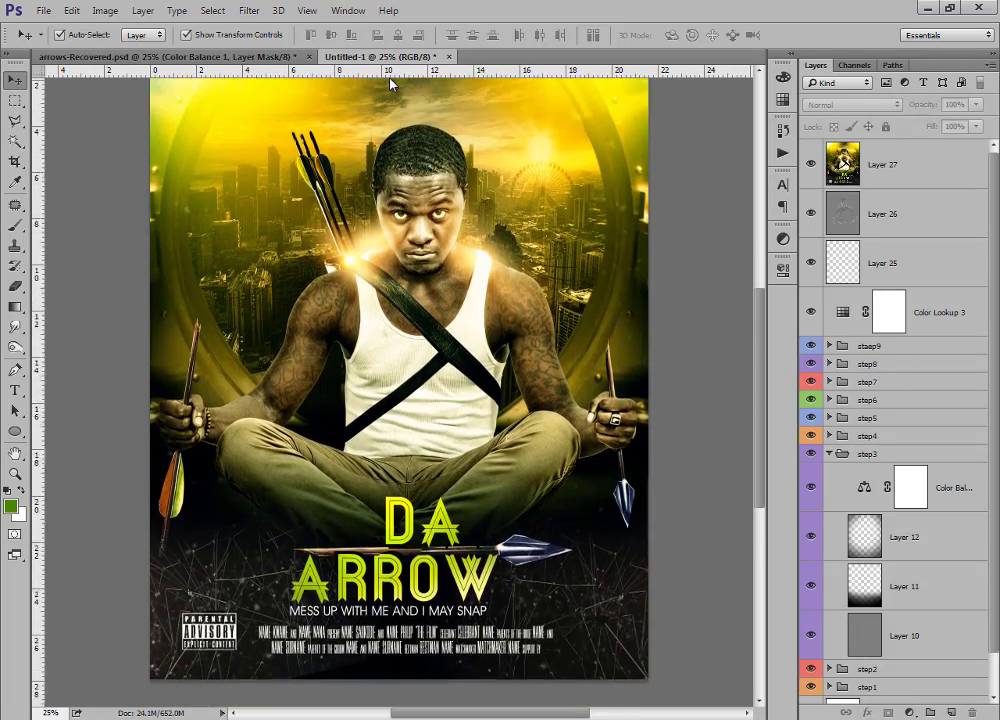
scroll(390, 84, "down", 5)
scroll(390, 84, "up", 10)
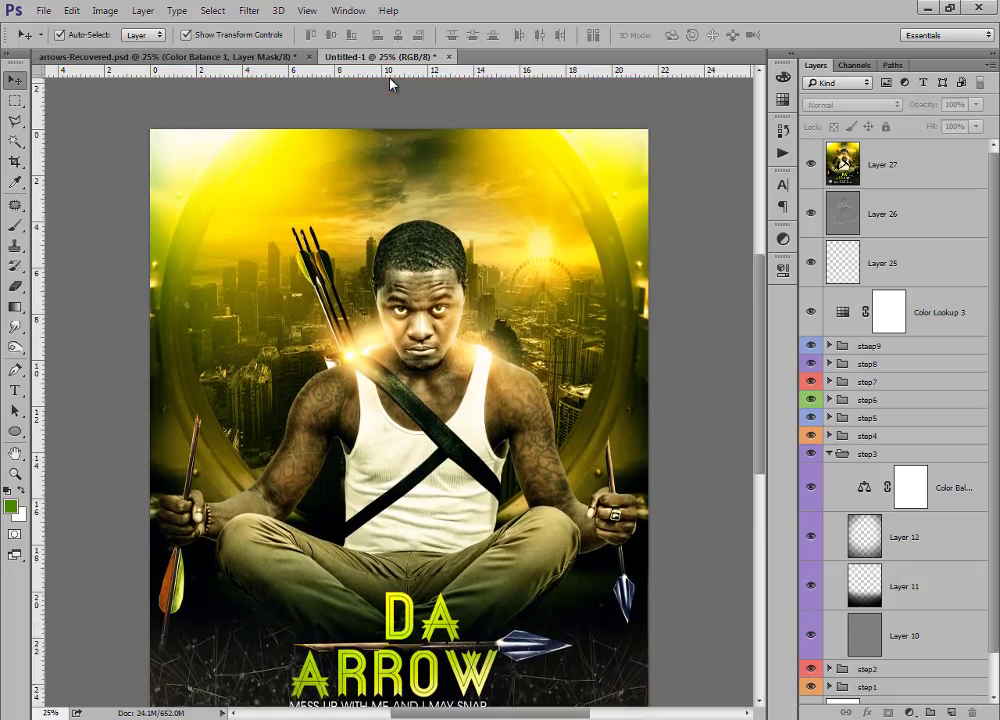
scroll(390, 84, "down", 4)
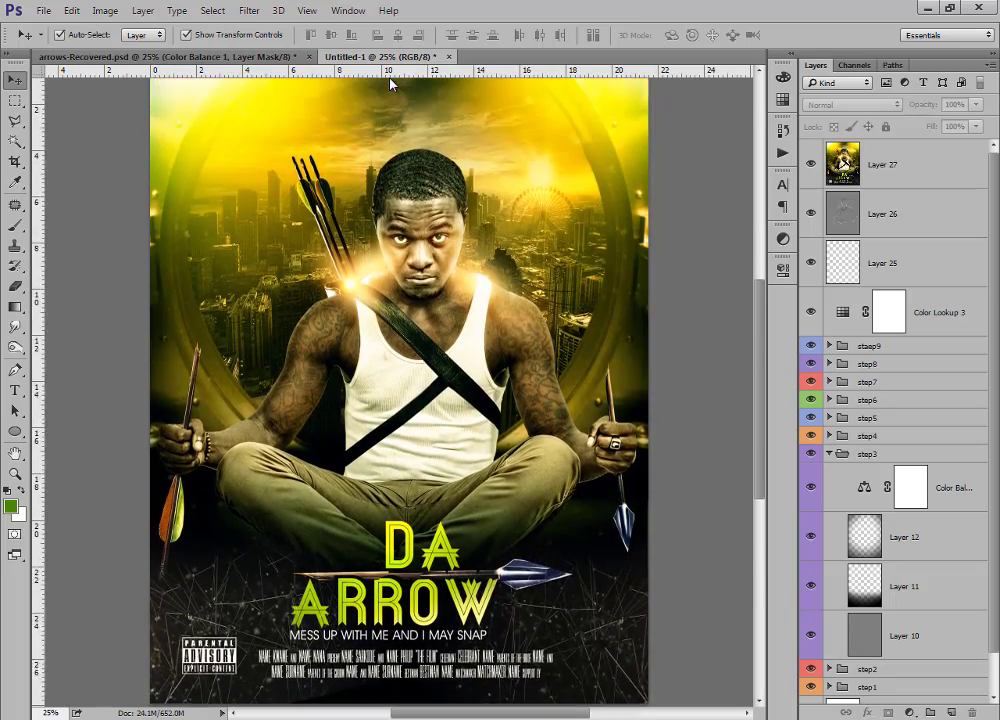
scroll(390, 84, "down", 3)
scroll(390, 84, "up", 1)
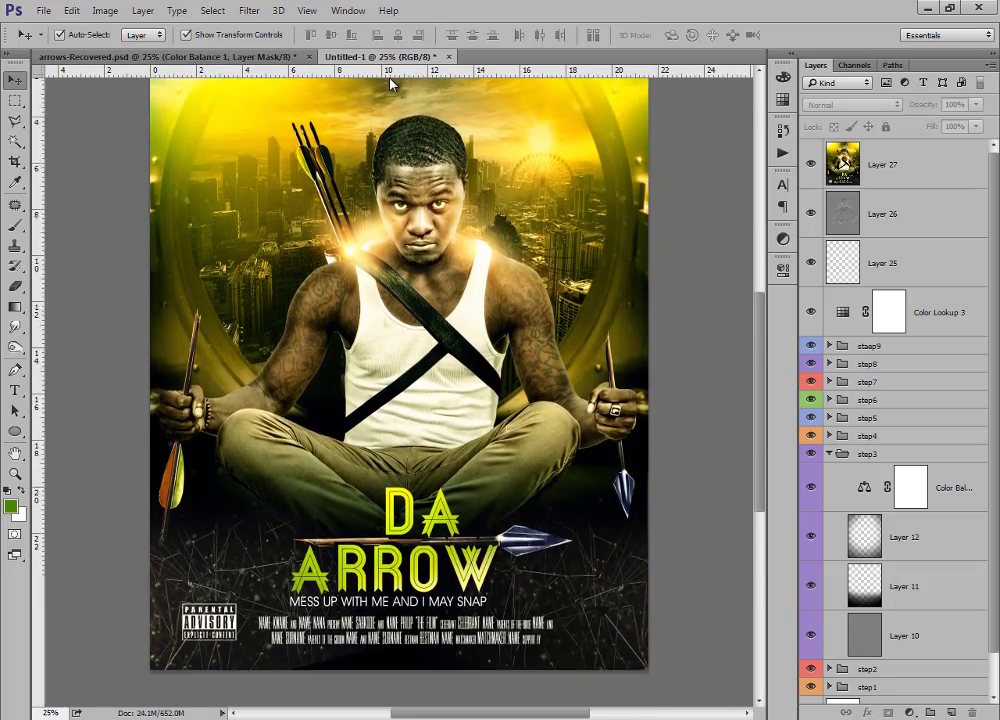
scroll(390, 84, "up", 1)
scroll(390, 84, "down", 2)
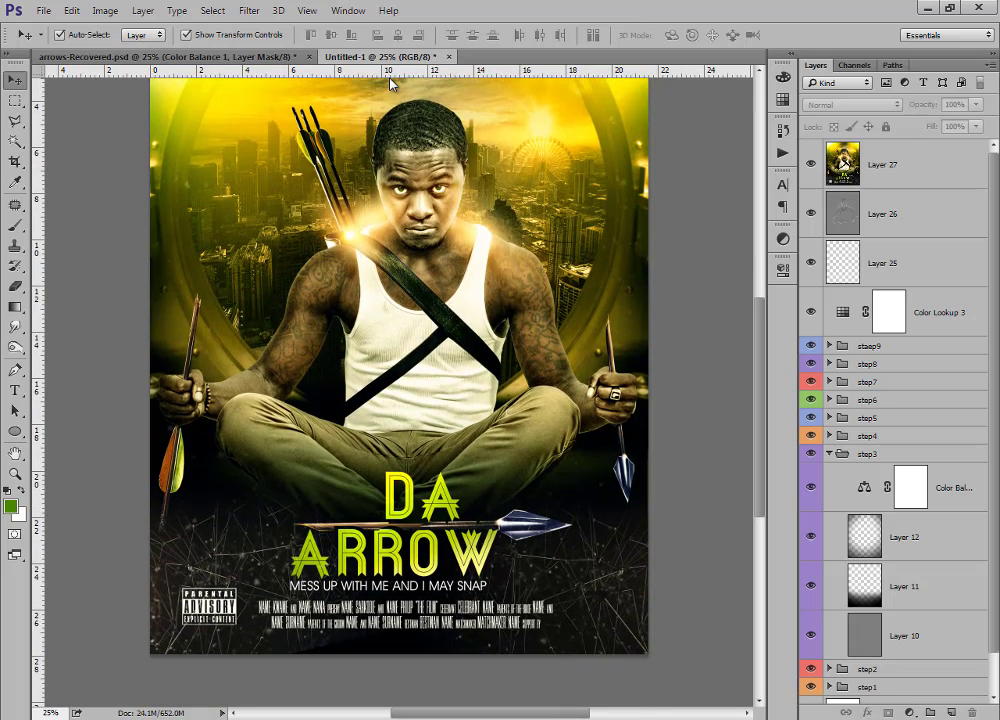
scroll(390, 84, "down", 2)
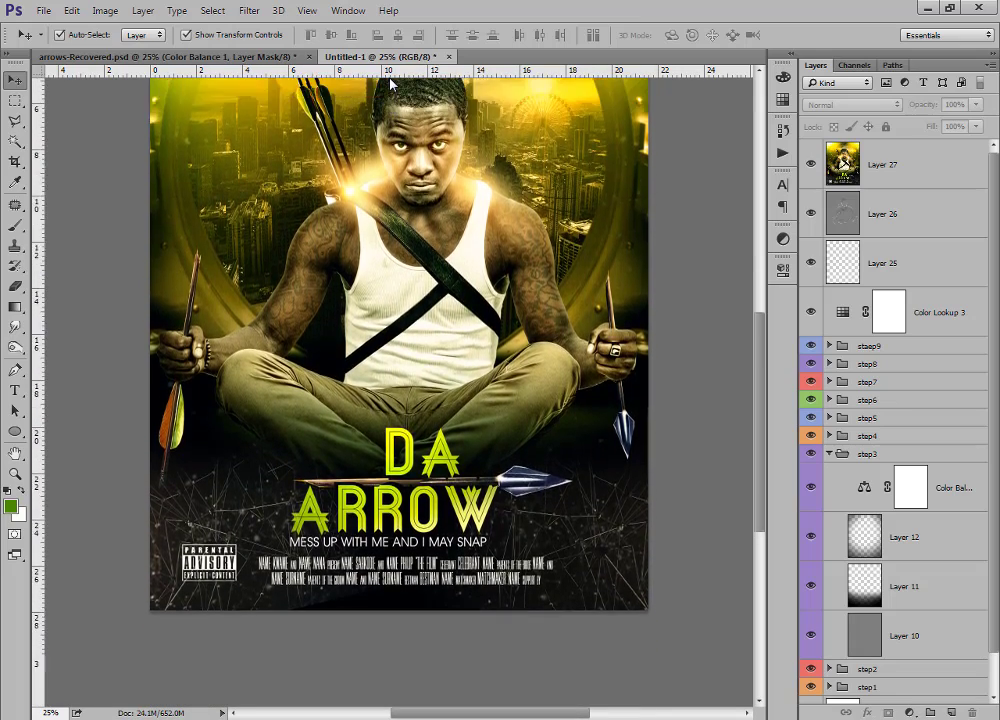
scroll(390, 84, "up", 1)
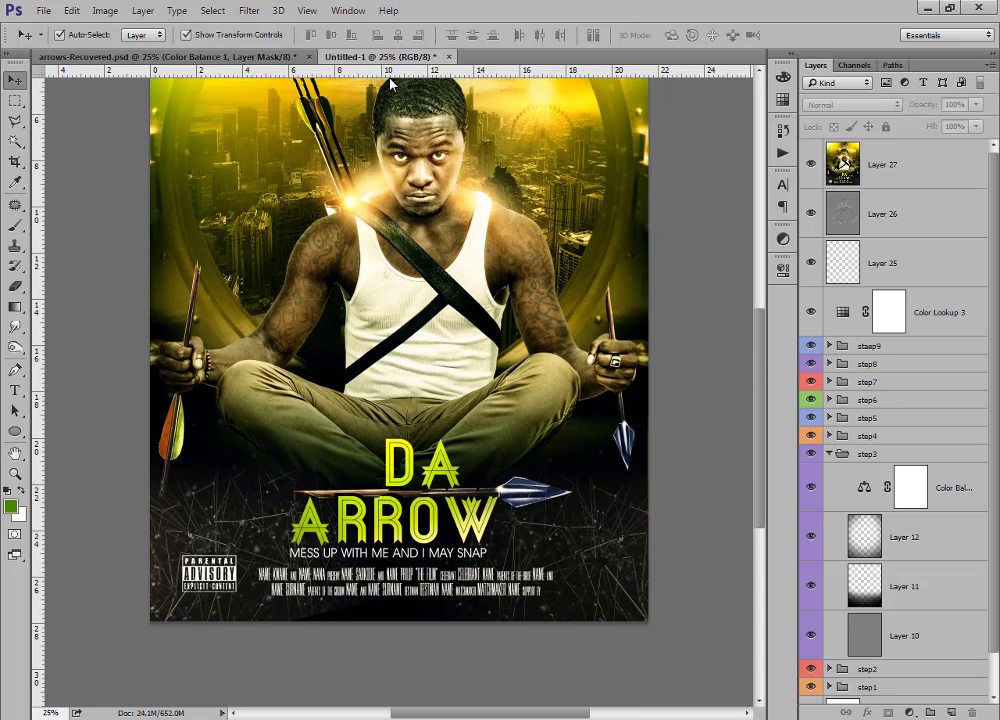
scroll(390, 84, "up", 3)
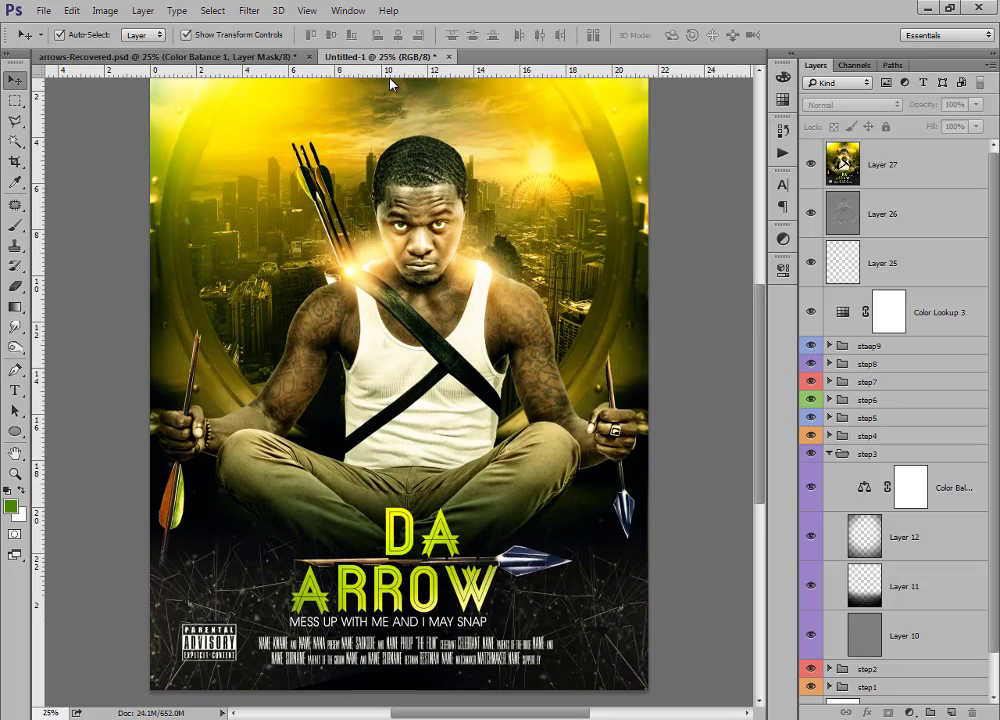